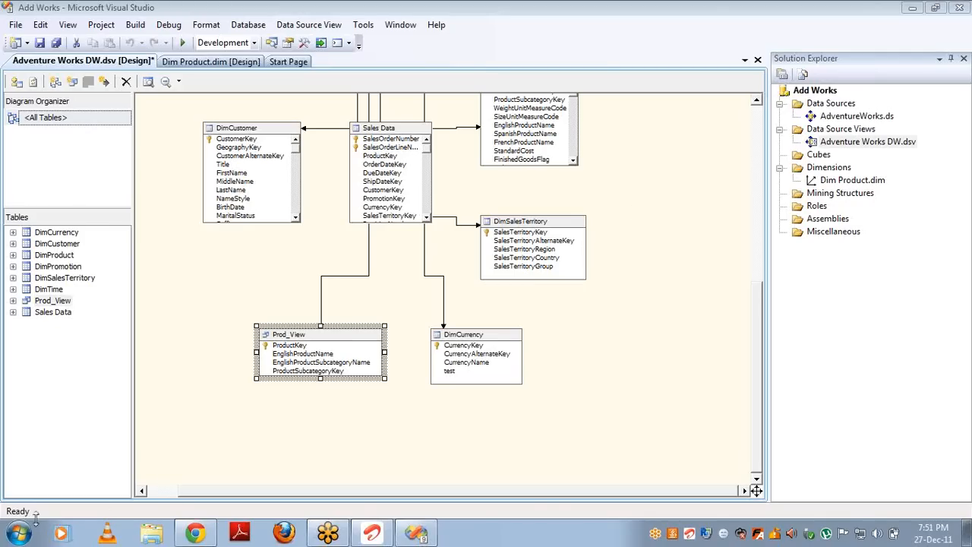
# Step: Launch Paint by searching for mspaint from the Start menu
pyautogui.click(15, 536)
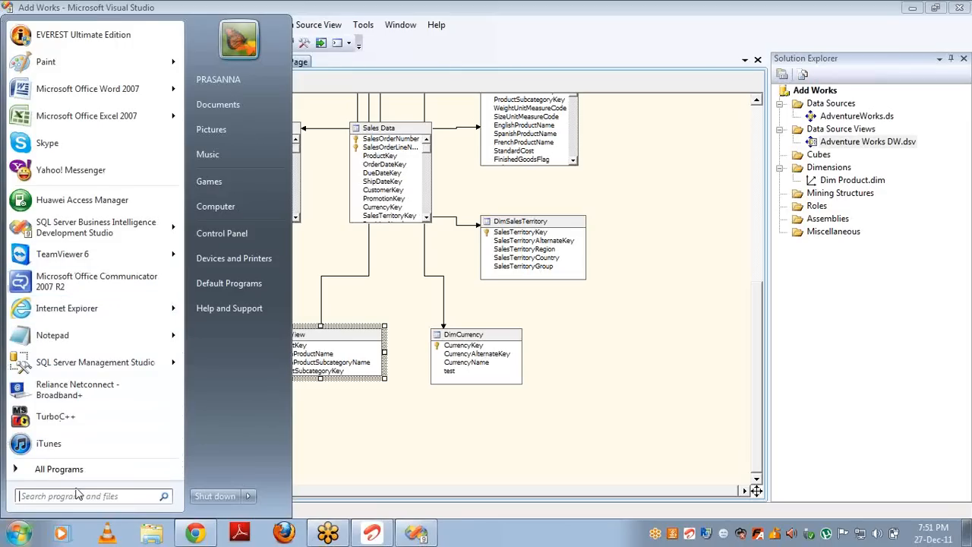
pyautogui.write('ms')
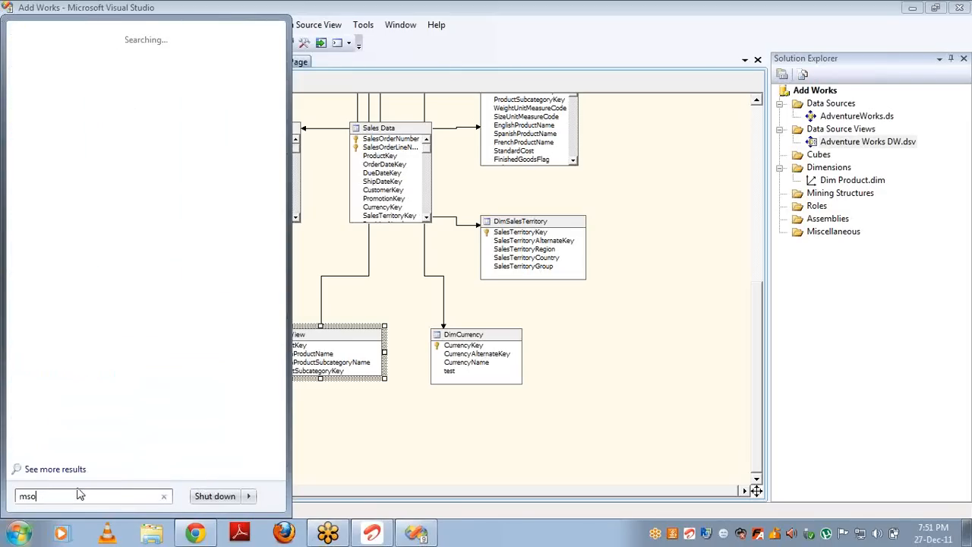
pyautogui.write('paint')
pyautogui.press('Return')
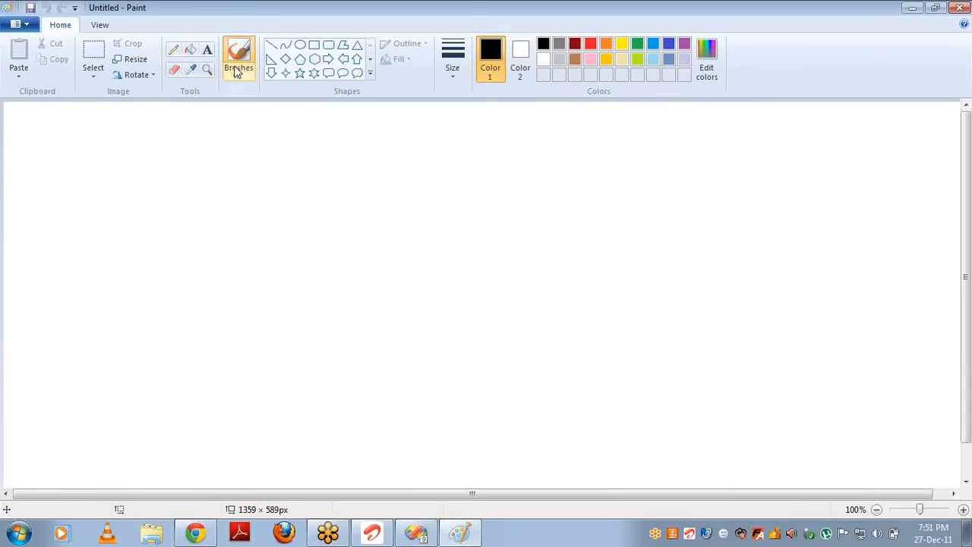
# Step: Close Paint from its title-bar menu, bringing the Adventure Works DW.dsv diagram back to front
pyautogui.rightClick(519, 9)
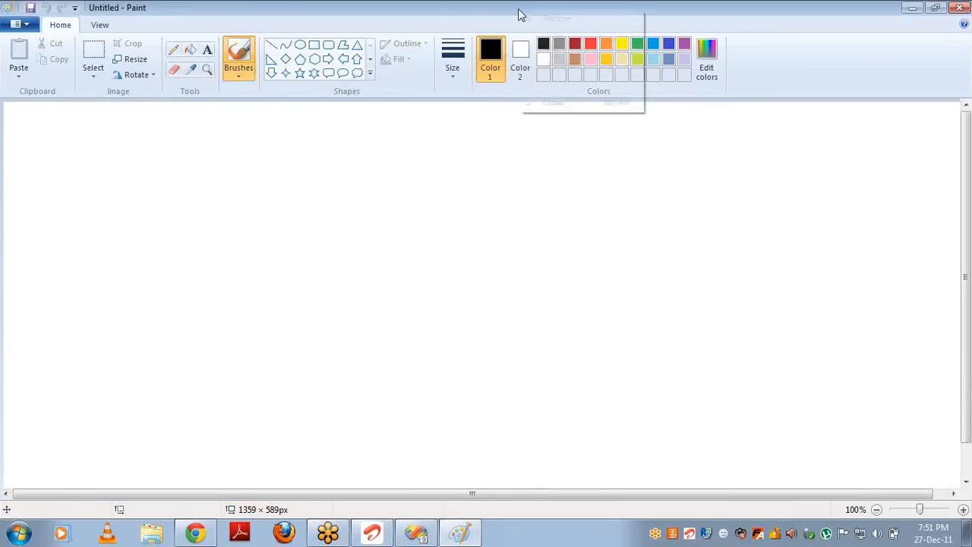
pyautogui.click(545, 102)
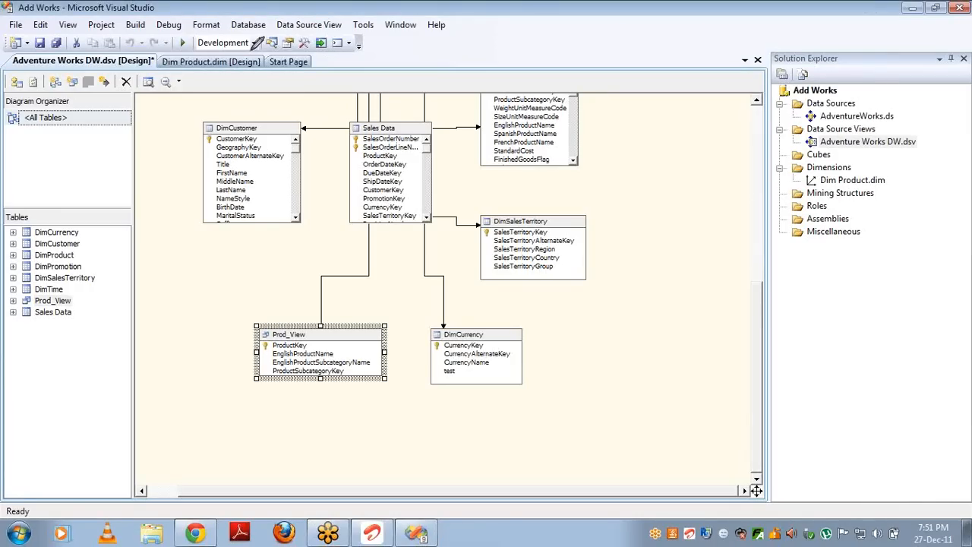
# Step: Circle above DimCustomer and the product table, then draw magenta arrows down from each
pyautogui.moveTo(258, 43)
pyautogui.mouseDown()
pyautogui.moveTo(241, 97)
pyautogui.moveTo(307, 121)
pyautogui.moveTo(323, 57)
pyautogui.moveTo(257, 44)
pyautogui.mouseUp()
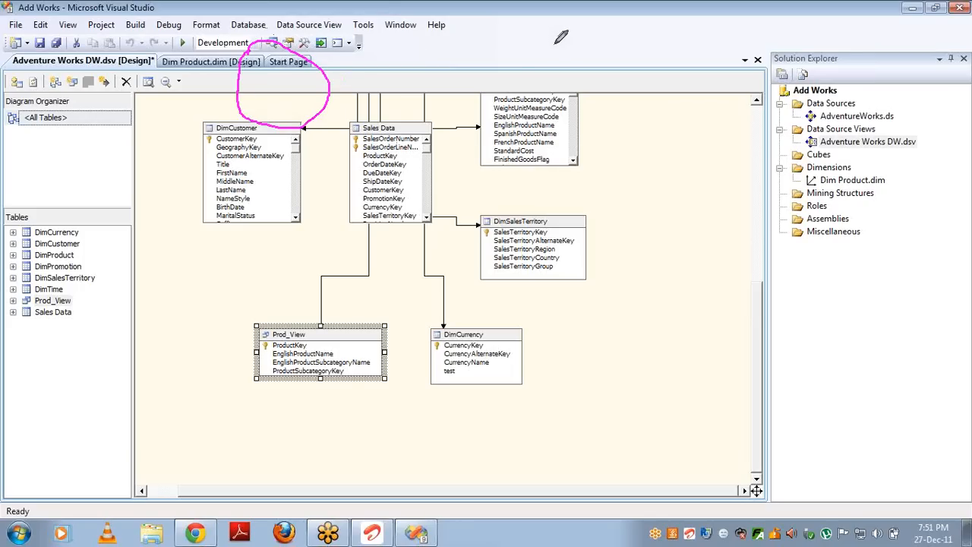
pyautogui.moveTo(555, 44)
pyautogui.mouseDown()
pyautogui.moveTo(502, 93)
pyautogui.moveTo(558, 120)
pyautogui.moveTo(578, 76)
pyautogui.moveTo(549, 43)
pyautogui.mouseUp()
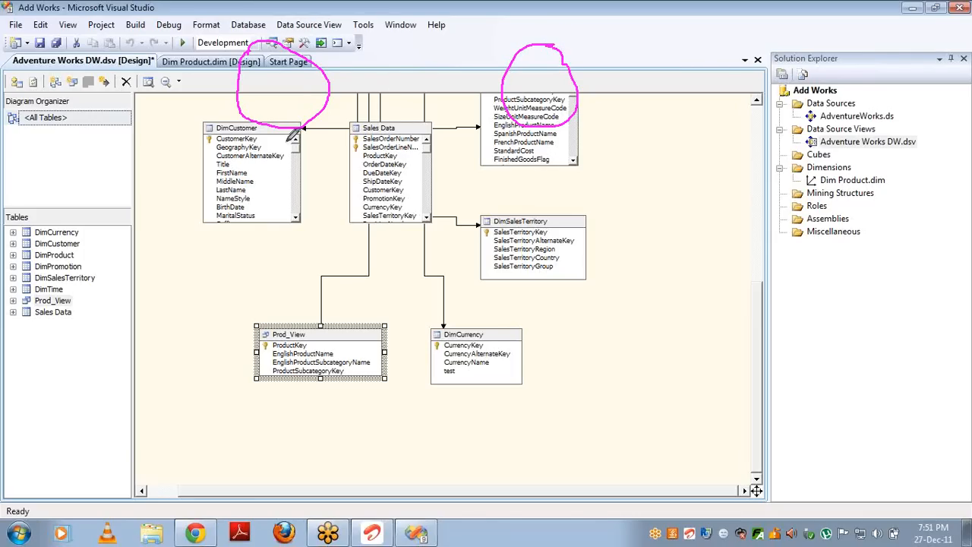
pyautogui.moveTo(286, 128); pyautogui.dragTo(293, 211)
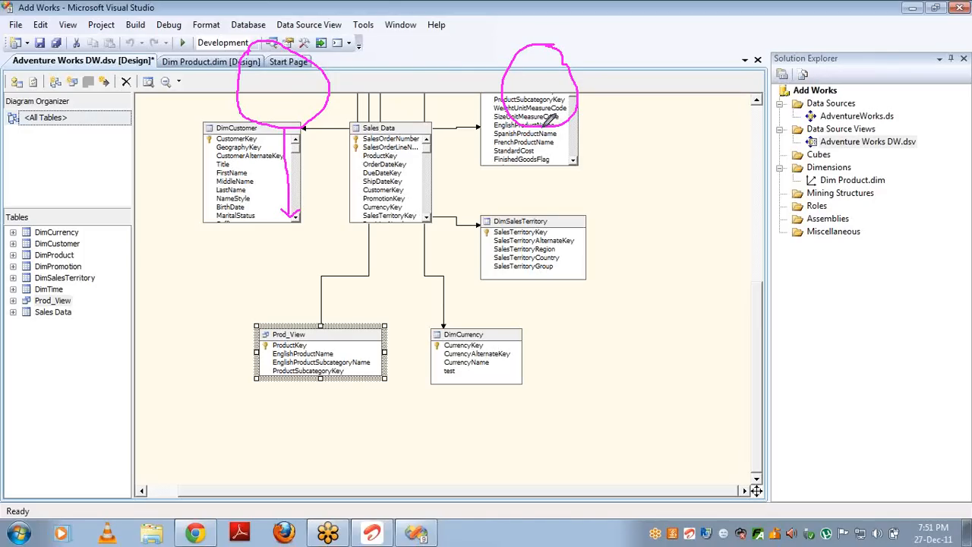
pyautogui.moveTo(544, 123); pyautogui.dragTo(551, 203)
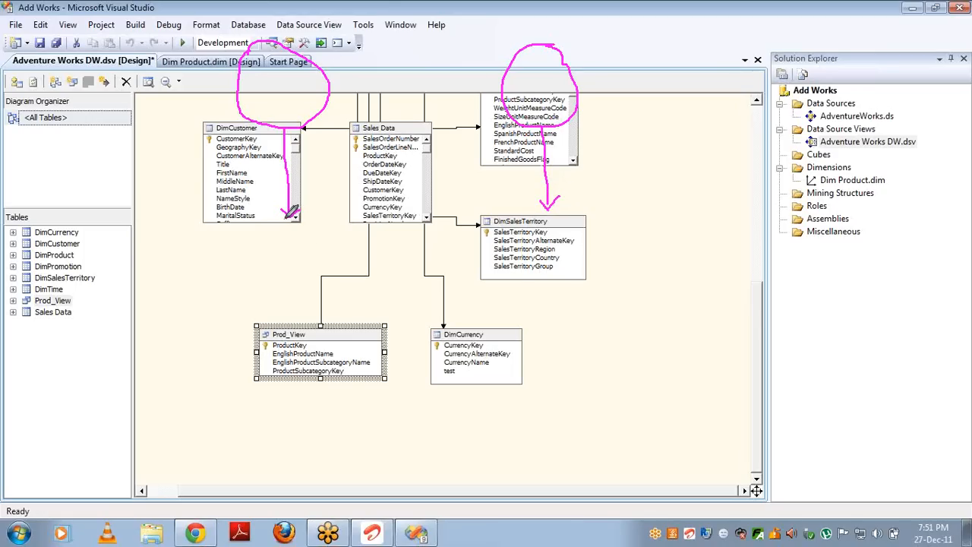
# Step: Circle below DimCustomer and the DimSalesTerritory title, then draw magenta strokes downward from both
pyautogui.moveTo(290, 222)
pyautogui.mouseDown()
pyautogui.moveTo(273, 240)
pyautogui.moveTo(318, 225)
pyautogui.moveTo(298, 220)
pyautogui.mouseUp()
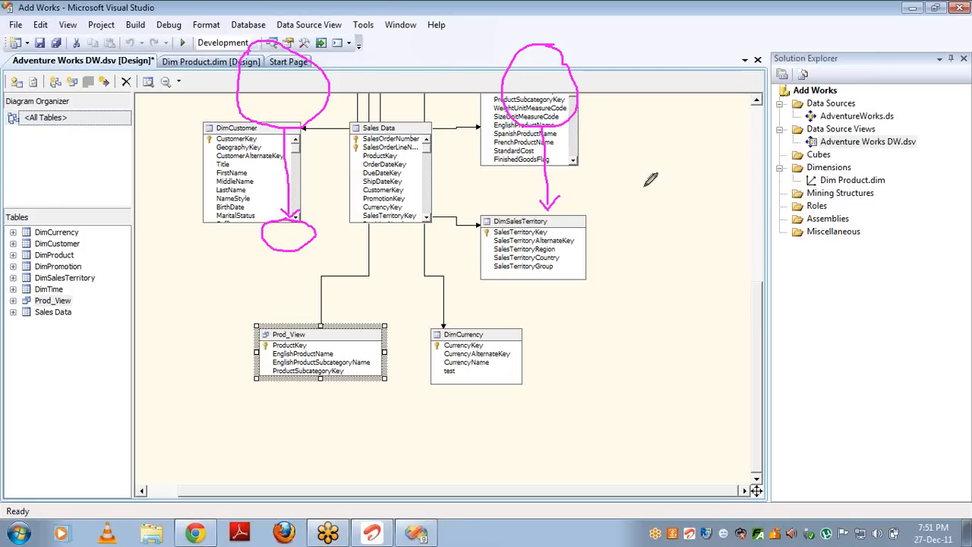
pyautogui.moveTo(542, 216)
pyautogui.mouseDown()
pyautogui.moveTo(550, 234)
pyautogui.moveTo(563, 220)
pyautogui.moveTo(547, 216)
pyautogui.mouseUp()
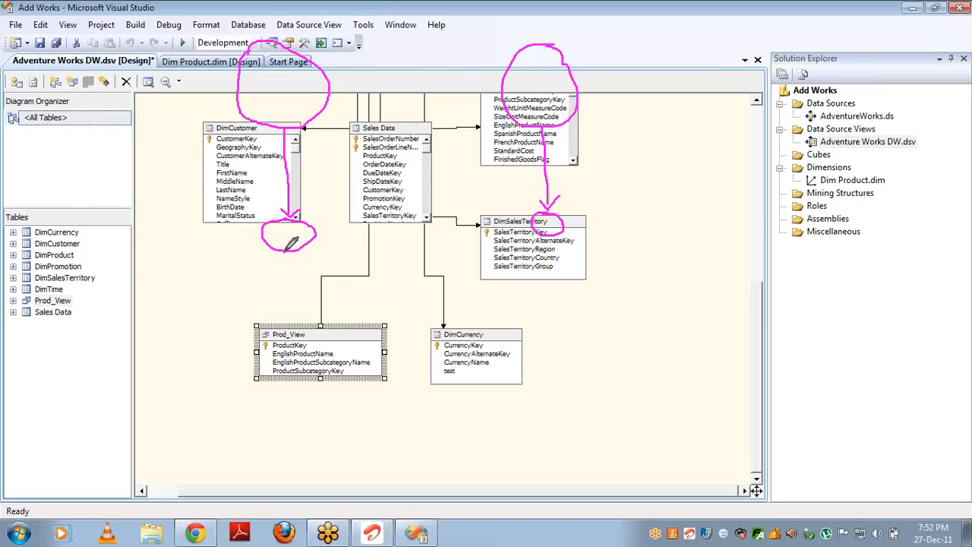
pyautogui.moveTo(287, 248)
pyautogui.mouseDown()
pyautogui.moveTo(219, 303)
pyautogui.moveTo(183, 313)
pyautogui.moveTo(211, 338)
pyautogui.moveTo(219, 302)
pyautogui.mouseUp()
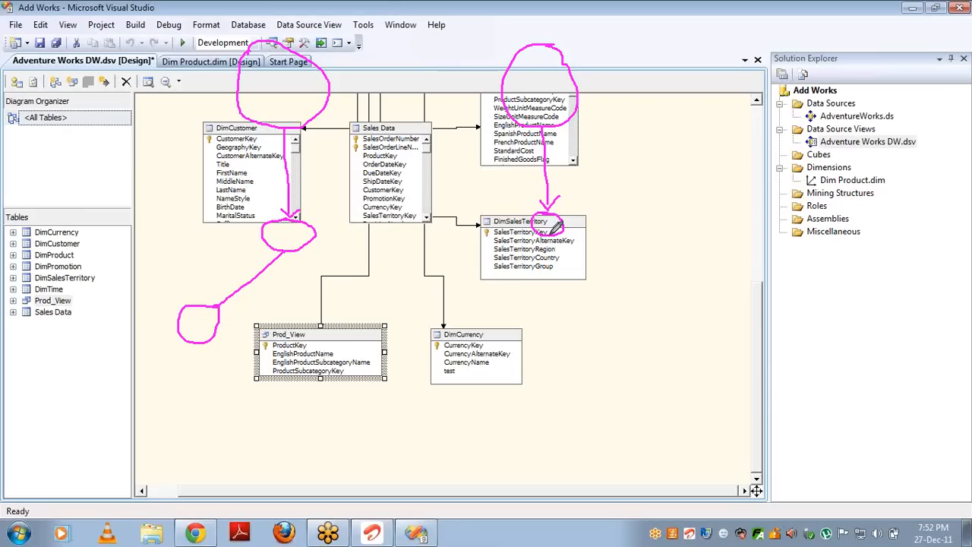
pyautogui.moveTo(553, 229)
pyautogui.mouseDown()
pyautogui.moveTo(556, 292)
pyautogui.moveTo(539, 300)
pyautogui.moveTo(558, 315)
pyautogui.moveTo(570, 298)
pyautogui.moveTo(558, 291)
pyautogui.mouseUp()
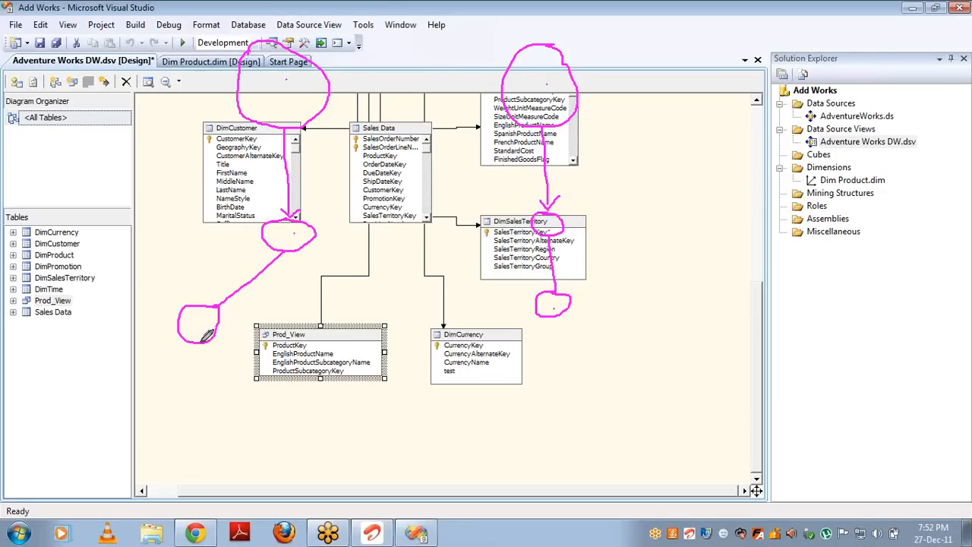
# Step: Draw a magenta stroke down to a small loop beneath the lower-left circle
pyautogui.moveTo(202, 340)
pyautogui.mouseDown()
pyautogui.moveTo(215, 388)
pyautogui.moveTo(210, 412)
pyautogui.moveTo(233, 393)
pyautogui.moveTo(215, 386)
pyautogui.mouseUp()
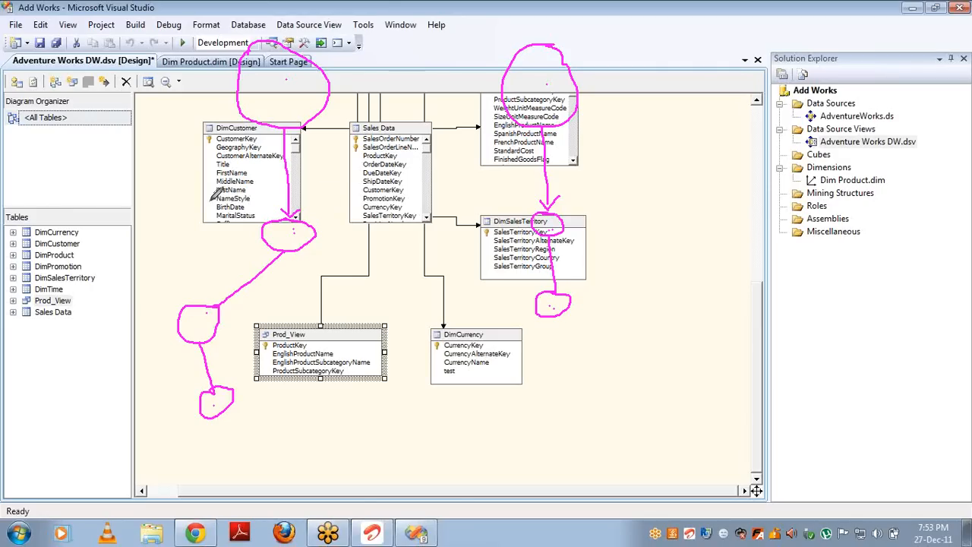
# Step: Draw magenta outlines around the DimCustomer region and the DimSalesTerritory table, linked by an arrow
pyautogui.moveTo(208, 203)
pyautogui.mouseDown()
pyautogui.moveTo(341, 293)
pyautogui.moveTo(284, 305)
pyautogui.moveTo(230, 199)
pyautogui.moveTo(228, 161)
pyautogui.mouseUp()
pyautogui.moveTo(469, 190)
pyautogui.mouseDown()
pyautogui.moveTo(587, 177)
pyautogui.moveTo(600, 241)
pyautogui.mouseUp()
pyautogui.moveTo(504, 267); pyautogui.dragTo(484, 190)
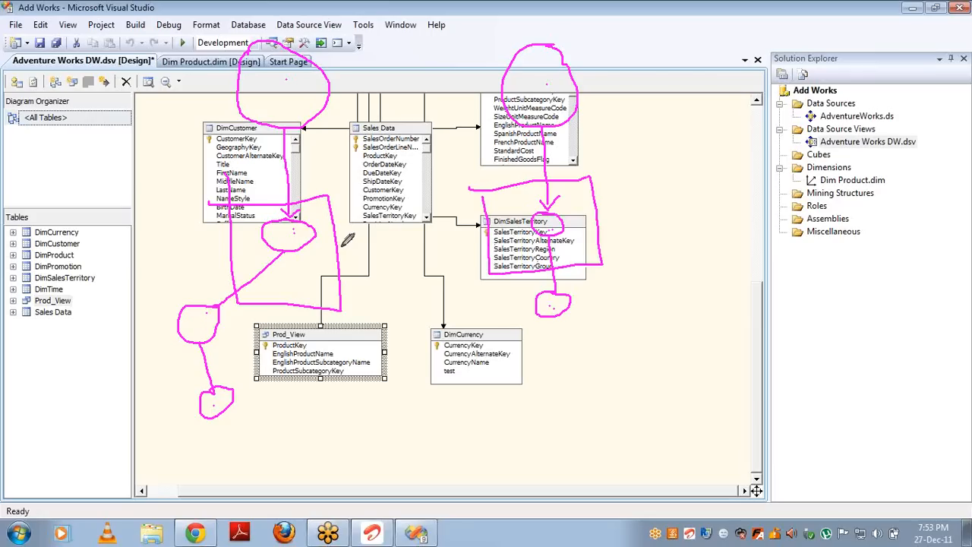
pyautogui.moveTo(339, 245)
pyautogui.mouseDown()
pyautogui.moveTo(490, 233)
pyautogui.moveTo(480, 249)
pyautogui.mouseUp()
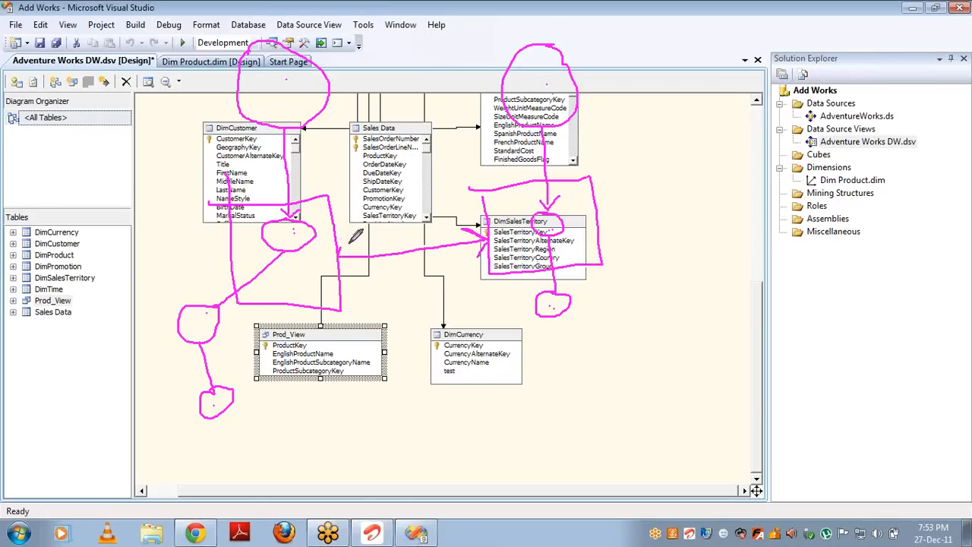
pyautogui.moveTo(348, 241)
pyautogui.mouseDown()
pyautogui.moveTo(339, 256)
pyautogui.moveTo(350, 269)
pyautogui.mouseUp()
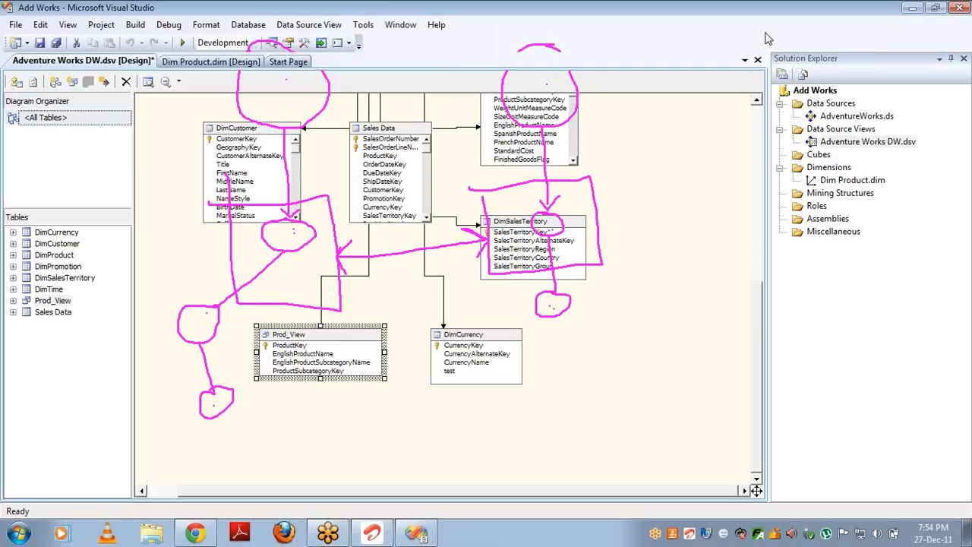
# Step: Delete Dim Product.dim from Solution Explorer and confirm the deletion
pyautogui.click(841, 183)
pyautogui.press('Delete')
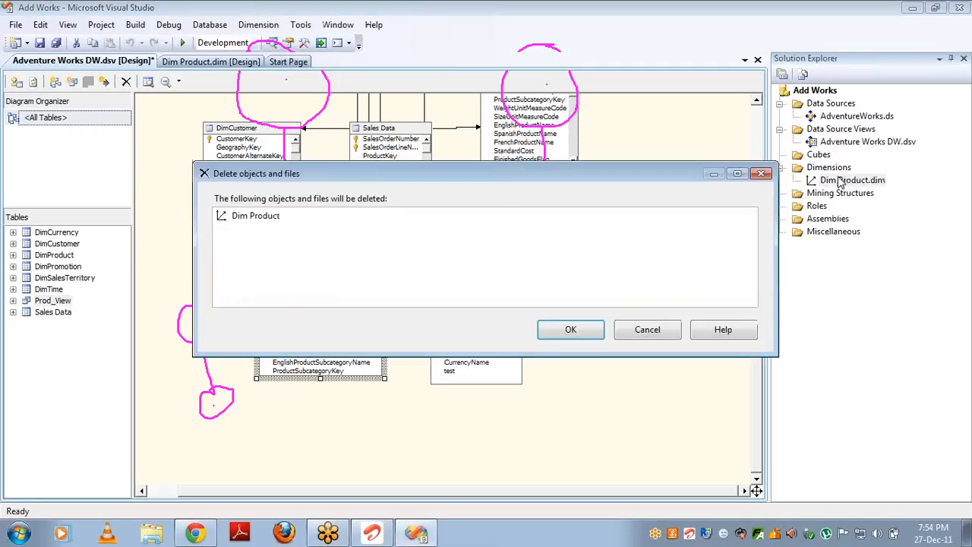
pyautogui.press('Return')
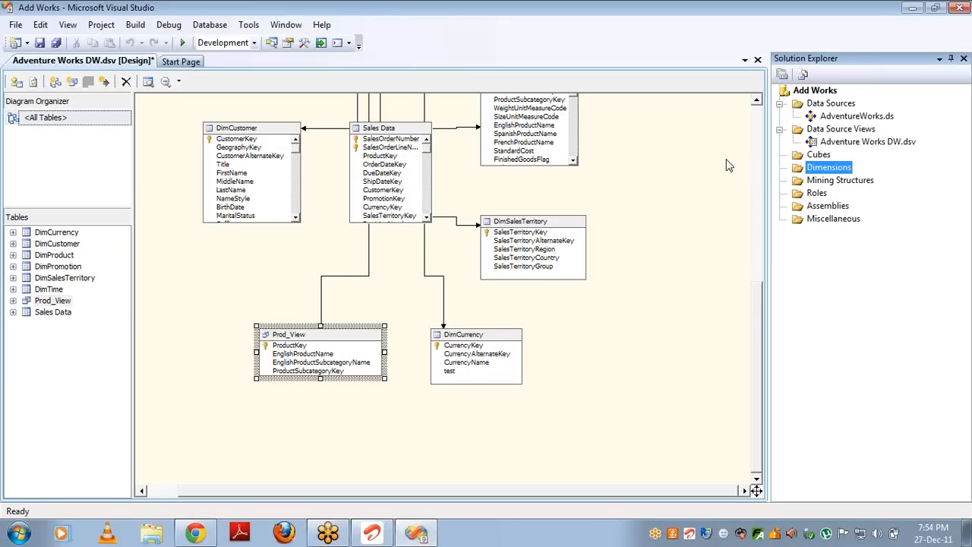
# Step: Start the Cube Wizard from the Cubes folder's New Cube command
pyautogui.click(826, 156)
pyautogui.rightClick(825, 156)
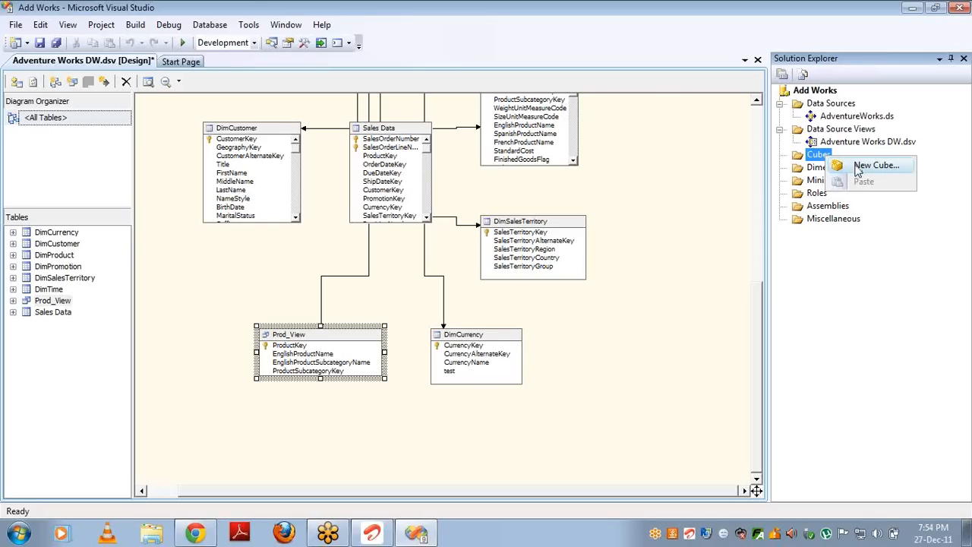
pyautogui.click(858, 167)
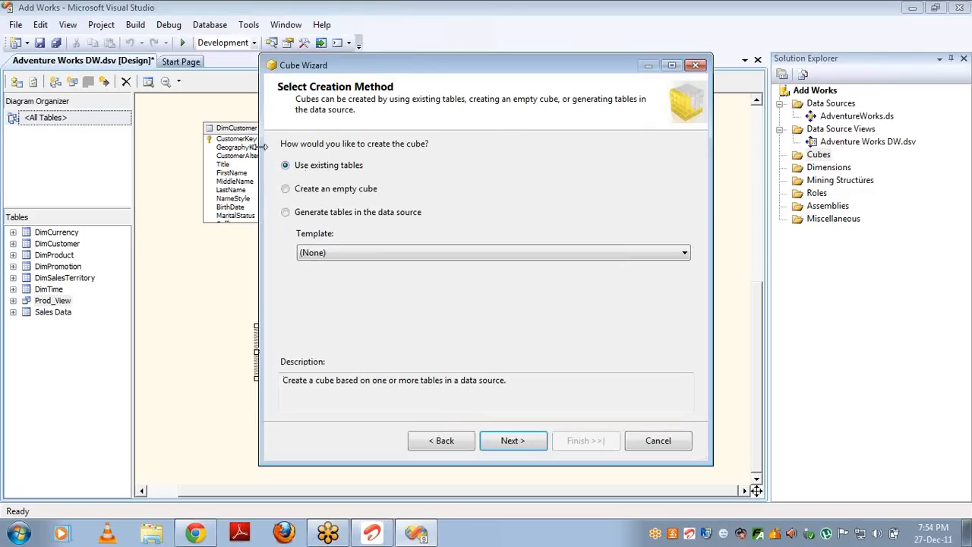
pyautogui.moveTo(489, 67); pyautogui.dragTo(651, 72)
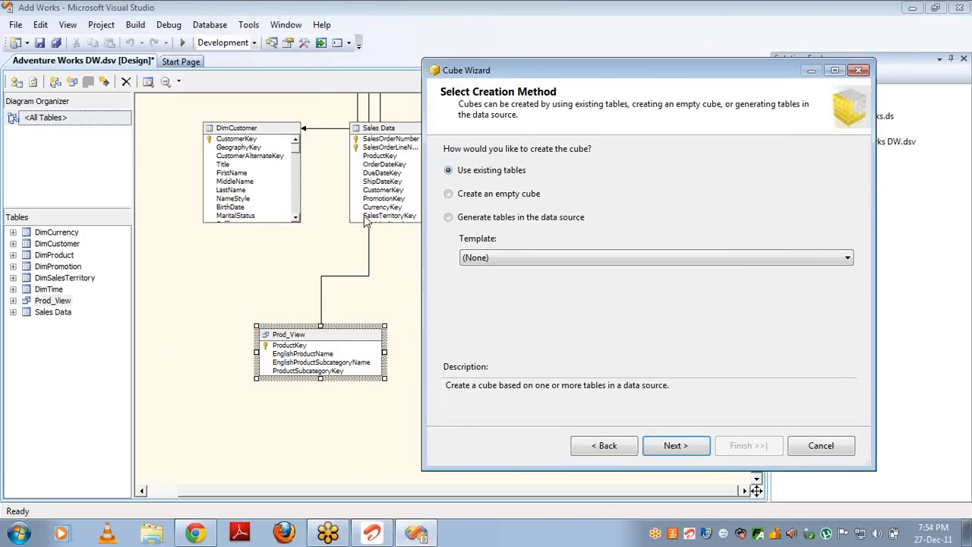
# Step: Build from existing tables using the Adventure Works DW view, with Sales Data as the measure group table
pyautogui.click(674, 446)
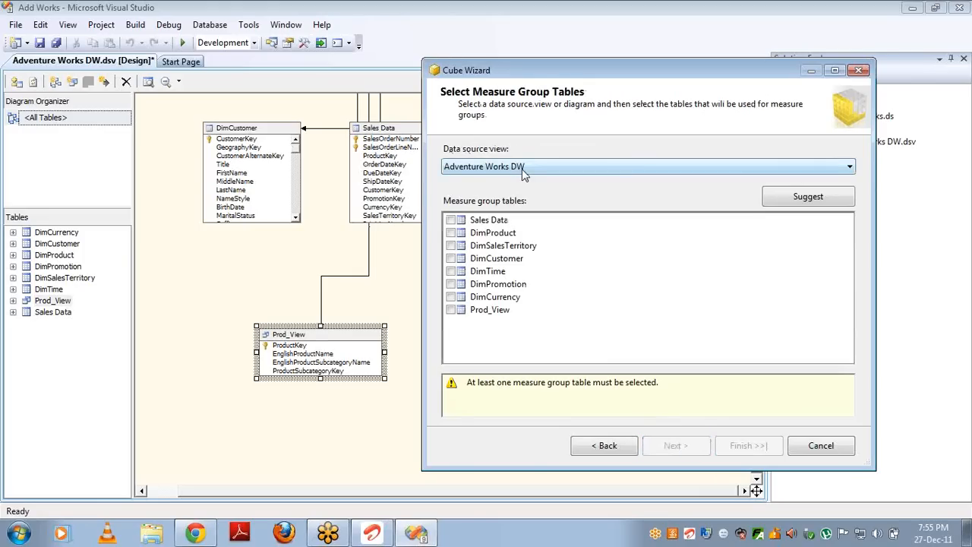
pyautogui.click(523, 168)
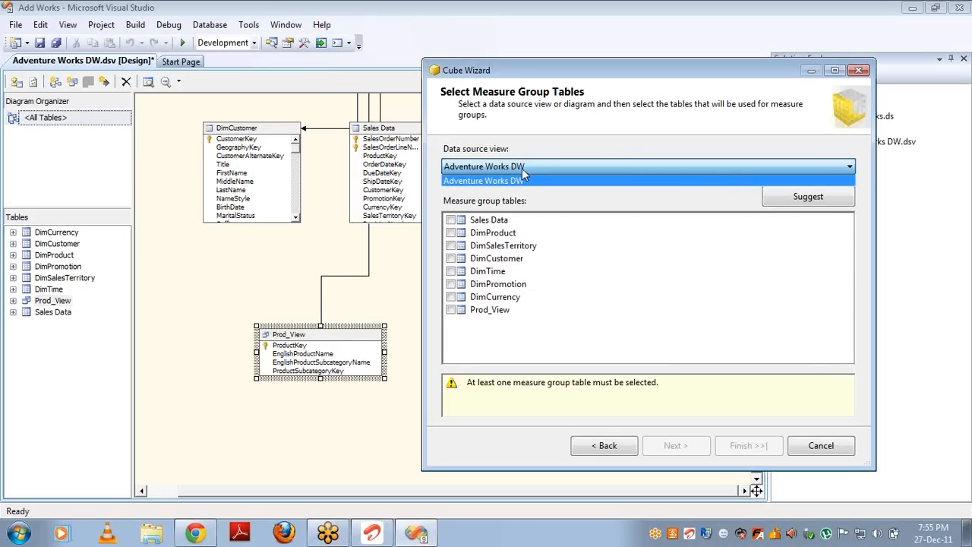
pyautogui.click(522, 172)
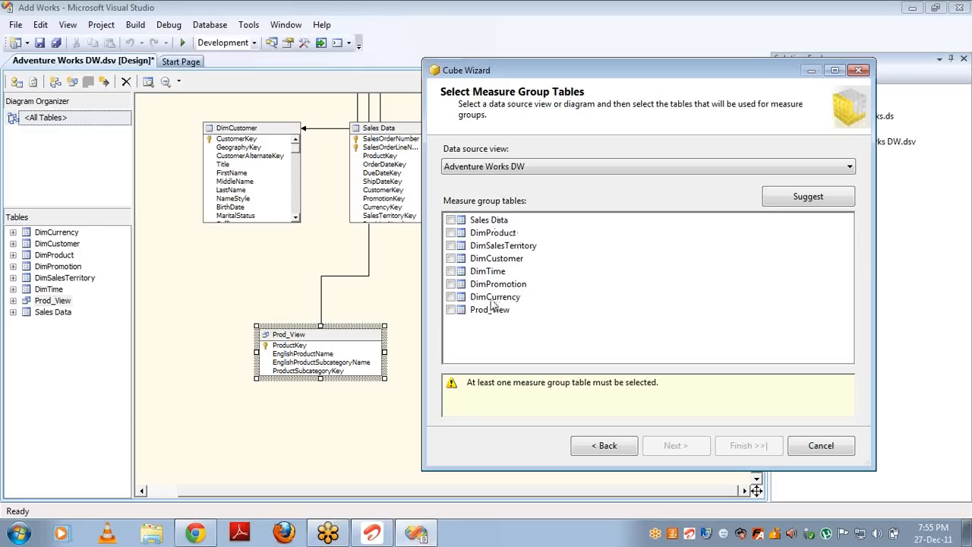
pyautogui.click(452, 221)
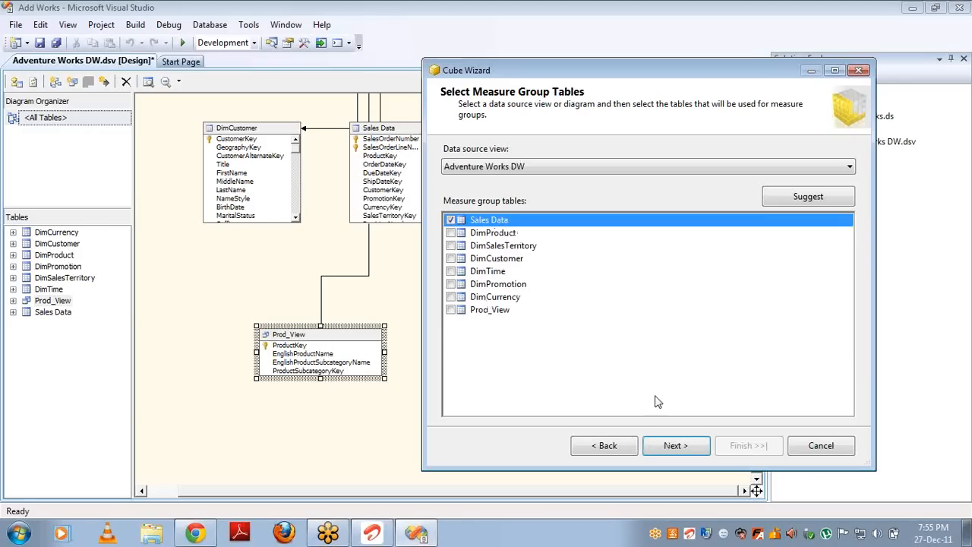
pyautogui.click(675, 445)
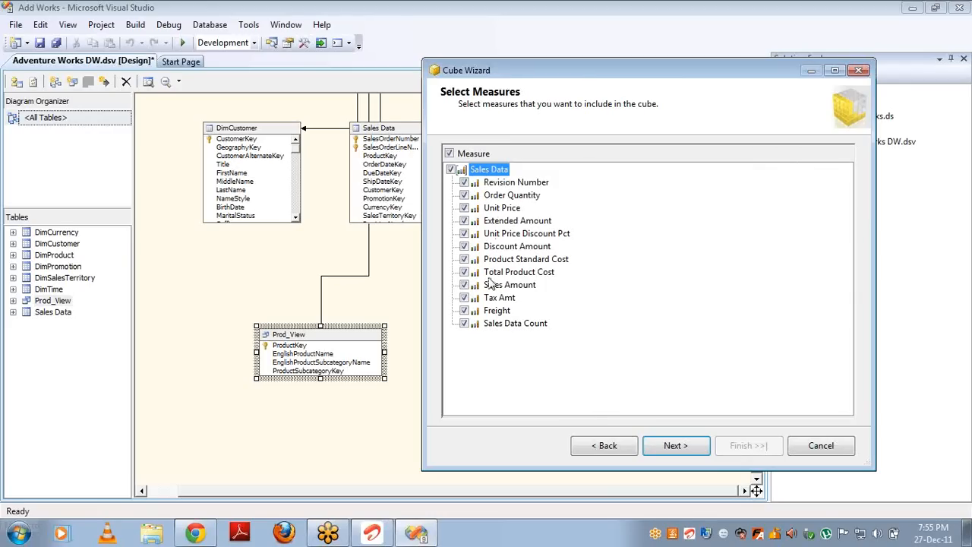
# Step: Deselect Revision Number, Product Standard Cost, Freight and Sales Data Count from the cube's measures
pyautogui.click(605, 447)
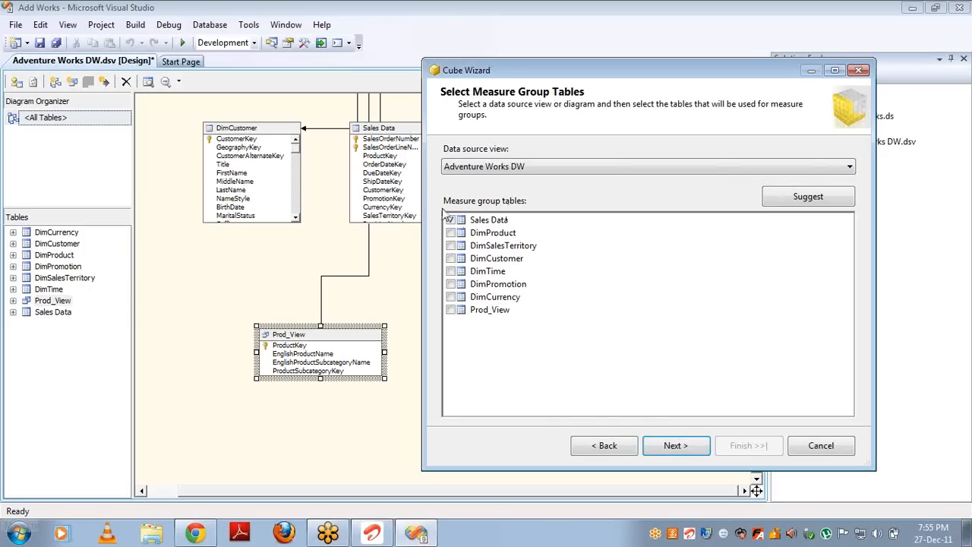
pyautogui.click(674, 445)
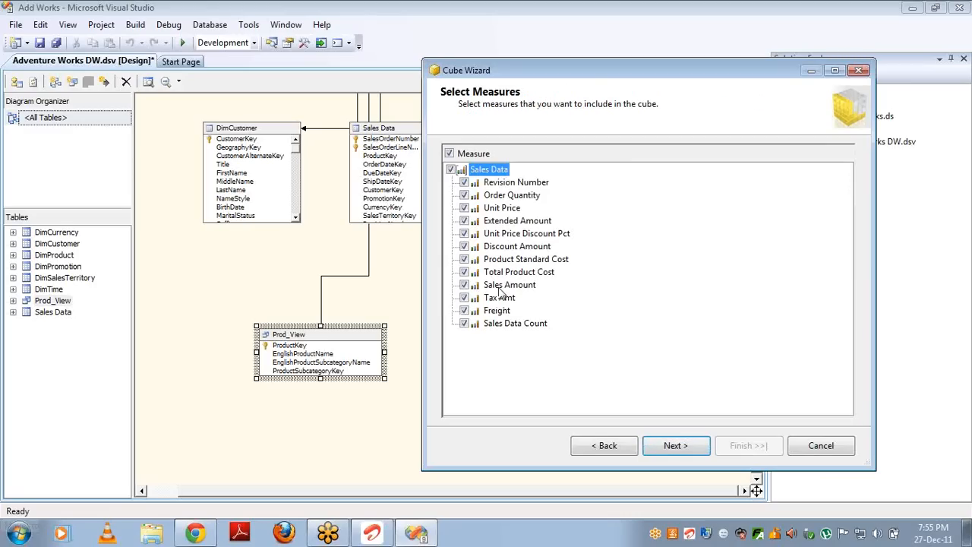
pyautogui.click(464, 182)
pyautogui.click(464, 259)
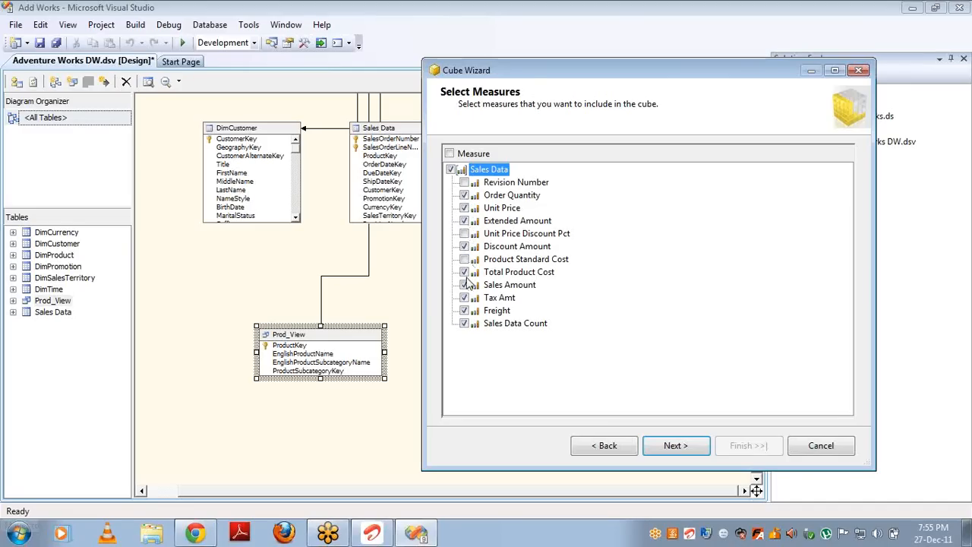
pyautogui.click(464, 311)
pyautogui.click(464, 324)
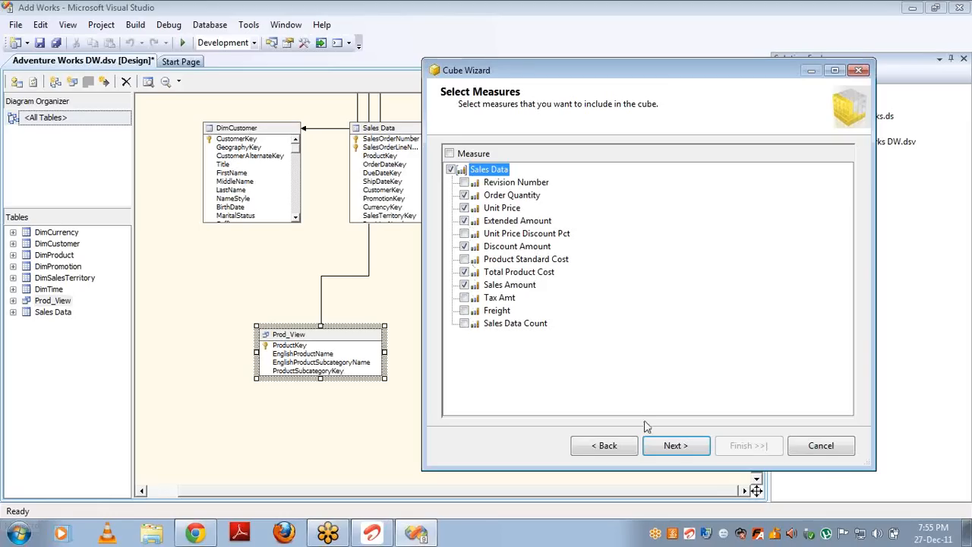
pyautogui.click(670, 450)
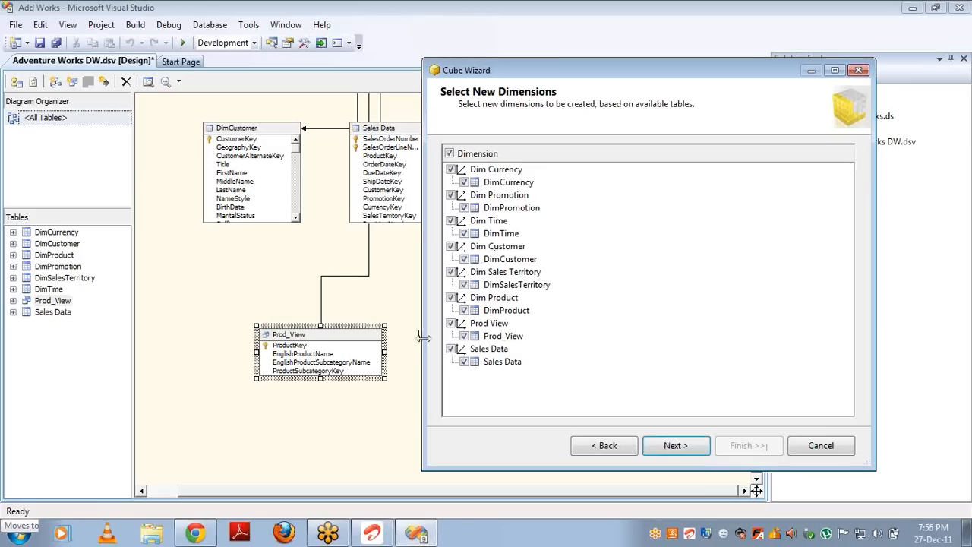
# Step: Uncheck Sales Data, Prod View, Dim Sales Territory, Dim Currency and Dim Promotion as new dimensions
pyautogui.click(451, 349)
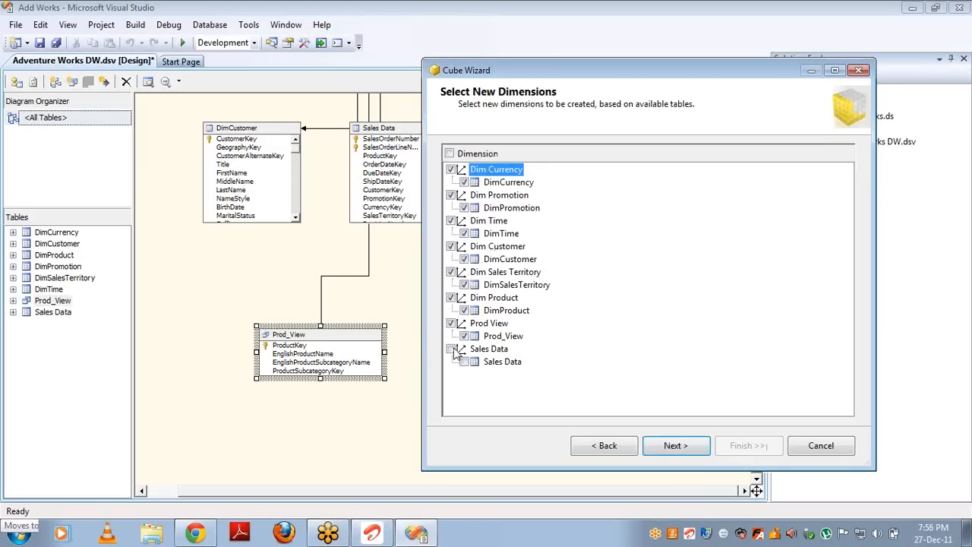
pyautogui.click(451, 324)
pyautogui.click(452, 274)
pyautogui.click(451, 169)
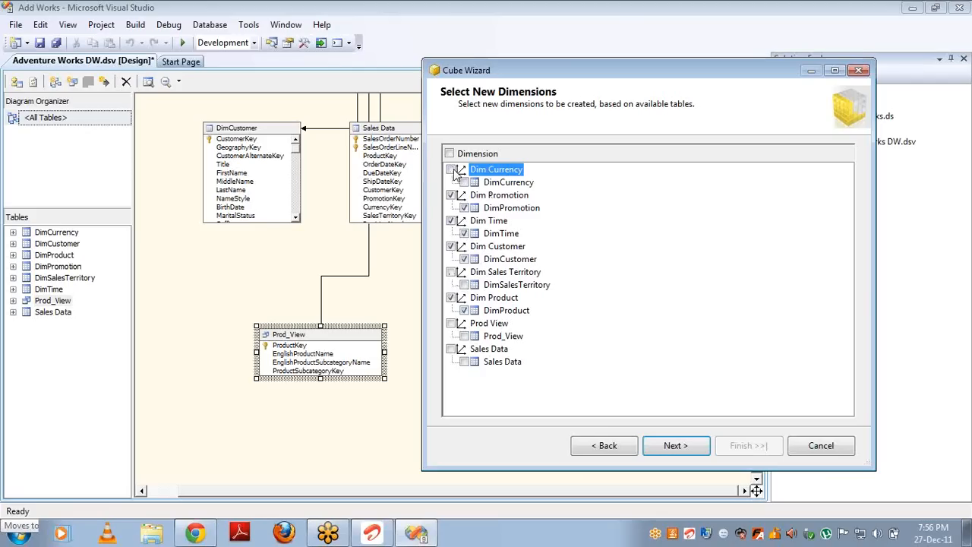
pyautogui.click(451, 195)
pyautogui.click(676, 446)
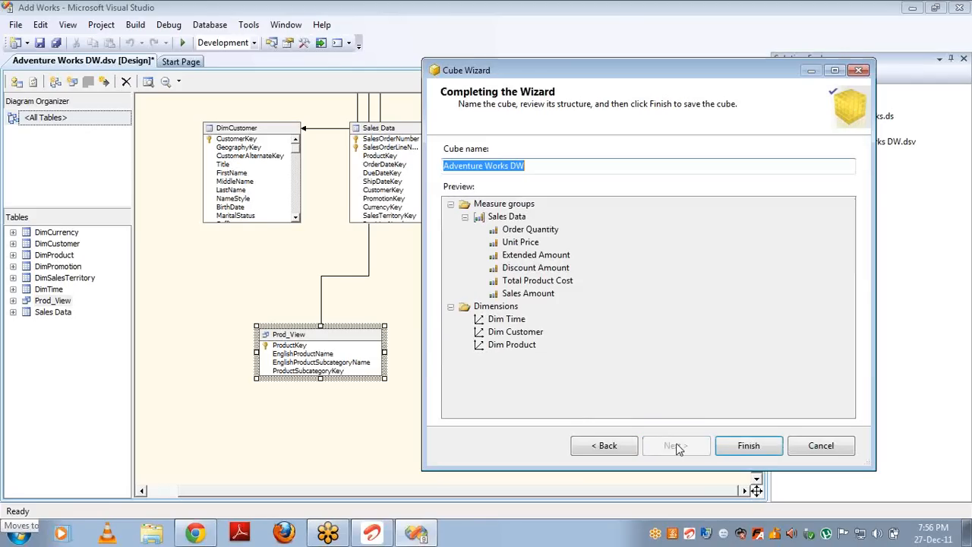
# Step: Finish the Adventure Works DW cube and open it in the cube designer
pyautogui.click(506, 216)
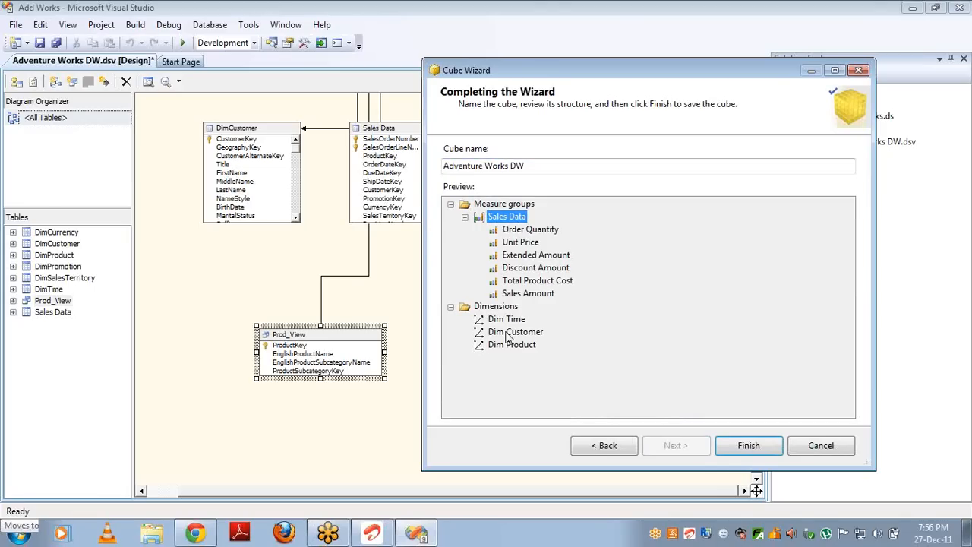
pyautogui.click(748, 448)
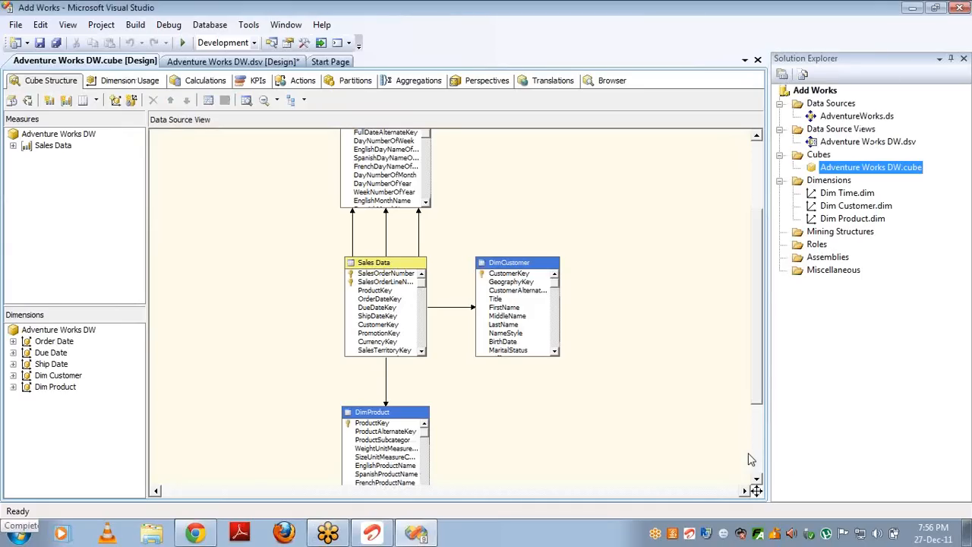
pyautogui.click(847, 193)
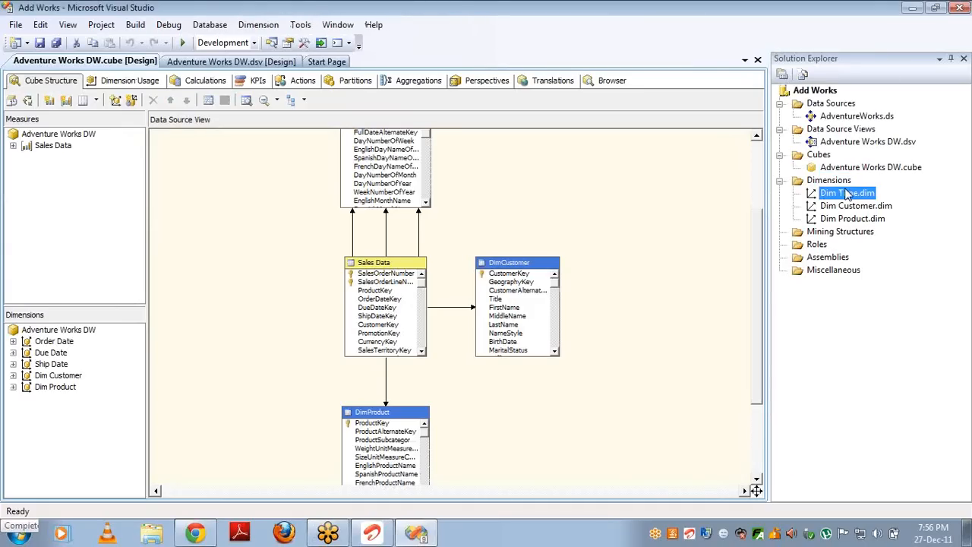
pyautogui.hotkey('shift', 'Down')
pyautogui.hotkey('shift', 'Down')
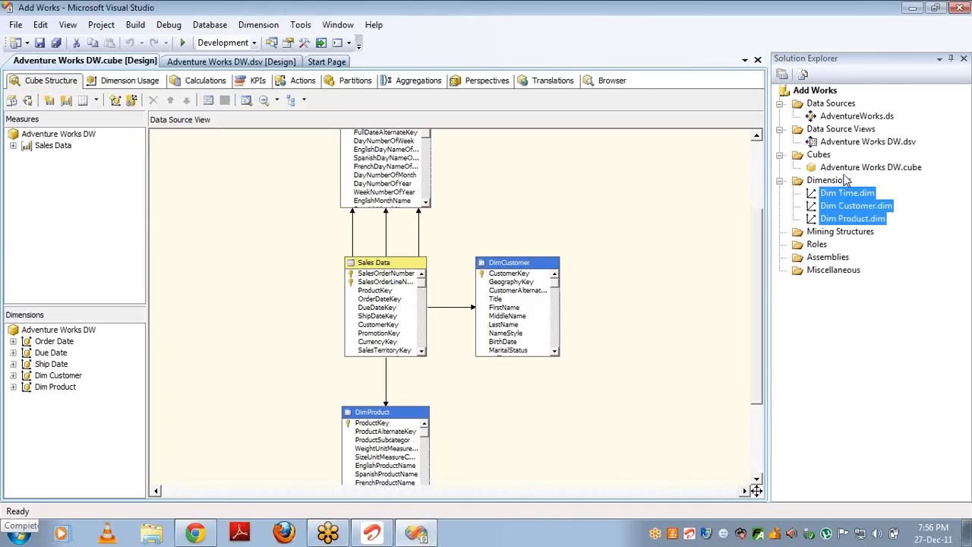
pyautogui.doubleClick(848, 169)
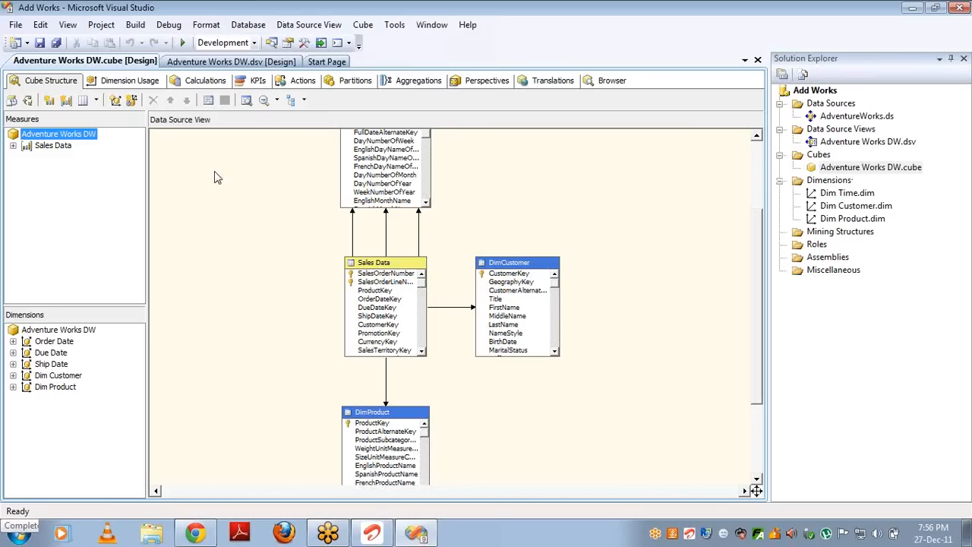
# Step: Expand the Sales Data measure group, then open the Dim Time dimension designer
pyautogui.click(12, 146)
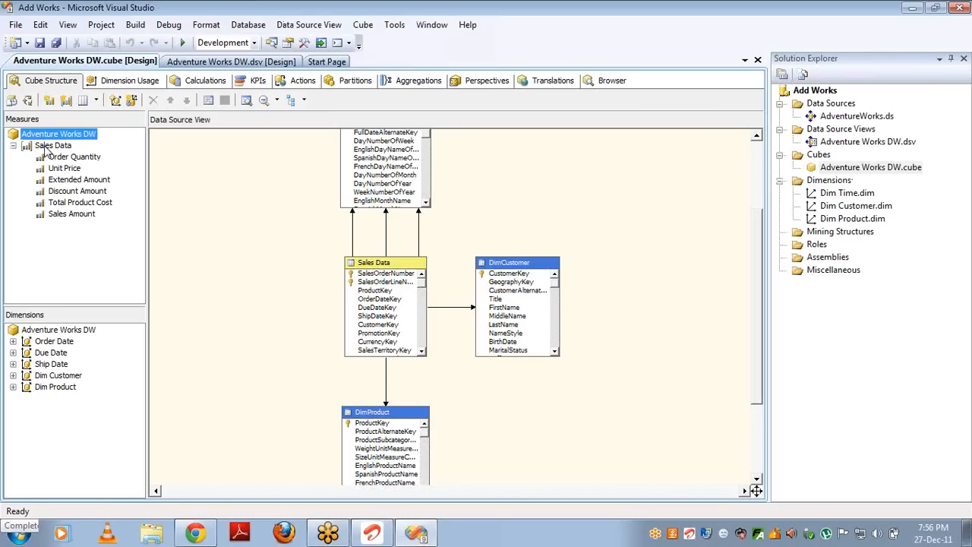
pyautogui.click(44, 147)
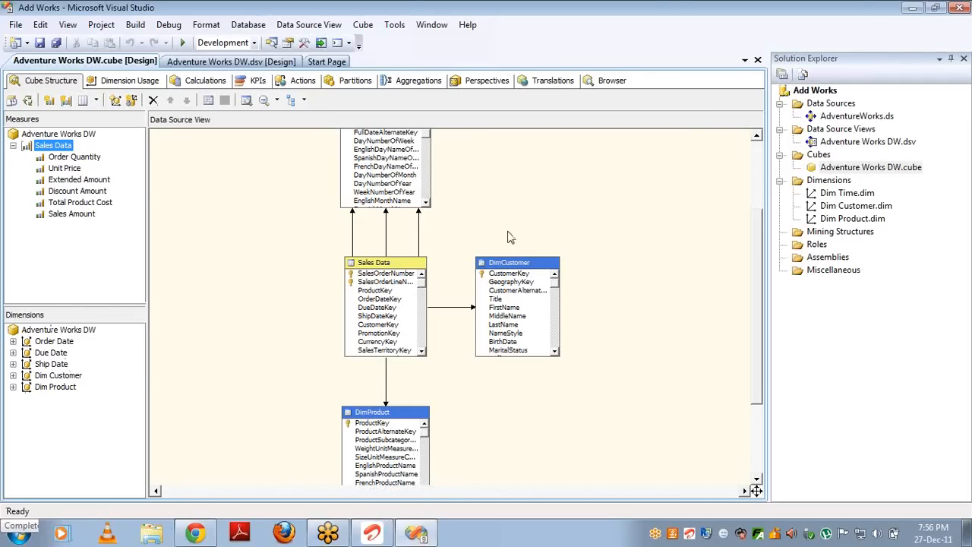
pyautogui.click(842, 196)
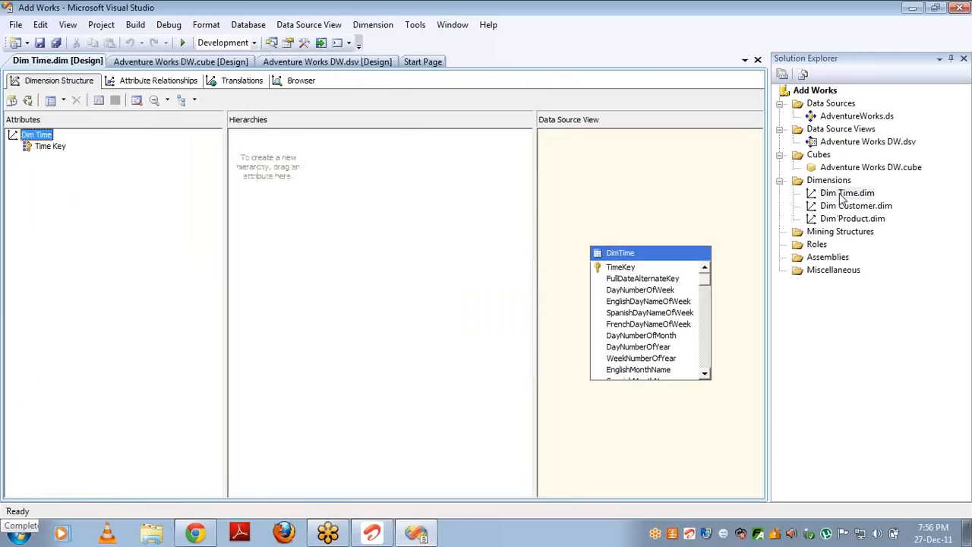
# Step: Add FirstName and LastName as attributes of the Dim Customer dimension
pyautogui.doubleClick(846, 210)
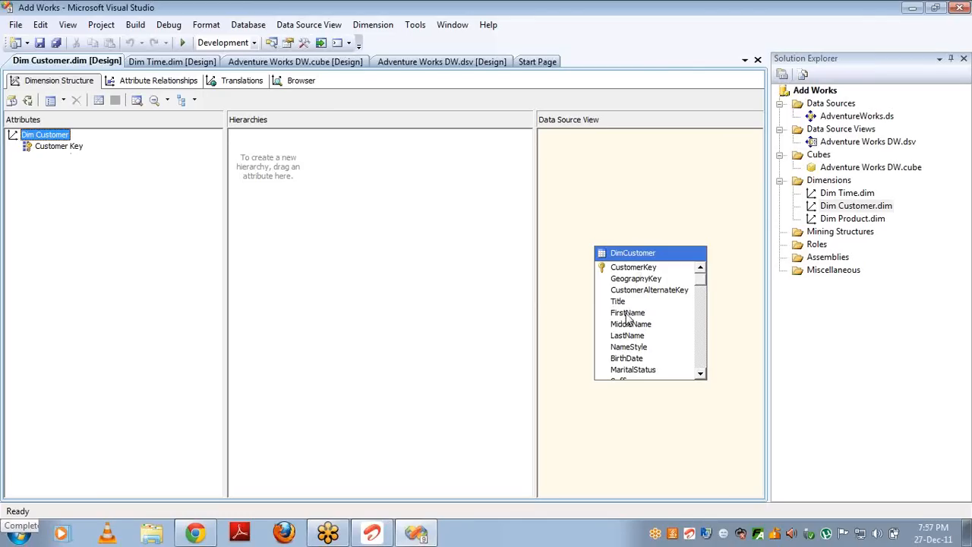
pyautogui.moveTo(628, 319); pyautogui.dragTo(175, 271)
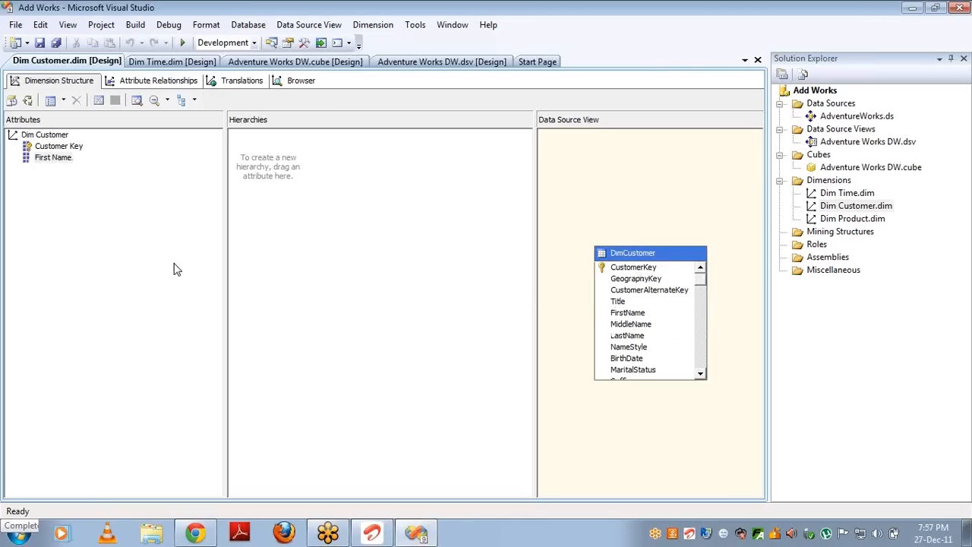
pyautogui.click(624, 339)
pyautogui.moveTo(623, 341); pyautogui.dragTo(140, 298)
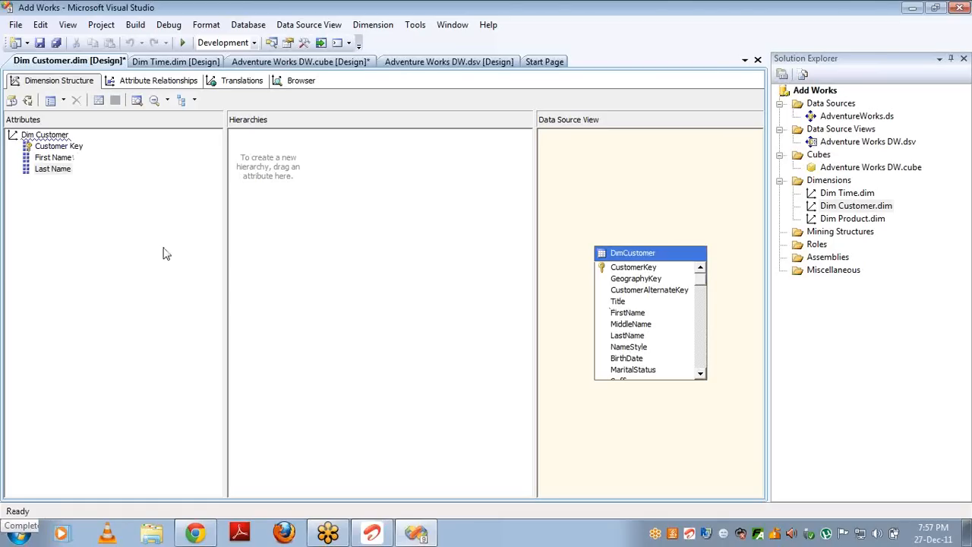
# Step: Add EnglishProductName to Dim Product and EnglishMonthName to Dim Time, then reopen the Adventure Works DW cube designer
pyautogui.doubleClick(843, 221)
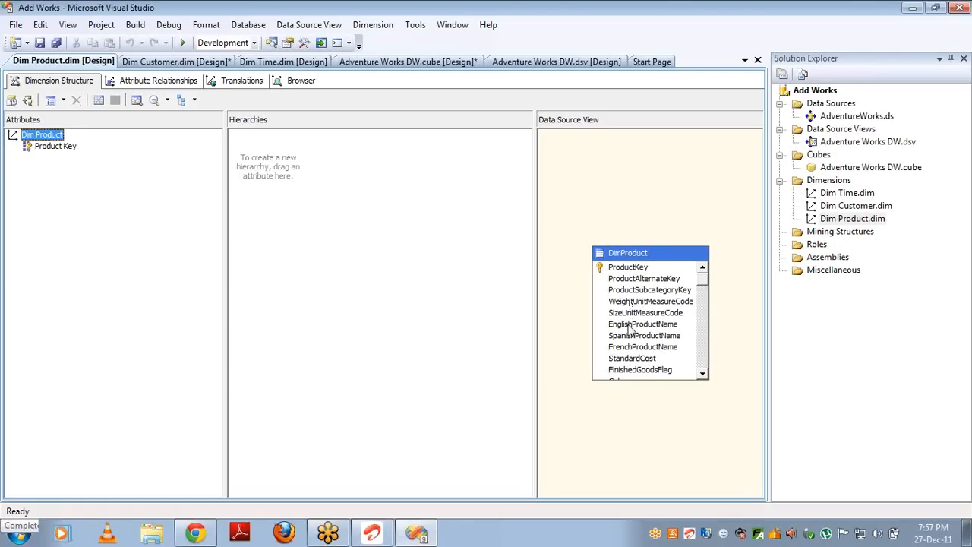
pyautogui.moveTo(631, 328); pyautogui.dragTo(106, 205)
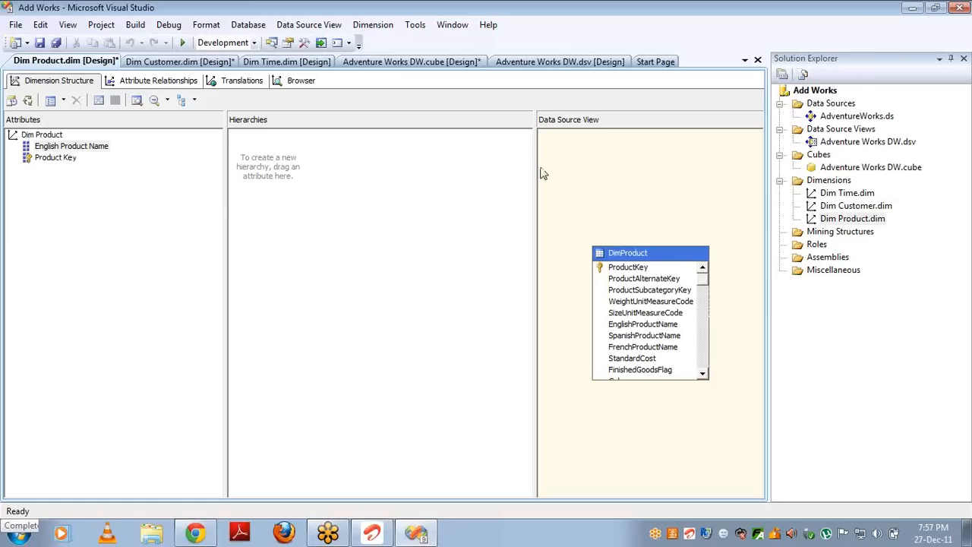
pyautogui.doubleClick(833, 196)
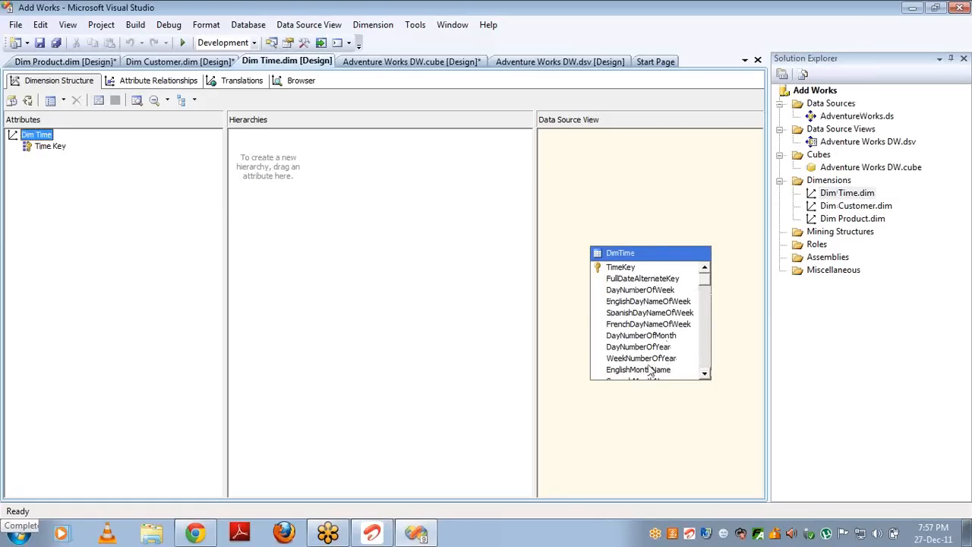
pyautogui.moveTo(648, 370); pyautogui.dragTo(133, 244)
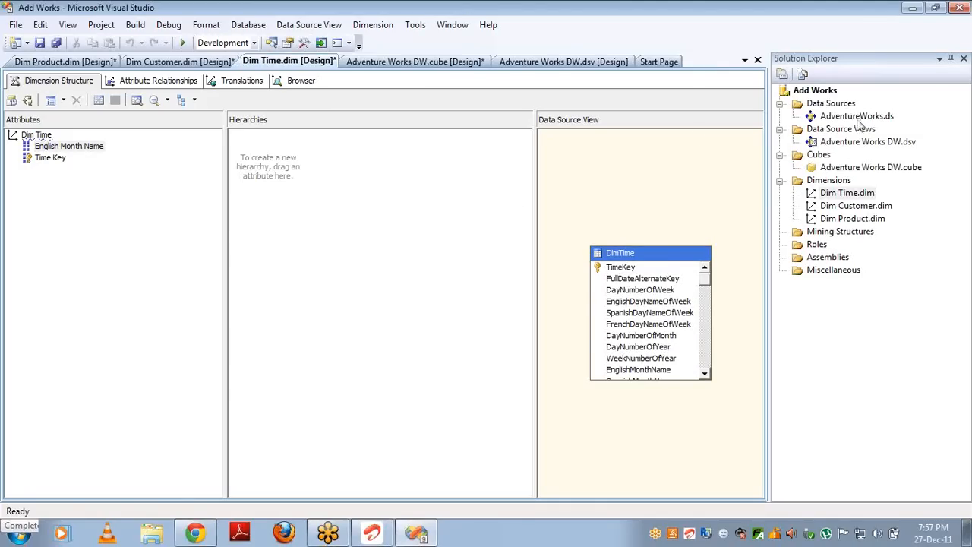
pyautogui.click(833, 166)
pyautogui.doubleClick(833, 165)
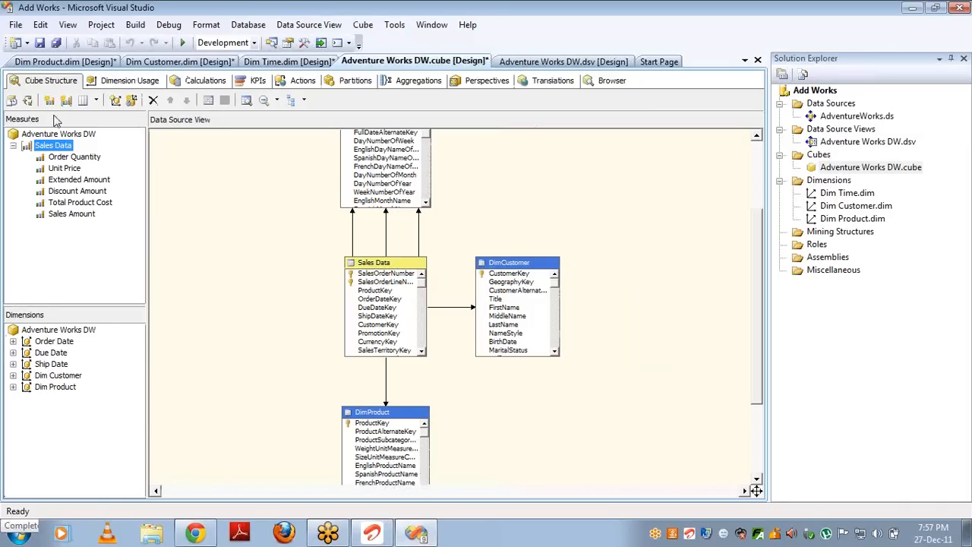
# Step: Review Dimension Usage linking Sales Data to Dim Customer, Dim Product and the three Dim Time dates
pyautogui.click(53, 346)
pyautogui.press('Down')
pyautogui.press('Down')
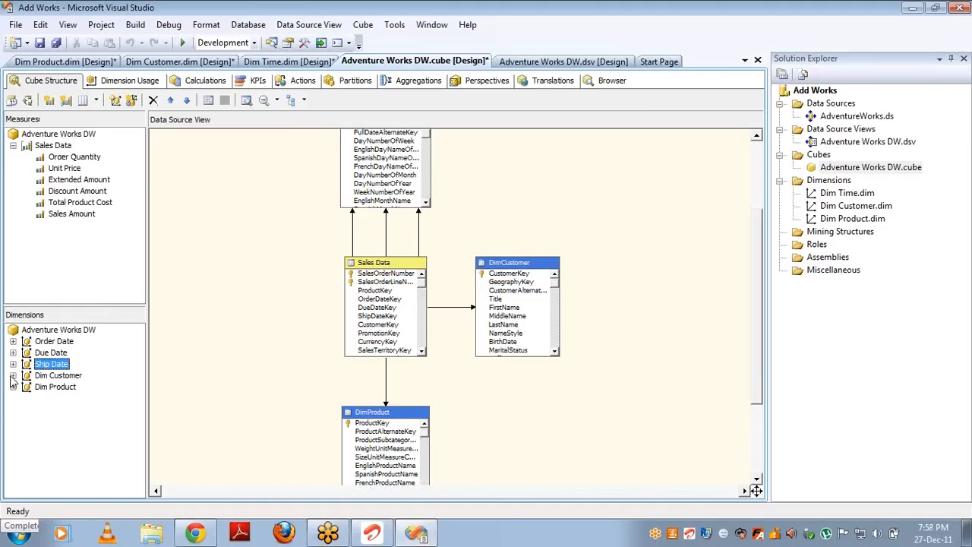
pyautogui.click(119, 81)
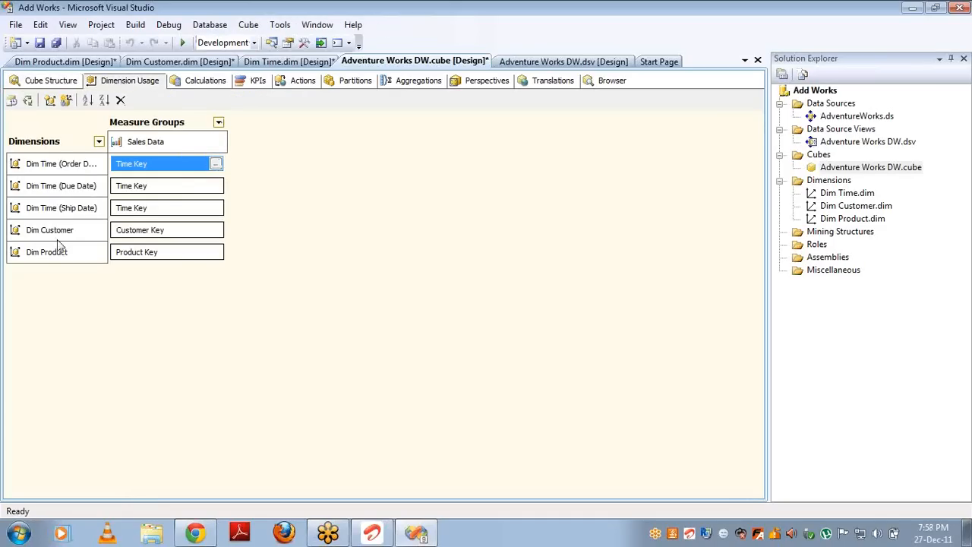
pyautogui.click(65, 168)
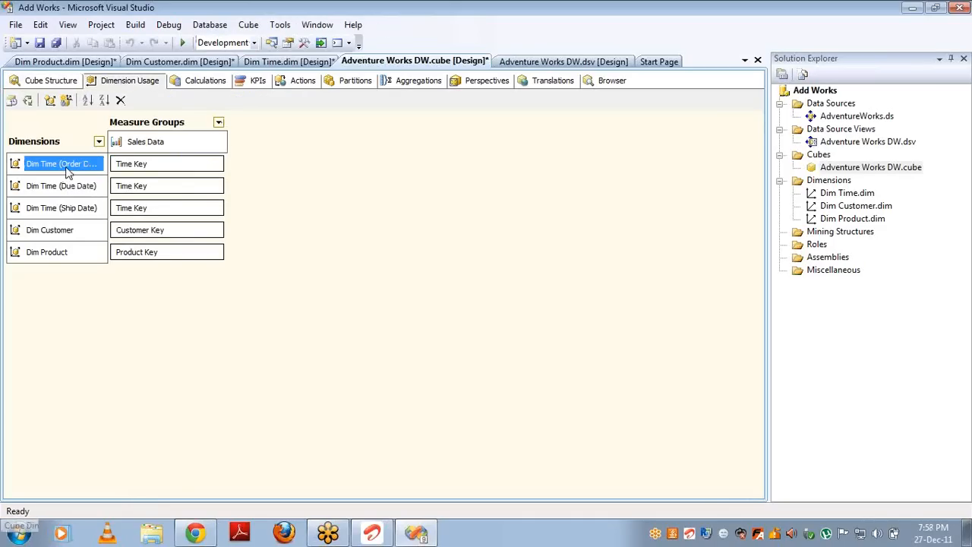
pyautogui.click(151, 144)
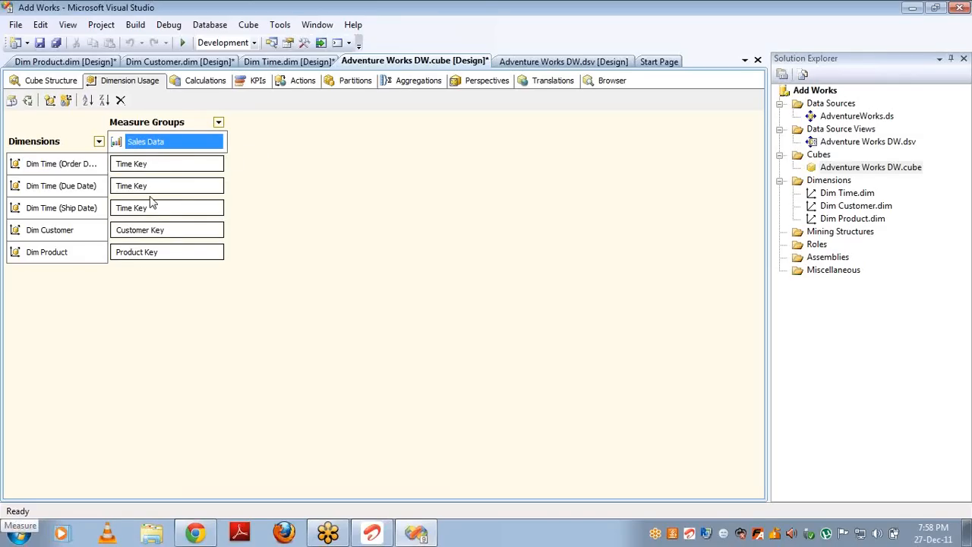
# Step: Build the Add Works project
pyautogui.click(810, 92)
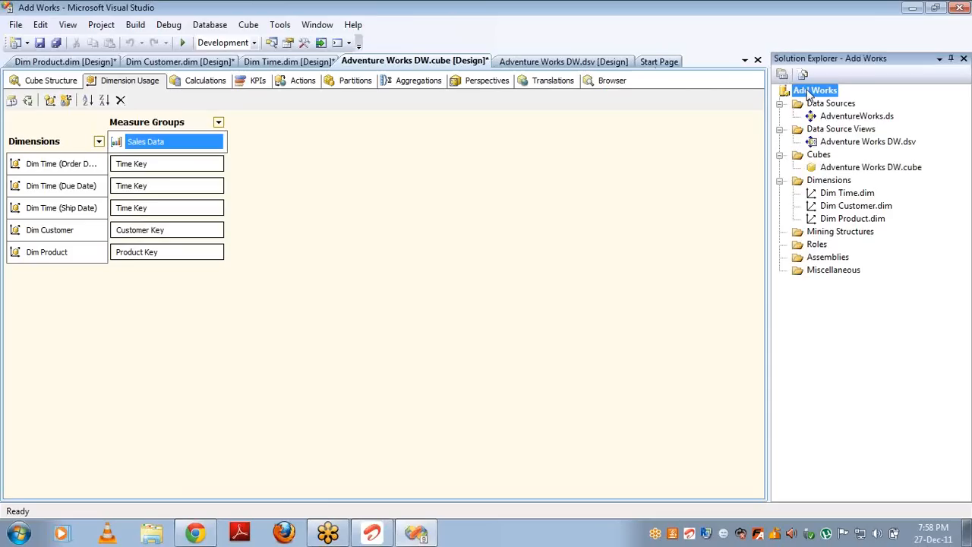
pyautogui.rightClick(810, 92)
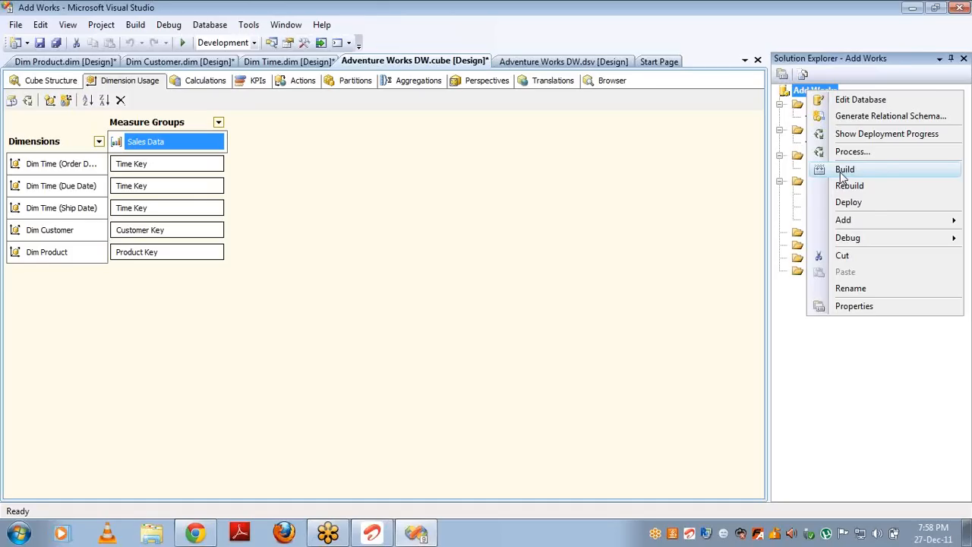
pyautogui.click(845, 171)
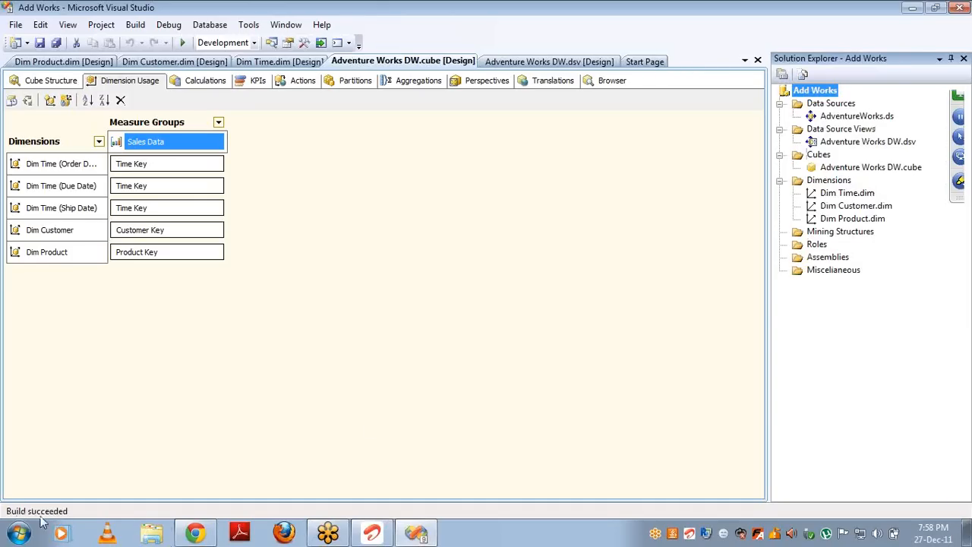
# Step: Deploy the Add Works project to the server and close the deployment progress report
pyautogui.rightClick(826, 92)
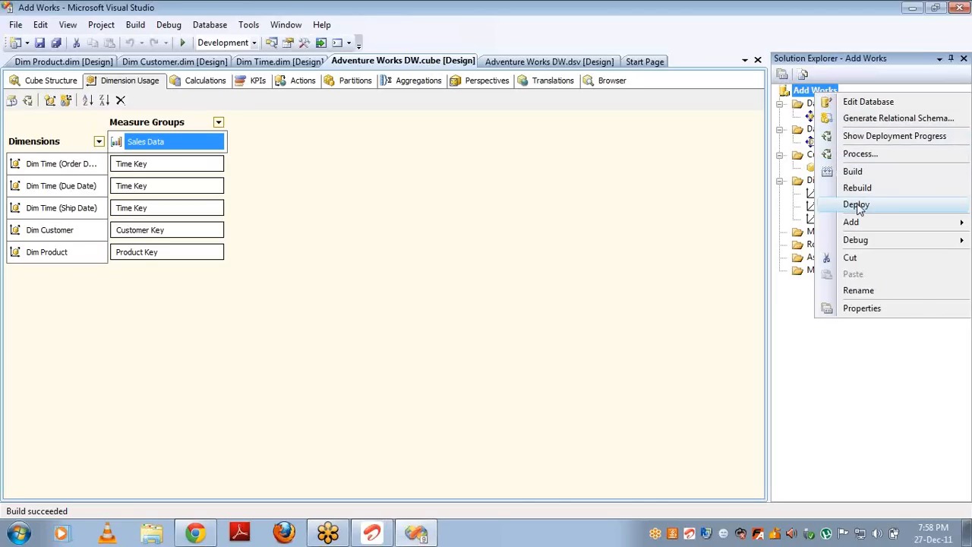
pyautogui.click(859, 206)
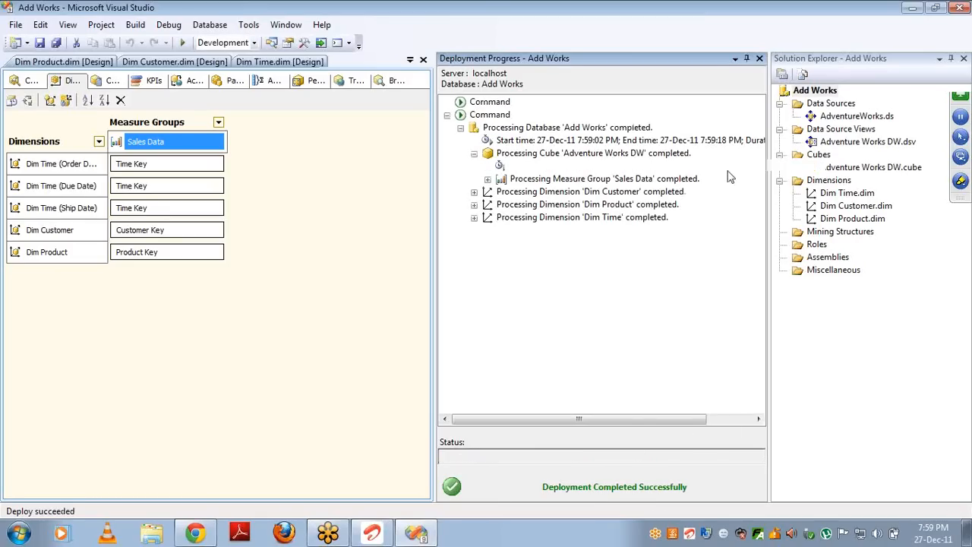
pyautogui.click(758, 60)
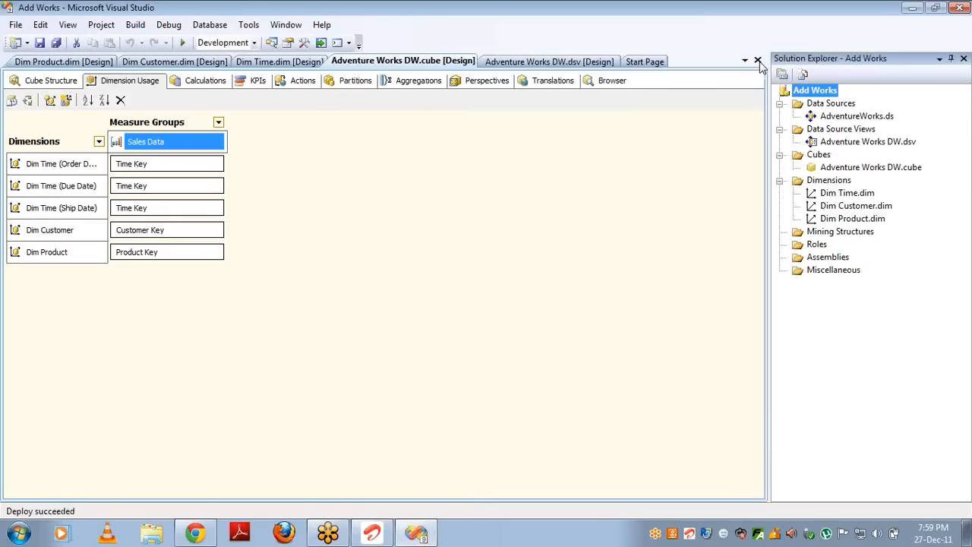
# Step: In the cube Browser, show the total Sales Amount from the Sales Data measures
pyautogui.click(607, 82)
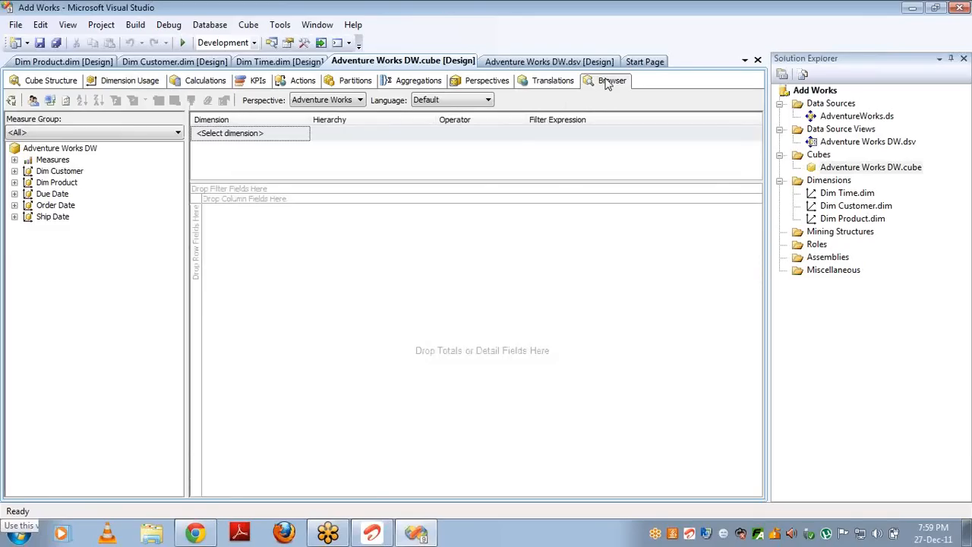
pyautogui.click(14, 160)
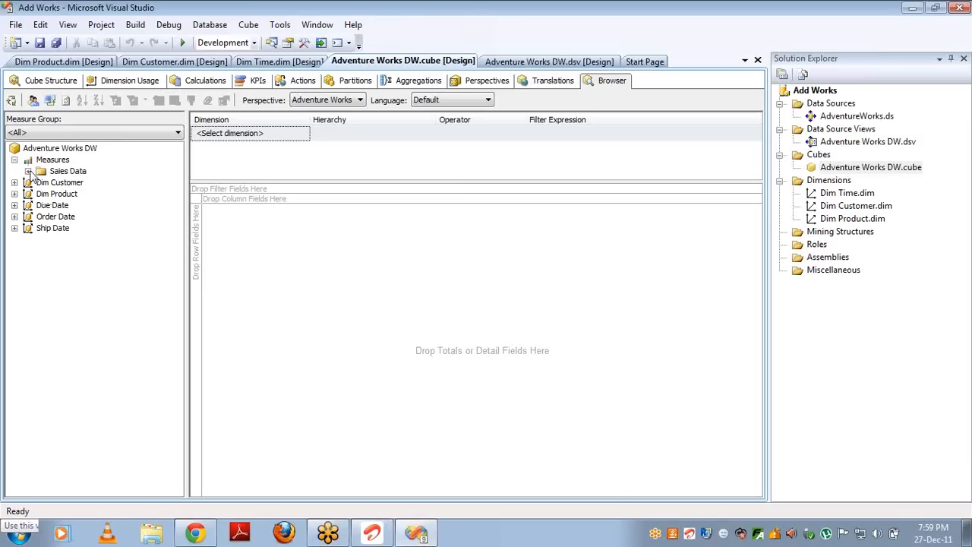
pyautogui.click(27, 171)
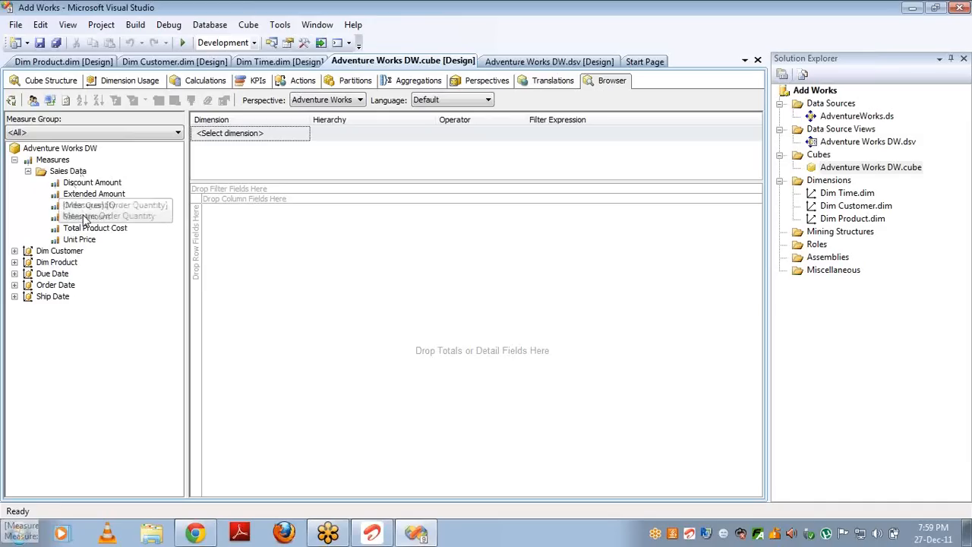
pyautogui.moveTo(86, 219); pyautogui.dragTo(239, 241)
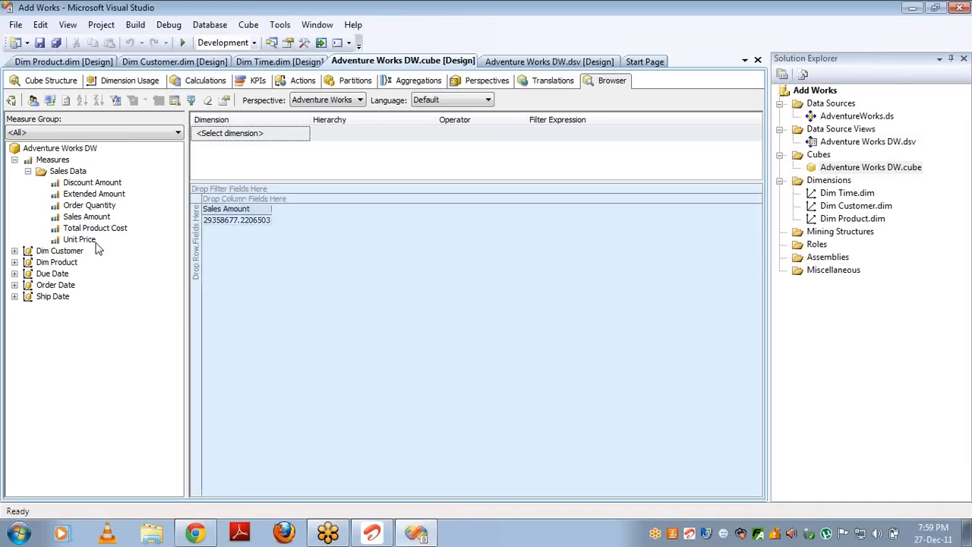
# Step: Break Sales Amount down by Dim Product's English Product Name as rows
pyautogui.click(14, 262)
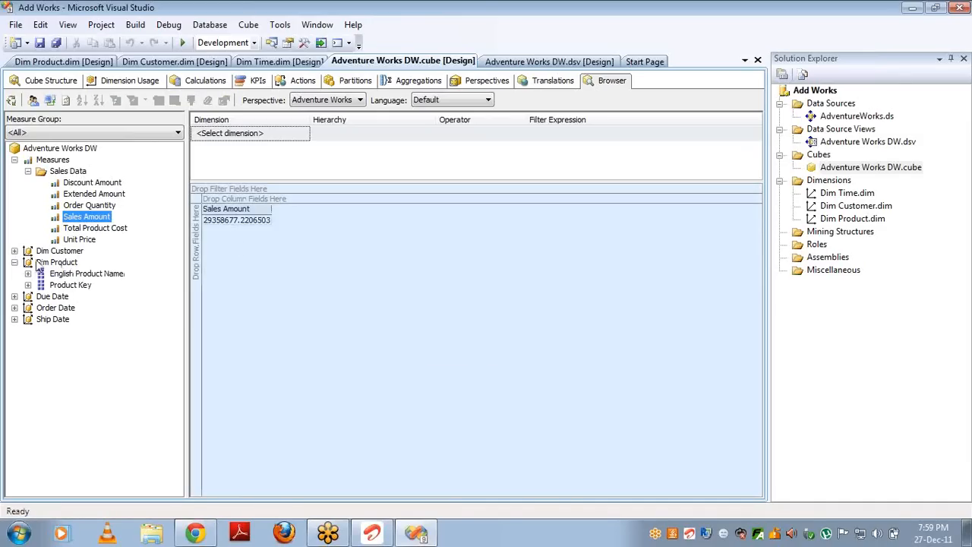
pyautogui.click(81, 275)
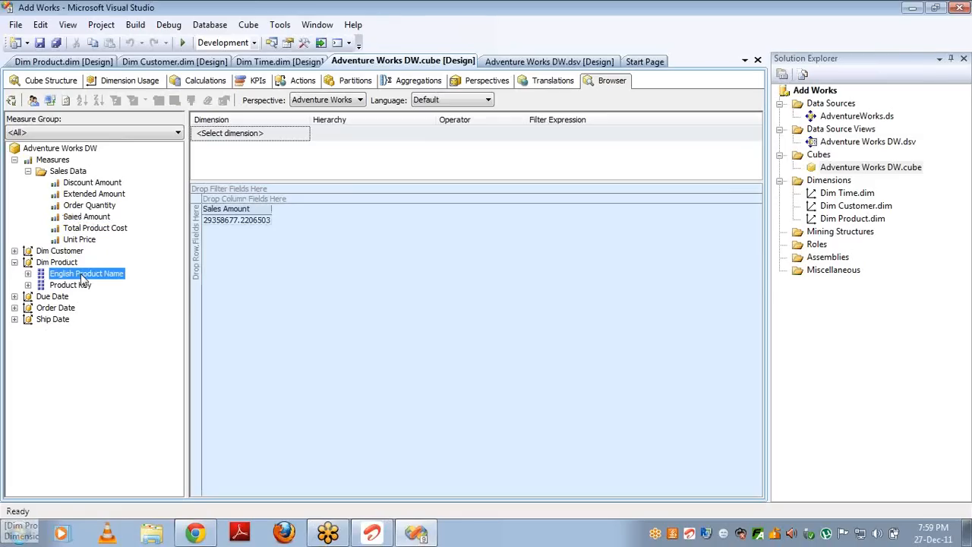
pyautogui.moveTo(80, 273); pyautogui.dragTo(194, 292)
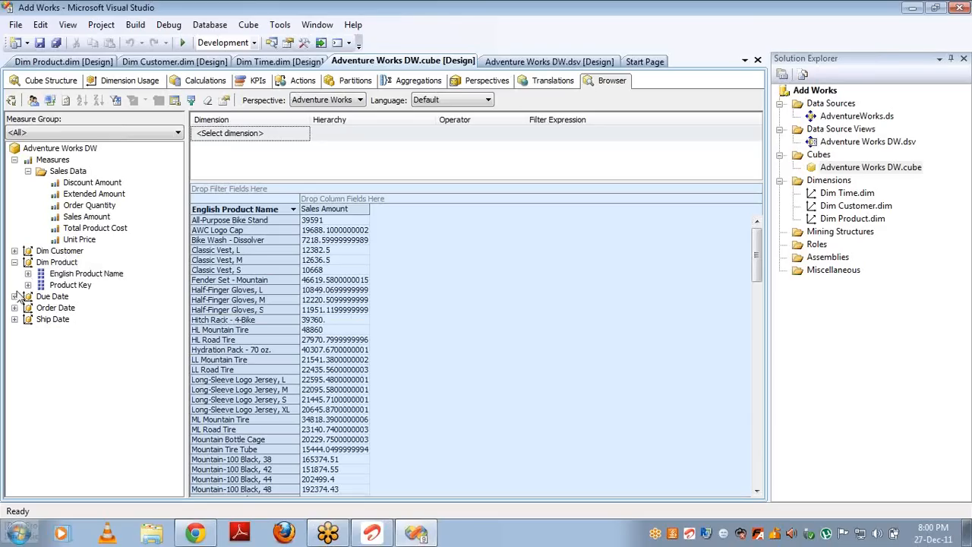
pyautogui.click(15, 251)
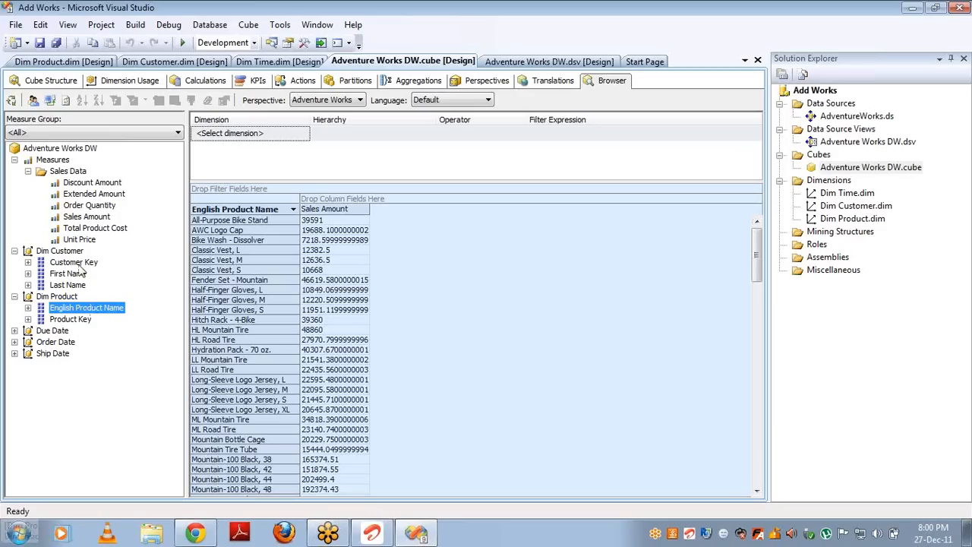
# Step: Spread Sales Amount across customer First Name columns and inspect several product sales cells
pyautogui.moveTo(74, 280); pyautogui.dragTo(343, 198)
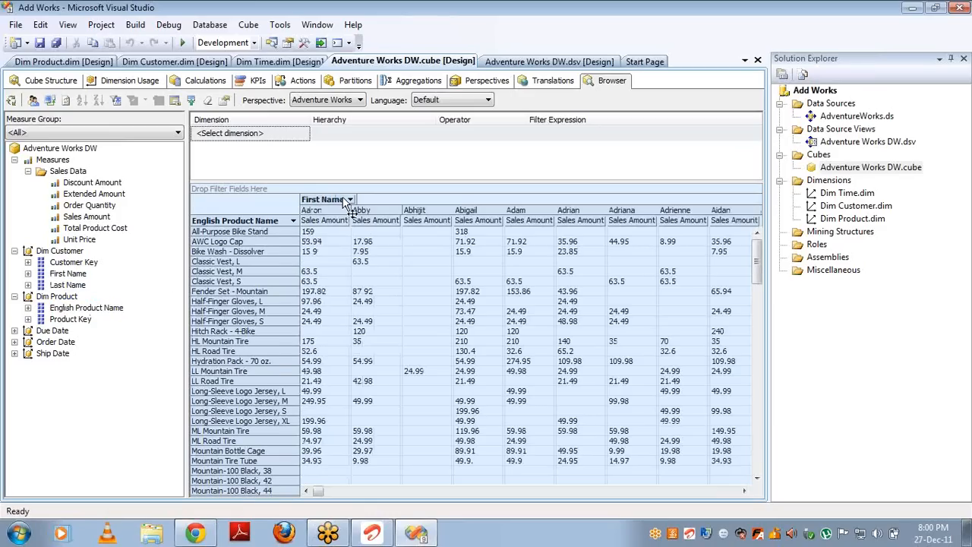
pyautogui.click(326, 209)
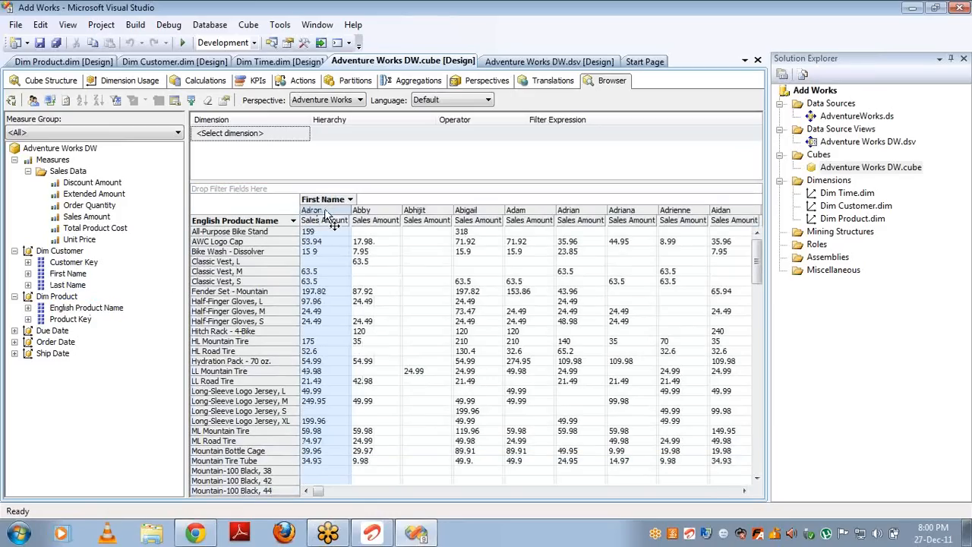
pyautogui.click(271, 234)
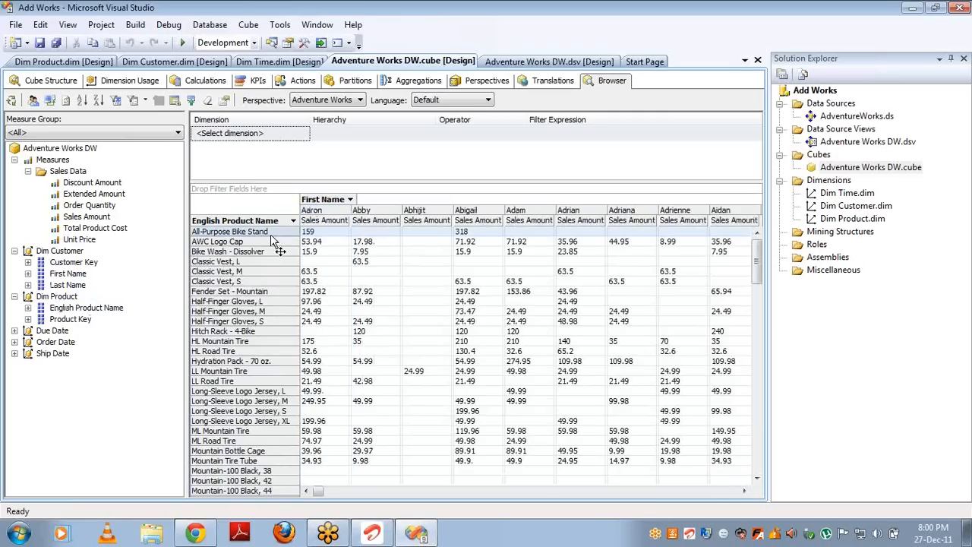
pyautogui.click(312, 234)
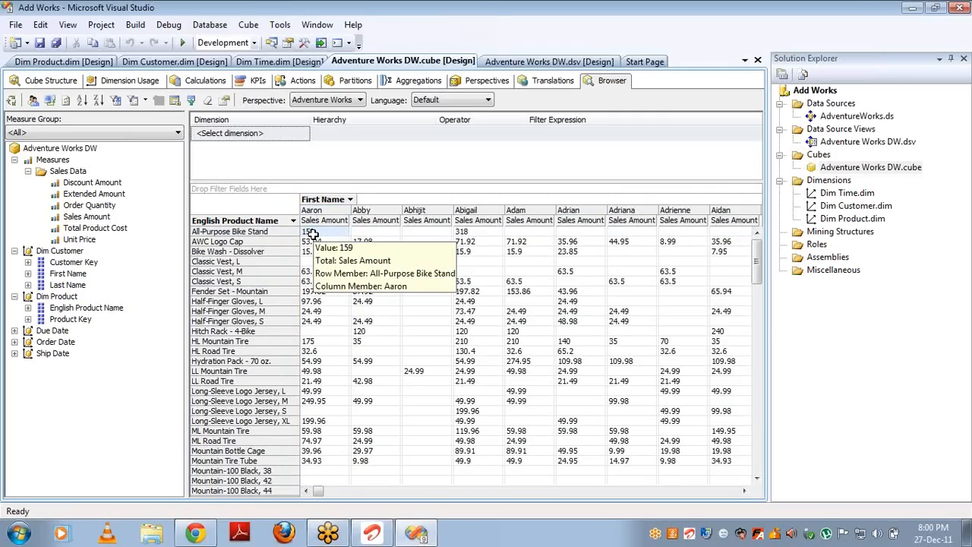
pyautogui.click(364, 239)
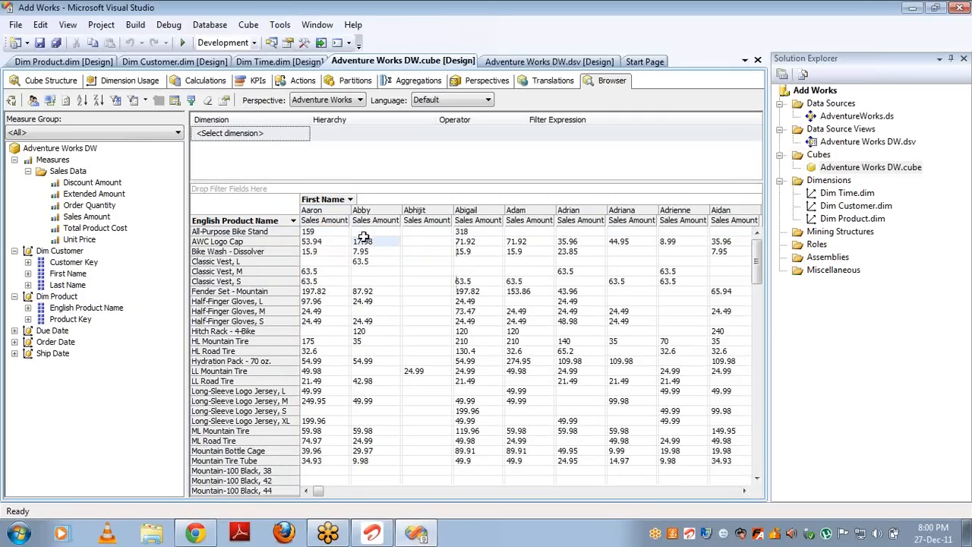
pyautogui.click(415, 231)
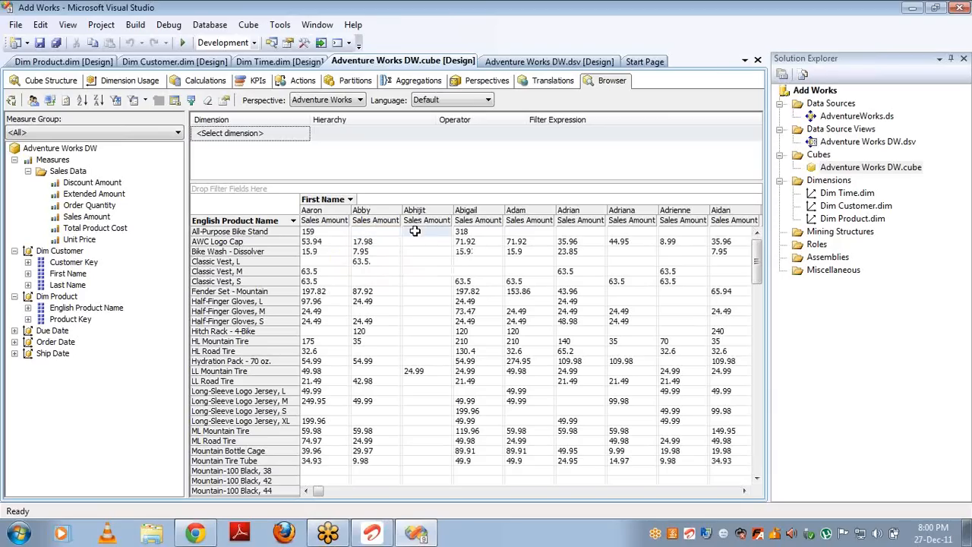
pyautogui.click(467, 230)
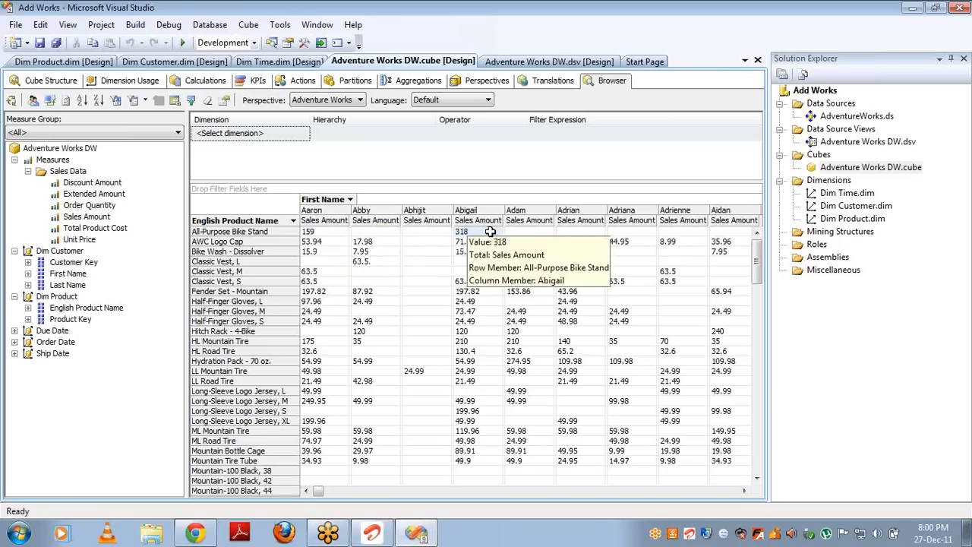
pyautogui.click(537, 232)
pyautogui.press('Right')
pyautogui.press('Right')
pyautogui.press('Right')
pyautogui.press('Right')
pyautogui.press('Right')
pyautogui.press('Right')
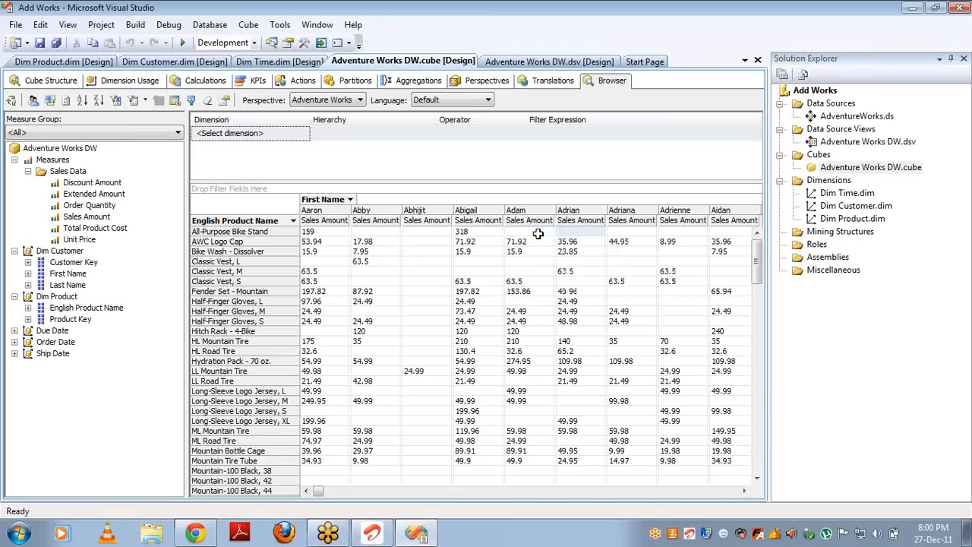
pyautogui.press('Left')
pyautogui.press('Left')
pyautogui.press('Left')
pyautogui.press('Left')
pyautogui.press('Left')
pyautogui.press('Left')
pyautogui.press('Left')
pyautogui.press('Left')
pyautogui.press('Left')
pyautogui.press('Left')
pyautogui.press('Left')
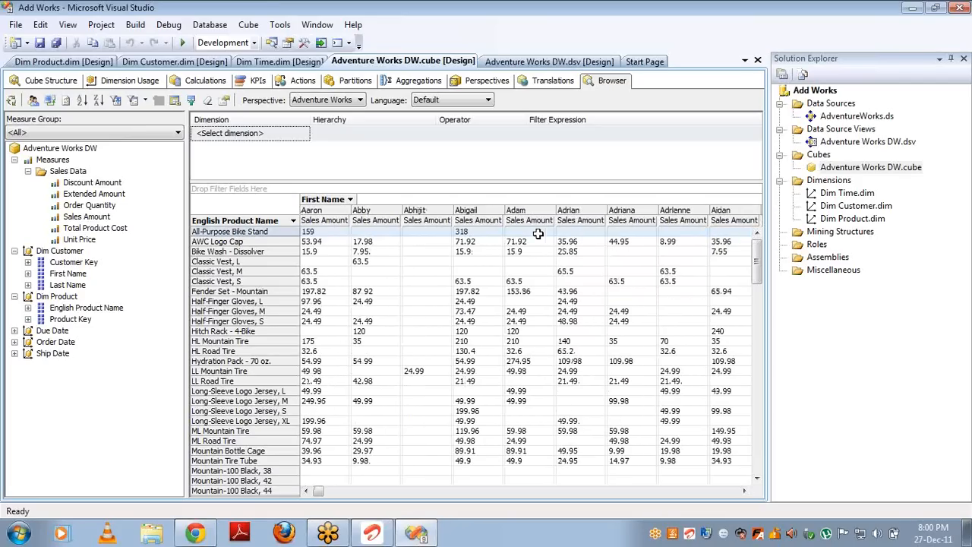
# Step: Move First Name onto the rows, then shift English Product Name to columns and remove it
pyautogui.click(313, 202)
pyautogui.moveTo(313, 205); pyautogui.dragTo(216, 244)
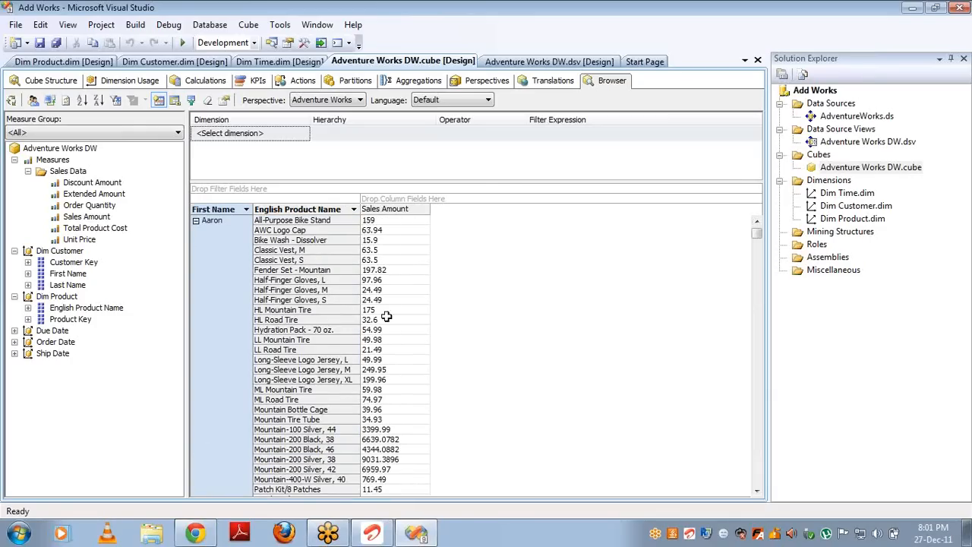
pyautogui.click(196, 220)
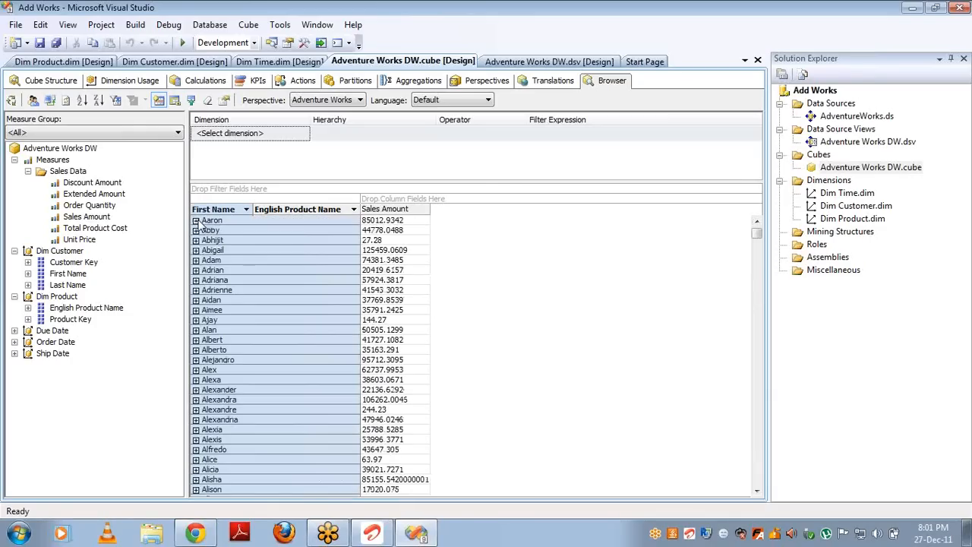
pyautogui.click(196, 240)
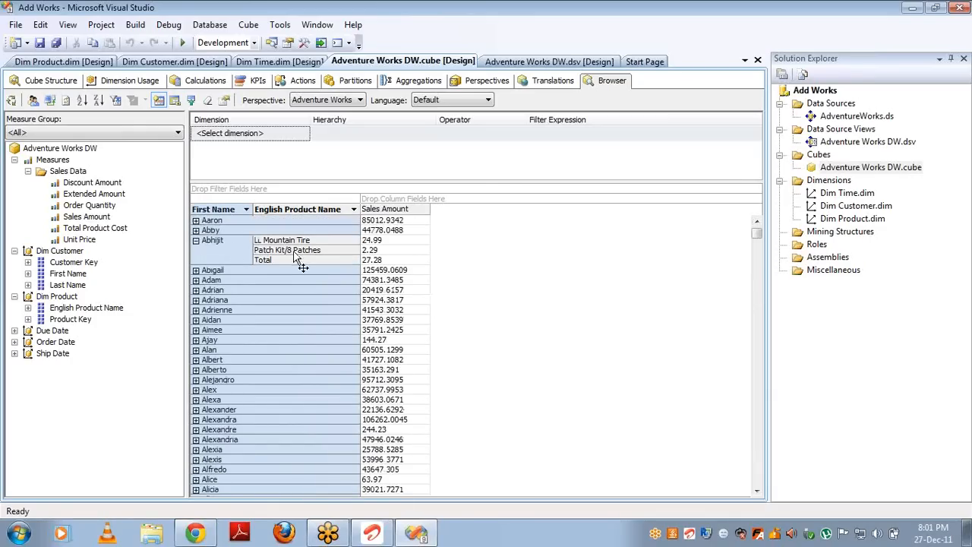
pyautogui.click(196, 240)
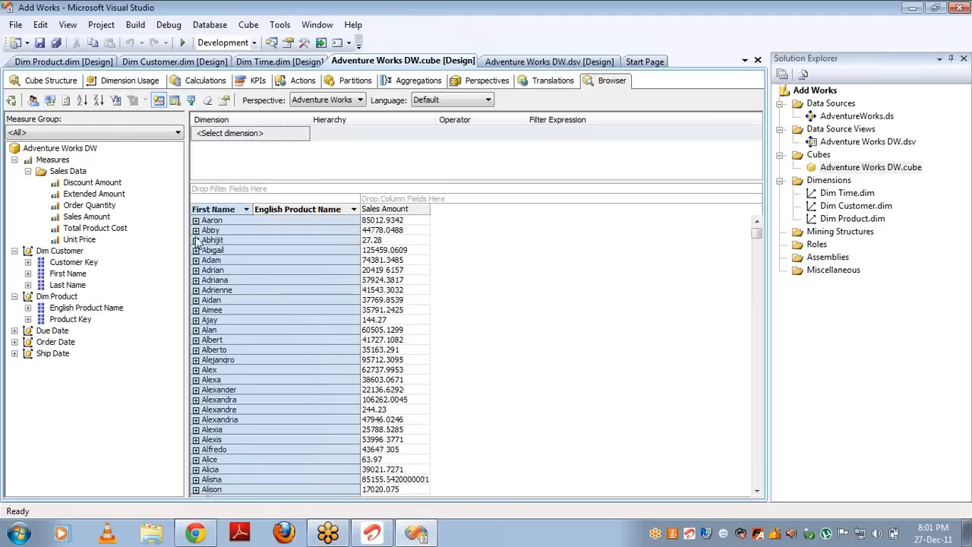
pyautogui.moveTo(281, 215); pyautogui.dragTo(371, 199)
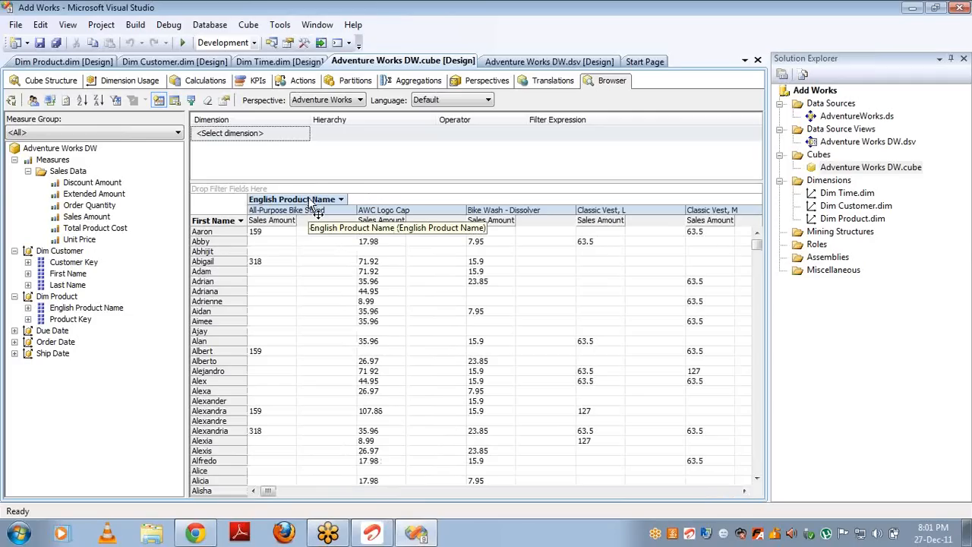
pyautogui.moveTo(311, 204); pyautogui.dragTo(134, 268)
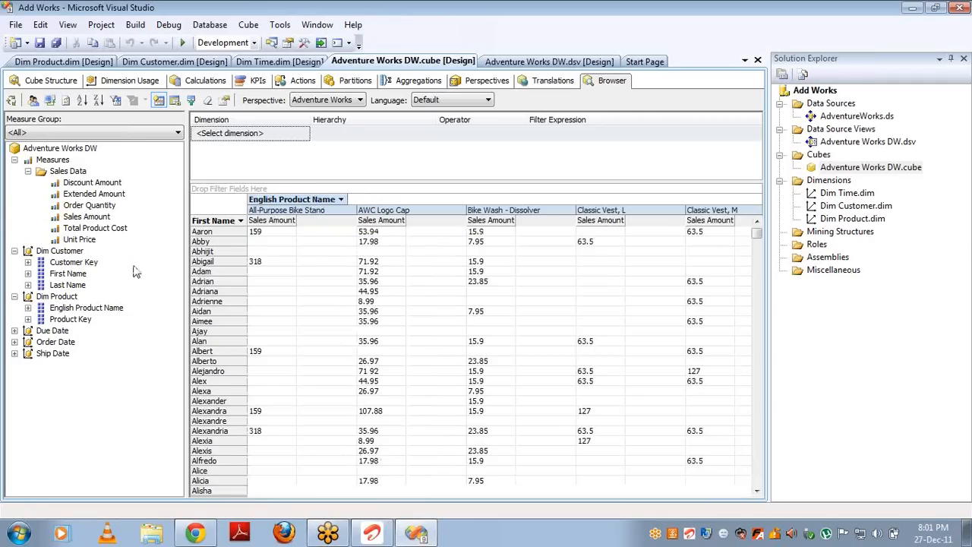
# Step: Add Order Date's English Month Name as columns and check the January to April sales values
pyautogui.click(14, 342)
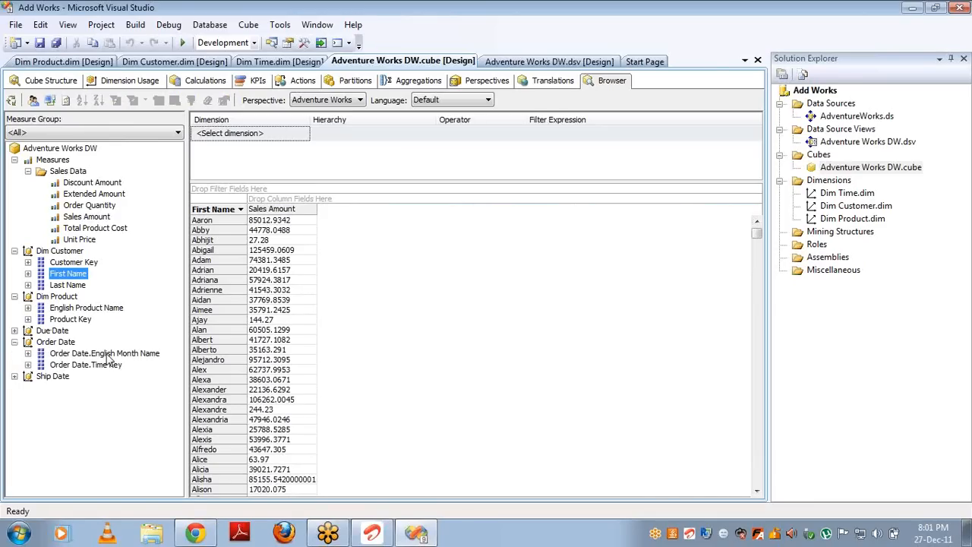
pyautogui.moveTo(107, 354); pyautogui.dragTo(283, 196)
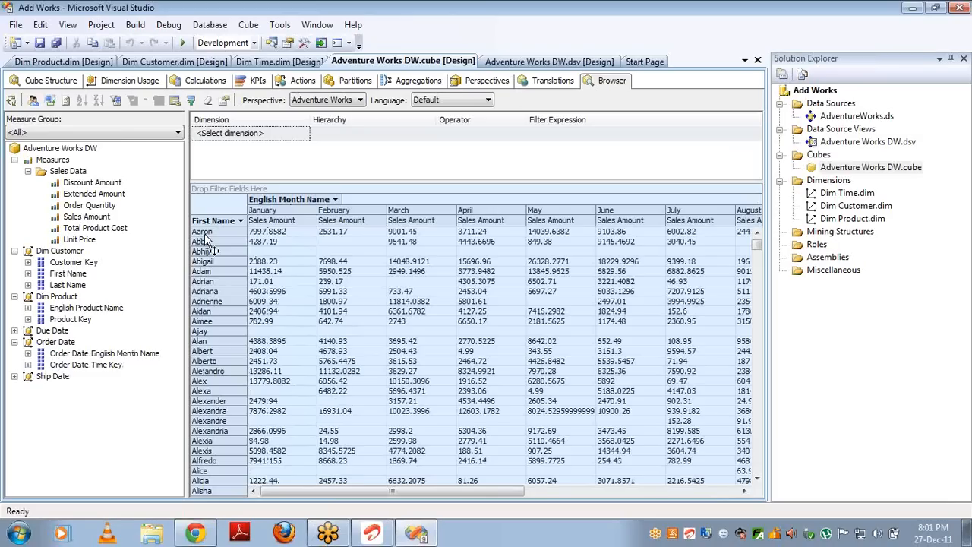
pyautogui.click(272, 233)
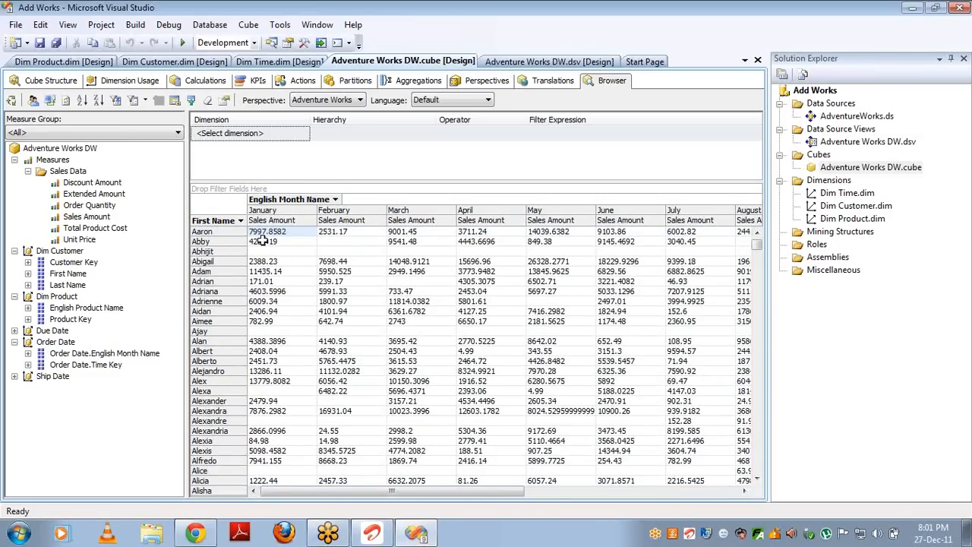
pyautogui.click(347, 232)
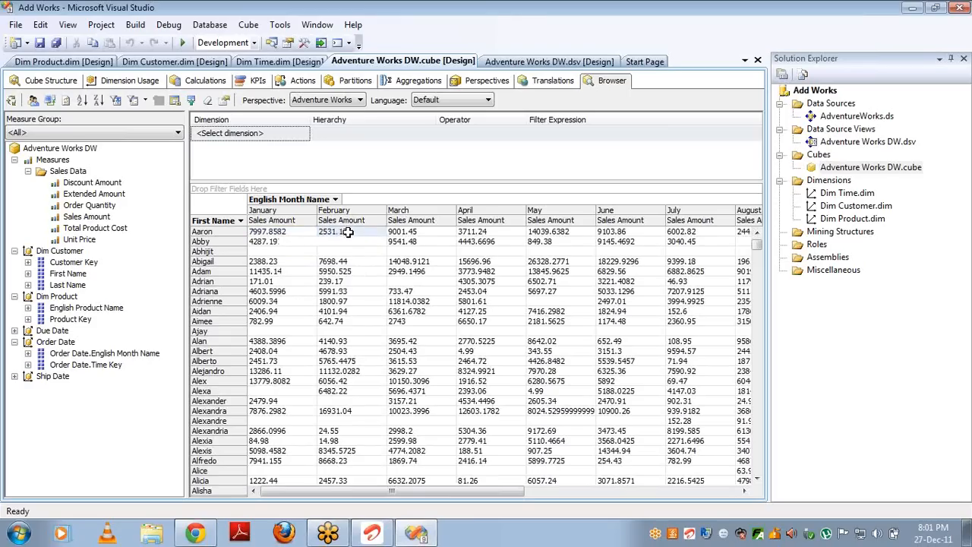
pyautogui.click(425, 232)
pyautogui.click(483, 232)
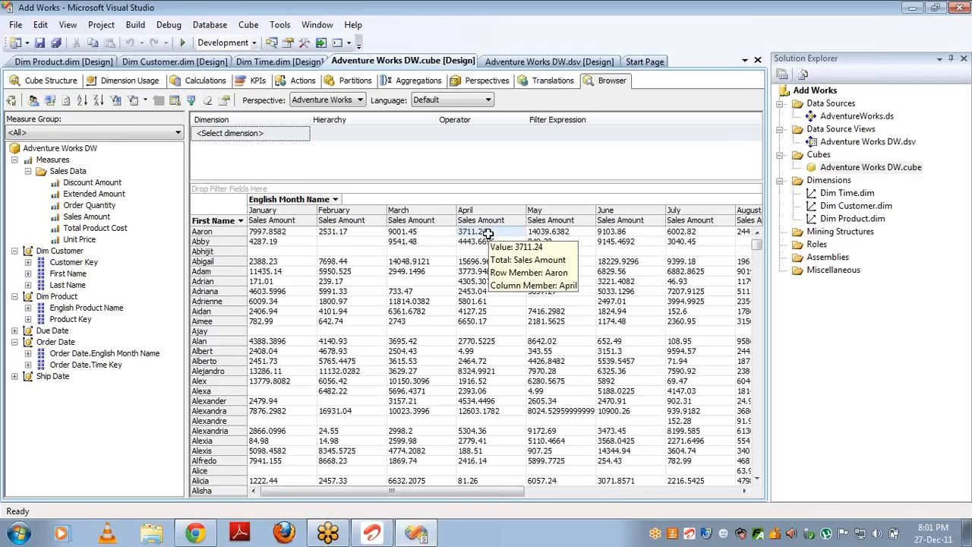
# Step: Filter the First Name rows down to a single customer name
pyautogui.click(241, 220)
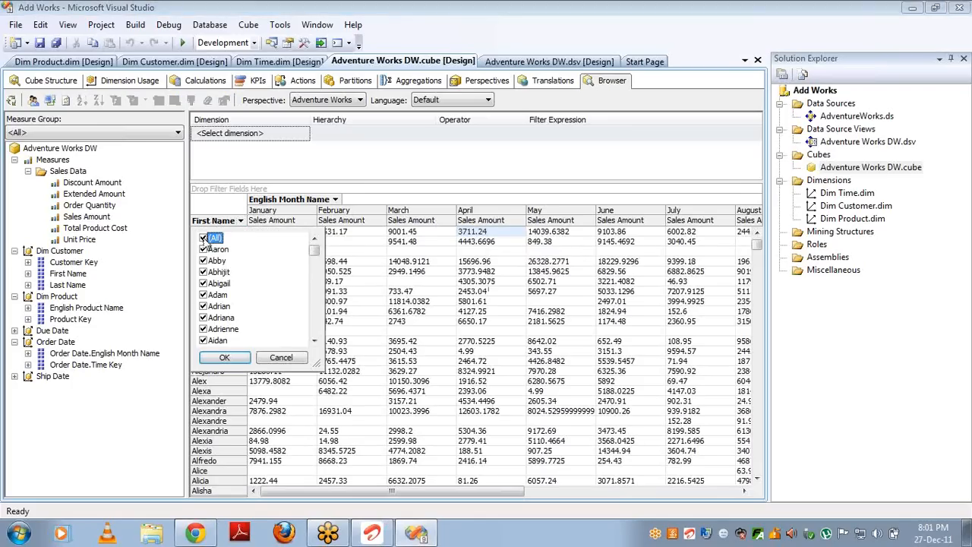
pyautogui.click(207, 240)
pyautogui.click(203, 272)
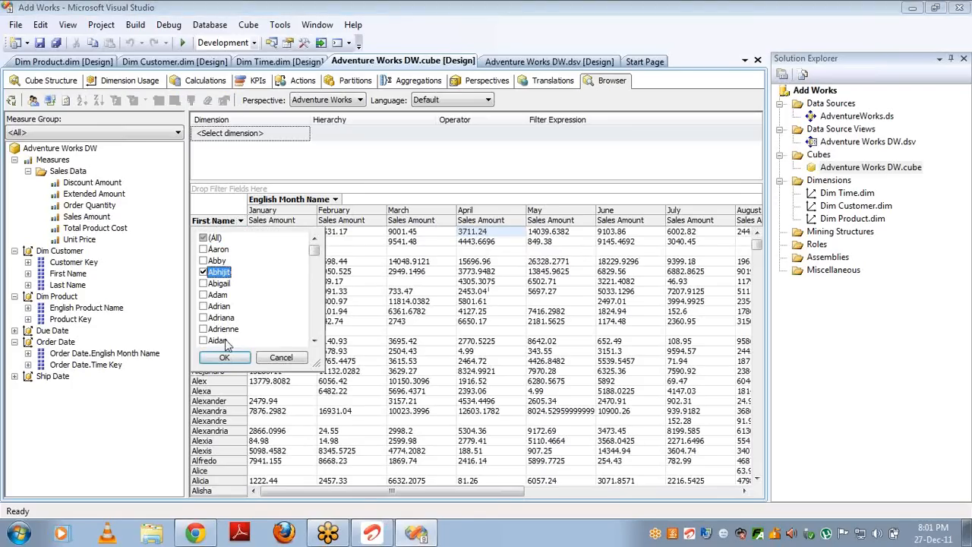
pyautogui.click(224, 357)
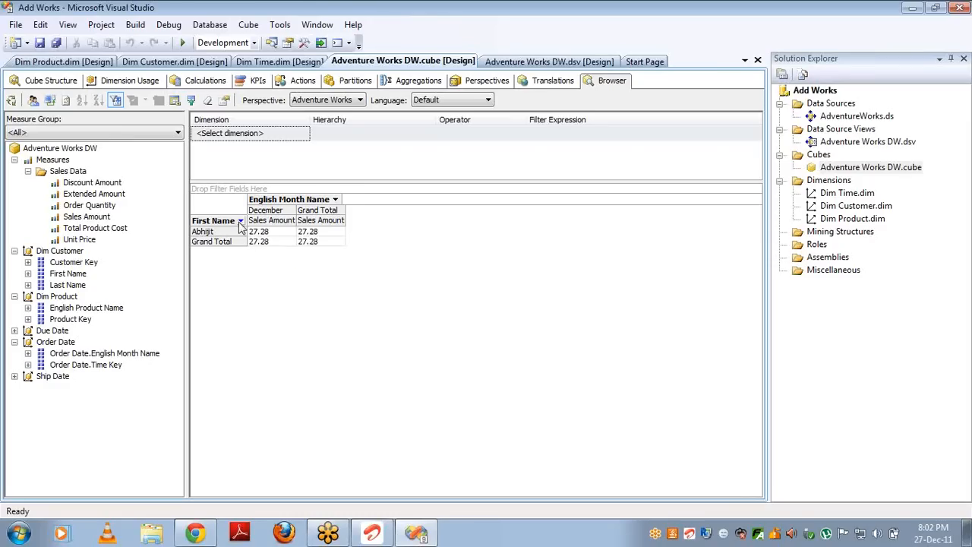
# Step: Add two more first names to the filter, leaving three customers plus Grand Total
pyautogui.click(240, 221)
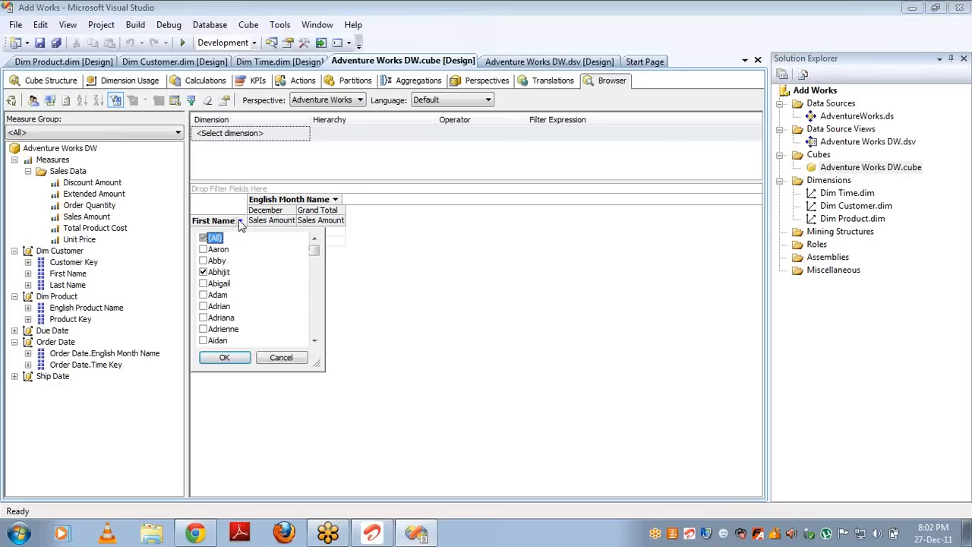
pyautogui.click(203, 320)
pyautogui.click(203, 330)
pyautogui.click(202, 329)
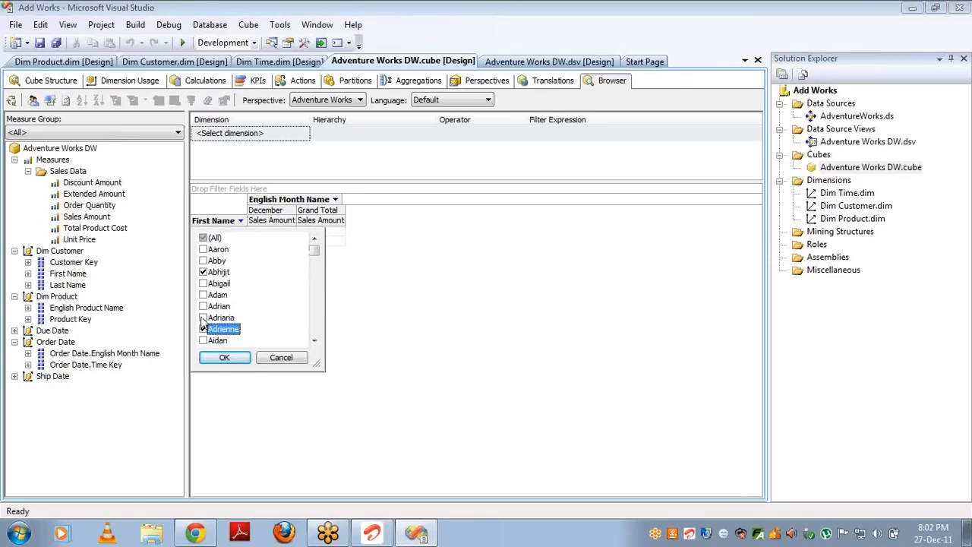
pyautogui.click(203, 318)
pyautogui.click(224, 357)
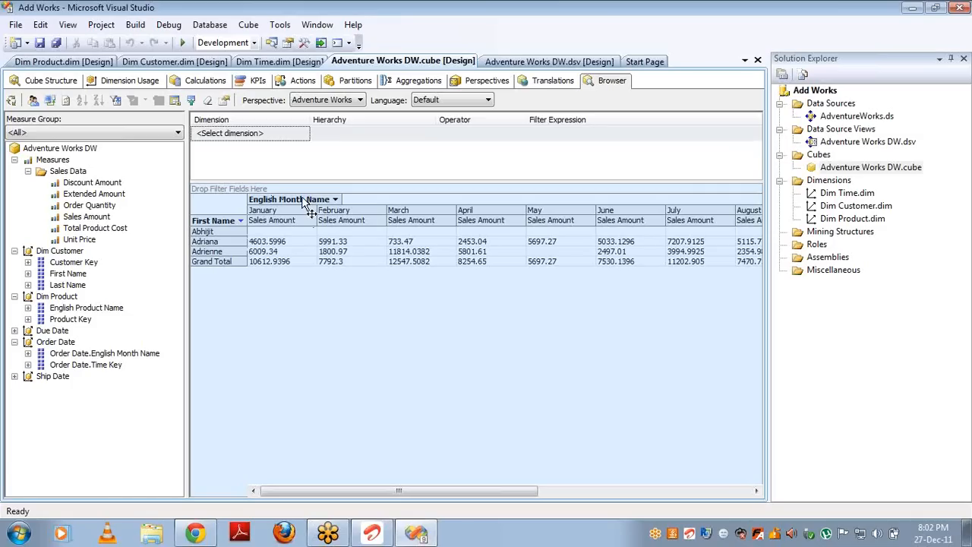
# Step: Close the cube, dimension, data source view and Start Page tabs
pyautogui.click(757, 61)
pyautogui.click(757, 60)
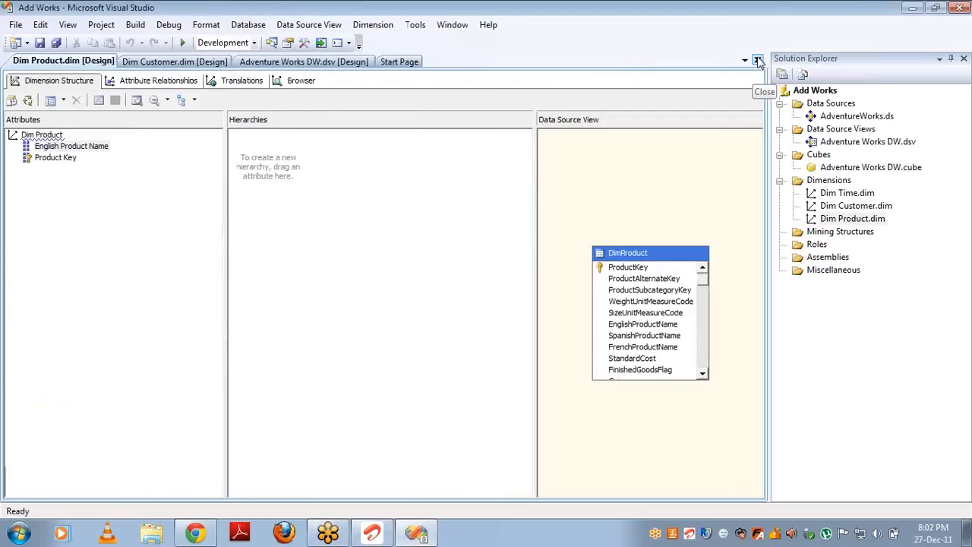
pyautogui.click(758, 60)
pyautogui.click(758, 60)
pyautogui.click(757, 61)
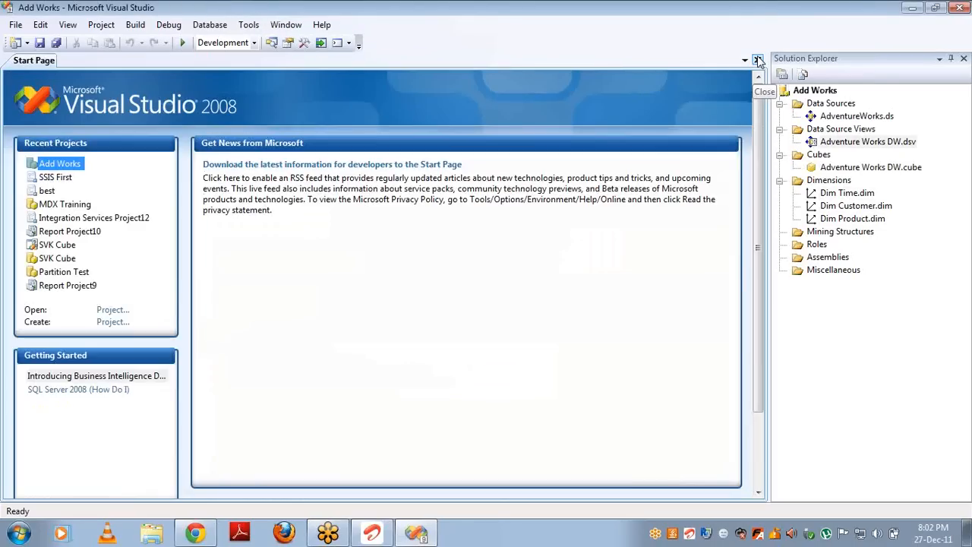
pyautogui.click(757, 61)
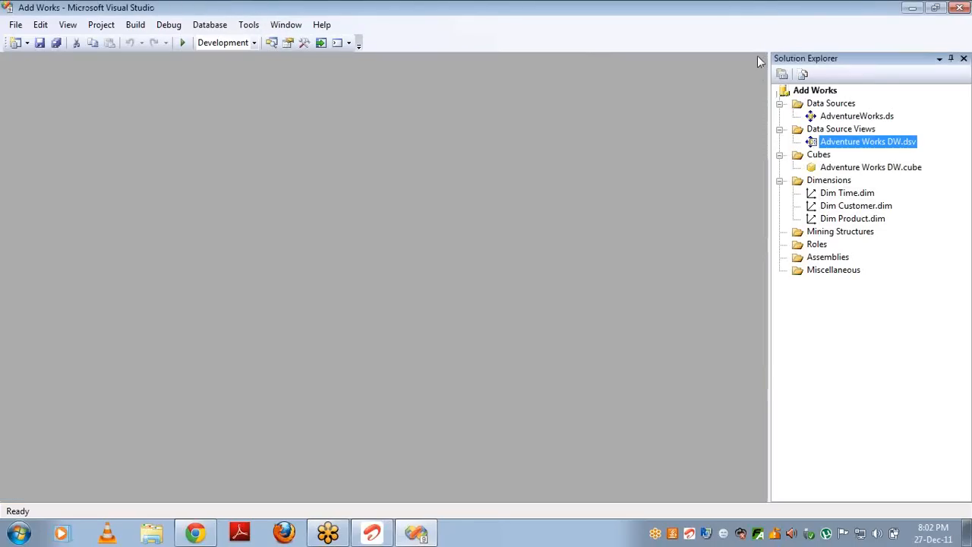
# Step: Delete the Adventure Works DW cube and all three dimensions from Solution Explorer
pyautogui.click(864, 167)
pyautogui.press('Delete')
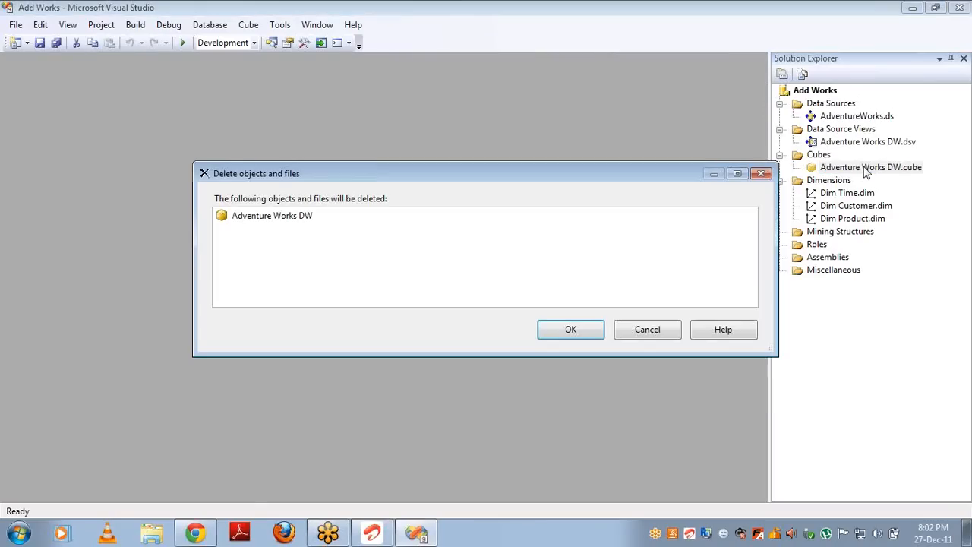
pyautogui.press('Return')
pyautogui.click(853, 183)
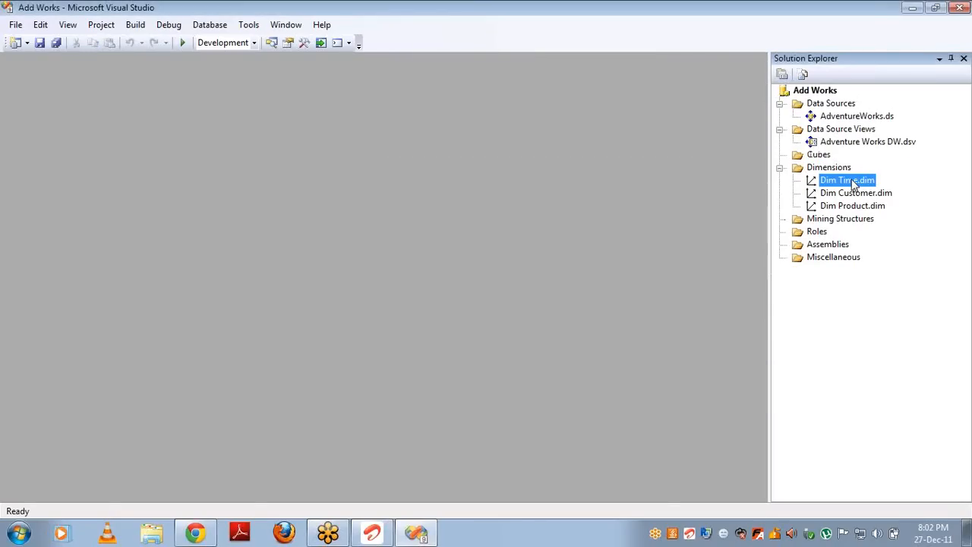
pyautogui.hotkey('shift', 'Down')
pyautogui.hotkey('shift', 'Down')
pyautogui.press('Delete')
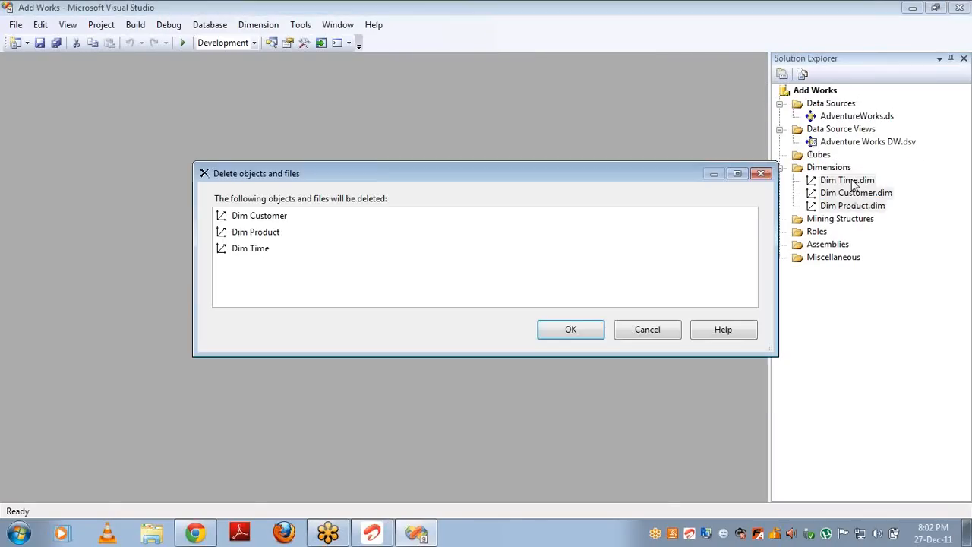
pyautogui.press('Return')
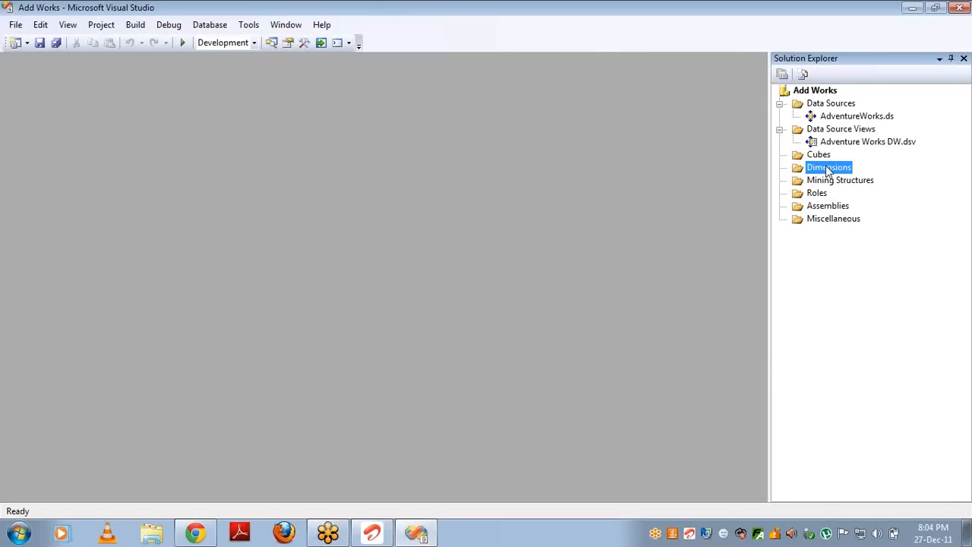
# Step: Start a new dimension from the existing DimProduct table with ProductKey as key and name column
pyautogui.rightClick(828, 168)
pyautogui.click(849, 175)
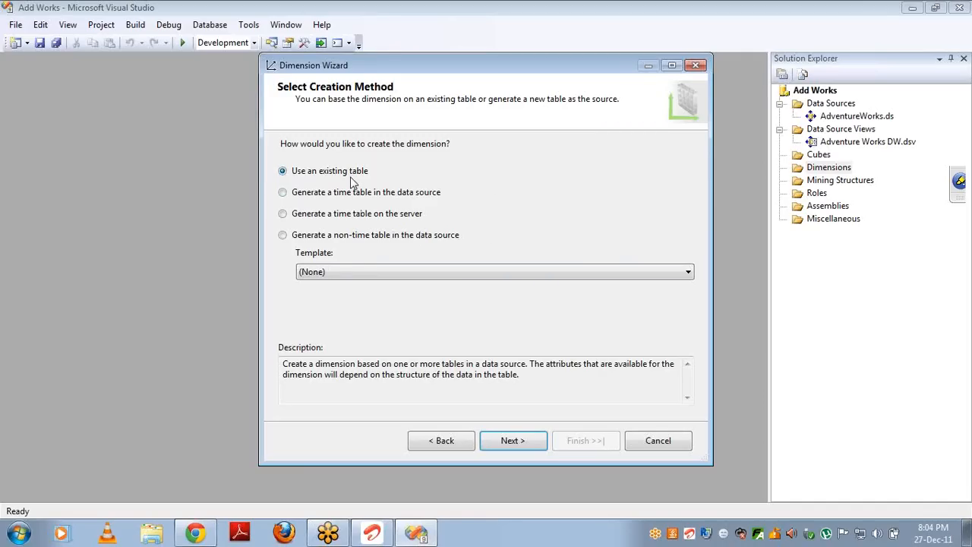
pyautogui.click(512, 443)
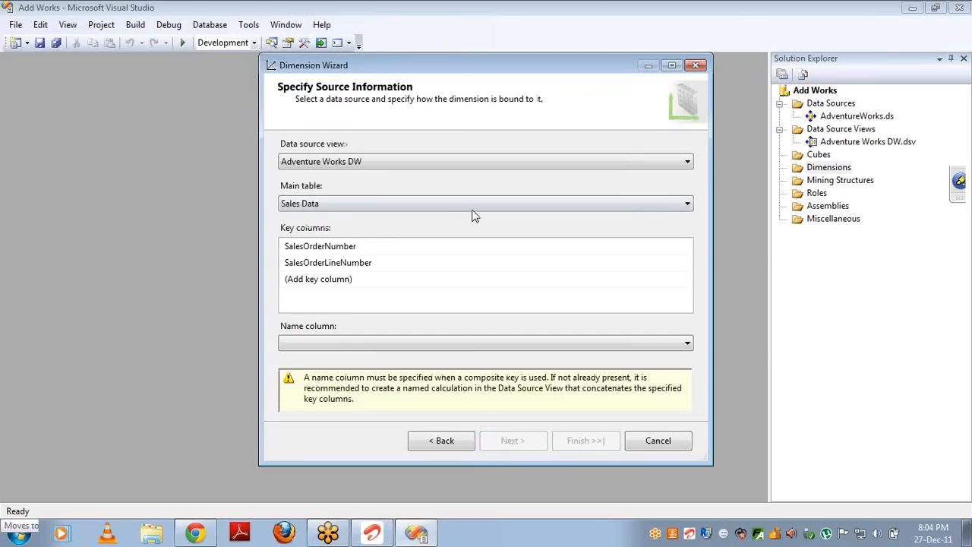
pyautogui.click(476, 203)
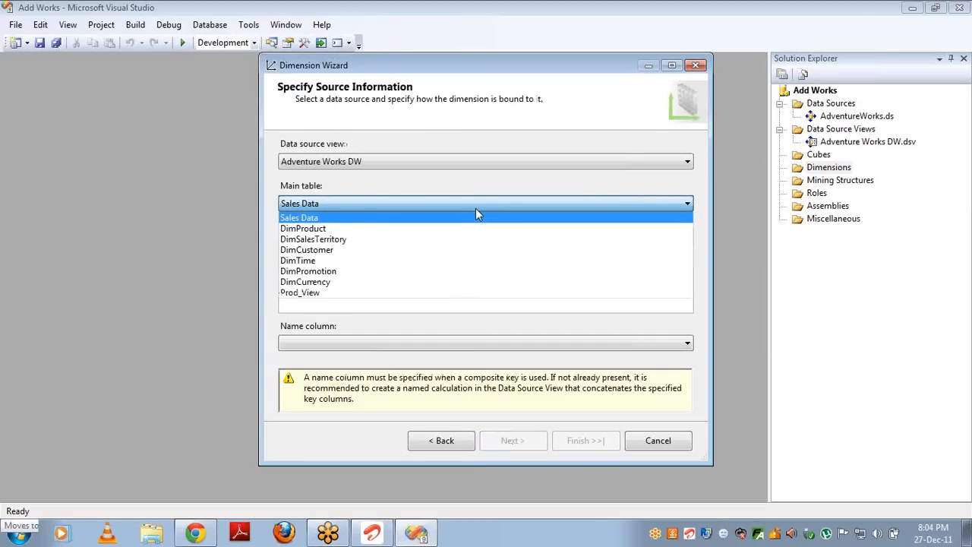
pyautogui.click(419, 233)
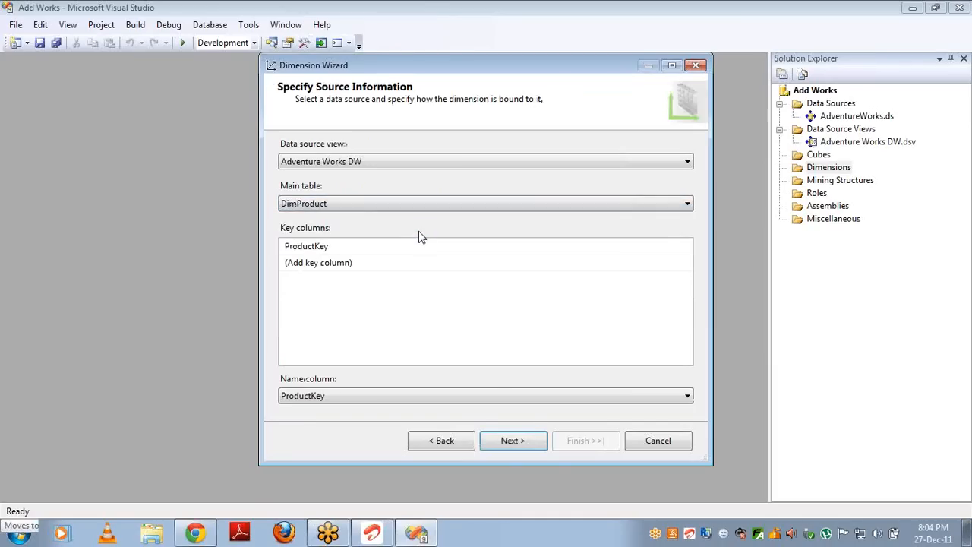
pyautogui.click(373, 254)
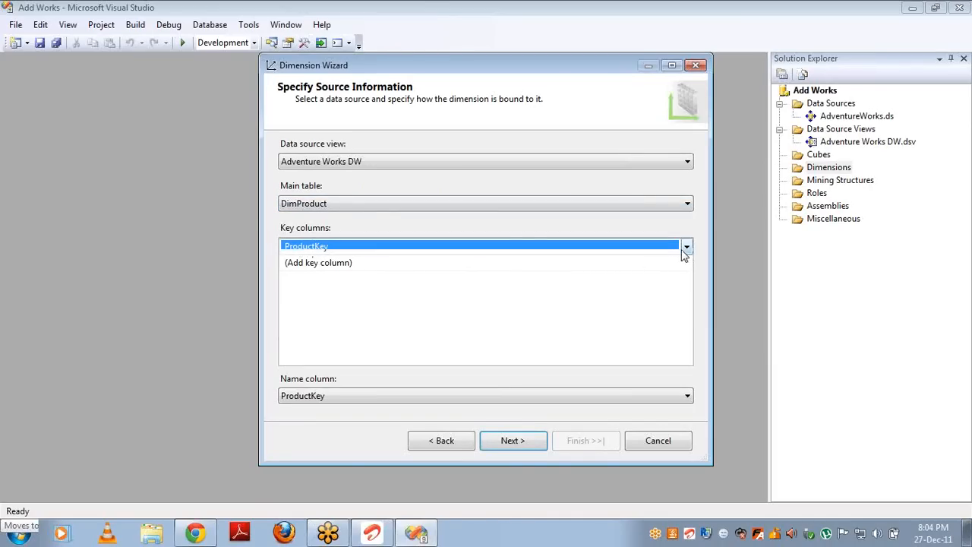
pyautogui.click(686, 248)
pyautogui.click(686, 247)
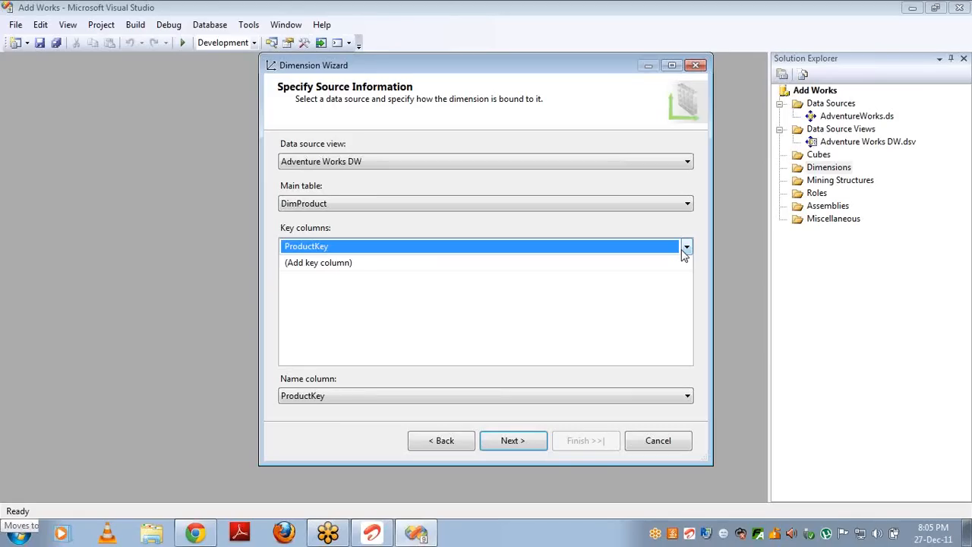
pyautogui.click(665, 396)
pyautogui.click(666, 395)
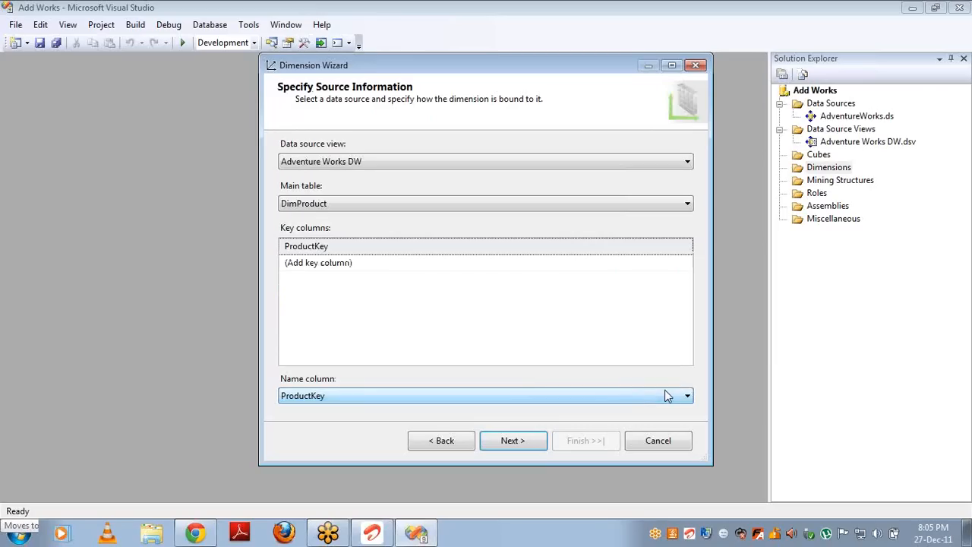
pyautogui.click(524, 439)
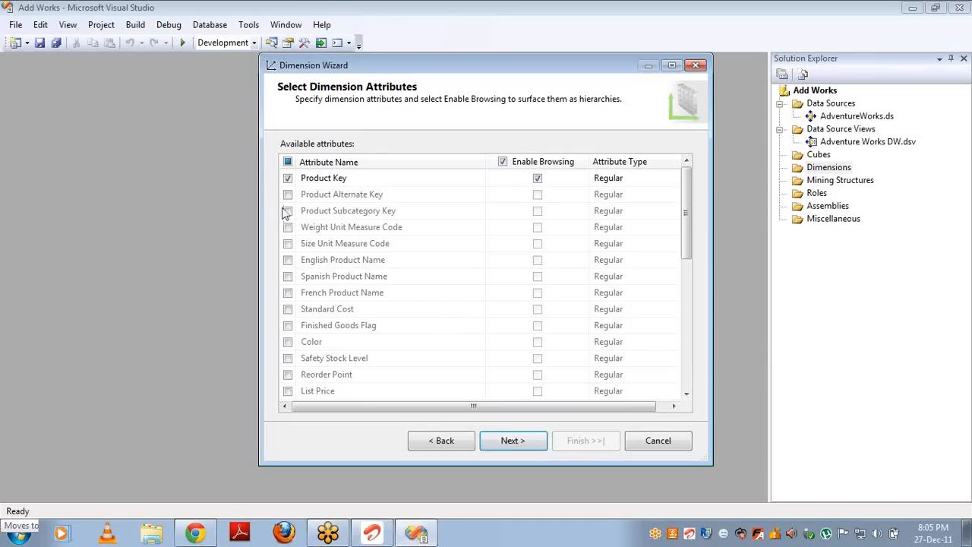
# Step: Include English Product Name and Color as attributes and finish the Dim Product dimension
pyautogui.click(288, 260)
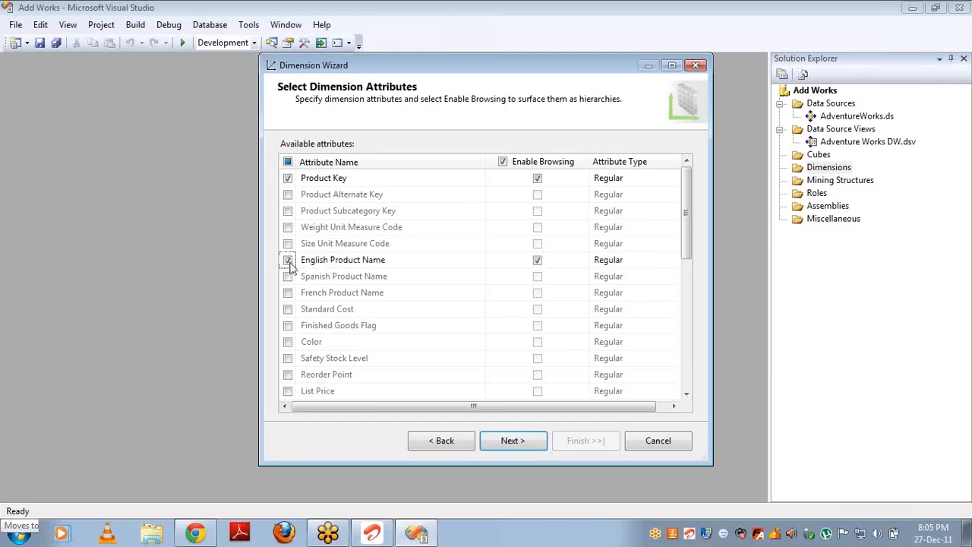
pyautogui.click(289, 343)
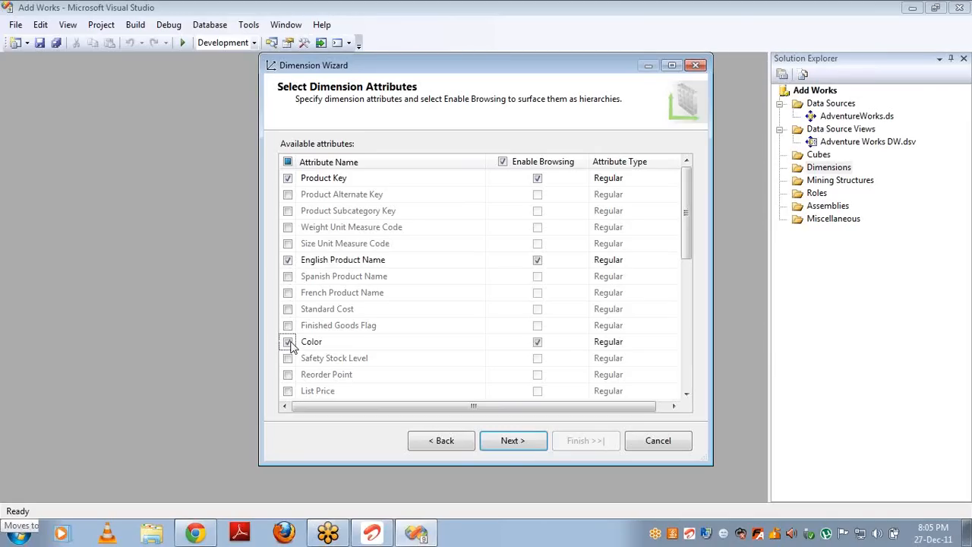
pyautogui.click(516, 444)
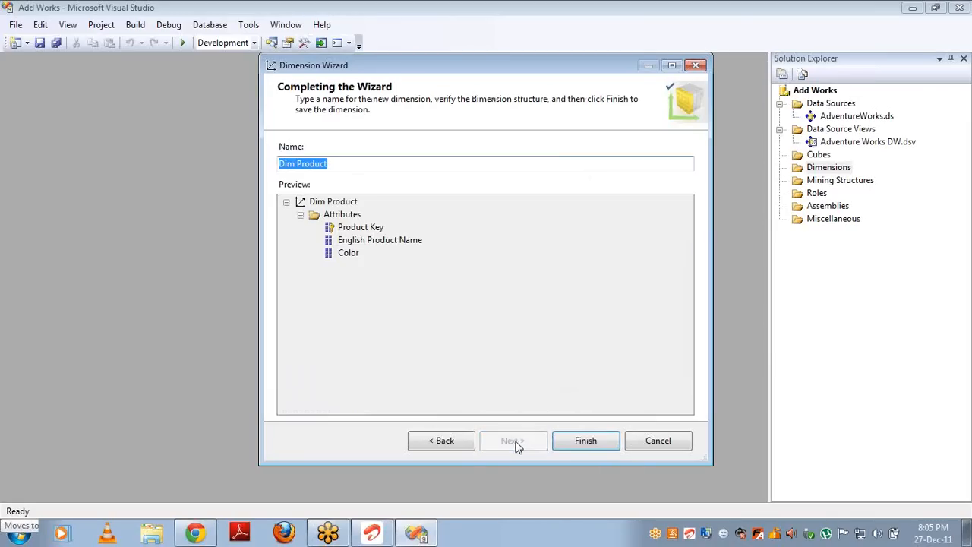
pyautogui.click(354, 228)
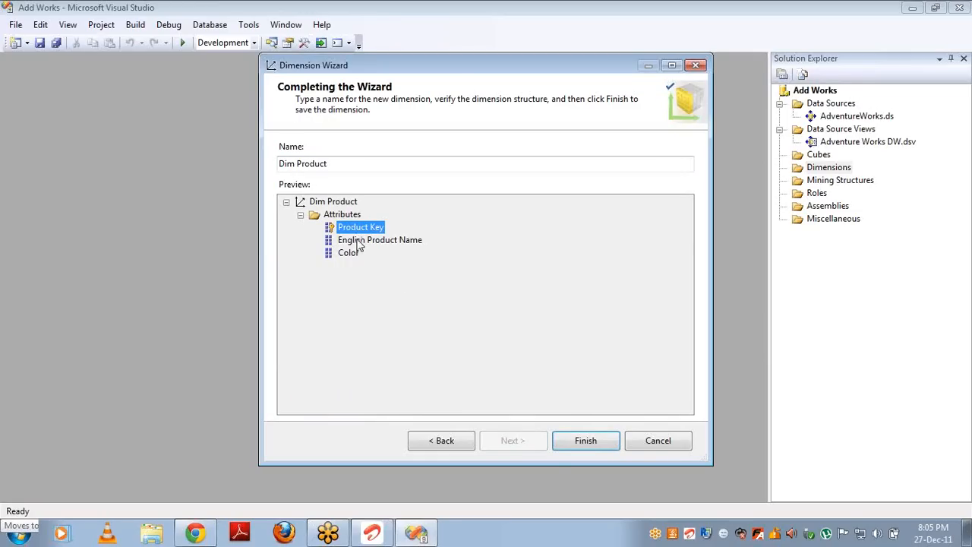
pyautogui.click(361, 241)
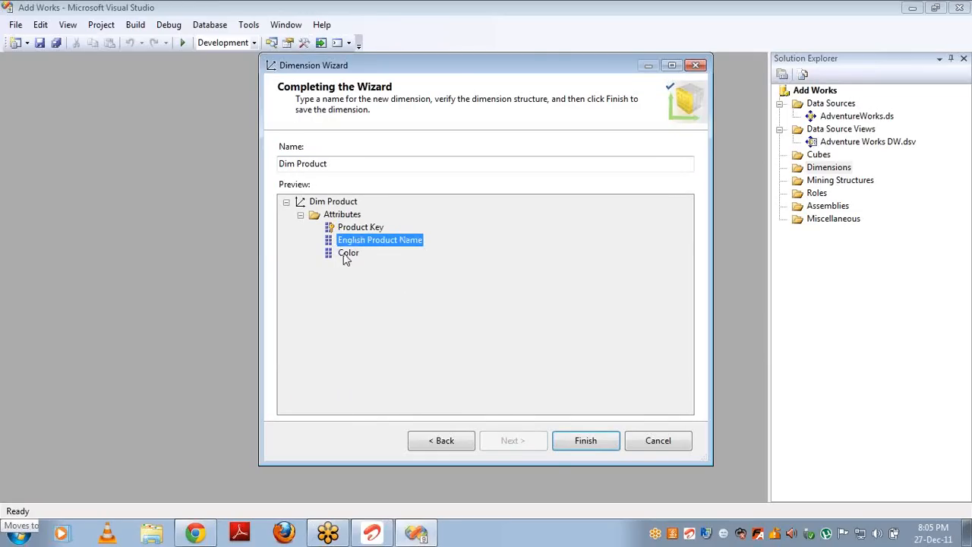
pyautogui.click(346, 254)
pyautogui.click(581, 441)
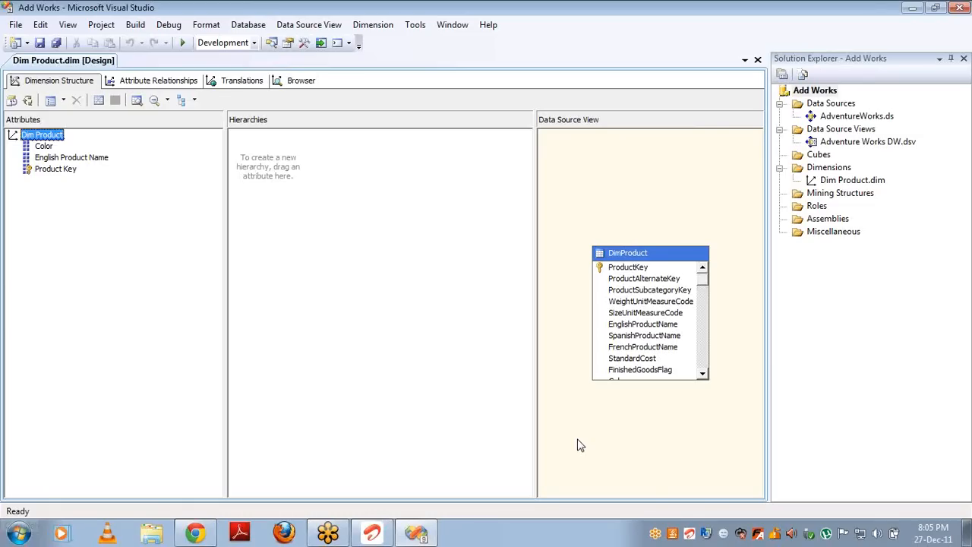
pyautogui.click(44, 146)
pyautogui.click(53, 158)
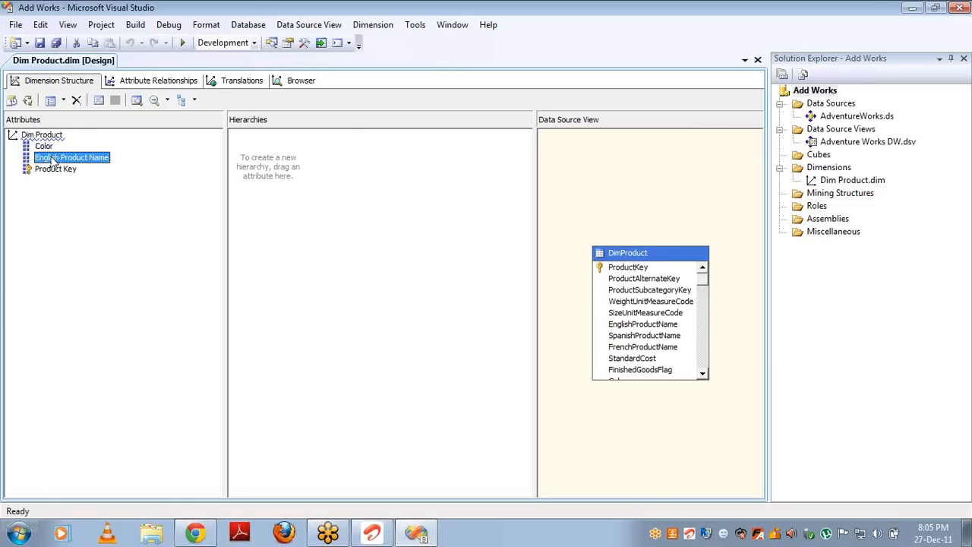
pyautogui.click(48, 171)
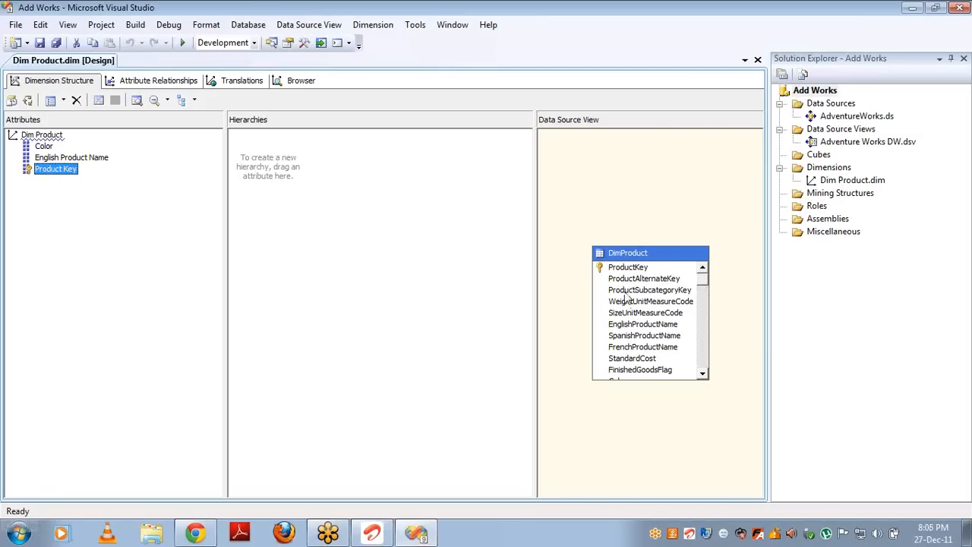
pyautogui.click(623, 270)
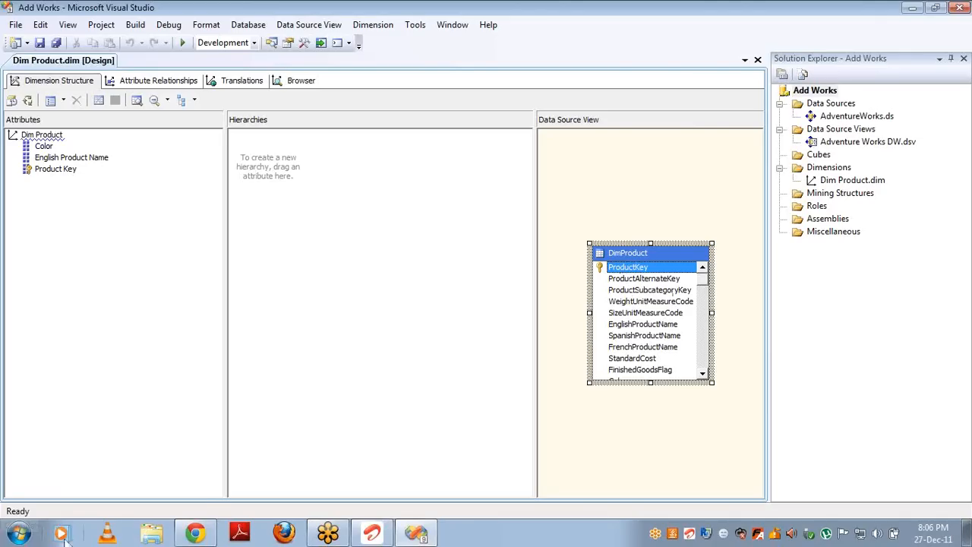
# Step: Launch SQL Server Management Studio, connect locally and open a new query on AdventureWorksDW
pyautogui.click(29, 536)
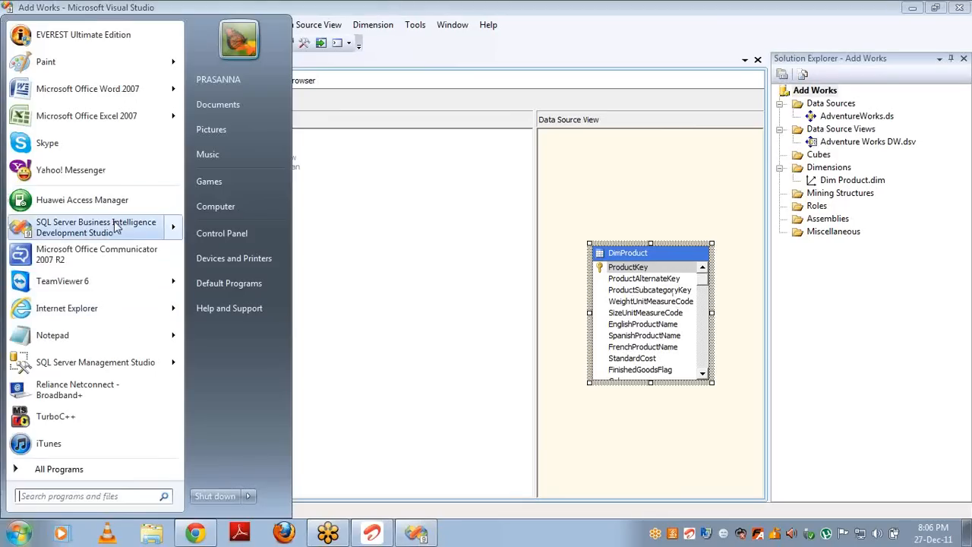
pyautogui.click(134, 370)
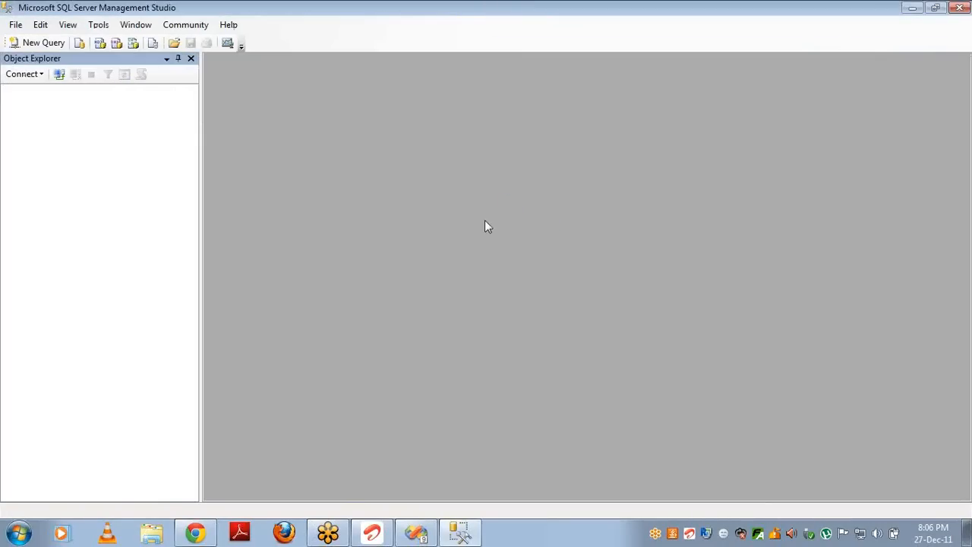
pyautogui.click(433, 292)
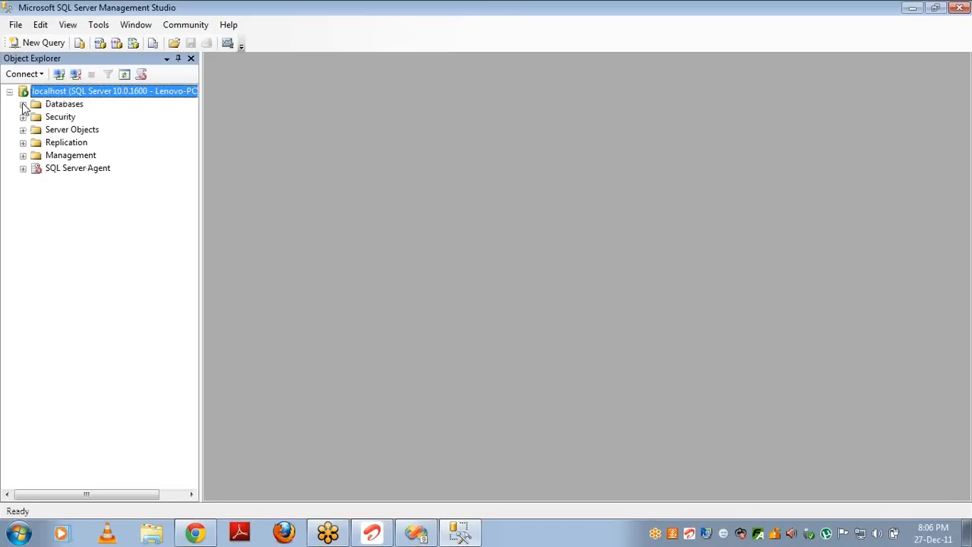
pyautogui.click(23, 103)
pyautogui.click(90, 155)
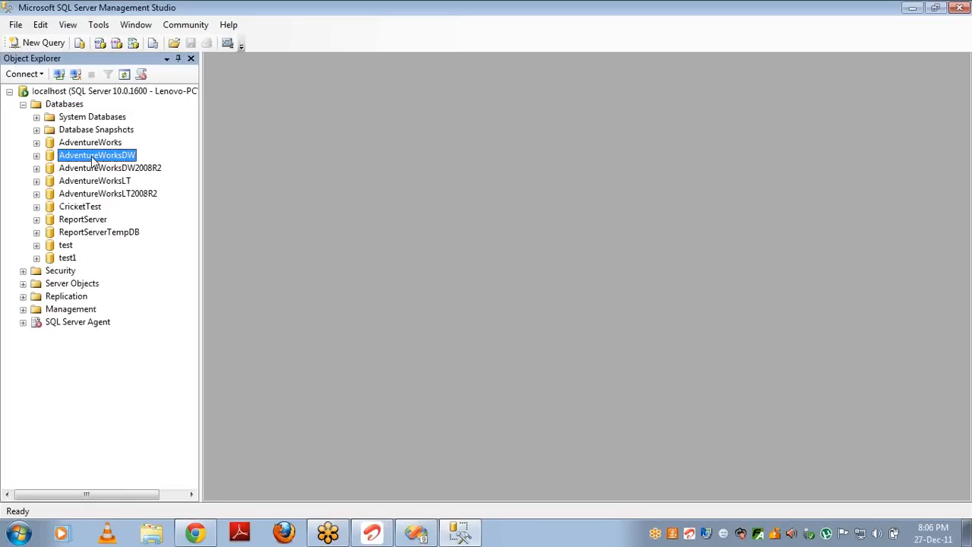
pyautogui.click(44, 44)
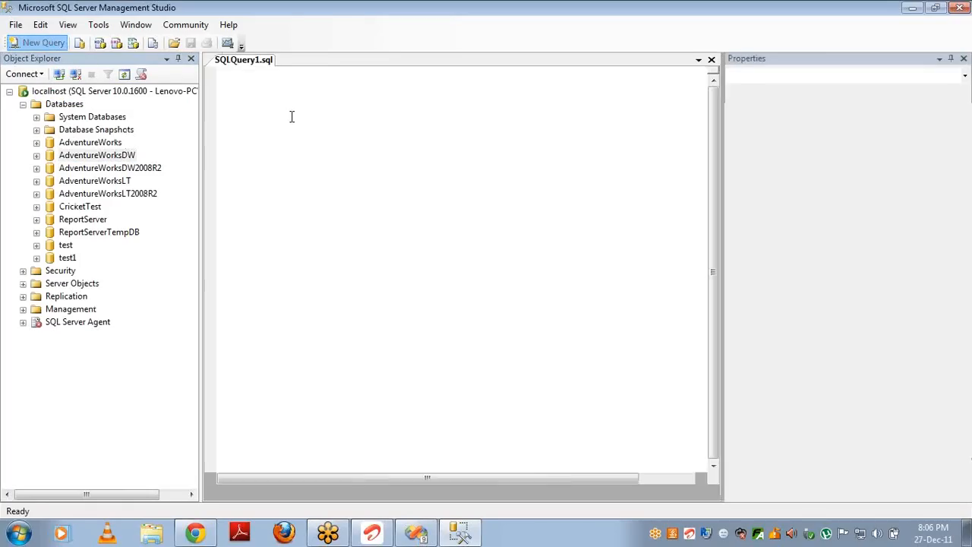
# Step: Query productkey from dimproduct, fixing the 'producykey' typo, and run it
pyautogui.write('select')
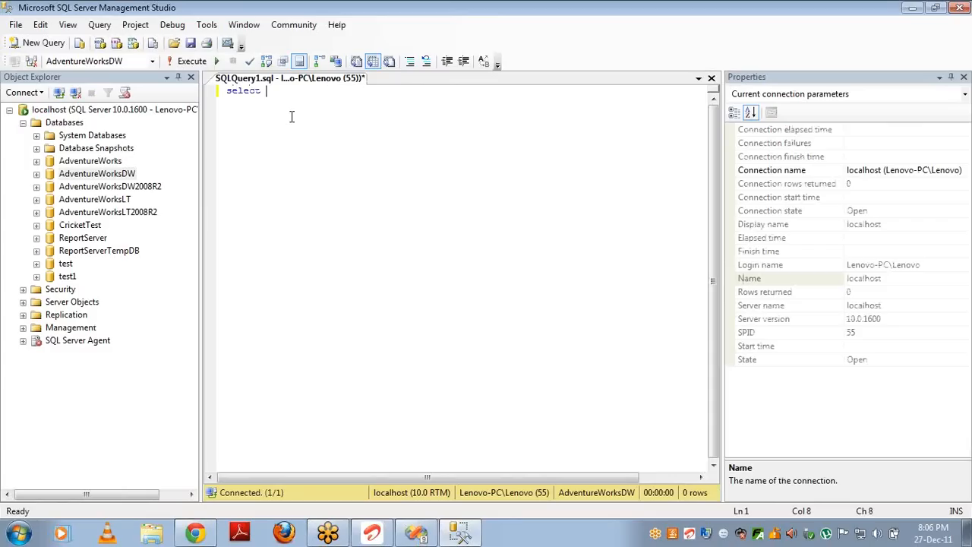
pyautogui.write('ductkey from dimproduct')
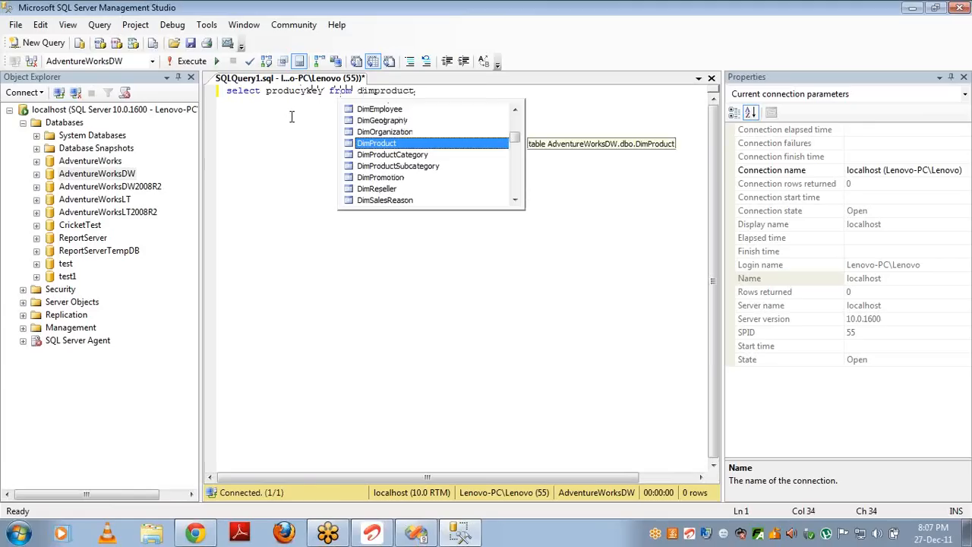
pyautogui.press('F5')
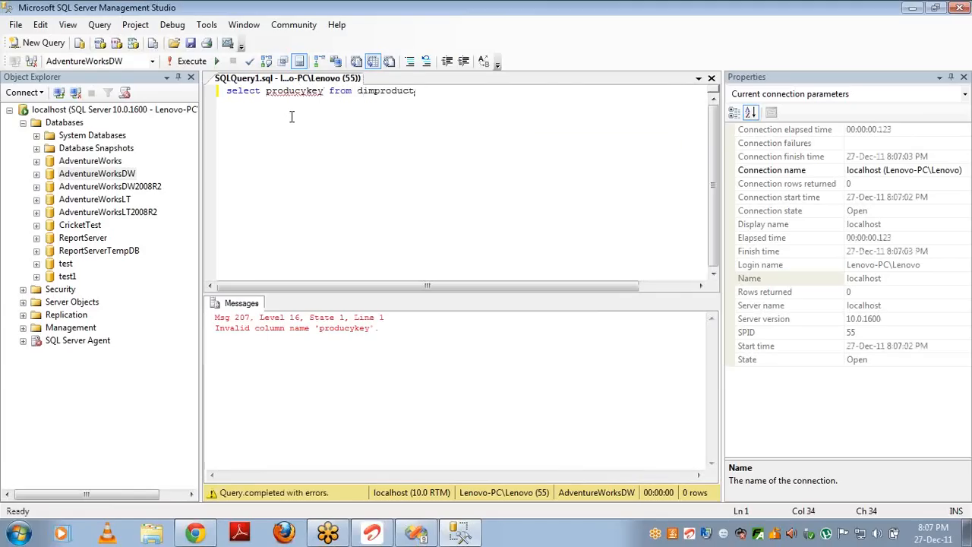
pyautogui.click(306, 89)
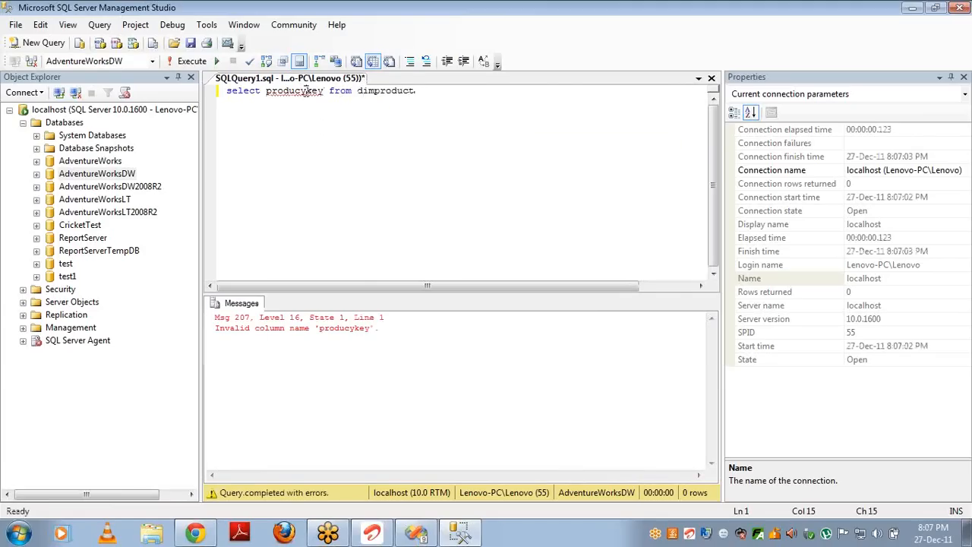
pyautogui.press('BackSpace')
pyautogui.write('t')
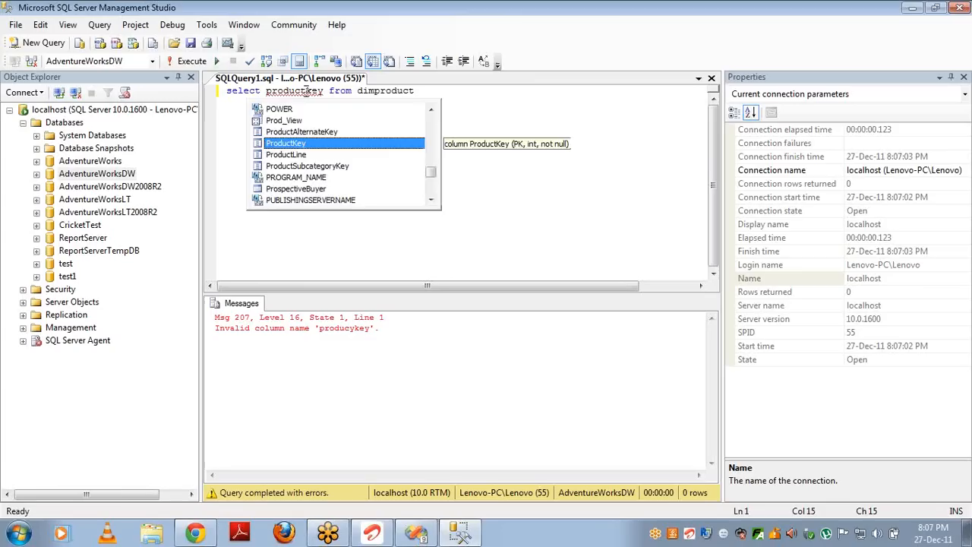
pyautogui.press('Escape')
pyautogui.press('F5')
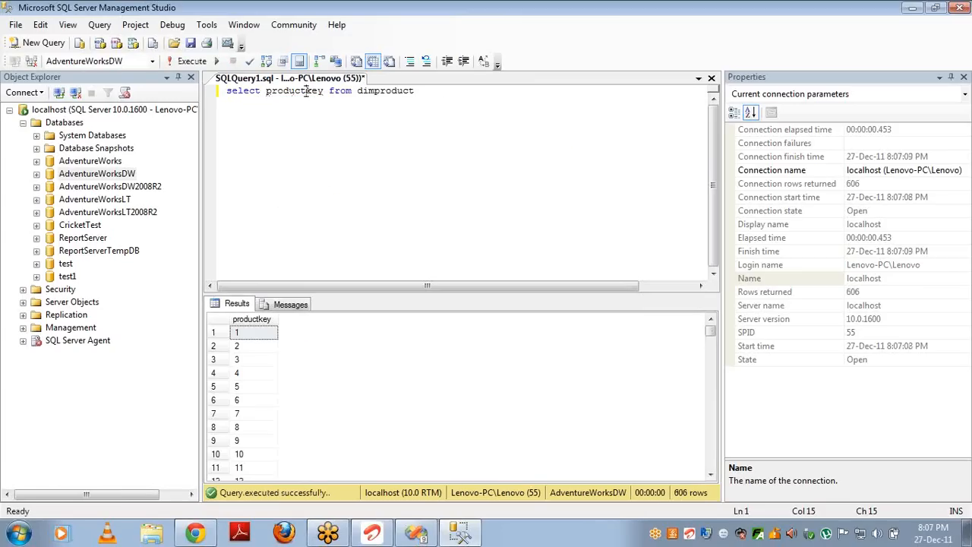
# Step: Add DISTINCT to list unique product keys, run it, and return to Visual Studio
pyautogui.click(265, 91)
pyautogui.write('distinct')
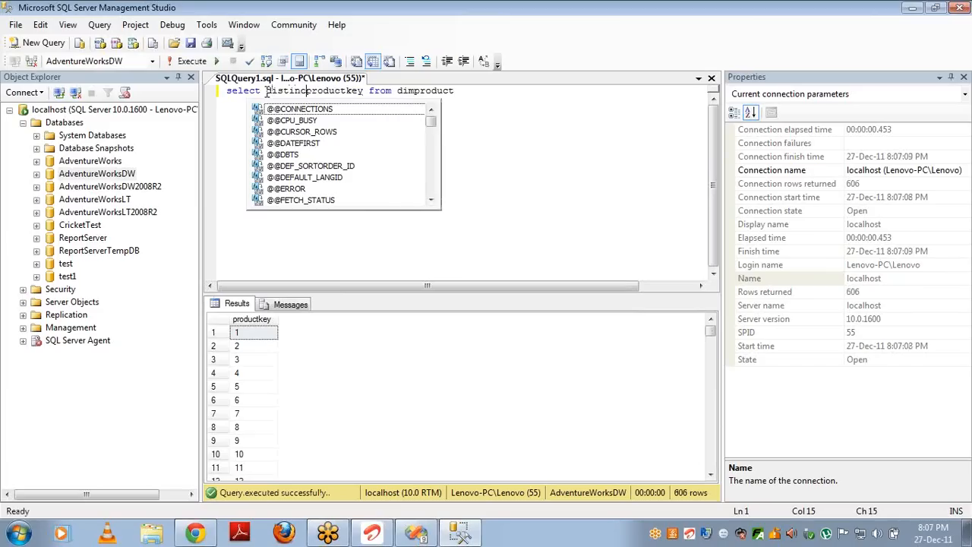
pyautogui.press('F5')
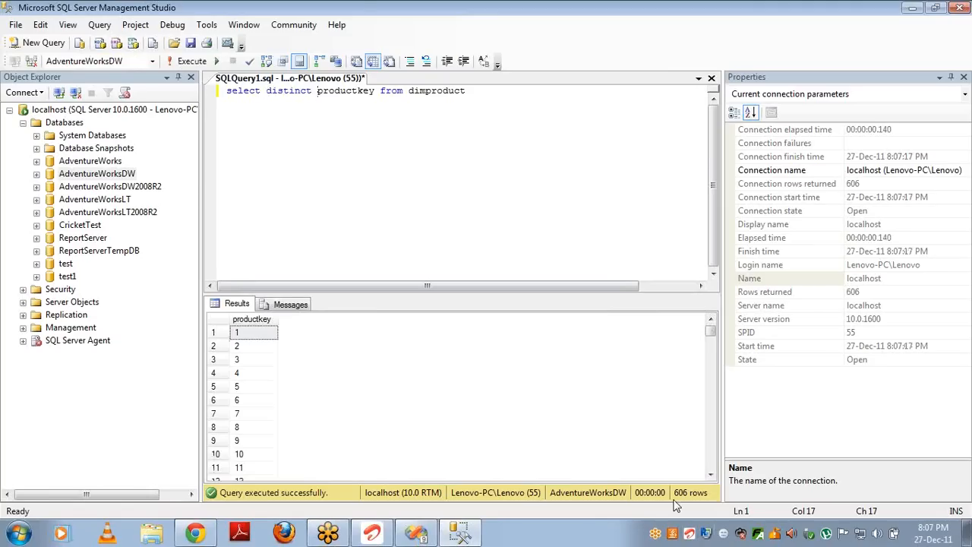
pyautogui.hotkey('alt', 'Tab')
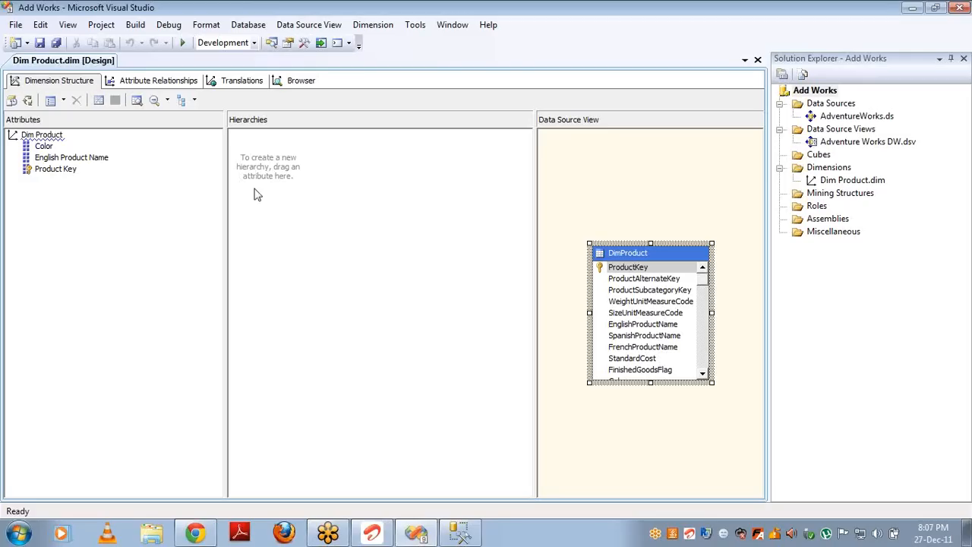
# Step: Deploy the project, fully process Dim Product, then switch to its Browser view
pyautogui.click(29, 104)
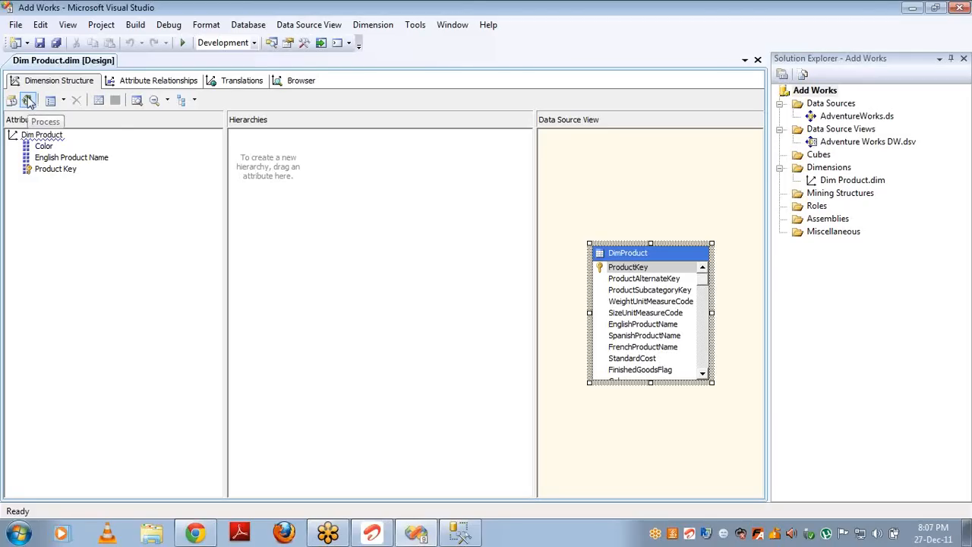
pyautogui.press('Return')
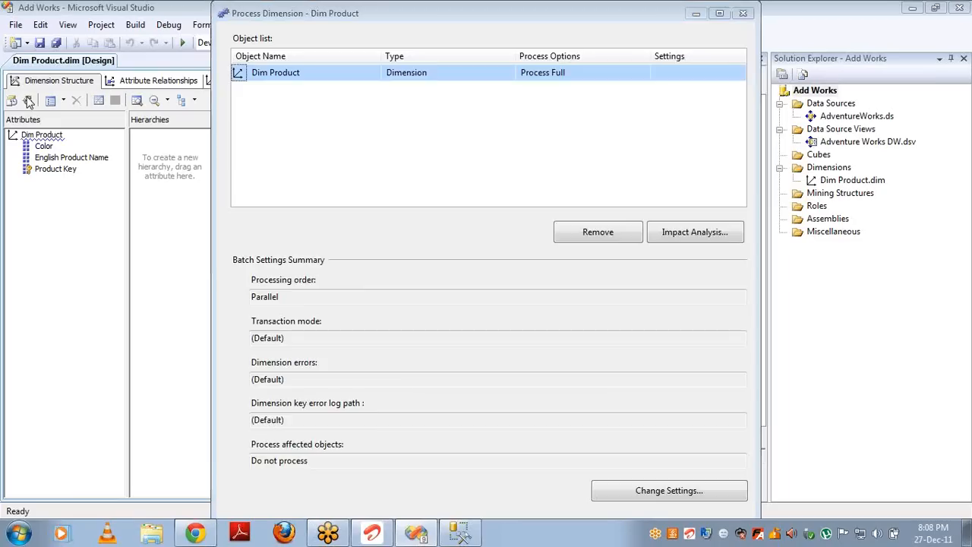
pyautogui.press('Return')
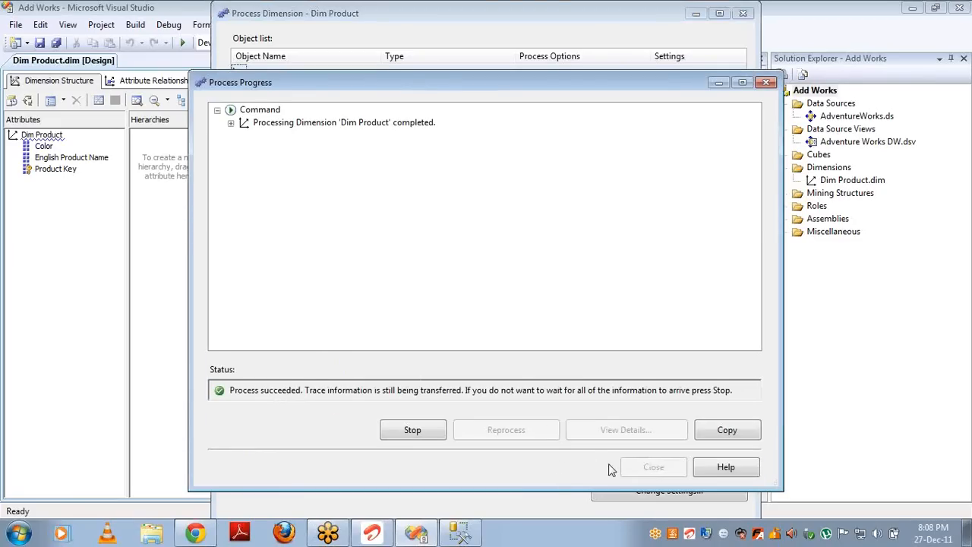
pyautogui.click(652, 467)
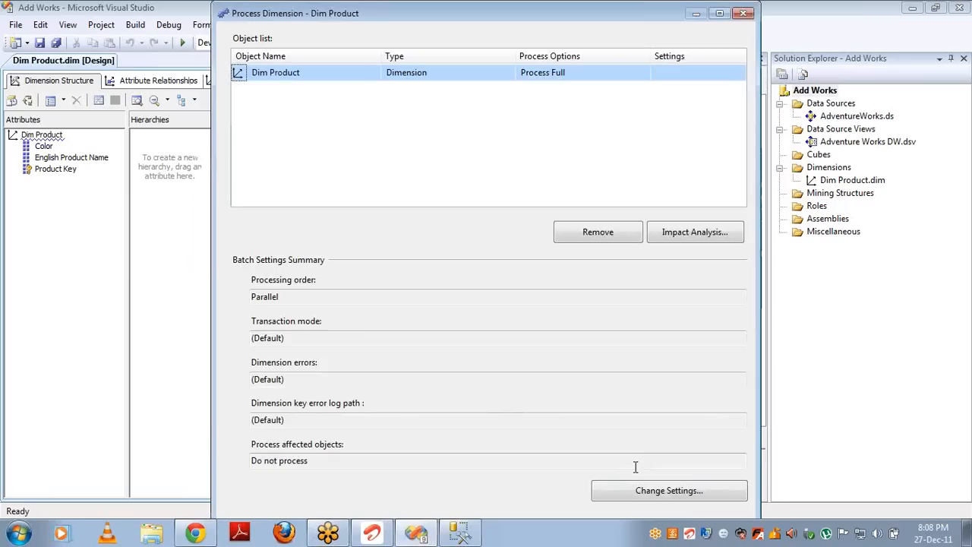
pyautogui.click(743, 14)
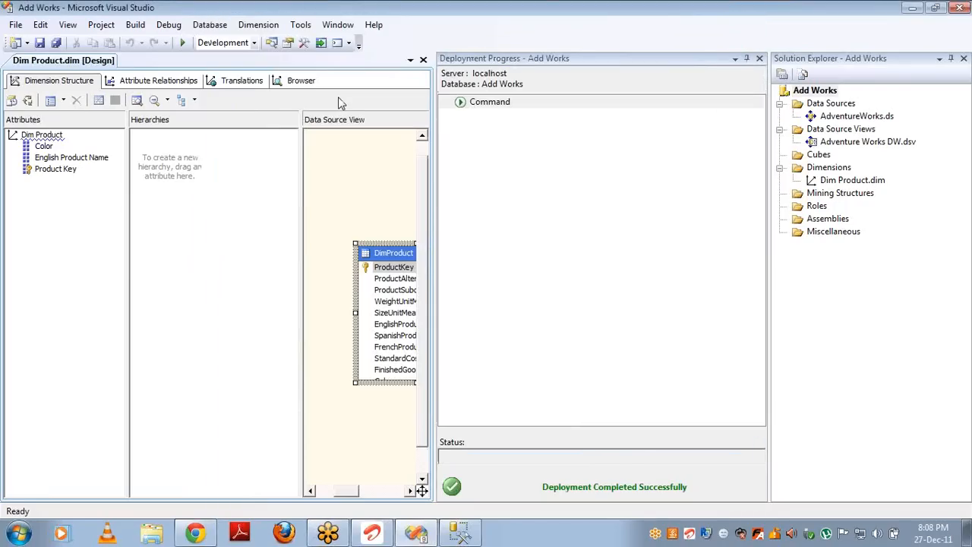
pyautogui.click(301, 80)
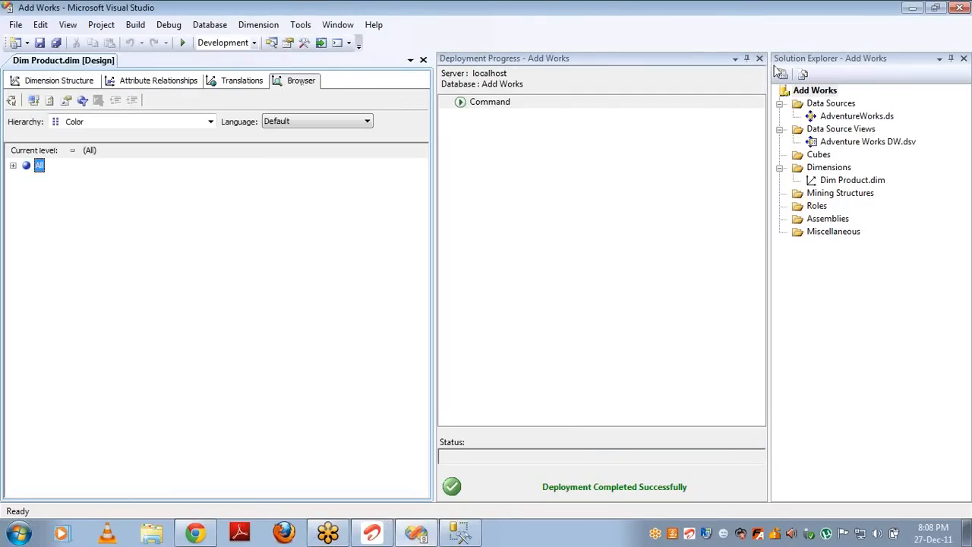
# Step: Expand All in the Color hierarchy to list the product colour members
pyautogui.click(759, 58)
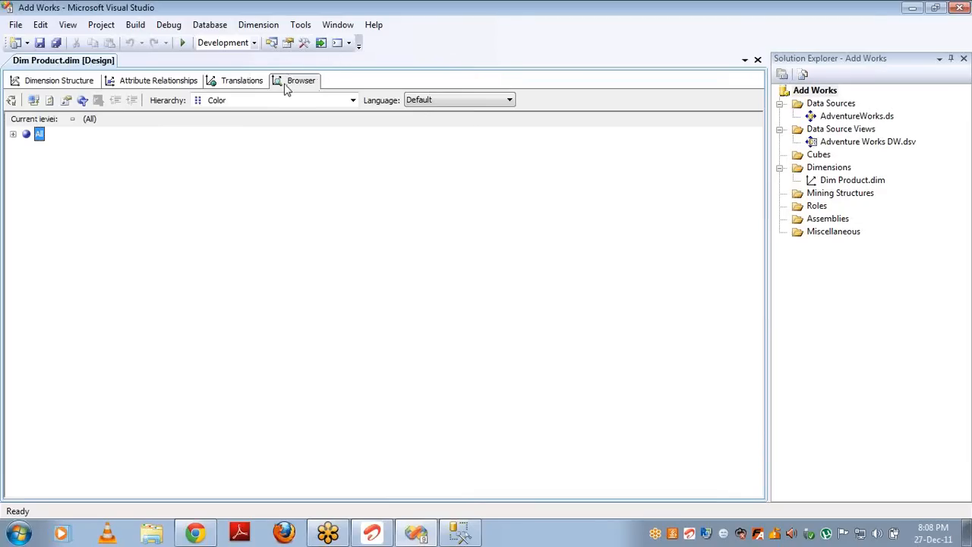
pyautogui.click(236, 105)
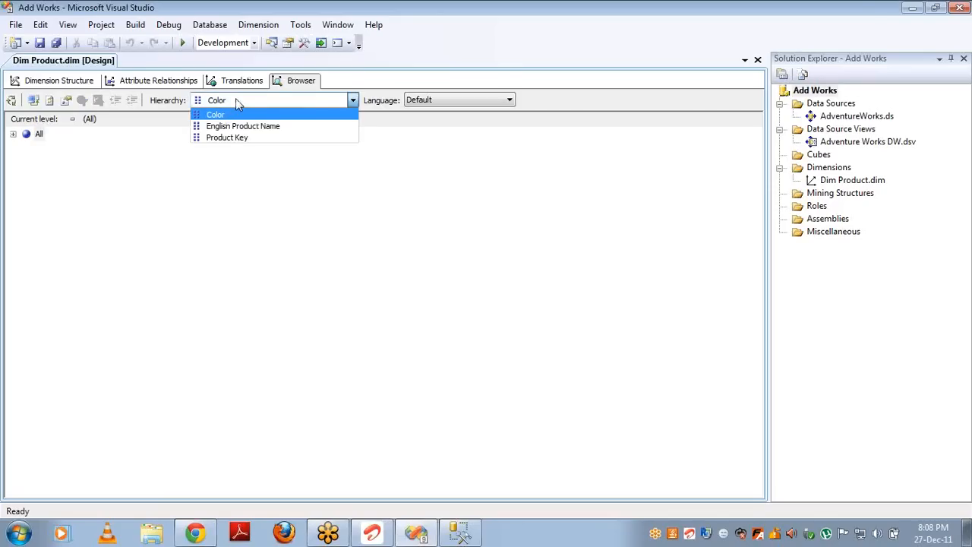
pyautogui.click(236, 103)
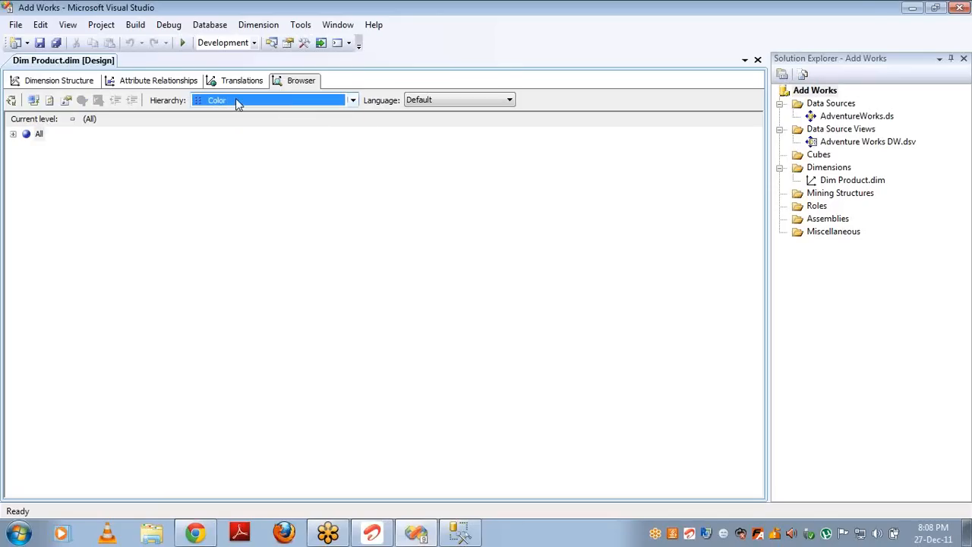
pyautogui.click(13, 134)
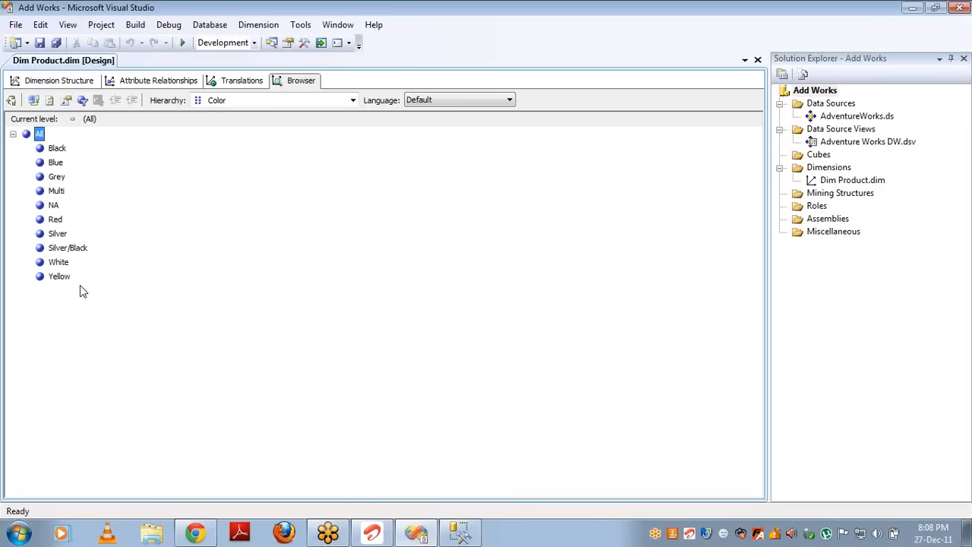
# Step: List the English Product Name members, then return to the Dimension Structure design
pyautogui.click(240, 104)
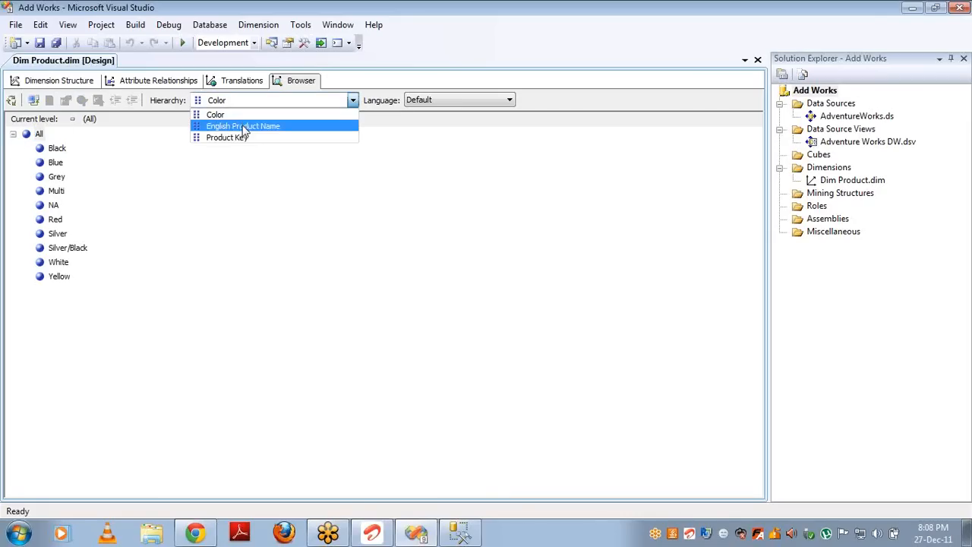
pyautogui.click(241, 126)
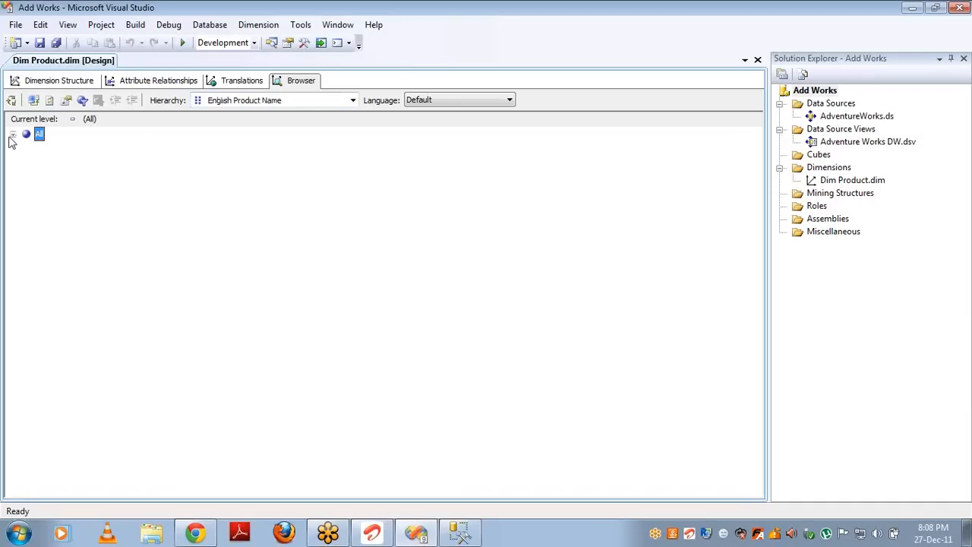
pyautogui.click(13, 136)
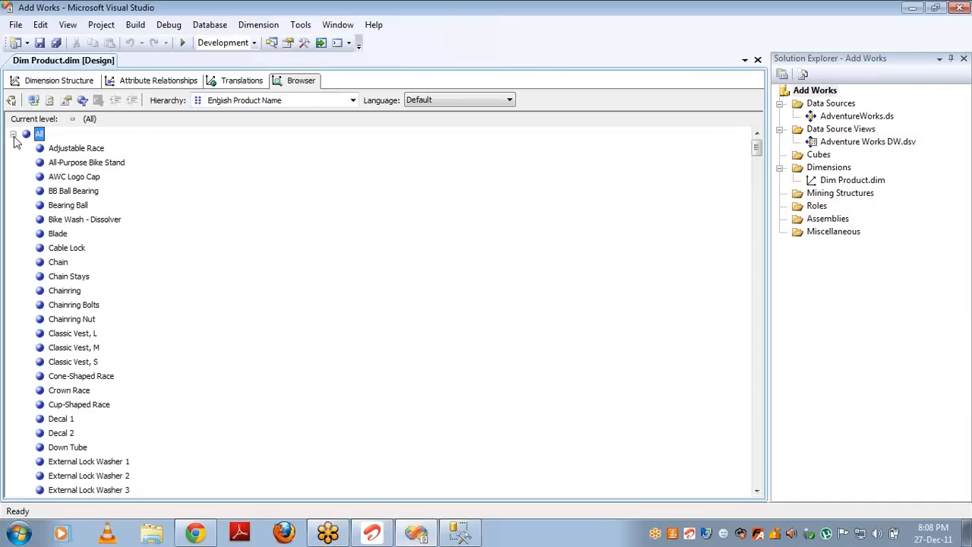
pyautogui.click(50, 82)
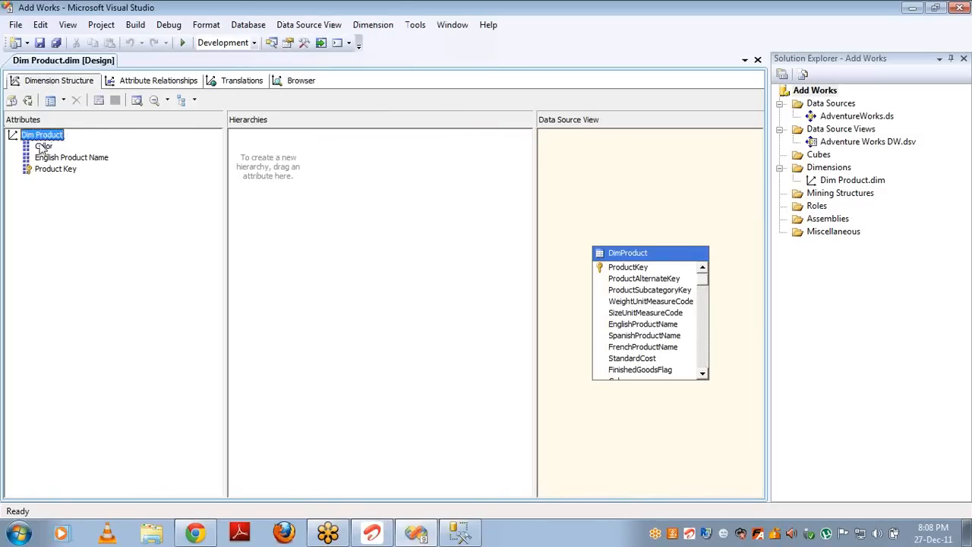
# Step: In Management Studio, change the distinct query on dimproduct from productkey to color and run it
pyautogui.hotkey('alt', 'Tab')
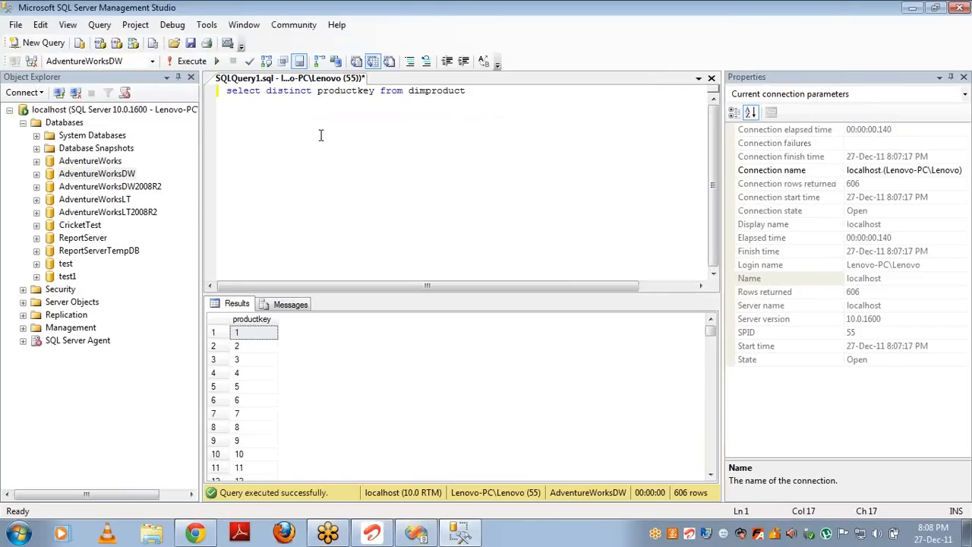
pyautogui.hotkey('ctrl', 'shift', 'Right')
pyautogui.hotkey('ctrl', 'shift', 'Left')
pyautogui.hotkey('ctrl', 'shift', 'Right')
pyautogui.hotkey('shift', 'Left')
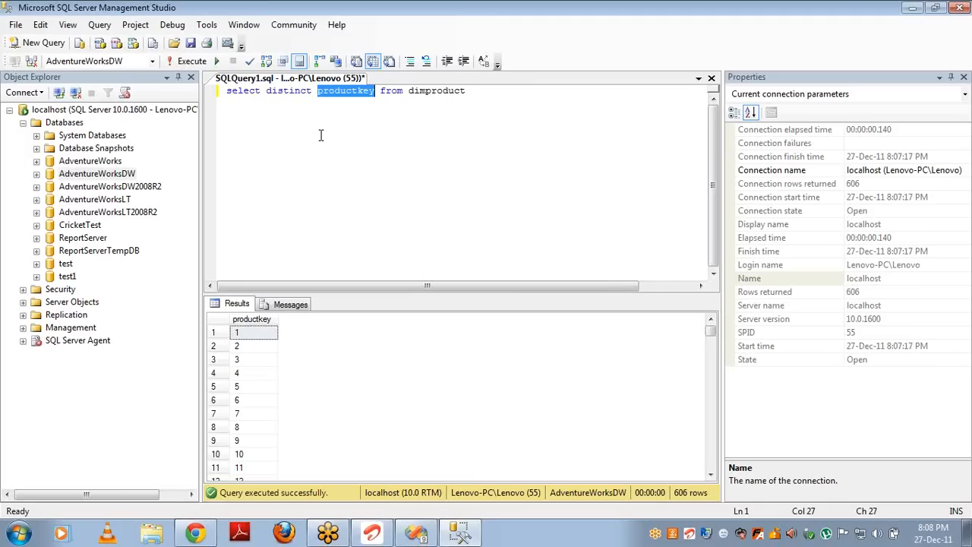
pyautogui.write('color')
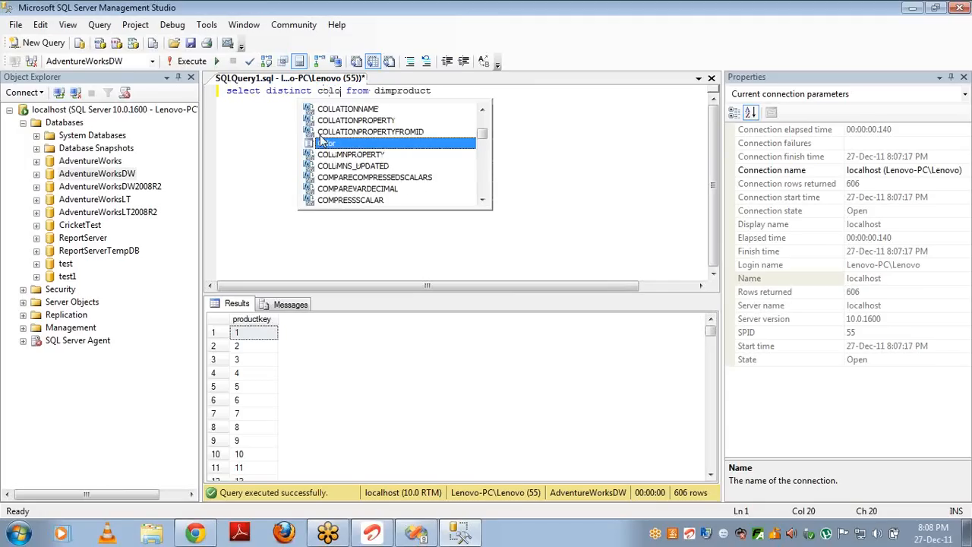
pyautogui.press('Escape')
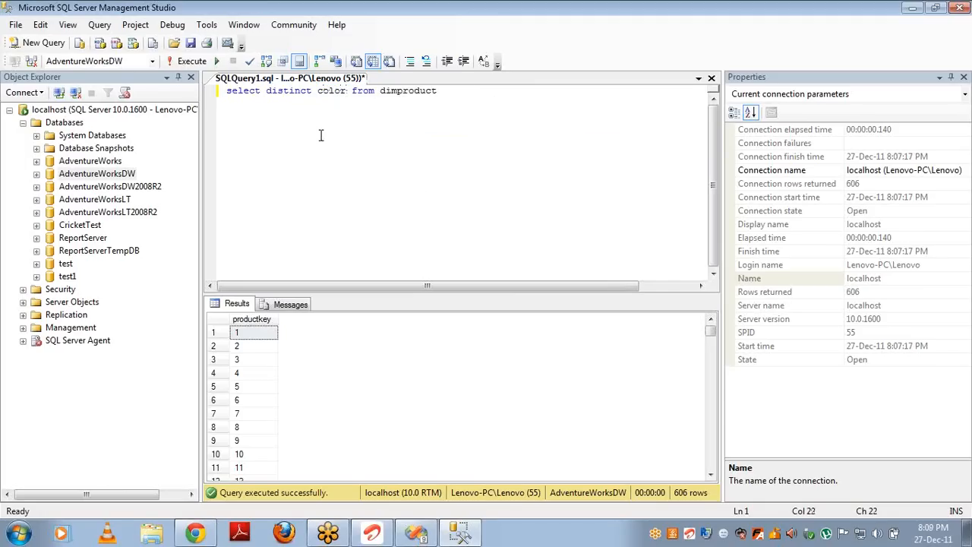
pyautogui.press('F5')
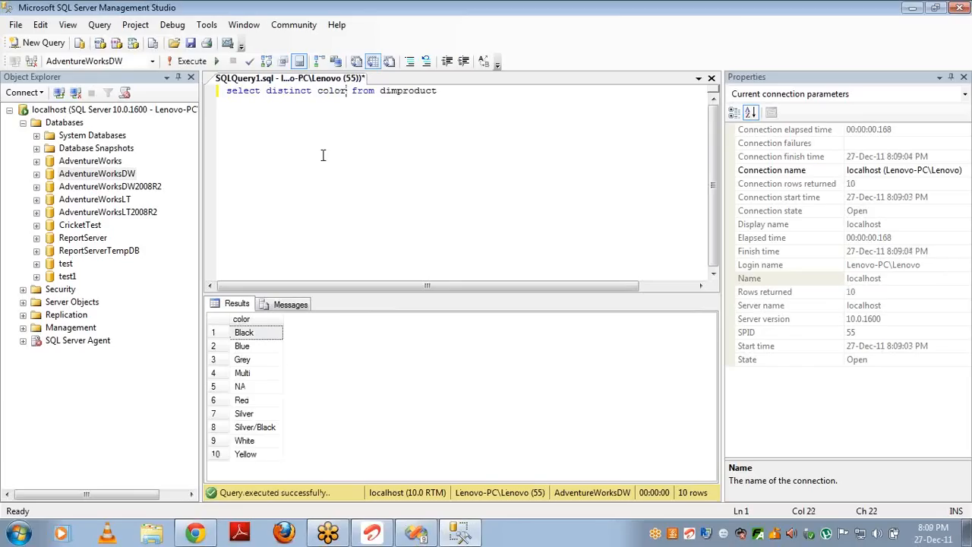
# Step: Select the 10 colour results from Black downward, then return to Visual Studio
pyautogui.click(266, 337)
pyautogui.hotkey('shift', 'Down')
pyautogui.hotkey('shift', 'Down')
pyautogui.hotkey('shift', 'Down')
pyautogui.hotkey('shift', 'Down')
pyautogui.hotkey('shift', 'Down')
pyautogui.hotkey('shift', 'Down')
pyautogui.hotkey('shift', 'Down')
pyautogui.hotkey('shift', 'Down')
pyautogui.hotkey('shift', 'Down')
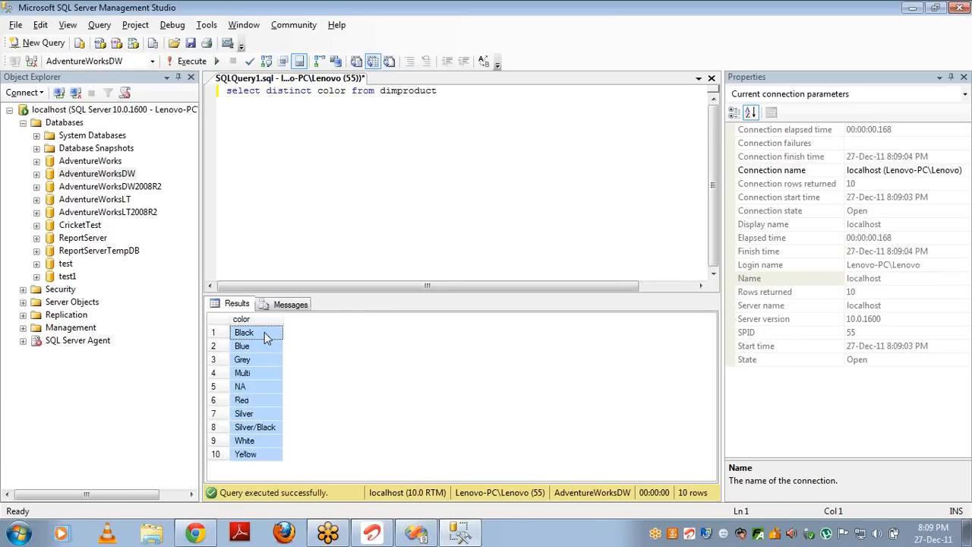
pyautogui.hotkey('alt', 'Tab')
pyautogui.click(301, 81)
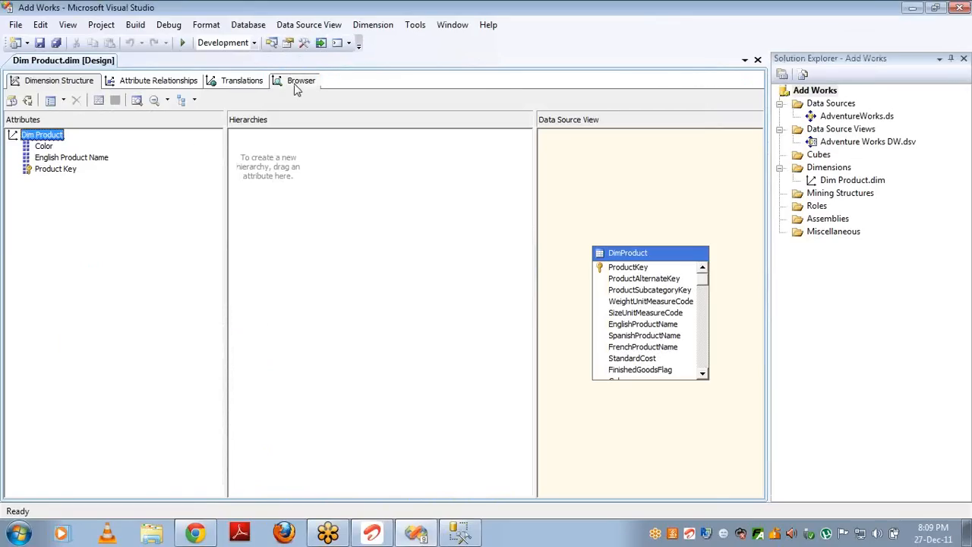
pyautogui.click(296, 103)
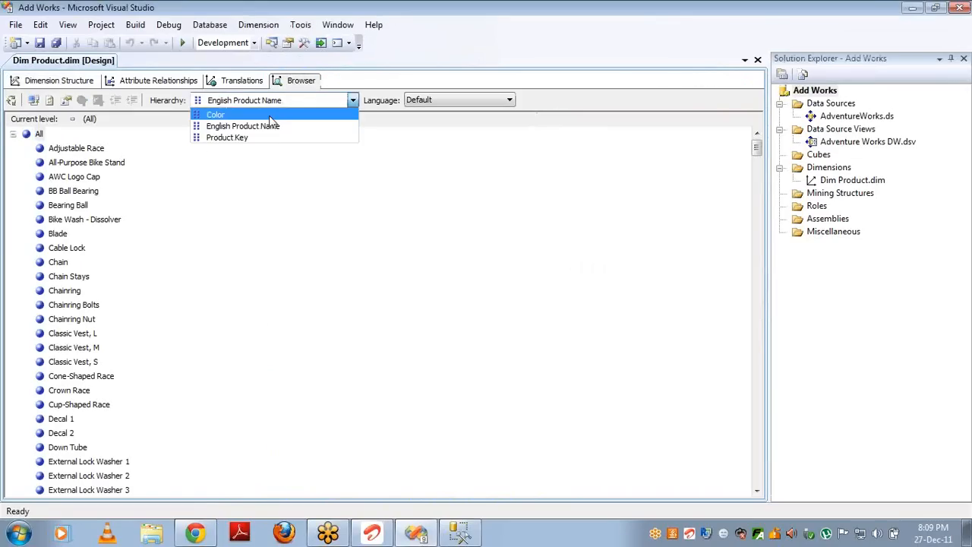
pyautogui.click(270, 117)
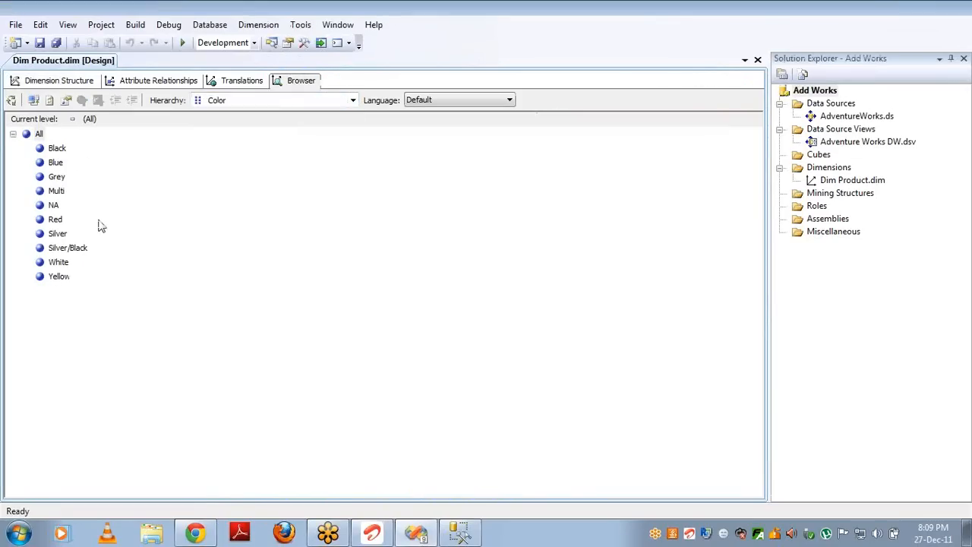
pyautogui.hotkey('alt', 'Tab')
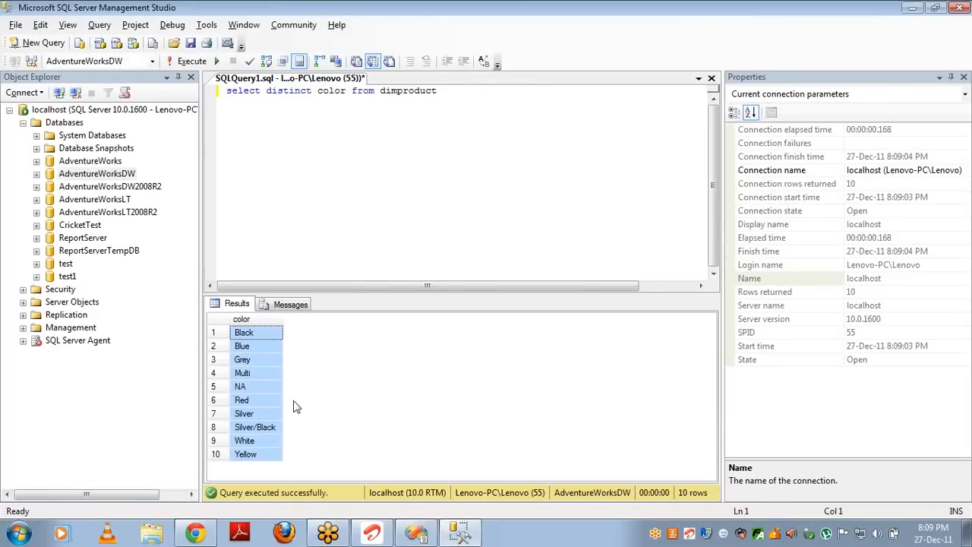
pyautogui.hotkey('alt', 'Tab')
pyautogui.click(32, 83)
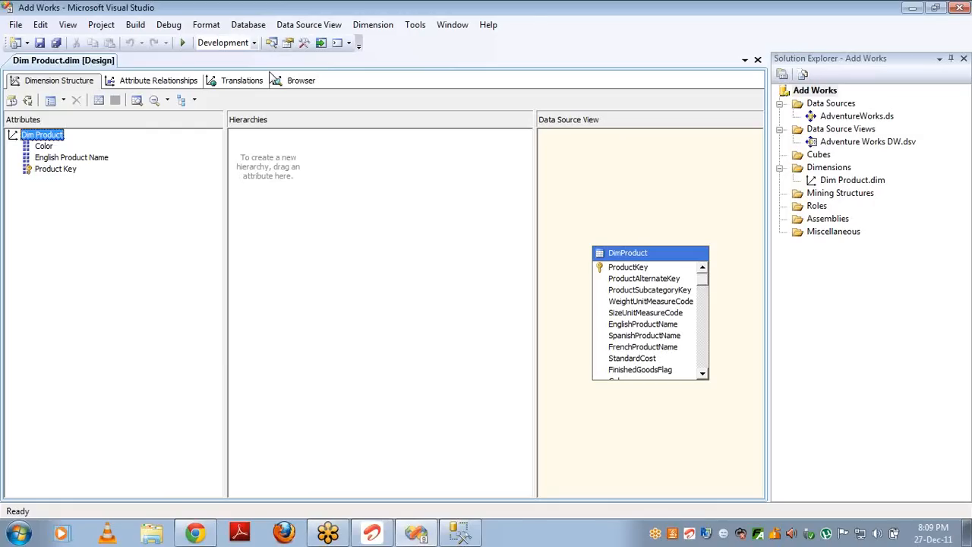
# Step: From the Cubes folder, build an empty cube on the Adventure Works DW data source view
pyautogui.click(816, 157)
pyautogui.rightClick(816, 157)
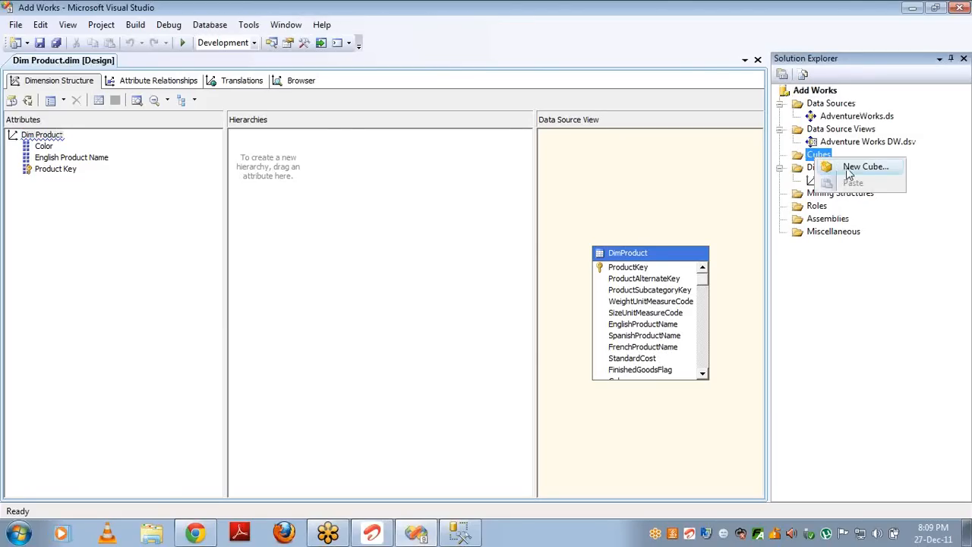
pyautogui.click(849, 171)
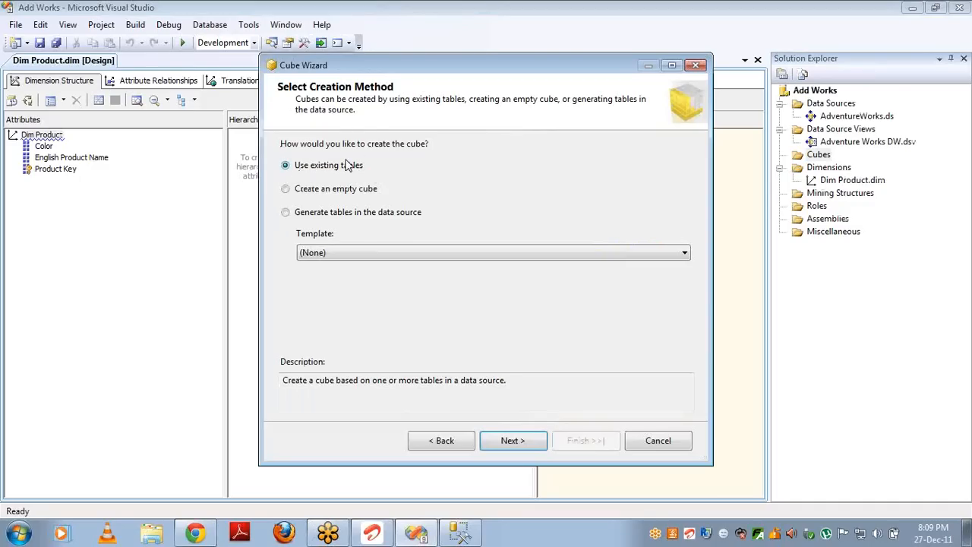
pyautogui.click(300, 194)
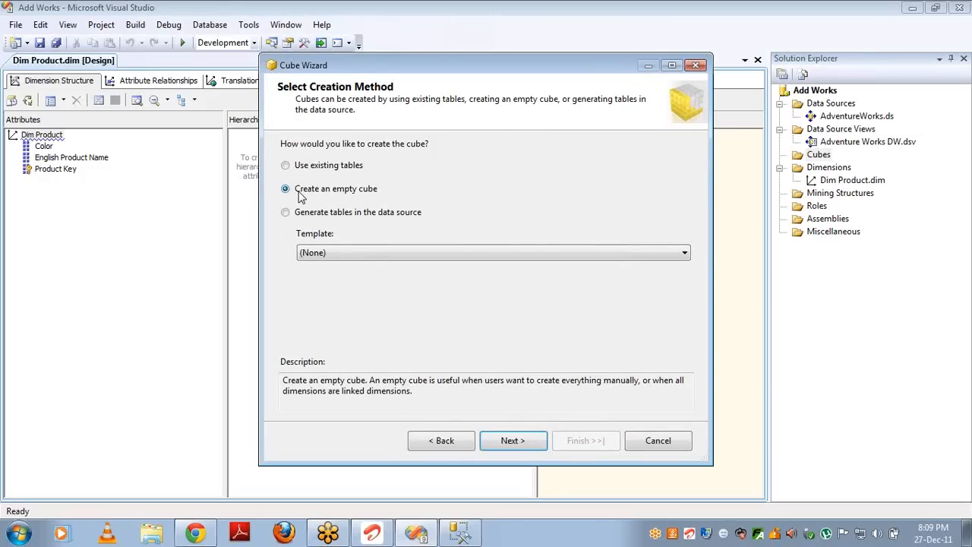
pyautogui.click(500, 444)
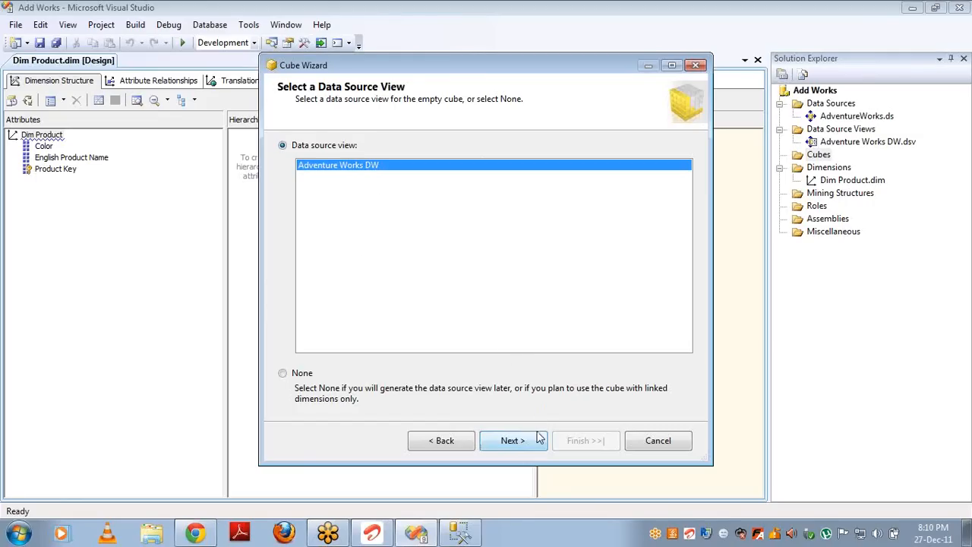
pyautogui.click(512, 440)
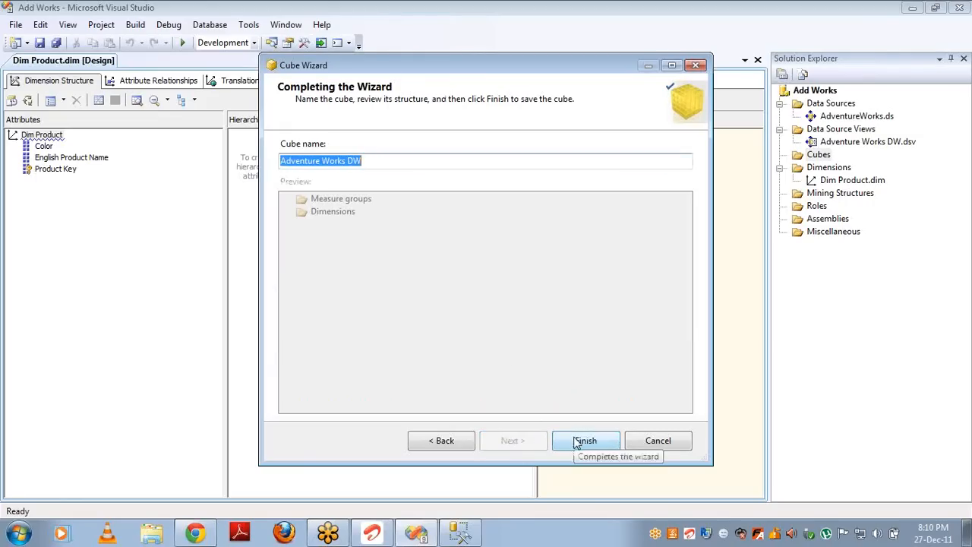
pyautogui.click(574, 440)
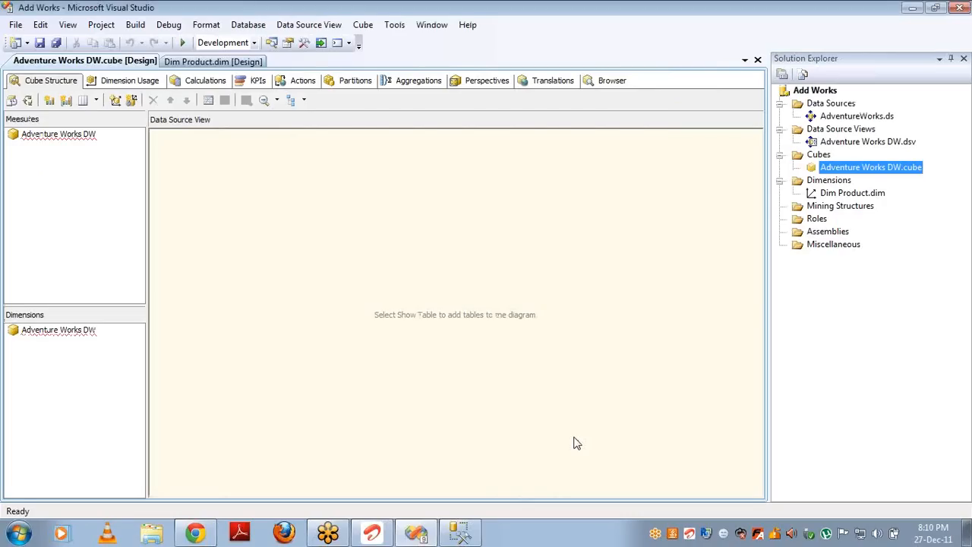
# Step: Look over the empty cube's Measures and Dimensions panes and the Dimension Usage view
pyautogui.click(74, 185)
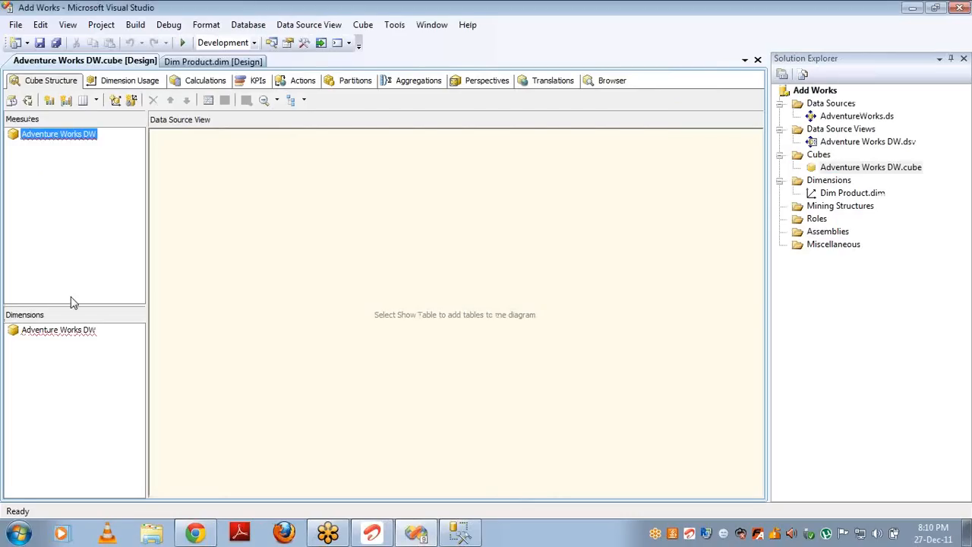
pyautogui.click(76, 372)
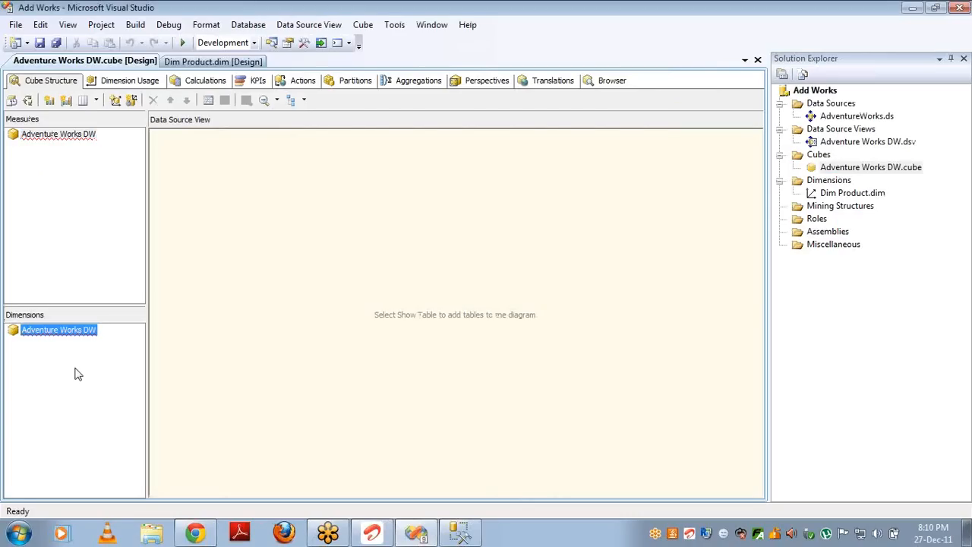
pyautogui.click(106, 85)
pyautogui.click(53, 84)
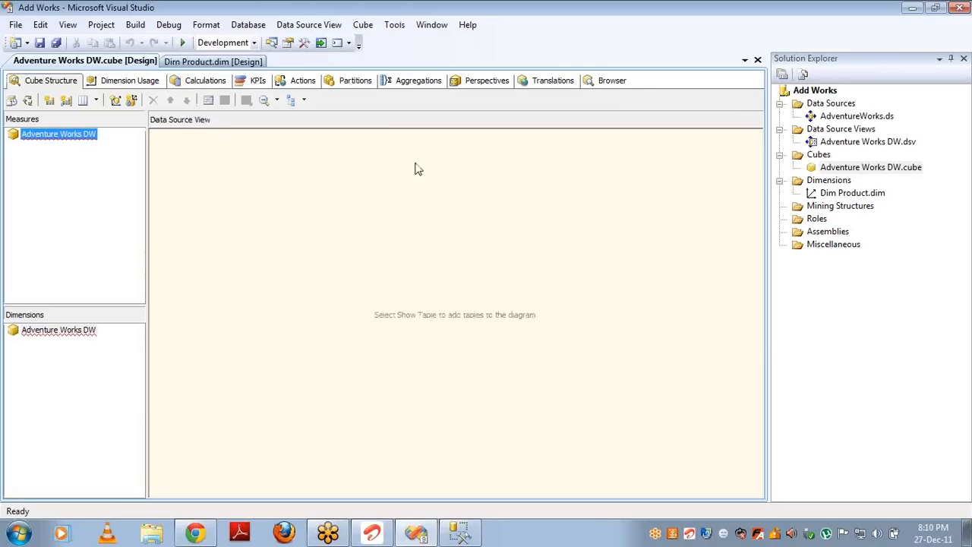
pyautogui.click(854, 196)
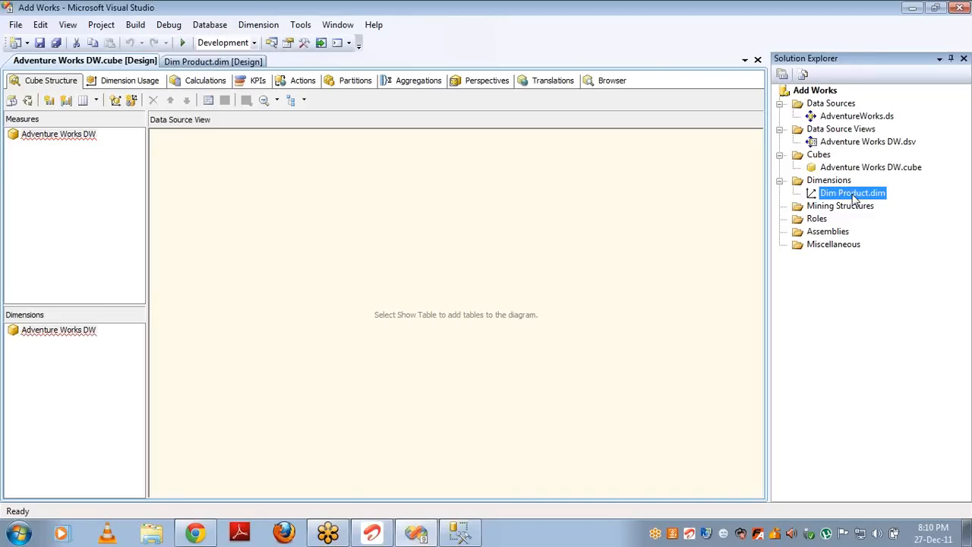
# Step: Work with the cube's Dimensions root entry, leaving its name unchanged
pyautogui.click(61, 334)
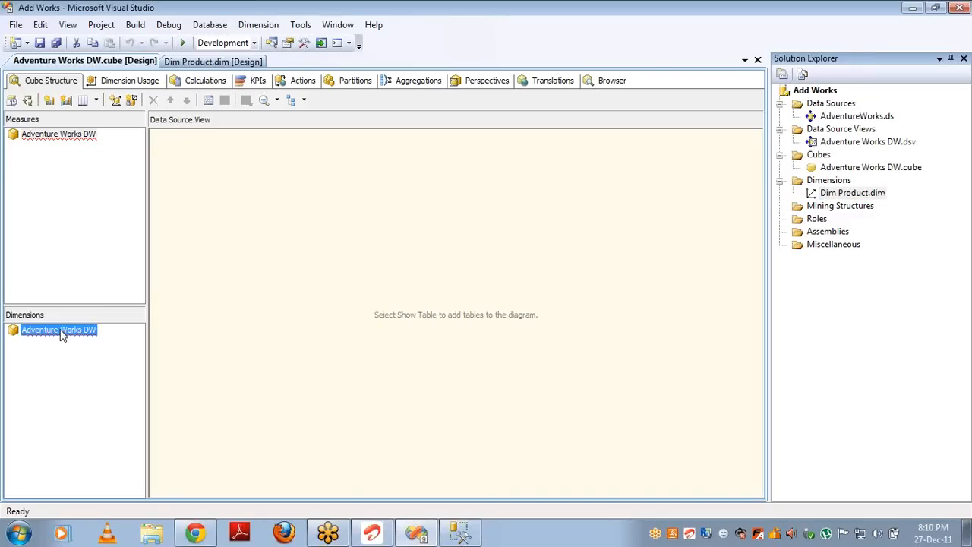
pyautogui.click(62, 334)
pyautogui.click(854, 194)
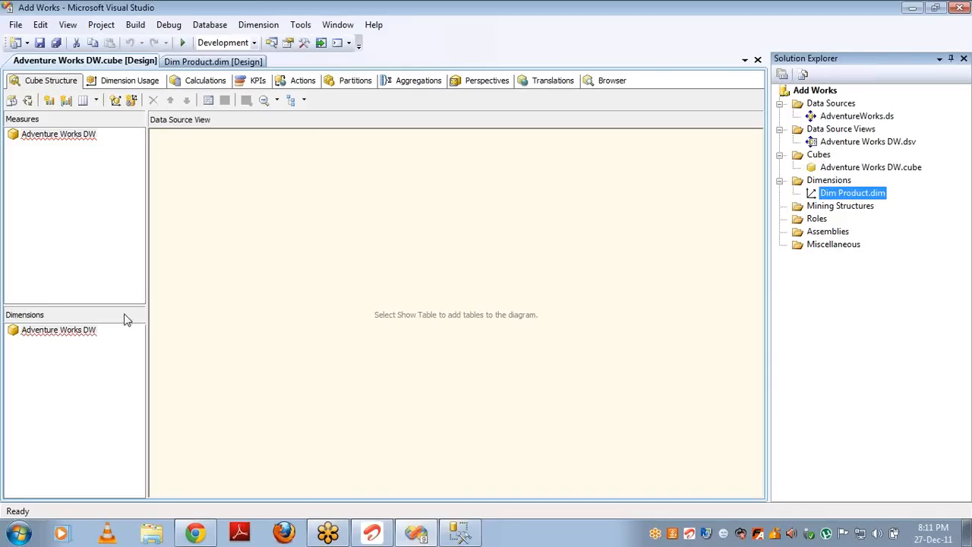
pyautogui.click(72, 339)
pyautogui.click(71, 335)
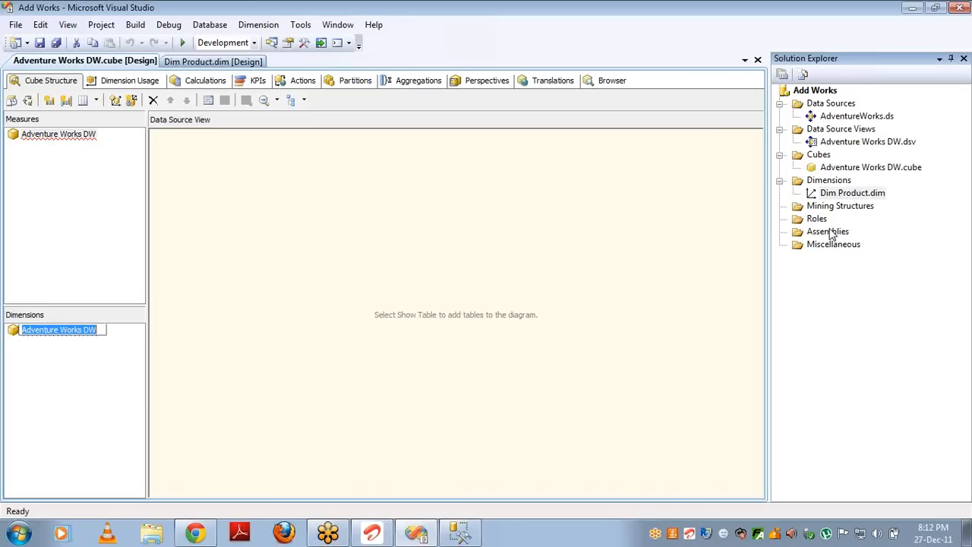
pyautogui.click(142, 374)
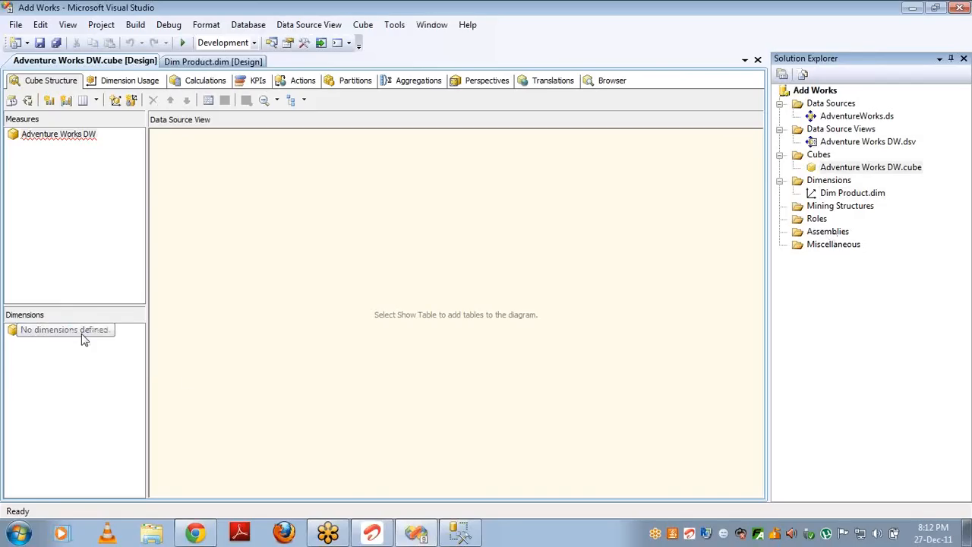
# Step: Add Dim Product as a cube dimension and rename it Product
pyautogui.rightClick(84, 338)
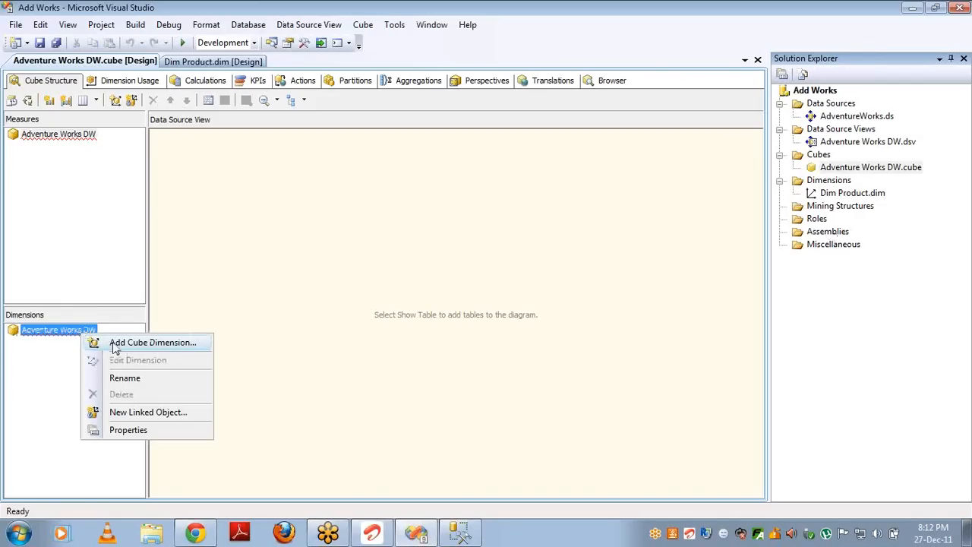
pyautogui.click(116, 343)
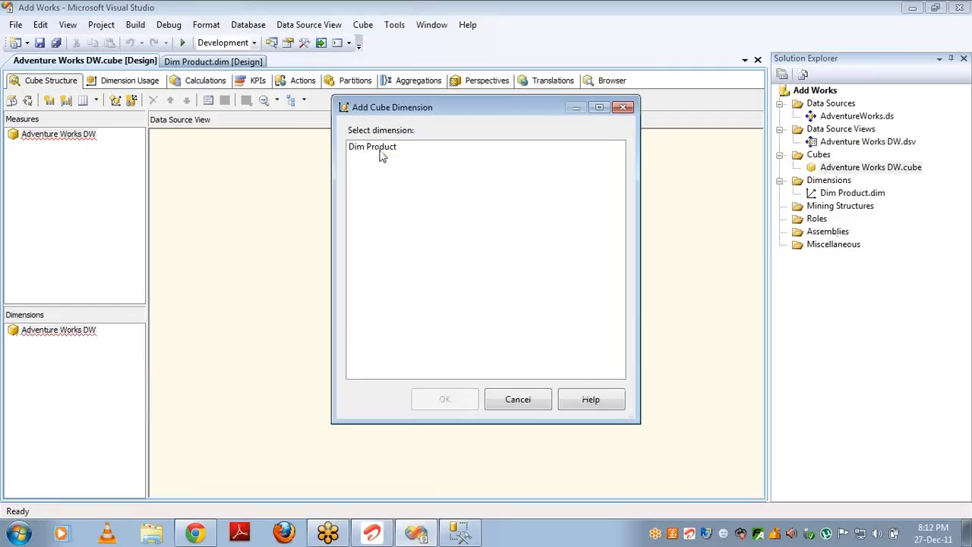
pyautogui.doubleClick(380, 151)
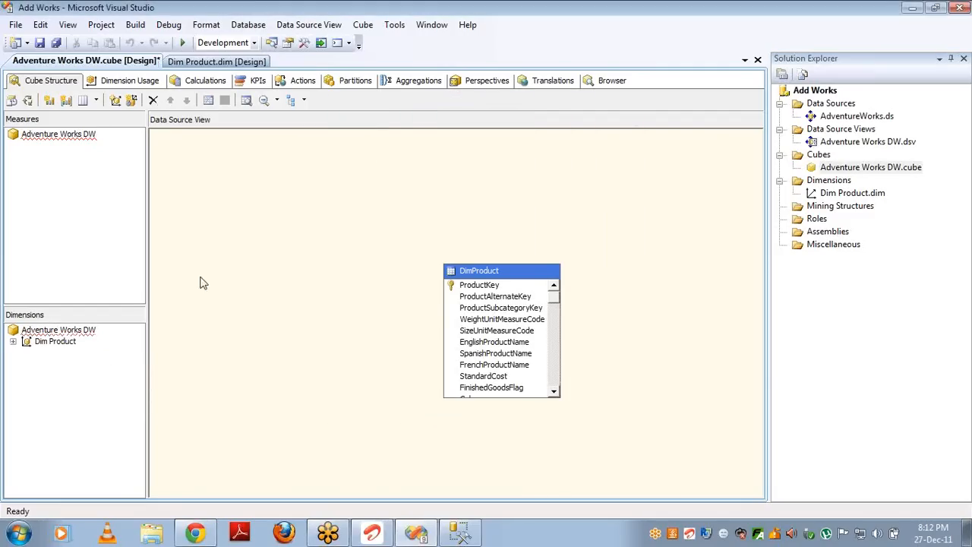
pyautogui.click(47, 344)
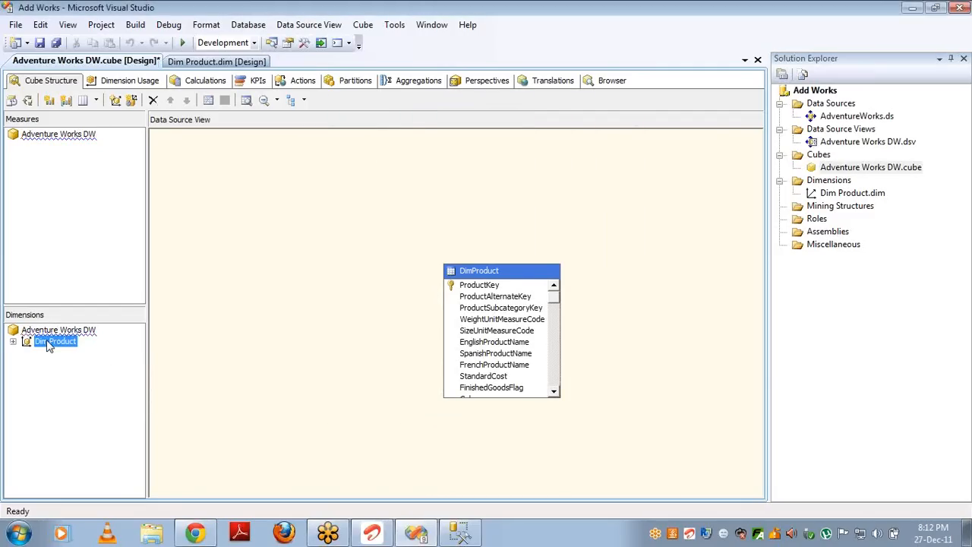
pyautogui.click(47, 343)
pyautogui.click(51, 344)
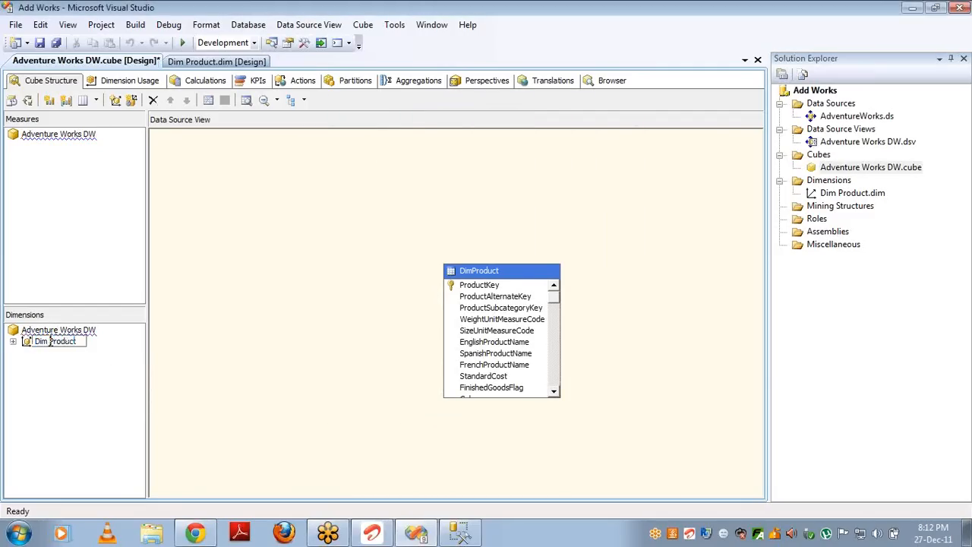
pyautogui.press('BackSpace')
pyautogui.press('BackSpace')
pyautogui.press('BackSpace')
pyautogui.press('BackSpace')
pyautogui.press('Return')
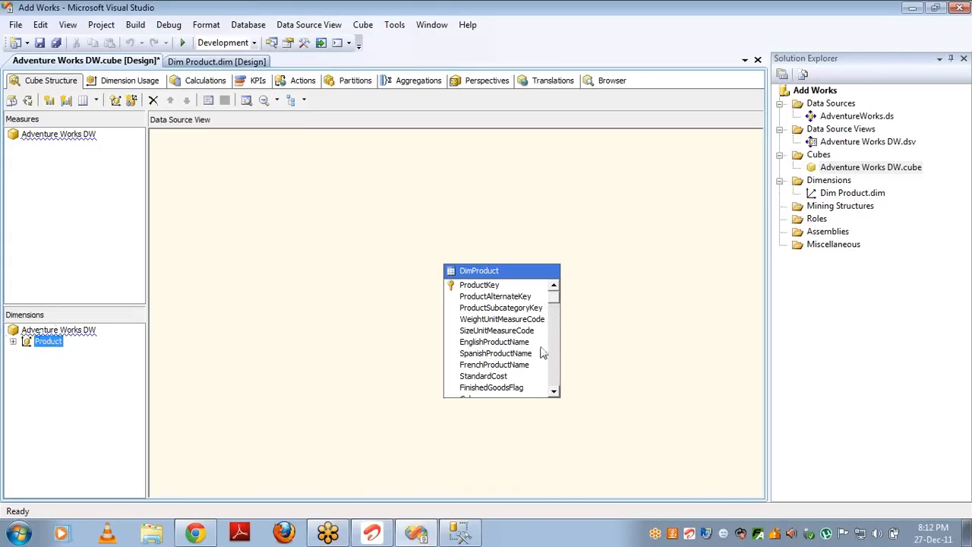
# Step: Review the Product dimension's Properties, including its ID, then select the Measures root
pyautogui.press('F4')
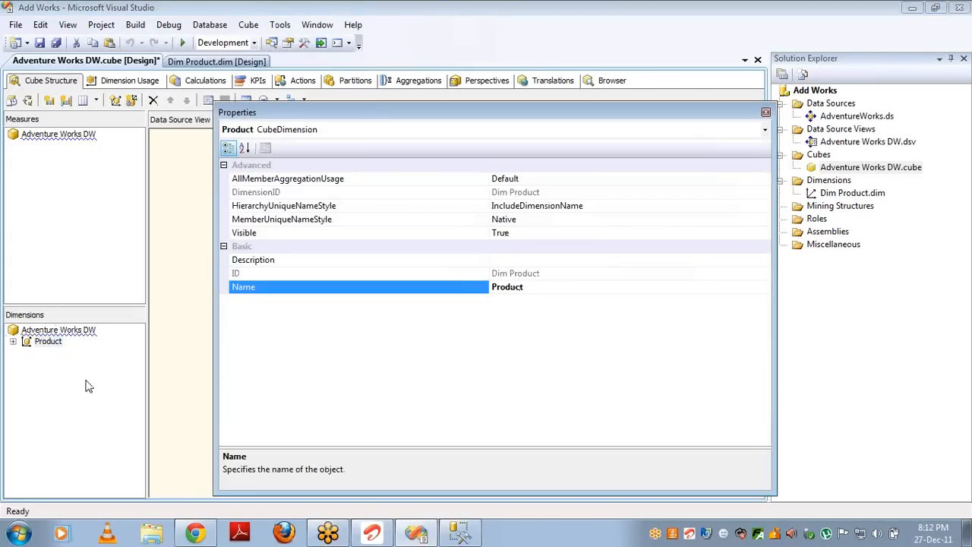
pyautogui.click(248, 275)
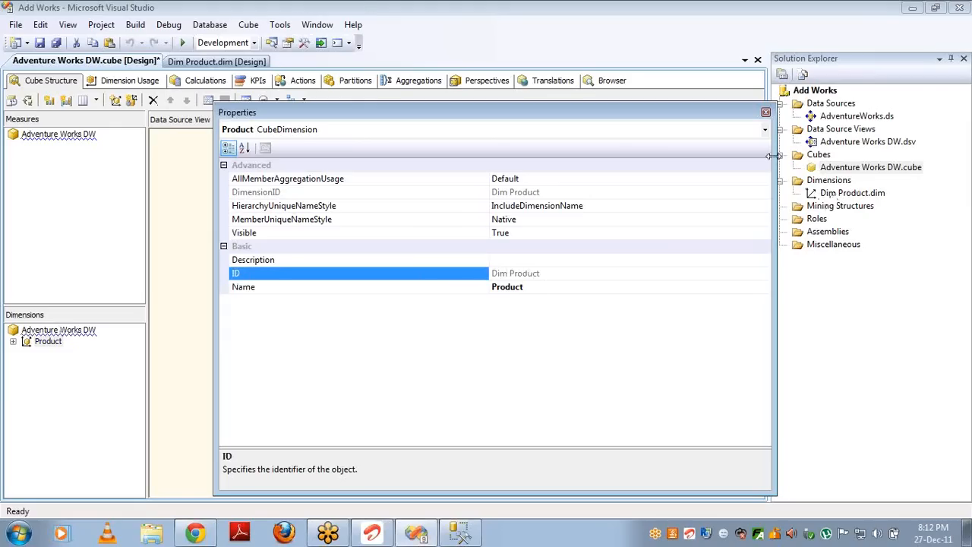
pyautogui.click(766, 112)
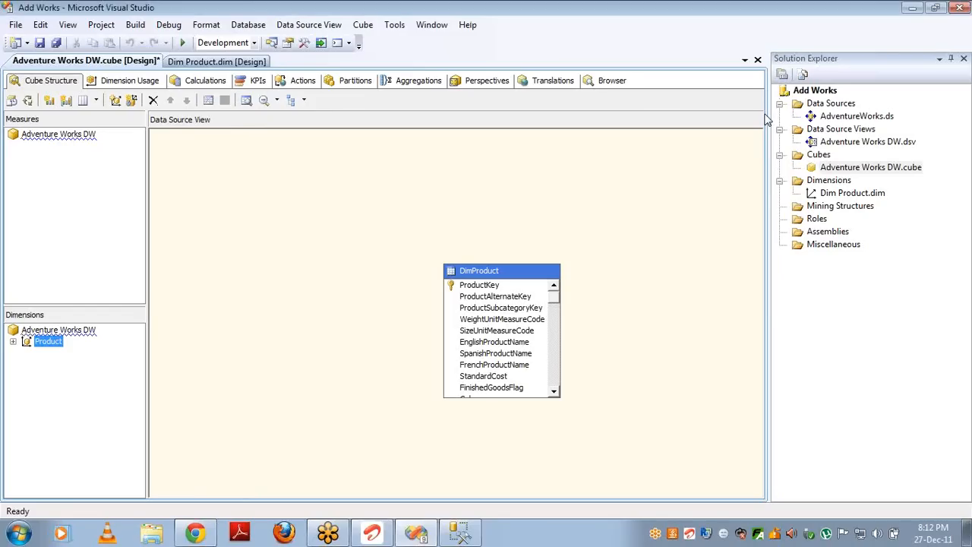
pyautogui.click(92, 140)
# Step: Create a SalesAmount measure with Sum usage from the Sales Data source table
pyautogui.rightClick(92, 140)
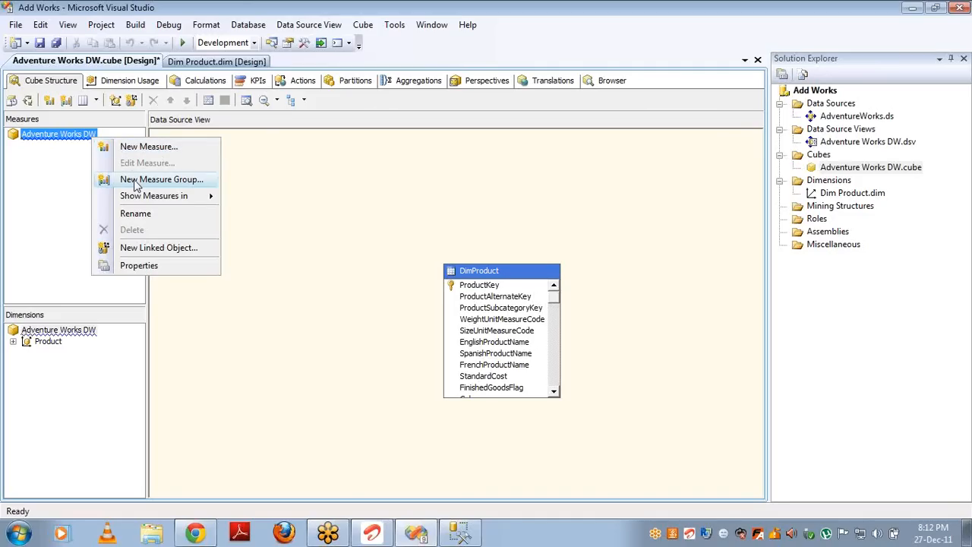
pyautogui.click(149, 148)
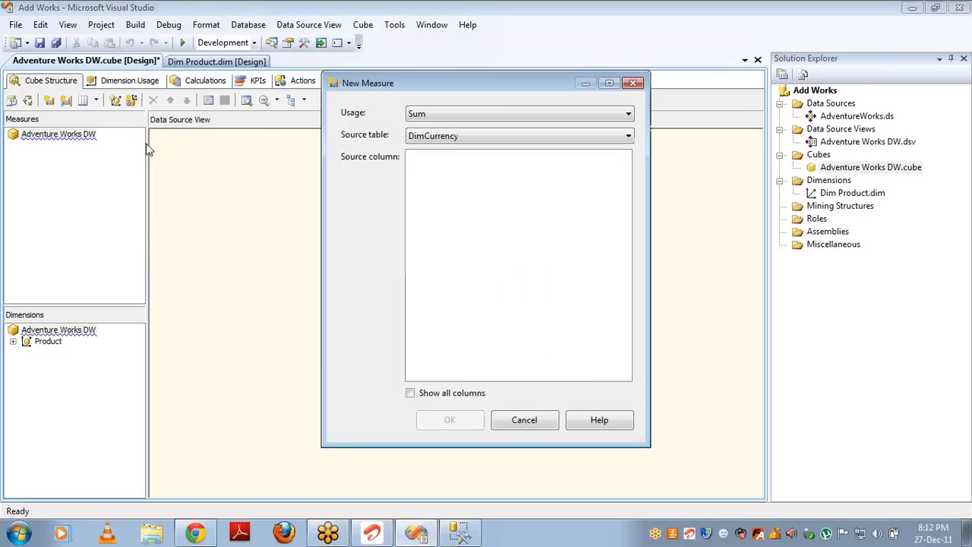
pyautogui.click(466, 138)
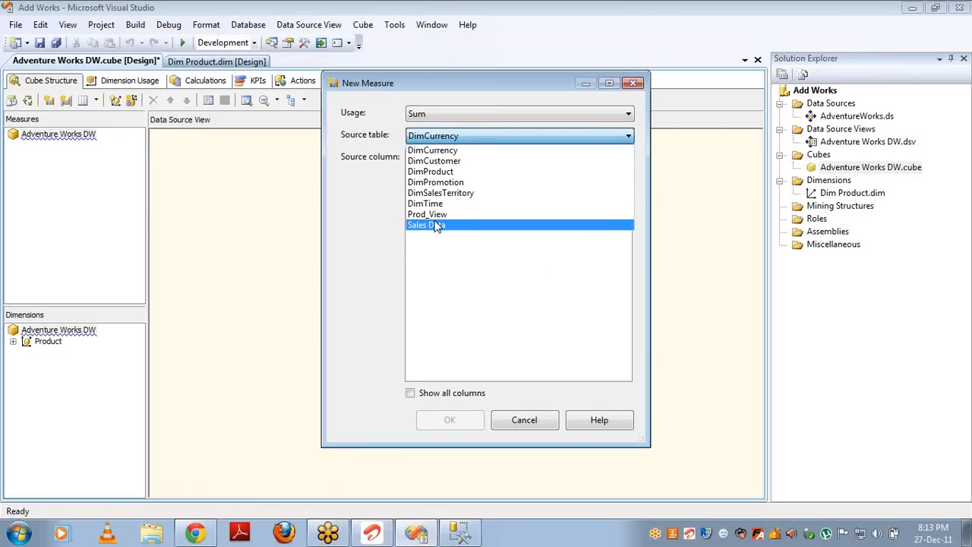
pyautogui.click(437, 225)
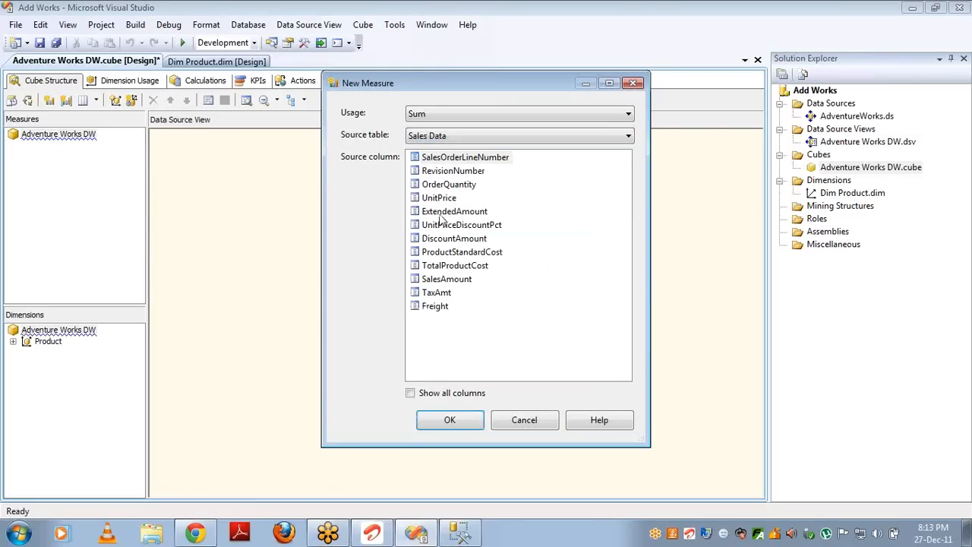
pyautogui.doubleClick(451, 283)
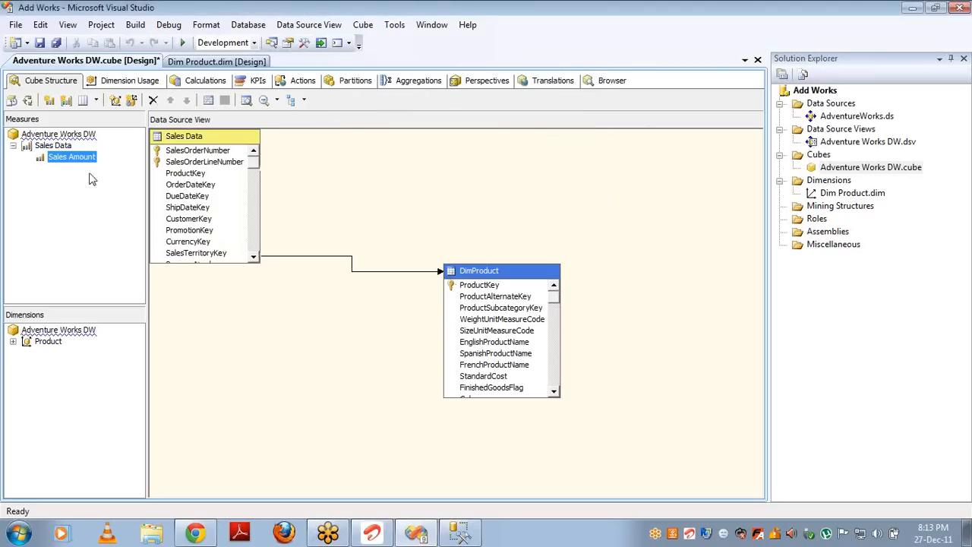
pyautogui.click(53, 145)
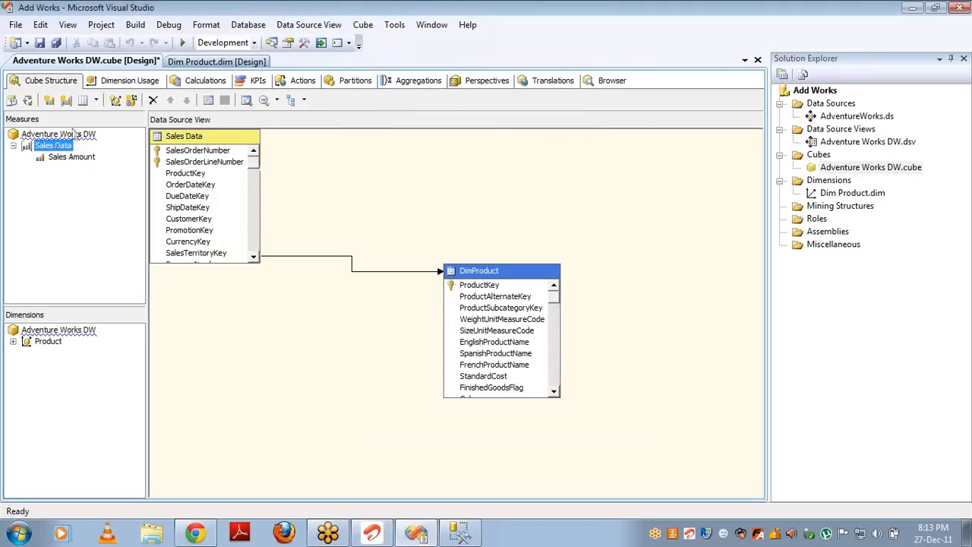
# Step: Delete the existing Sales Data measure group after cancelling a first New Measure Group attempt
pyautogui.click(61, 134)
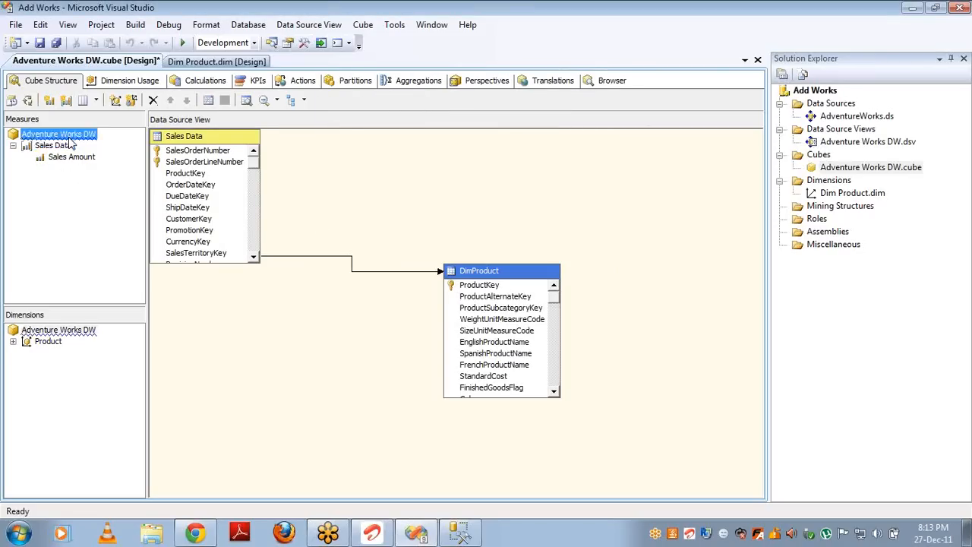
pyautogui.rightClick(68, 136)
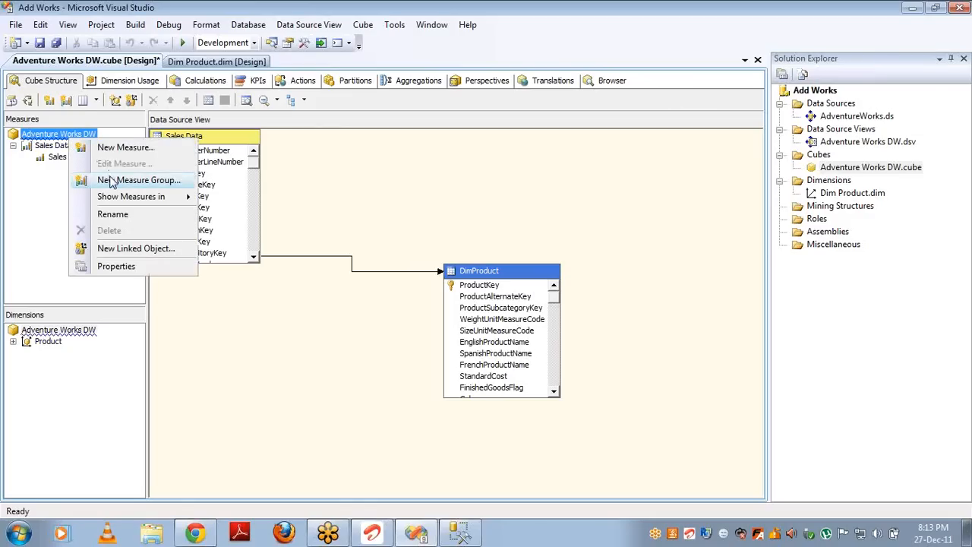
pyautogui.click(112, 181)
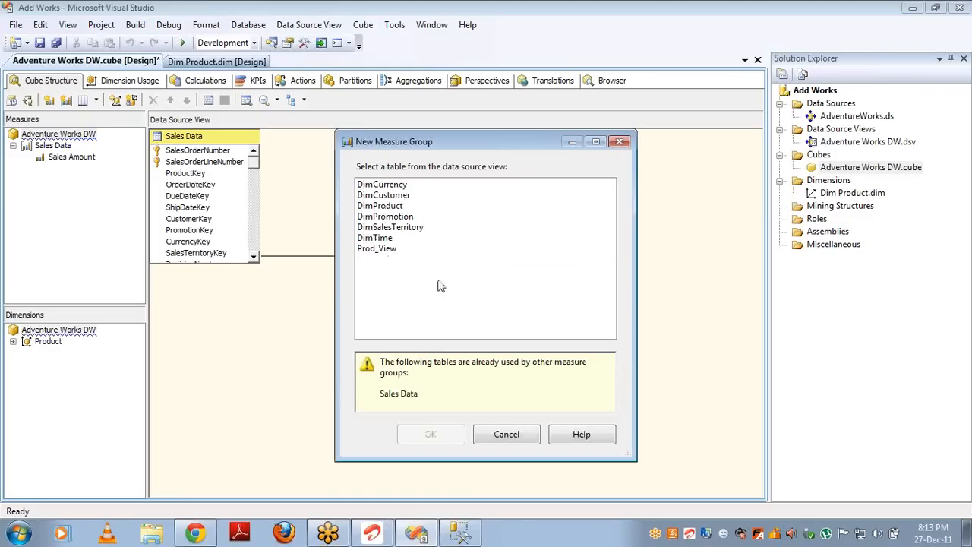
pyautogui.click(501, 433)
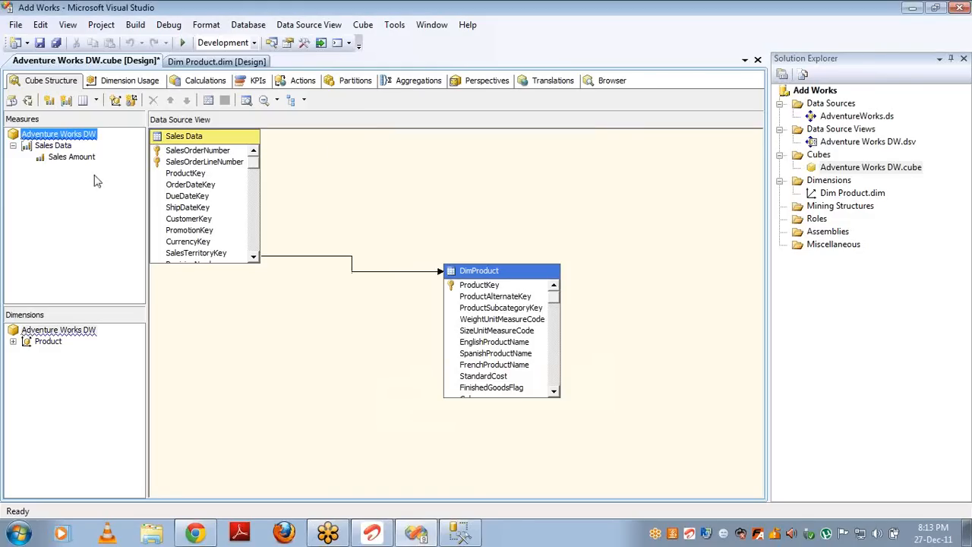
pyautogui.click(60, 147)
pyautogui.press('Delete')
pyautogui.press('Return')
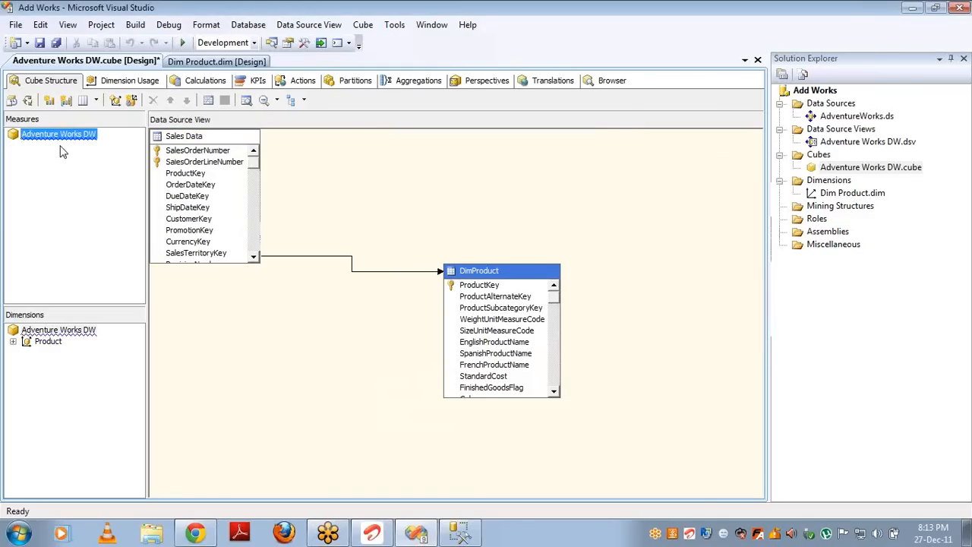
# Step: Create a new measure group from the Sales Data table
pyautogui.rightClick(77, 134)
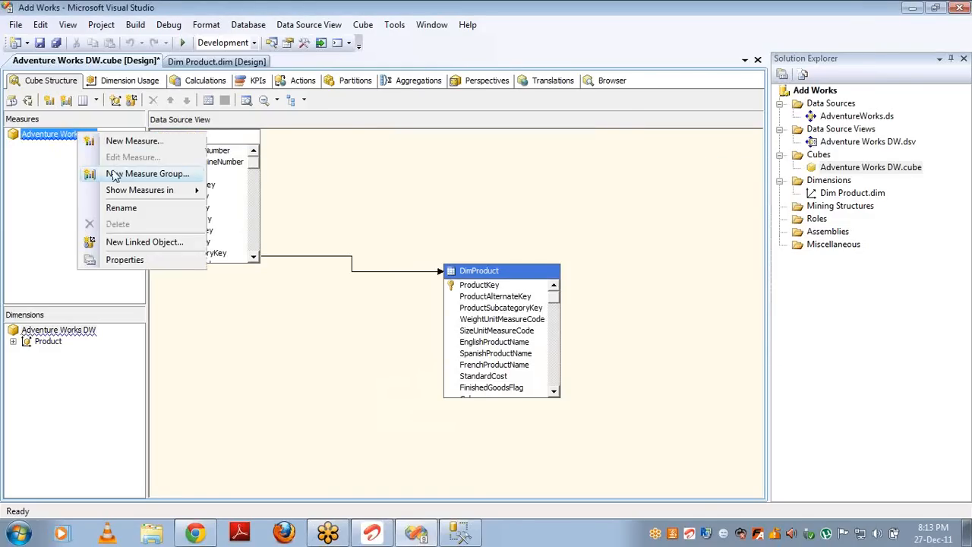
pyautogui.click(114, 176)
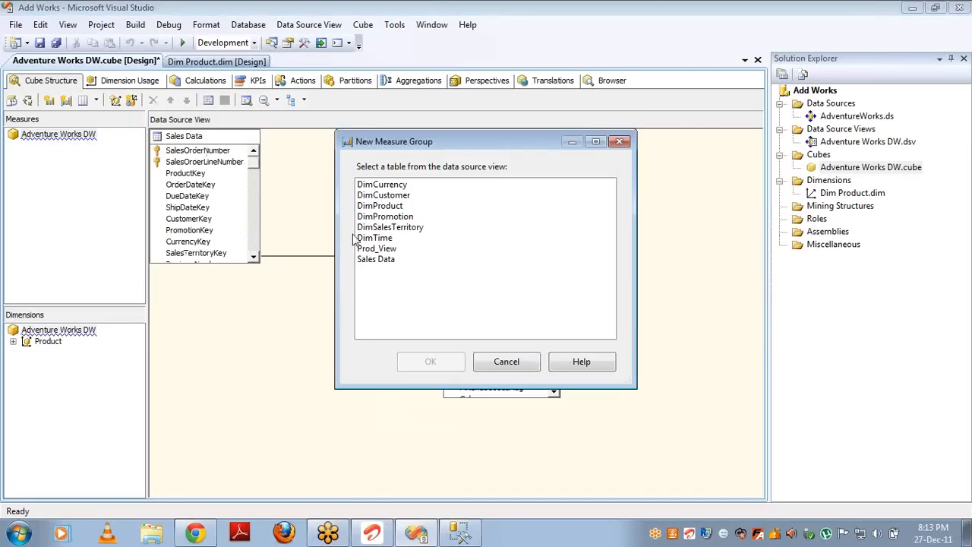
pyautogui.click(375, 262)
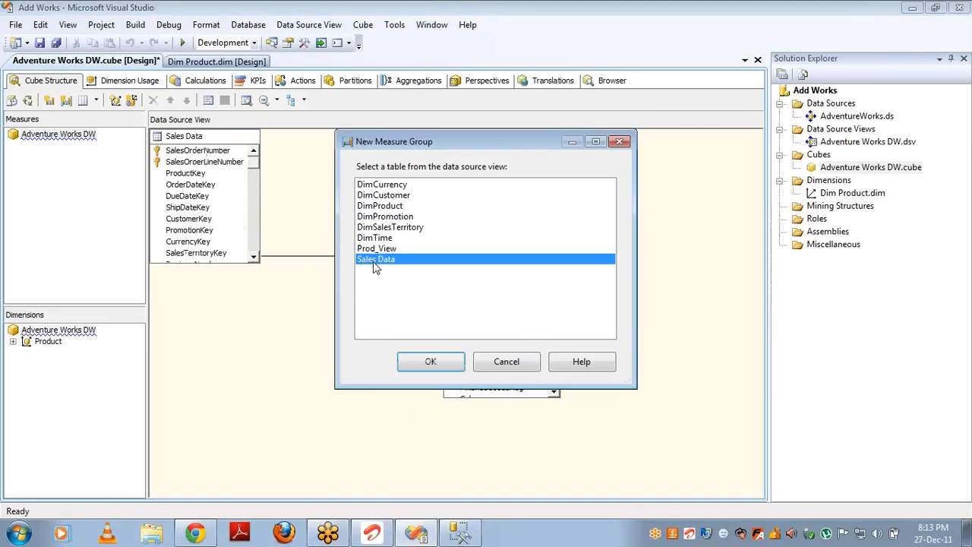
pyautogui.doubleClick(375, 262)
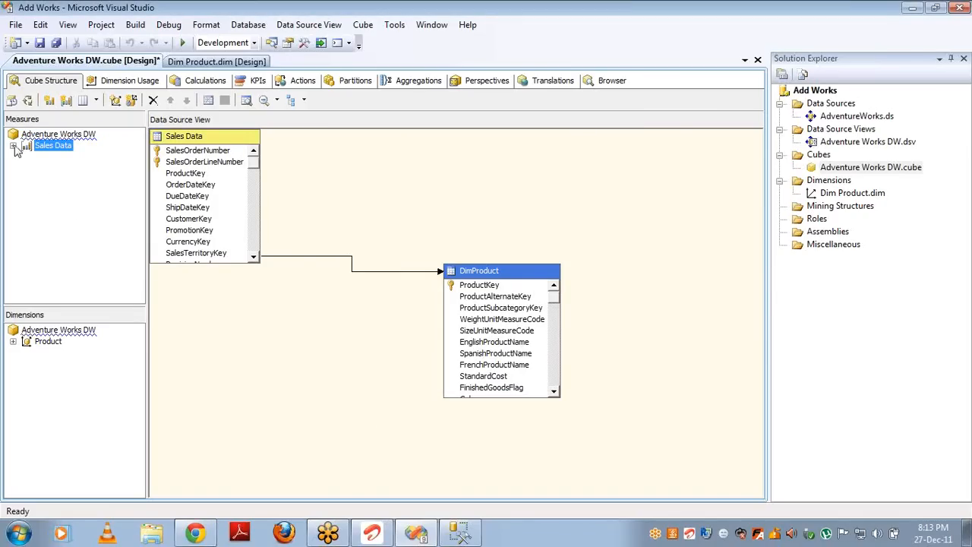
# Step: Expand Sales Data and look through its measures, such as Revision Number and Order Quantity
pyautogui.click(15, 146)
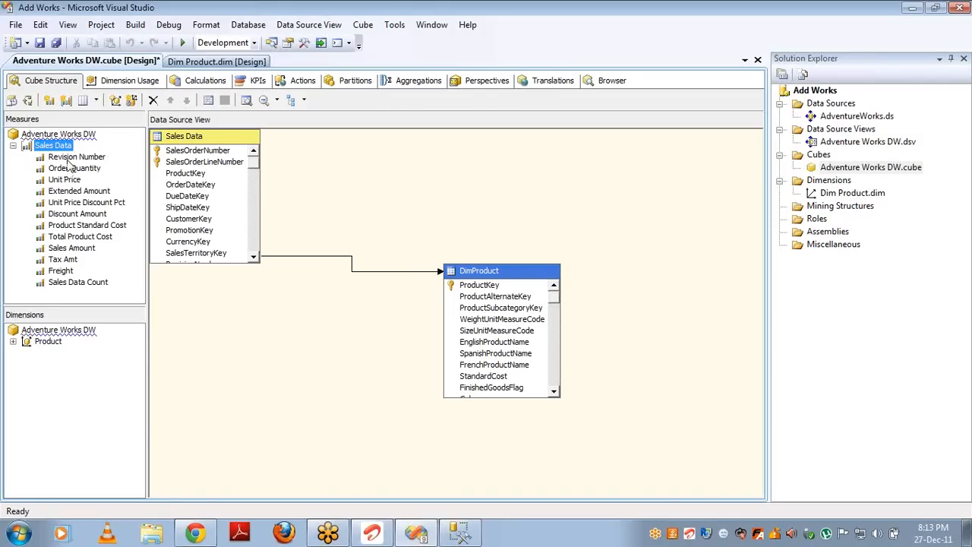
pyautogui.click(67, 159)
pyautogui.press('Down')
pyautogui.press('Down')
pyautogui.press('Down')
pyautogui.press('Down')
pyautogui.press('Down')
pyautogui.press('Down')
pyautogui.press('Down')
pyautogui.press('Down')
pyautogui.press('Down')
pyautogui.press('Down')
pyautogui.press('Down')
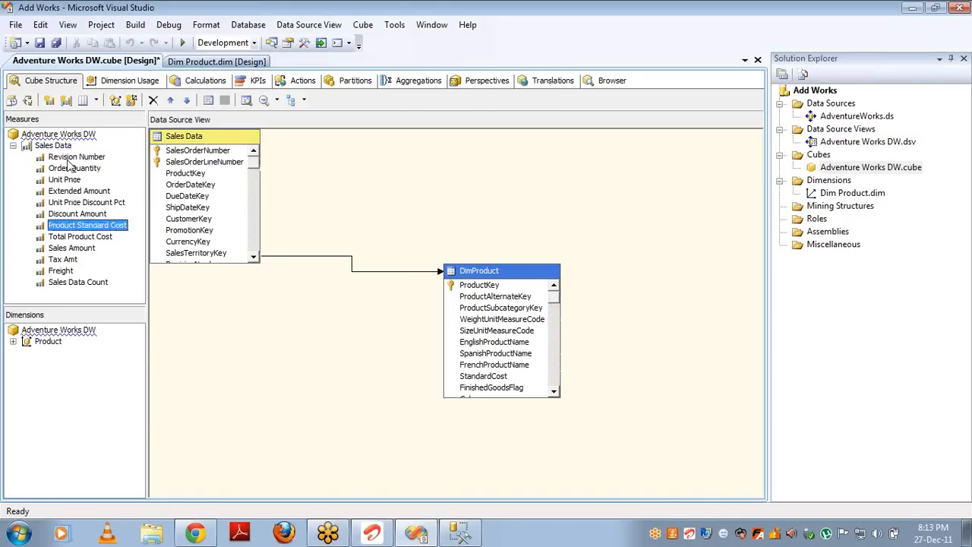
pyautogui.press('Up')
pyautogui.press('Up')
pyautogui.press('Up')
pyautogui.press('Up')
pyautogui.press('Up')
pyautogui.press('Up')
pyautogui.press('Up')
pyautogui.press('Up')
pyautogui.press('Up')
pyautogui.press('Up')
pyautogui.press('Up')
pyautogui.press('Up')
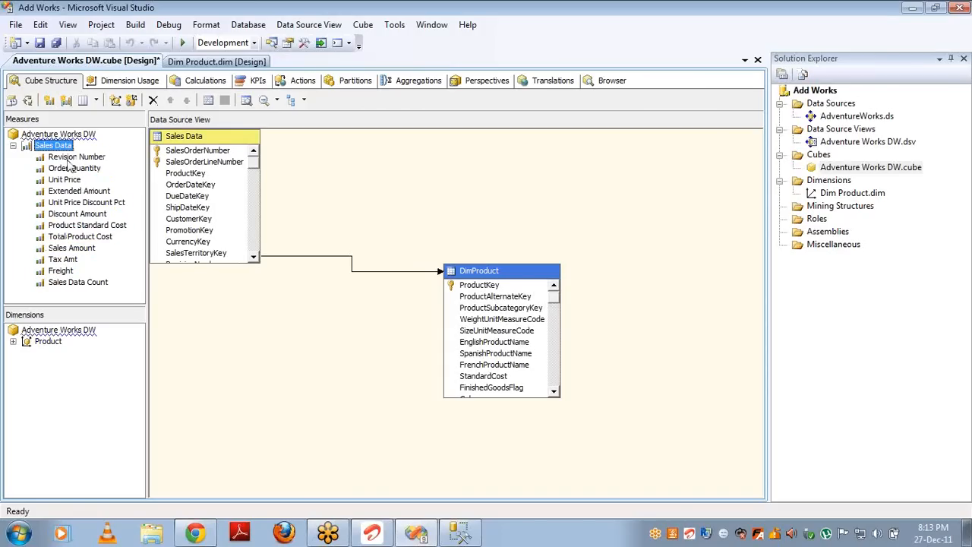
pyautogui.click(48, 342)
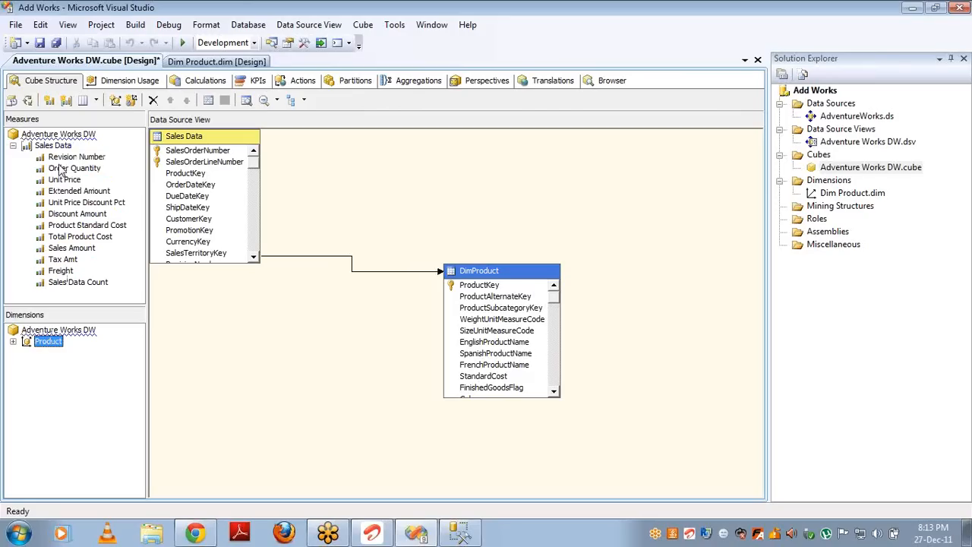
pyautogui.click(60, 169)
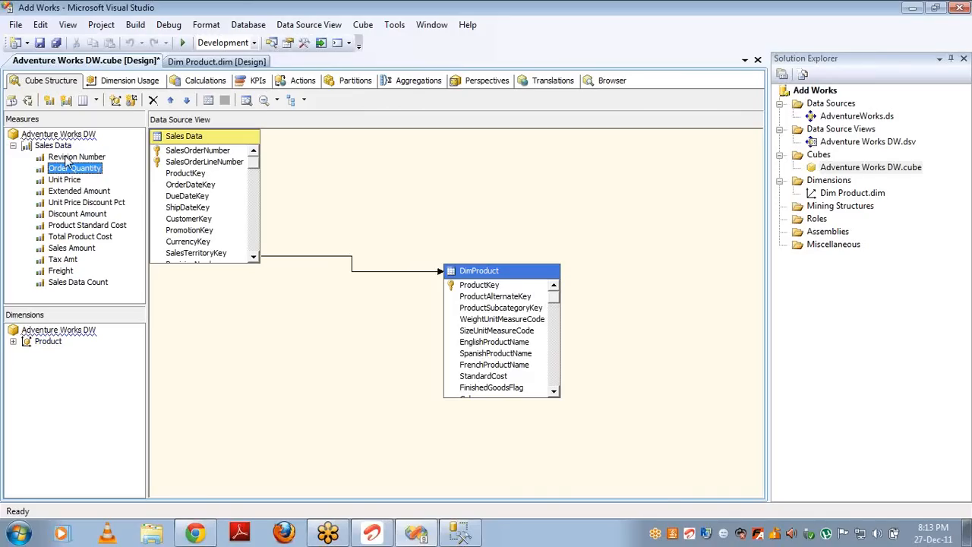
pyautogui.click(68, 158)
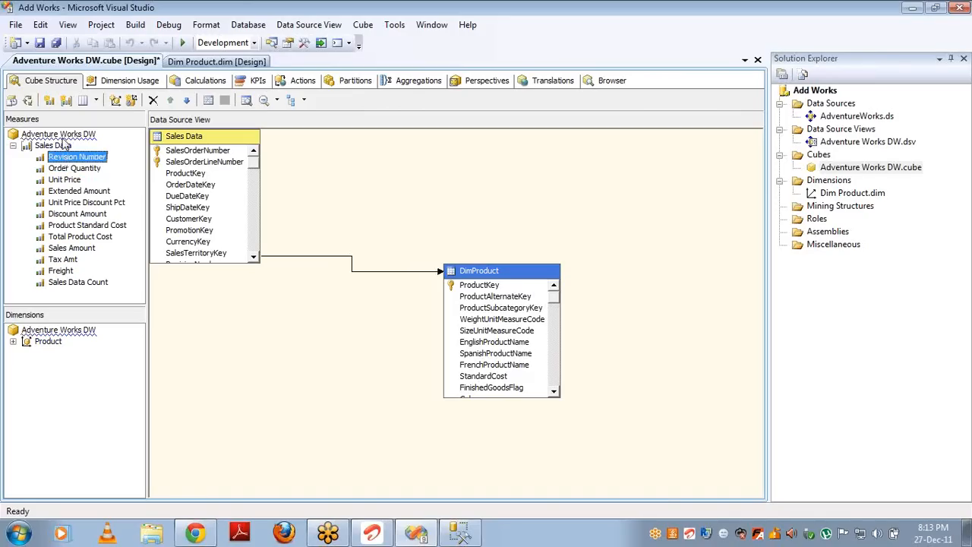
pyautogui.click(72, 135)
pyautogui.rightClick(76, 137)
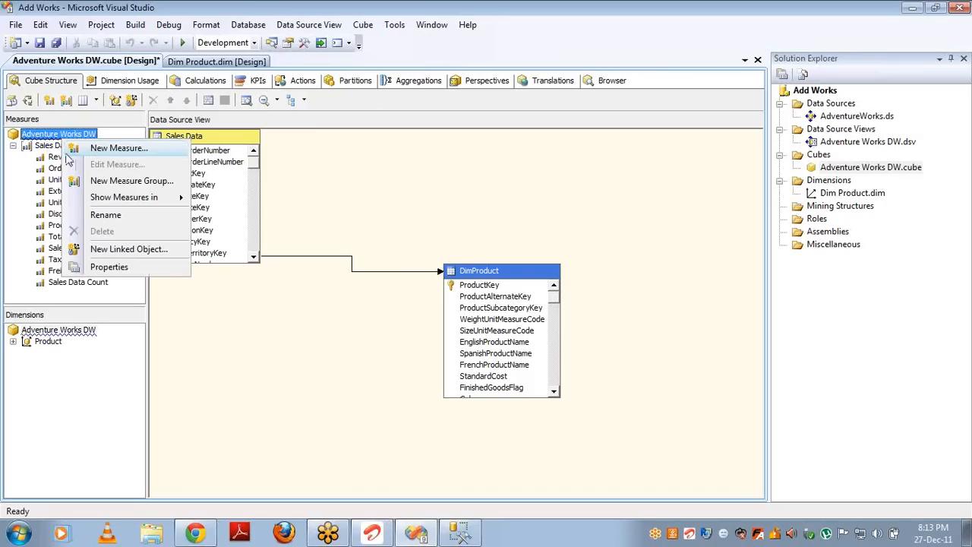
pyautogui.click(57, 158)
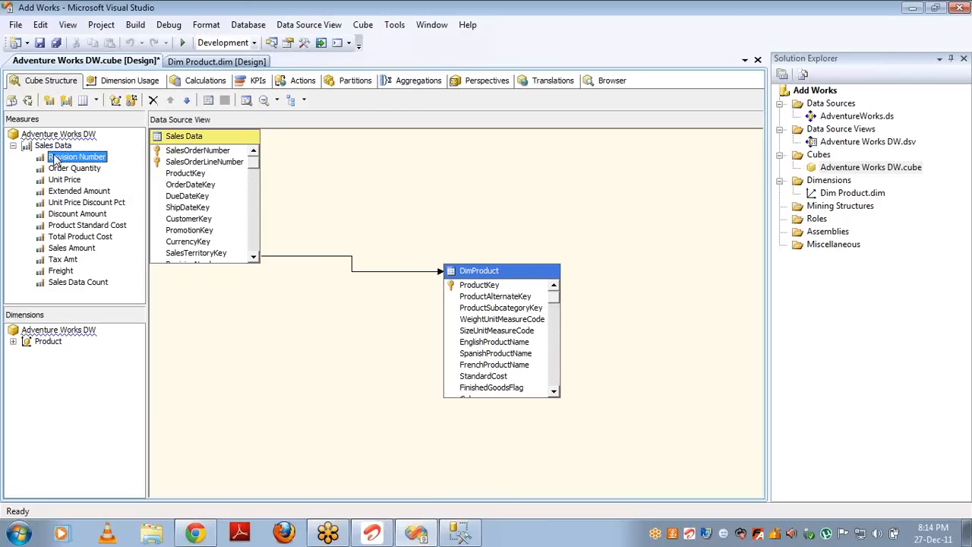
pyautogui.rightClick(67, 136)
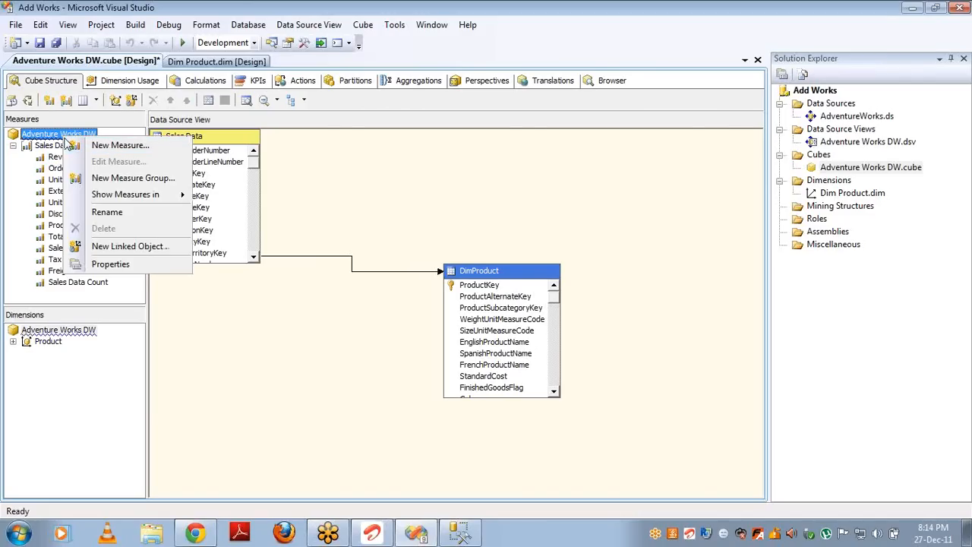
pyautogui.click(51, 285)
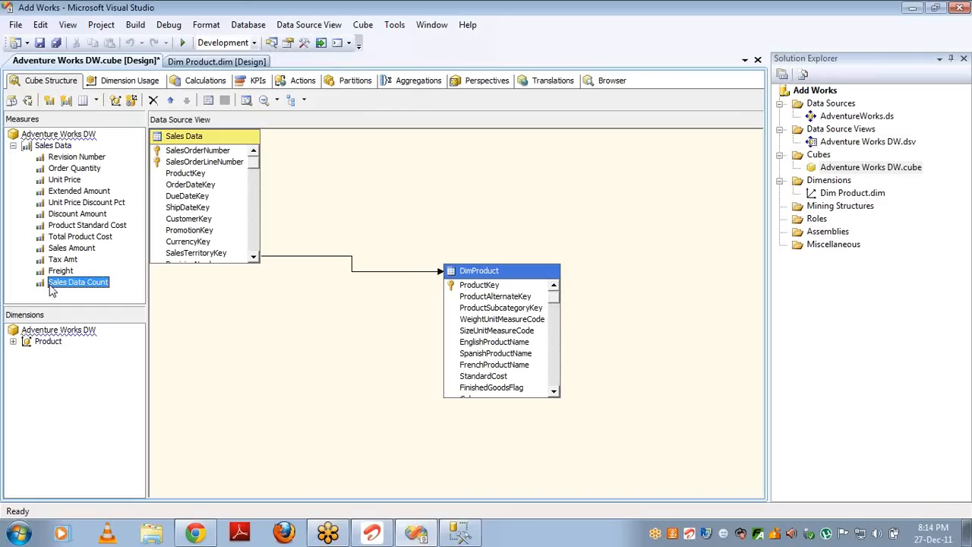
# Step: Delete every Sales Data measure except Sales Amount, from Revision Number through Sales Data Count
pyautogui.click(72, 158)
pyautogui.press('Delete')
pyautogui.press('Return')
pyautogui.press('Delete')
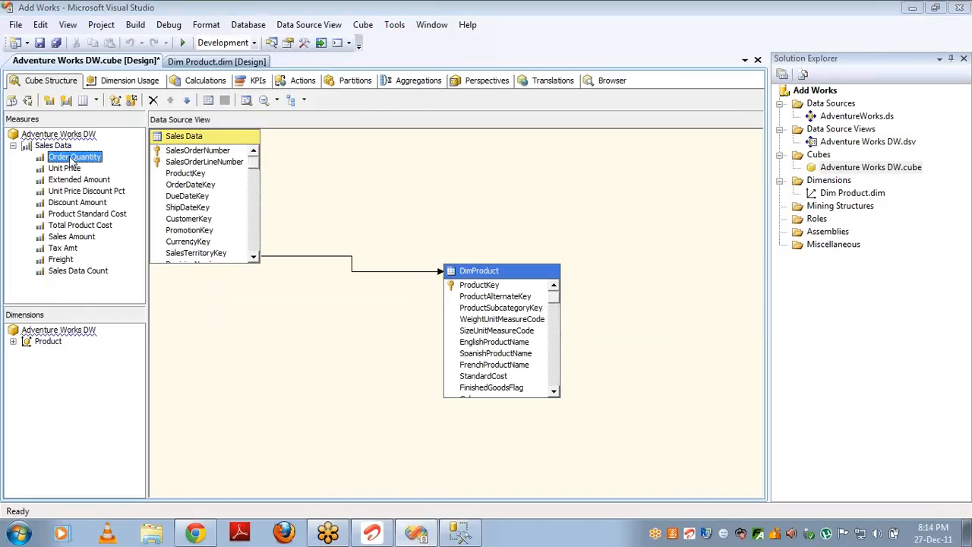
pyautogui.press('Return')
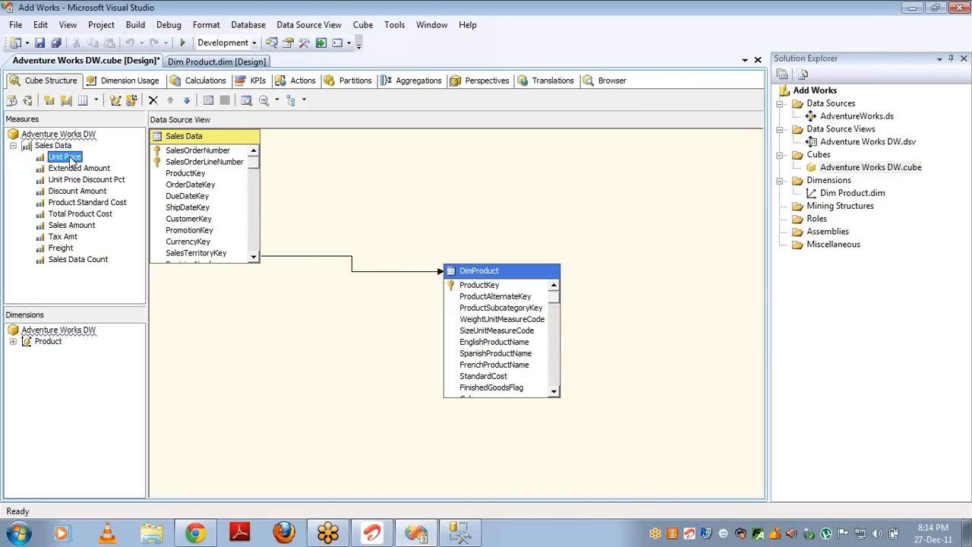
pyautogui.press('Delete')
pyautogui.press('Return')
pyautogui.press('Delete')
pyautogui.press('Return')
pyautogui.press('Delete')
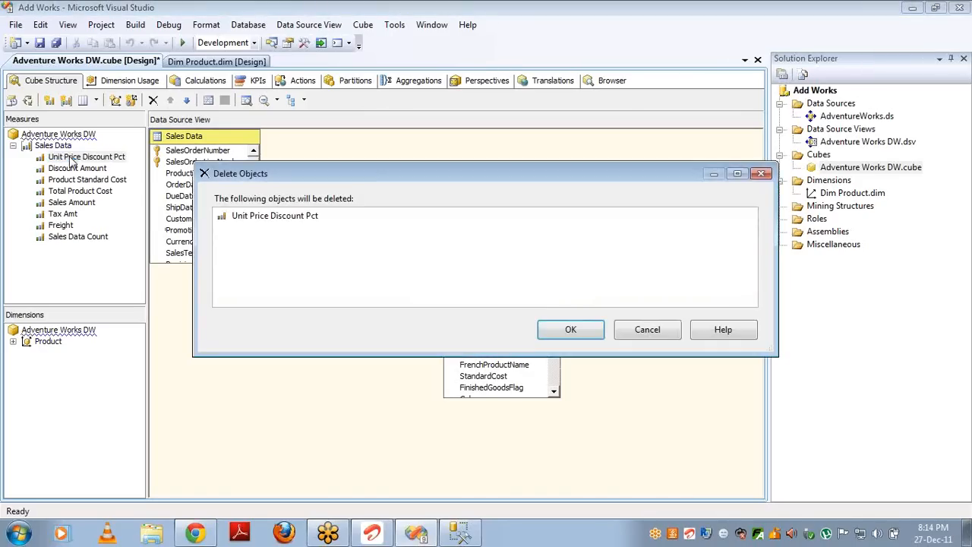
pyautogui.press('Return')
pyautogui.press('Delete')
pyautogui.press('Return')
pyautogui.press('Delete')
pyautogui.press('Return')
pyautogui.press('Delete')
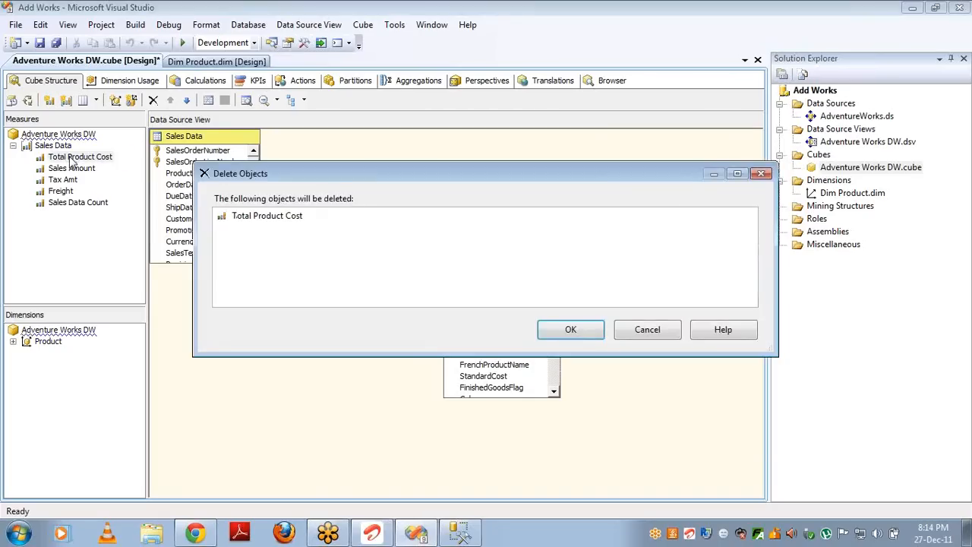
pyautogui.press('Return')
pyautogui.press('Down')
pyautogui.press('Delete')
pyautogui.press('Return')
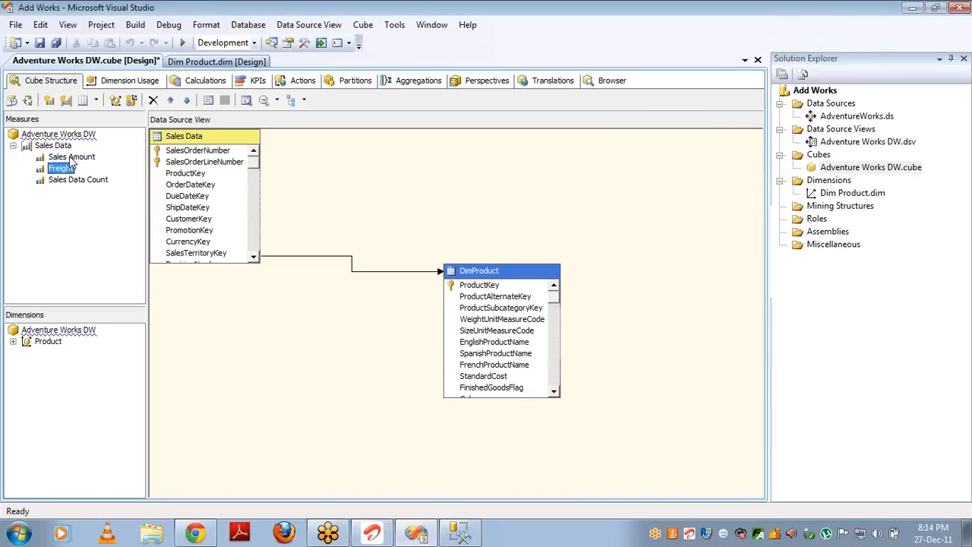
pyautogui.press('Delete')
pyautogui.press('Return')
pyautogui.press('Delete')
pyautogui.press('Return')
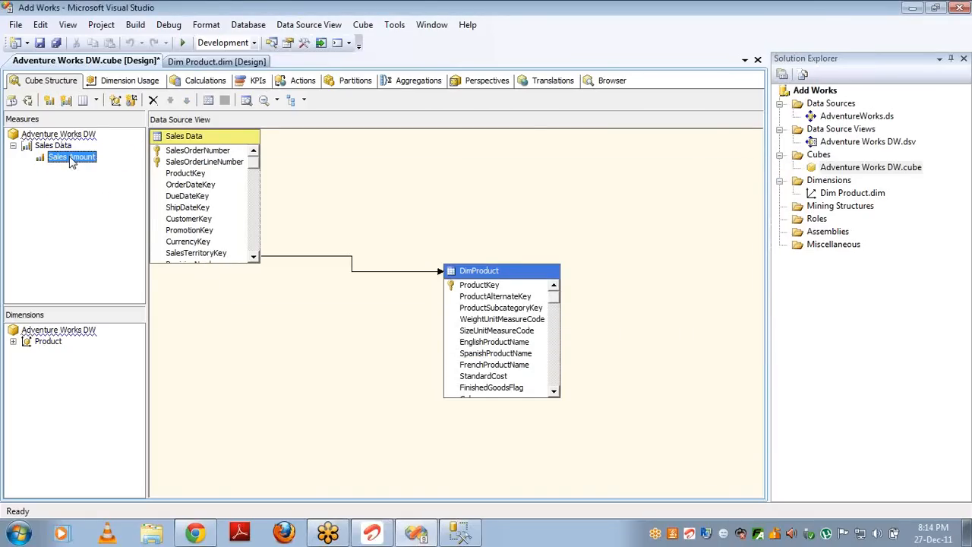
# Step: Confirm Product links to Sales Data via Product Key, view the DSV diagram, then open Process Cube
pyautogui.click(131, 82)
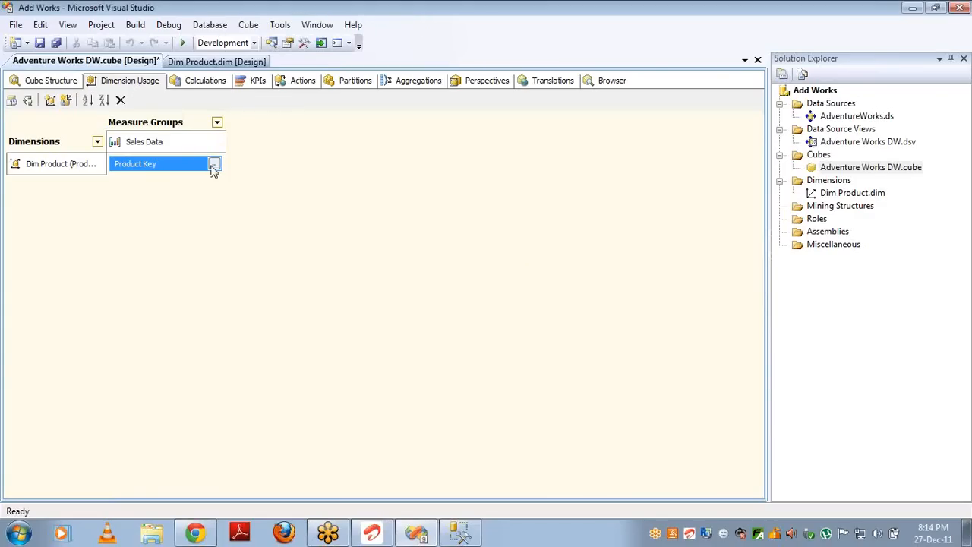
pyautogui.doubleClick(833, 143)
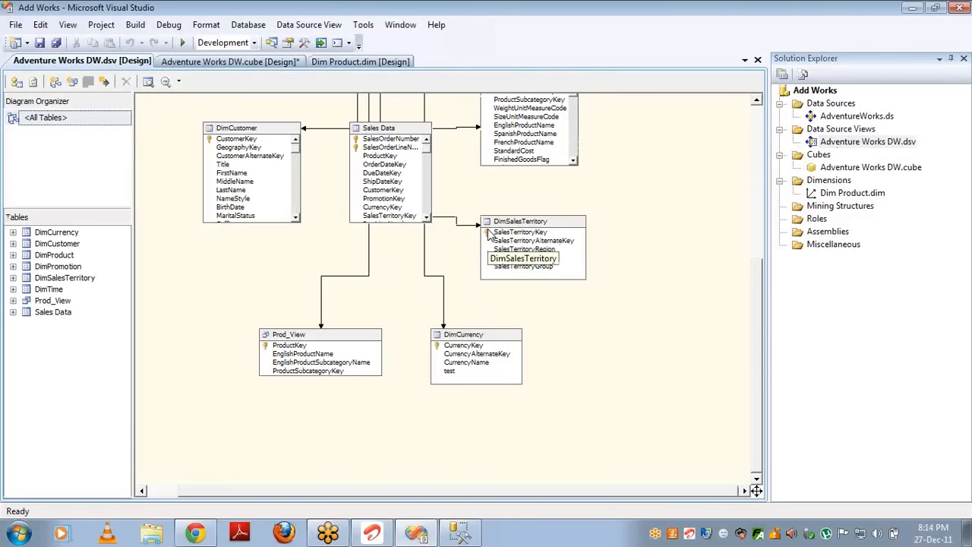
pyautogui.doubleClick(828, 167)
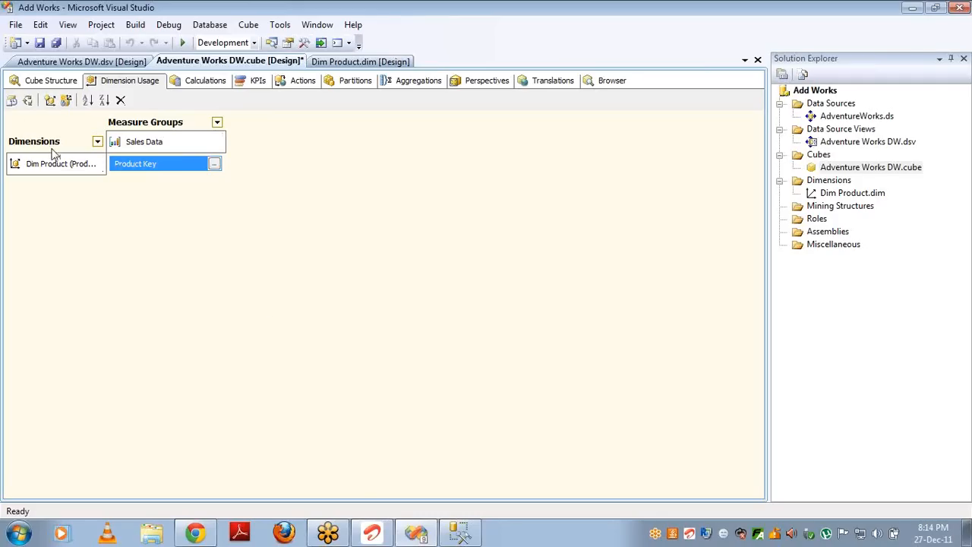
pyautogui.click(27, 100)
# Step: Build, deploy and fully process the Adventure Works DW cube, then switch to its Browser view
pyautogui.press('Return')
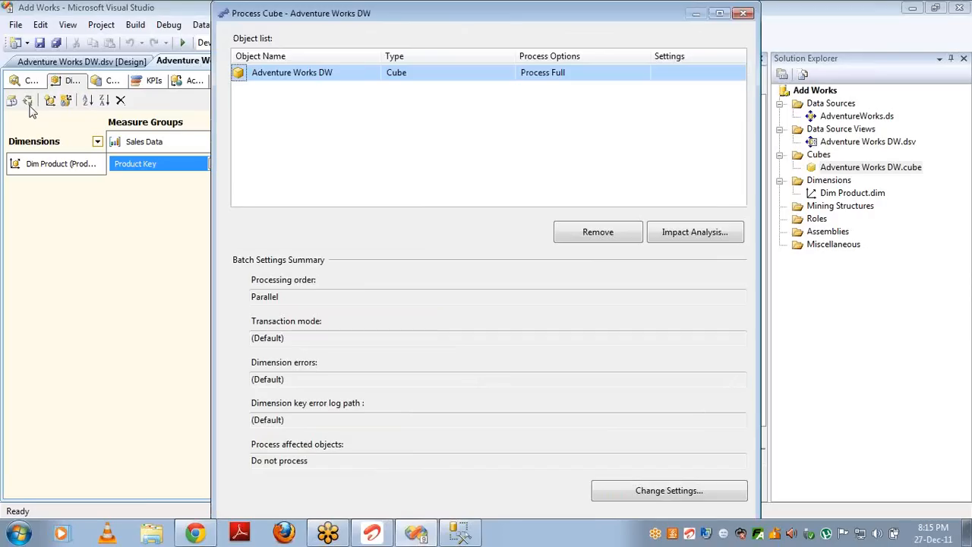
pyautogui.press('Return')
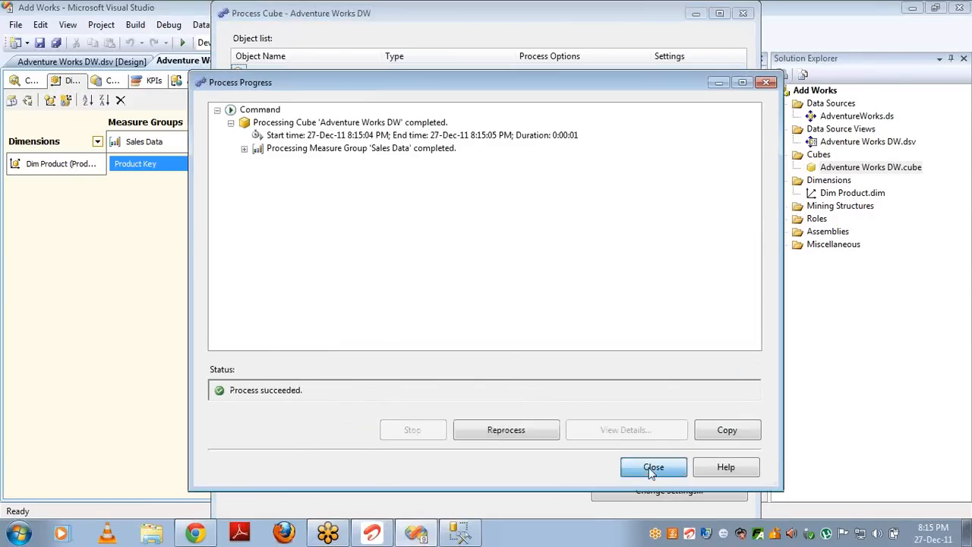
pyautogui.click(651, 470)
pyautogui.click(743, 13)
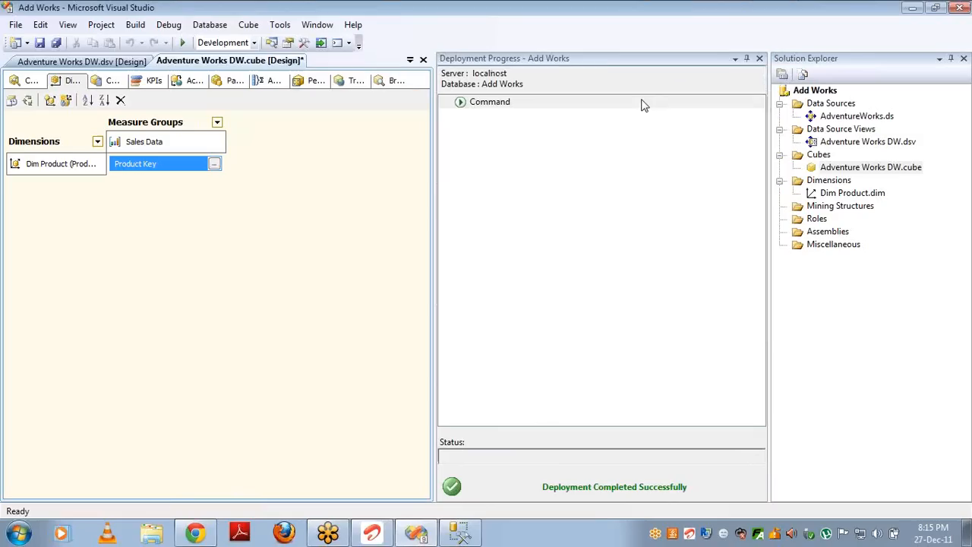
pyautogui.click(747, 59)
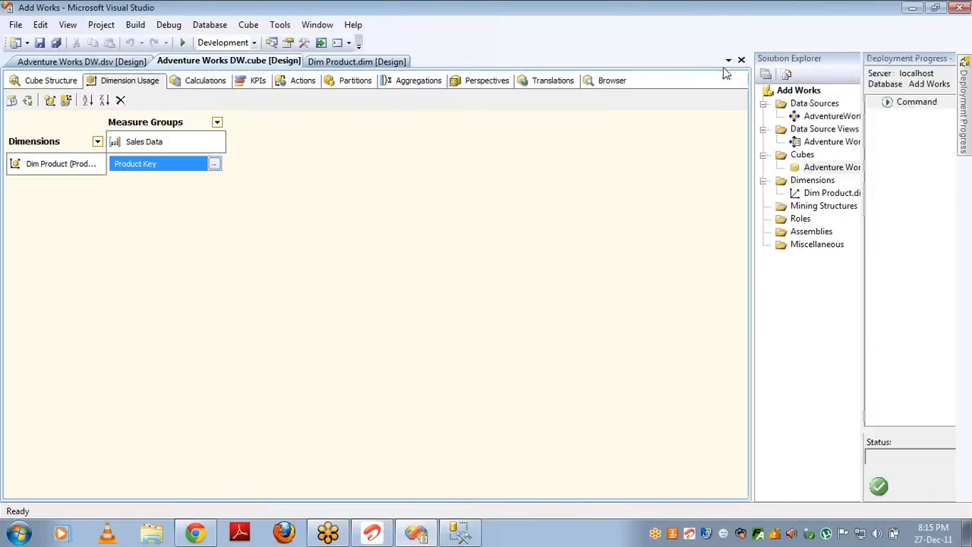
pyautogui.click(609, 81)
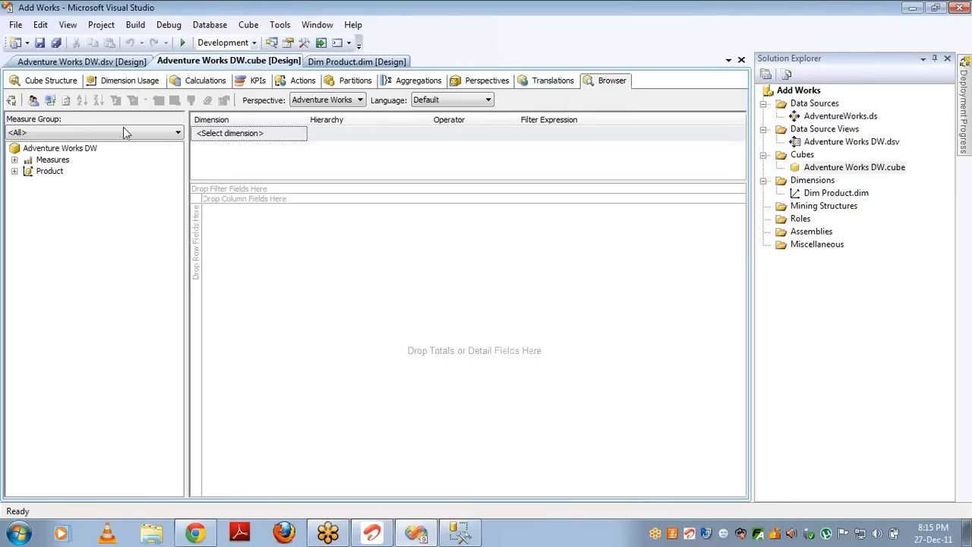
# Step: Show Sales Amount in the grid with Color on rows, broken down by English Product Name
pyautogui.click(14, 161)
pyautogui.click(28, 172)
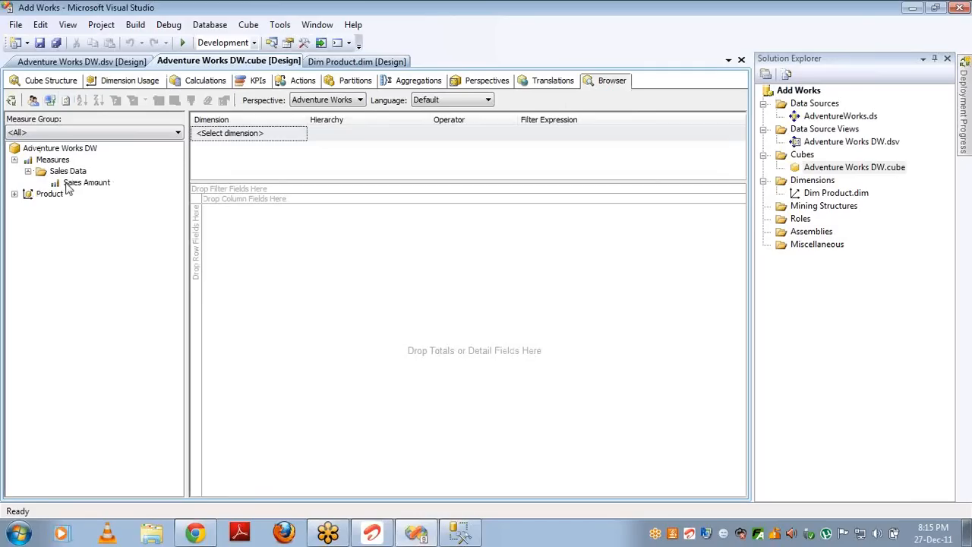
pyautogui.moveTo(68, 184); pyautogui.dragTo(299, 264)
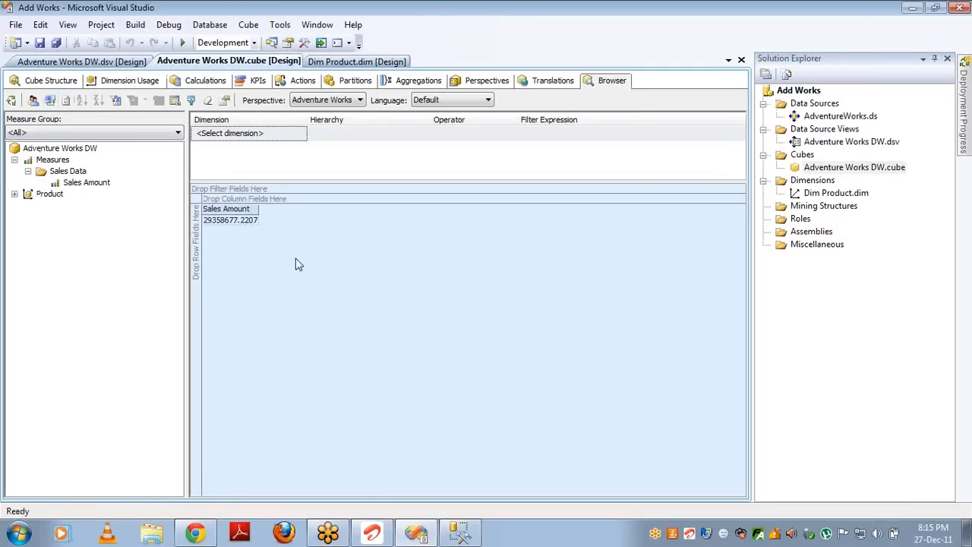
pyautogui.click(14, 195)
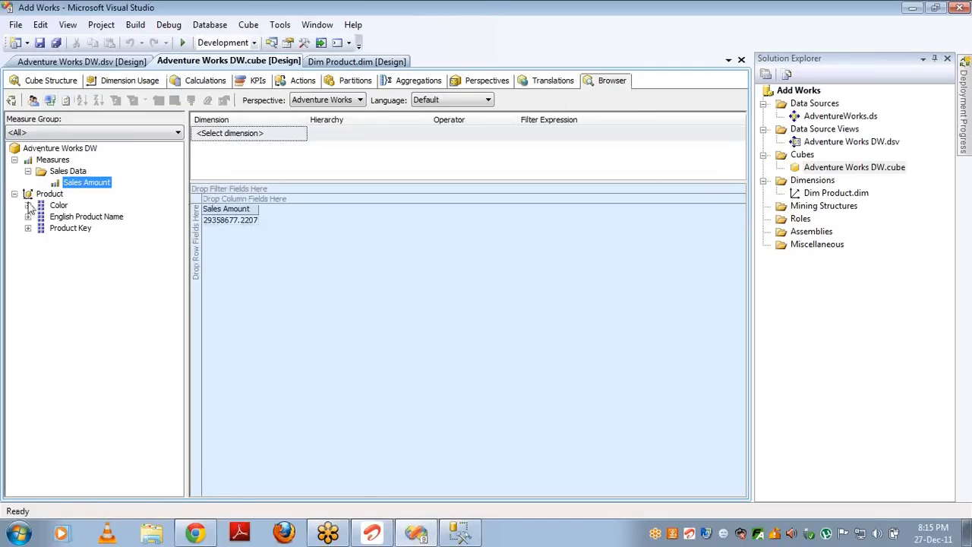
pyautogui.moveTo(59, 207); pyautogui.dragTo(202, 262)
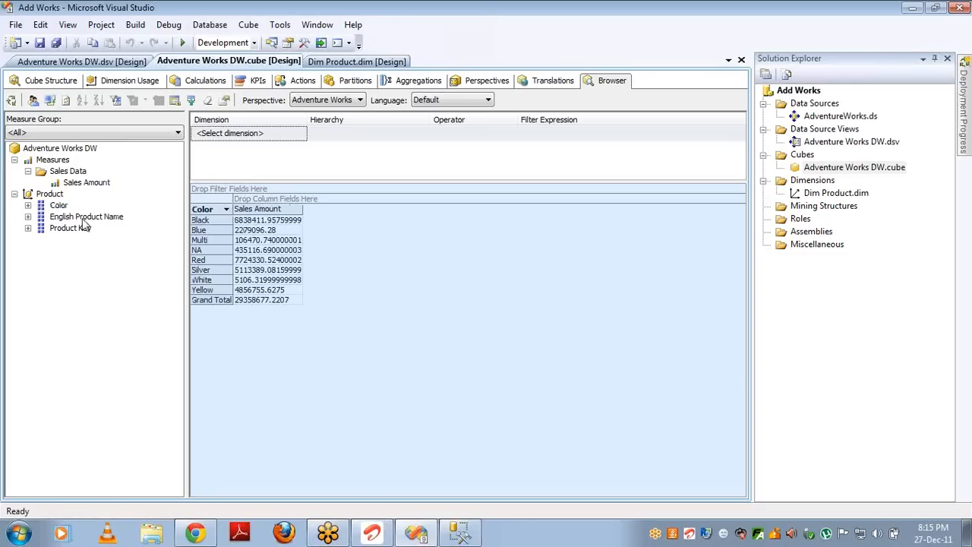
pyautogui.moveTo(84, 221); pyautogui.dragTo(238, 246)
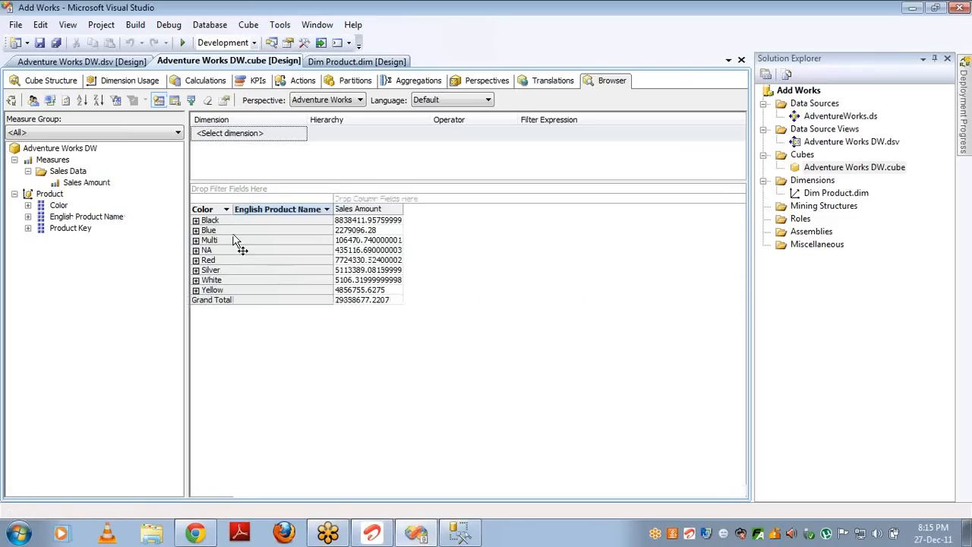
# Step: Expand the Black and Blue colour rows, then move English Product Name ahead of Color
pyautogui.click(195, 222)
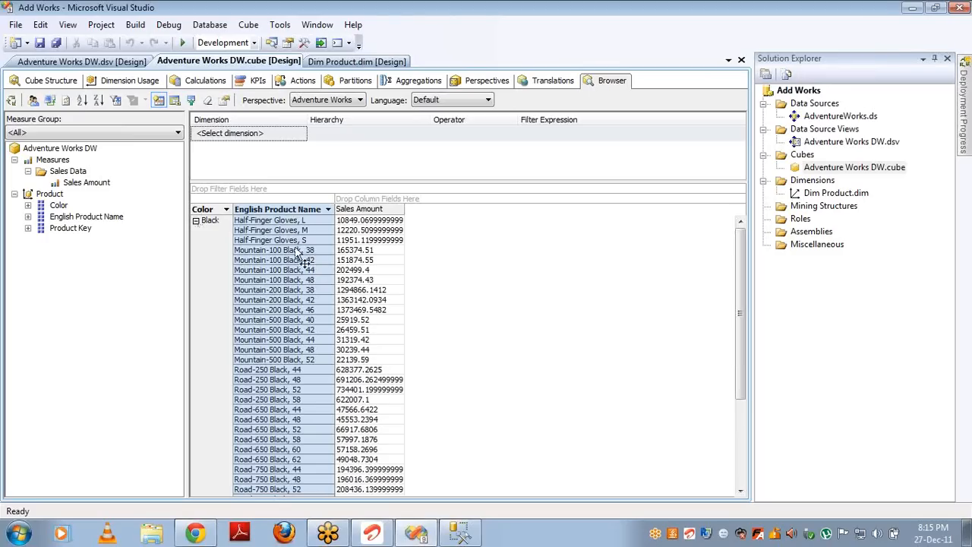
pyautogui.click(195, 221)
pyautogui.click(196, 231)
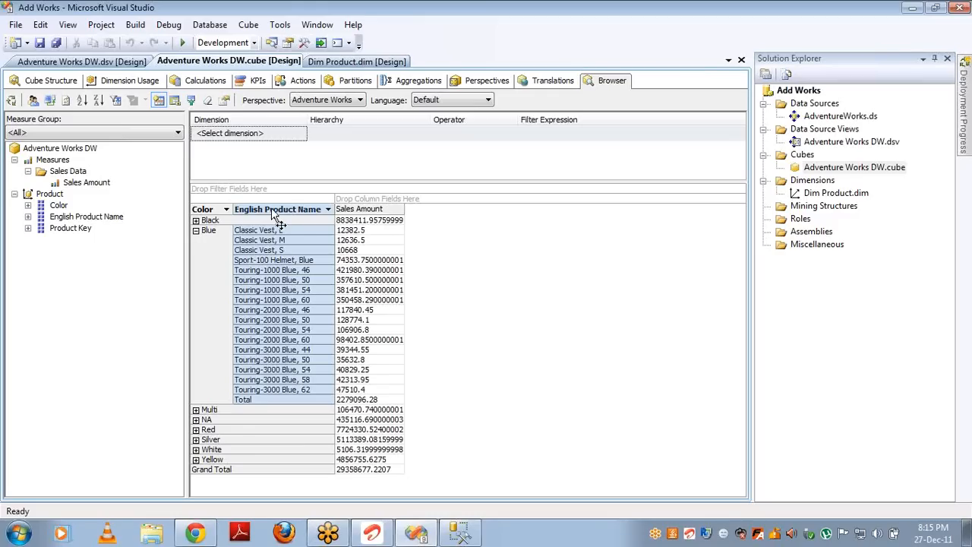
pyautogui.moveTo(278, 211); pyautogui.dragTo(198, 222)
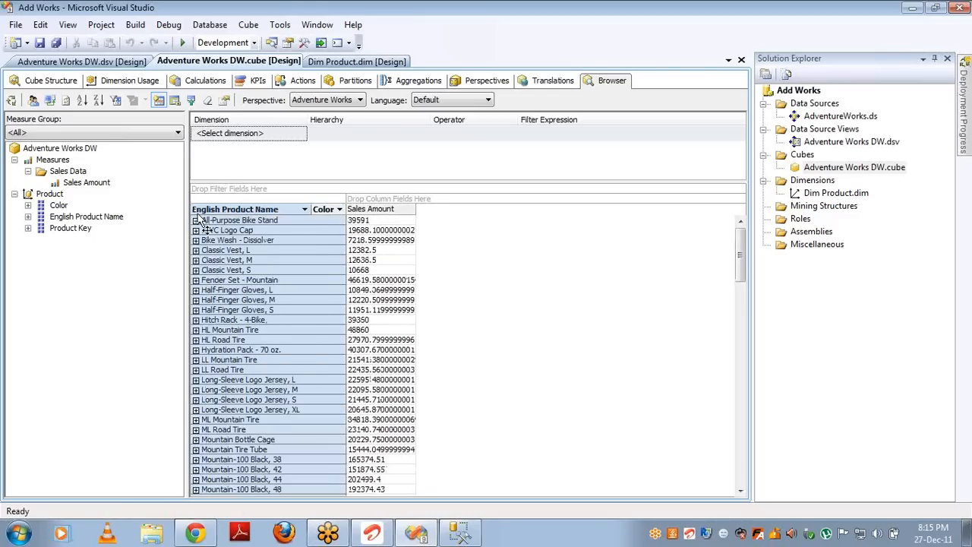
# Step: Expand the first six products, All-Purpose Bike Stand through Classic Vest, S, to show their colours
pyautogui.click(196, 221)
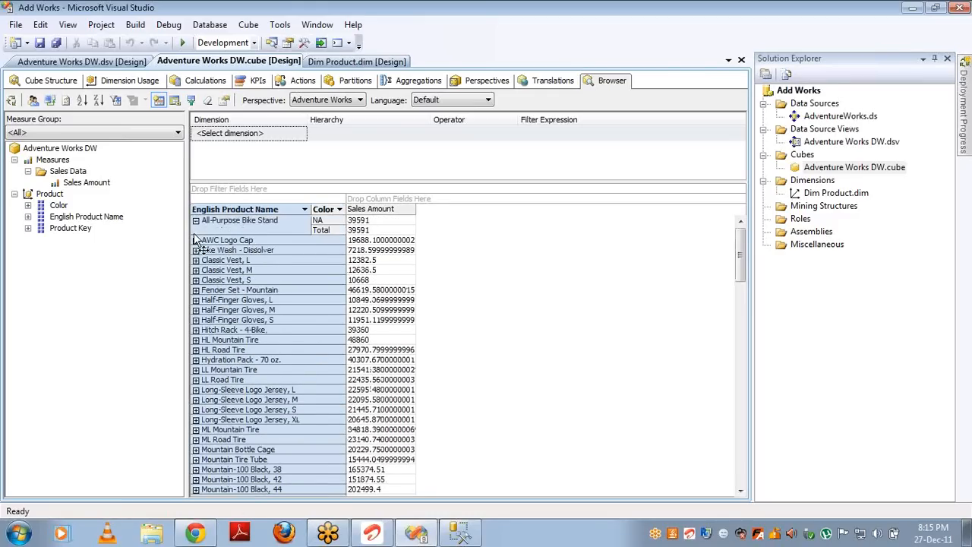
pyautogui.click(196, 240)
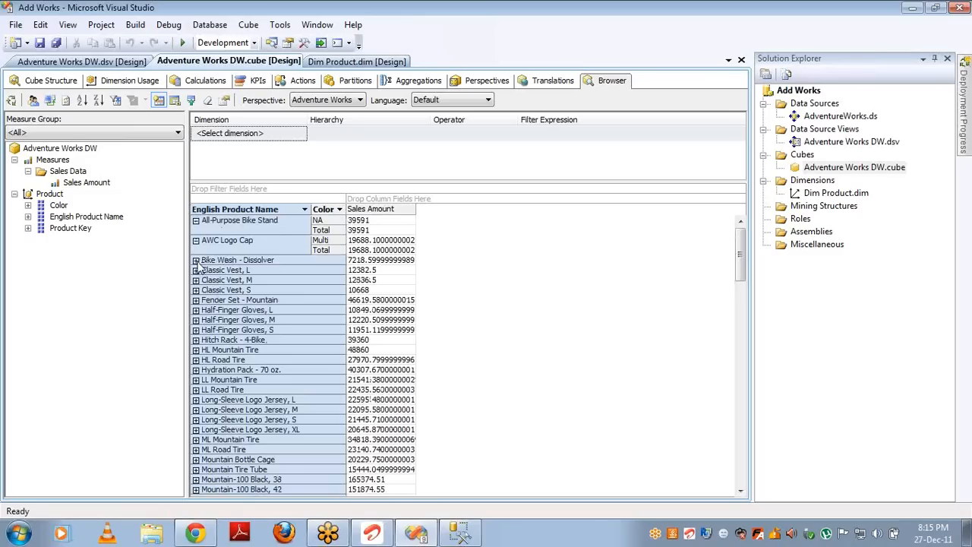
pyautogui.click(196, 260)
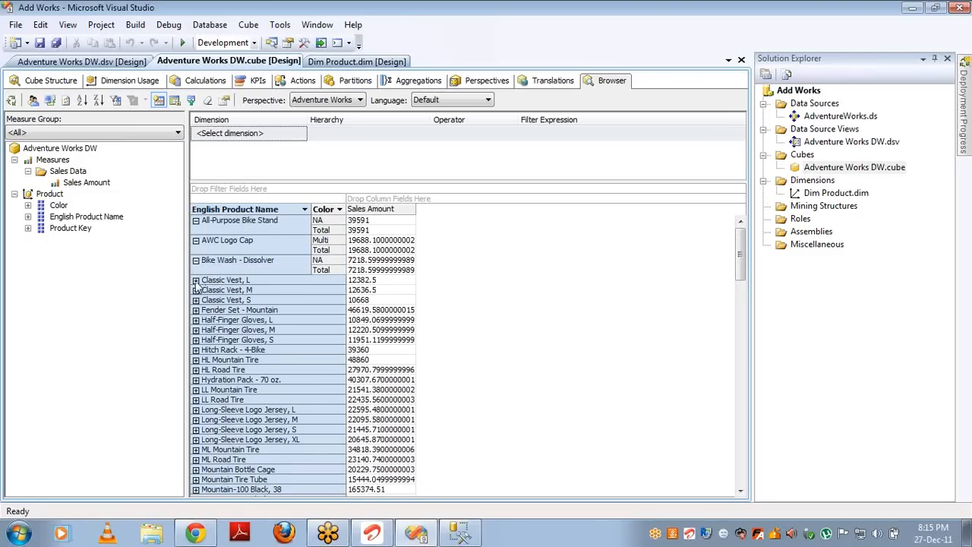
pyautogui.click(196, 281)
pyautogui.click(196, 302)
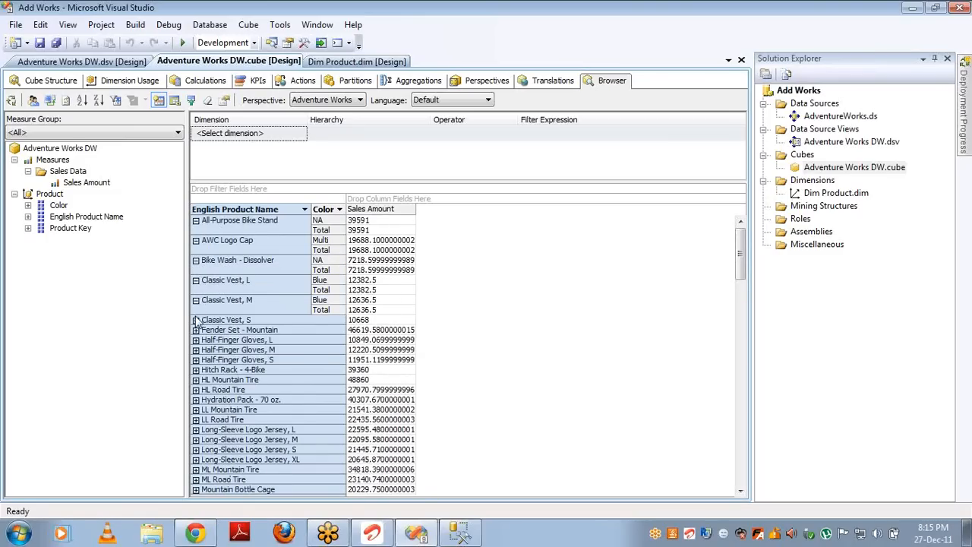
pyautogui.click(196, 321)
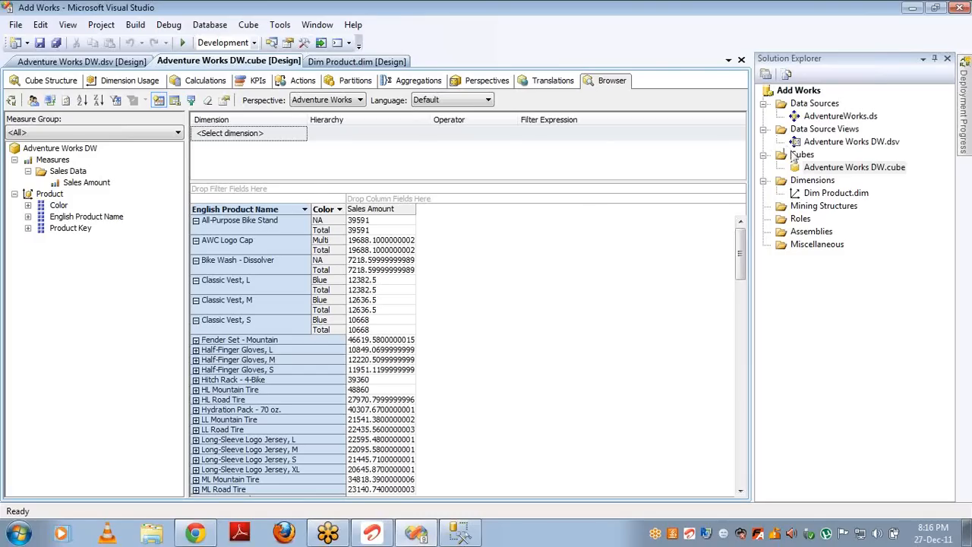
# Step: Open the Dim Product dimension designer and select the DimProduct source table
pyautogui.doubleClick(812, 193)
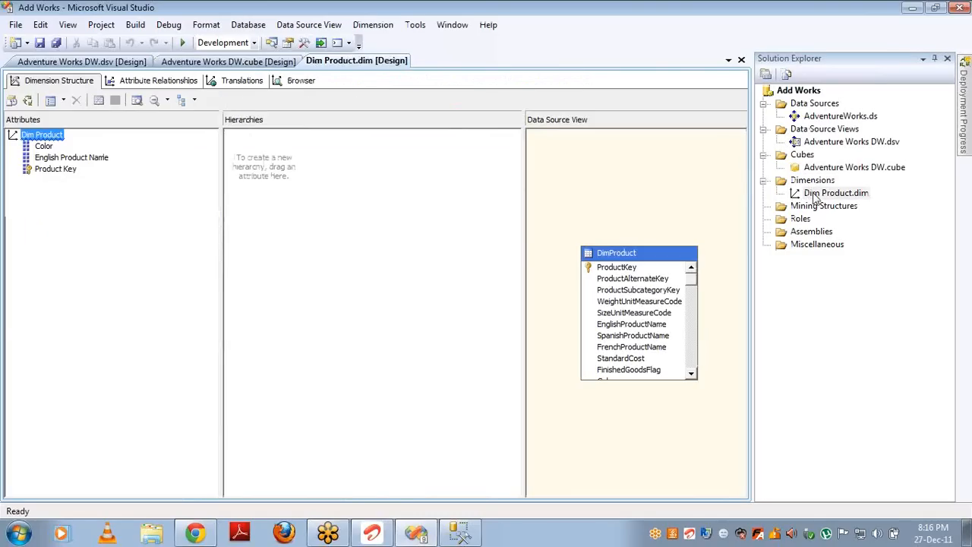
pyautogui.doubleClick(689, 354)
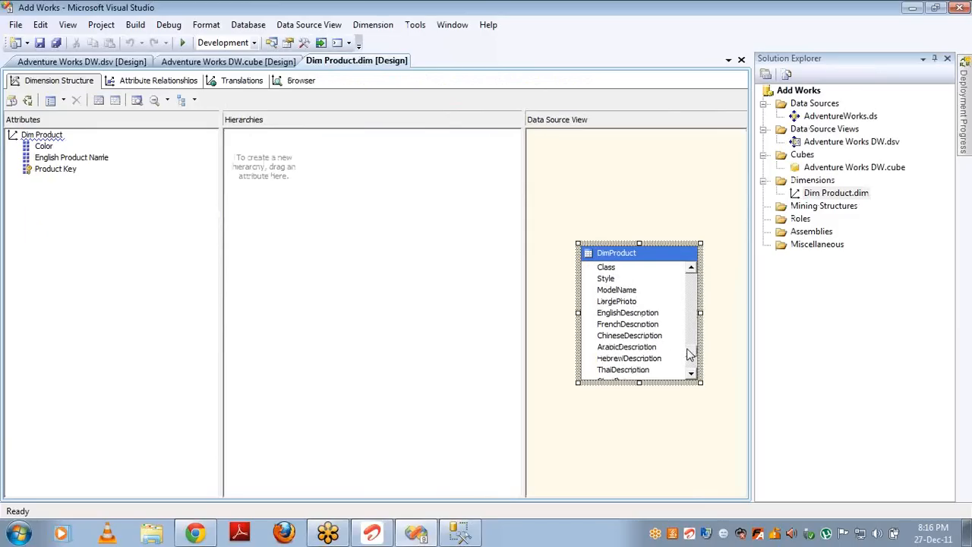
pyautogui.click(691, 269)
pyautogui.click(691, 269)
pyautogui.click(690, 269)
pyautogui.click(690, 269)
pyautogui.click(690, 268)
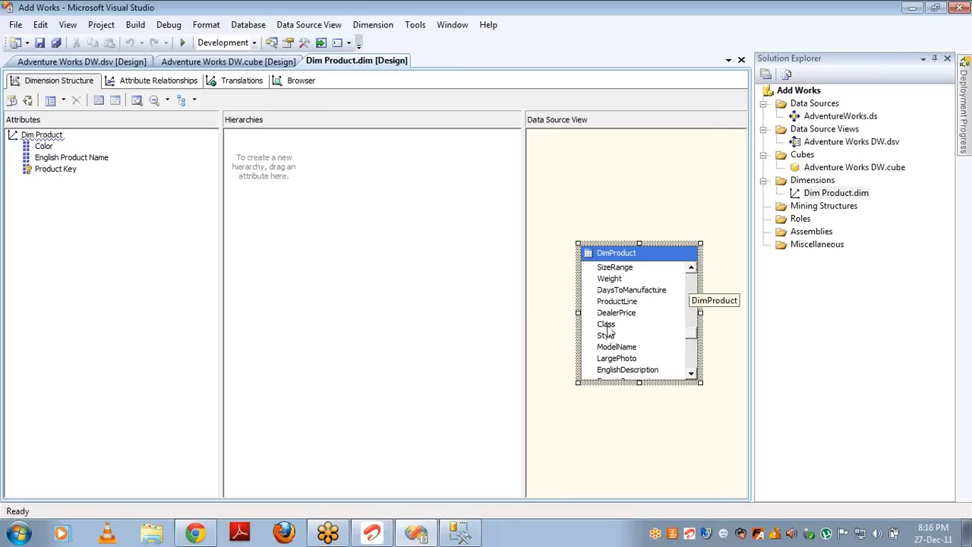
# Step: Add Class and ModelName as Dim Product attributes, then reopen the Adventure Works DW cube
pyautogui.moveTo(606, 325); pyautogui.dragTo(141, 206)
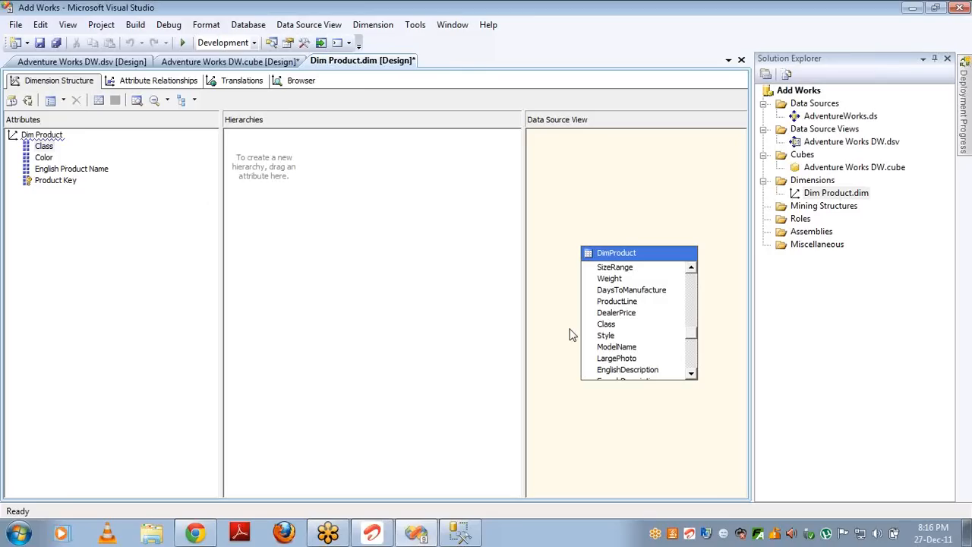
pyautogui.moveTo(600, 337); pyautogui.dragTo(122, 202)
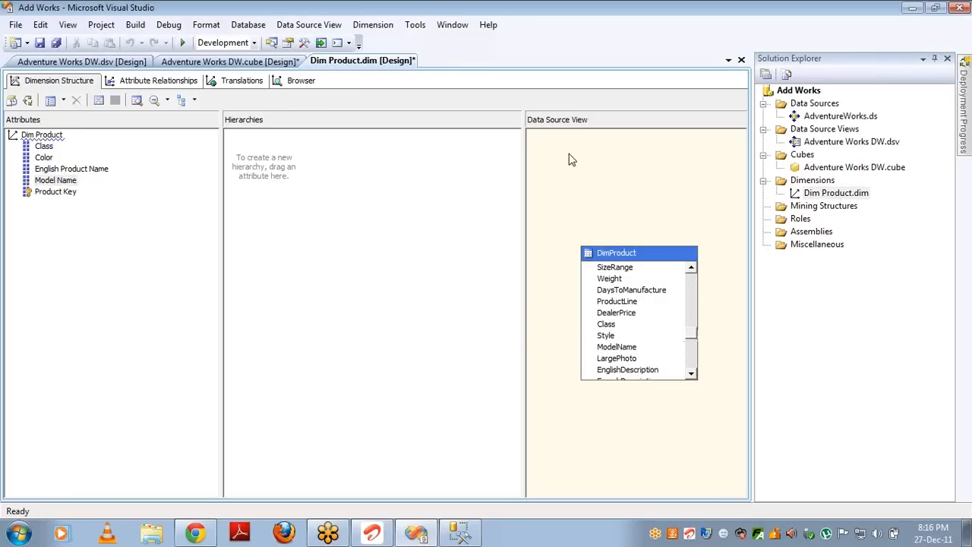
pyautogui.doubleClick(840, 169)
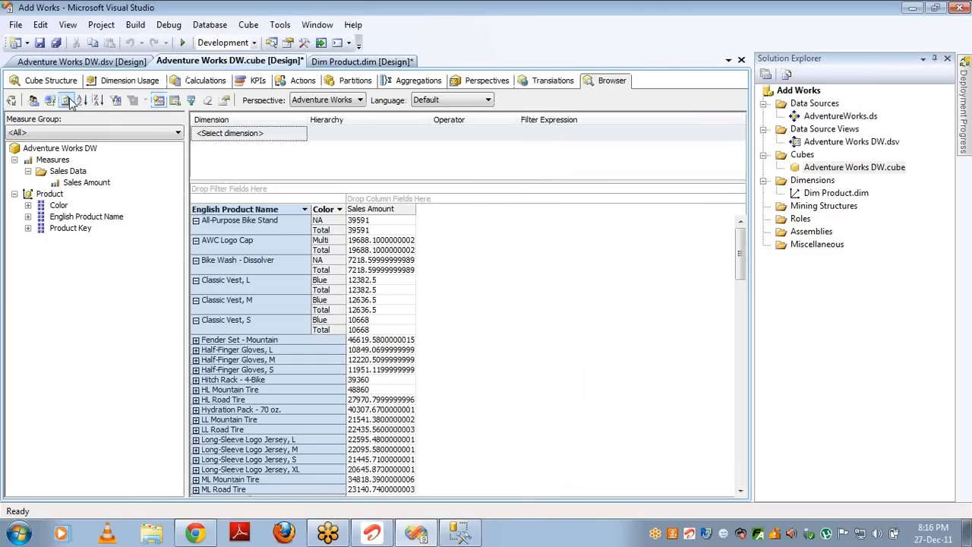
# Step: Build, redeploy and fully reprocess the Adventure Works DW cube, closing the progress windows afterwards
pyautogui.click(11, 104)
pyautogui.press('Return')
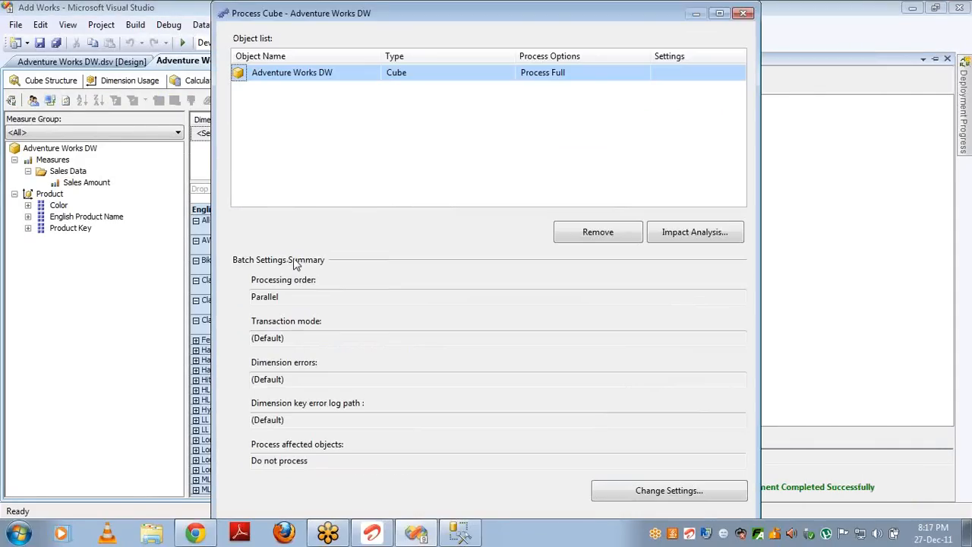
pyautogui.press('Return')
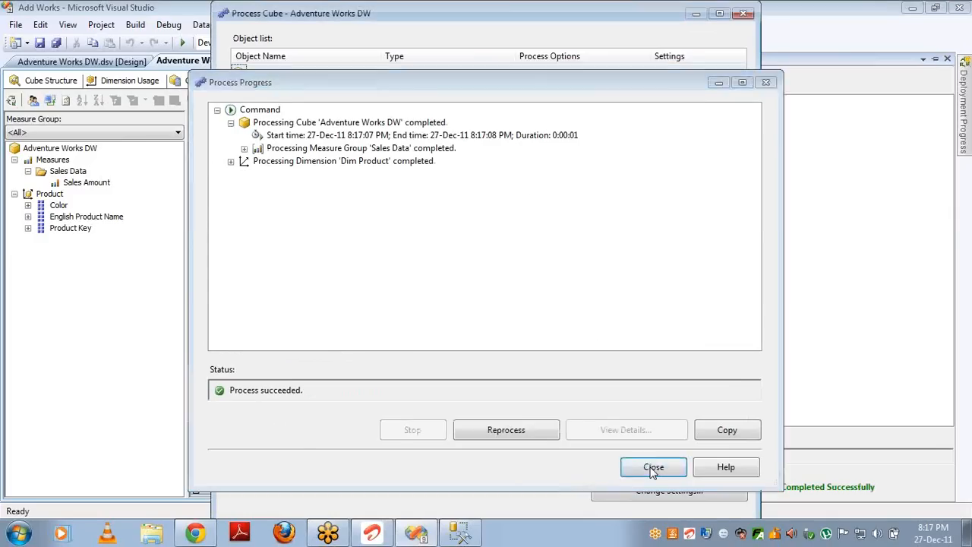
pyautogui.click(653, 468)
pyautogui.click(744, 15)
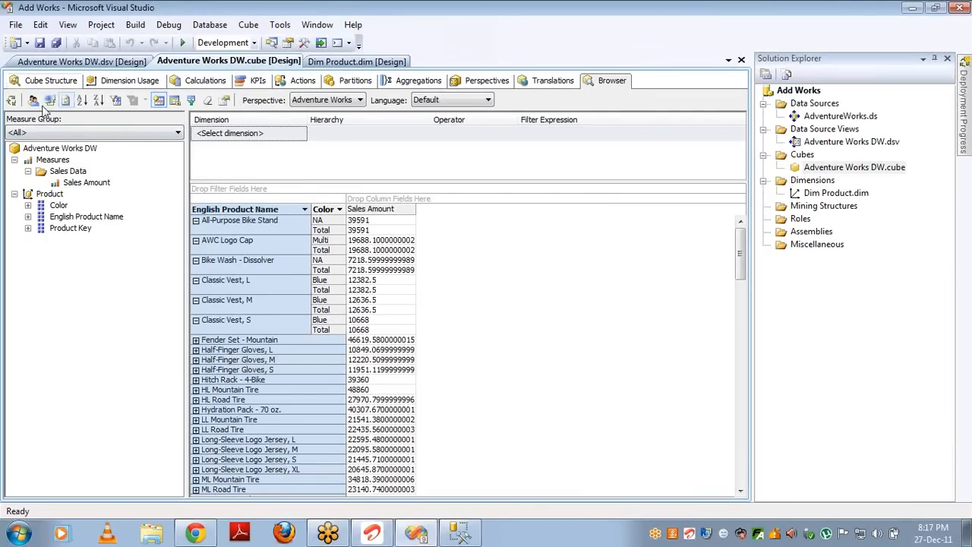
# Step: Reconnect the browser, place Model Name across the columns, and remove English Product Name
pyautogui.click(66, 101)
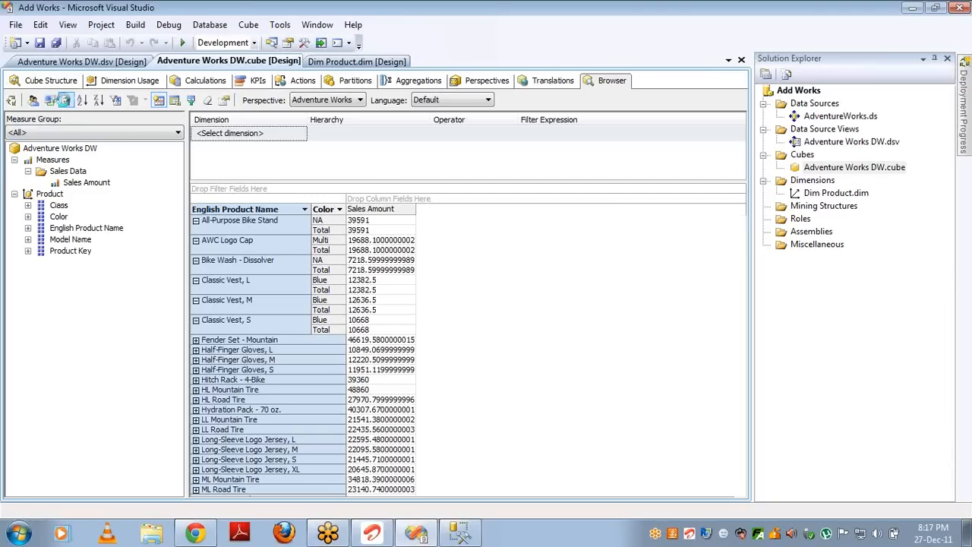
pyautogui.click(49, 101)
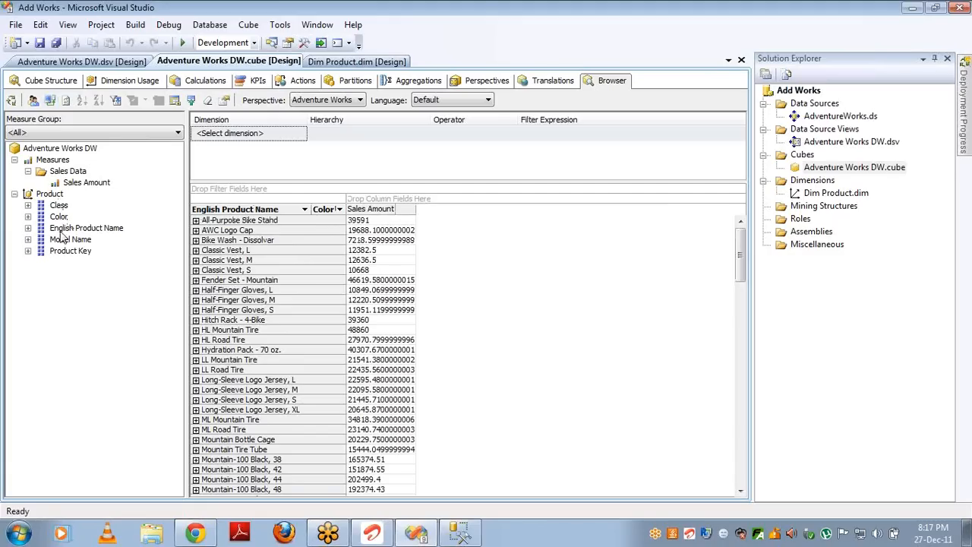
pyautogui.moveTo(70, 240); pyautogui.dragTo(373, 202)
pyautogui.moveTo(272, 233); pyautogui.dragTo(166, 260)
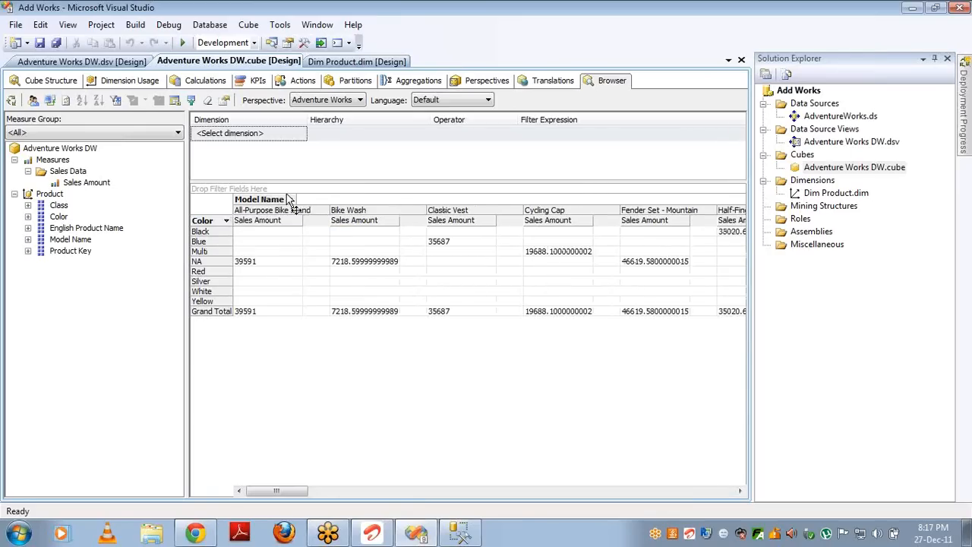
# Step: Replace Model Name with Class on the rows against Color columns
pyautogui.moveTo(277, 202); pyautogui.dragTo(318, 218)
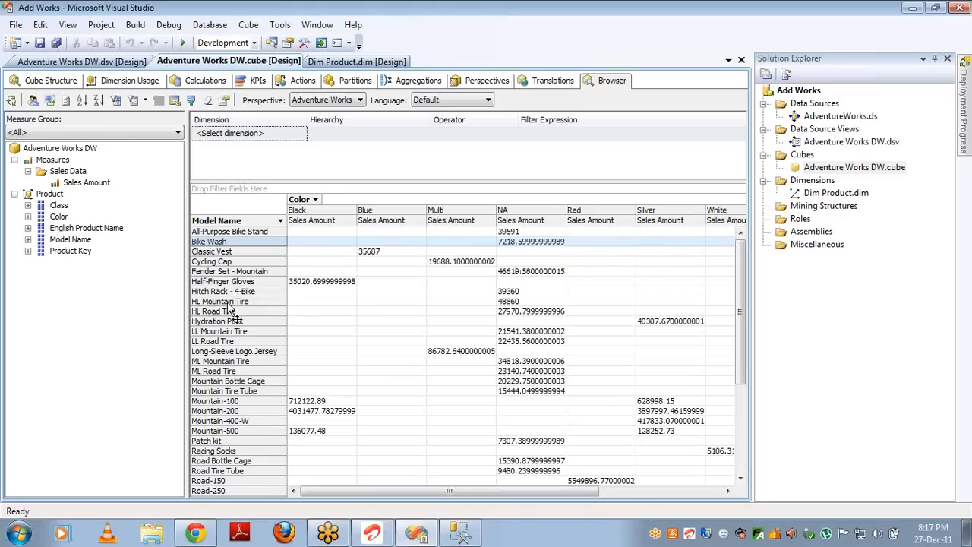
pyautogui.click(237, 222)
pyautogui.moveTo(237, 225); pyautogui.dragTo(133, 232)
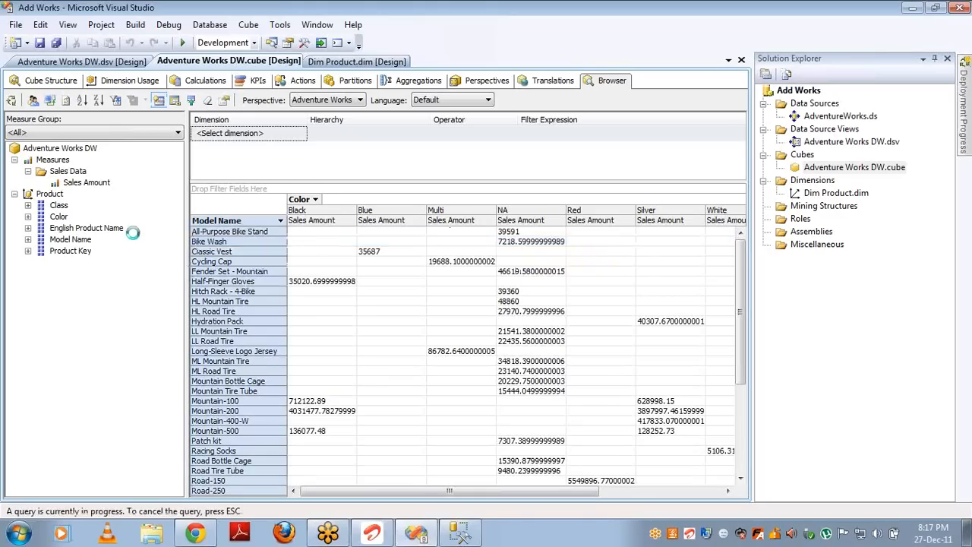
pyautogui.moveTo(60, 207); pyautogui.dragTo(199, 248)
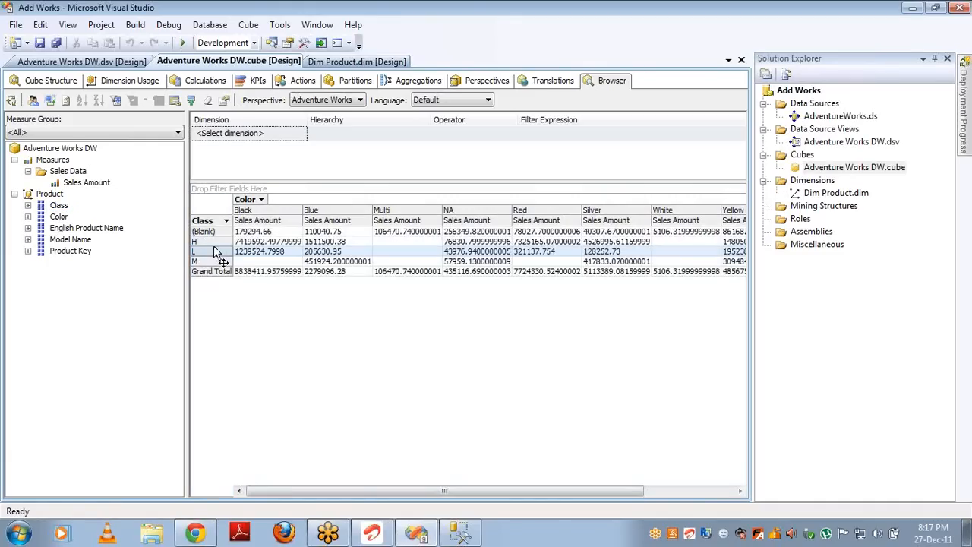
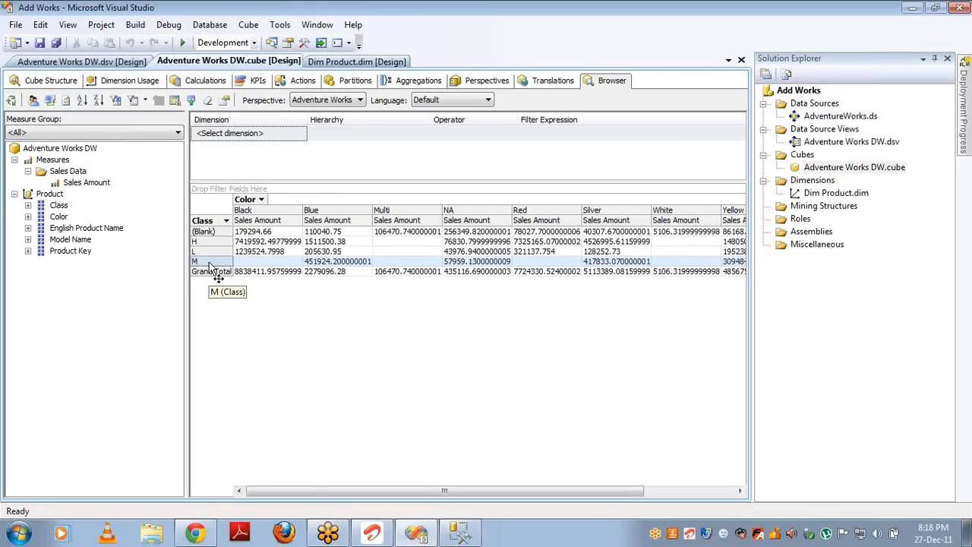
# Step: Close the Adventure Works DW cube, Dim Product dimension and Adventure Works DW DSV designer tabs
pyautogui.click(743, 60)
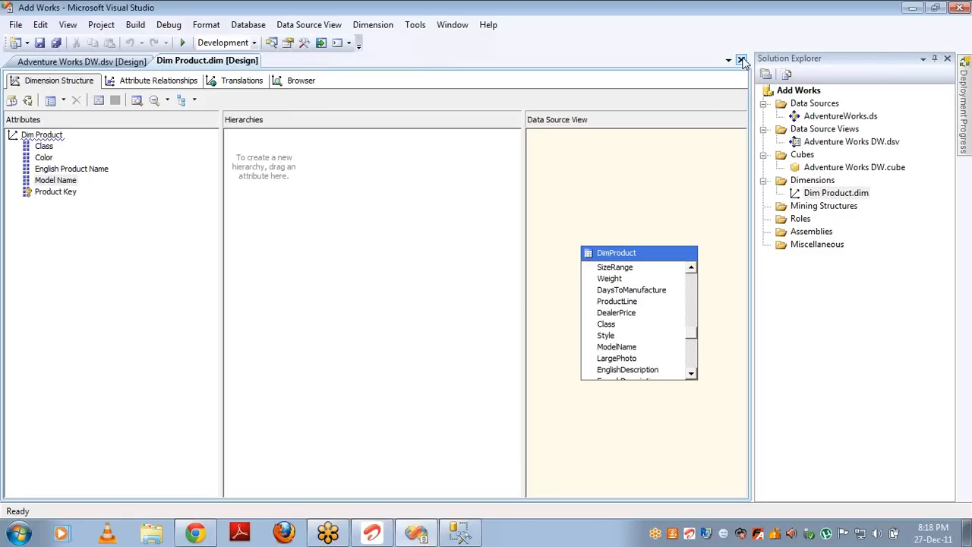
pyautogui.click(741, 60)
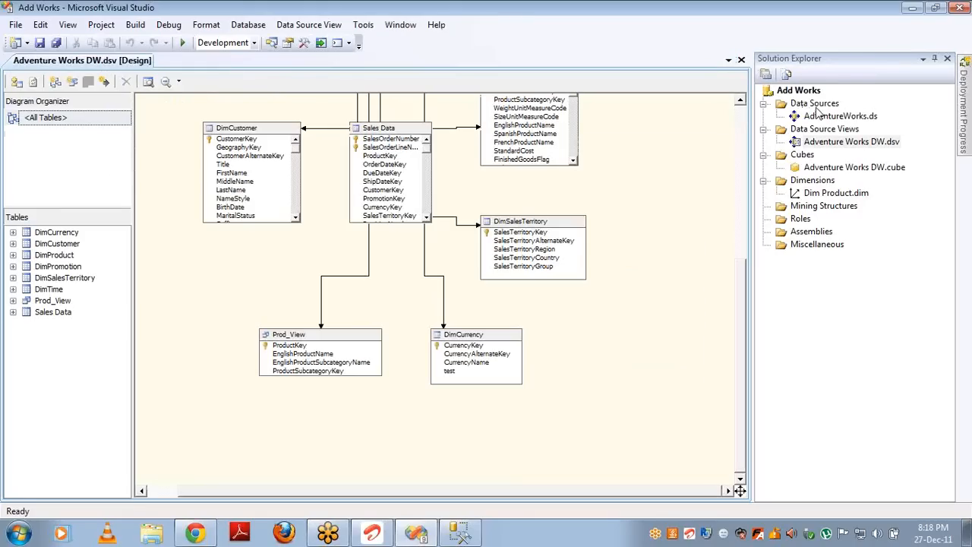
pyautogui.click(741, 61)
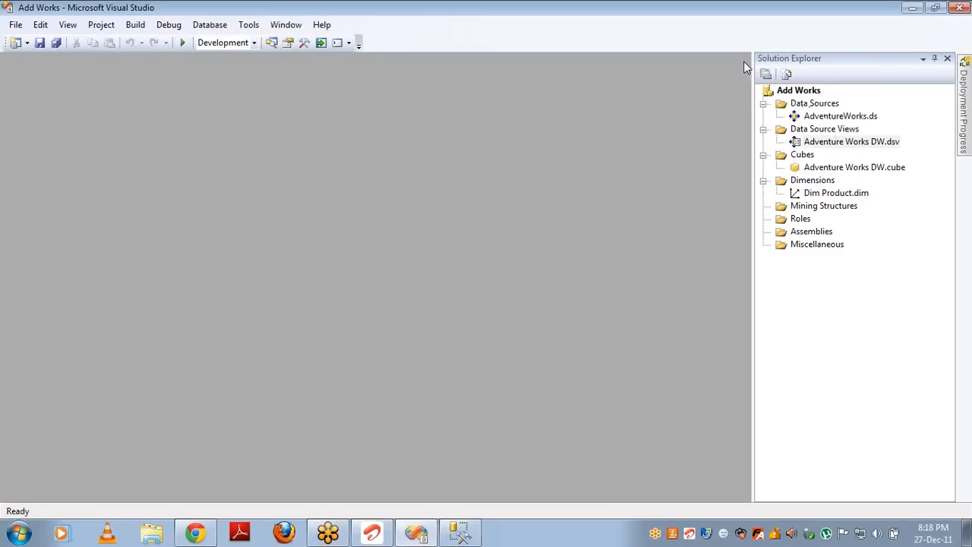
# Step: Start a new data source with a connection to the CricketTest database on server '.'
pyautogui.rightClick(821, 107)
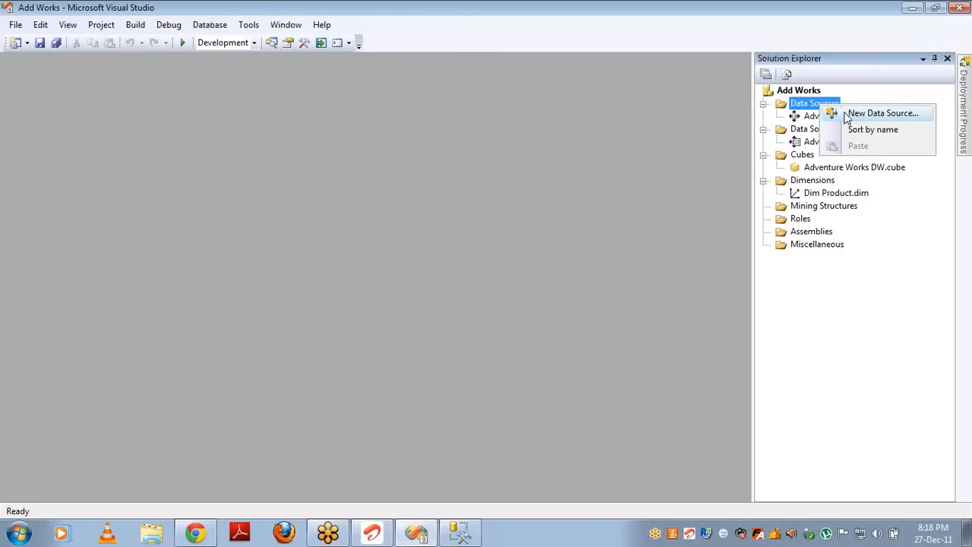
pyautogui.click(846, 116)
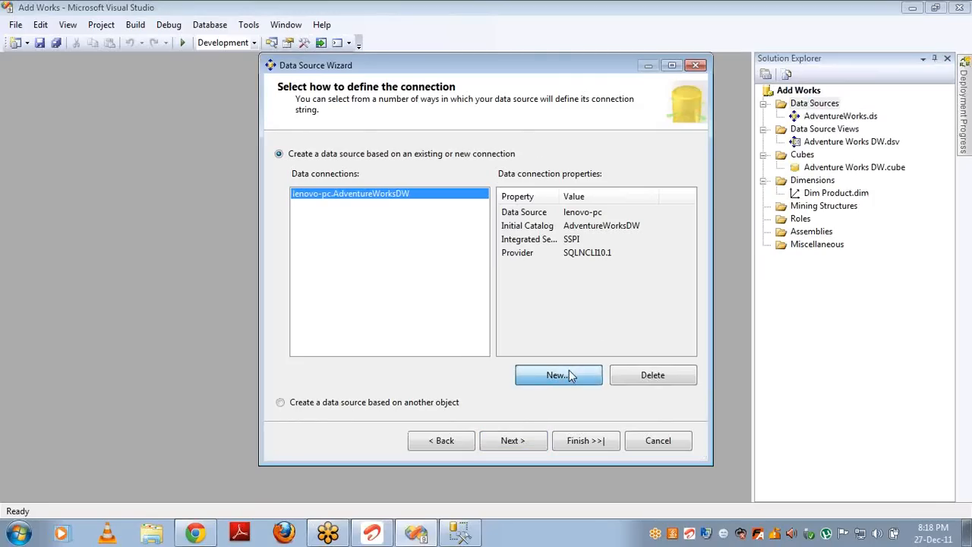
pyautogui.click(571, 376)
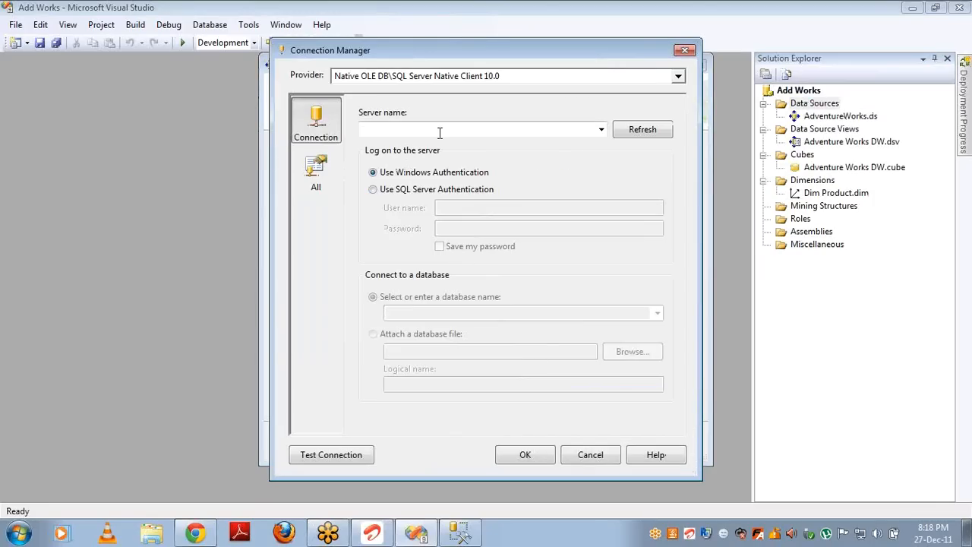
pyautogui.click(439, 133)
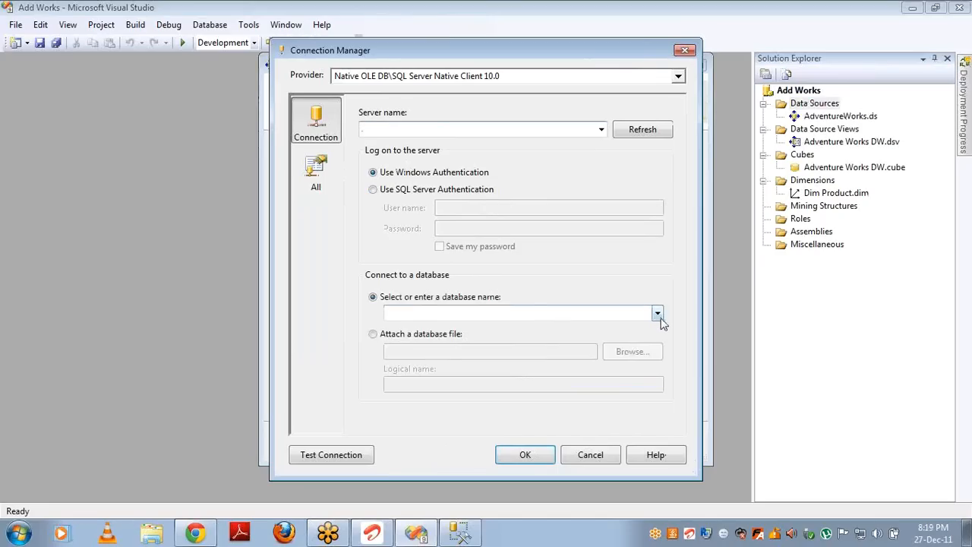
pyautogui.click(657, 314)
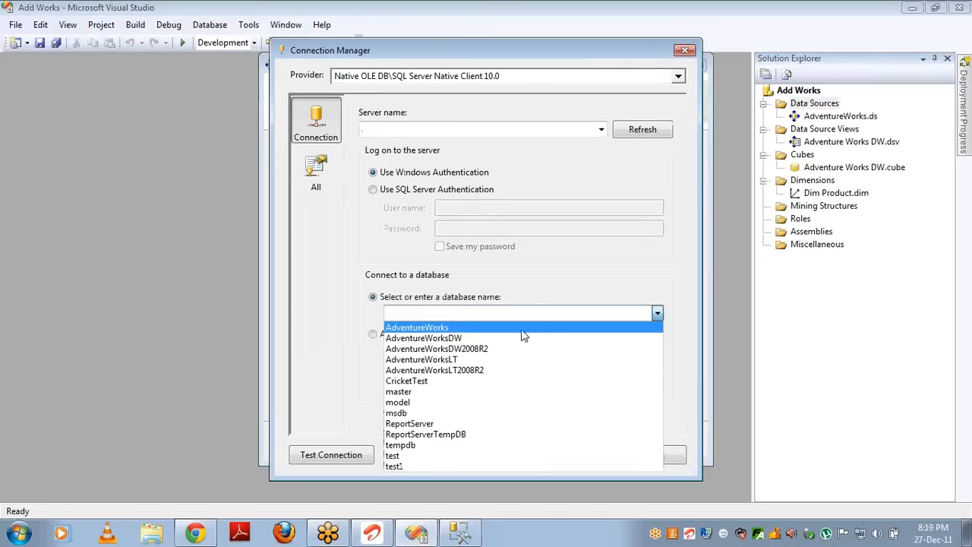
pyautogui.click(430, 382)
pyautogui.click(516, 456)
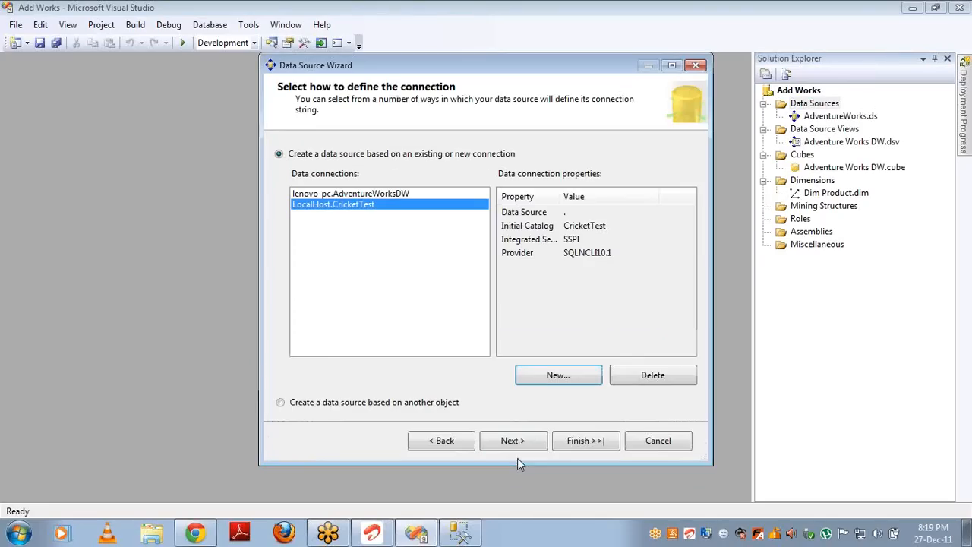
# Step: Use the service account for impersonation and name the data source Cricket
pyautogui.click(528, 445)
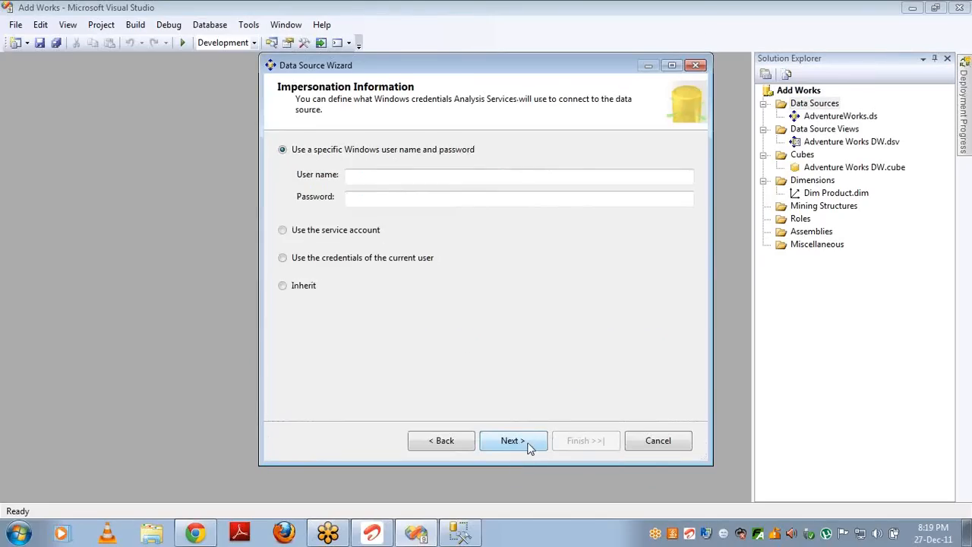
pyautogui.click(366, 231)
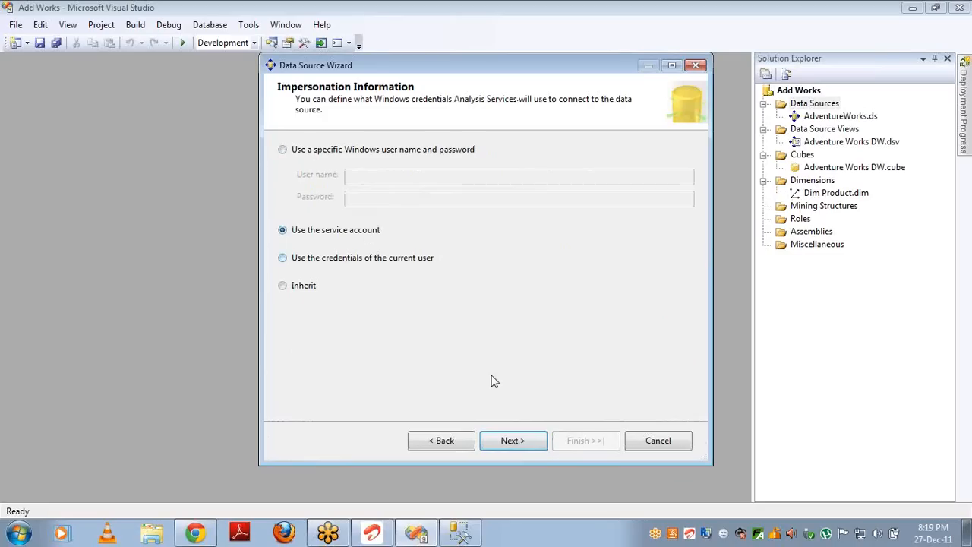
pyautogui.click(506, 442)
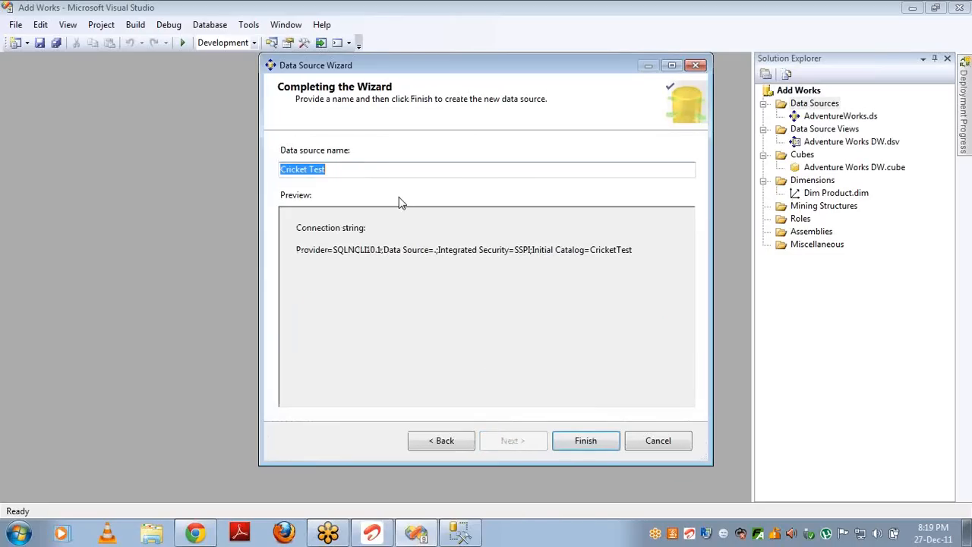
pyautogui.click(380, 171)
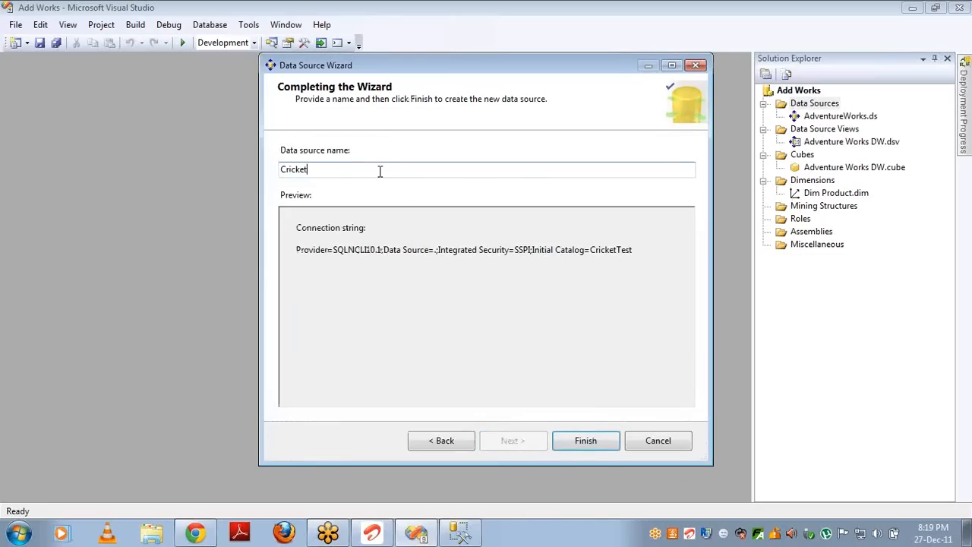
pyautogui.click(572, 444)
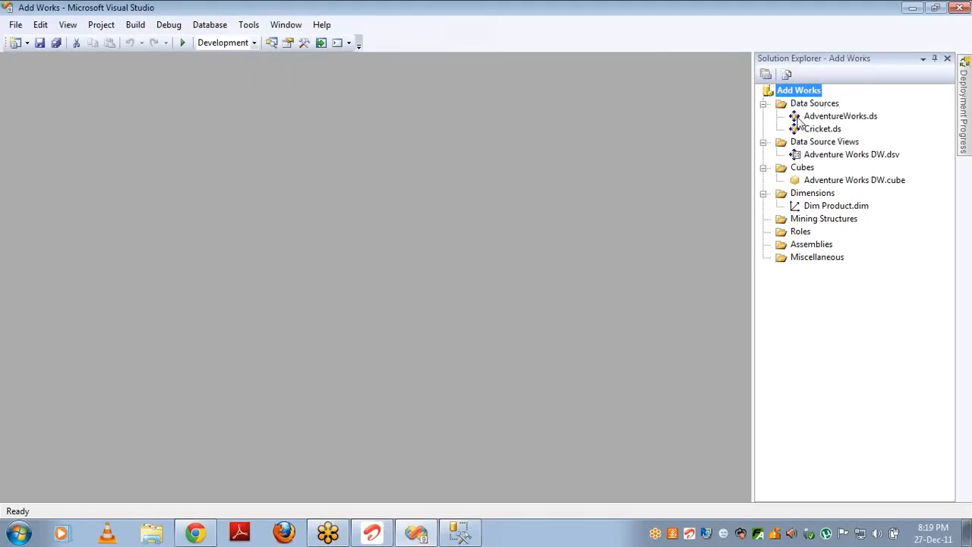
# Step: Start a new data source view based on the Cricket data source
pyautogui.rightClick(821, 142)
pyautogui.click(843, 158)
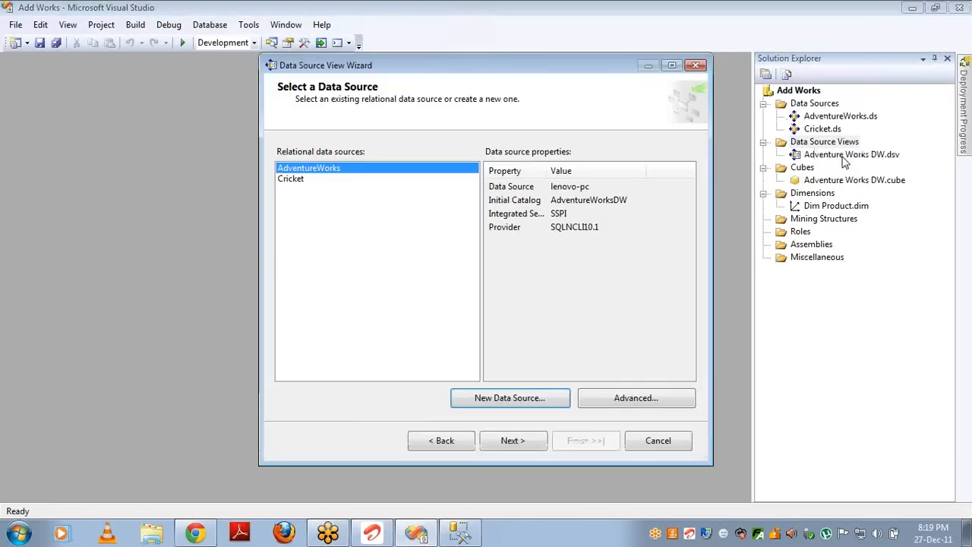
pyautogui.click(296, 181)
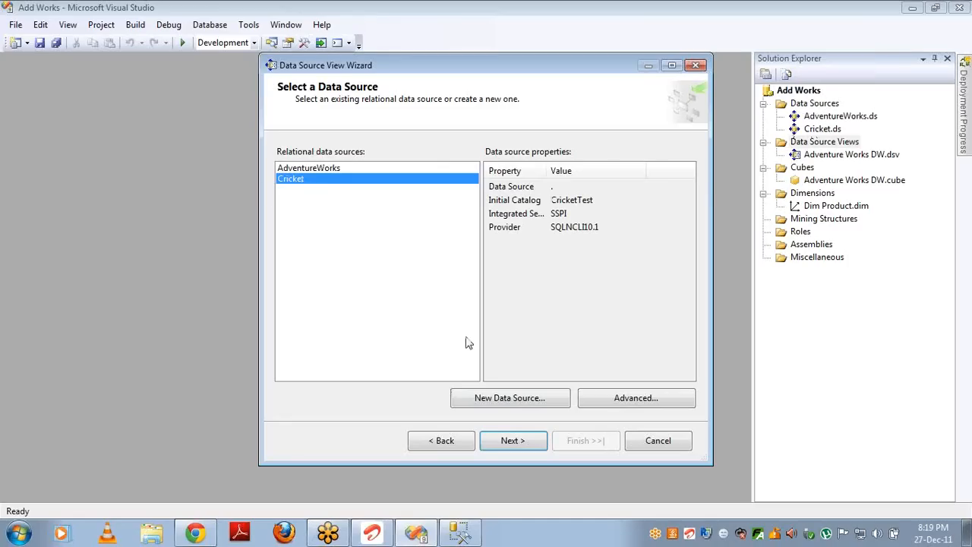
pyautogui.click(510, 446)
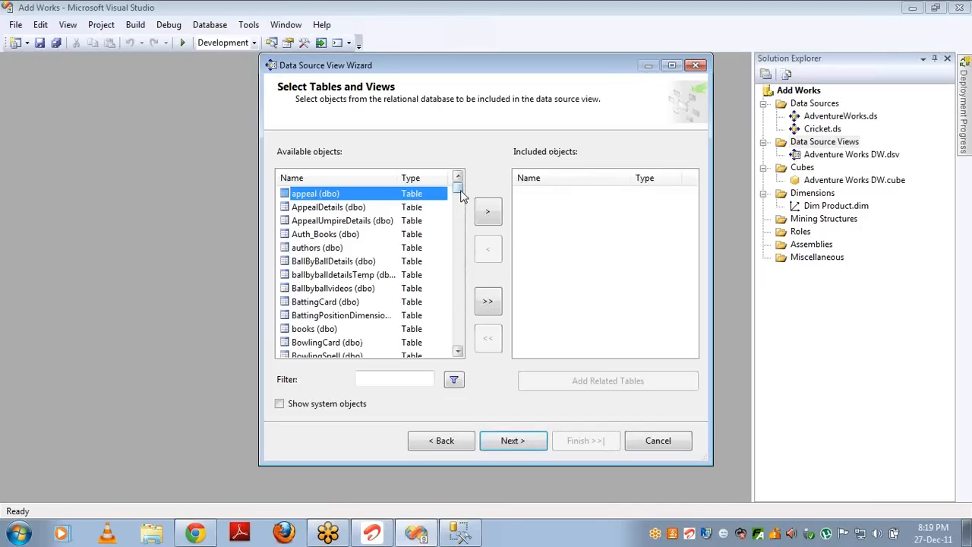
# Step: Include MatchBatsmanFact plus its related tables and finish the Cricket Test view
pyautogui.moveTo(458, 195); pyautogui.dragTo(446, 298)
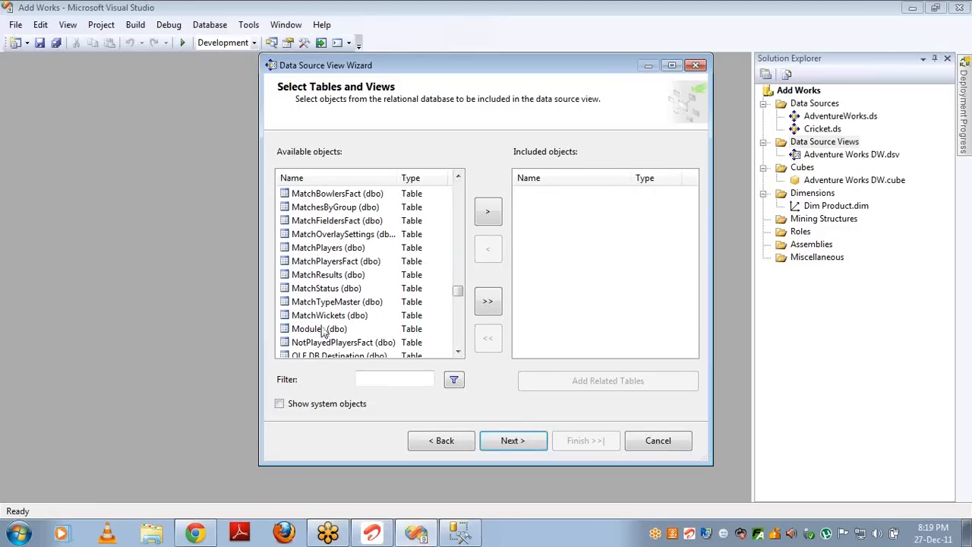
pyautogui.click(458, 178)
pyautogui.doubleClick(458, 178)
pyautogui.click(357, 222)
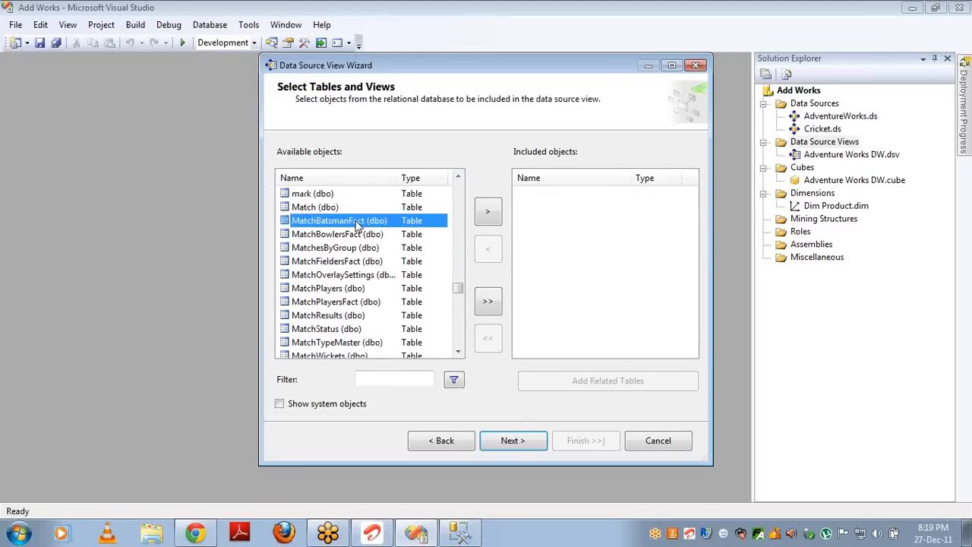
pyautogui.click(488, 211)
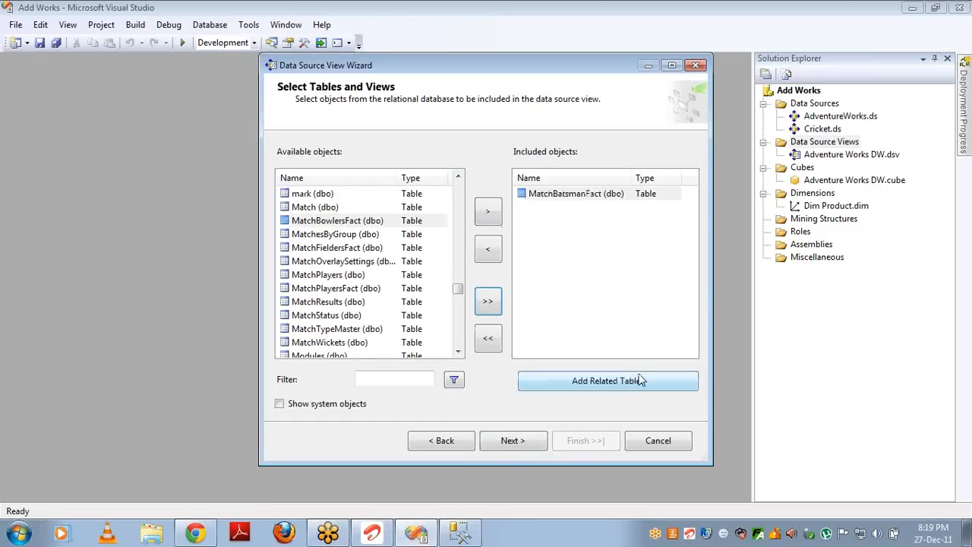
pyautogui.click(628, 387)
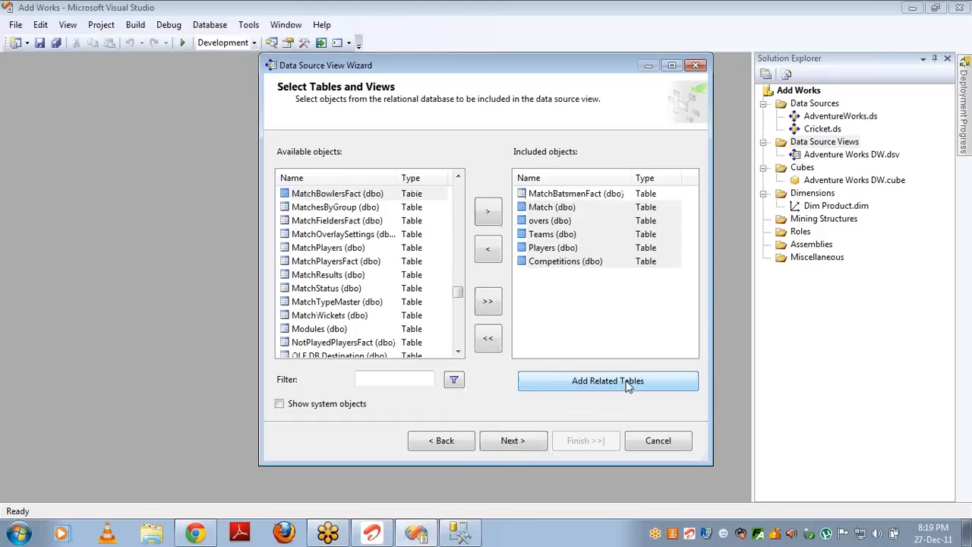
pyautogui.click(520, 443)
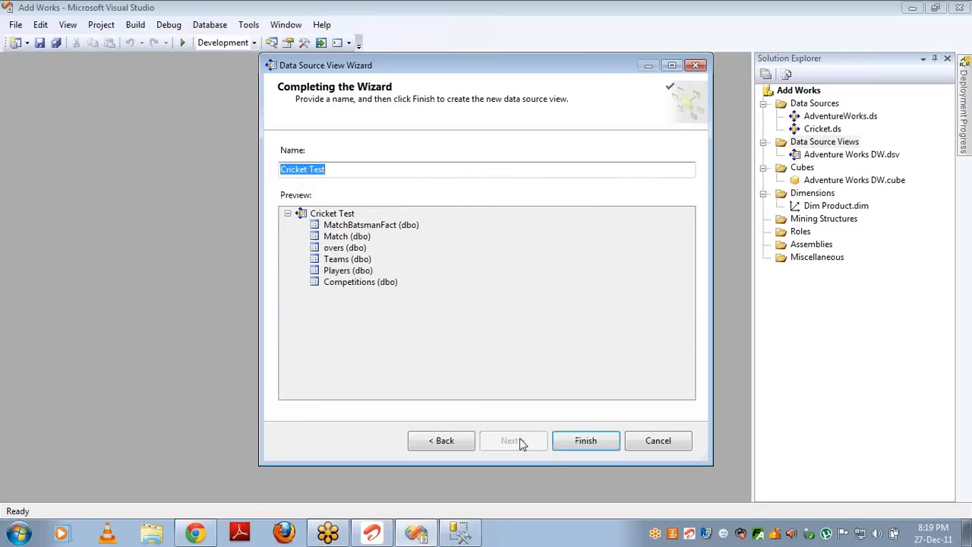
pyautogui.click(587, 442)
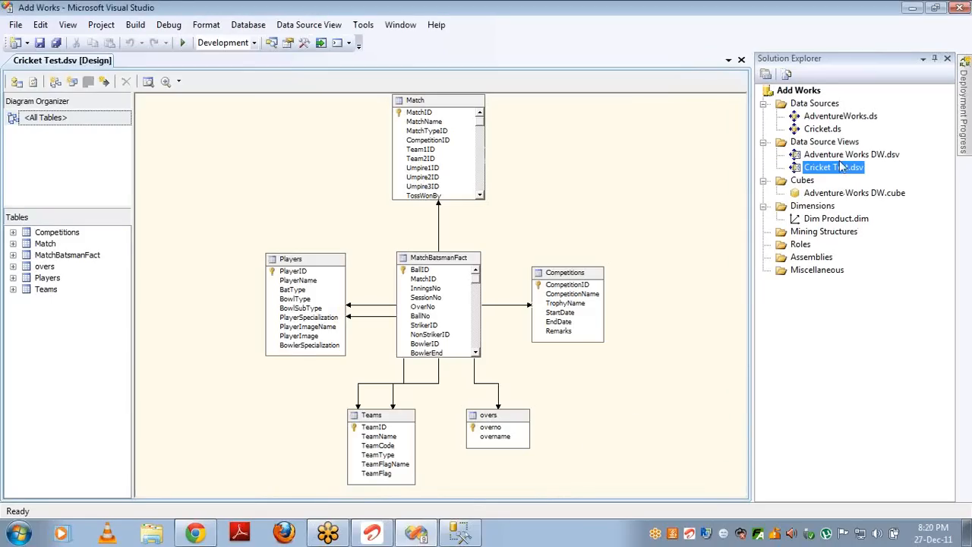
# Step: Rename Cricket Test.dsv to Cricket.dsv by deleting ' Test' from its name
pyautogui.click(836, 167)
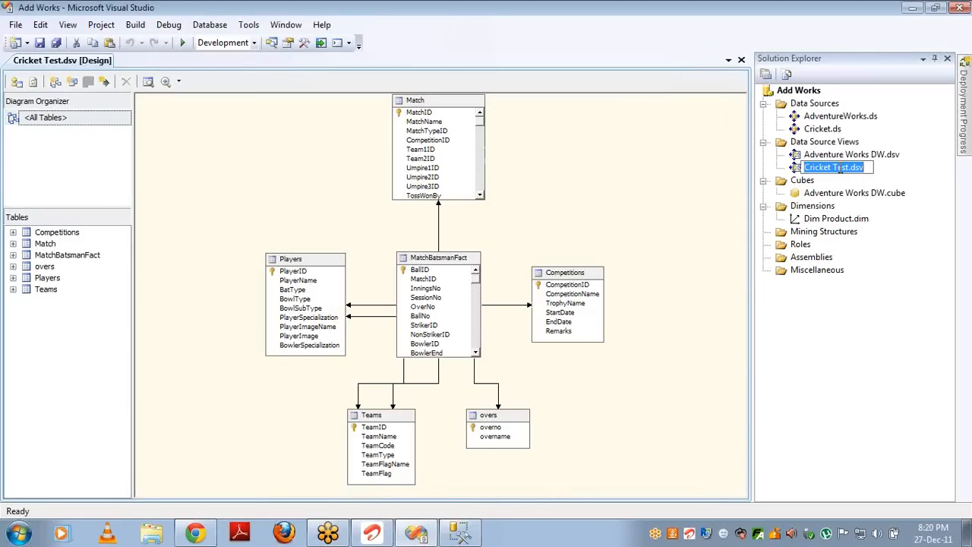
pyautogui.click(841, 169)
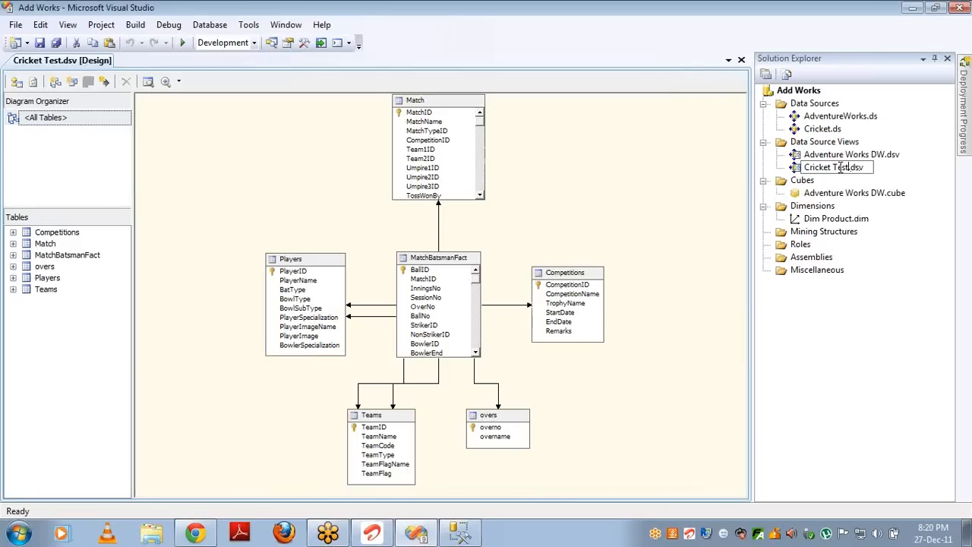
pyautogui.doubleClick(841, 168)
pyautogui.press('BackSpace')
pyautogui.press('BackSpace')
pyautogui.press('Return')
pyautogui.press('Return')
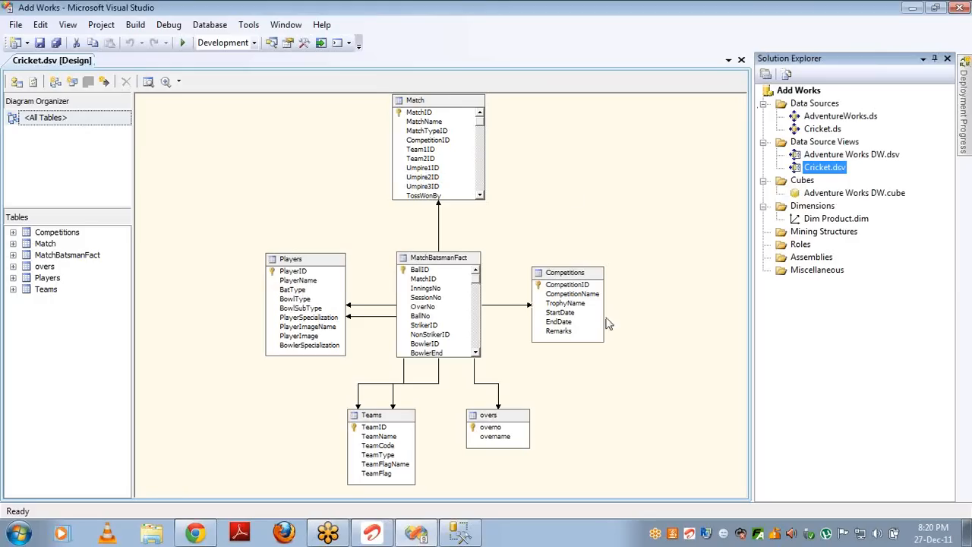
pyautogui.click(460, 259)
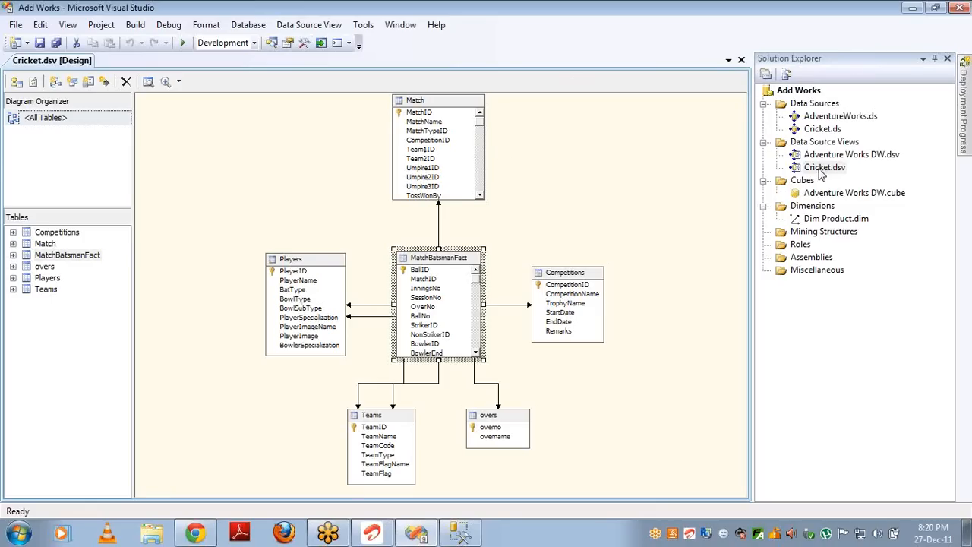
# Step: Start a new dimension on the Cricket data source view's Match table
pyautogui.rightClick(812, 210)
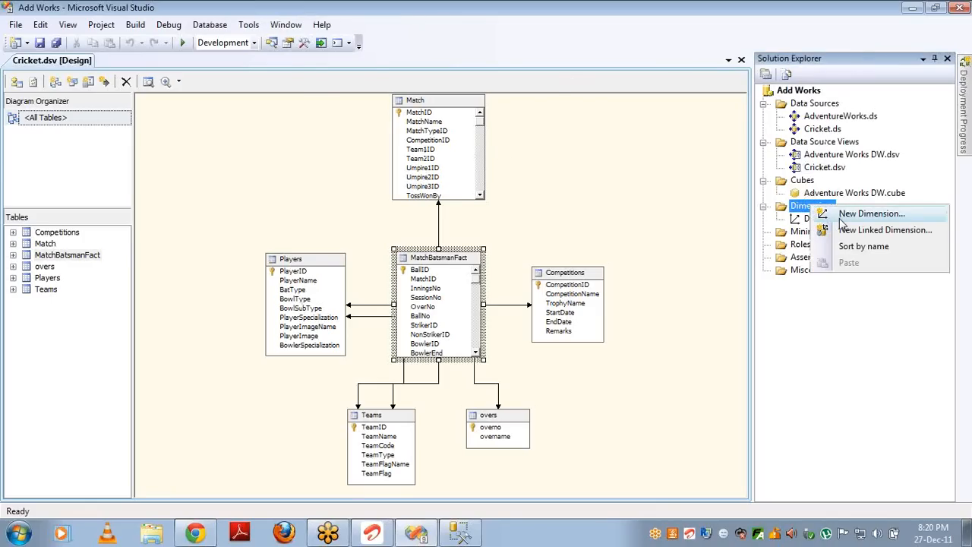
pyautogui.click(840, 221)
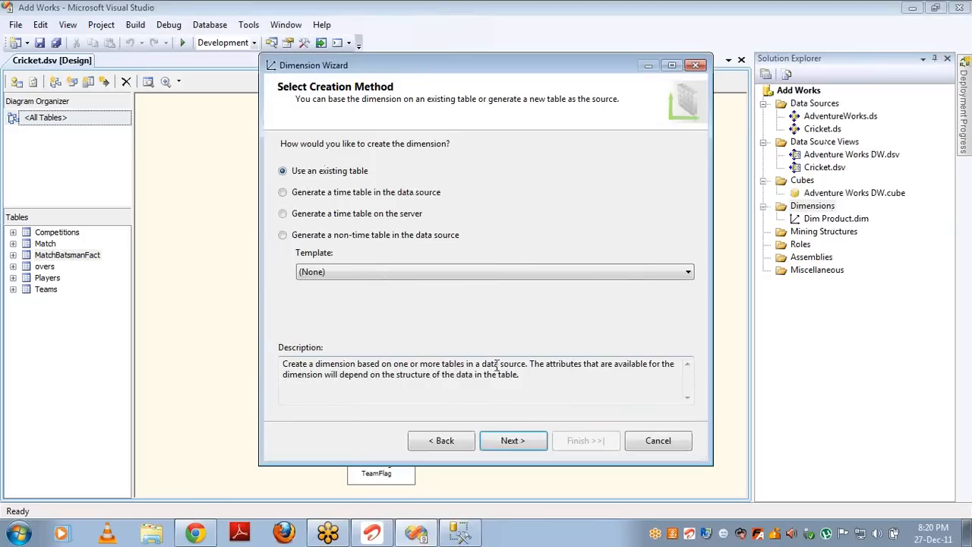
pyautogui.click(512, 445)
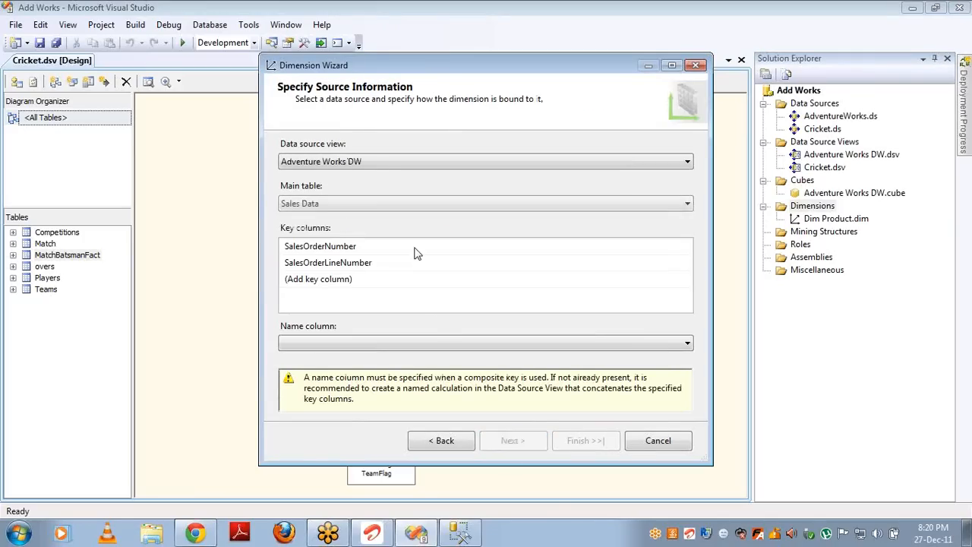
pyautogui.click(382, 161)
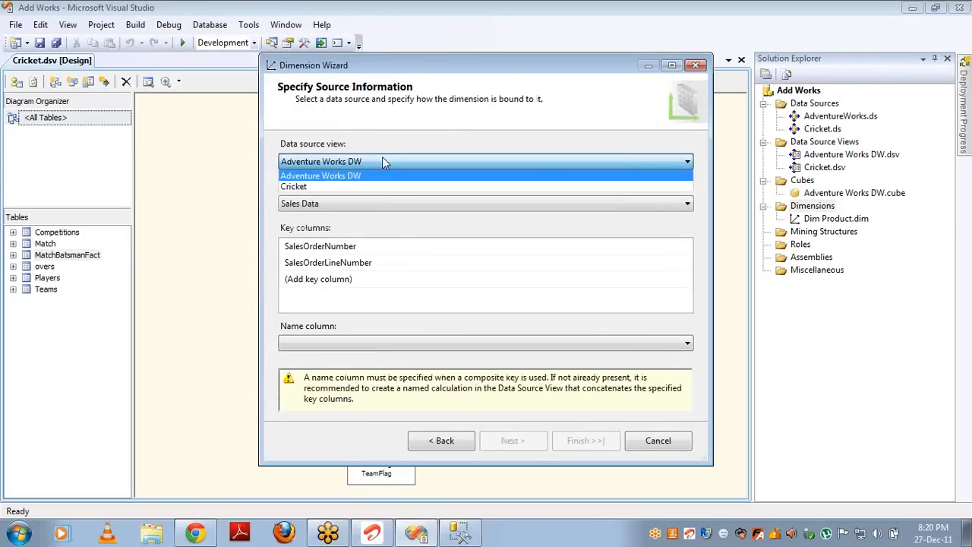
pyautogui.click(355, 187)
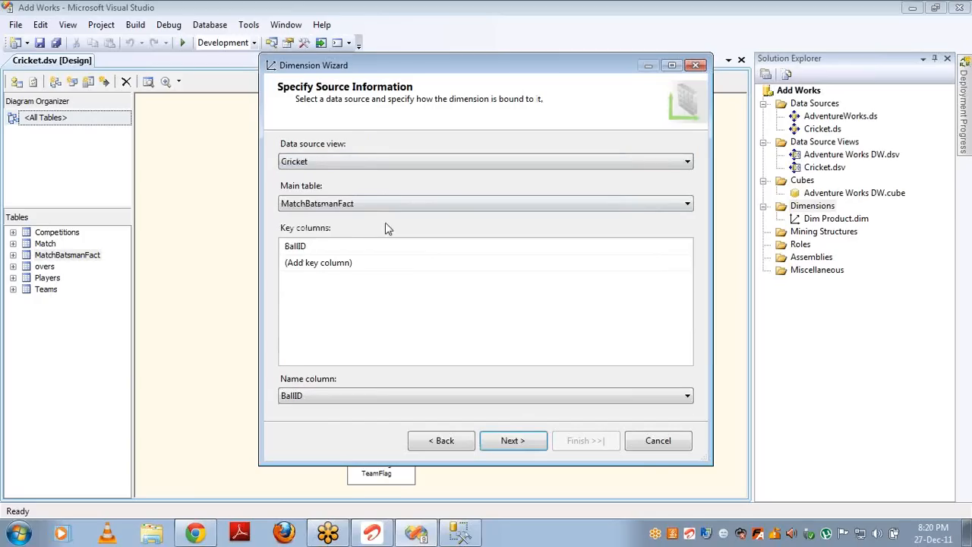
pyautogui.click(638, 208)
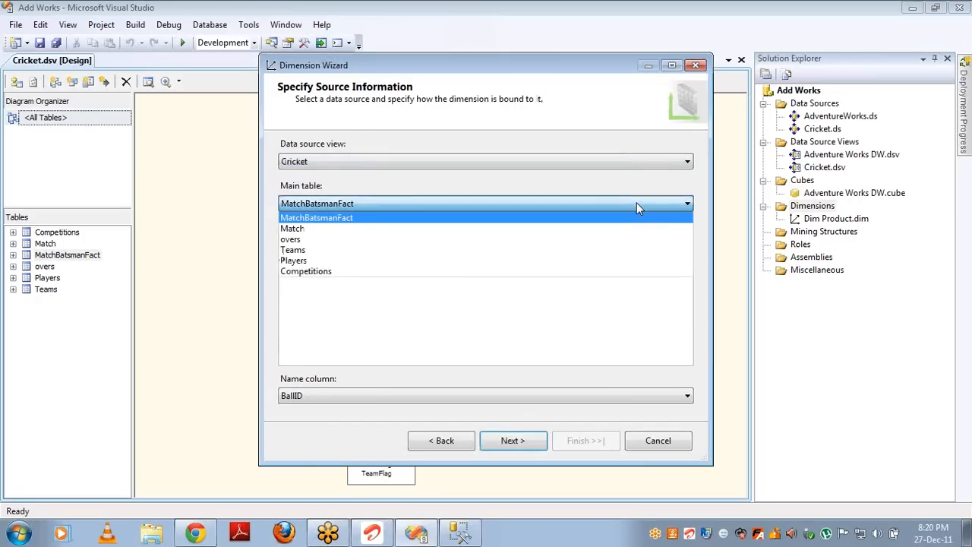
pyautogui.click(598, 225)
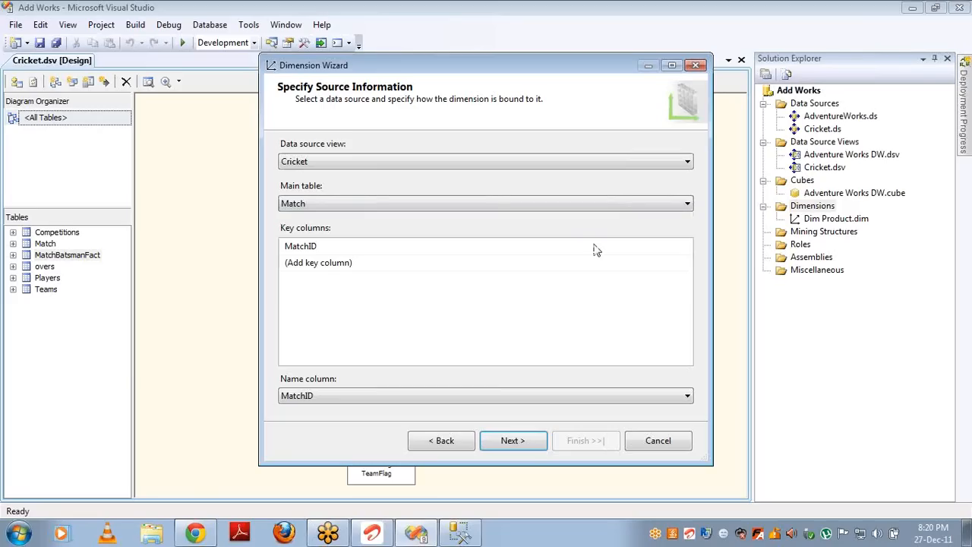
# Step: Add Match Name, Noofovers and Result Type attributes and finish the Match dimension
pyautogui.click(520, 444)
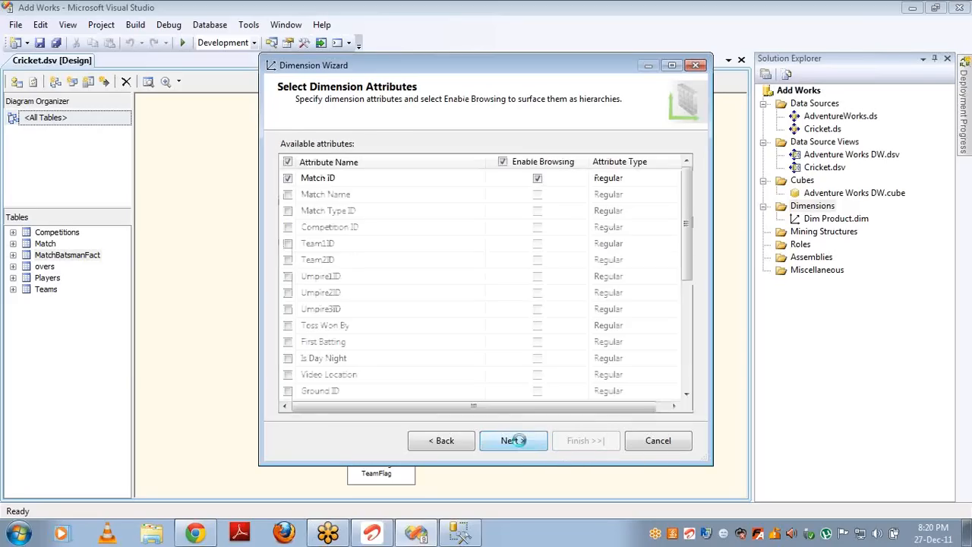
pyautogui.click(458, 444)
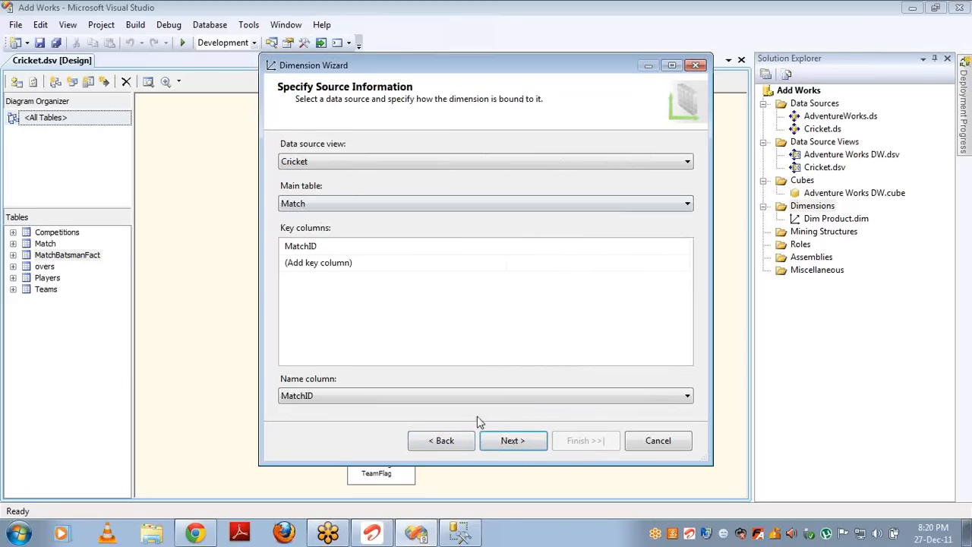
pyautogui.click(506, 440)
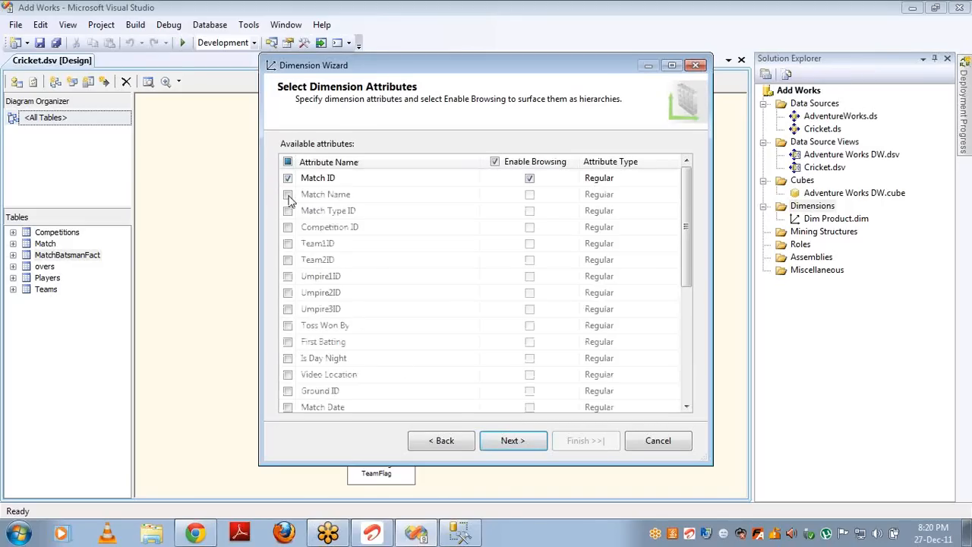
pyautogui.click(288, 194)
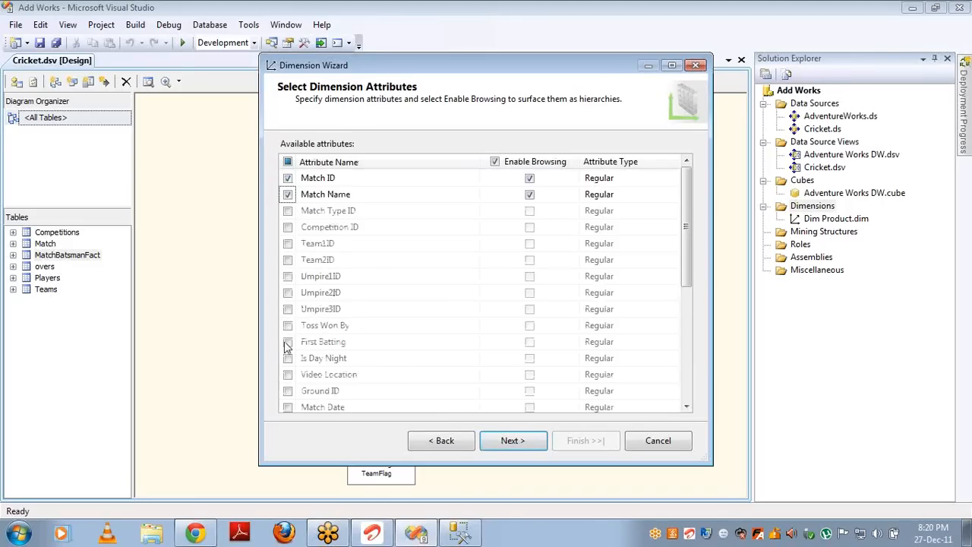
pyautogui.click(687, 407)
pyautogui.scroll(-4, 687, 409)
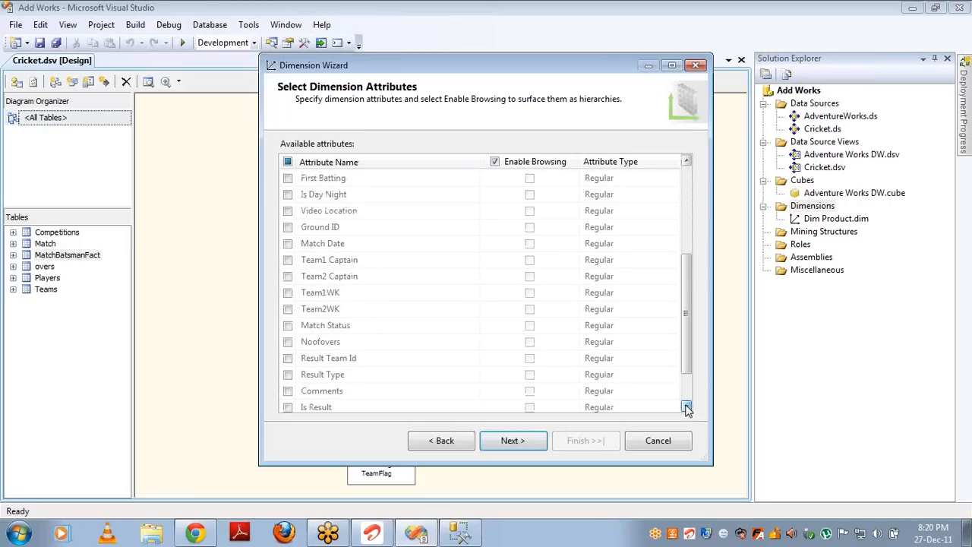
pyautogui.click(687, 407)
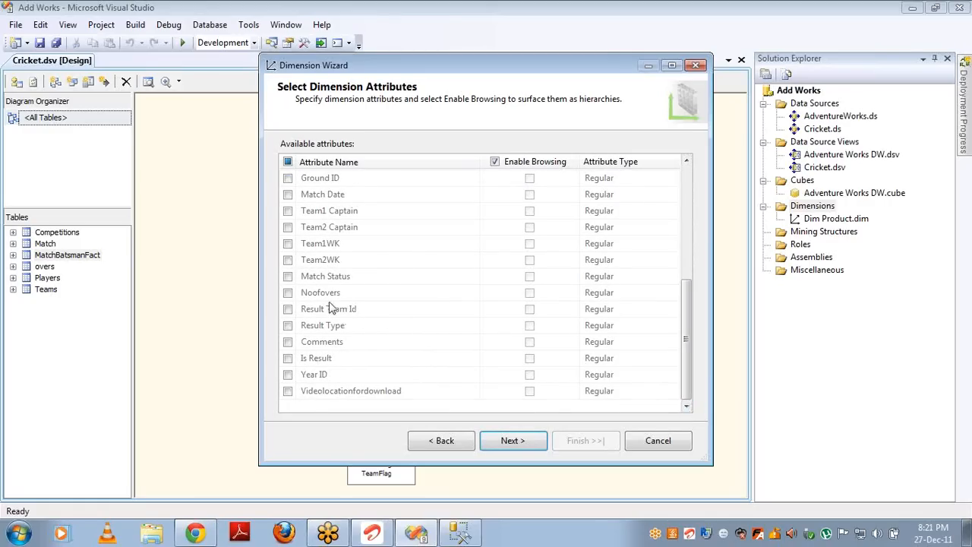
pyautogui.click(288, 293)
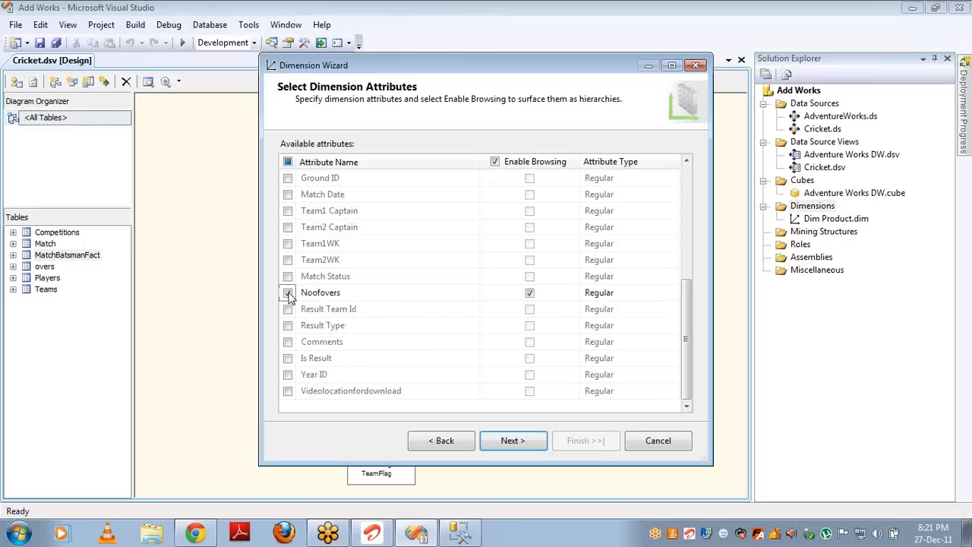
pyautogui.click(288, 325)
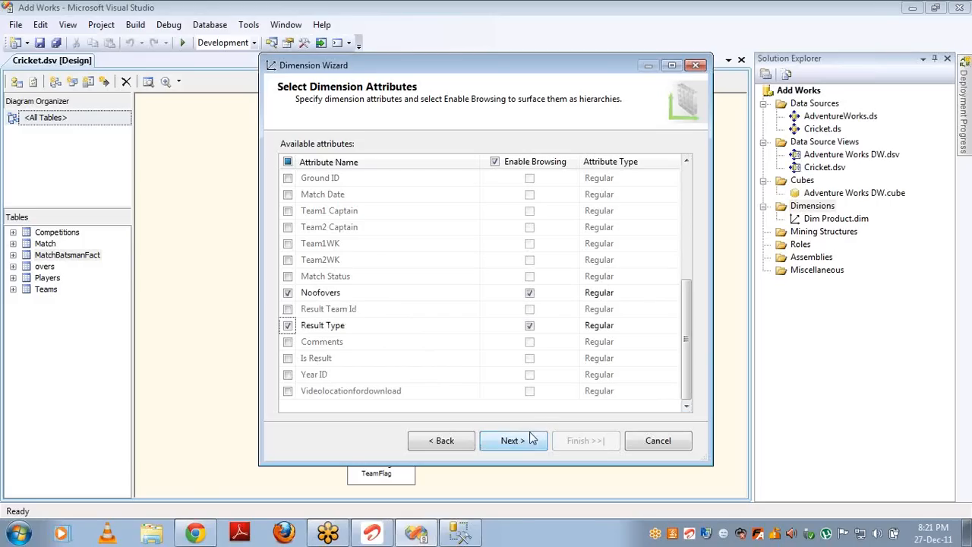
pyautogui.click(532, 440)
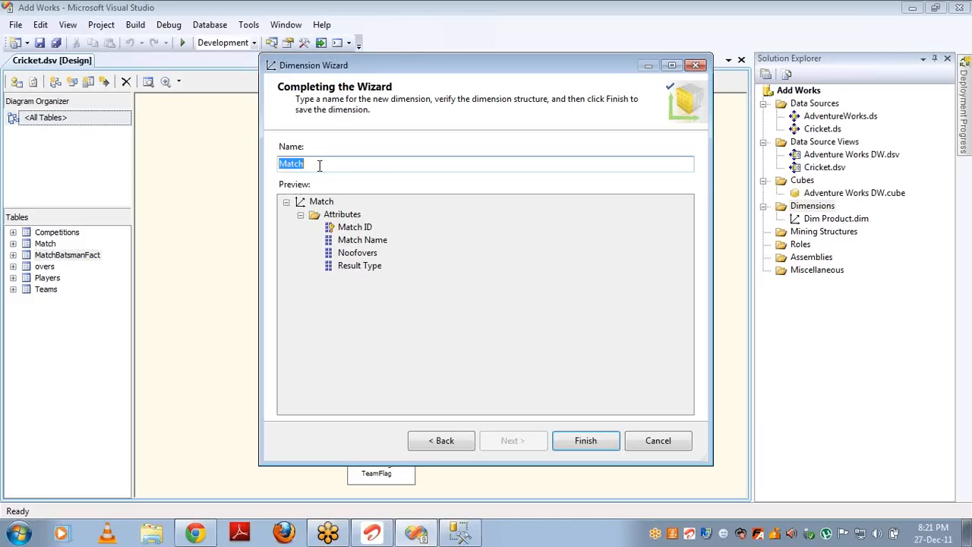
pyautogui.click(582, 443)
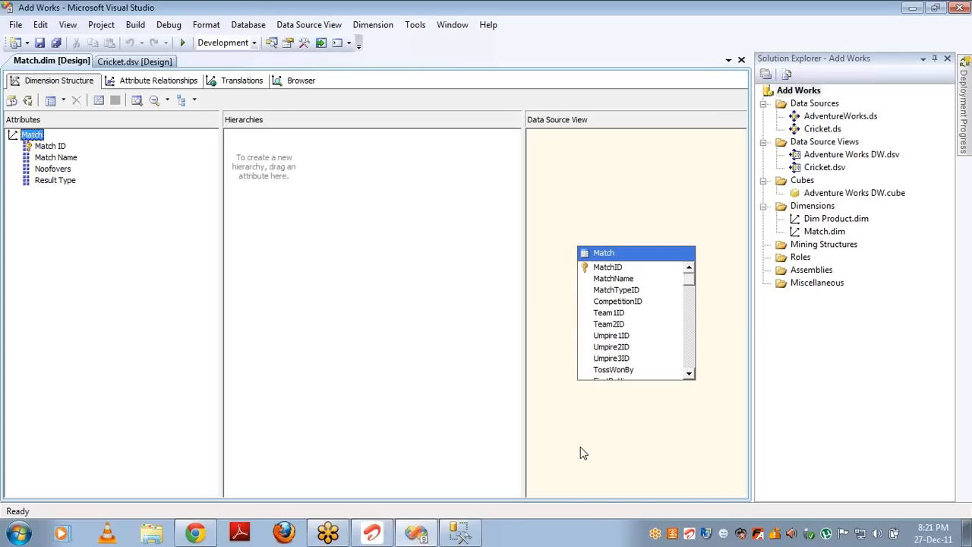
pyautogui.rightClick(798, 182)
pyautogui.click(844, 188)
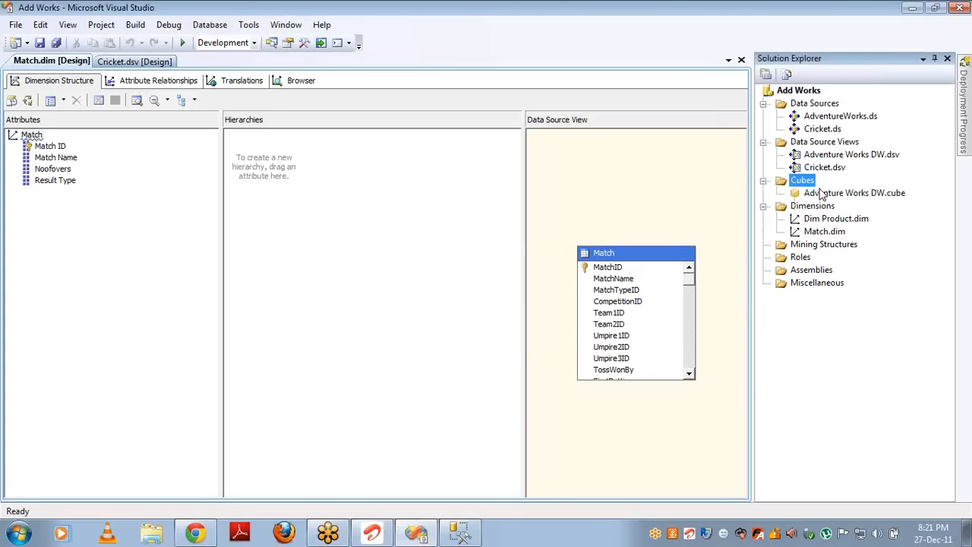
pyautogui.click(350, 192)
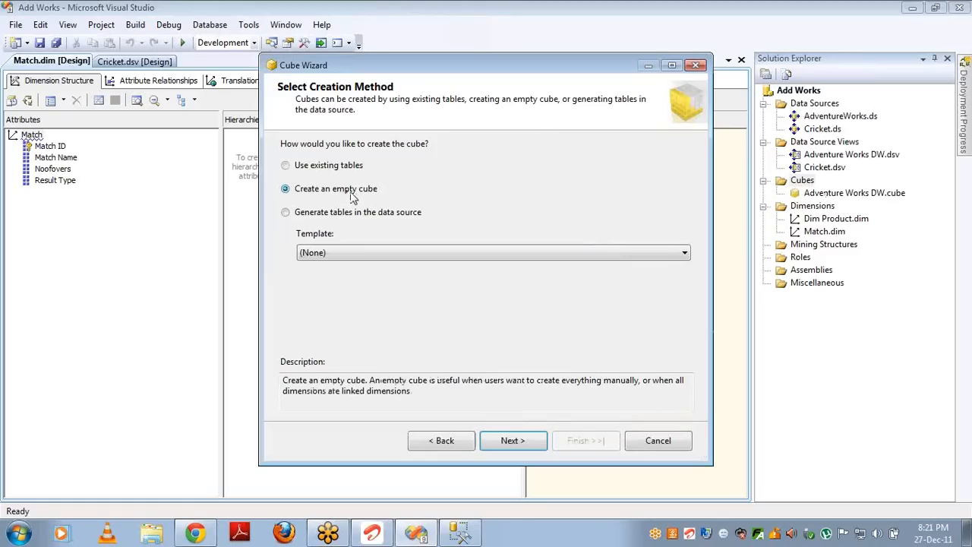
pyautogui.click(508, 439)
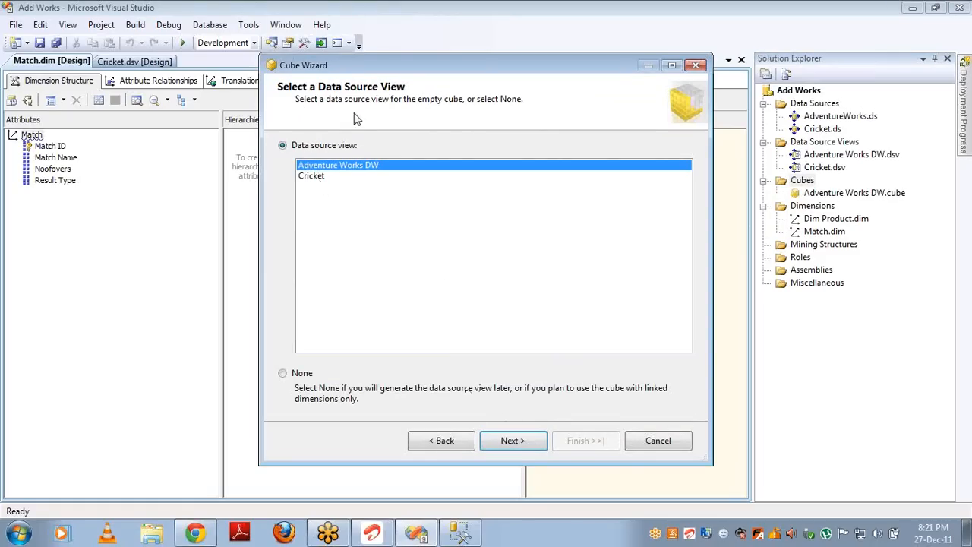
pyautogui.click(317, 177)
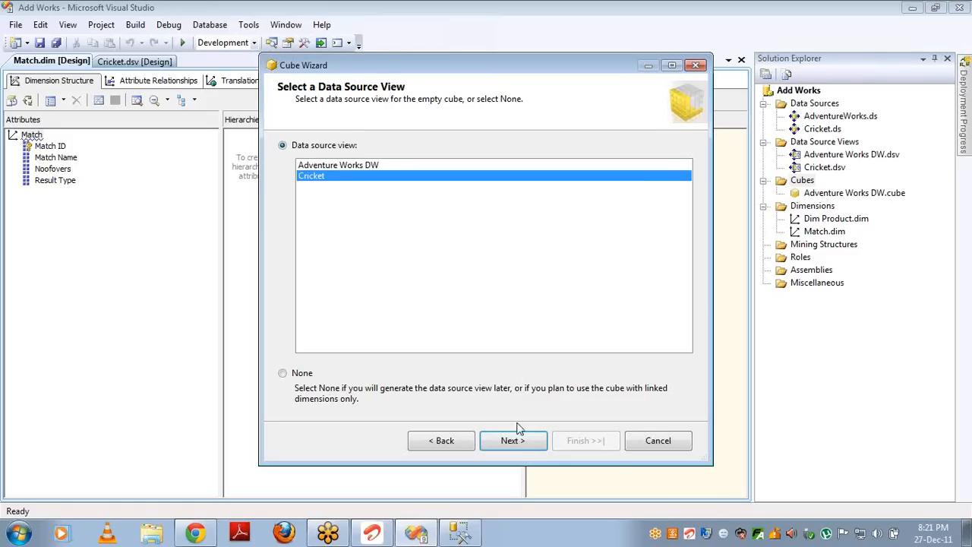
pyautogui.click(514, 447)
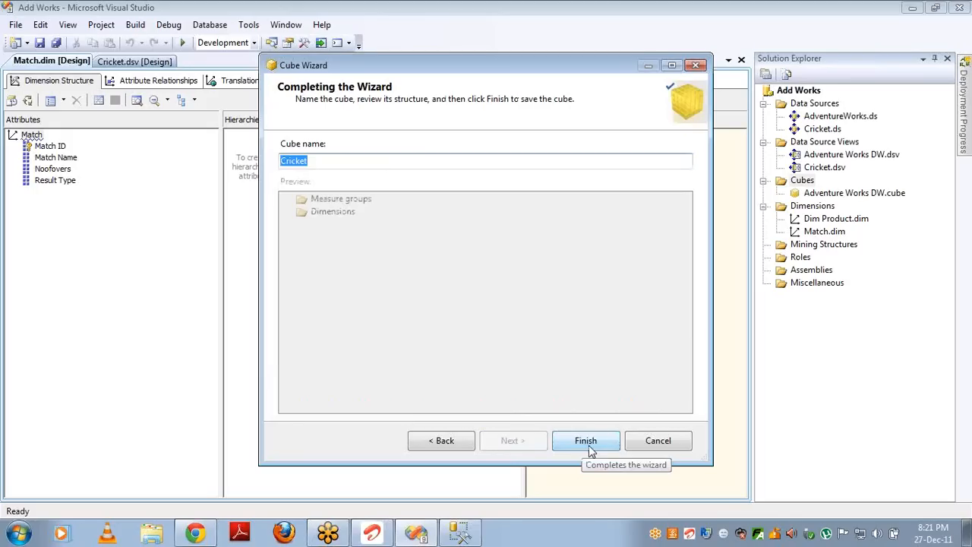
pyautogui.click(587, 445)
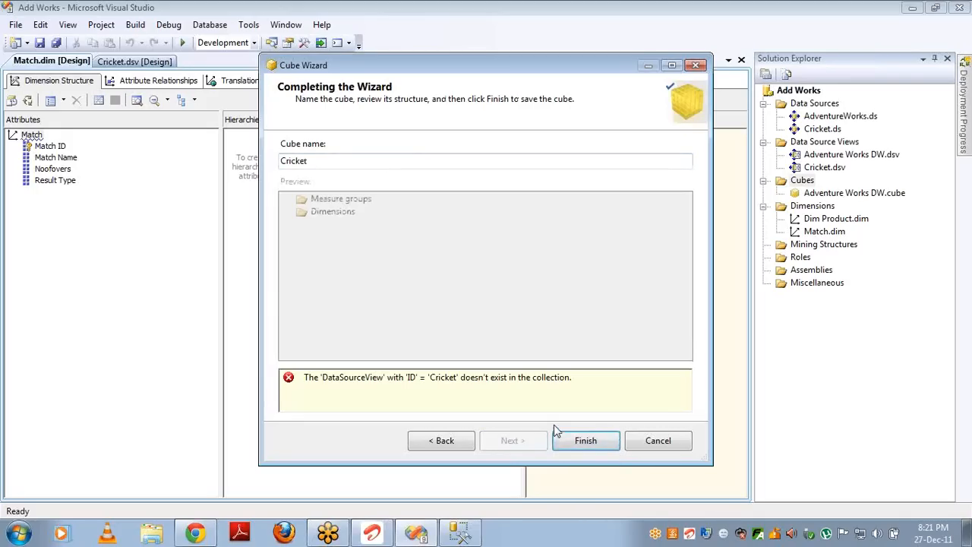
pyautogui.click(447, 442)
pyautogui.click(656, 441)
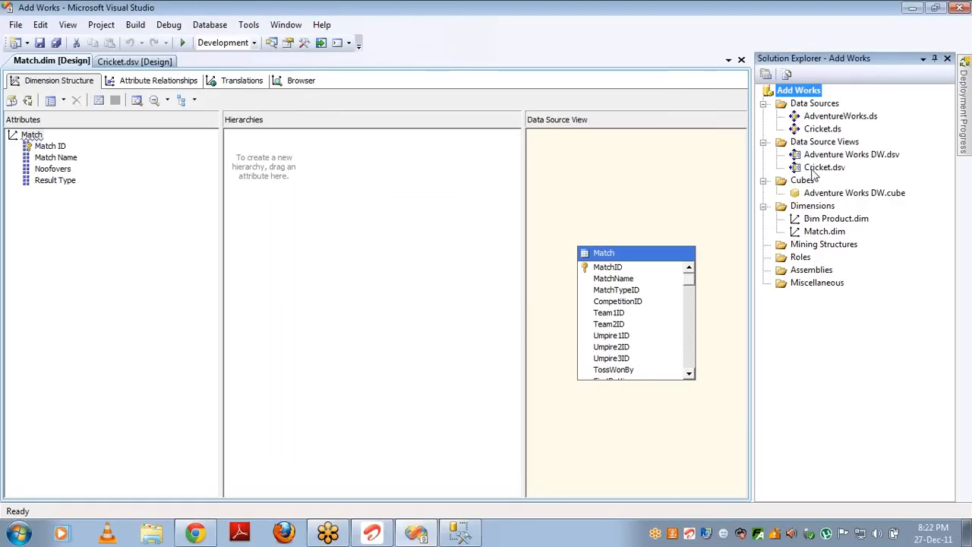
pyautogui.click(814, 168)
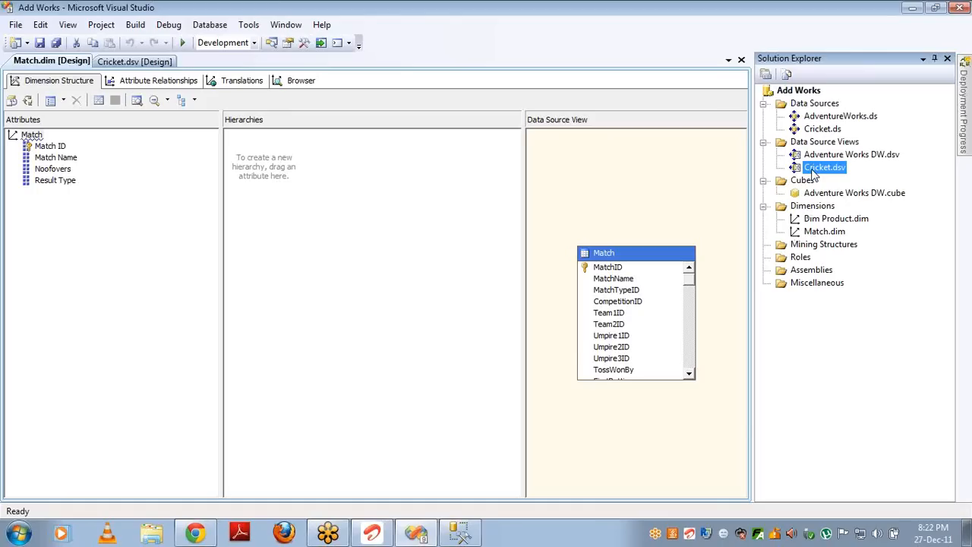
pyautogui.press('F4')
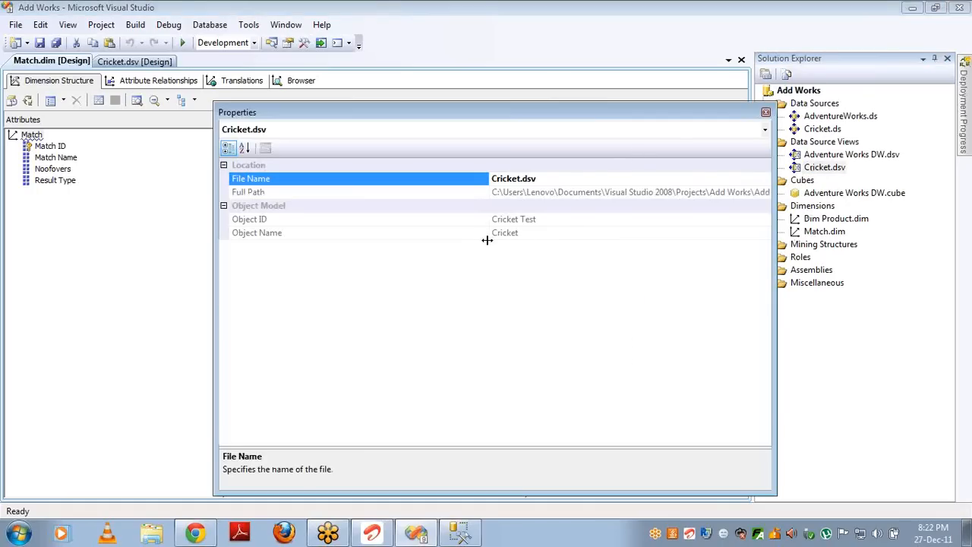
pyautogui.click(543, 219)
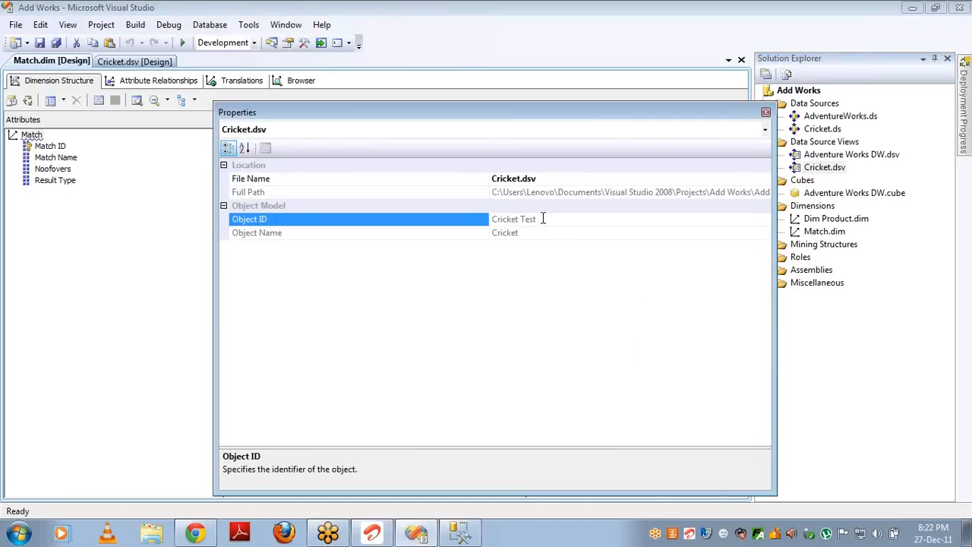
pyautogui.click(765, 112)
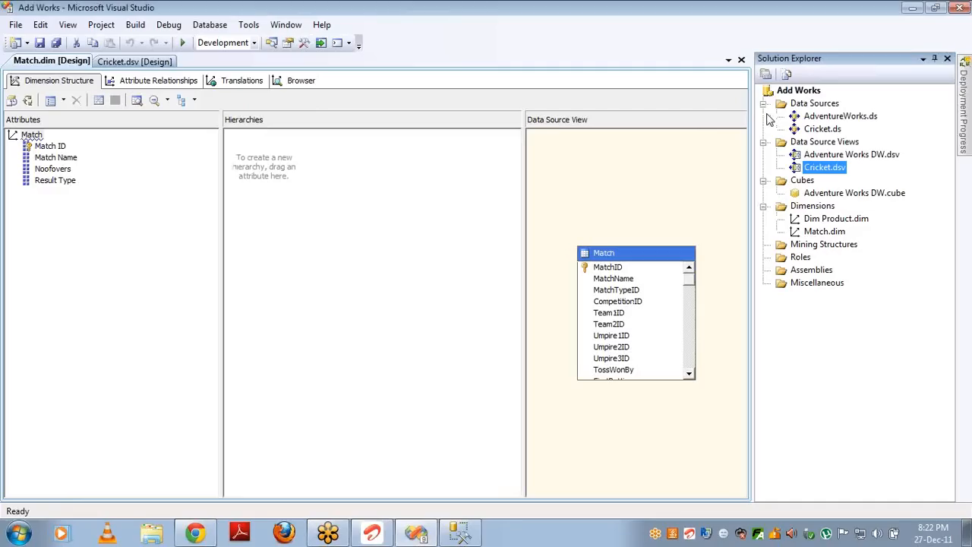
# Step: Change the ID in Cricket.dsv's XML from 'Cricket Test' to 'Cricket' and save it
pyautogui.rightClick(824, 176)
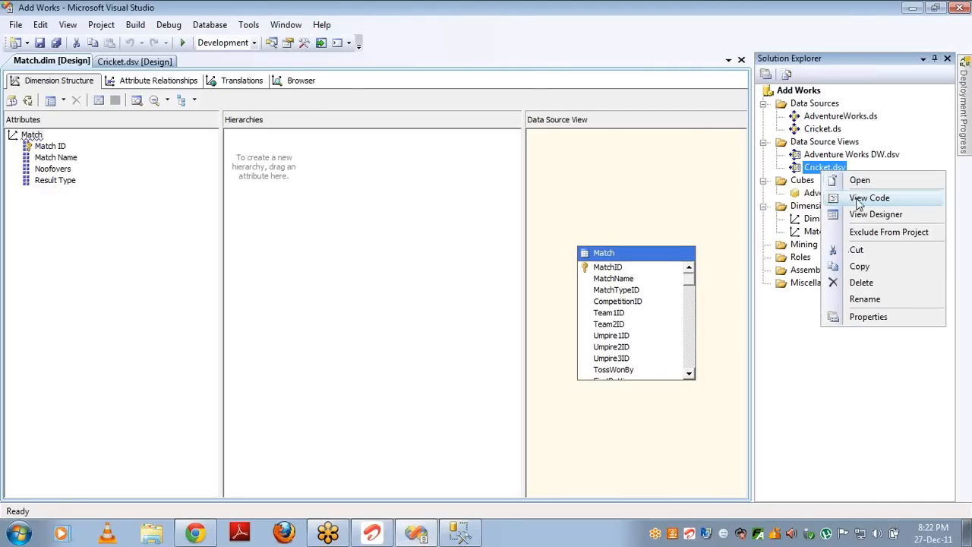
pyautogui.click(859, 198)
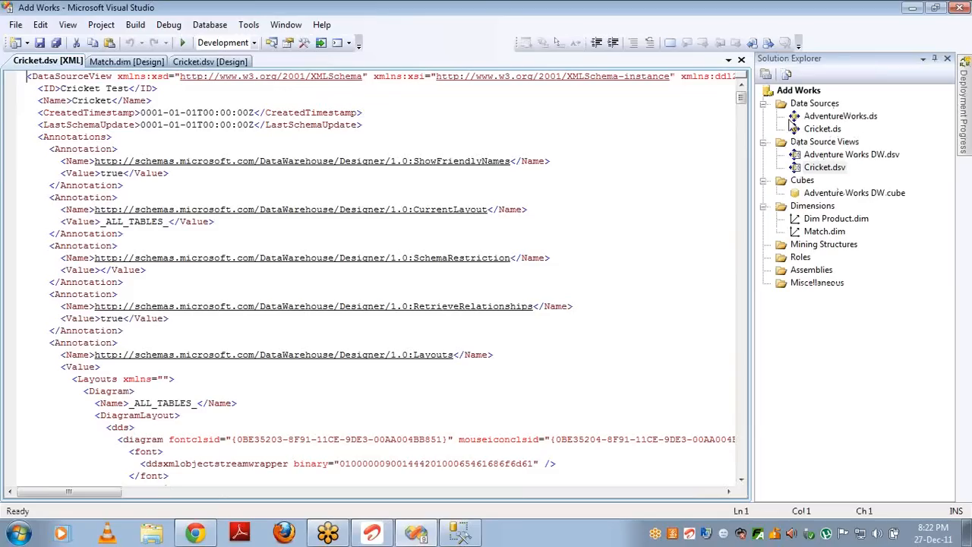
pyautogui.click(130, 88)
pyautogui.press('BackSpace')
pyautogui.press('BackSpace')
pyautogui.press('BackSpace')
pyautogui.press('BackSpace')
pyautogui.press('BackSpace')
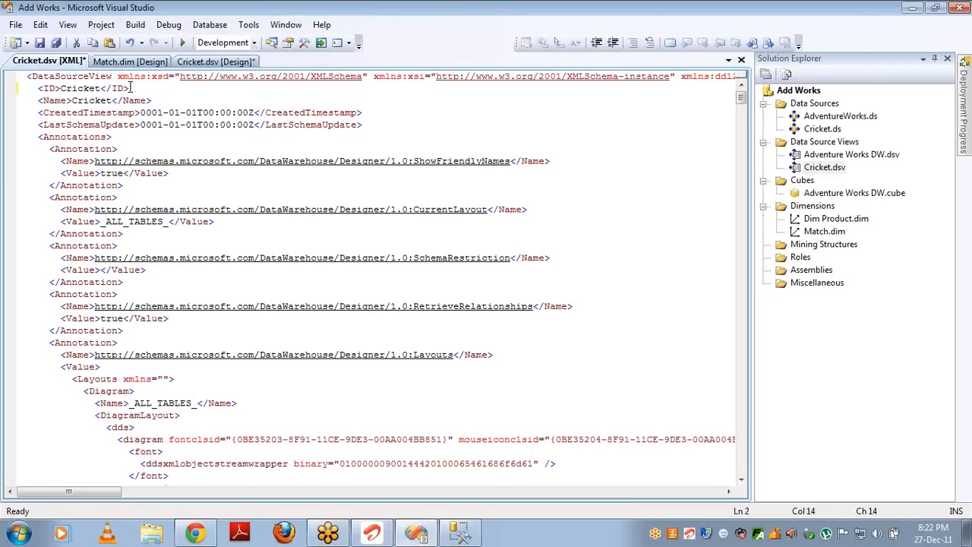
pyautogui.hotkey('ctrl', 's')
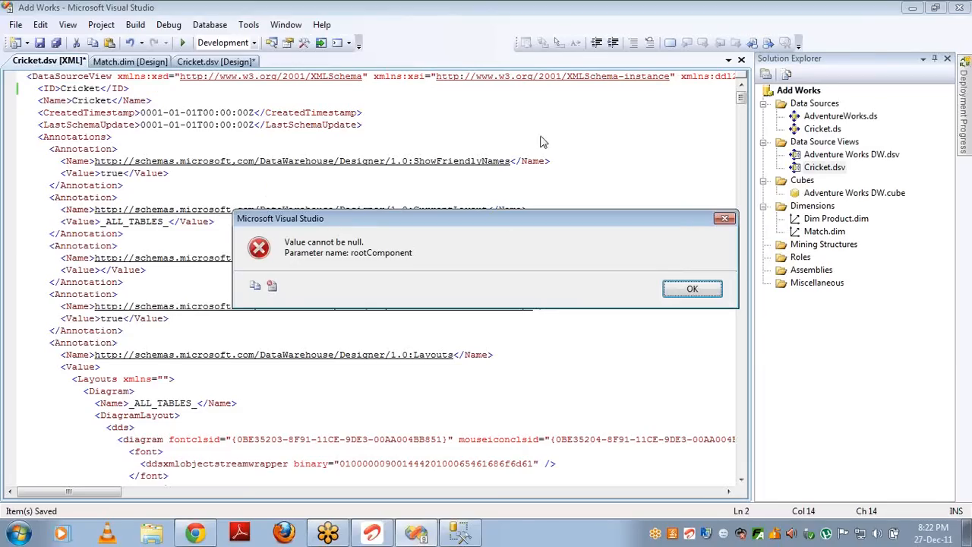
pyautogui.click(692, 290)
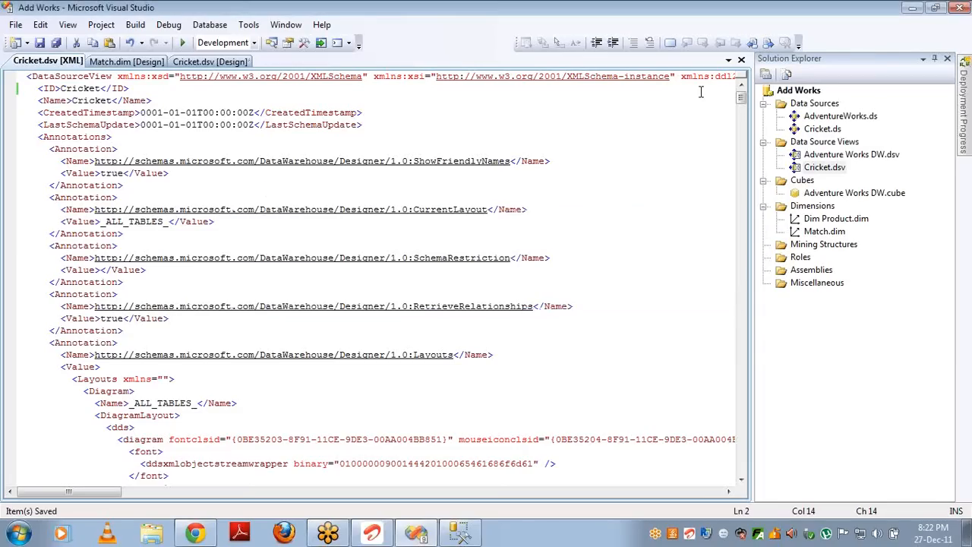
pyautogui.click(742, 59)
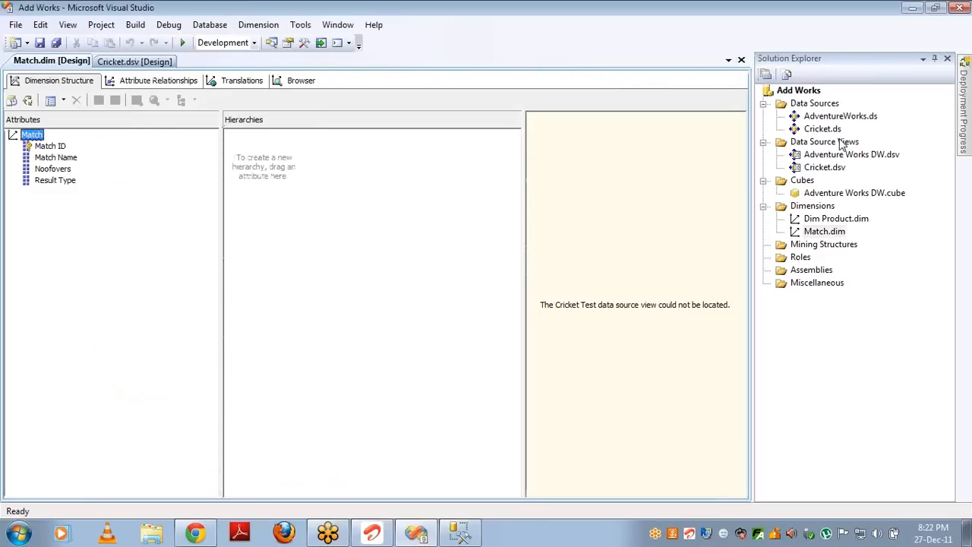
pyautogui.click(821, 170)
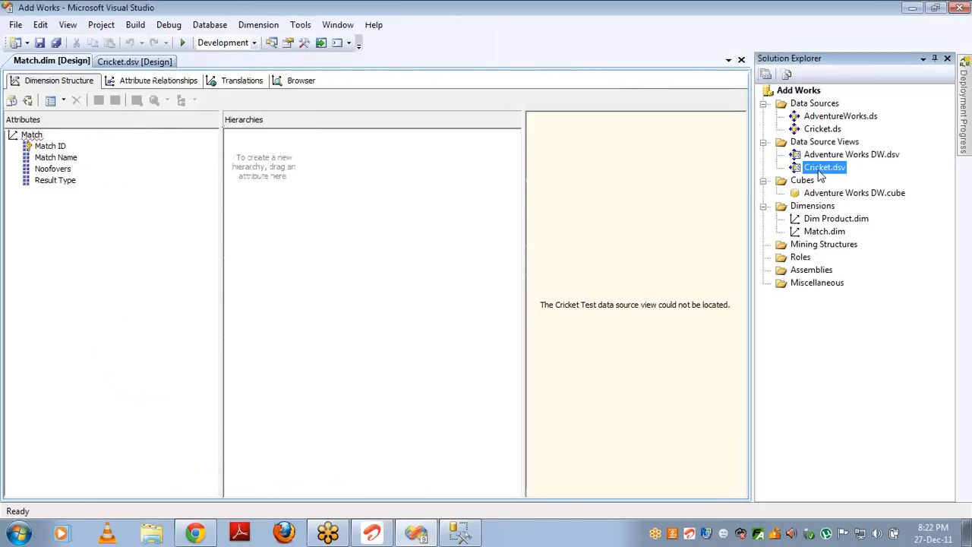
pyautogui.press('F4')
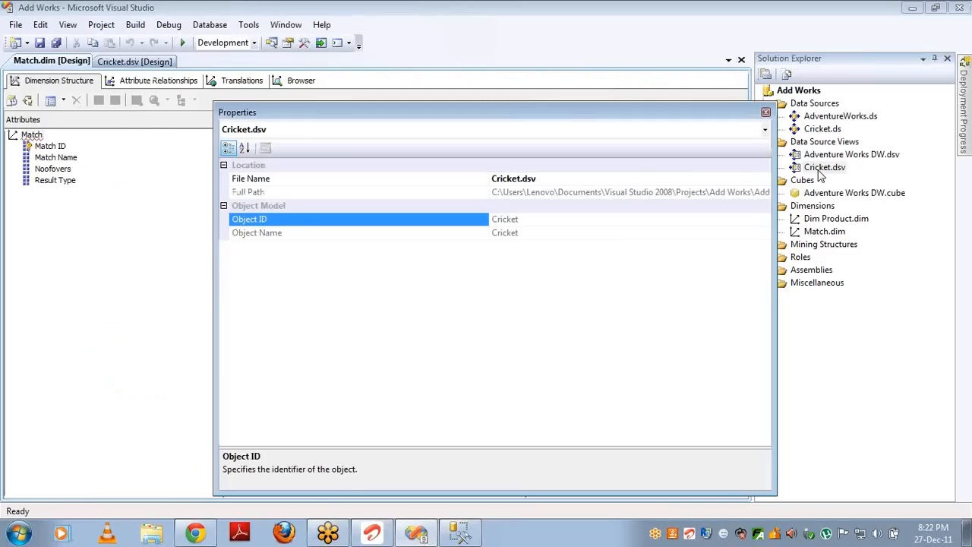
pyautogui.click(765, 112)
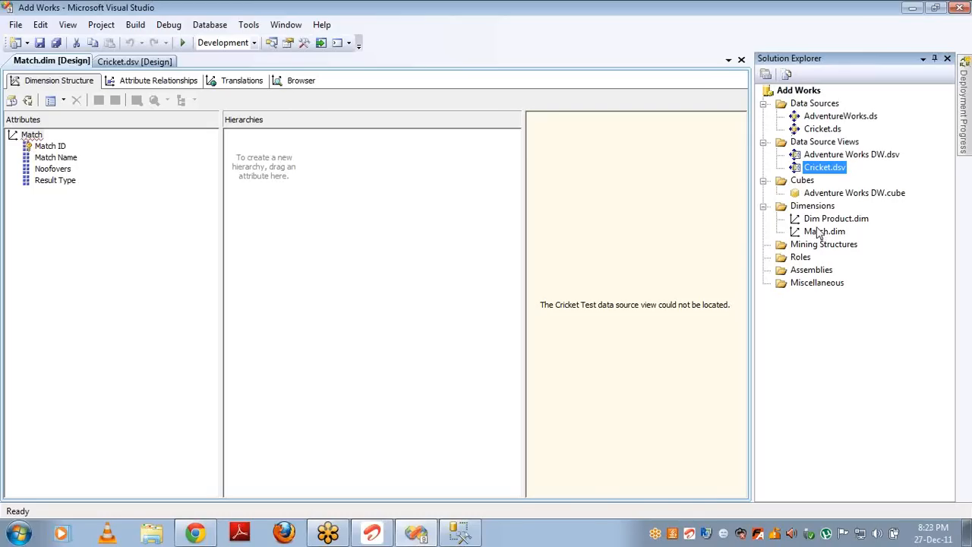
# Step: Create an empty cube named Cricket on the Cricket data source view
pyautogui.rightClick(811, 182)
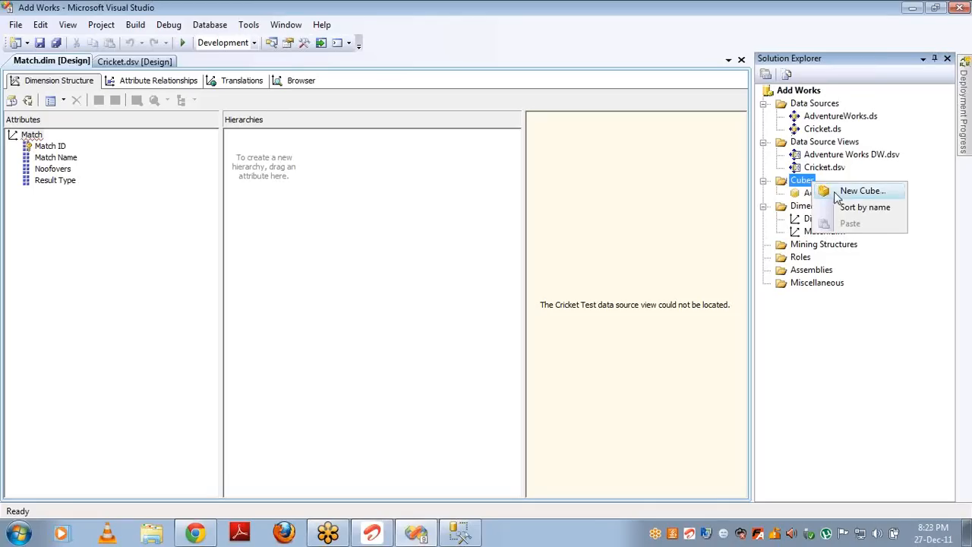
pyautogui.click(839, 195)
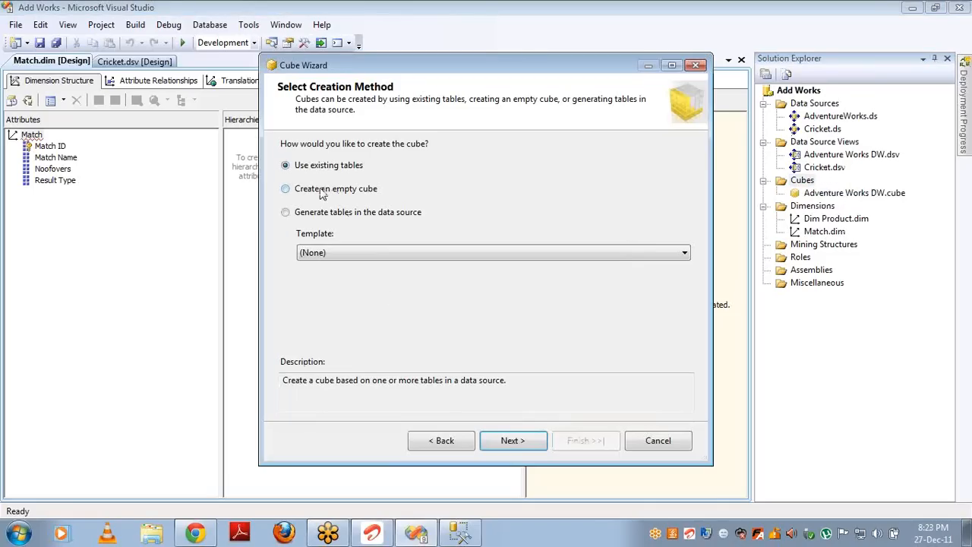
pyautogui.click(322, 191)
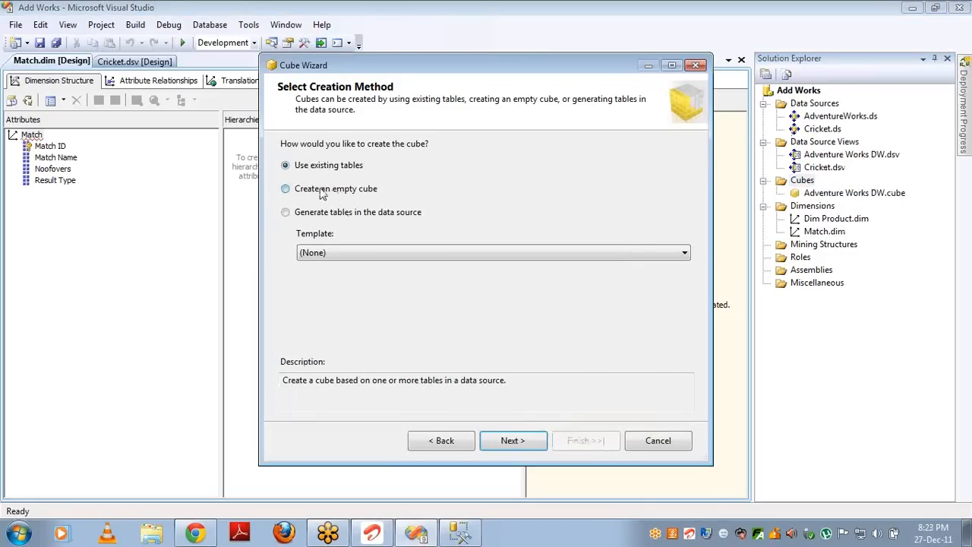
pyautogui.click(512, 439)
pyautogui.click(311, 177)
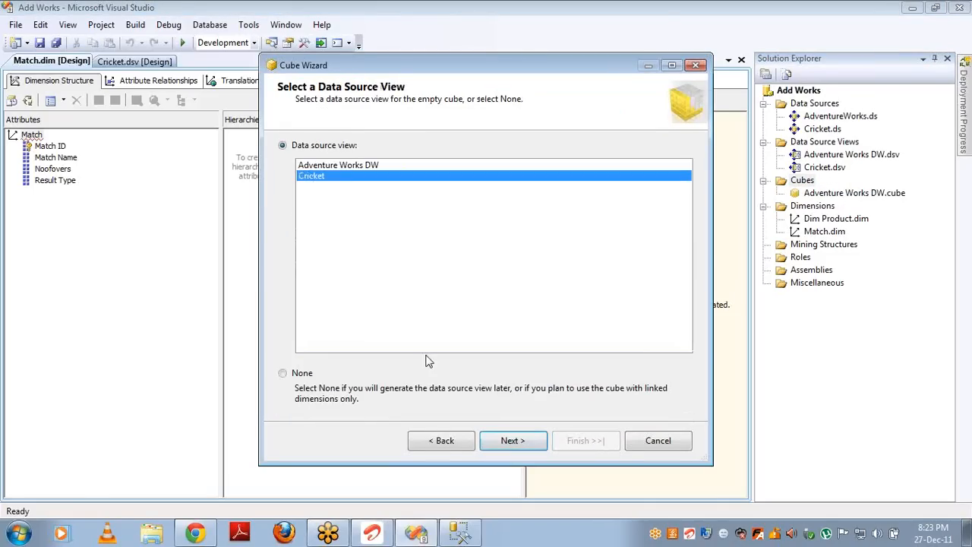
pyautogui.click(512, 440)
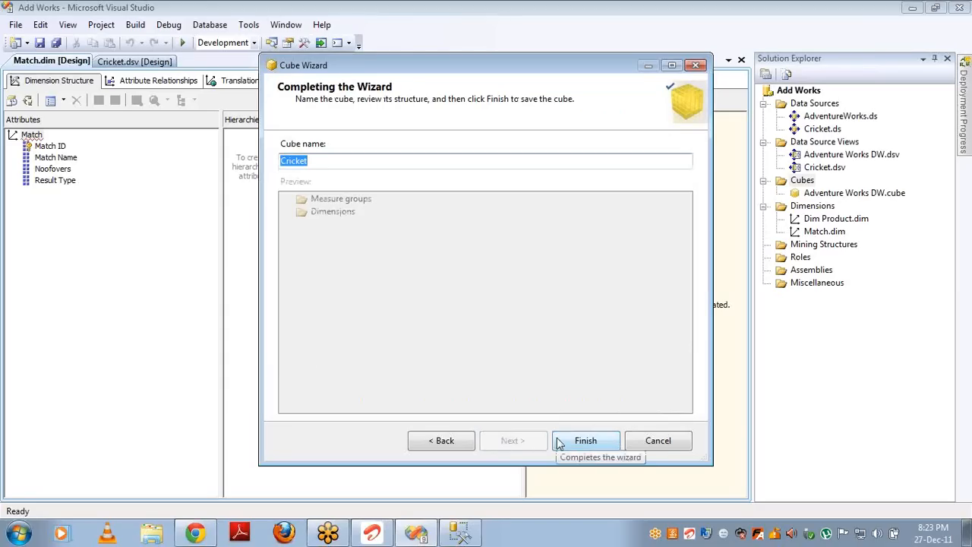
pyautogui.click(583, 441)
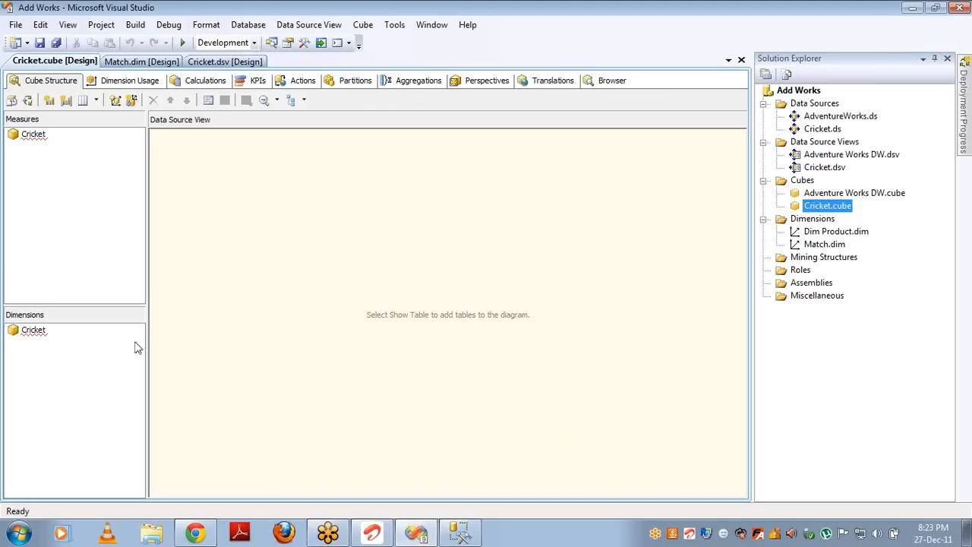
# Step: Try adding an existing dimension to the Cricket cube, then cancel the empty list
pyautogui.click(33, 332)
pyautogui.rightClick(33, 330)
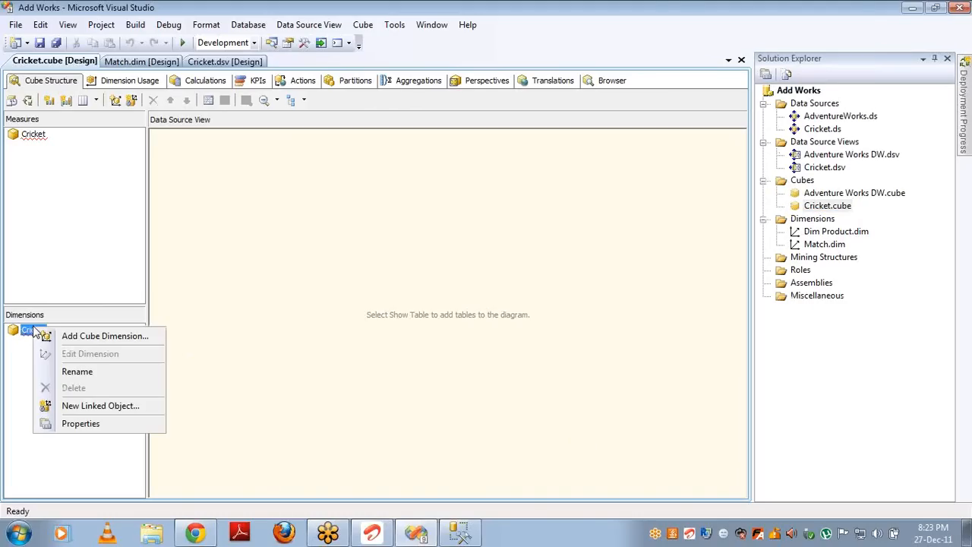
pyautogui.click(64, 338)
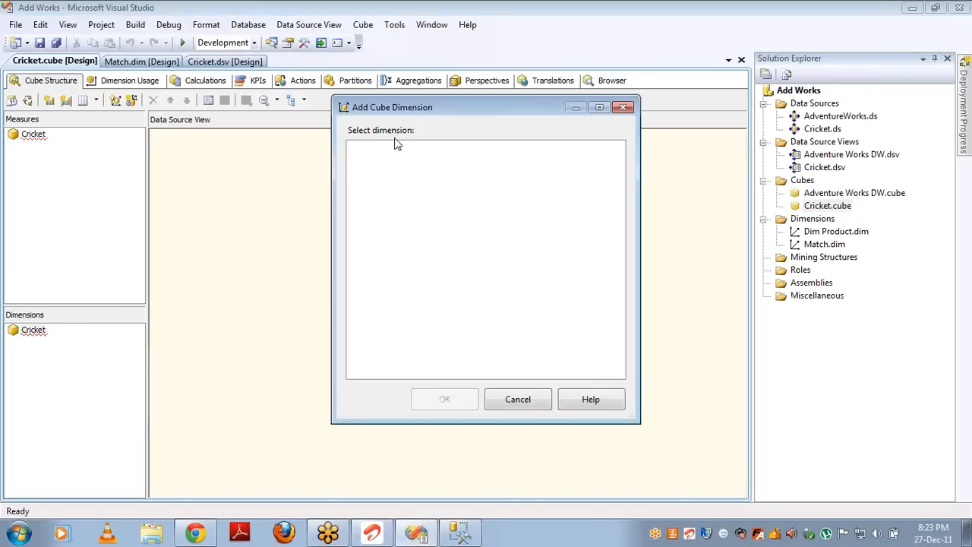
pyautogui.click(539, 401)
# Step: Delete Match.dim from the project
pyautogui.click(822, 245)
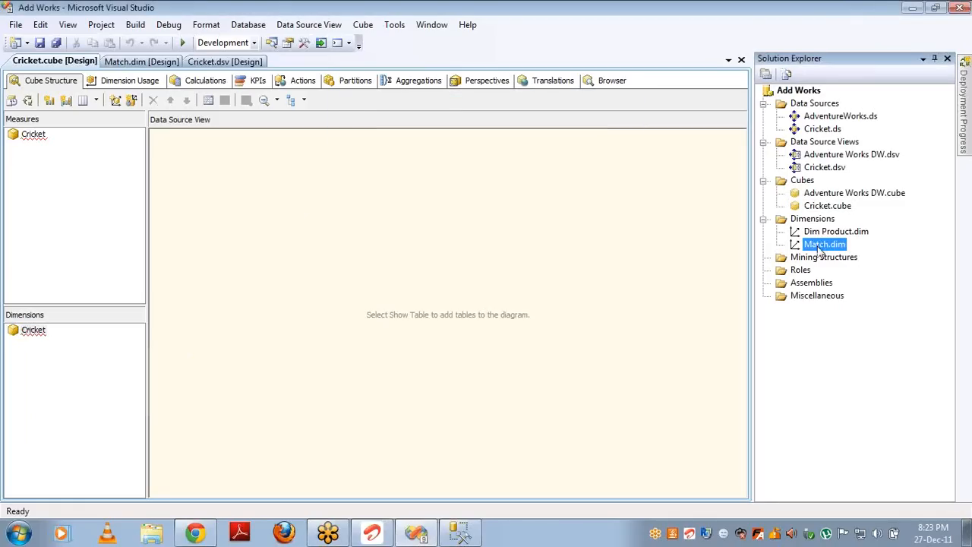
pyautogui.press('Delete')
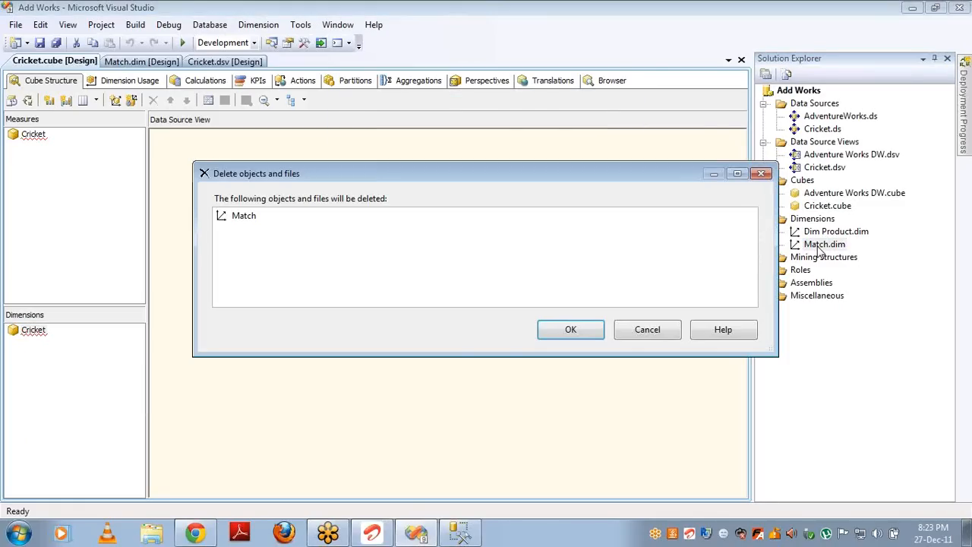
pyautogui.press('Return')
# Step: Start a new dimension on the Cricket view's Match table, including the Match Name attribute
pyautogui.click(818, 221)
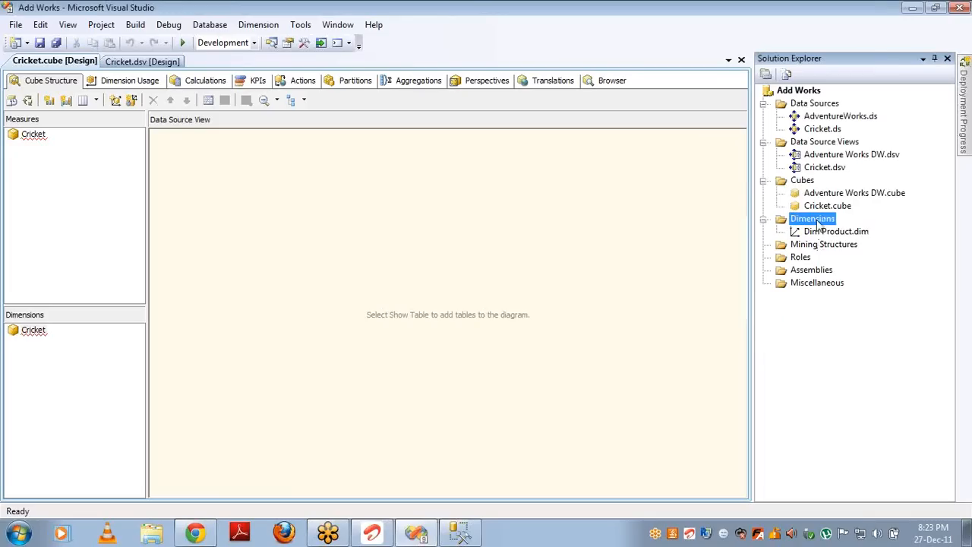
pyautogui.rightClick(818, 222)
pyautogui.click(845, 230)
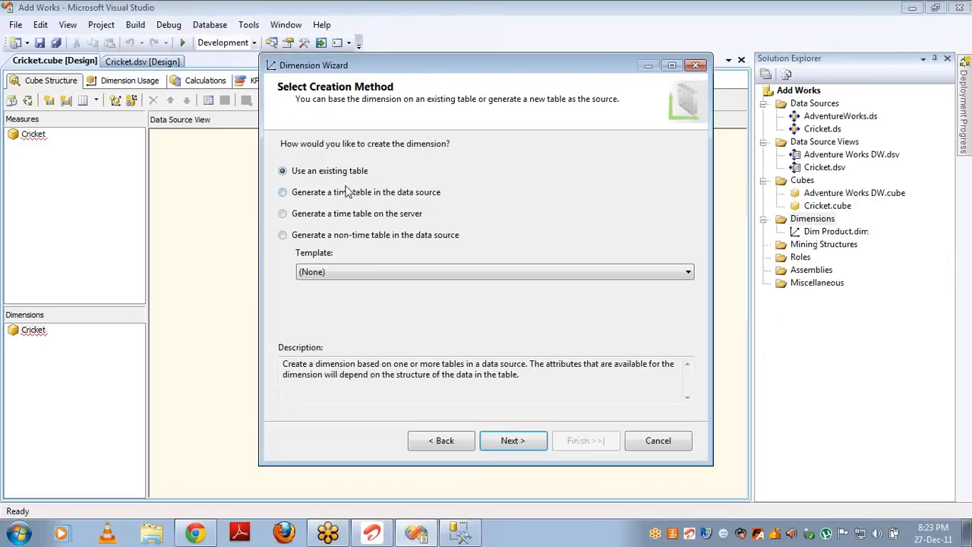
pyautogui.click(510, 440)
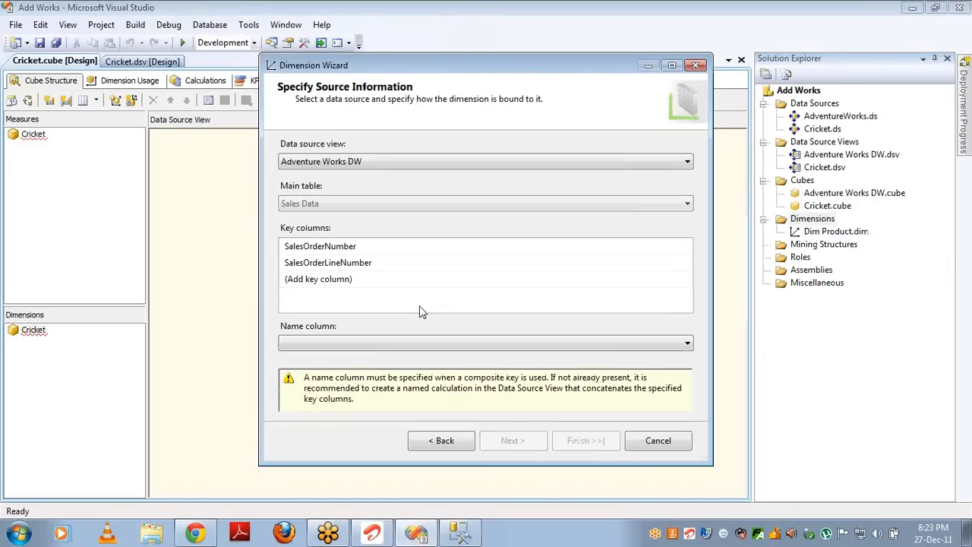
pyautogui.click(395, 166)
pyautogui.click(373, 187)
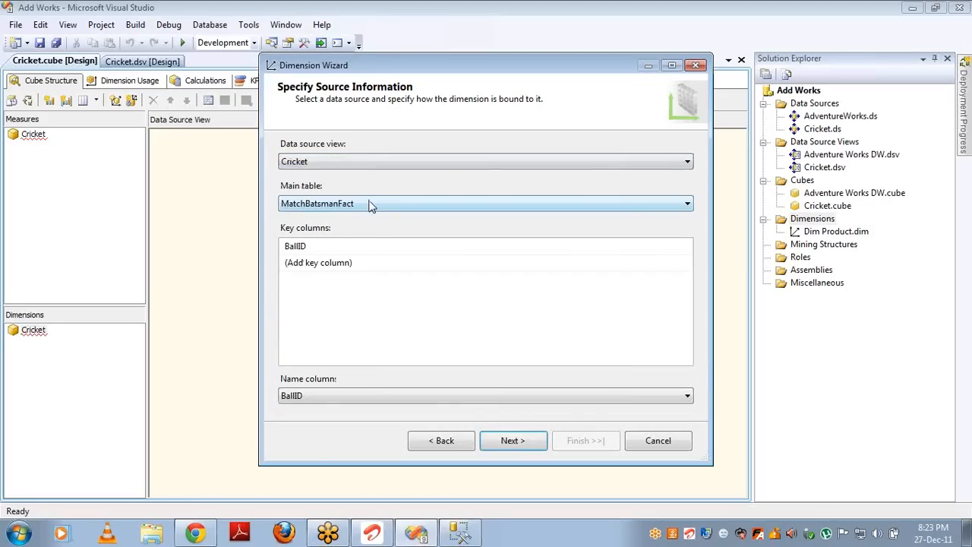
pyautogui.click(369, 205)
pyautogui.click(353, 229)
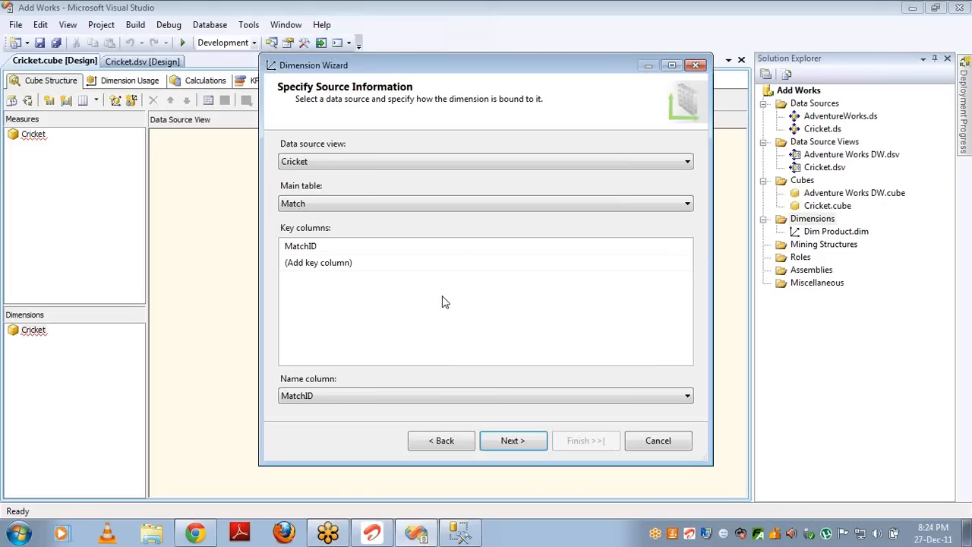
pyautogui.click(534, 441)
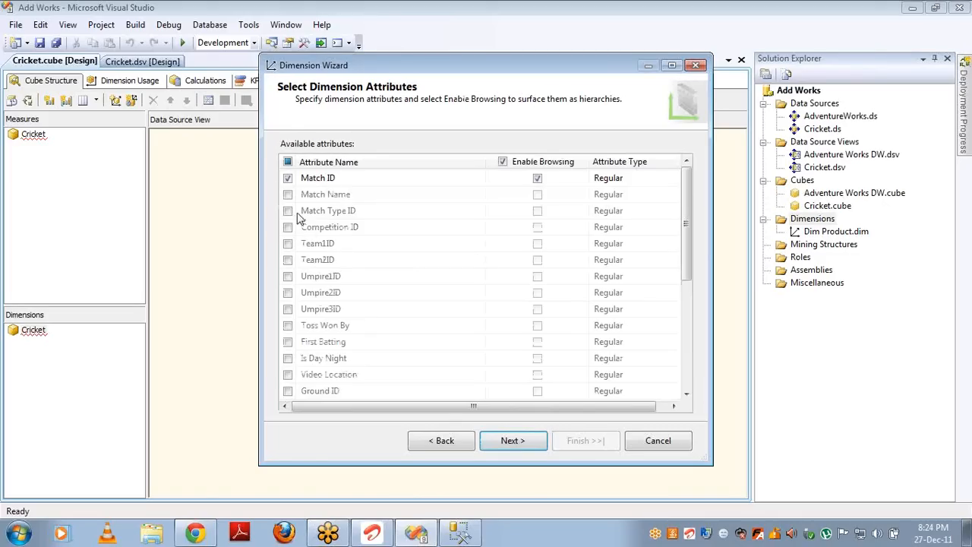
pyautogui.click(288, 195)
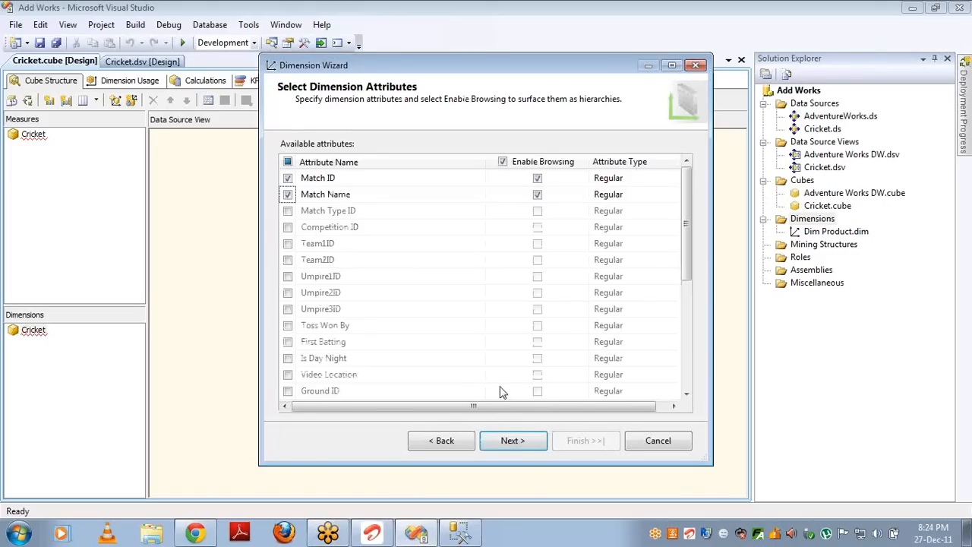
pyautogui.click(511, 444)
# Step: Finish the Match dimension and add it to the Cricket cube
pyautogui.click(579, 446)
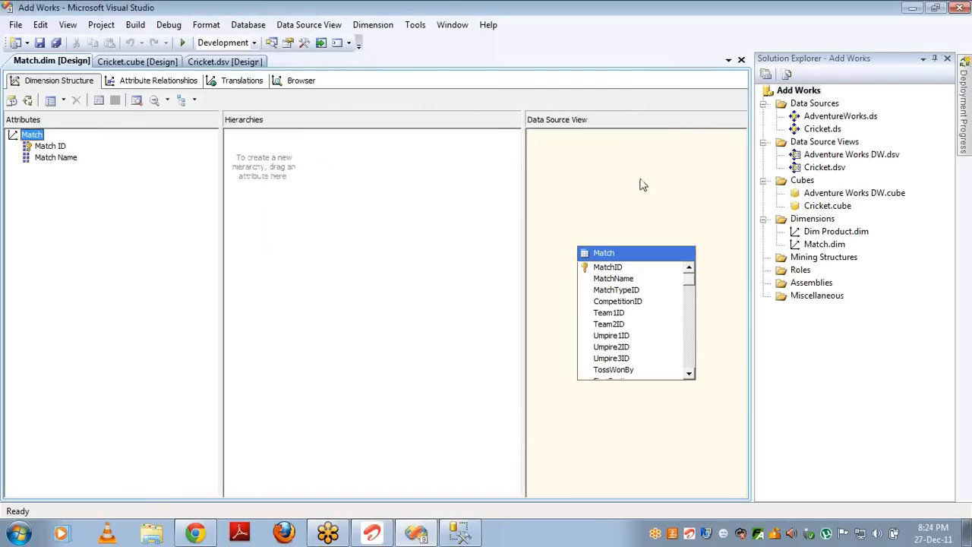
pyautogui.doubleClick(824, 206)
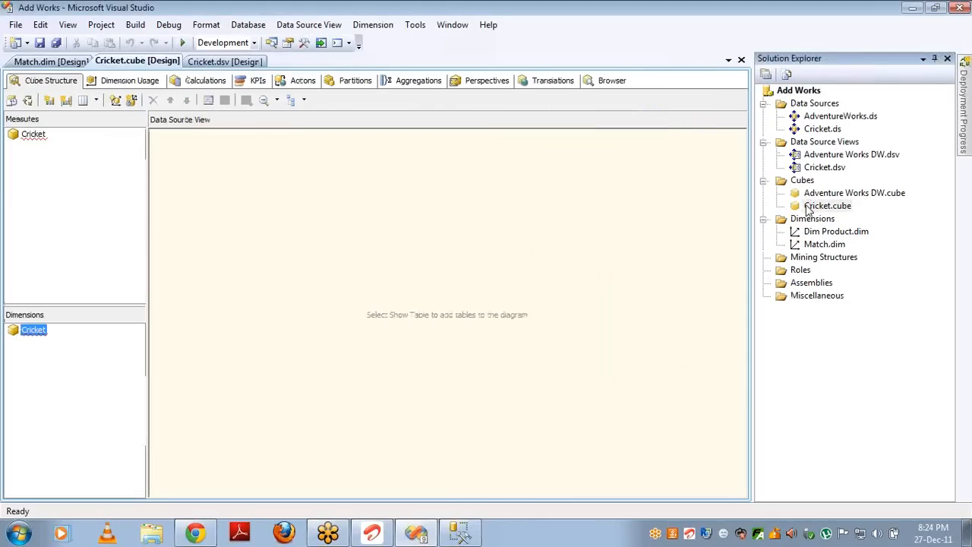
pyautogui.rightClick(27, 335)
pyautogui.click(70, 340)
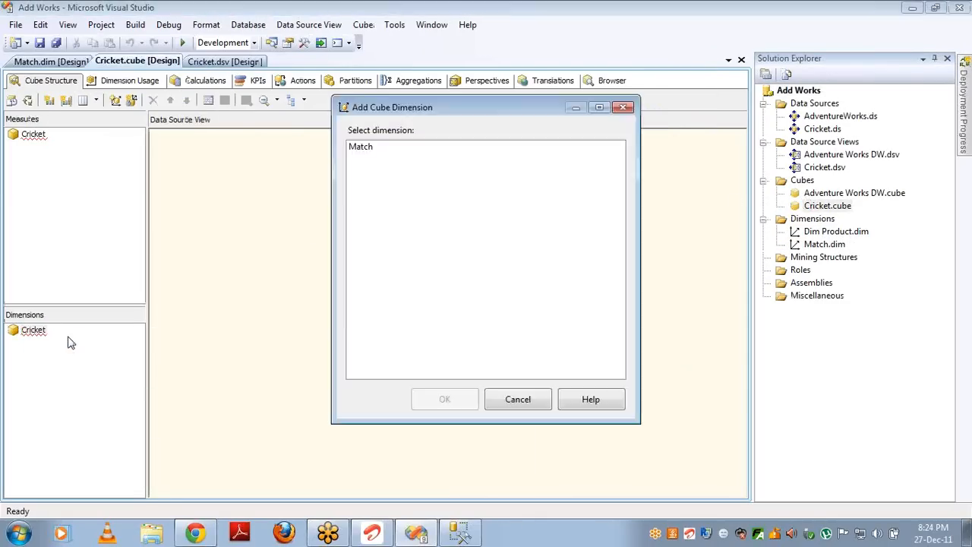
pyautogui.doubleClick(365, 149)
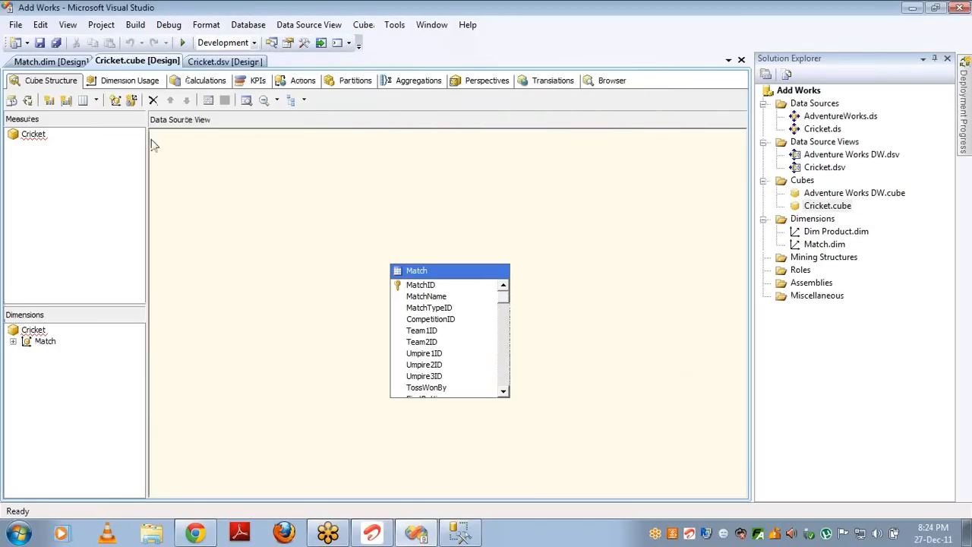
# Step: Add a summed Runs measure from MatchBatsmanFact to the Cricket cube
pyautogui.rightClick(36, 137)
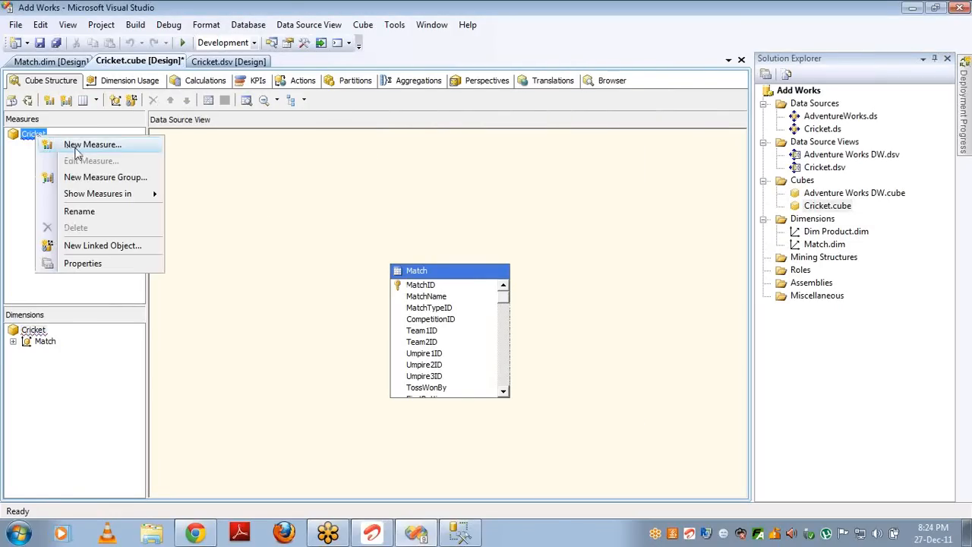
pyautogui.click(76, 149)
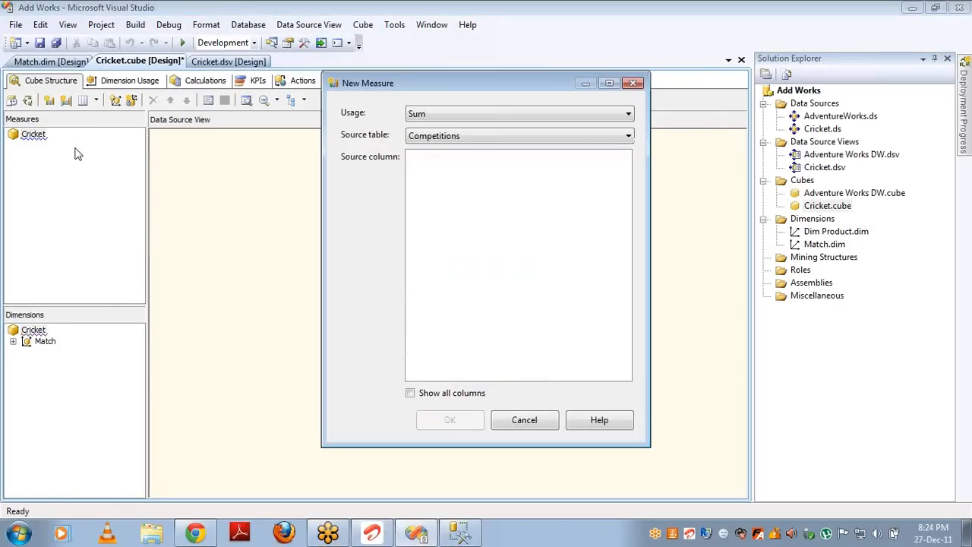
pyautogui.click(470, 136)
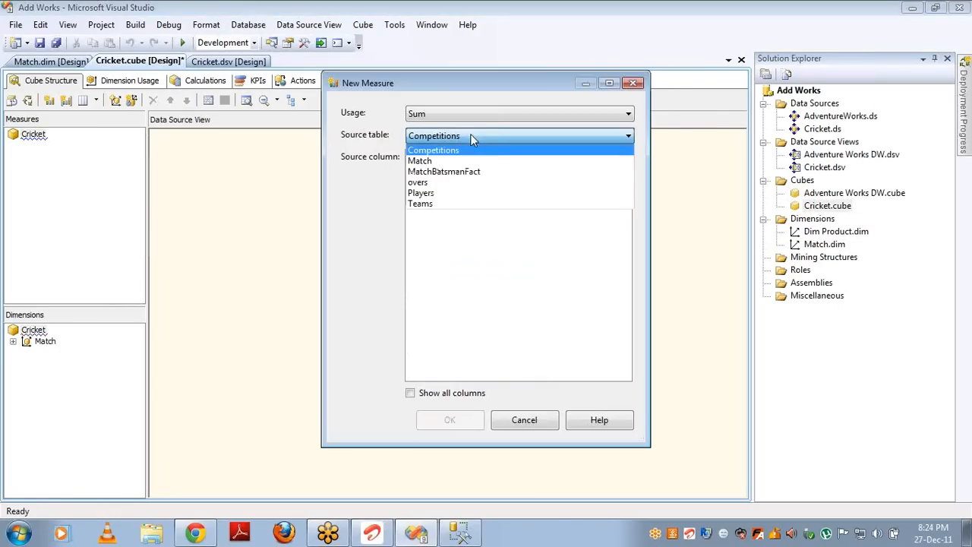
pyautogui.click(448, 173)
pyautogui.click(433, 199)
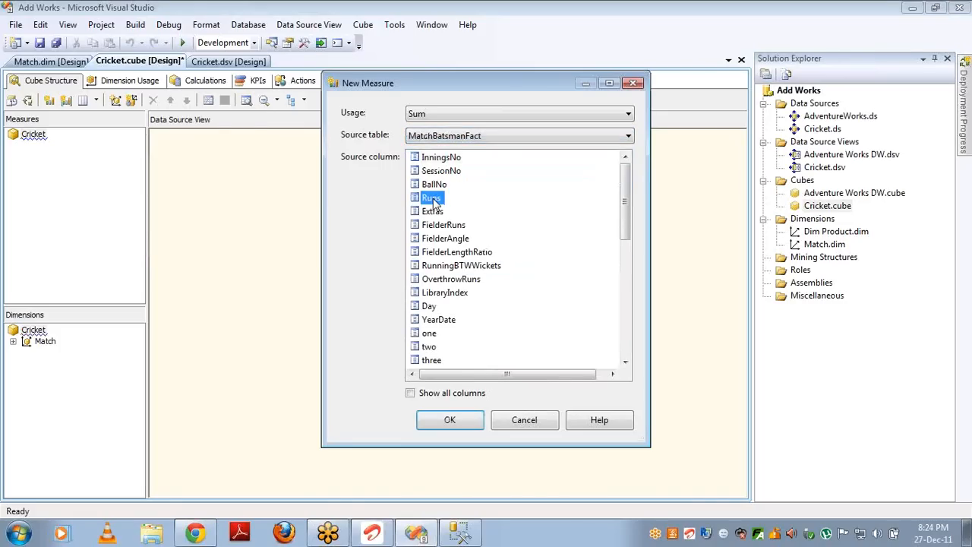
pyautogui.doubleClick(434, 200)
pyautogui.click(122, 83)
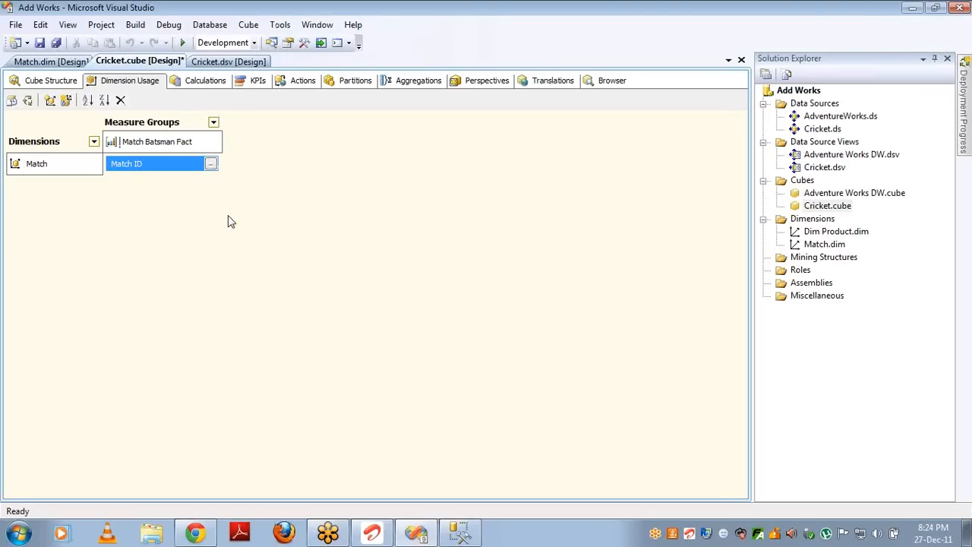
pyautogui.doubleClick(811, 168)
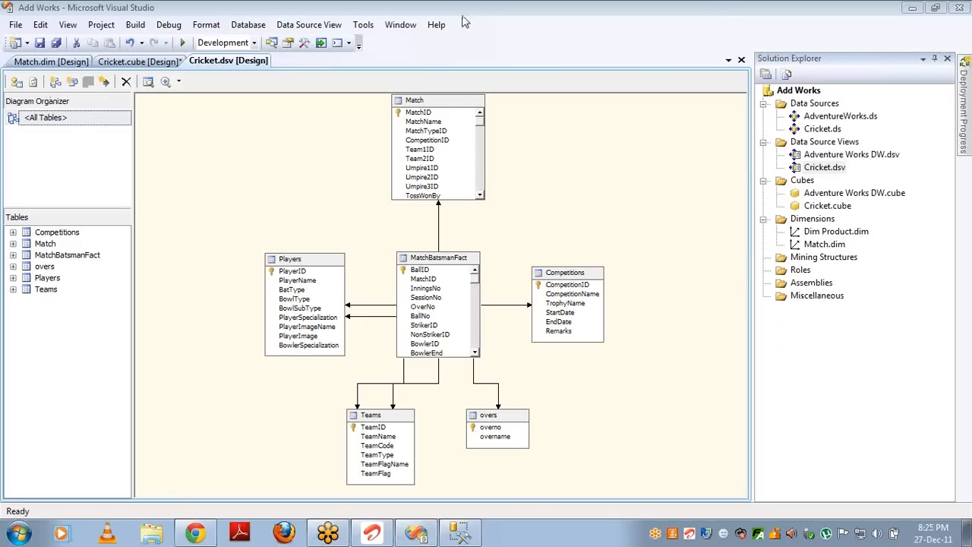
pyautogui.doubleClick(820, 207)
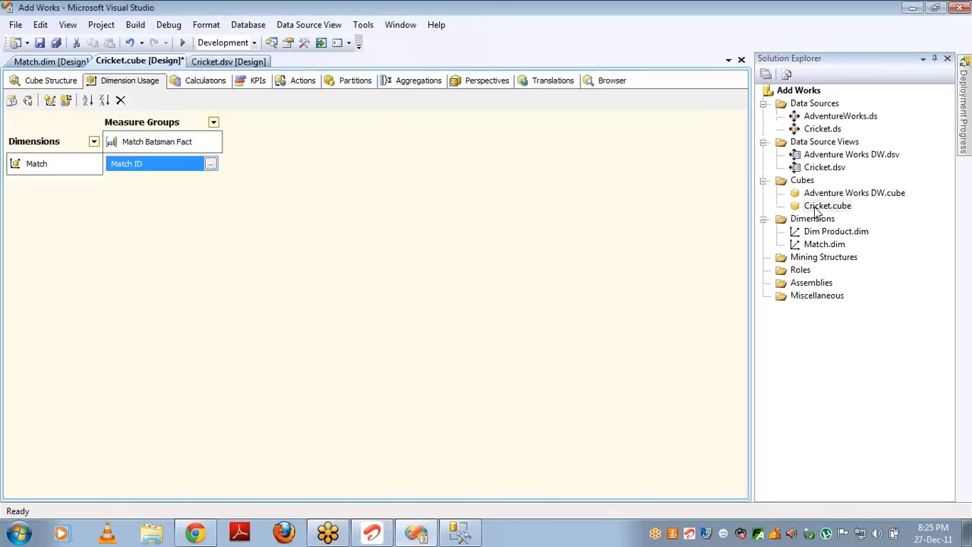
# Step: Build, deploy and fully process the Cricket cube, then switch to its Browser view
pyautogui.click(30, 104)
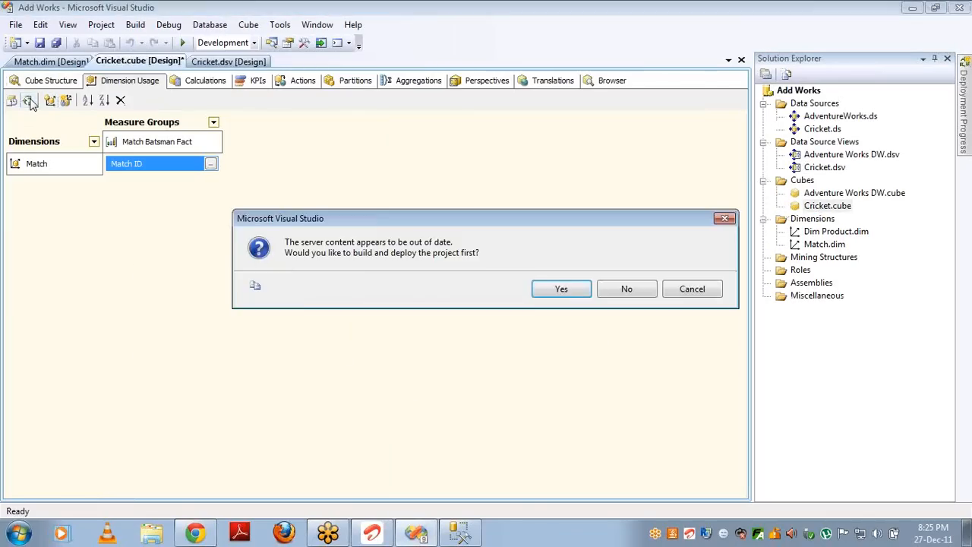
pyautogui.press('Return')
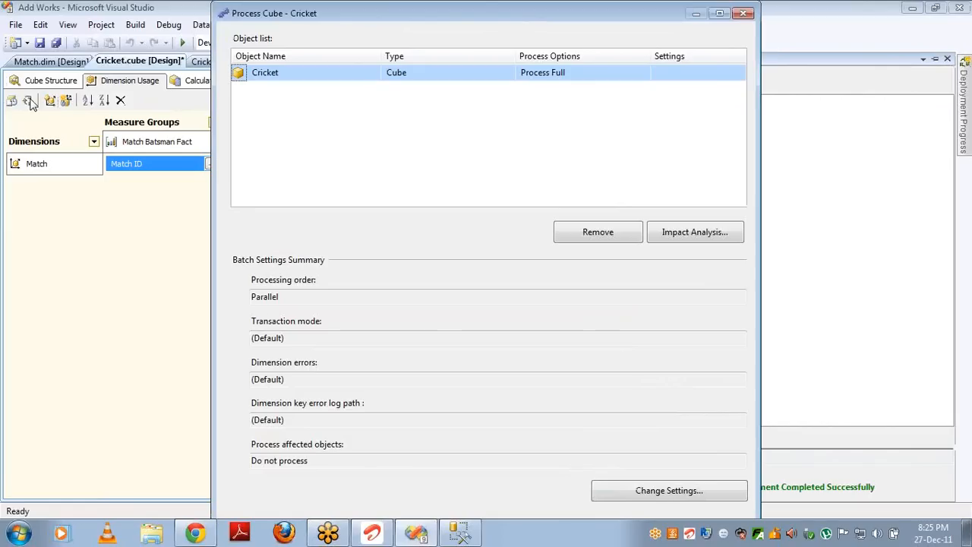
pyautogui.press('Return')
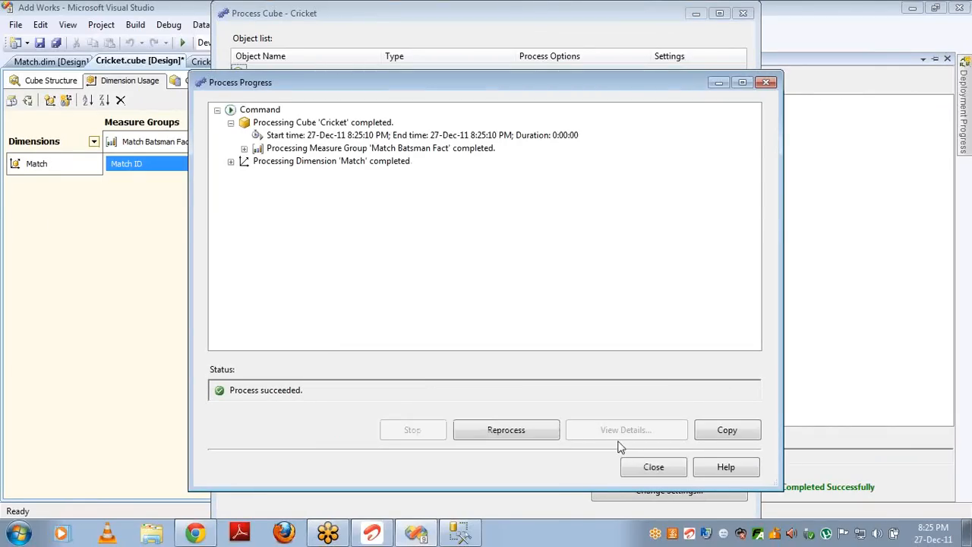
pyautogui.click(651, 468)
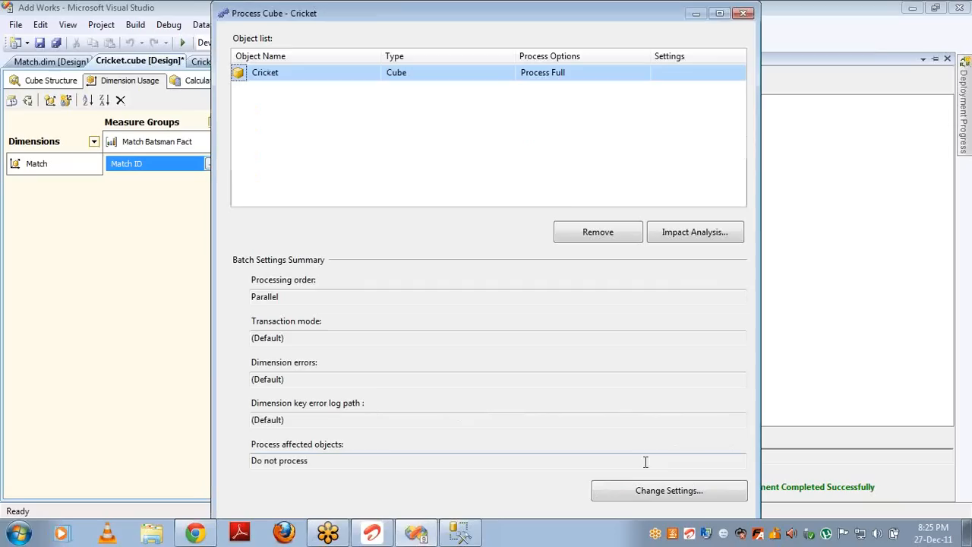
pyautogui.click(744, 15)
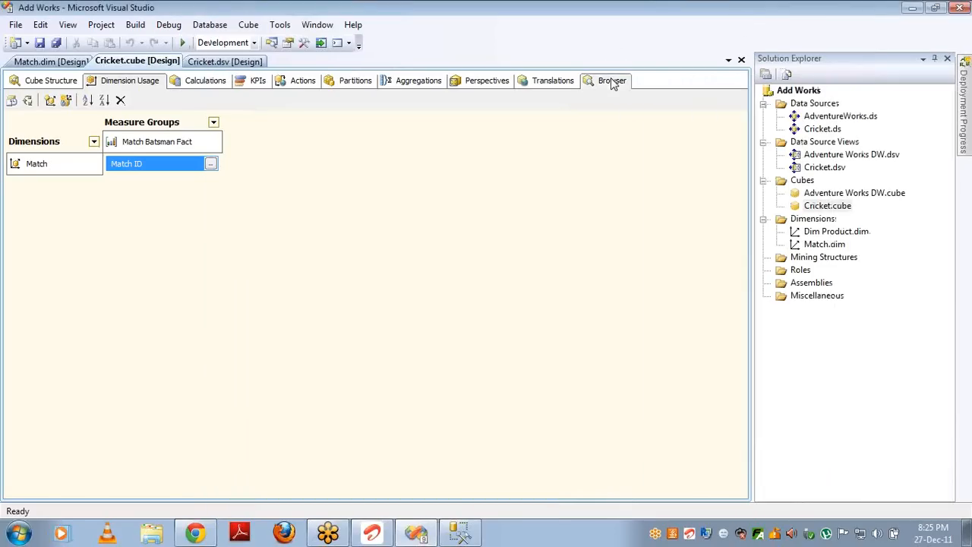
pyautogui.click(612, 80)
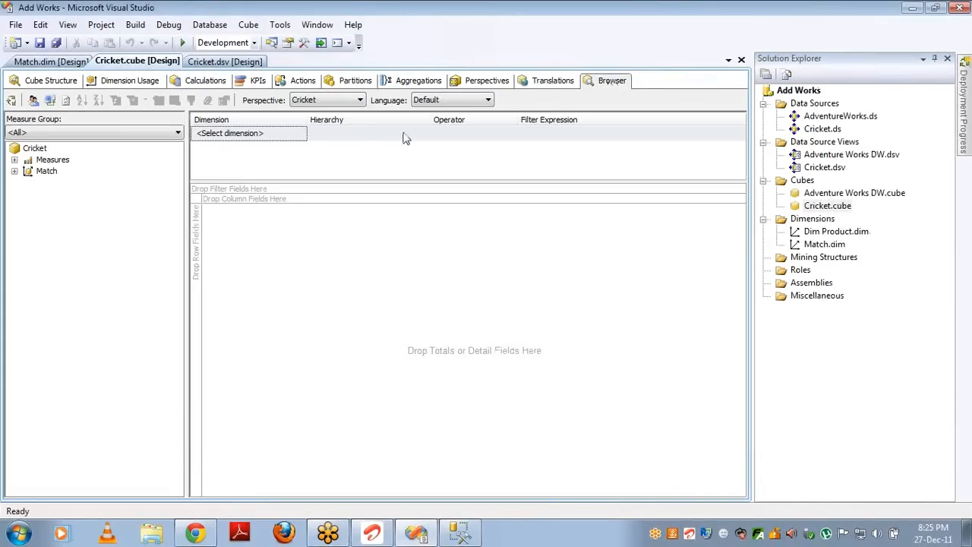
# Step: Keep the Cricket perspective, choose the Match Batsman Fact measure group, and reconnect the browser
pyautogui.click(360, 101)
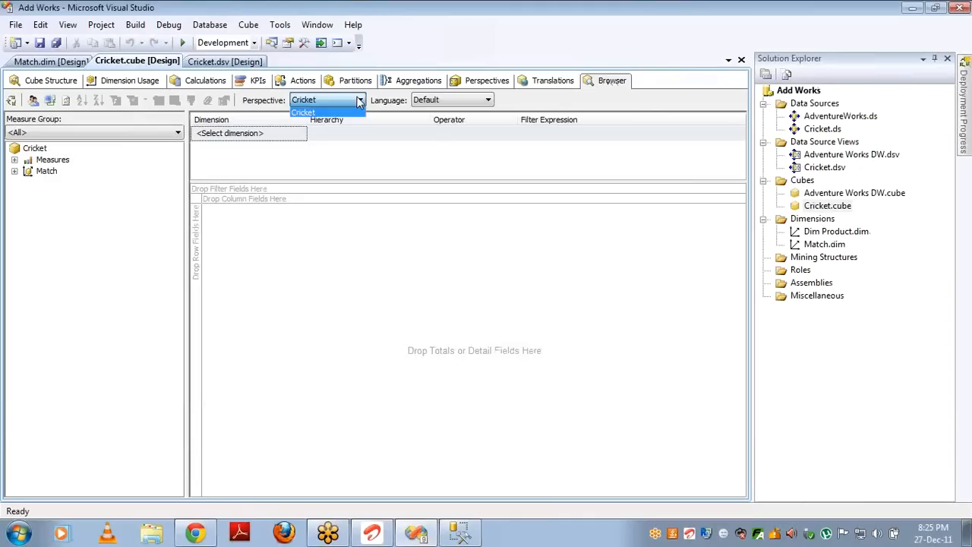
pyautogui.click(360, 101)
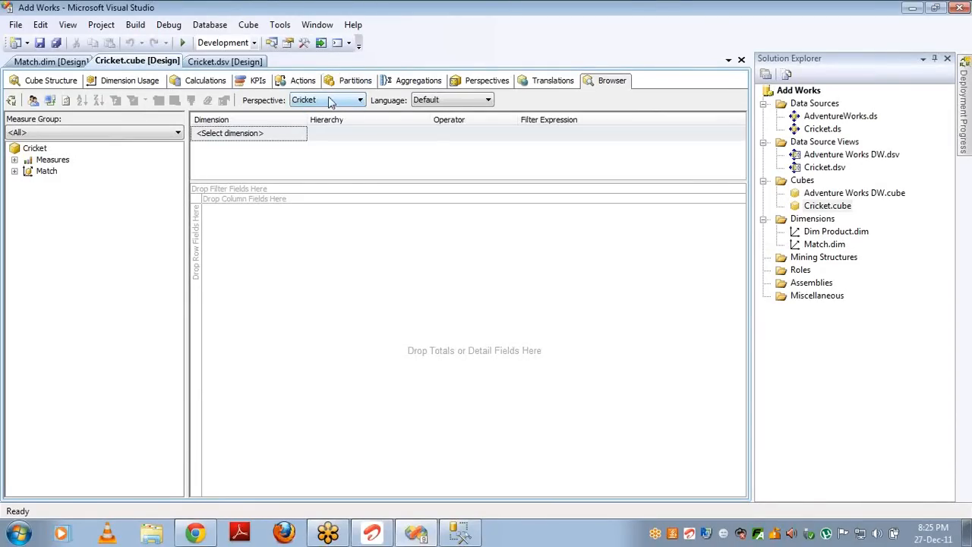
pyautogui.click(168, 133)
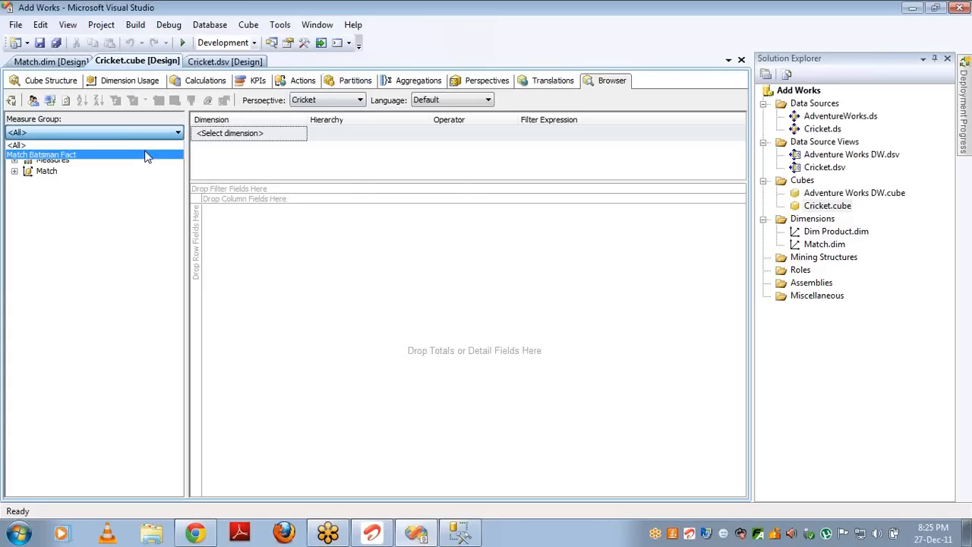
pyautogui.click(146, 155)
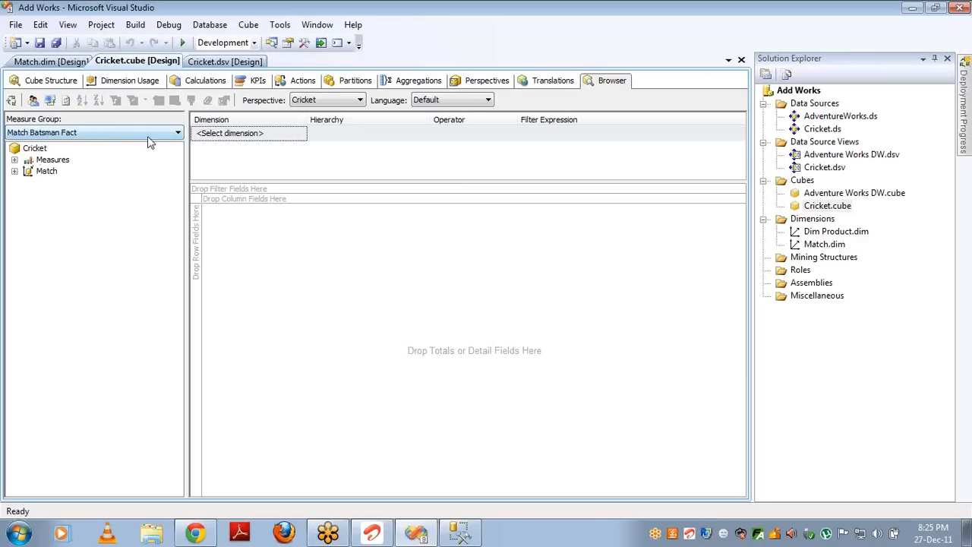
pyautogui.click(50, 102)
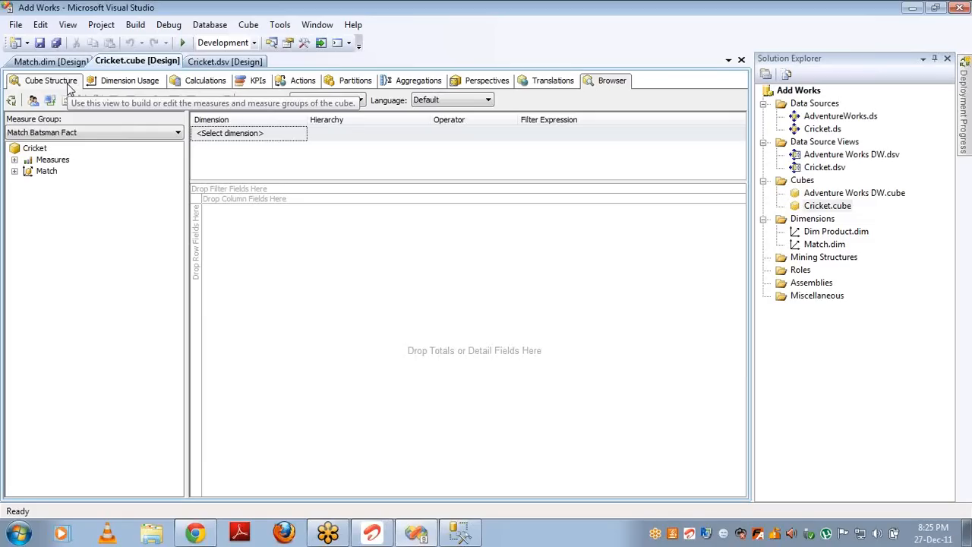
# Step: Show Runs in the data area broken down by Match Name rows, totalling 4286
pyautogui.click(15, 159)
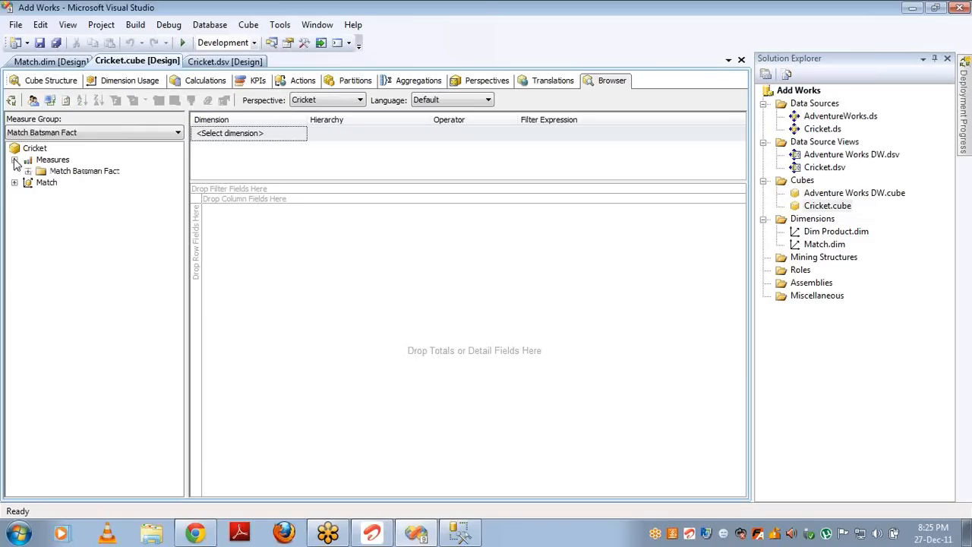
pyautogui.click(27, 171)
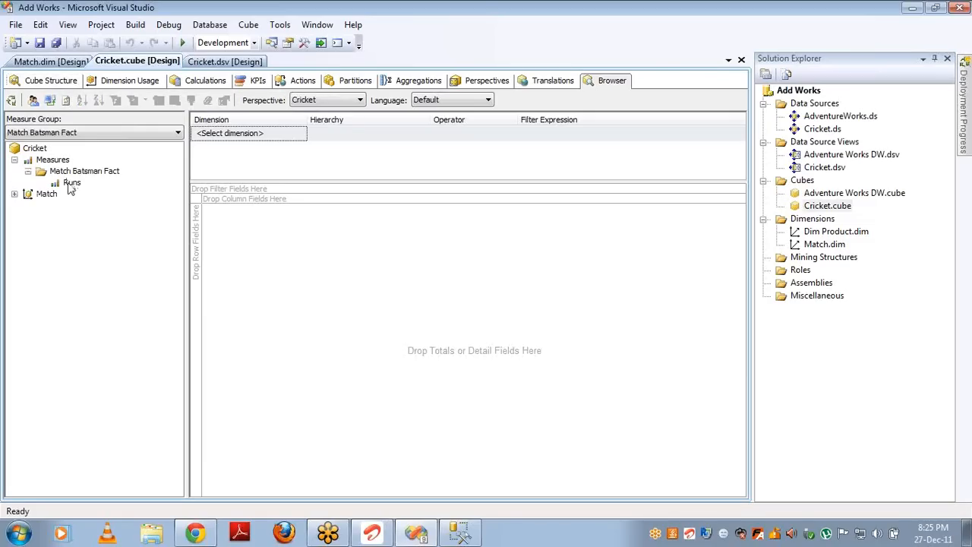
pyautogui.moveTo(72, 183); pyautogui.dragTo(292, 222)
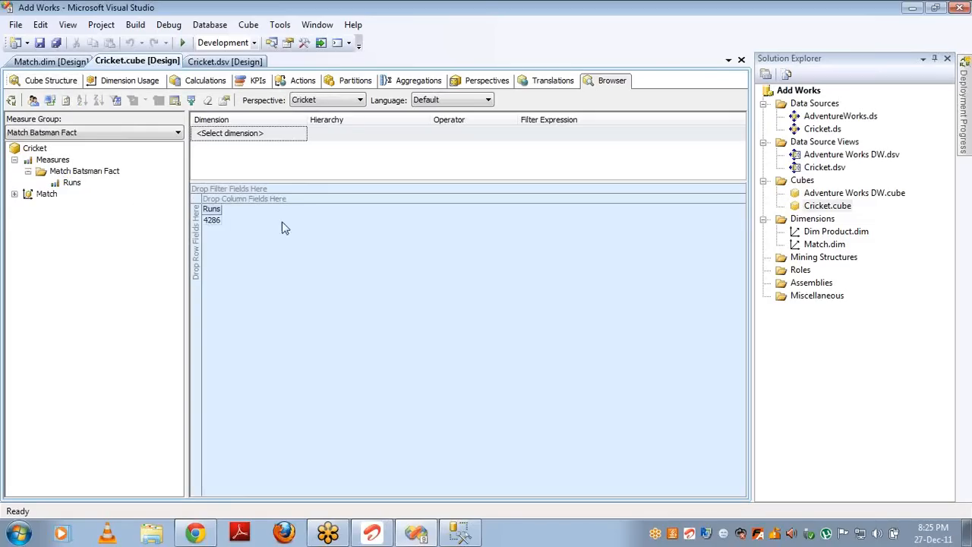
pyautogui.click(13, 194)
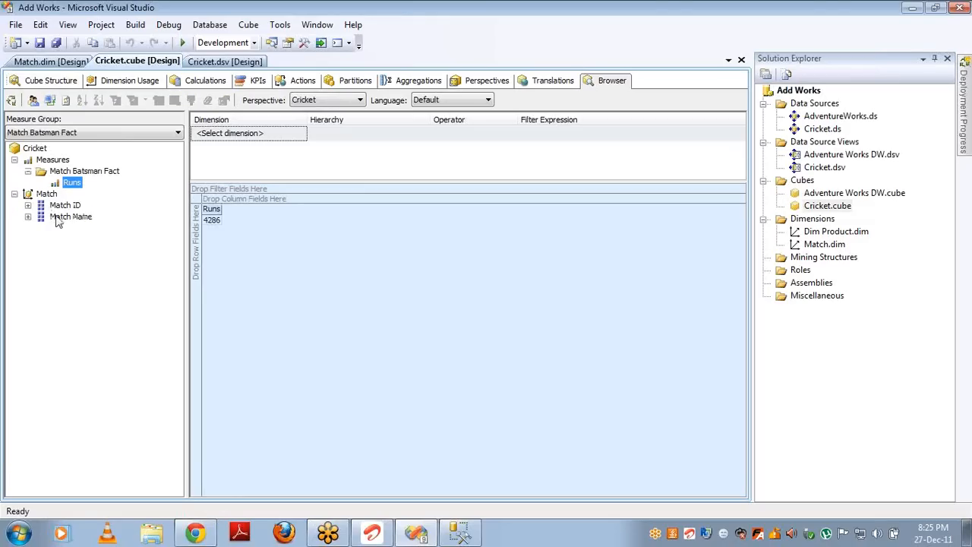
pyautogui.moveTo(65, 217); pyautogui.dragTo(201, 251)
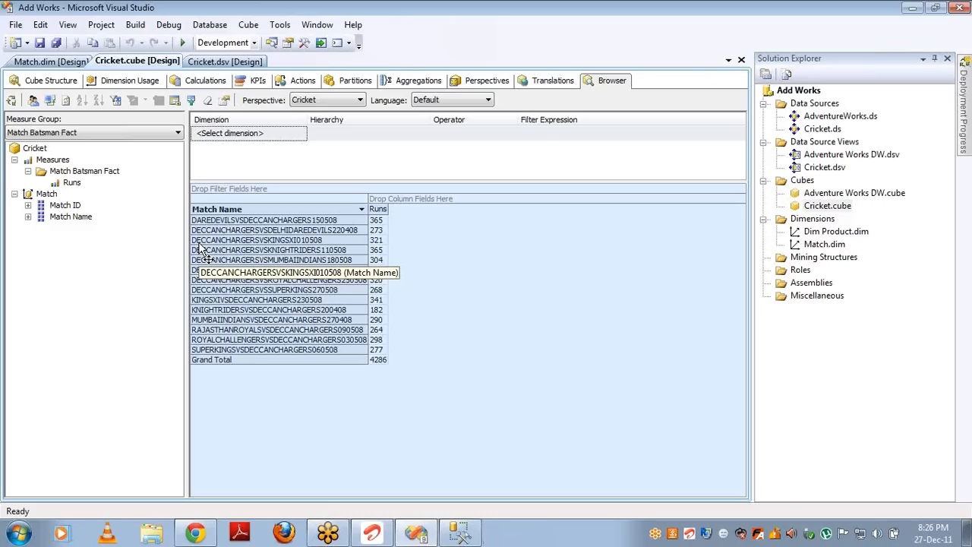
# Step: Open the Adventure Works DW cube and review the project's cubes, dimensions and data source views
pyautogui.click(815, 192)
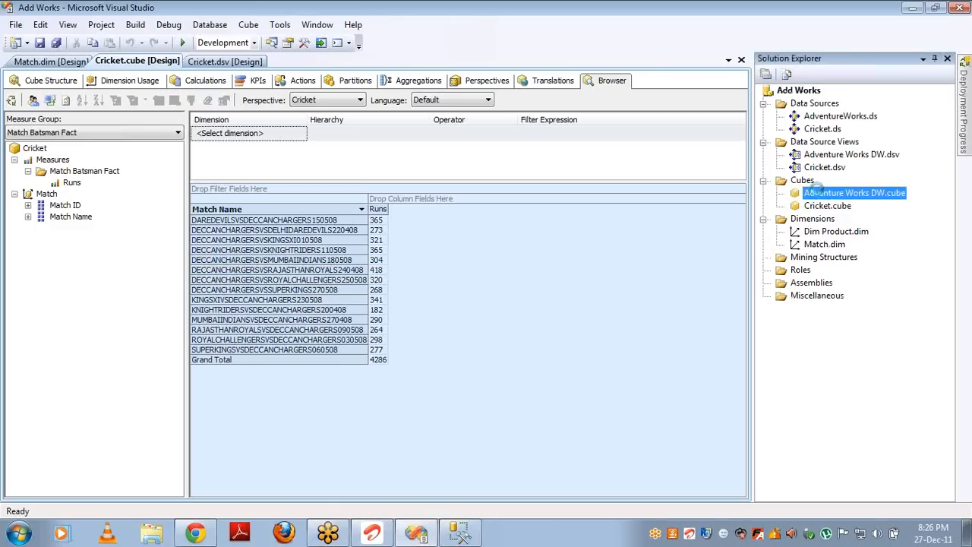
pyautogui.doubleClick(813, 193)
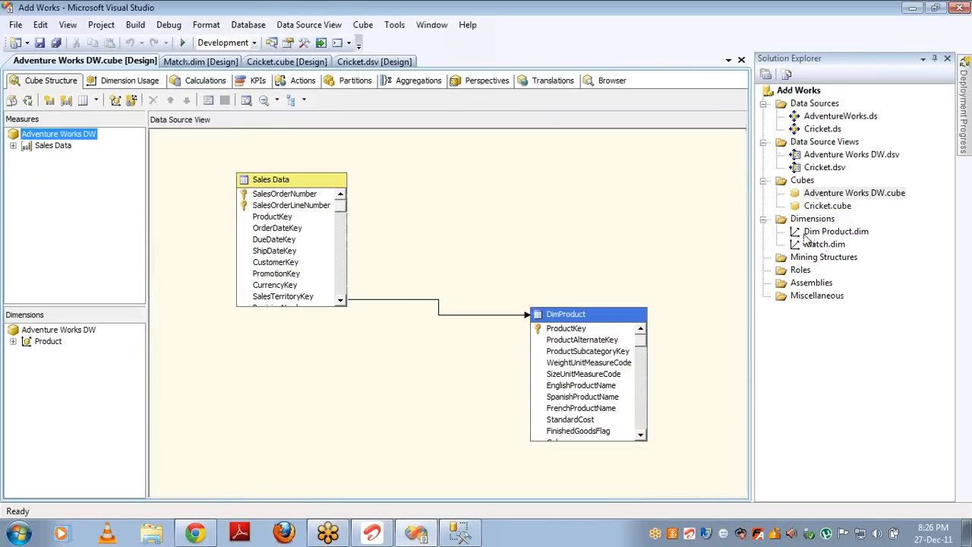
pyautogui.click(824, 234)
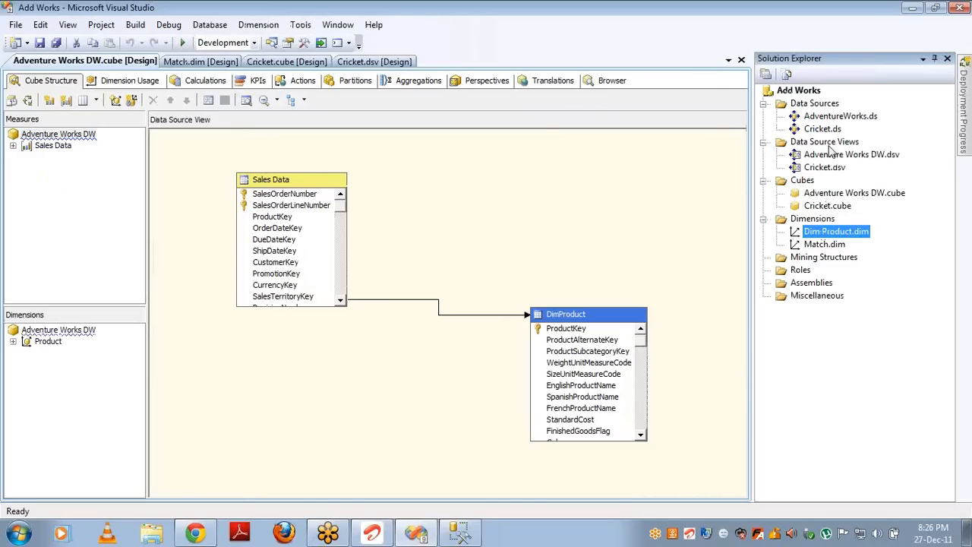
pyautogui.click(828, 158)
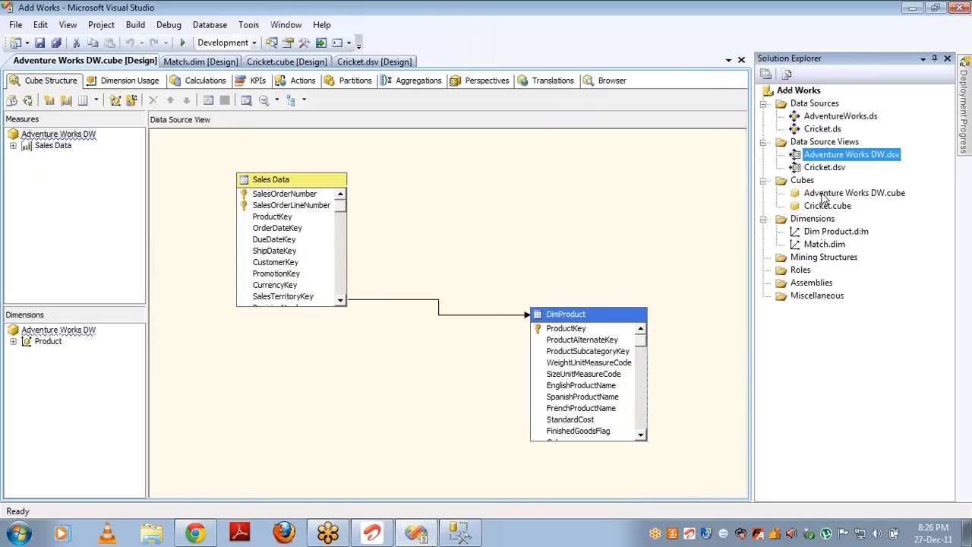
pyautogui.click(824, 195)
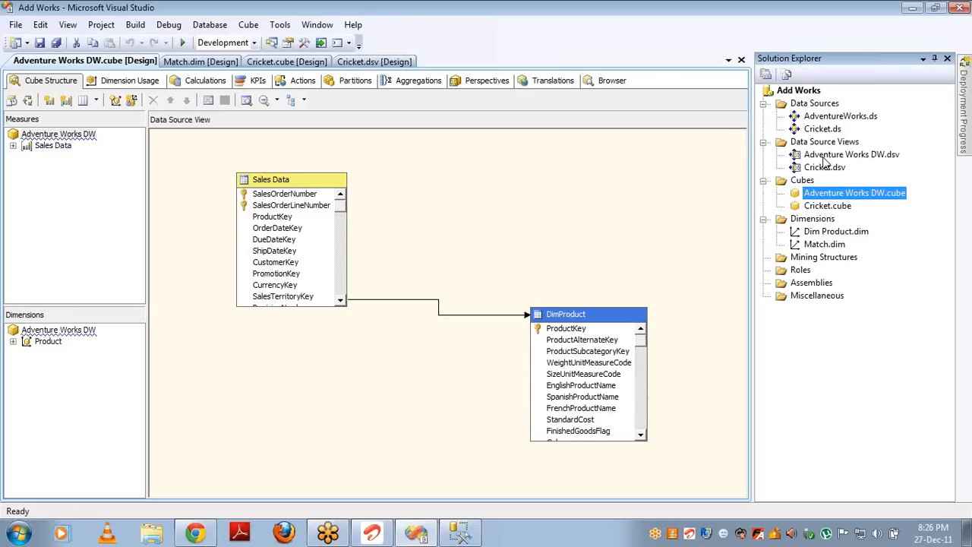
pyautogui.click(828, 233)
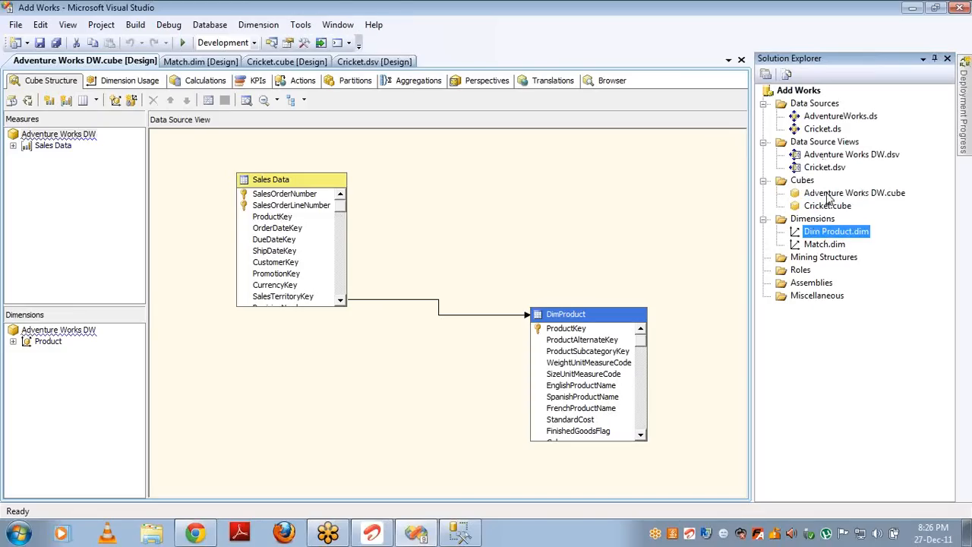
pyautogui.click(828, 195)
pyautogui.click(828, 158)
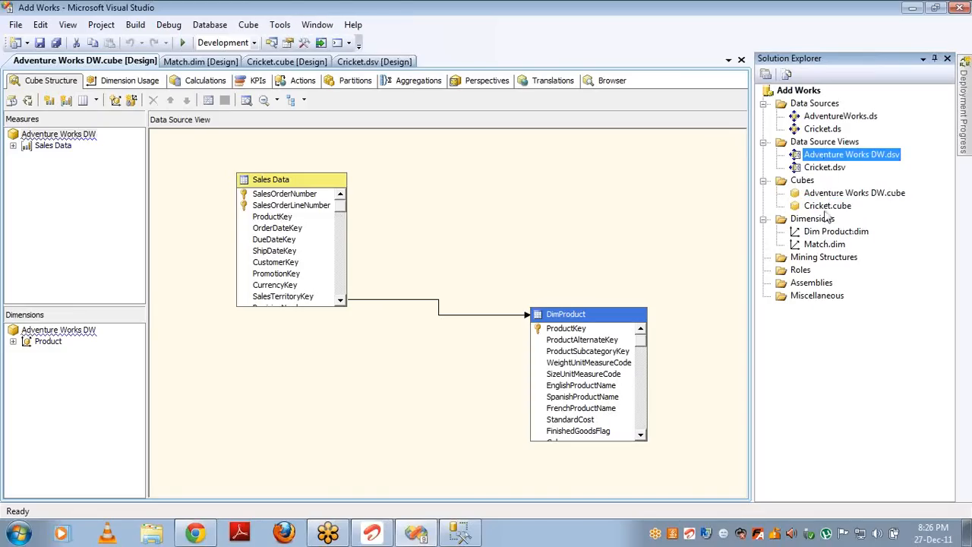
pyautogui.click(822, 245)
pyautogui.click(820, 208)
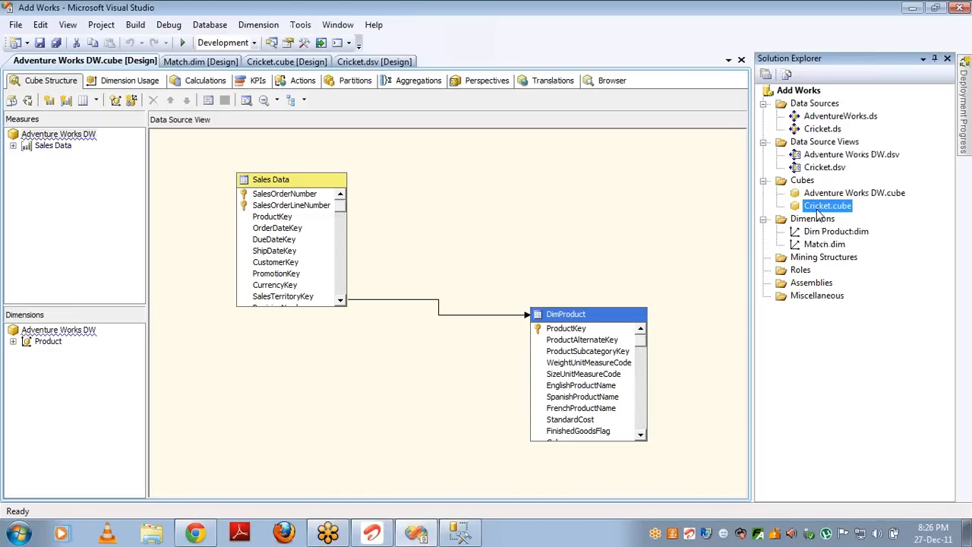
pyautogui.click(819, 168)
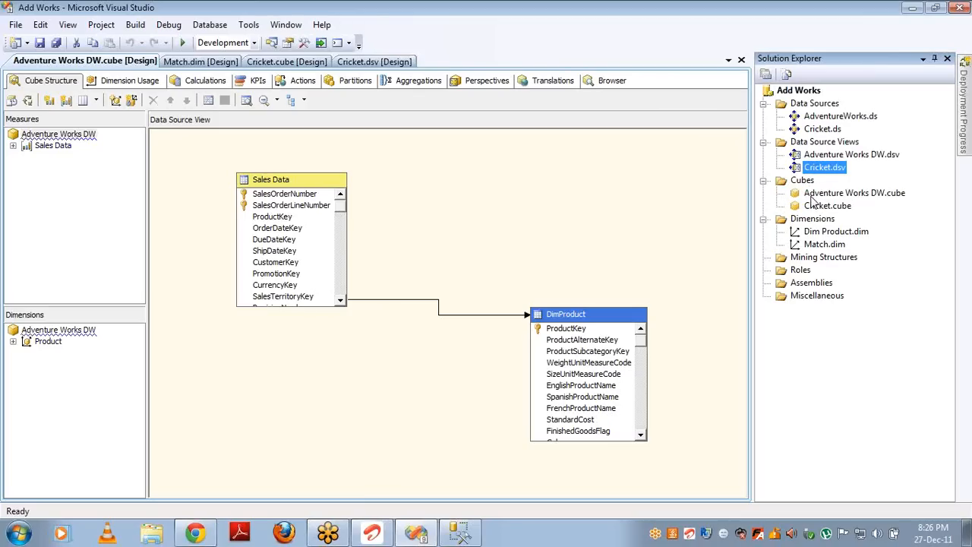
# Step: Return to the Adventure Works DW cube and list the dimensions available to add, showing Dim Product
pyautogui.doubleClick(814, 199)
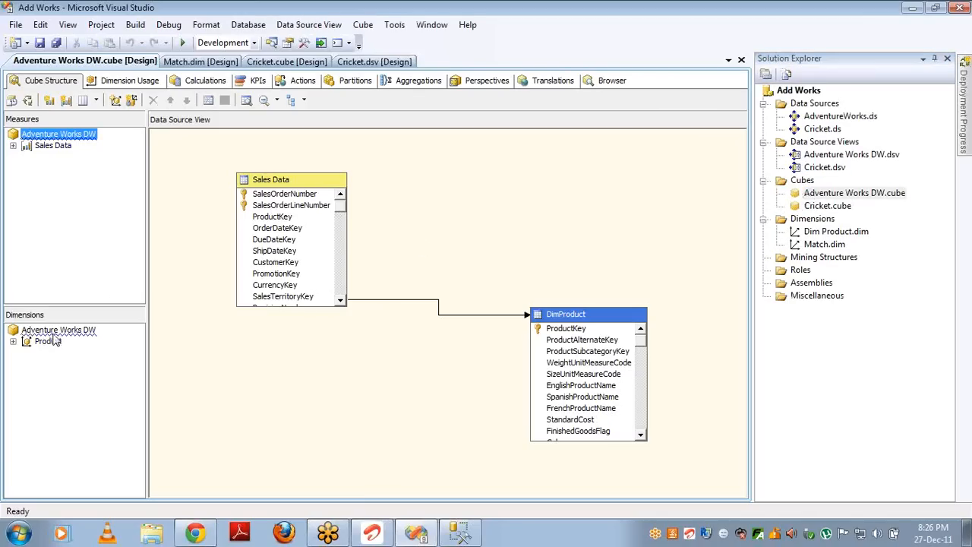
pyautogui.click(59, 332)
pyautogui.click(129, 336)
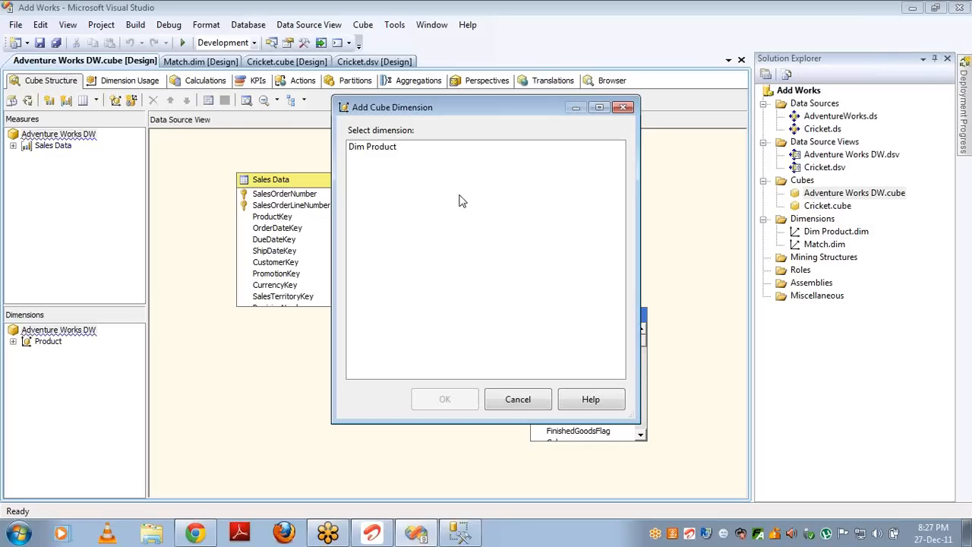
# Step: Cancel adding a cube dimension, then select the Dim Product and Match dimensions in Solution Explorer
pyautogui.click(542, 402)
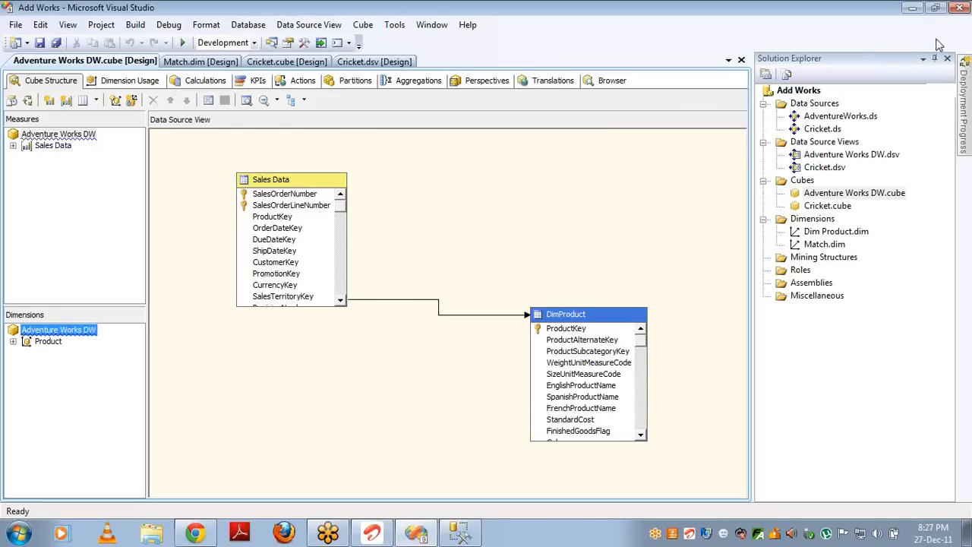
pyautogui.click(959, 29)
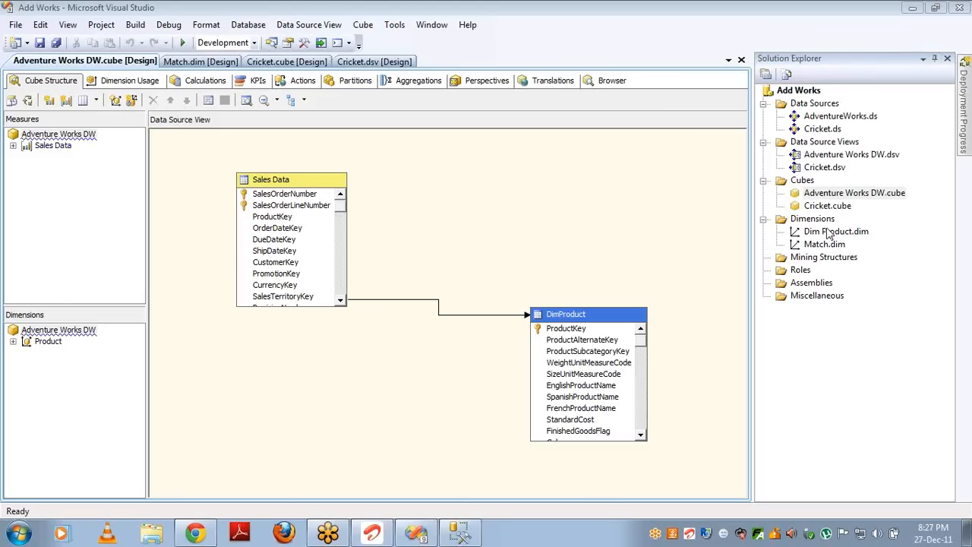
pyautogui.click(831, 233)
pyautogui.hotkey('shift', 'Down')
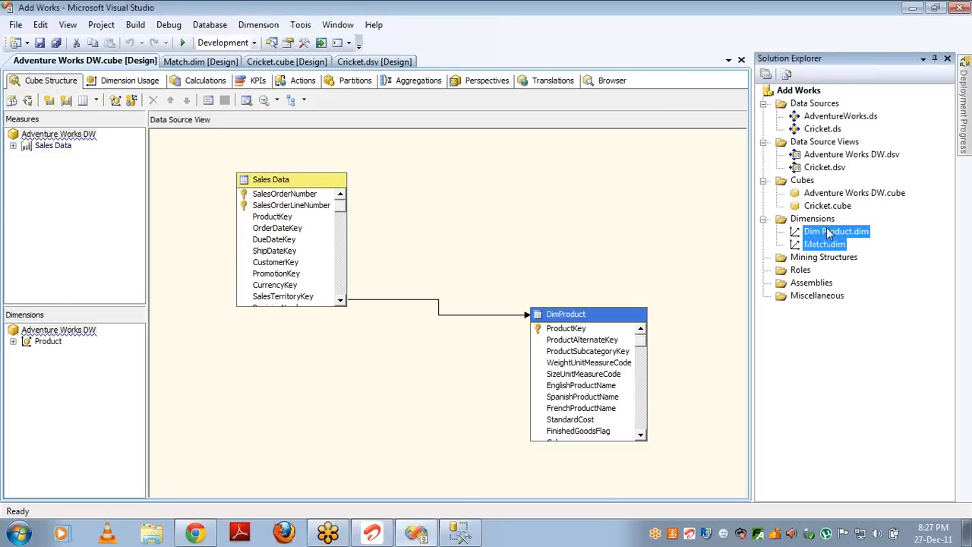
# Step: Reopen the Adventure Works DW cube, then open the Cricket.dsv diagram with MatchBatsmanFact and related tables
pyautogui.click(833, 156)
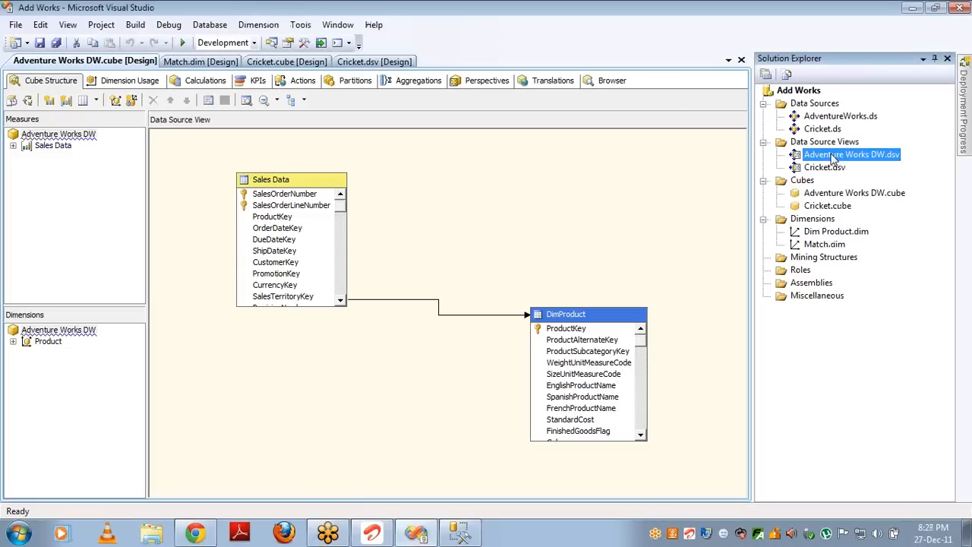
pyautogui.doubleClick(827, 195)
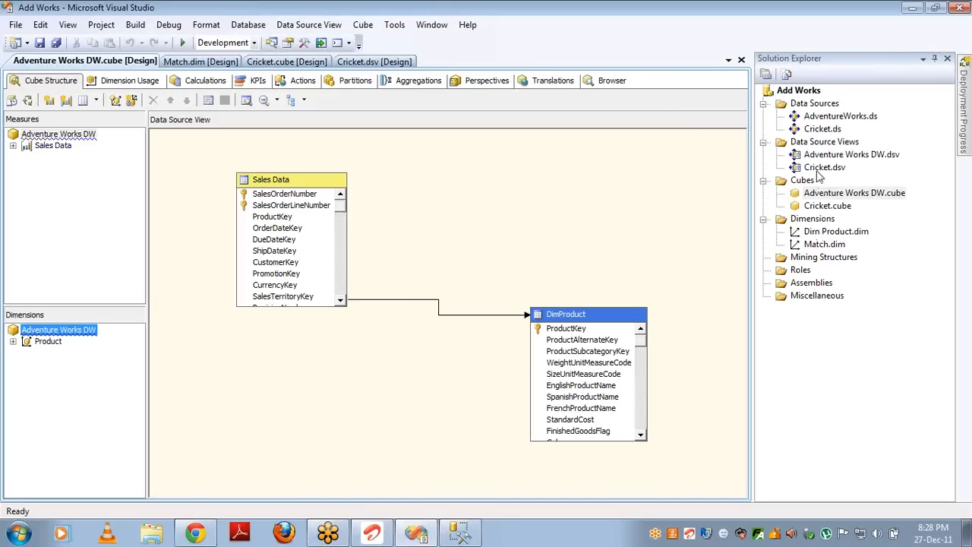
pyautogui.doubleClick(820, 169)
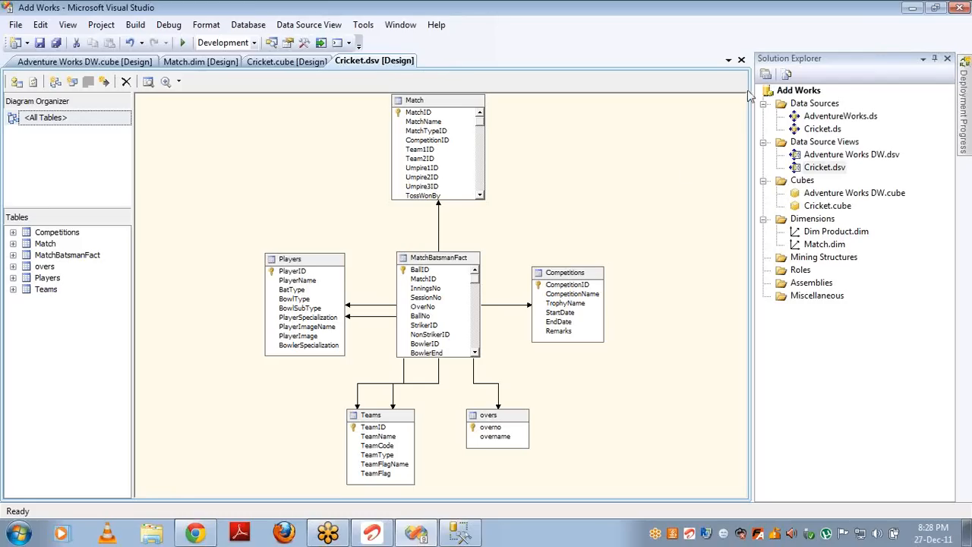
# Step: Close the Cricket.dsv, Adventure Works DW cube, Cricket cube and Match dimension designers
pyautogui.click(740, 60)
pyautogui.click(740, 60)
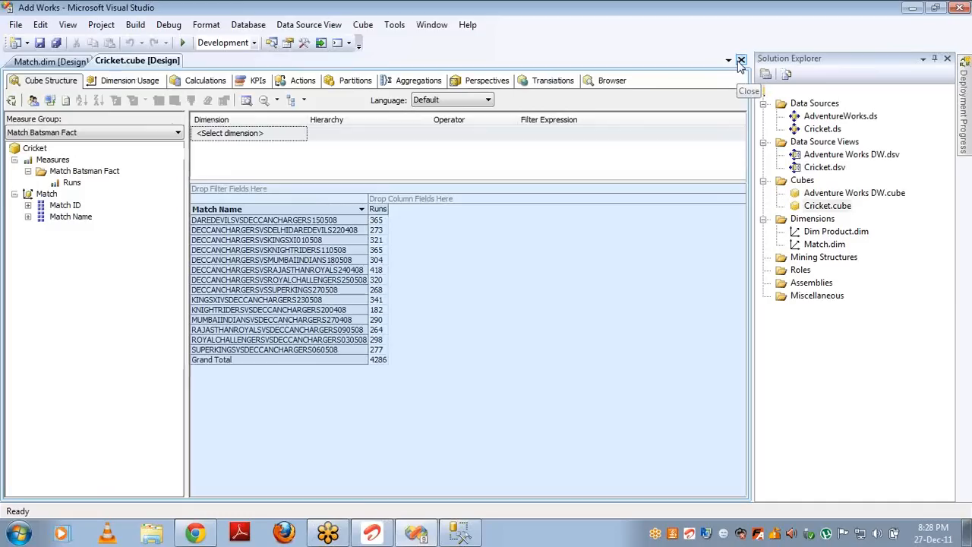
pyautogui.click(740, 60)
pyautogui.click(740, 60)
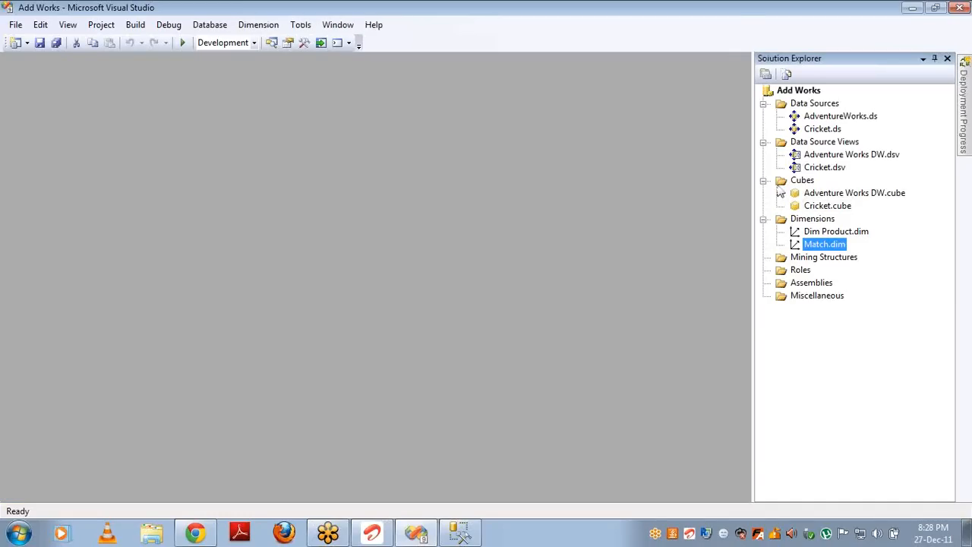
# Step: Delete the Match and Dim Product dimensions and the Cricket and Adventure Works DW cubes
pyautogui.press('Delete')
pyautogui.press('Return')
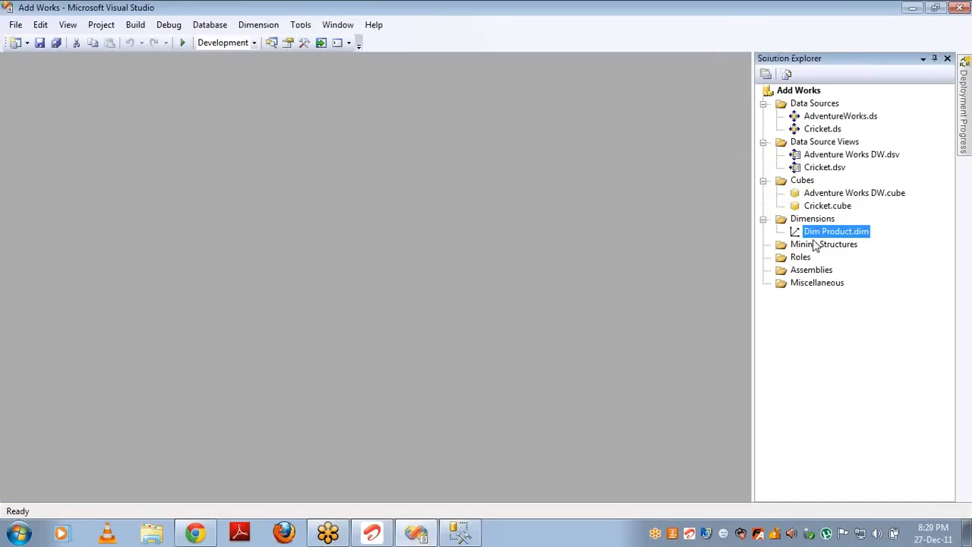
pyautogui.press('Delete')
pyautogui.press('Return')
pyautogui.click(833, 210)
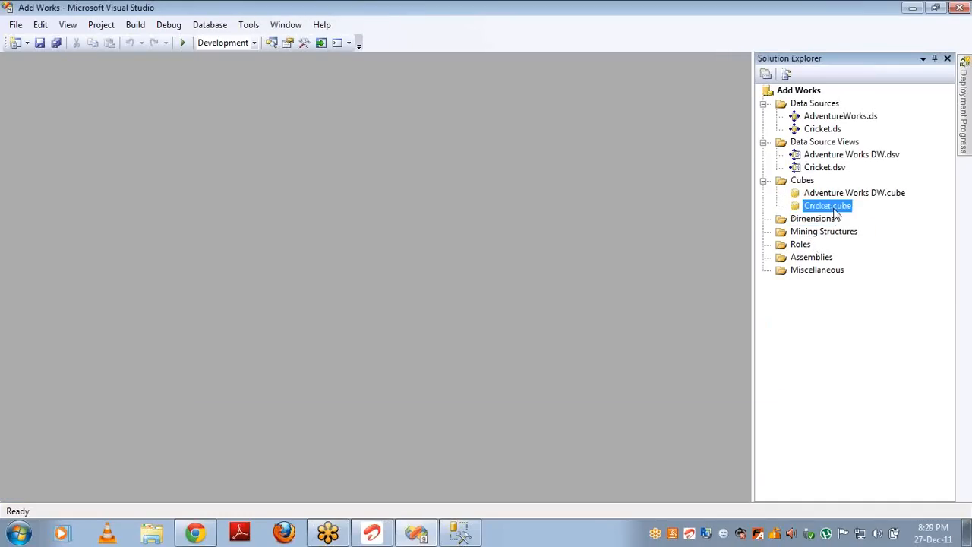
pyautogui.press('Delete')
pyautogui.press('Return')
pyautogui.press('Delete')
pyautogui.press('Return')
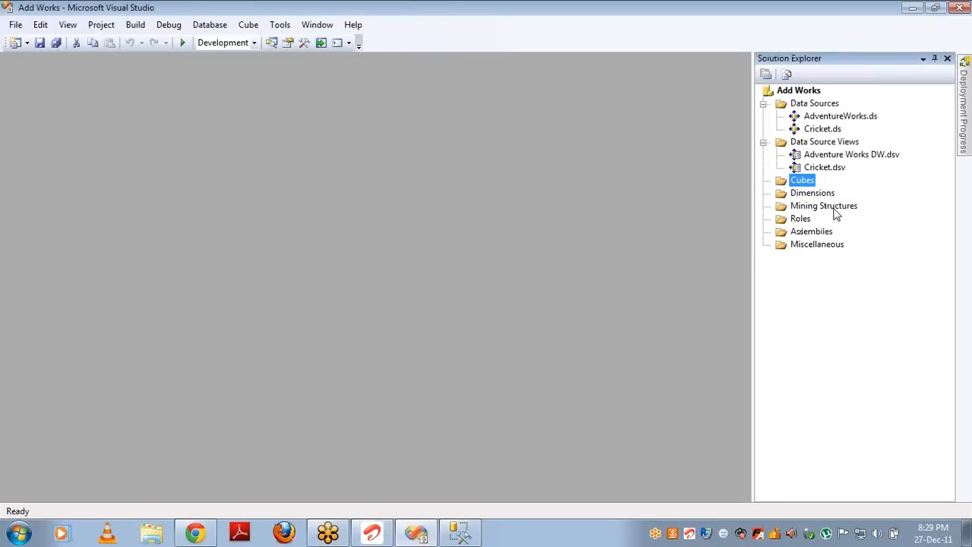
# Step: Open the Adventure Works DW.dsv diagram and inspect the DimPromotion, DimTime, DimProduct and DimCustomer tables
pyautogui.doubleClick(830, 156)
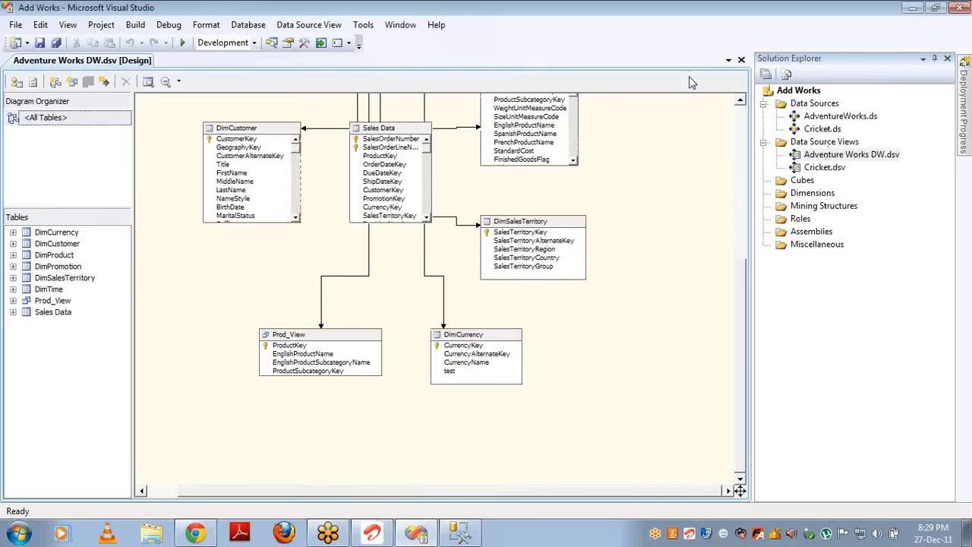
pyautogui.click(742, 117)
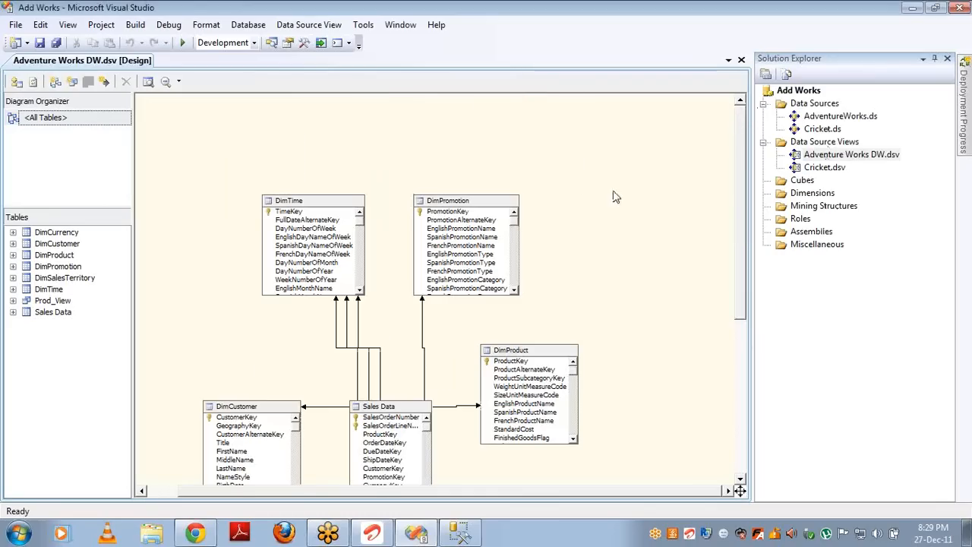
pyautogui.click(457, 212)
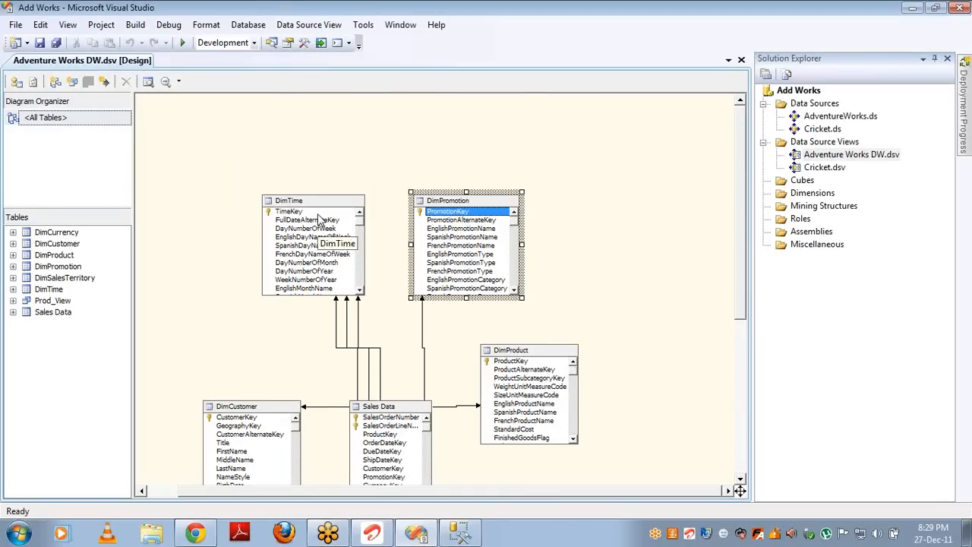
pyautogui.click(319, 217)
pyautogui.click(519, 364)
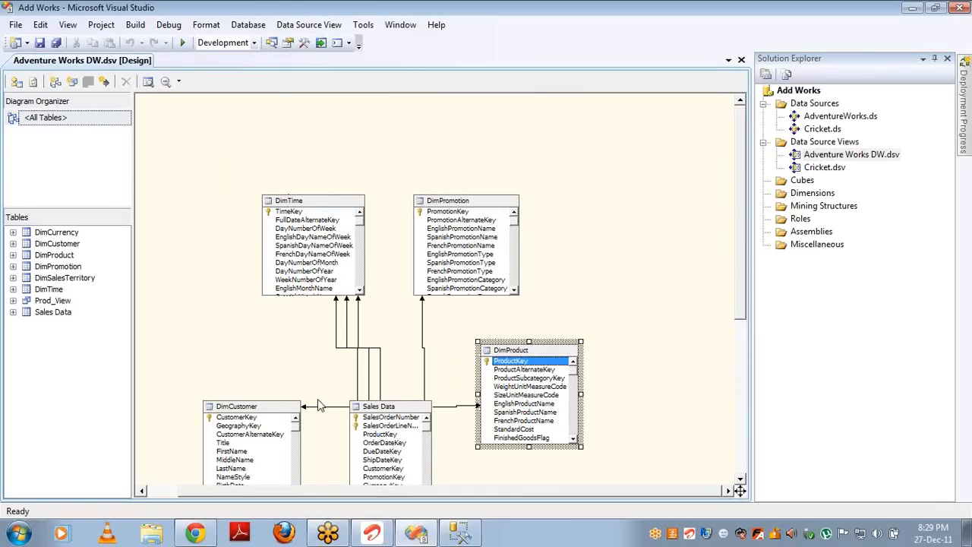
pyautogui.click(272, 419)
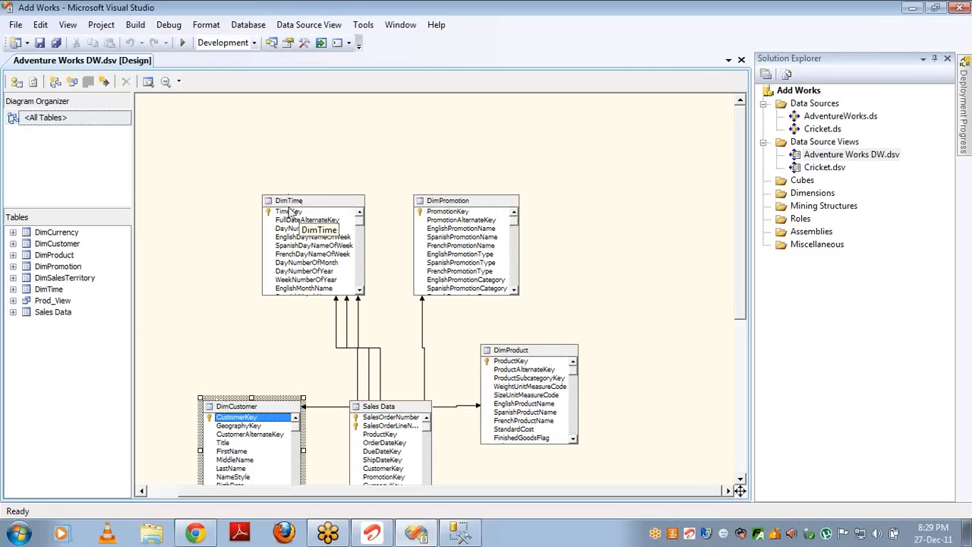
# Step: Inspect the context options for DimTime's TimeKey and DayNumberOfWeek columns without changing anything
pyautogui.rightClick(289, 212)
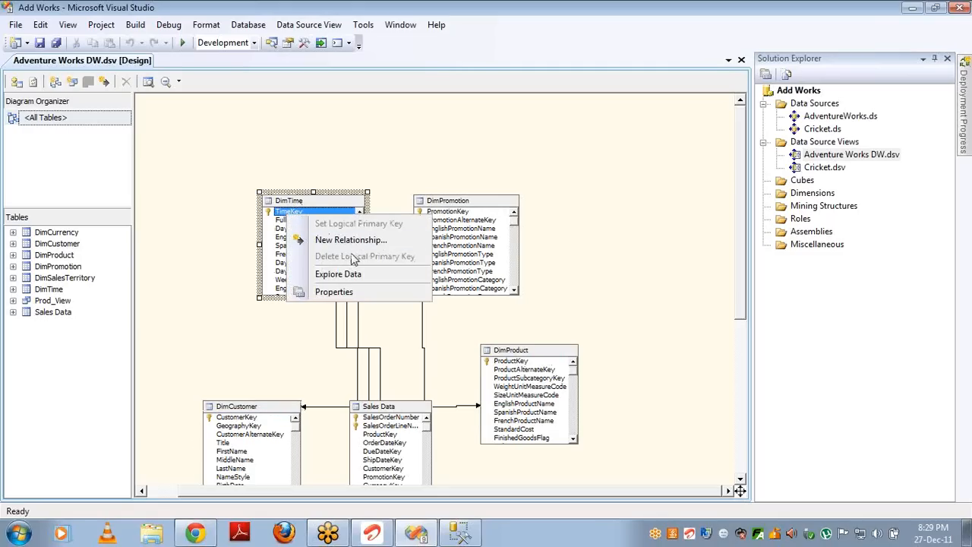
pyautogui.click(281, 230)
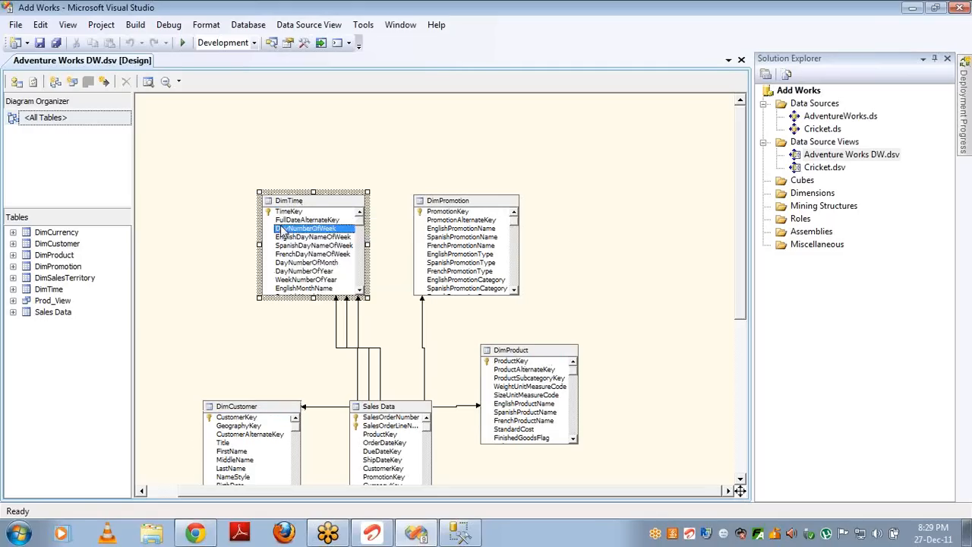
pyautogui.rightClick(281, 229)
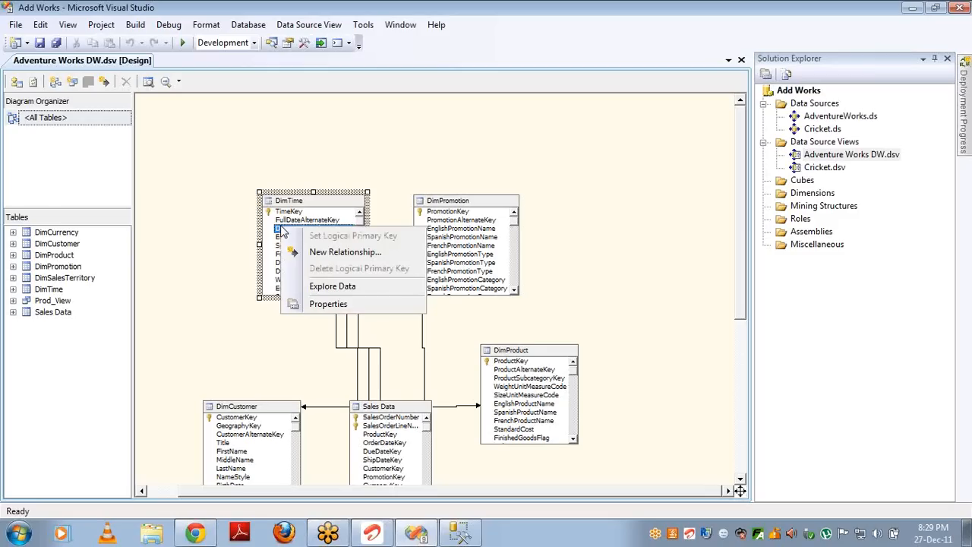
pyautogui.click(741, 192)
pyautogui.moveTo(740, 191); pyautogui.dragTo(741, 305)
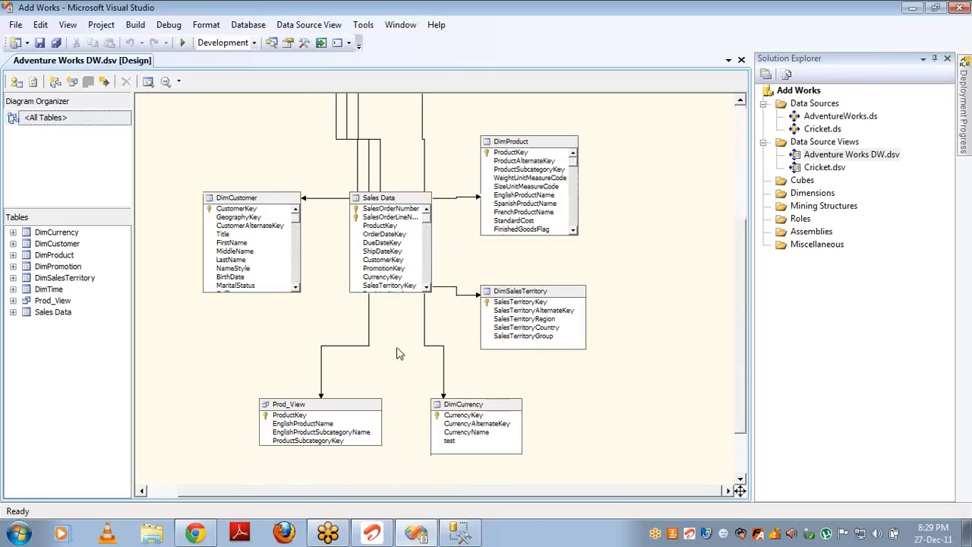
# Step: Set EnglishProductName, then ProductKey, as Prod_View's logical primary key, then delete the key entirely
pyautogui.click(306, 405)
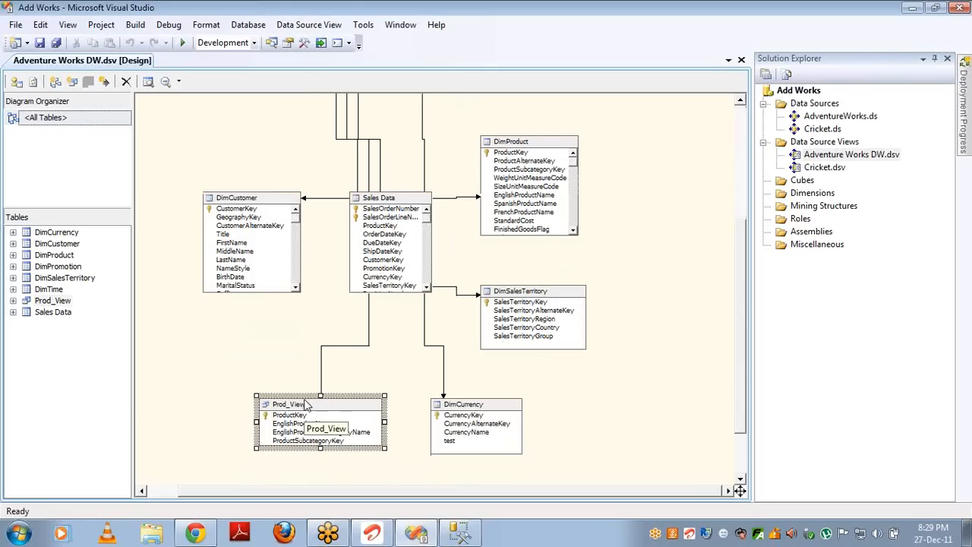
pyautogui.click(303, 423)
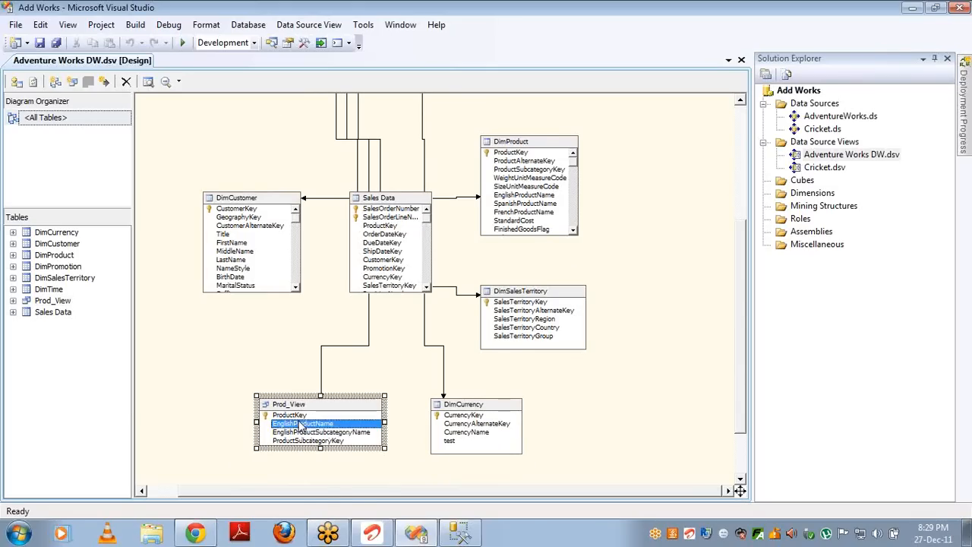
pyautogui.rightClick(303, 423)
pyautogui.click(353, 430)
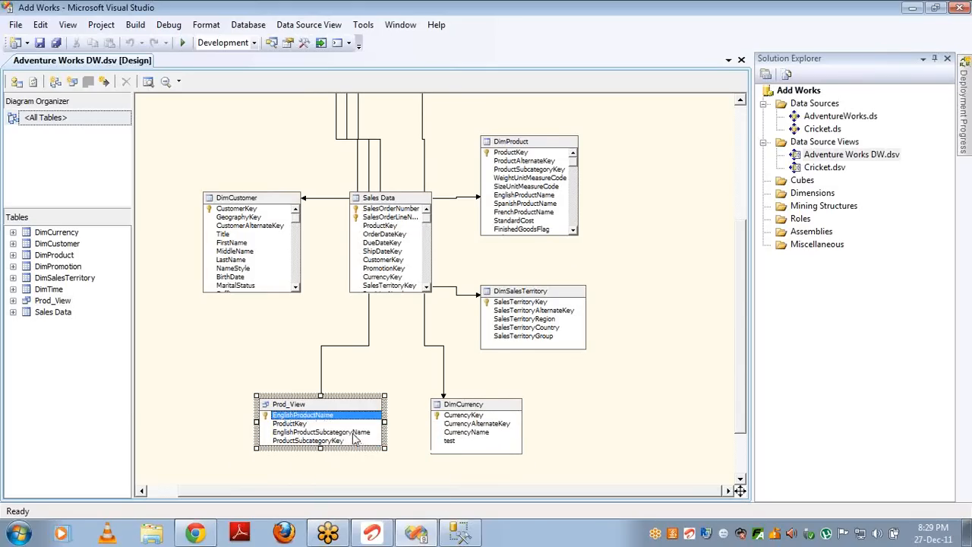
pyautogui.click(307, 424)
pyautogui.rightClick(306, 425)
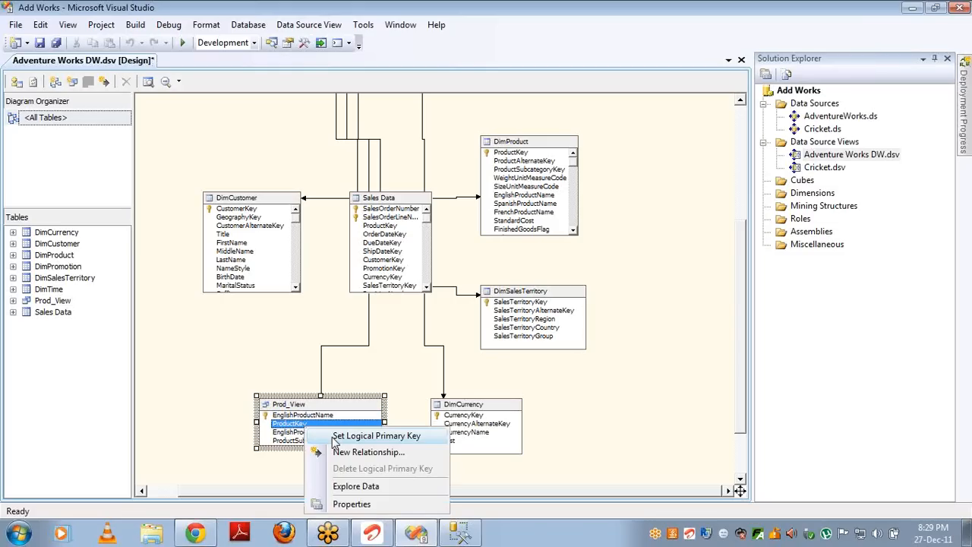
pyautogui.click(335, 437)
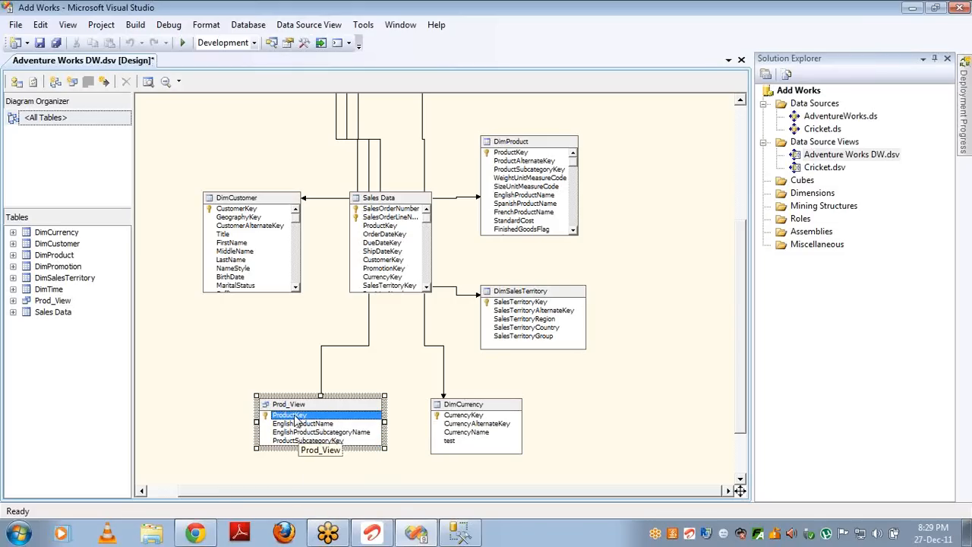
pyautogui.rightClick(297, 417)
pyautogui.click(326, 459)
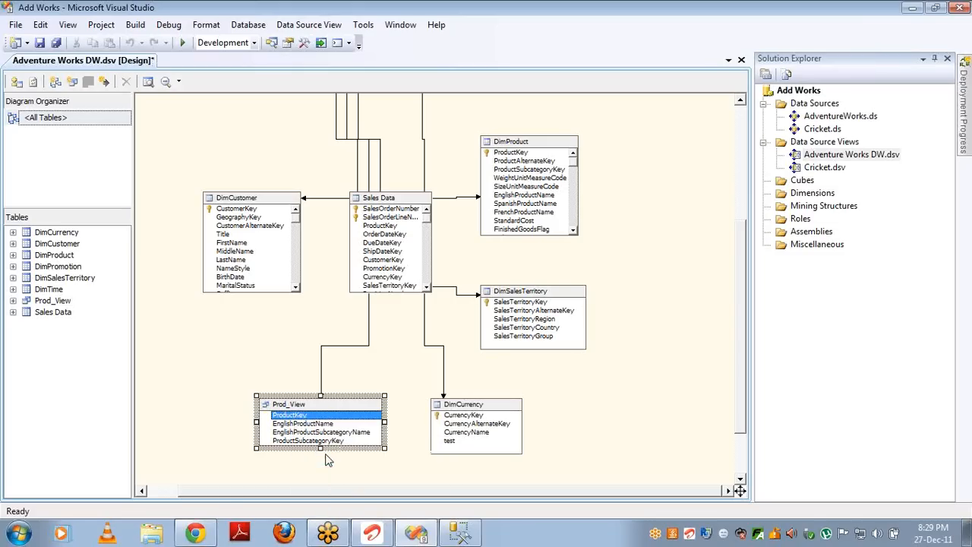
pyautogui.rightClick(308, 417)
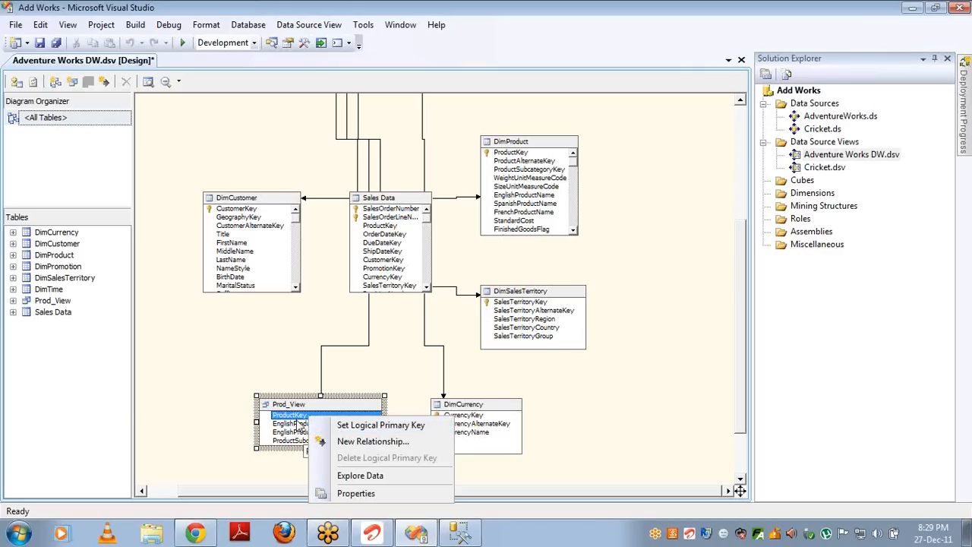
pyautogui.click(298, 424)
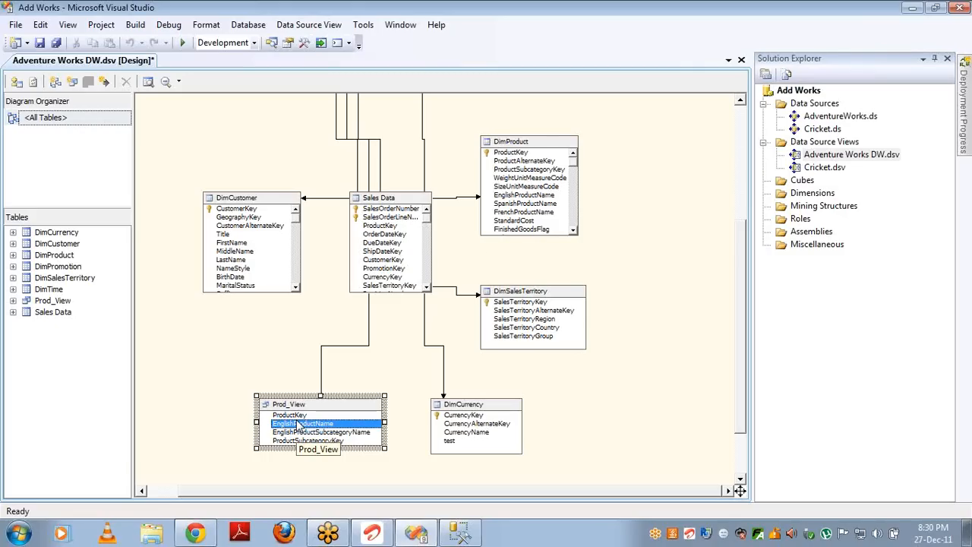
pyautogui.click(523, 306)
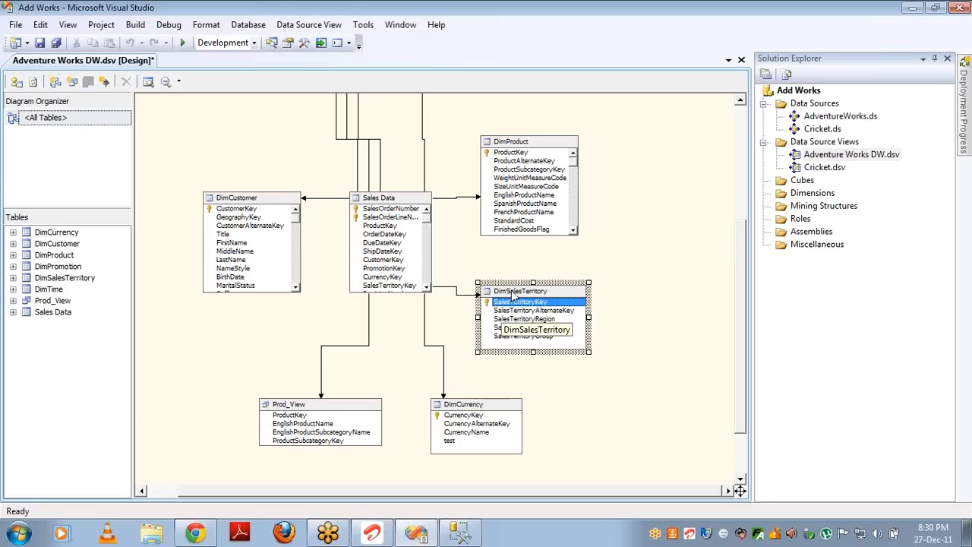
# Step: Open a named-query replacement for DimSalesTerritory, dismiss it, and remove the SalesTerritoryKey logical primary key
pyautogui.rightClick(514, 293)
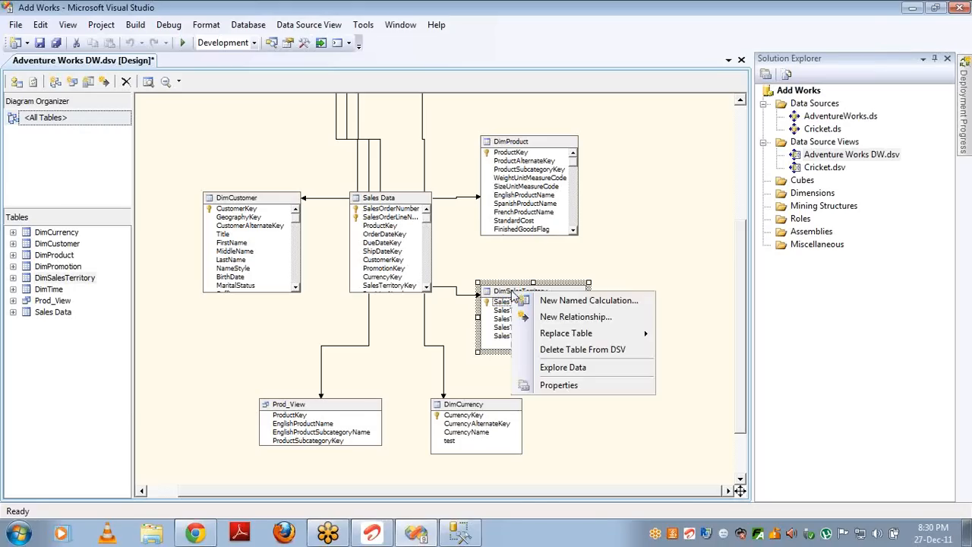
pyautogui.moveTo(562, 338)
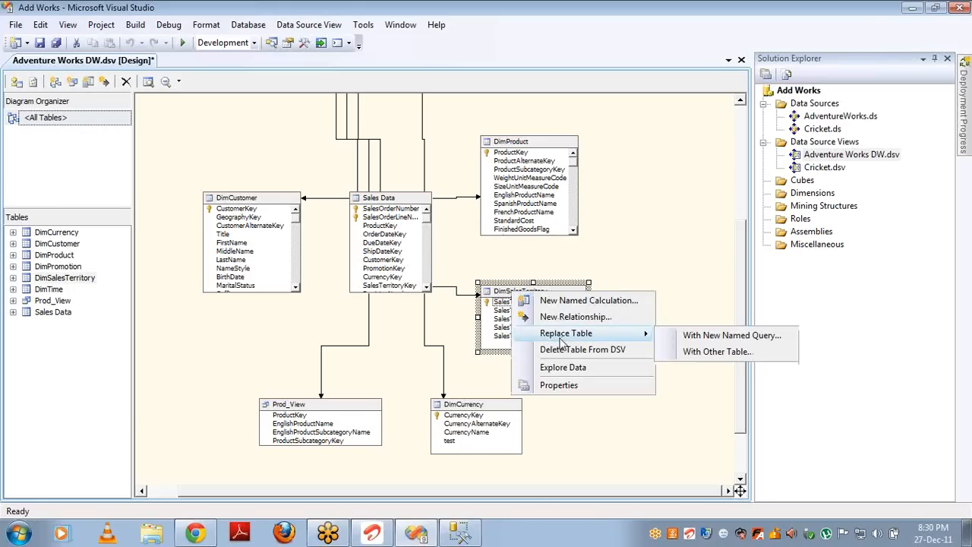
pyautogui.click(688, 335)
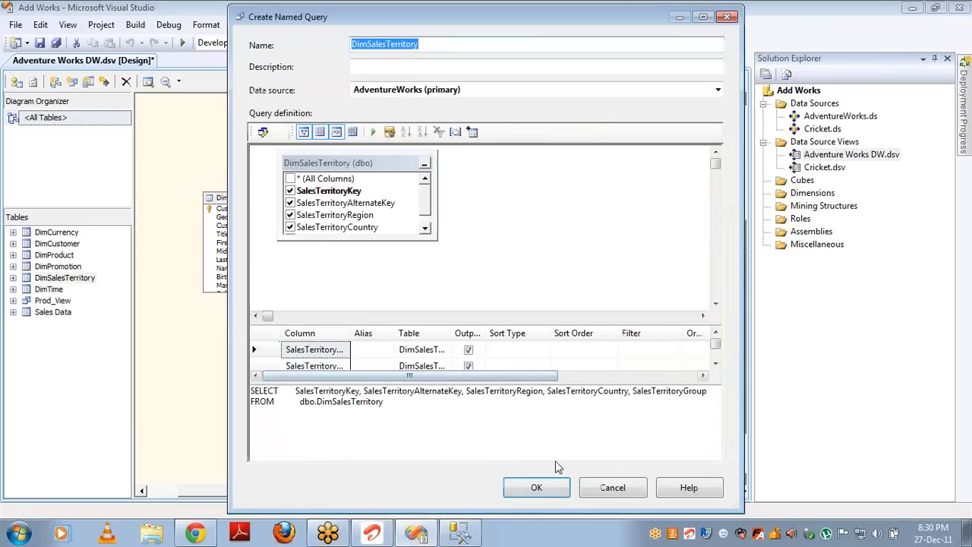
pyautogui.click(536, 490)
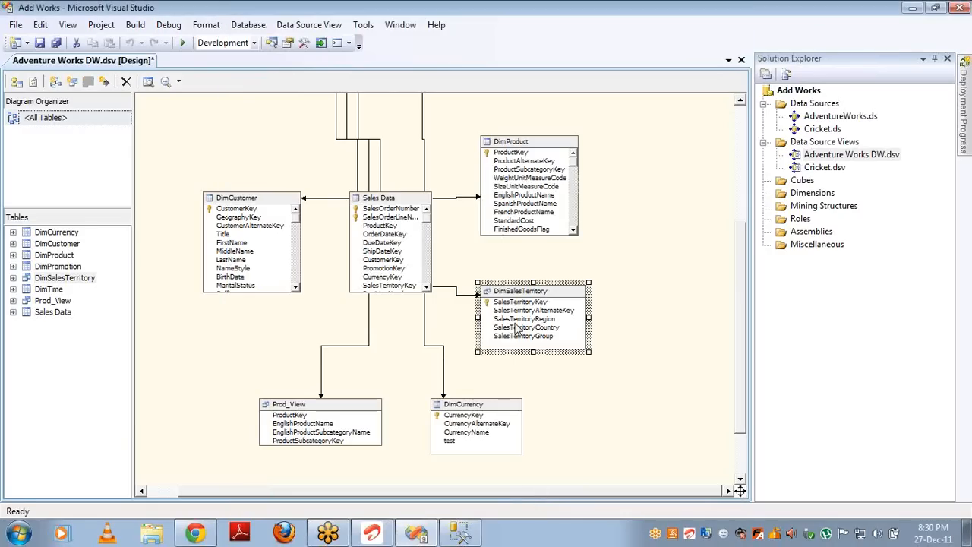
pyautogui.rightClick(503, 303)
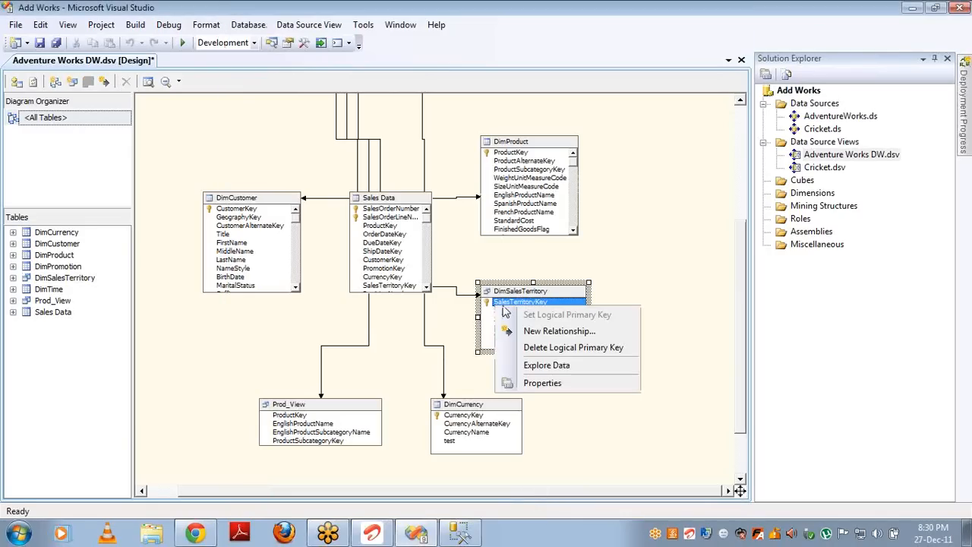
pyautogui.click(534, 348)
# Step: Replace DimCurrency with a named query and remove the CurrencyKey logical primary key
pyautogui.click(463, 407)
pyautogui.rightClick(462, 406)
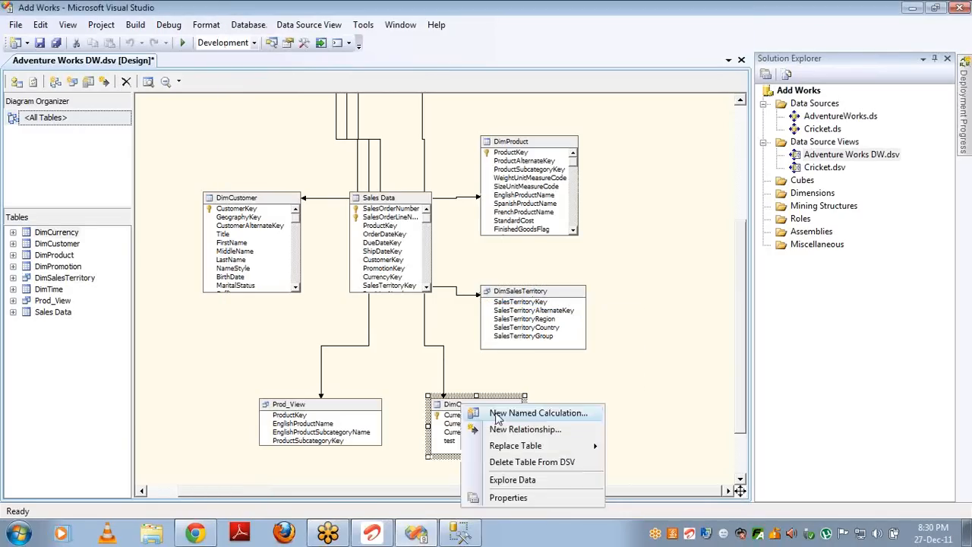
pyautogui.moveTo(517, 446)
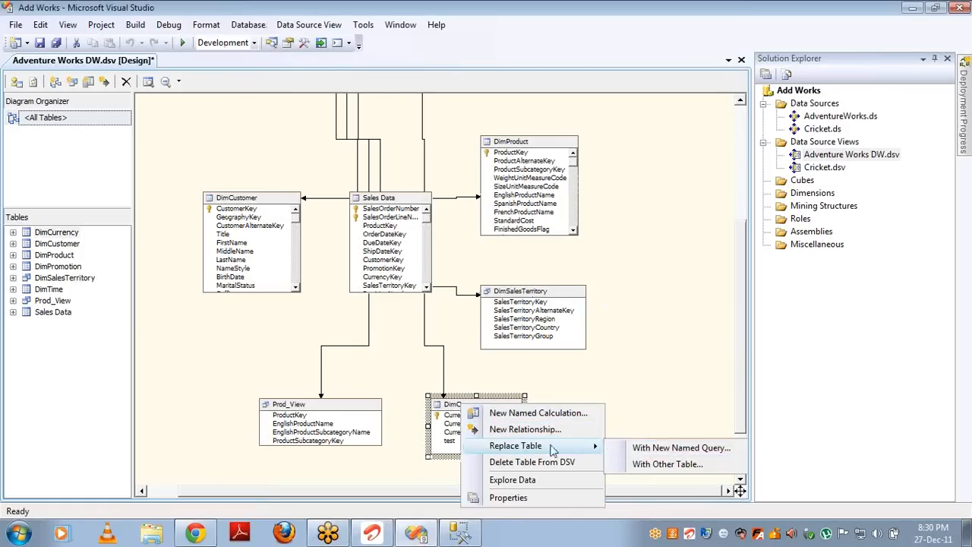
pyautogui.click(642, 452)
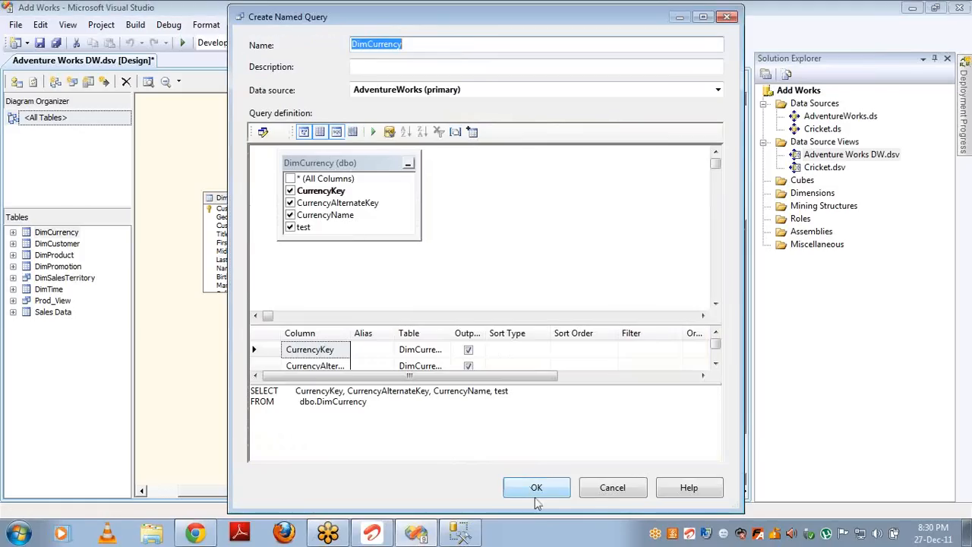
pyautogui.click(536, 488)
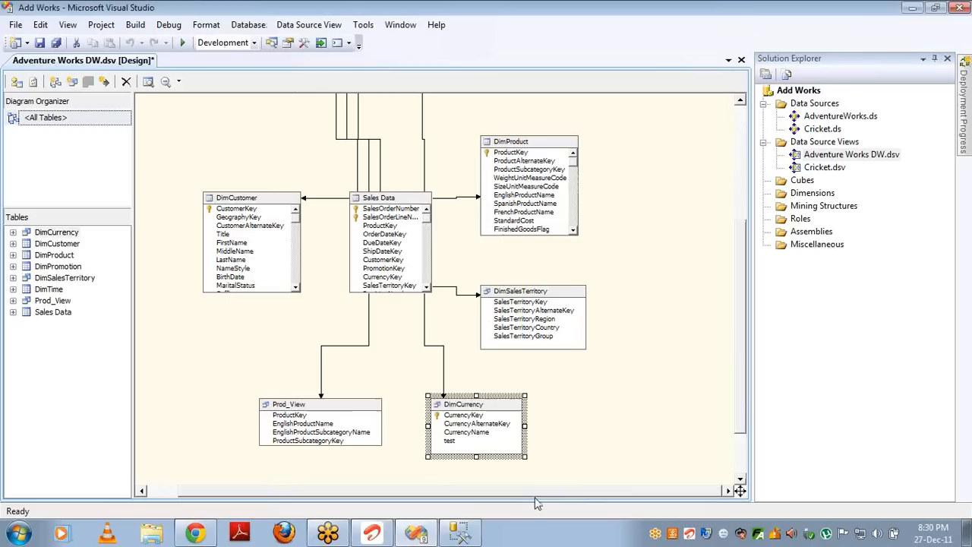
pyautogui.rightClick(449, 417)
pyautogui.click(490, 458)
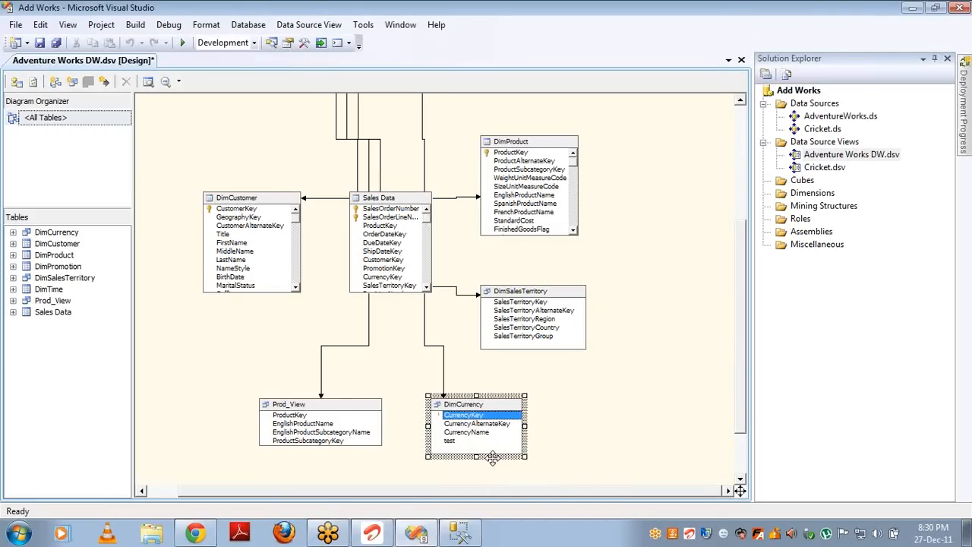
# Step: Replace DimProduct with a named query and remove the ProductKey logical primary key
pyautogui.click(514, 143)
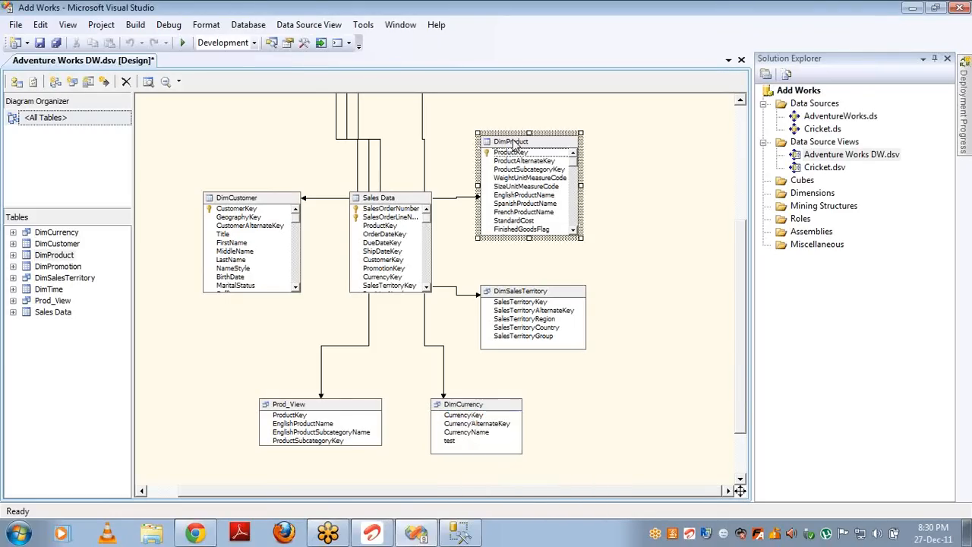
pyautogui.rightClick(514, 143)
pyautogui.moveTo(570, 183)
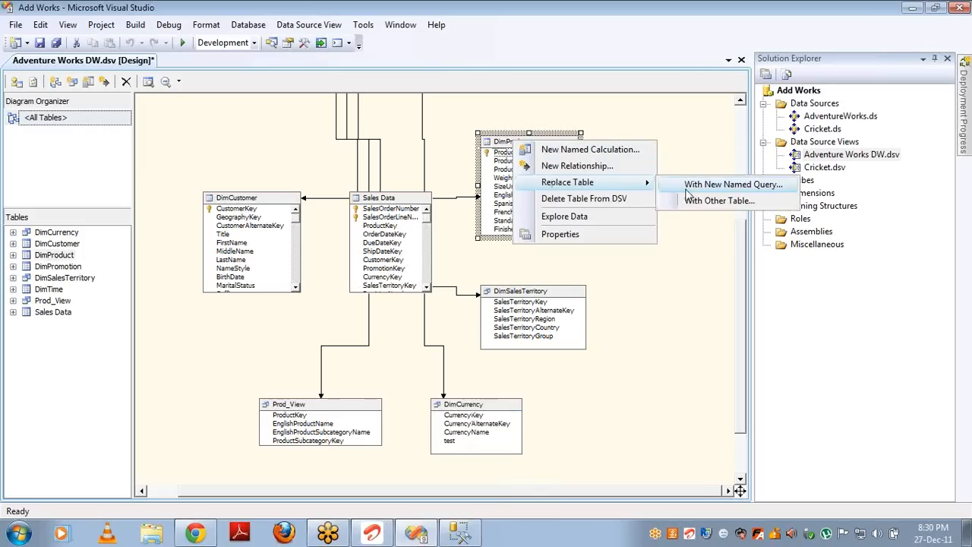
pyautogui.click(695, 186)
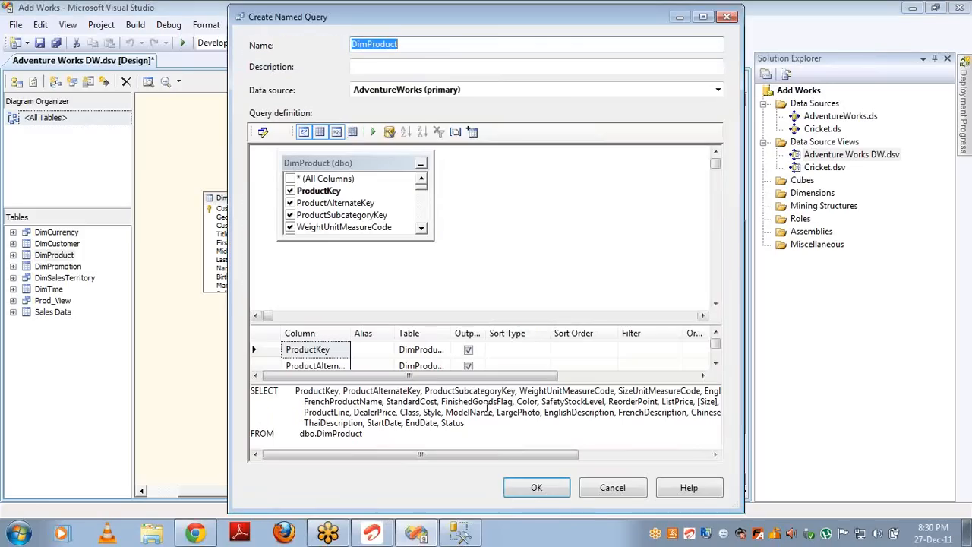
pyautogui.click(524, 488)
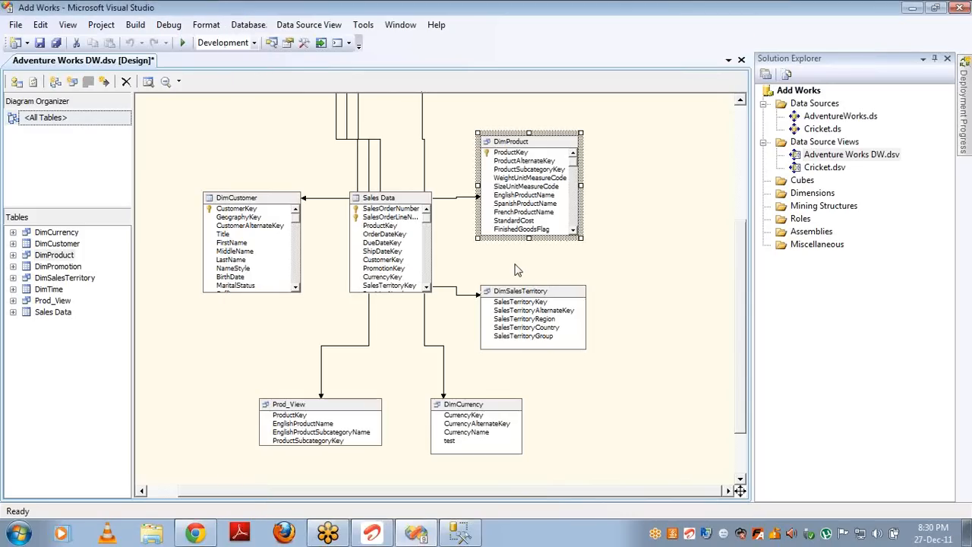
pyautogui.rightClick(494, 157)
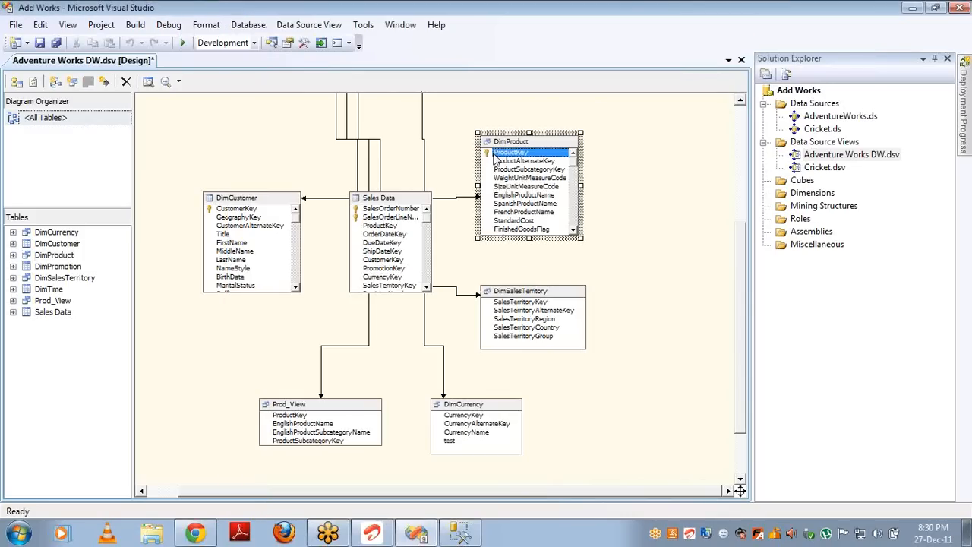
pyautogui.click(532, 197)
# Step: Replace DimCustomer with a named query and remove the CustomerKey logical primary key
pyautogui.rightClick(229, 200)
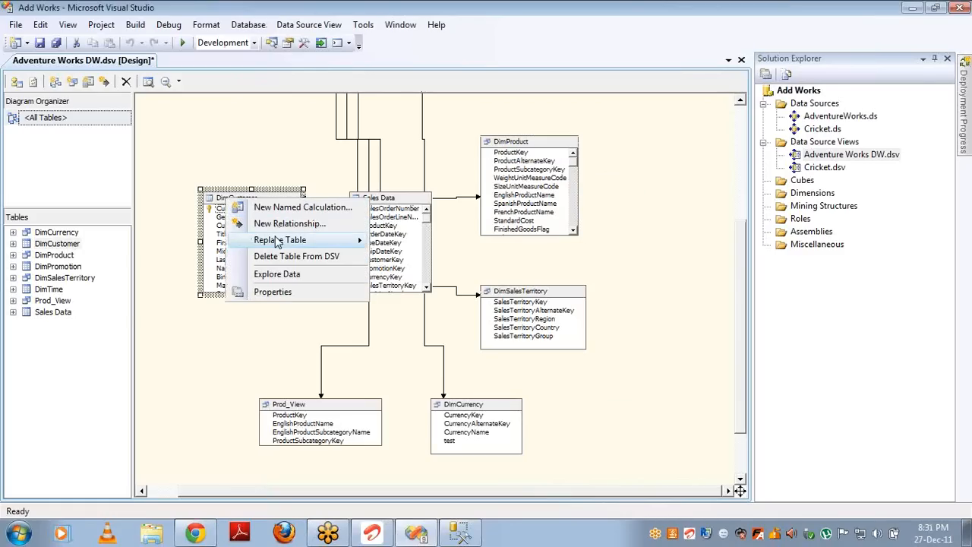
pyautogui.moveTo(297, 240)
pyautogui.click(400, 240)
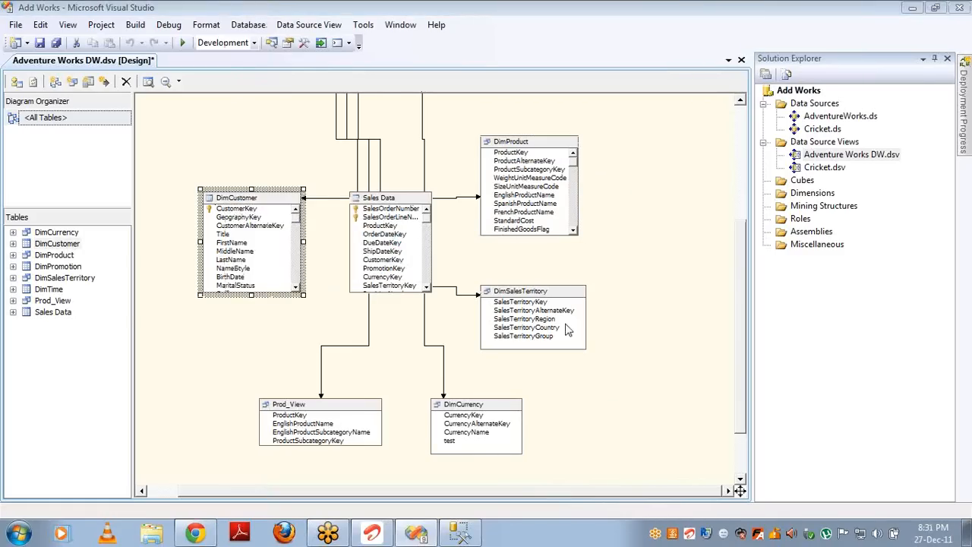
pyautogui.click(521, 486)
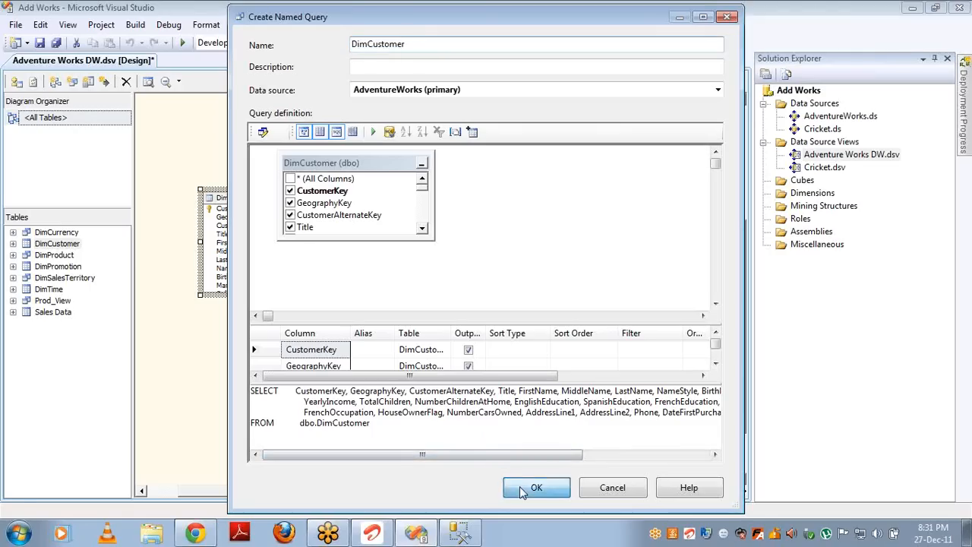
pyautogui.rightClick(247, 216)
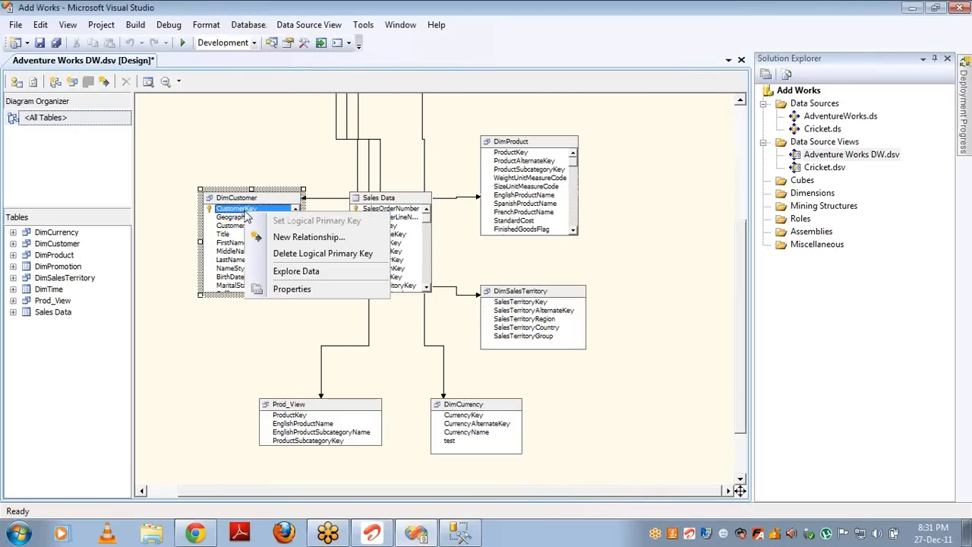
pyautogui.click(284, 254)
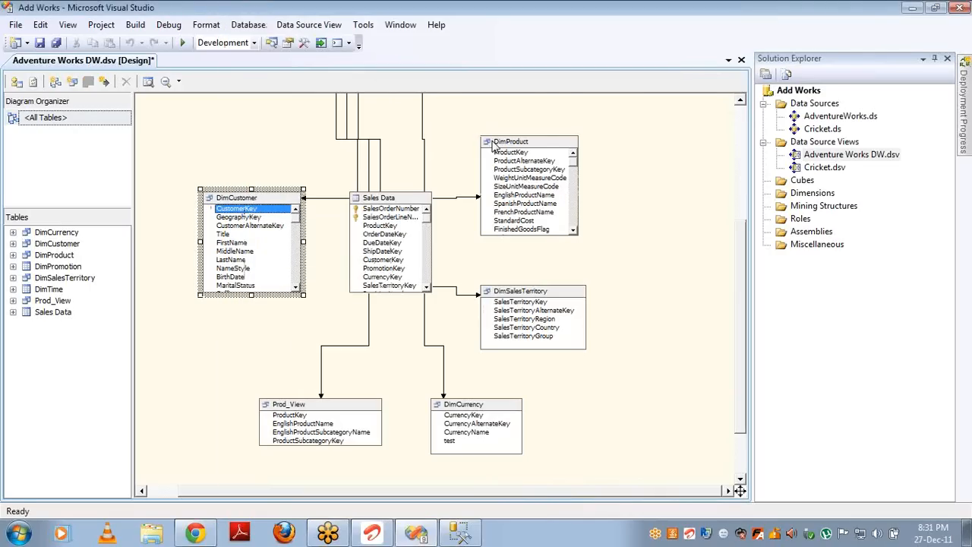
# Step: Replace DimTime with a named query and remove the TimeKey logical primary key
pyautogui.click(740, 120)
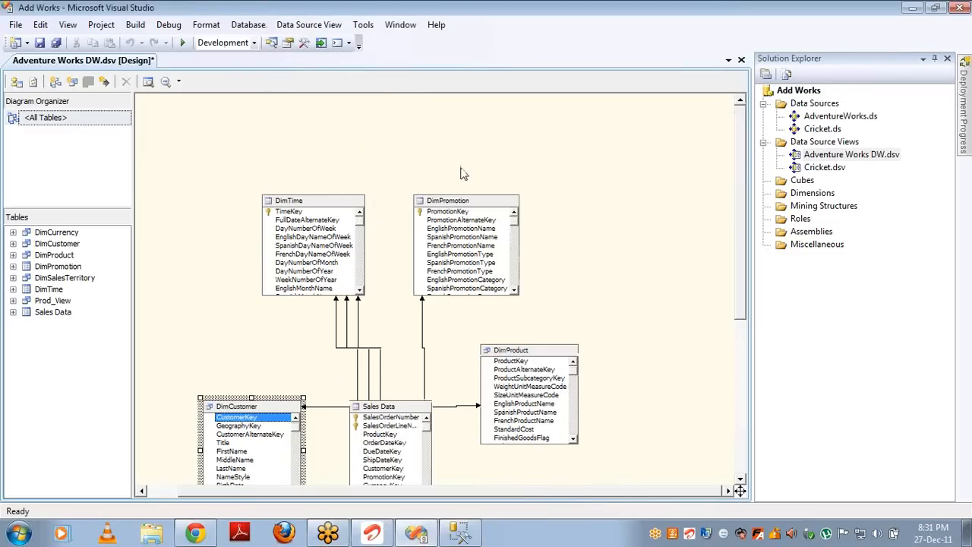
pyautogui.rightClick(297, 213)
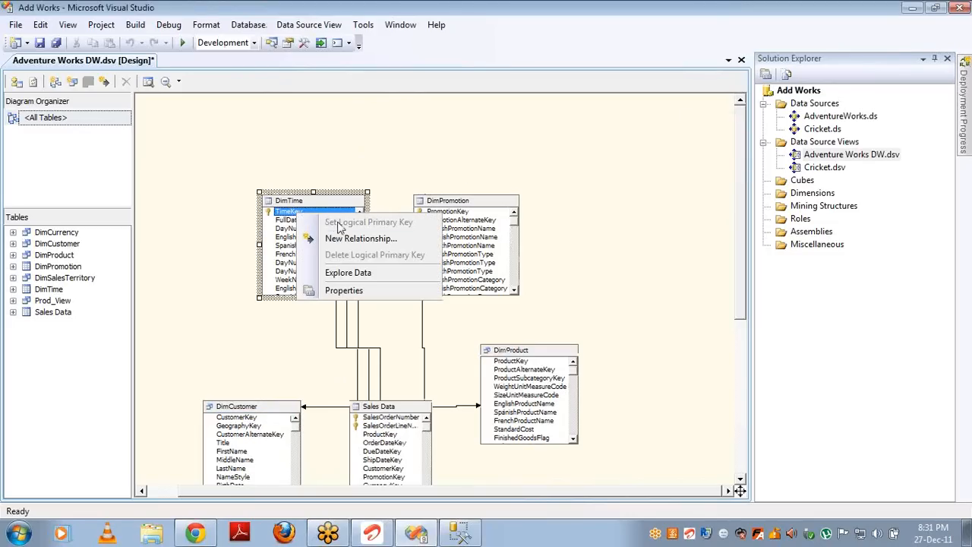
pyautogui.click(303, 204)
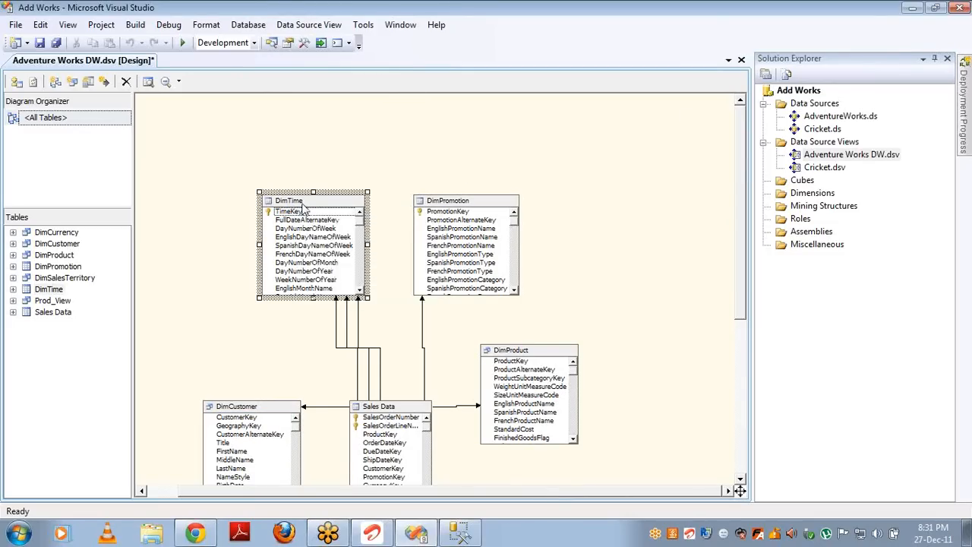
pyautogui.rightClick(303, 204)
pyautogui.moveTo(366, 253)
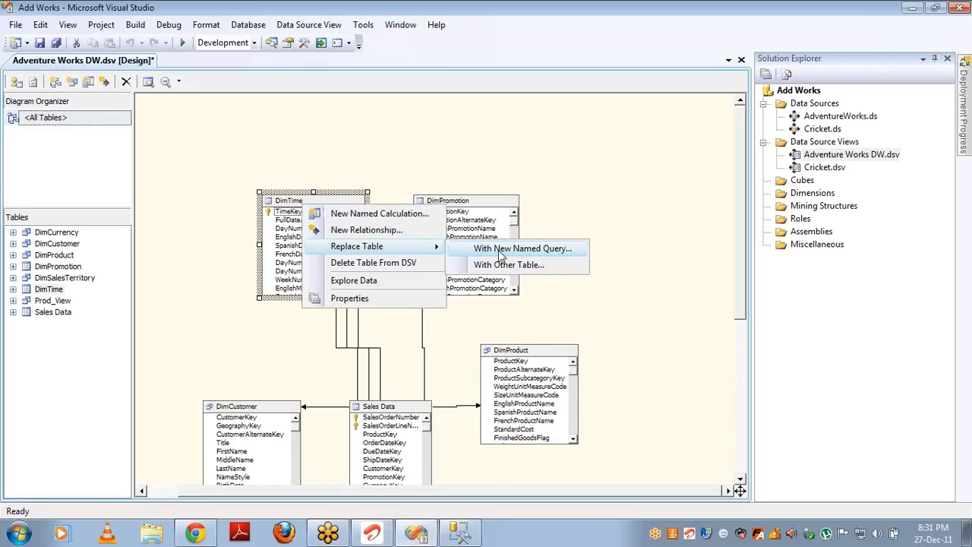
pyautogui.click(501, 256)
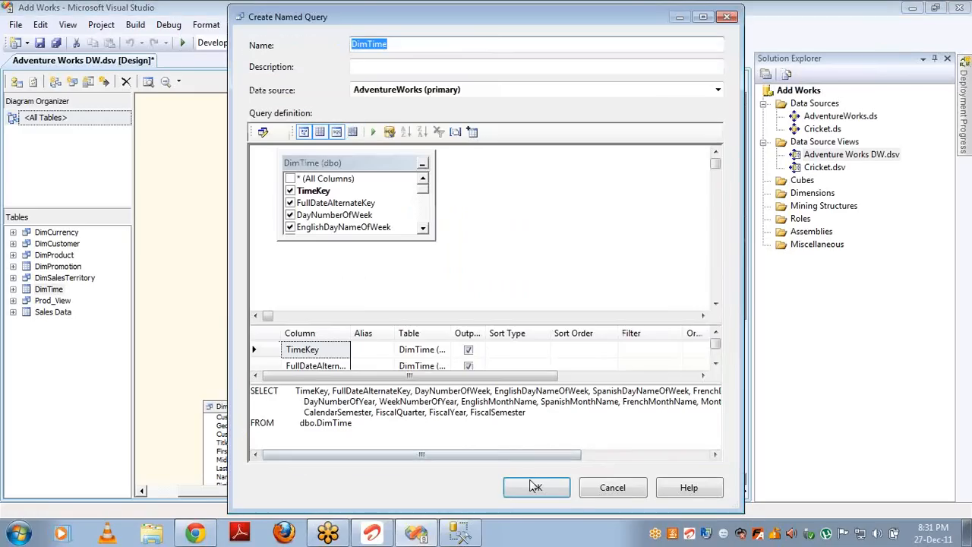
pyautogui.click(535, 486)
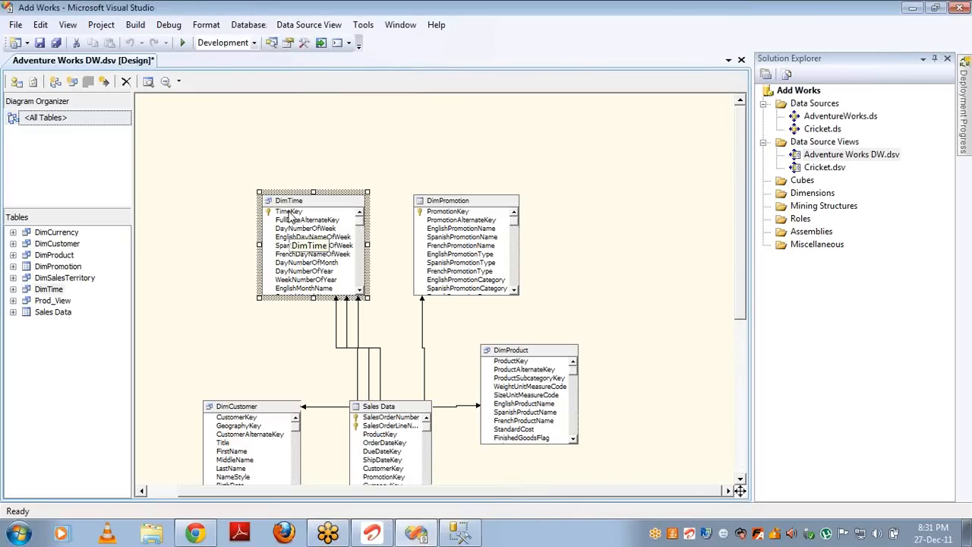
pyautogui.rightClick(289, 214)
pyautogui.click(327, 265)
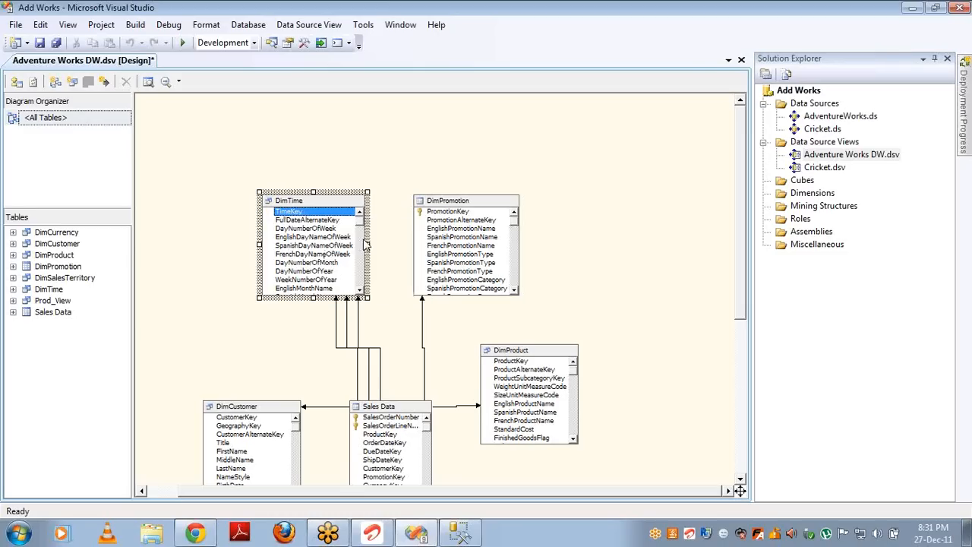
# Step: Remove DimPromotion from the data source view and arrange the remaining tables
pyautogui.click(456, 211)
pyautogui.press('Delete')
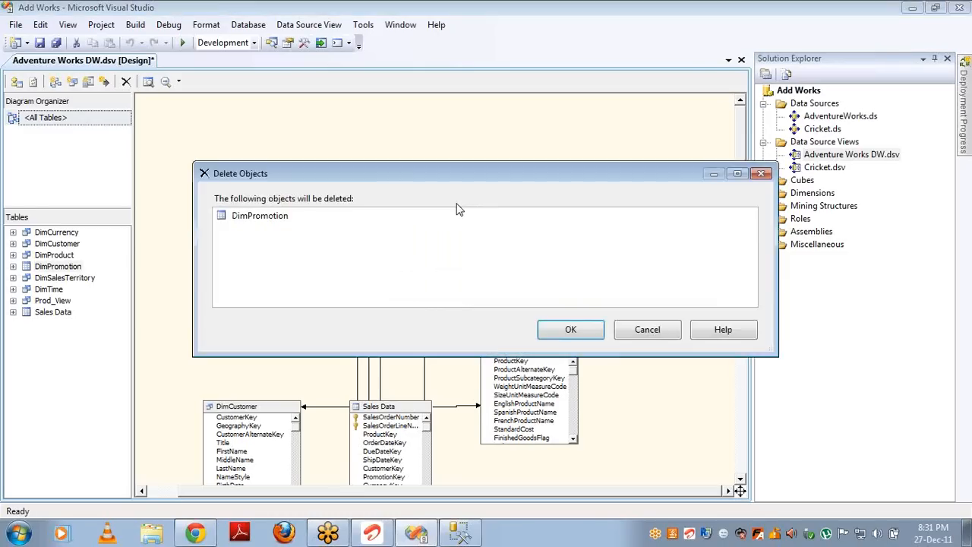
pyautogui.press('Return')
pyautogui.rightClick(503, 211)
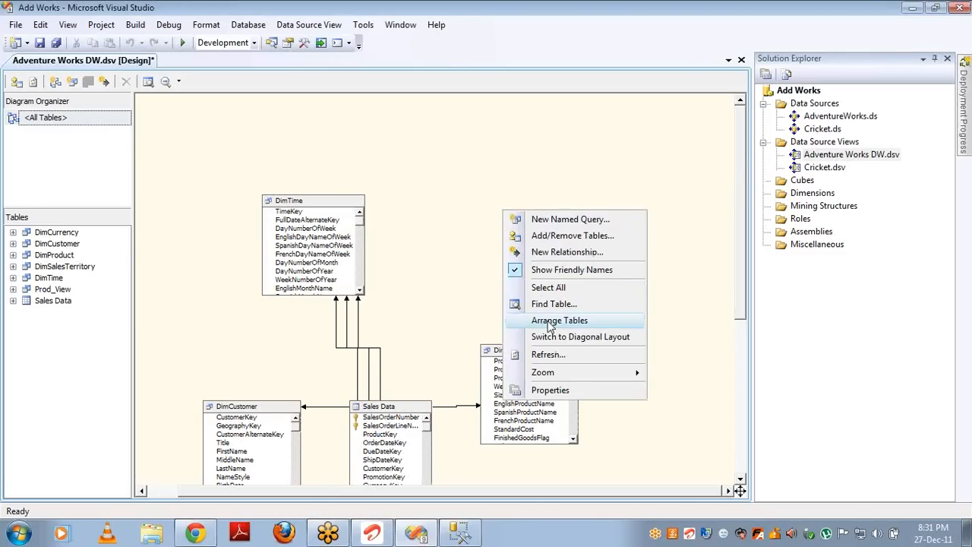
pyautogui.click(550, 321)
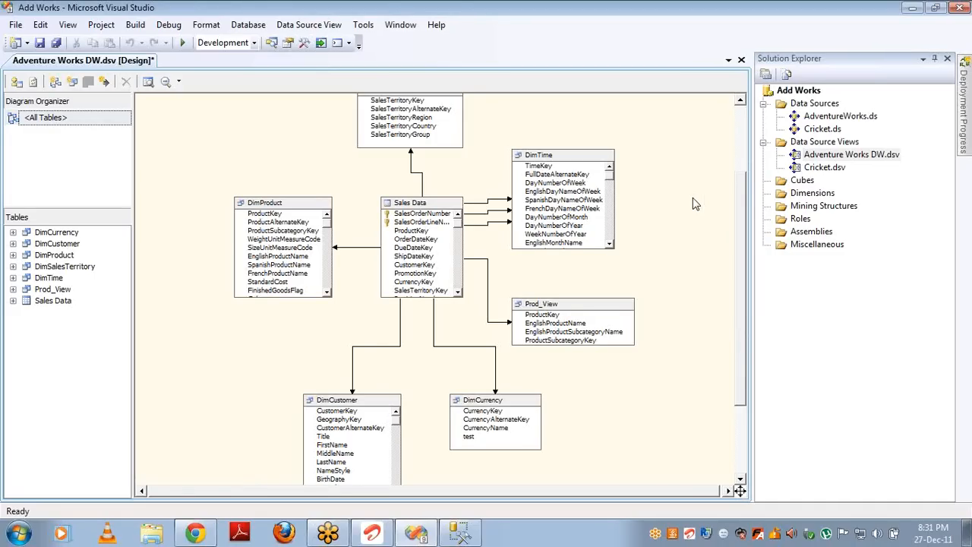
# Step: Delete the three Sales Data–DimTime relationships and the Sales Data–Prod_View relationship
pyautogui.click(420, 205)
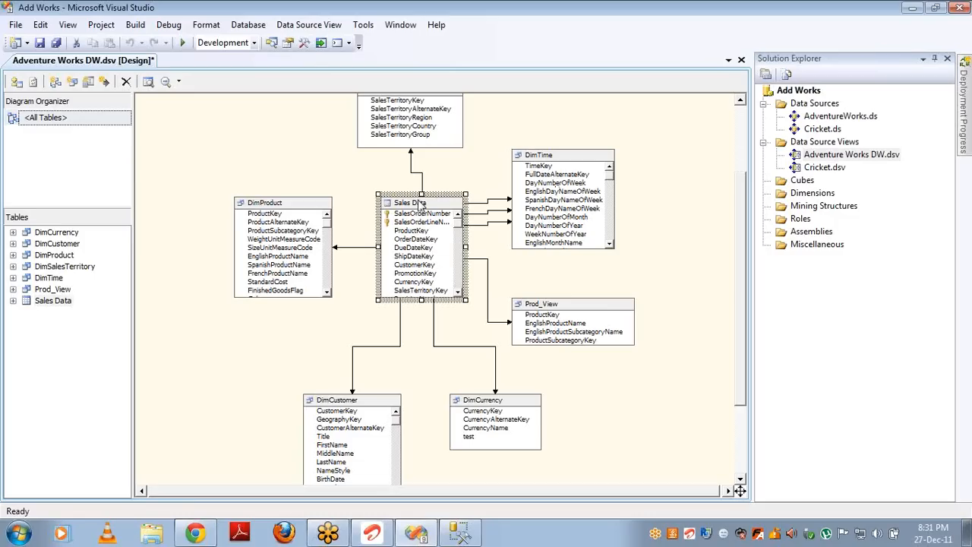
pyautogui.click(482, 199)
pyautogui.press('Delete')
pyautogui.press('Return')
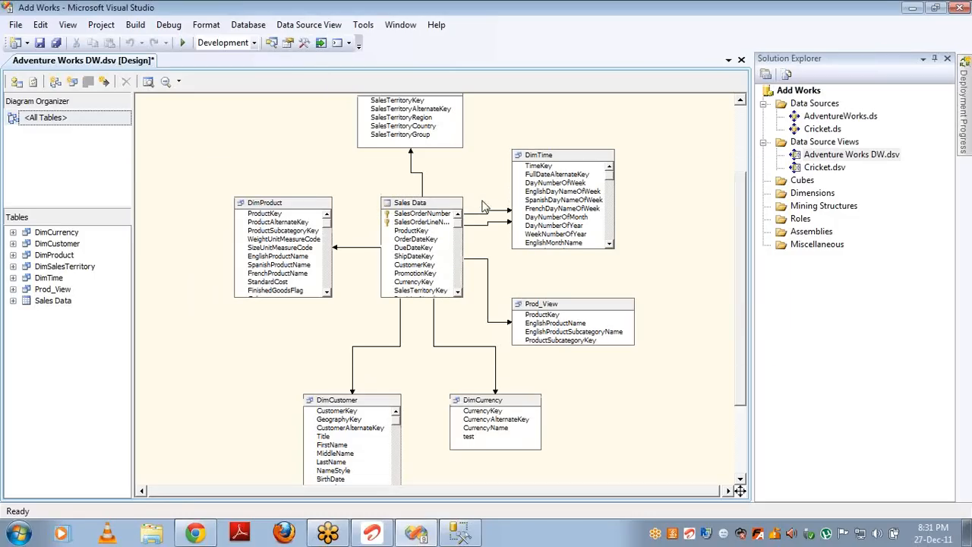
pyautogui.click(483, 212)
pyautogui.press('Delete')
pyautogui.press('Return')
pyautogui.click(489, 225)
pyautogui.press('Delete')
pyautogui.press('Return')
pyautogui.click(488, 257)
pyautogui.press('Delete')
pyautogui.press('Return')
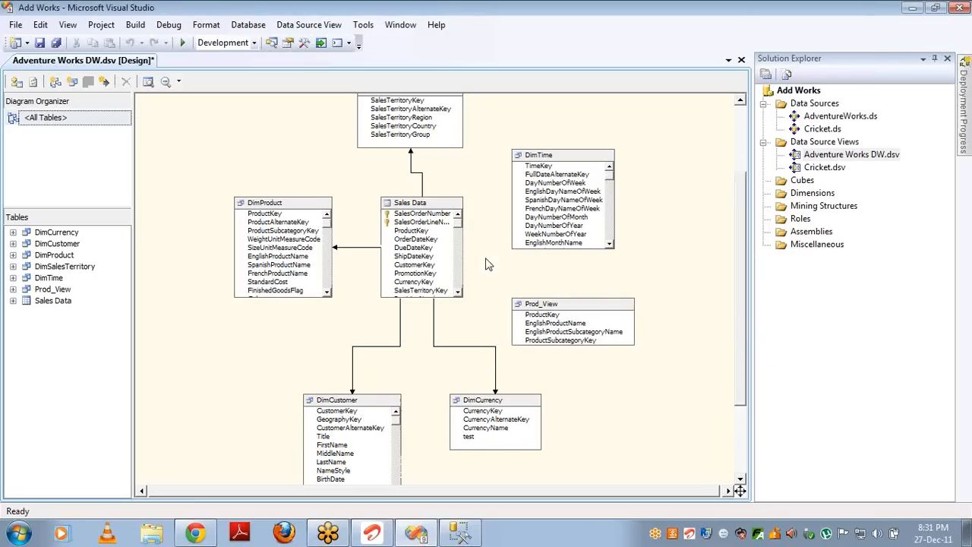
# Step: Delete the Sales Data relationships to DimCurrency, DimCustomer, DimProduct and DimSalesTerritory
pyautogui.click(431, 331)
pyautogui.press('Delete')
pyautogui.press('Return')
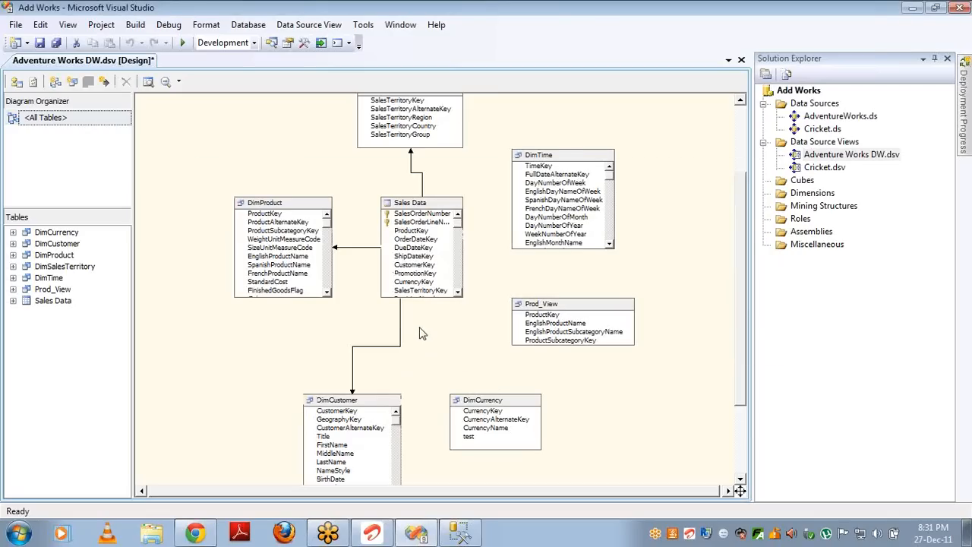
pyautogui.click(402, 324)
pyautogui.press('Delete')
pyautogui.press('Return')
pyautogui.click(366, 247)
pyautogui.press('Delete')
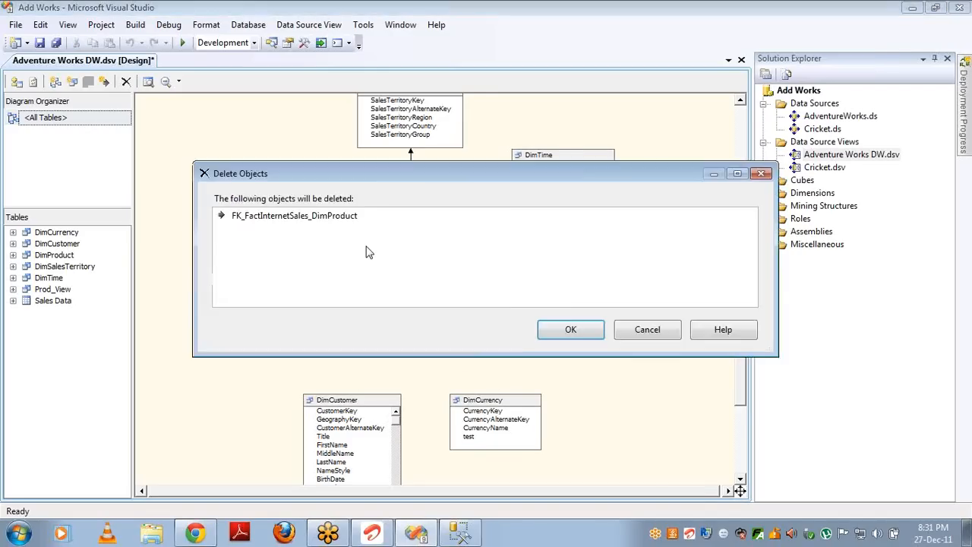
pyautogui.press('Return')
pyautogui.click(411, 173)
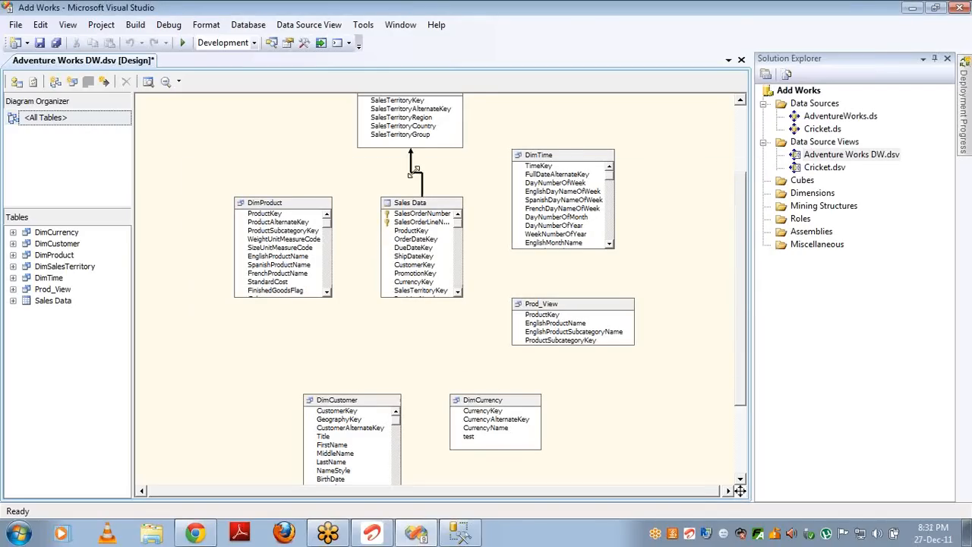
pyautogui.press('Delete')
pyautogui.press('Return')
# Step: Start a new dimension built from the existing DimProduct table as its main table
pyautogui.rightClick(807, 198)
pyautogui.click(838, 202)
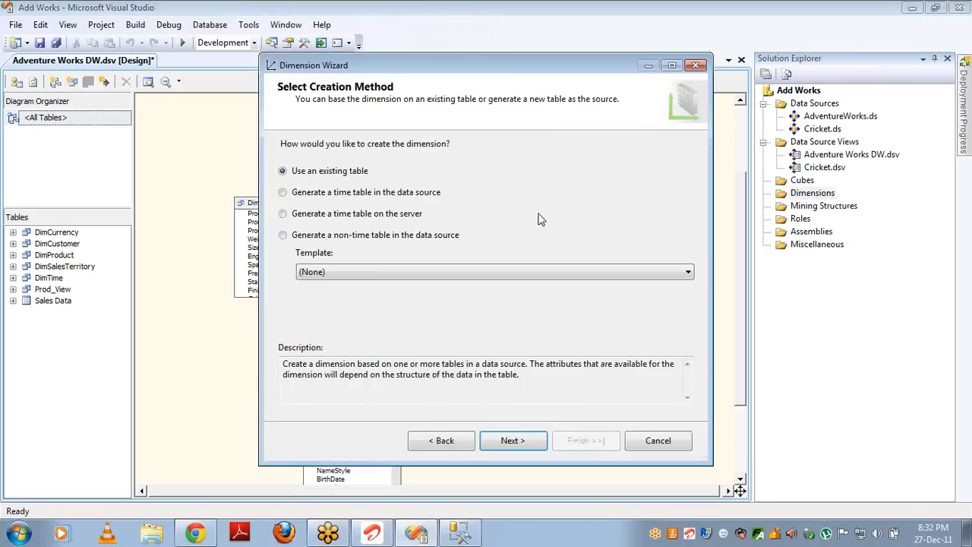
pyautogui.click(511, 442)
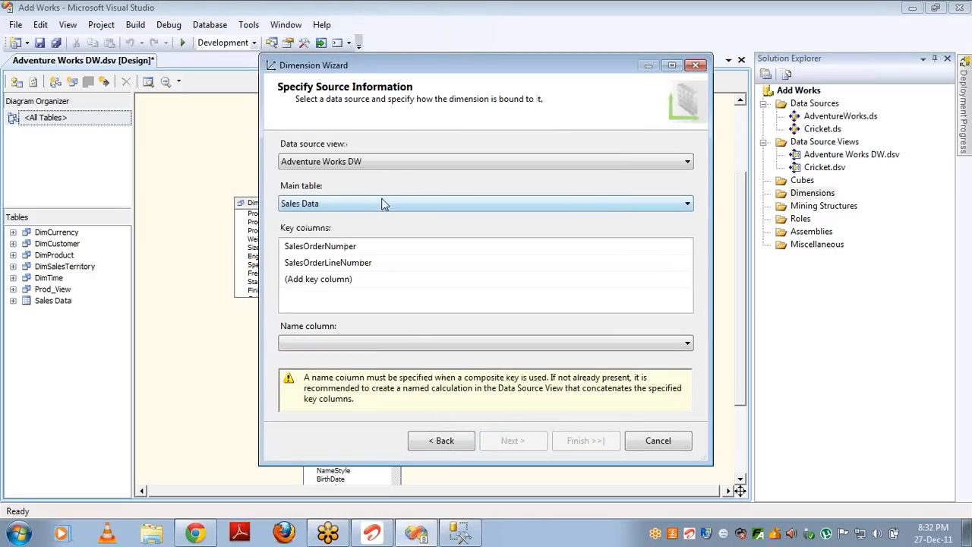
pyautogui.click(383, 204)
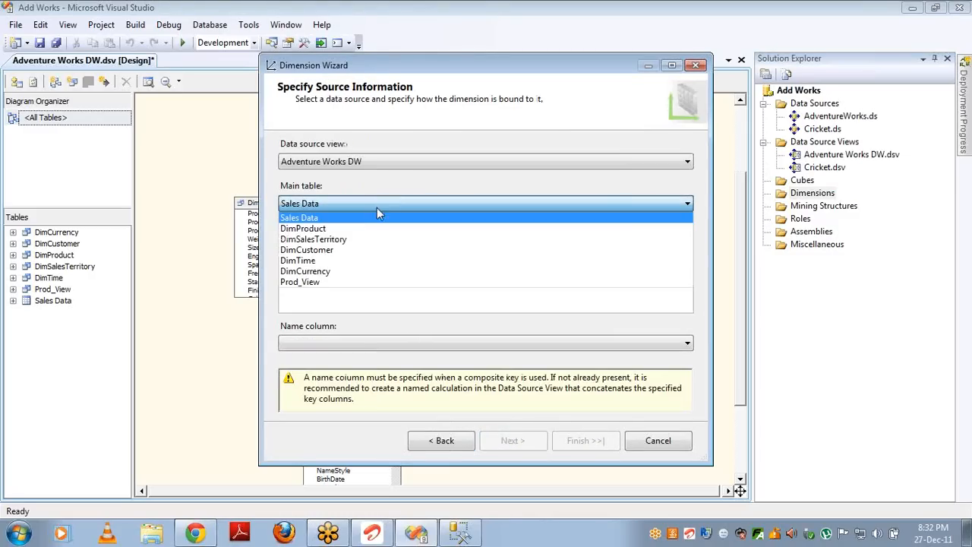
pyautogui.click(363, 229)
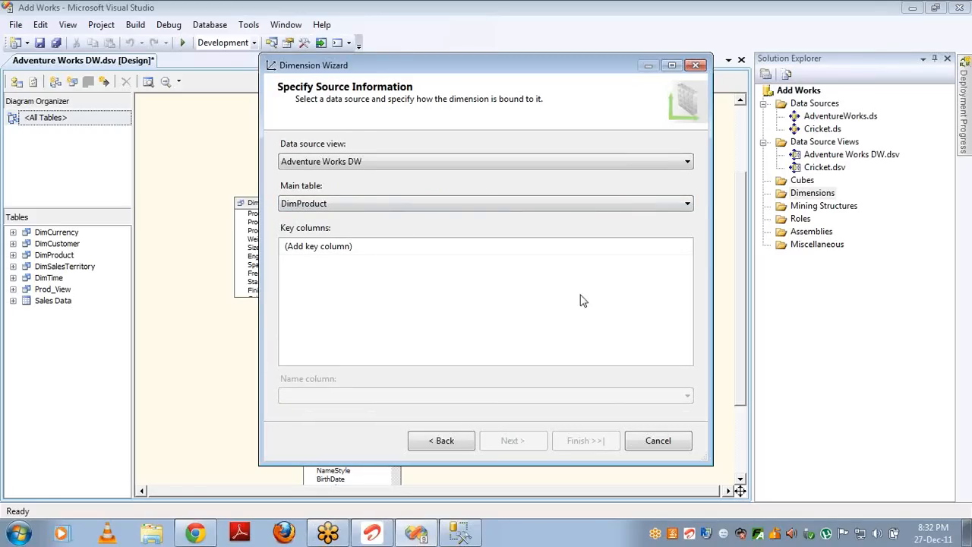
# Step: Use ProductKey as the key and name column, include English Product Name, and finish the wizard
pyautogui.click(687, 252)
pyautogui.click(687, 249)
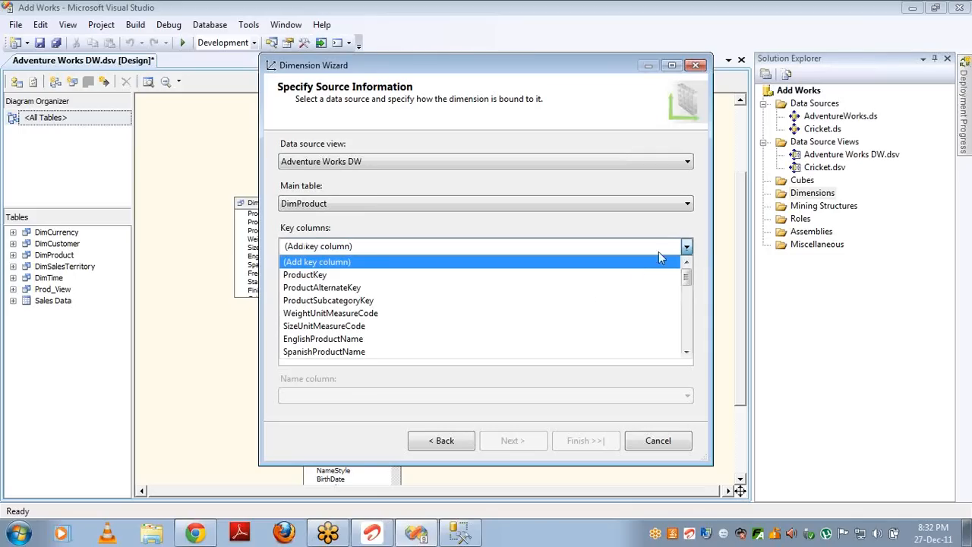
pyautogui.click(626, 278)
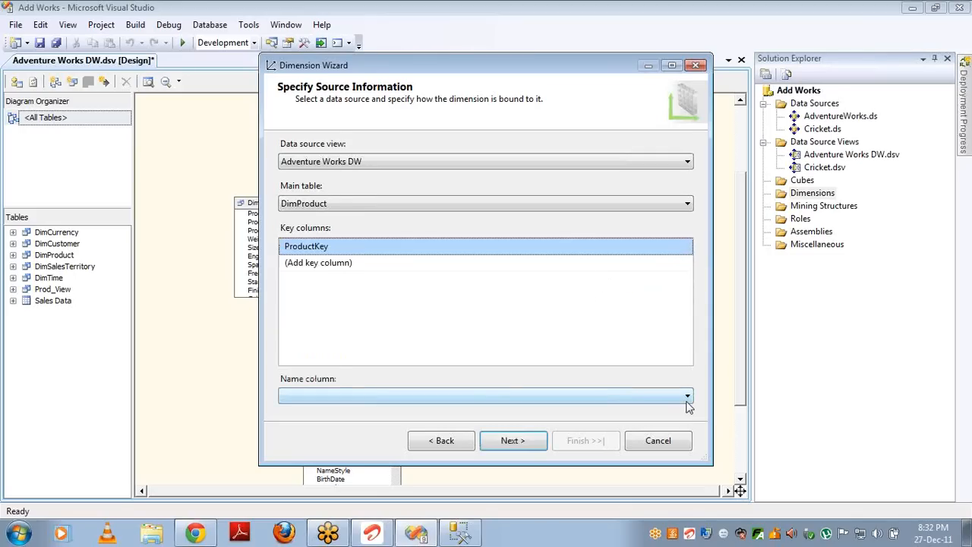
pyautogui.click(686, 398)
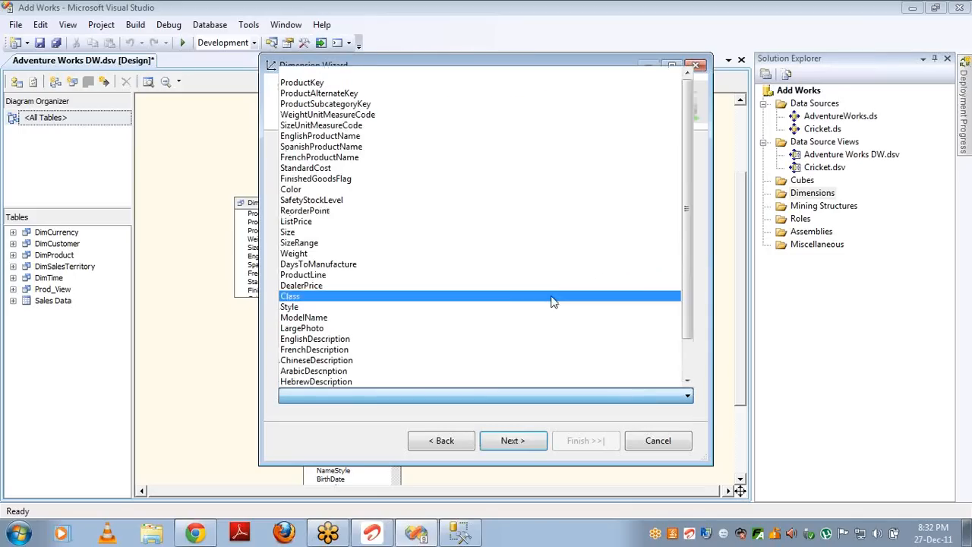
pyautogui.click(363, 89)
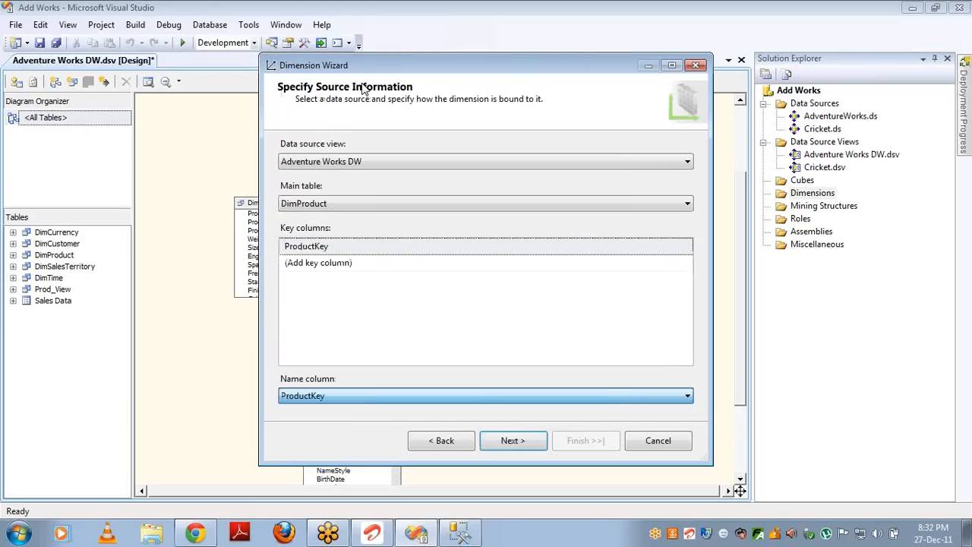
pyautogui.click(513, 441)
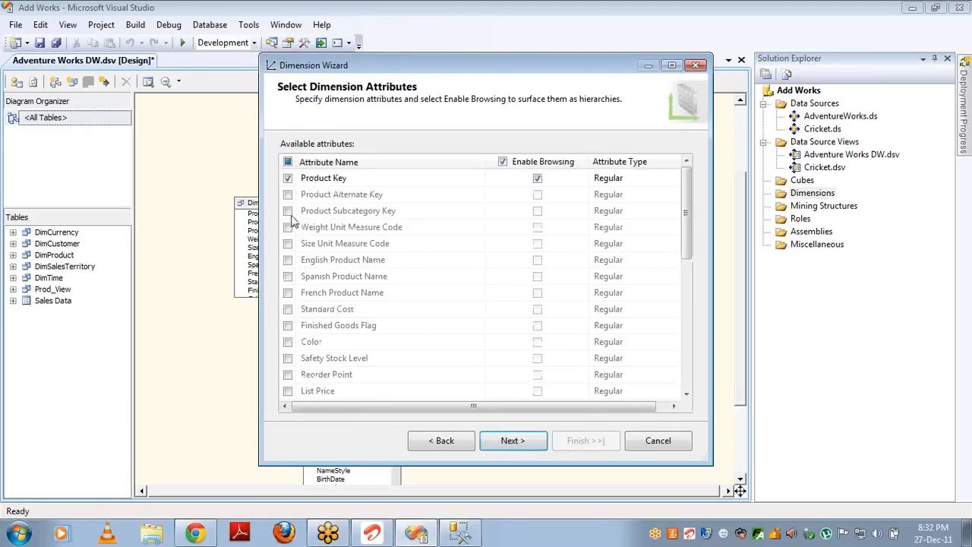
pyautogui.click(288, 259)
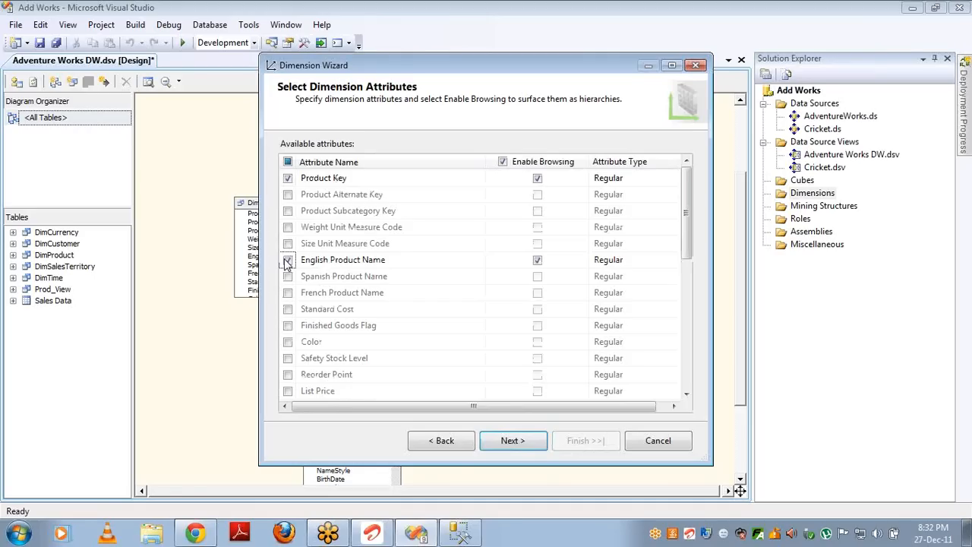
pyautogui.click(513, 442)
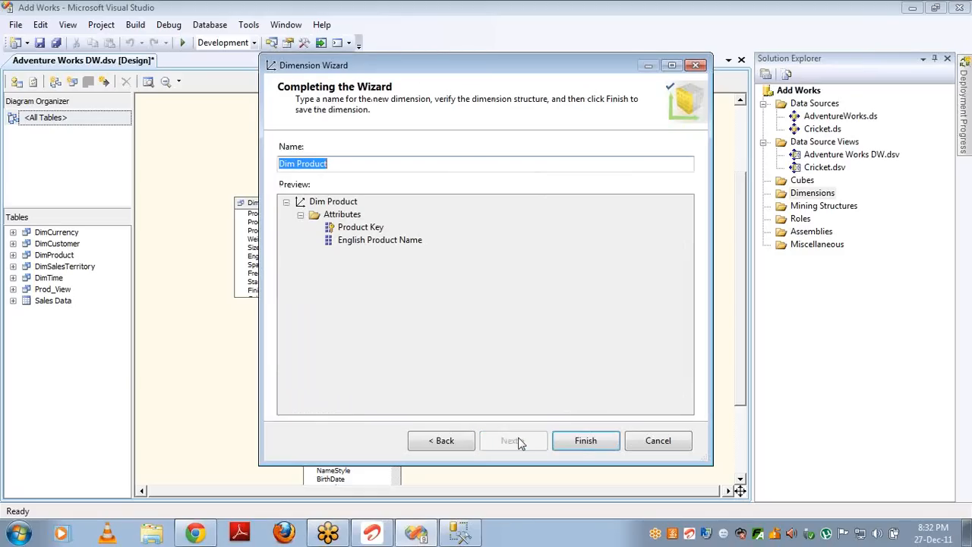
pyautogui.click(583, 445)
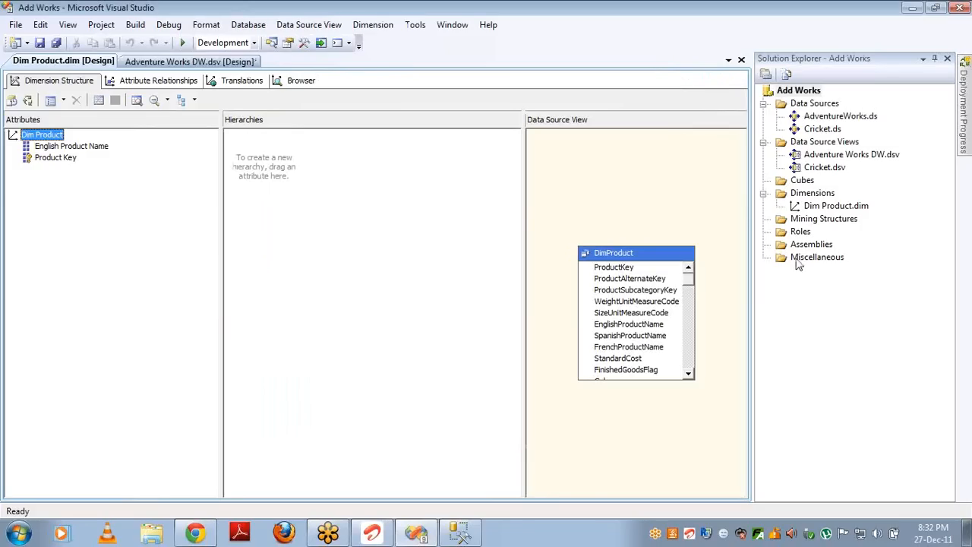
# Step: Create an empty cube on the Adventure Works DW data source view
pyautogui.rightClick(803, 181)
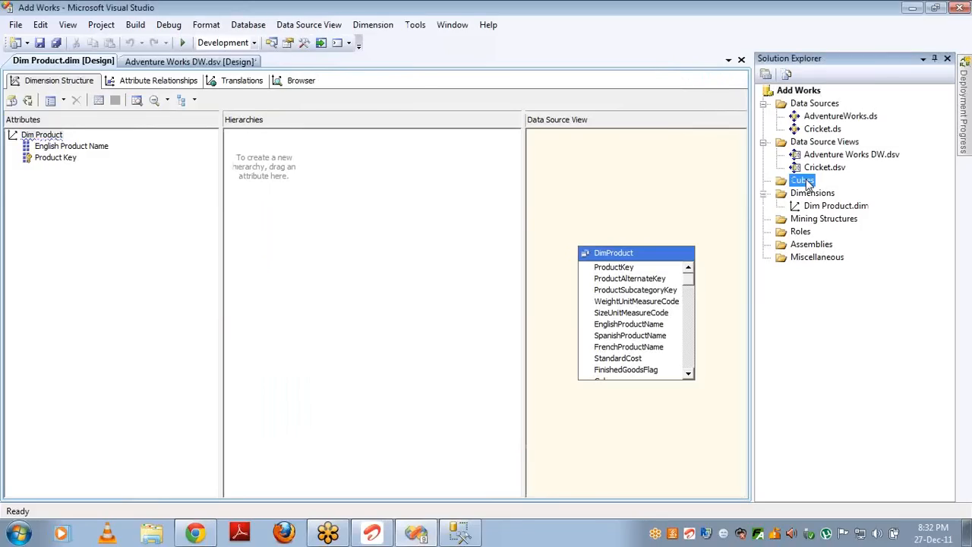
pyautogui.click(843, 191)
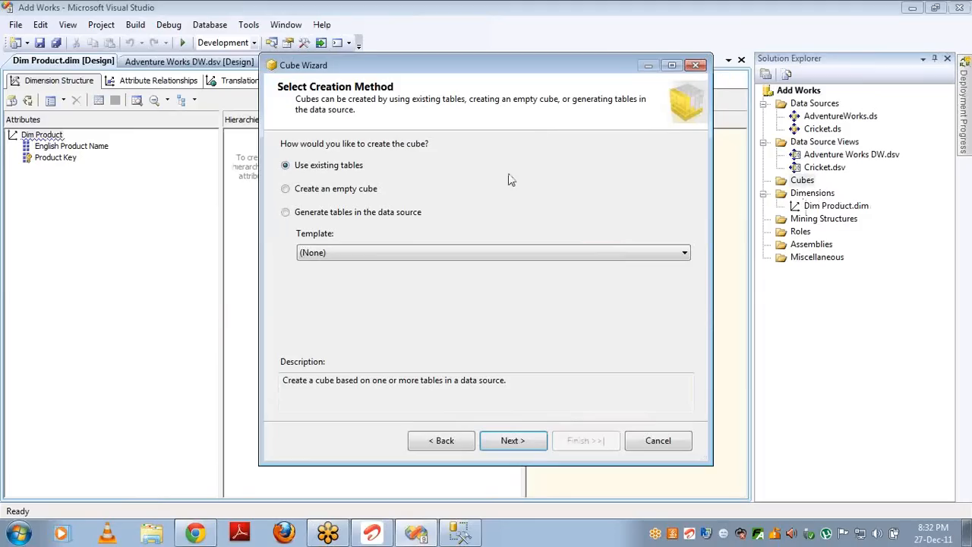
pyautogui.click(350, 191)
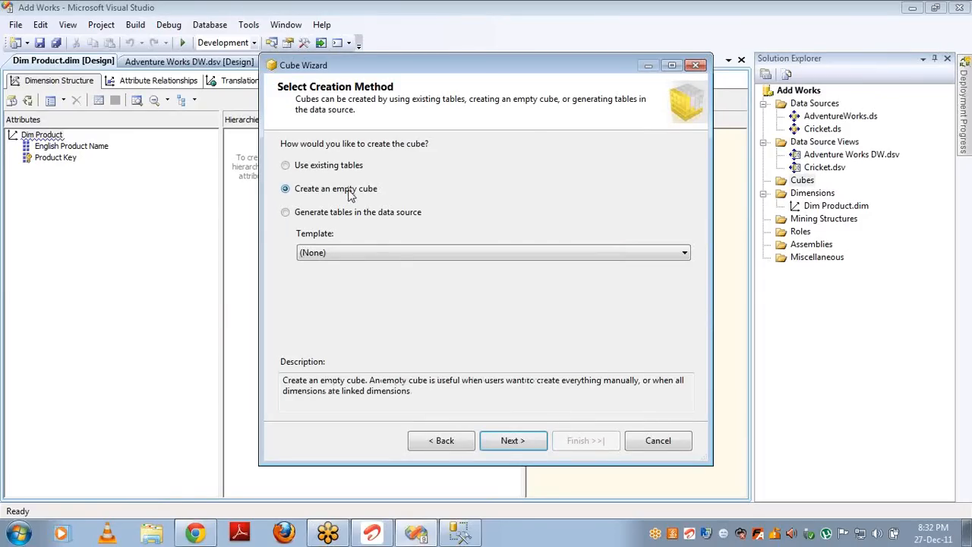
pyautogui.click(512, 441)
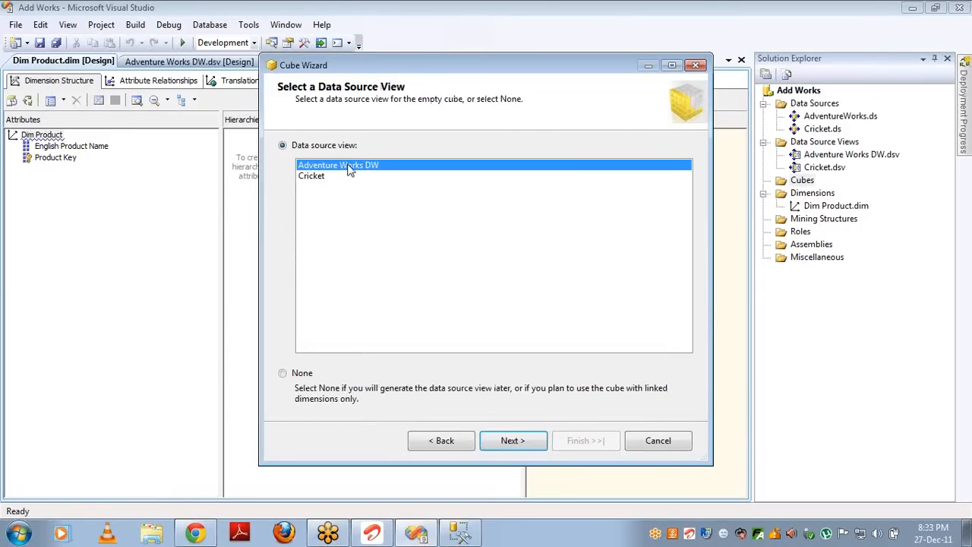
pyautogui.click(512, 442)
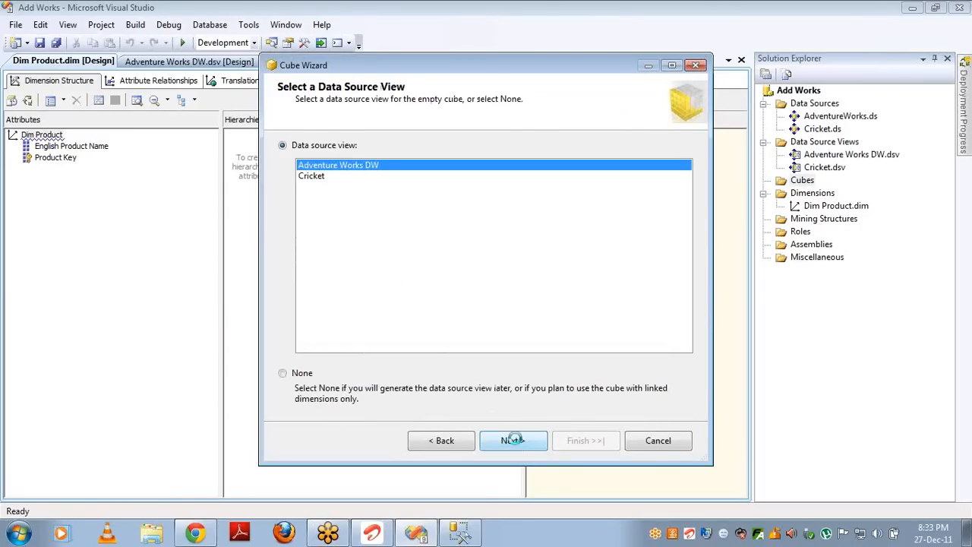
pyautogui.click(577, 449)
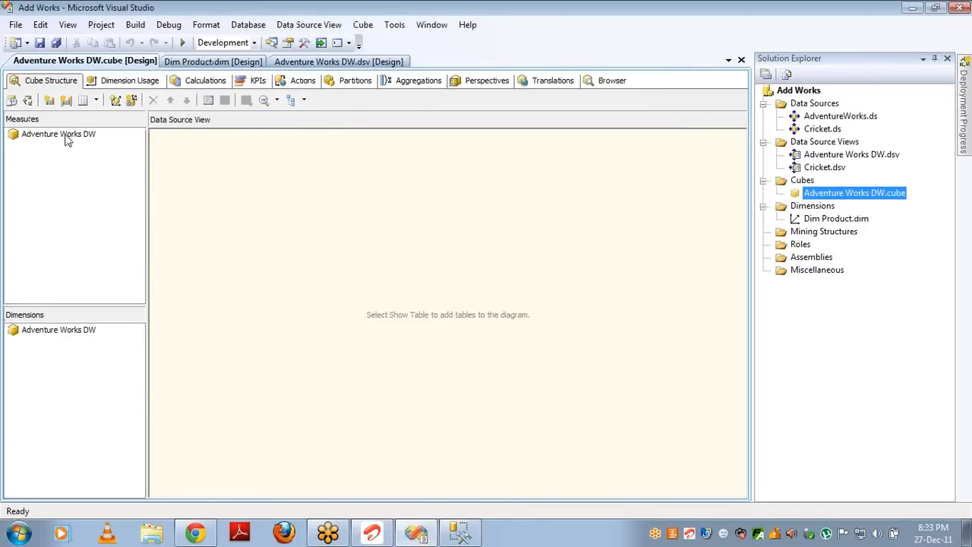
# Step: Add a Sales Amount measure to the cube from the Sales Data table's SalesAmount column
pyautogui.click(66, 138)
pyautogui.click(75, 135)
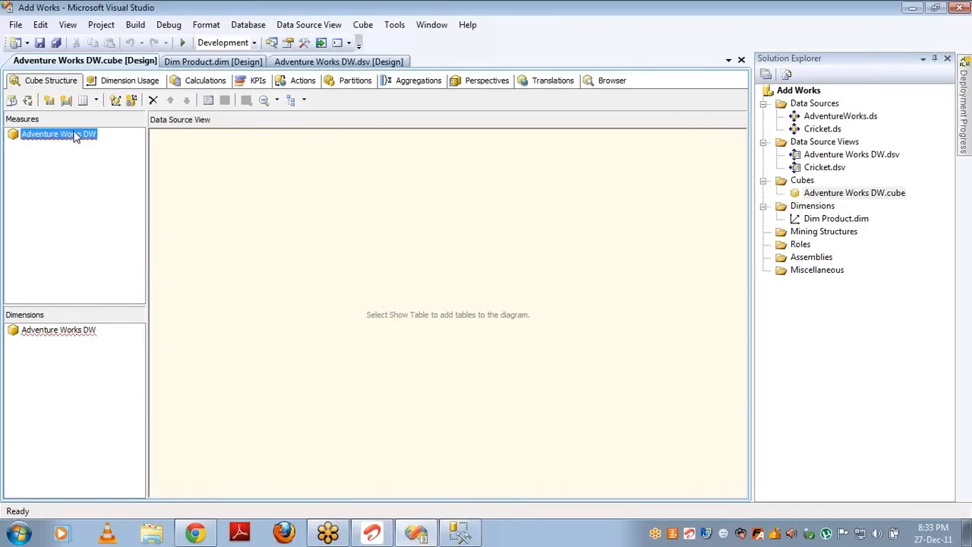
pyautogui.rightClick(76, 135)
pyautogui.click(107, 142)
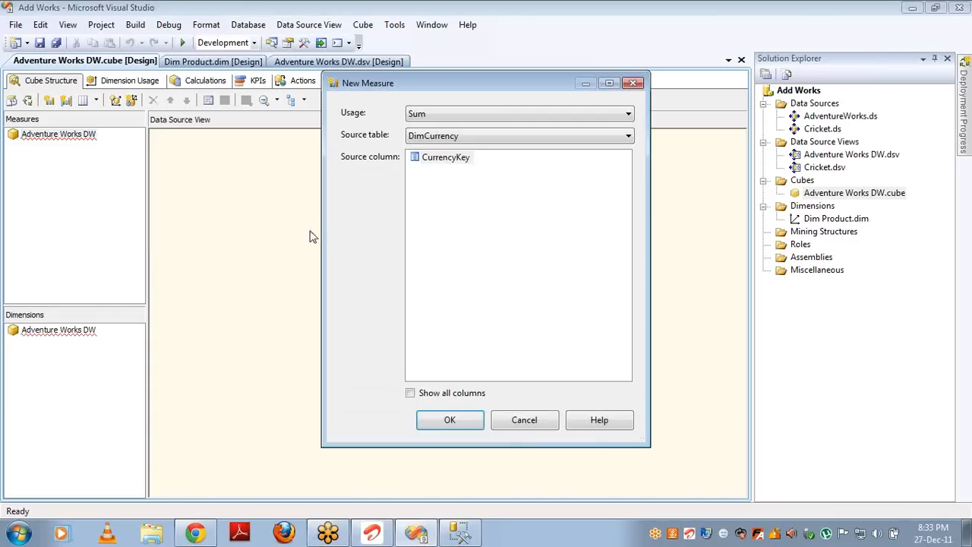
pyautogui.click(466, 136)
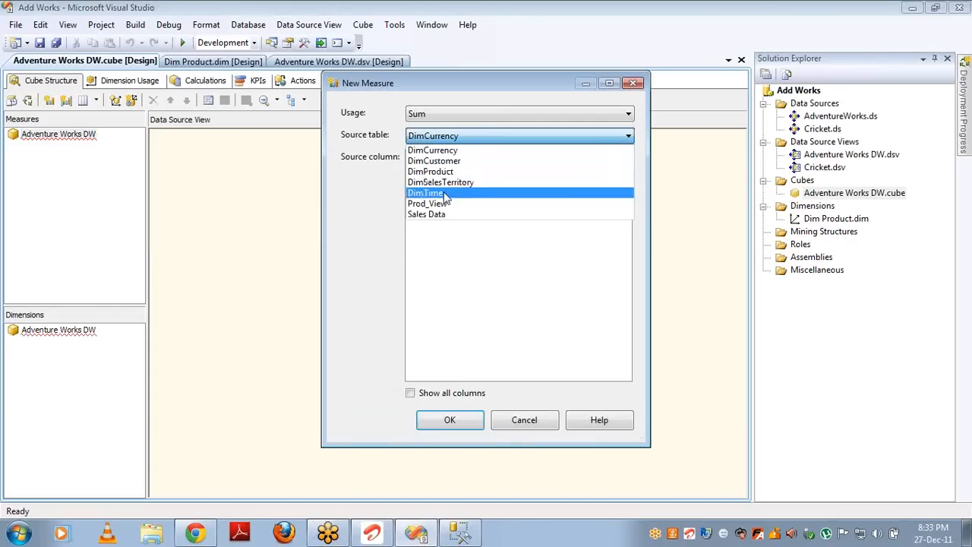
pyautogui.click(442, 215)
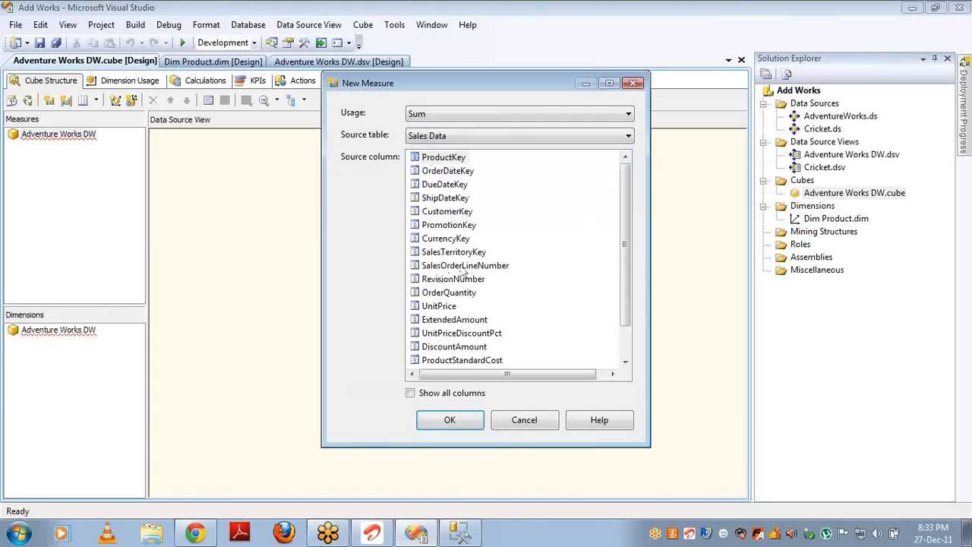
pyautogui.click(629, 351)
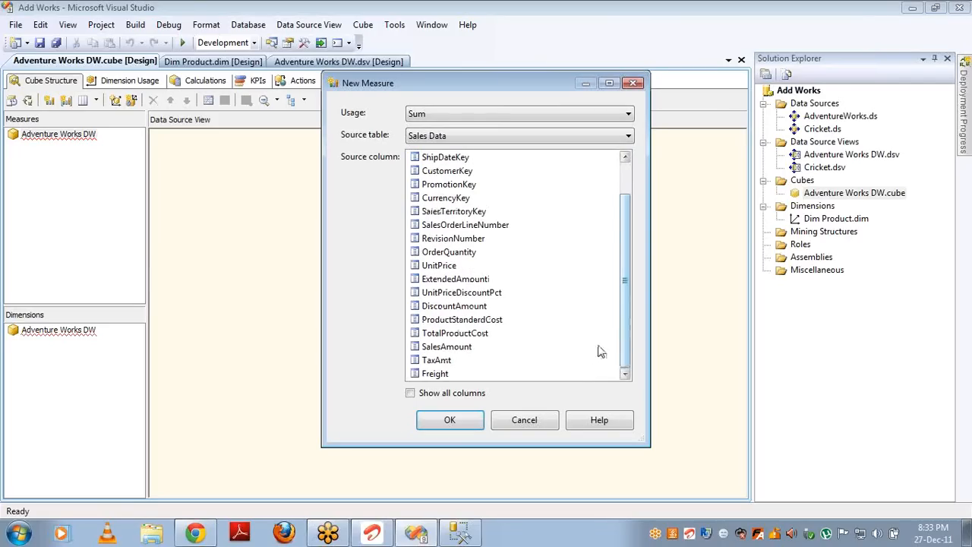
pyautogui.doubleClick(459, 348)
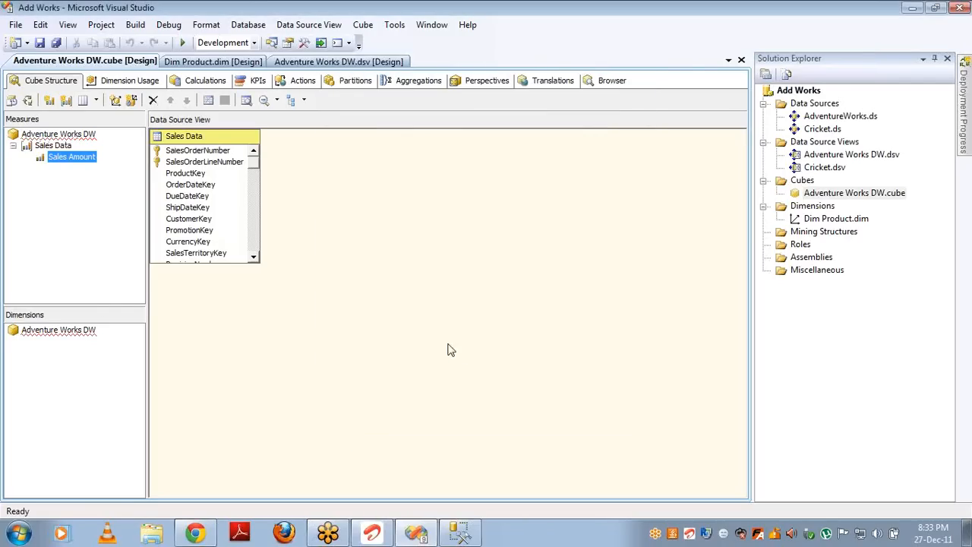
# Step: Add the Dim Product dimension to the cube
pyautogui.rightClick(70, 331)
pyautogui.click(105, 337)
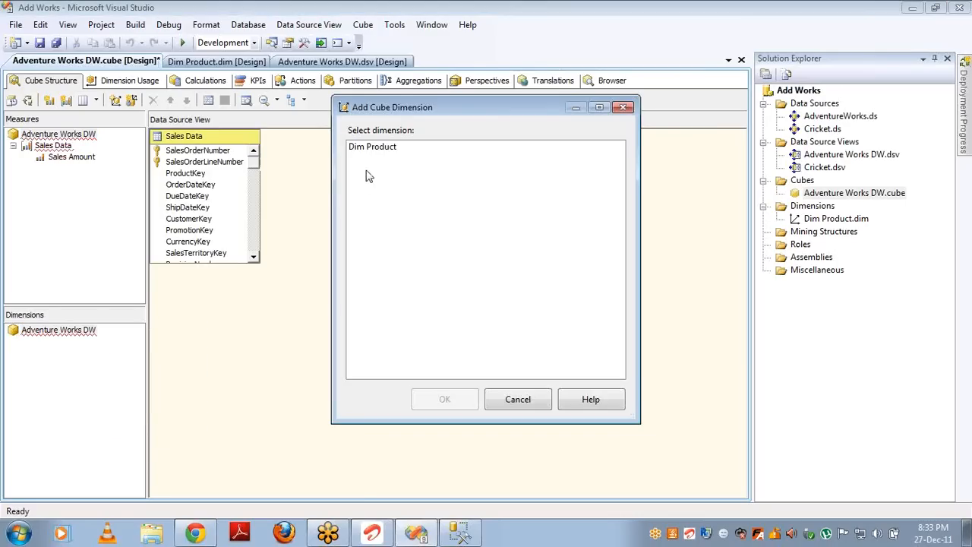
pyautogui.click(370, 152)
pyautogui.doubleClick(369, 149)
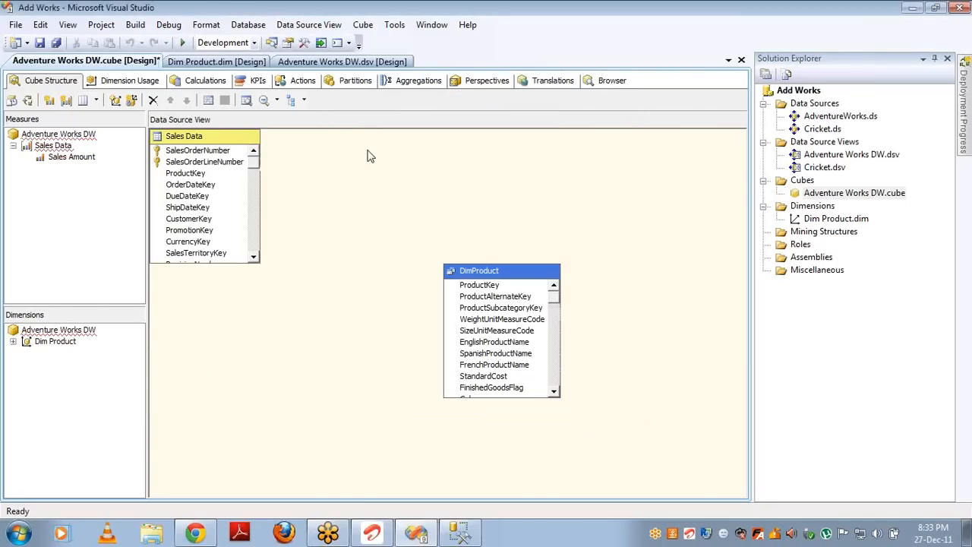
# Step: Define a regular Dim Product–Sales Data relationship at Product Key granularity, matched on ProductKey
pyautogui.click(119, 82)
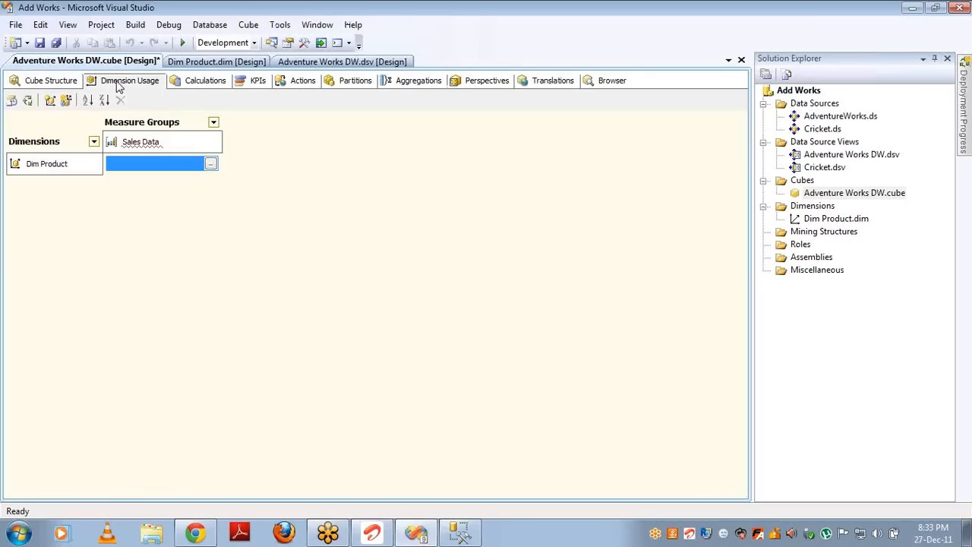
pyautogui.click(211, 164)
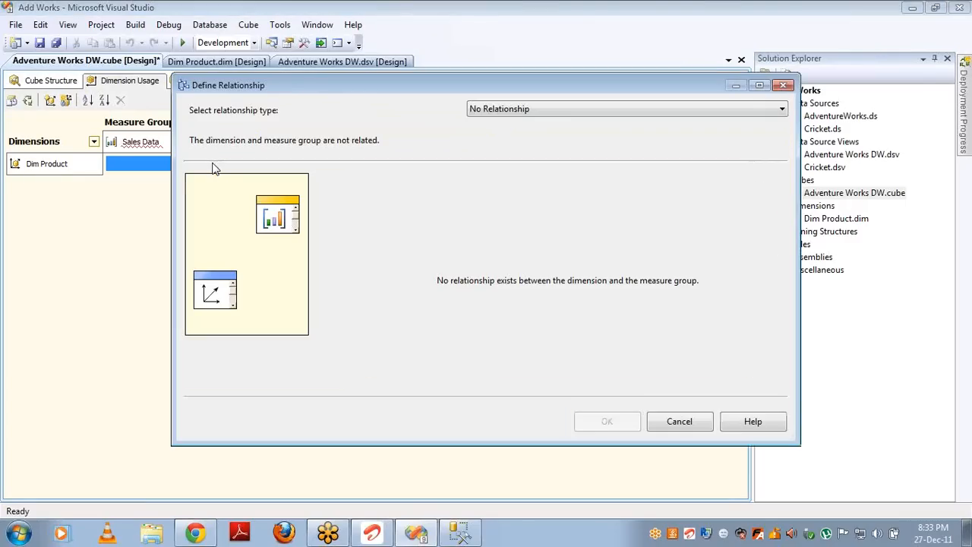
pyautogui.press('Down')
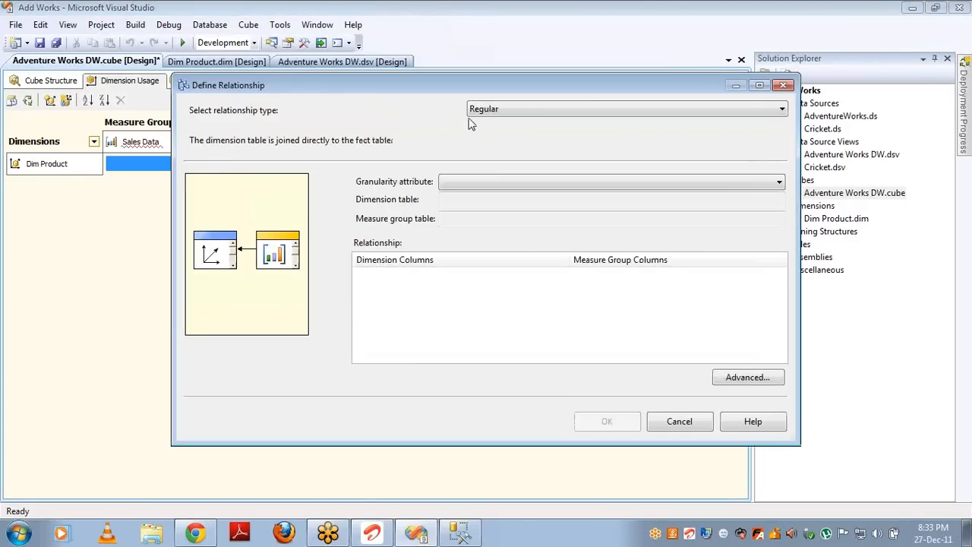
pyautogui.click(488, 183)
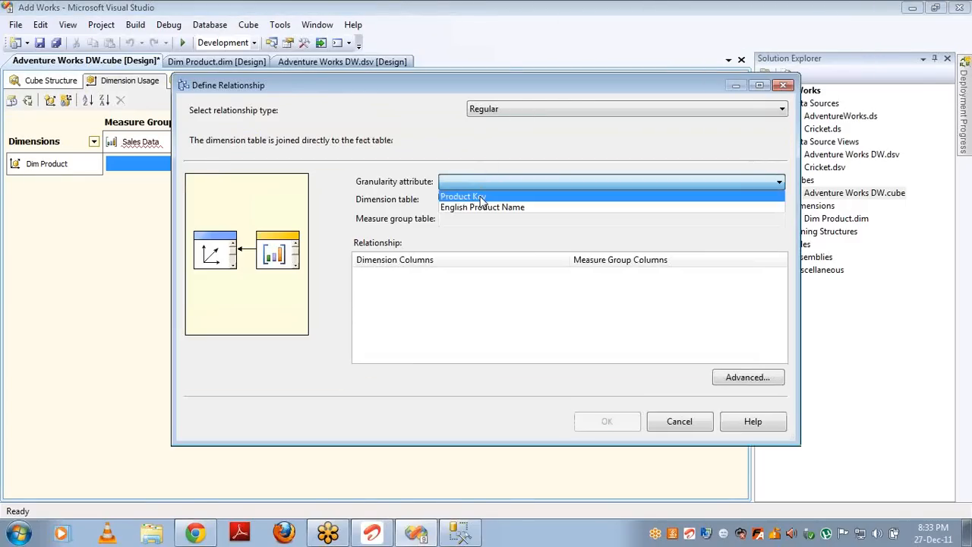
pyautogui.click(481, 197)
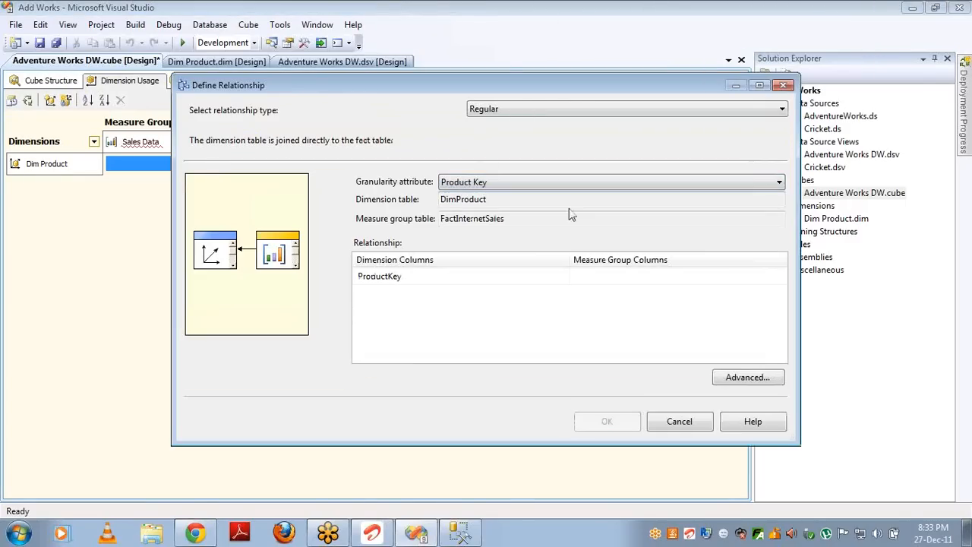
pyautogui.click(781, 279)
pyautogui.click(782, 280)
pyautogui.click(662, 292)
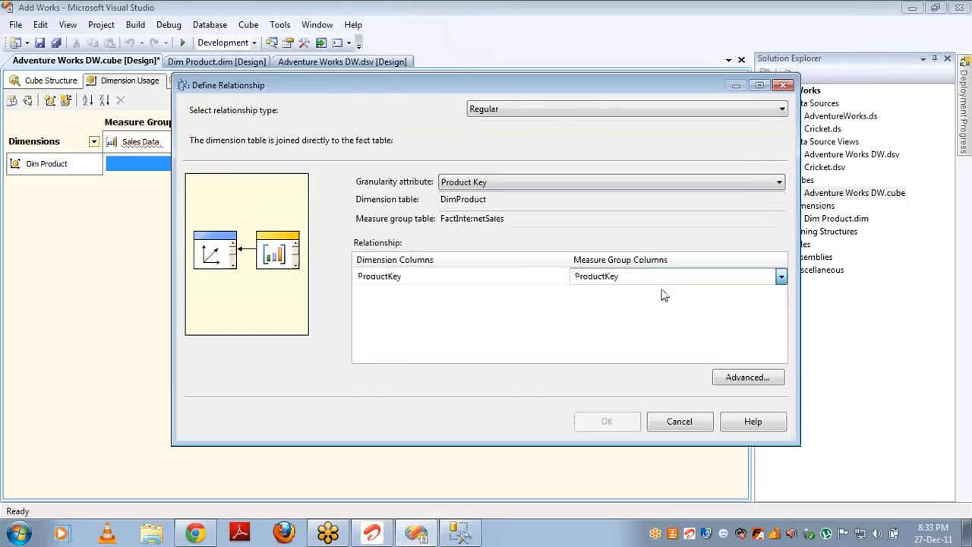
pyautogui.click(607, 421)
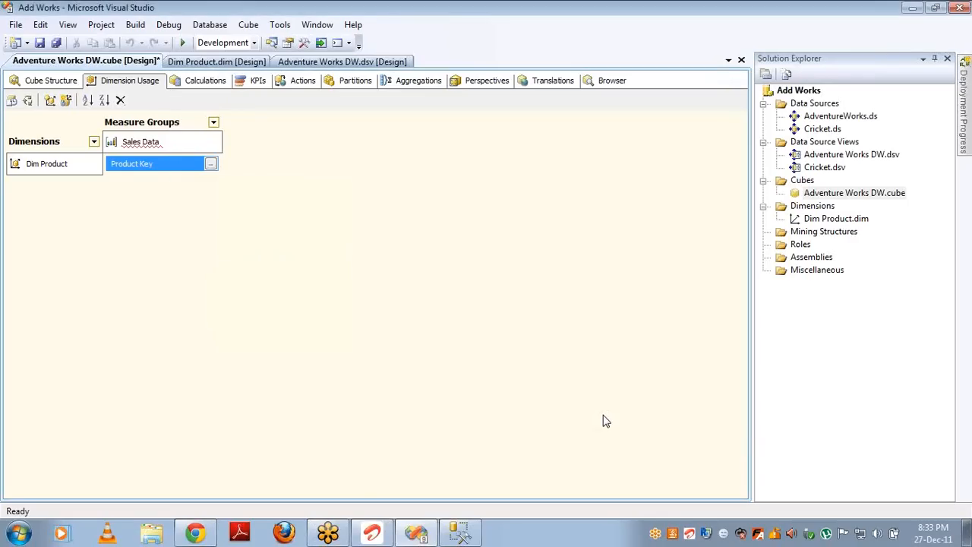
# Step: Build, deploy and fully process the Adventure Works DW cube, then close the processing windows
pyautogui.click(28, 101)
pyautogui.press('Return')
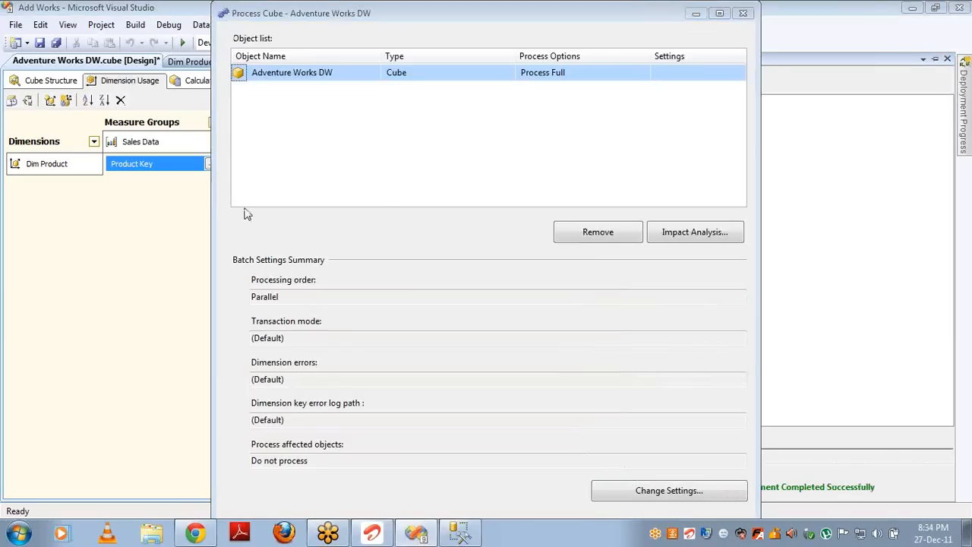
pyautogui.press('Return')
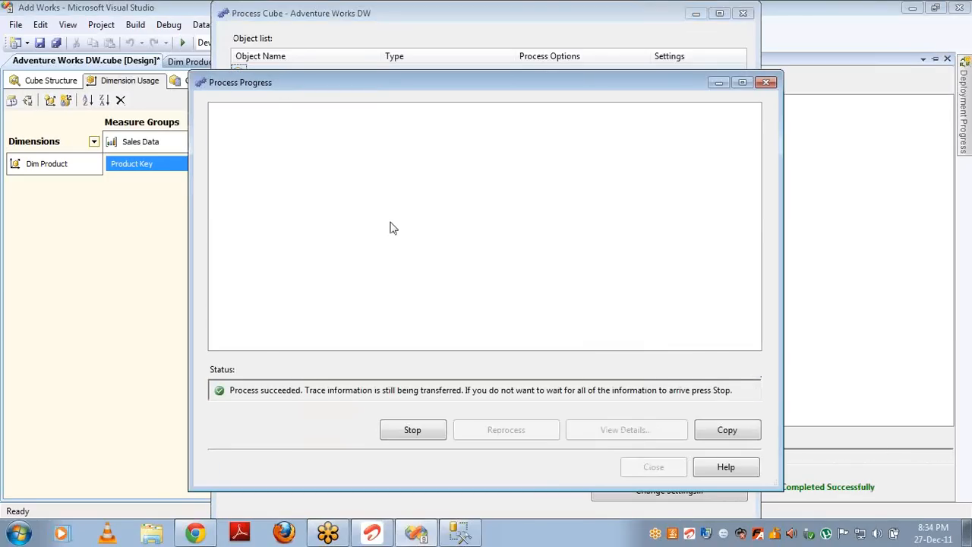
pyautogui.click(654, 468)
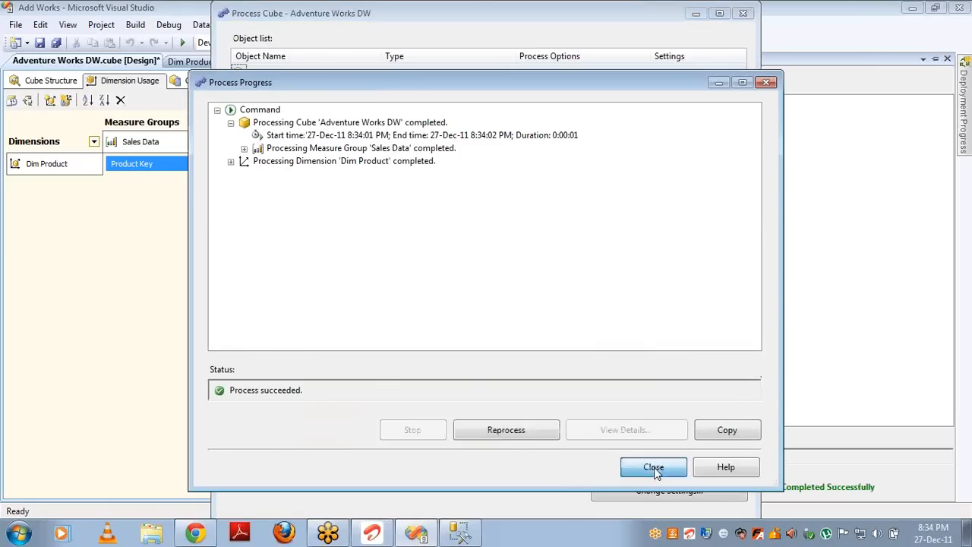
pyautogui.click(744, 14)
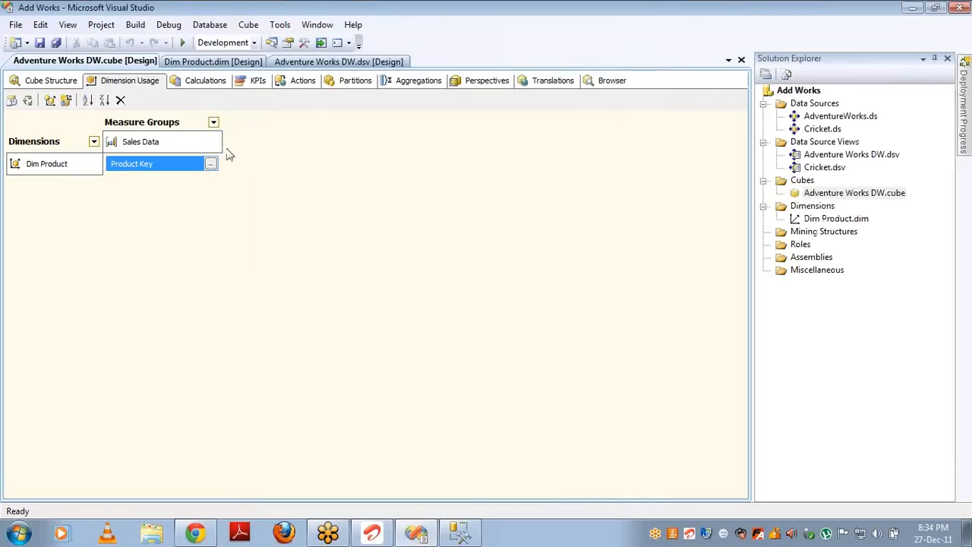
pyautogui.moveTo(117, 174)
# Step: Browse Sales Amount by English Product Name in the cube browser, then return to Dimension Usage
pyautogui.click(612, 82)
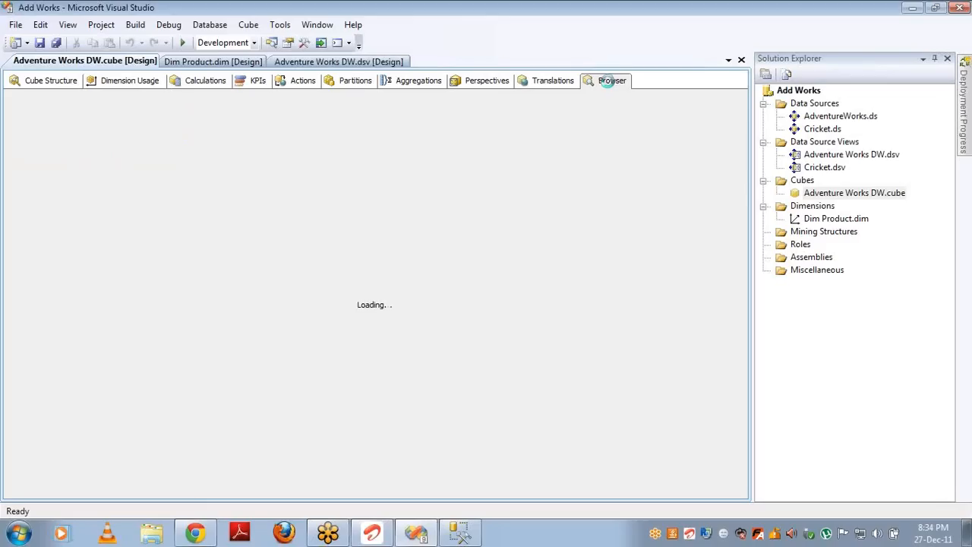
pyautogui.click(14, 160)
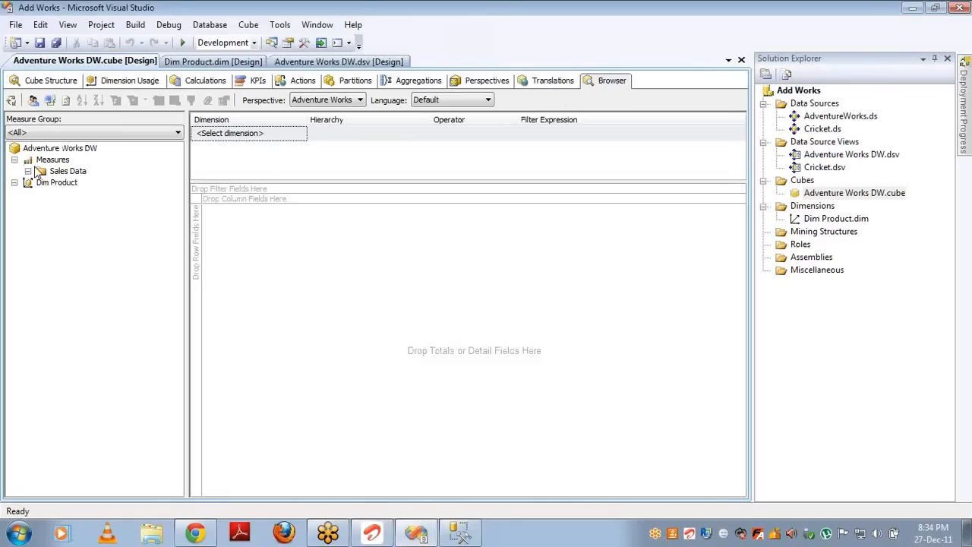
pyautogui.click(27, 171)
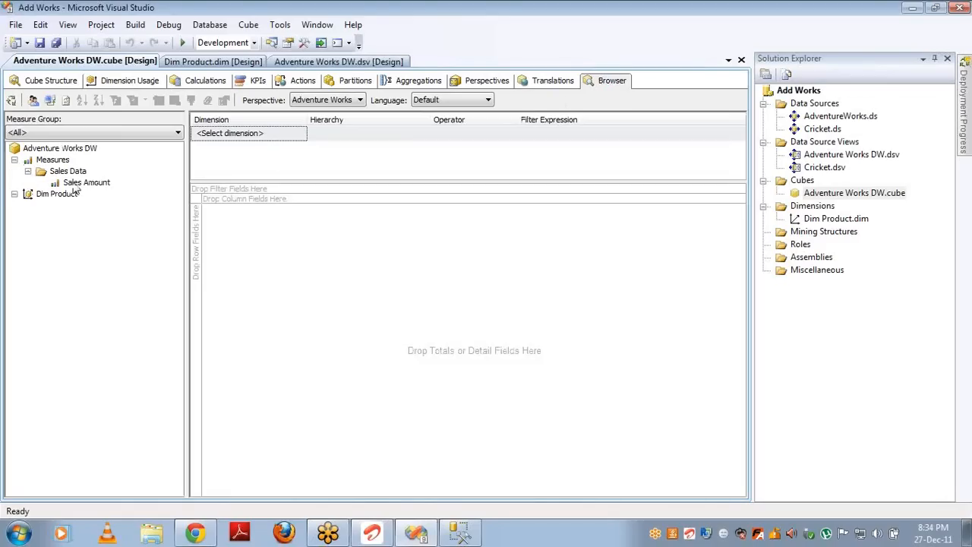
pyautogui.moveTo(76, 183); pyautogui.dragTo(217, 249)
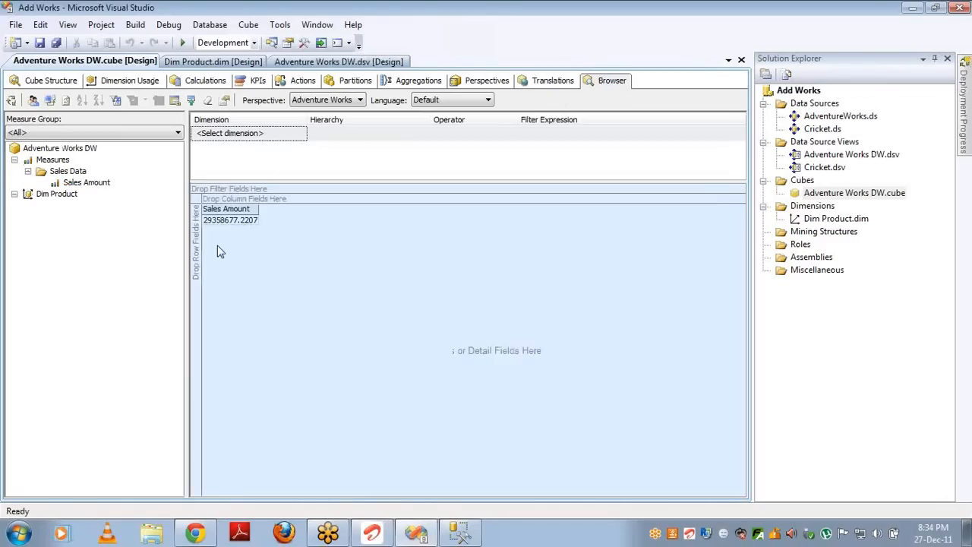
pyautogui.click(15, 194)
pyautogui.moveTo(67, 206); pyautogui.dragTo(194, 251)
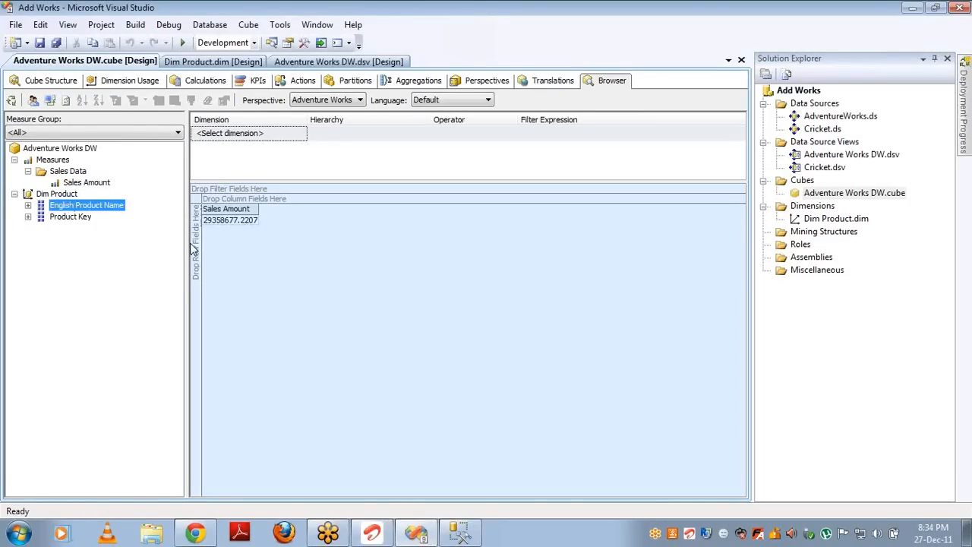
pyautogui.moveTo(114, 205); pyautogui.dragTo(197, 247)
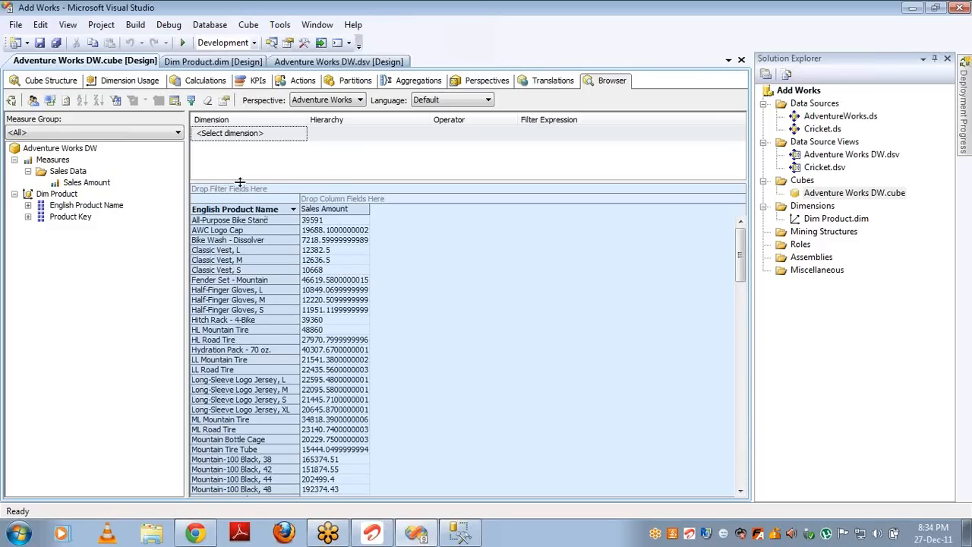
pyautogui.click(112, 76)
# Step: Set the Dim Product–Sales Data relationship to No Relationship and refresh without deploying
pyautogui.click(212, 165)
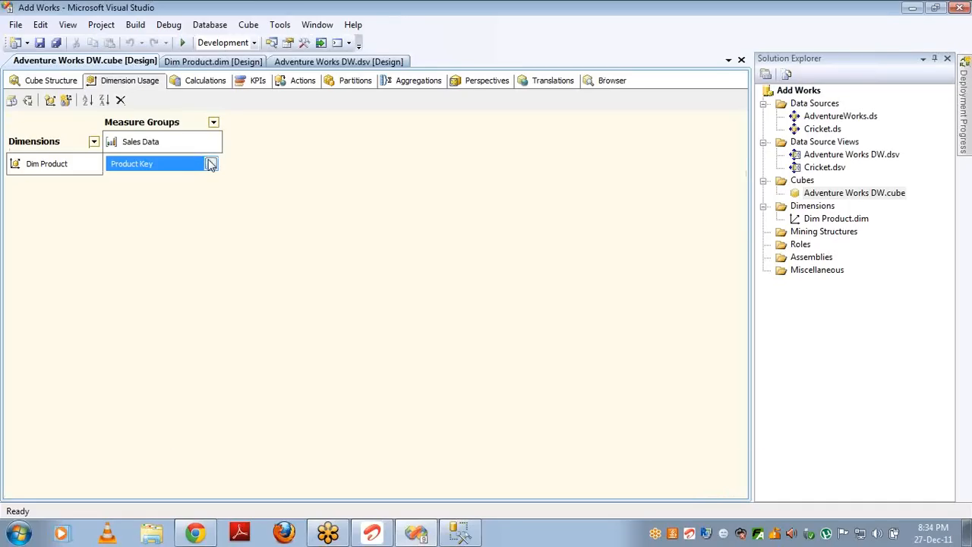
pyautogui.press('Up')
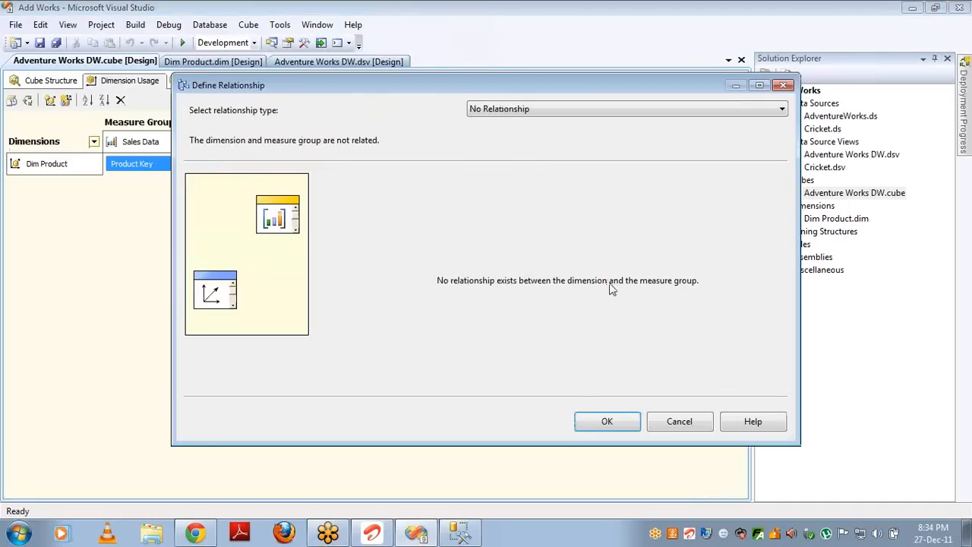
pyautogui.click(605, 422)
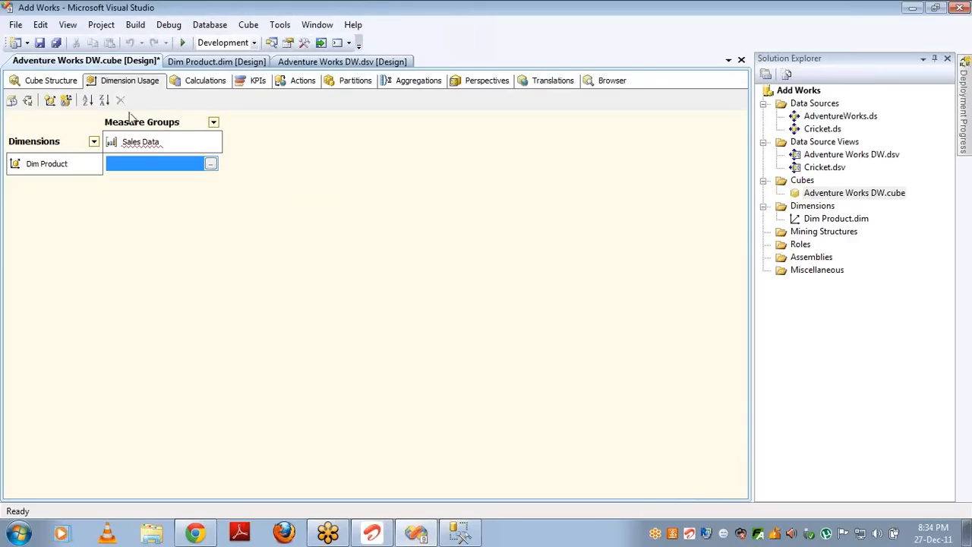
pyautogui.click(27, 102)
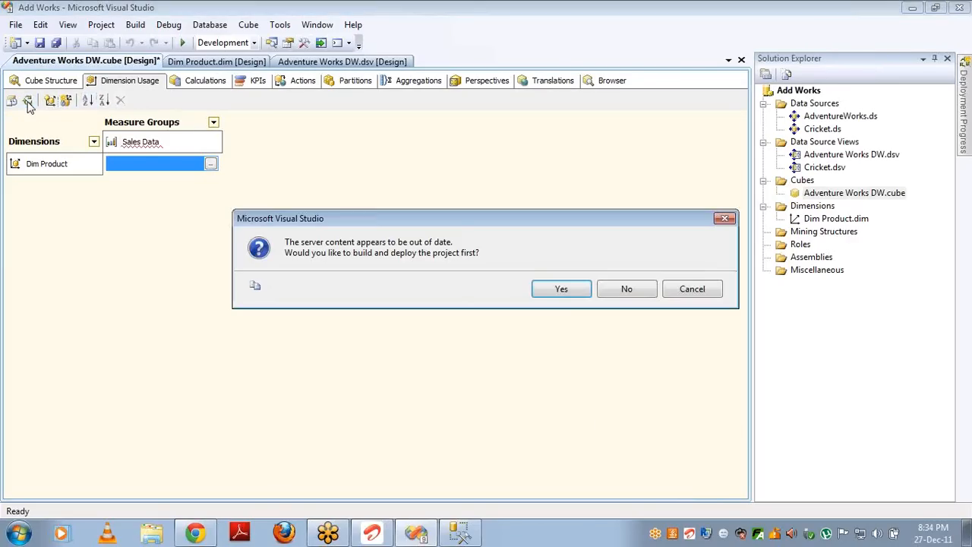
pyautogui.click(615, 288)
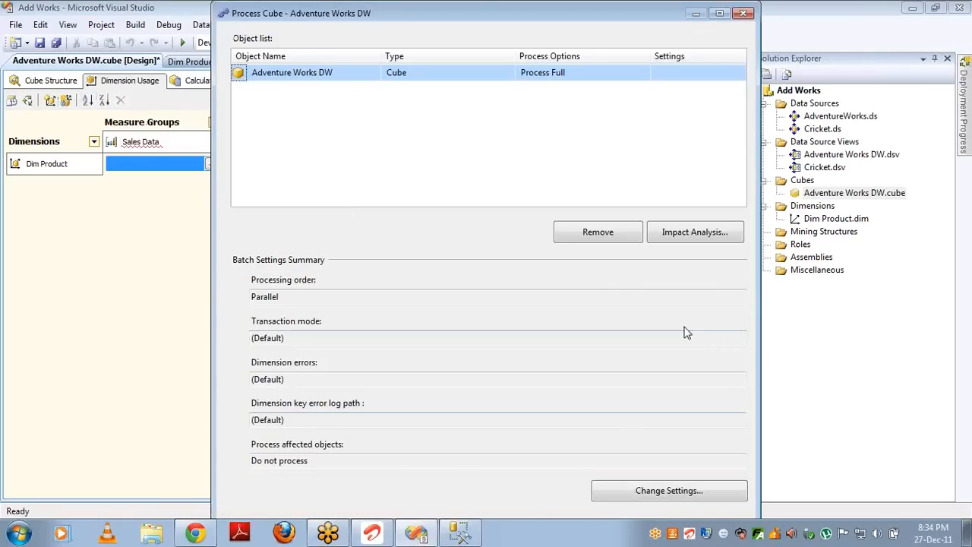
pyautogui.click(747, 14)
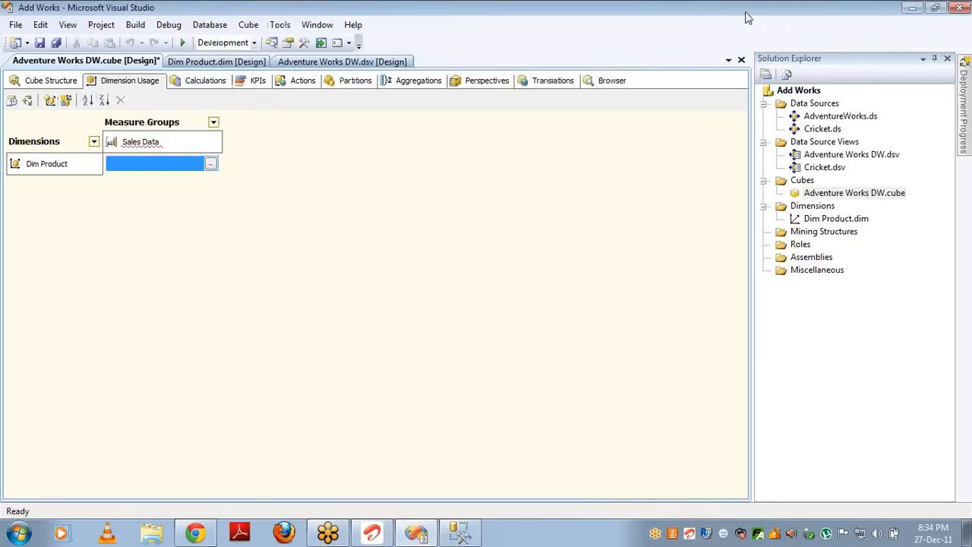
# Step: Recreate the regular relationship at Product Key granularity on ProductKey, then view the cube structure
pyautogui.click(211, 164)
pyautogui.press('Down')
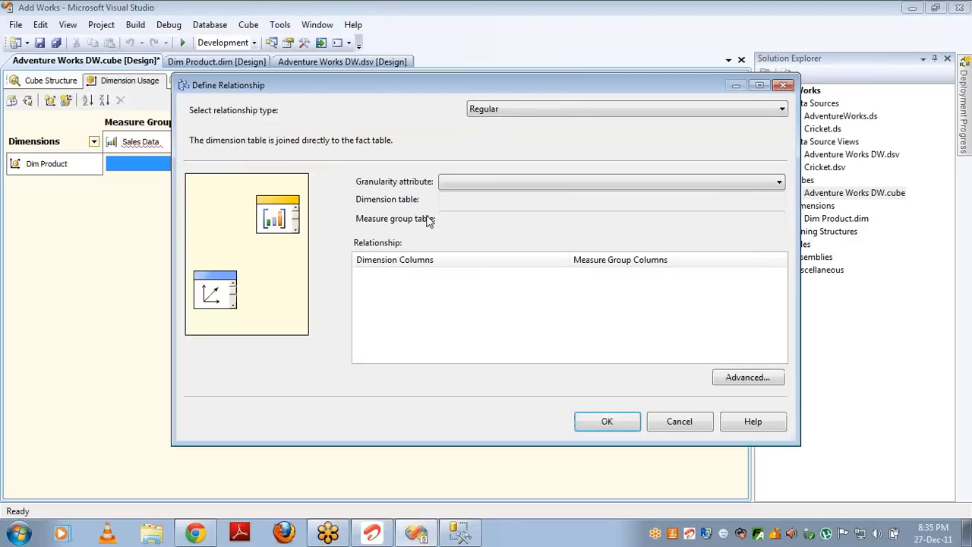
pyautogui.click(575, 182)
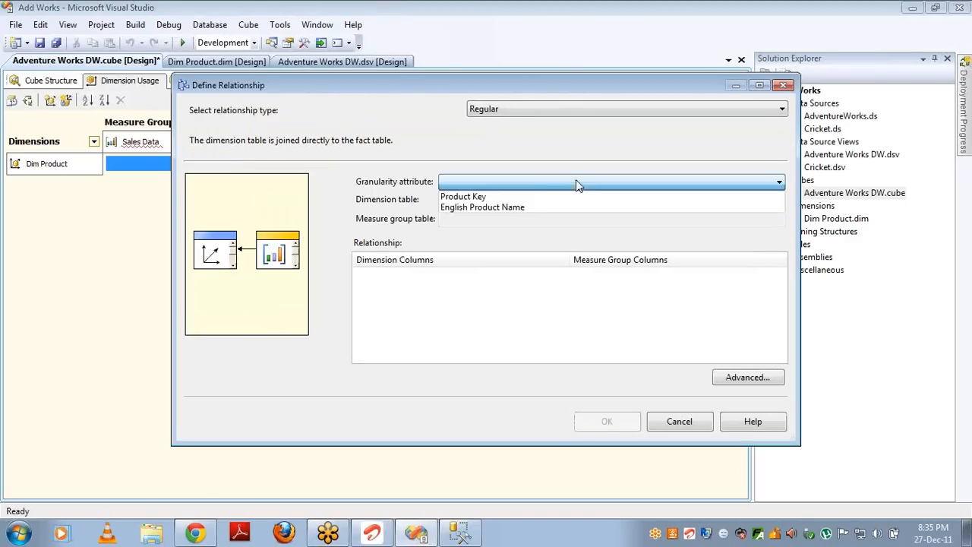
pyautogui.click(522, 199)
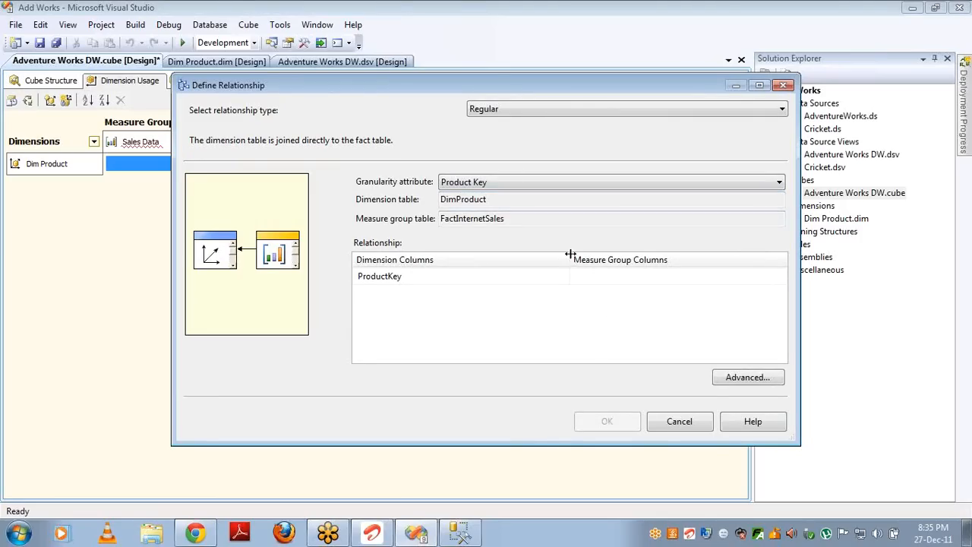
pyautogui.click(661, 284)
pyautogui.click(780, 277)
pyautogui.click(684, 289)
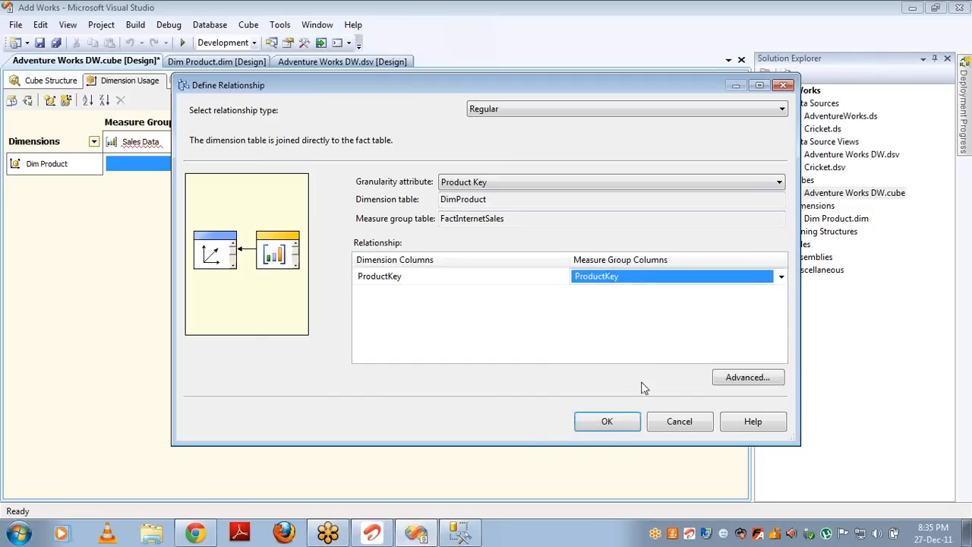
pyautogui.click(608, 422)
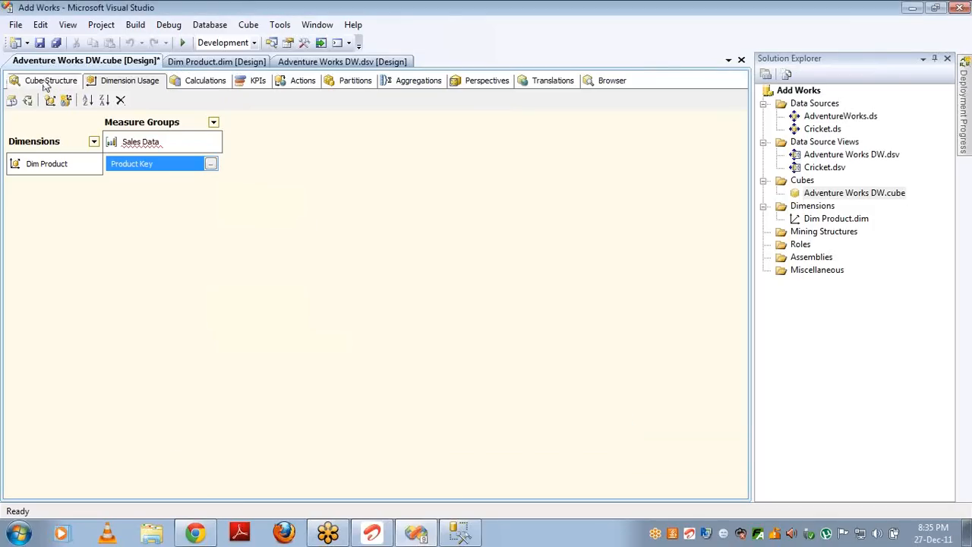
pyautogui.click(46, 82)
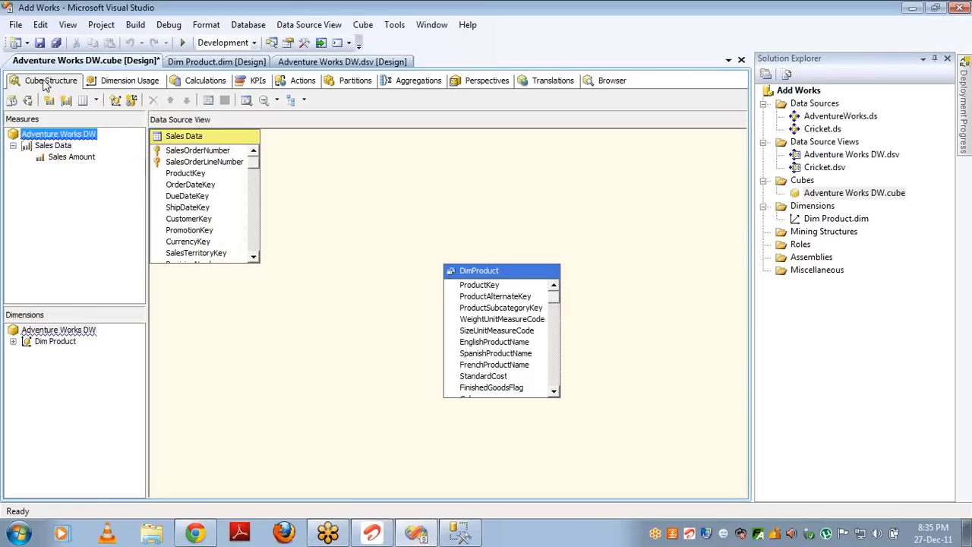
# Step: In Adventure Works DW.dsv, link Sales Data's ShipDateKey, DueDateKey and OrderDateKey to DimTime.TimeKey
pyautogui.click(822, 157)
pyautogui.doubleClick(824, 158)
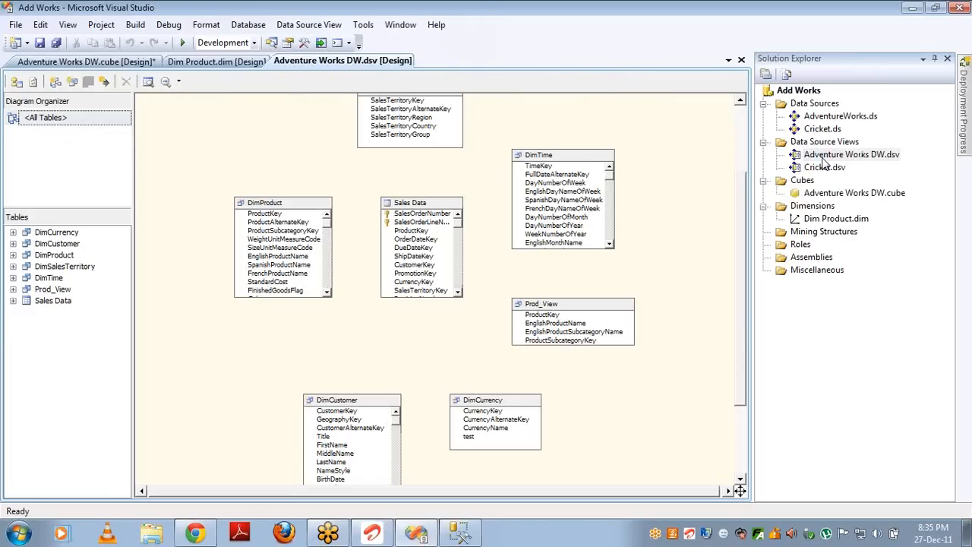
pyautogui.click(546, 163)
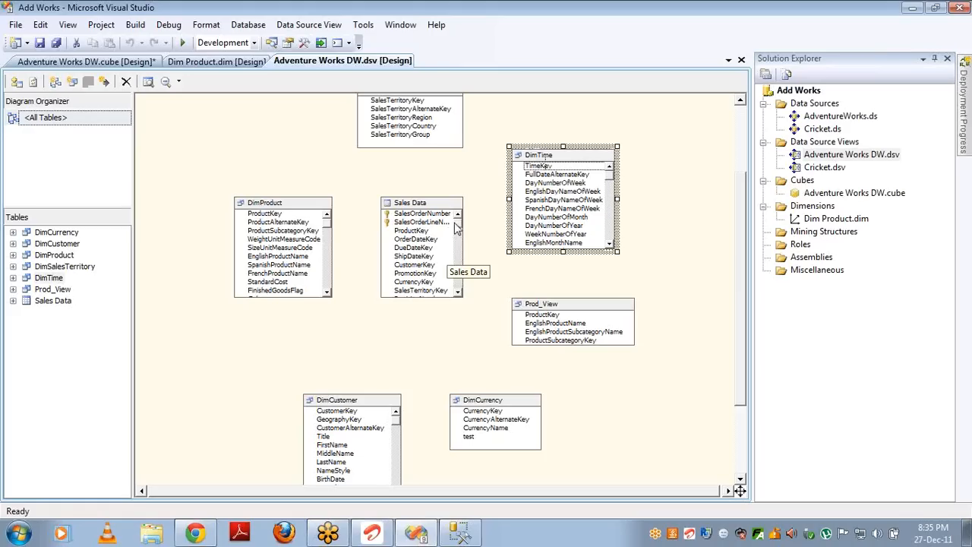
pyautogui.click(544, 167)
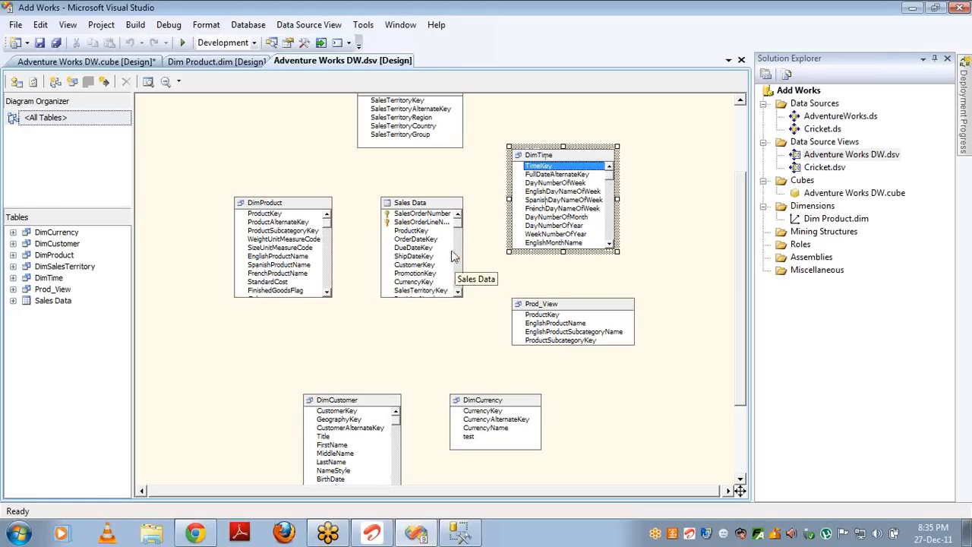
pyautogui.moveTo(418, 257); pyautogui.dragTo(538, 170)
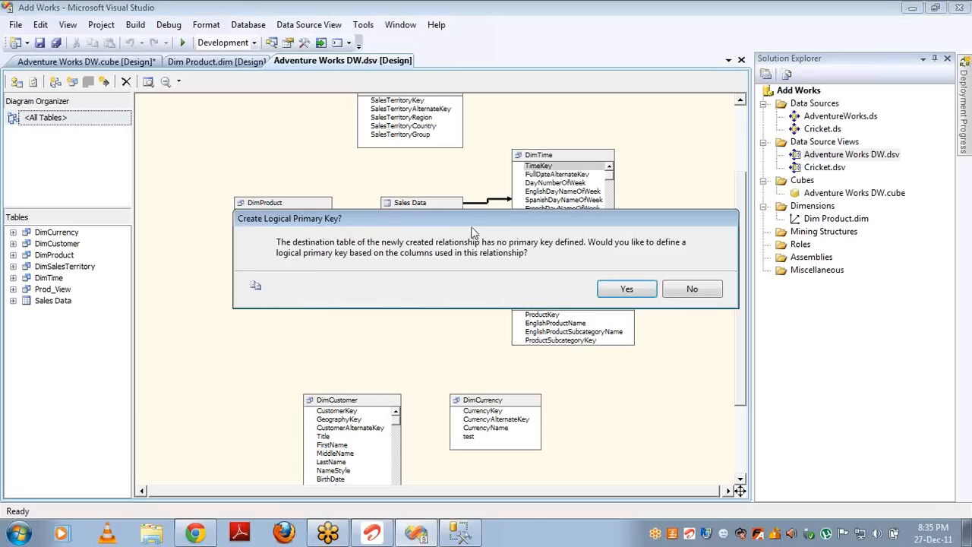
pyautogui.click(623, 288)
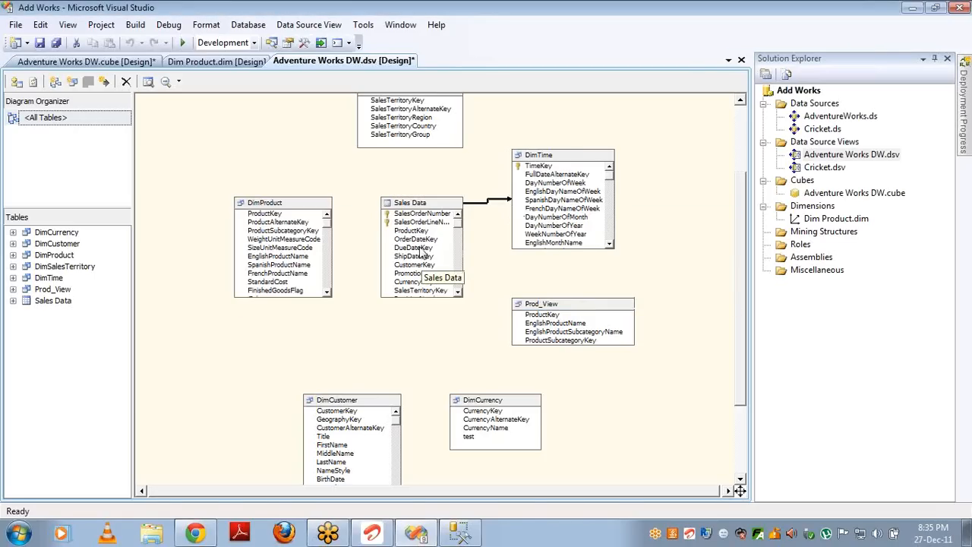
pyautogui.moveTo(421, 248); pyautogui.dragTo(540, 168)
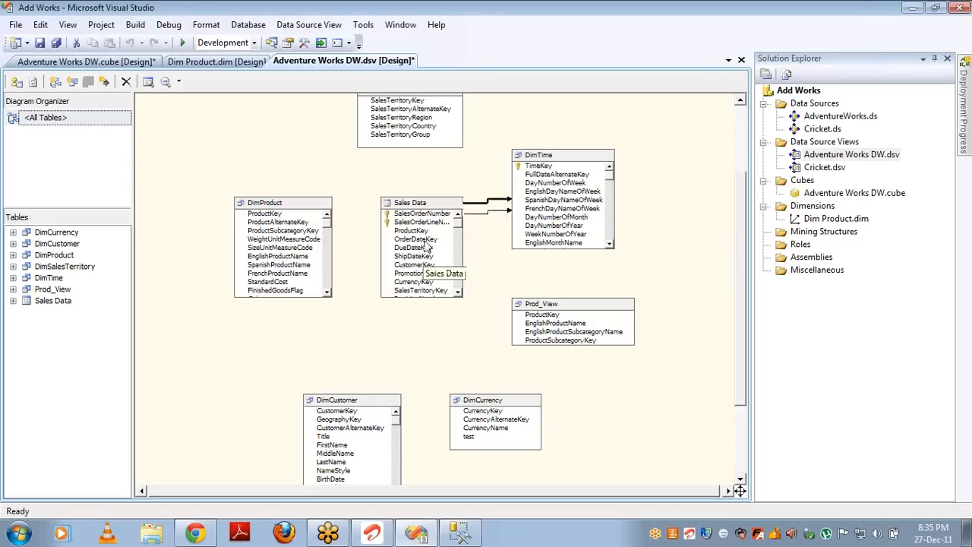
pyautogui.moveTo(421, 239); pyautogui.dragTo(556, 170)
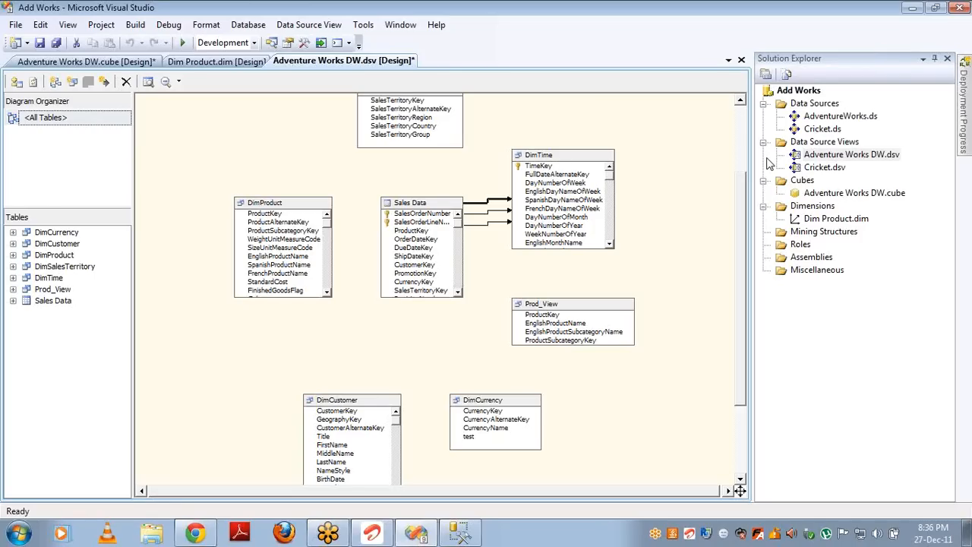
# Step: Start a new dimension built from the existing DimTime table
pyautogui.click(810, 207)
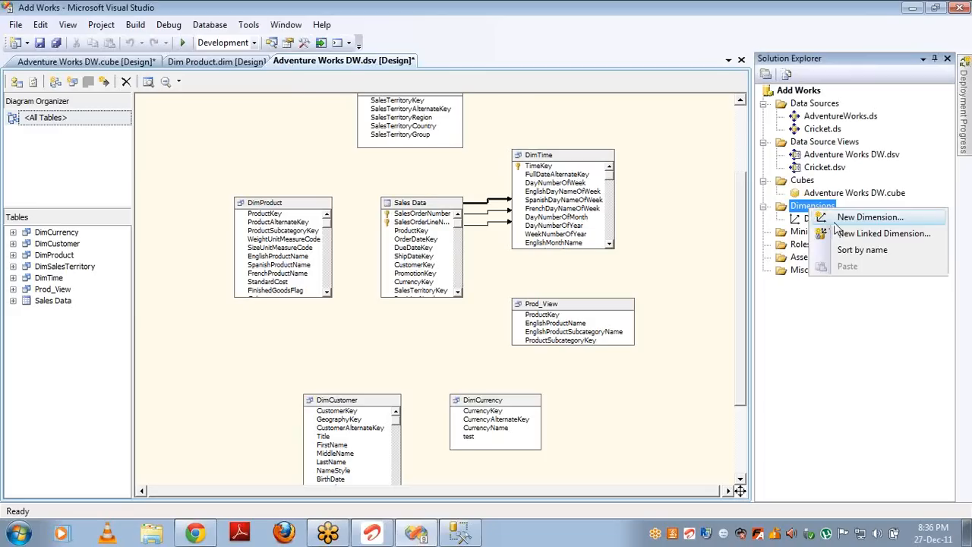
pyautogui.click(832, 220)
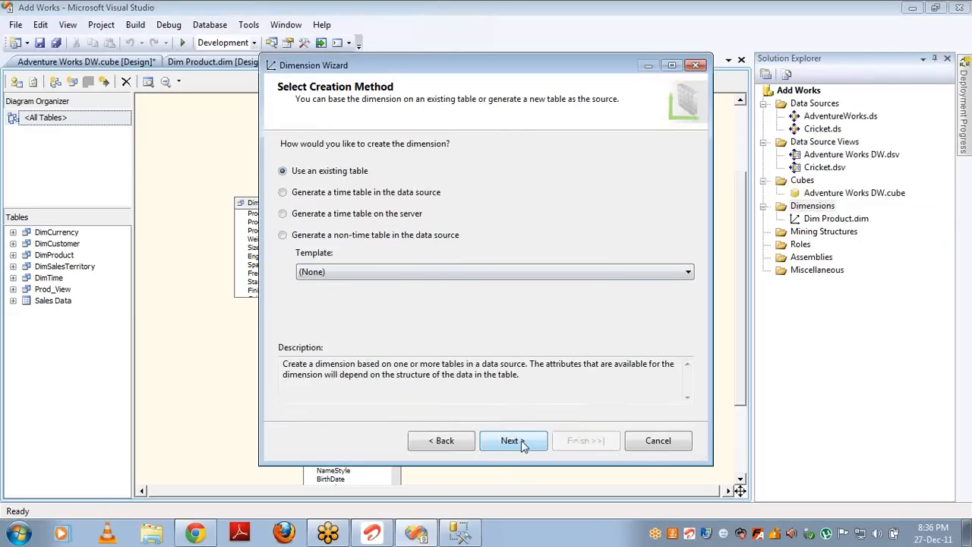
pyautogui.click(513, 441)
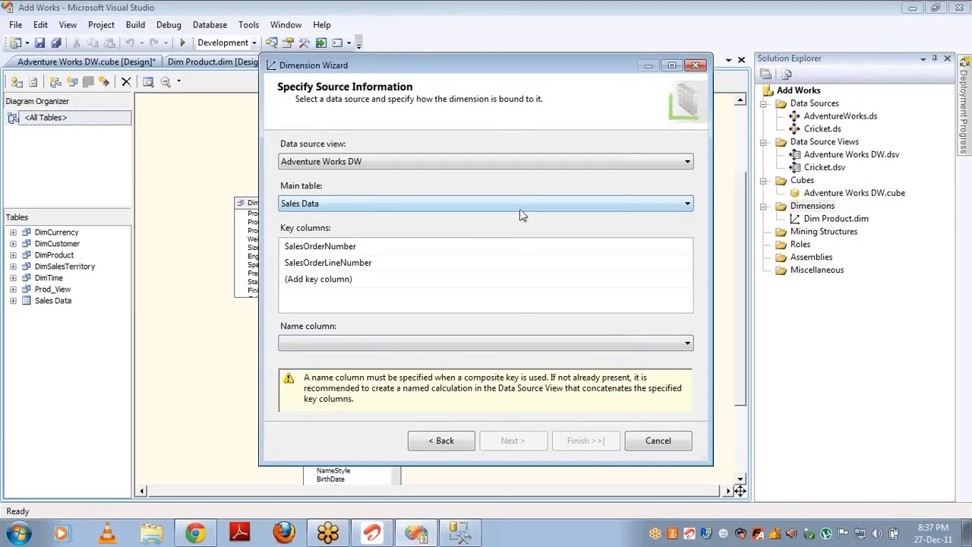
pyautogui.click(528, 203)
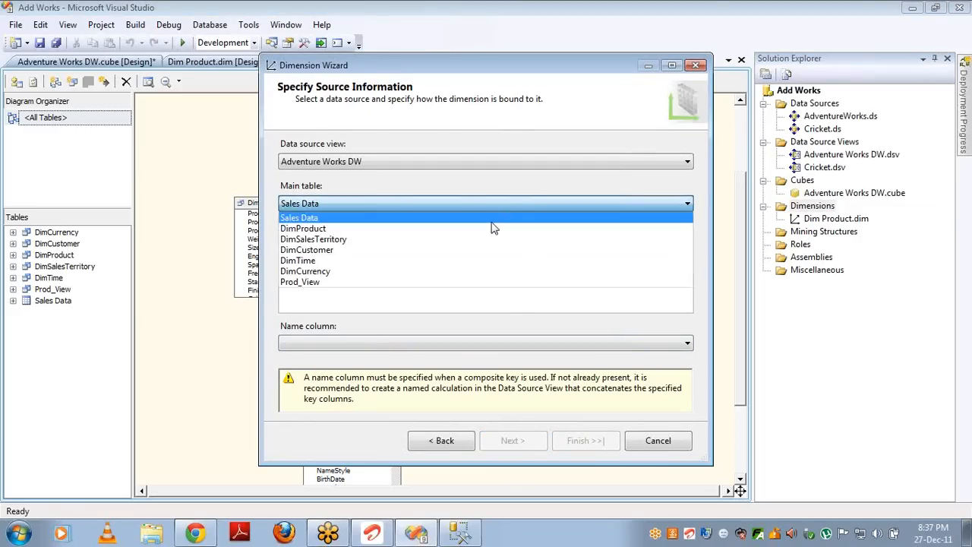
pyautogui.click(465, 265)
pyautogui.click(512, 442)
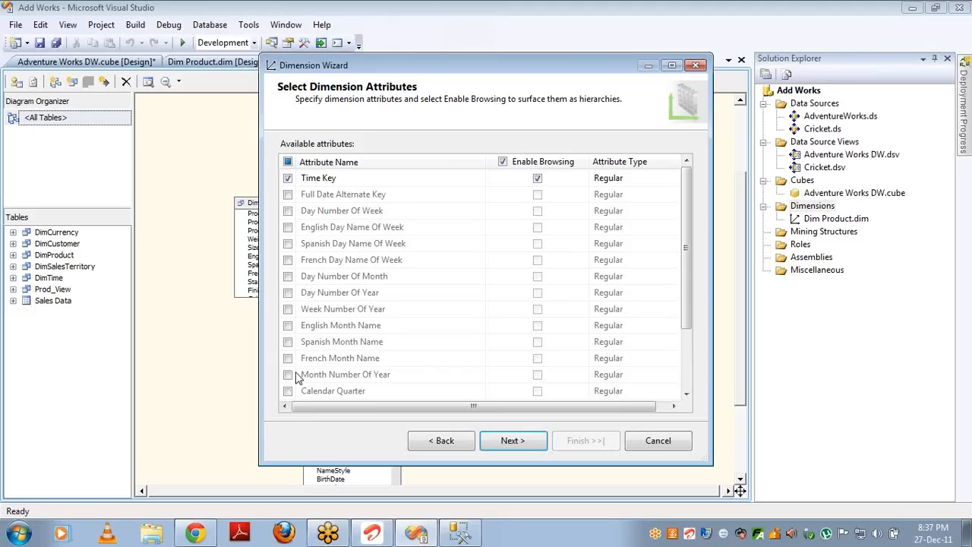
# Step: Add English Month Name, Calendar Quarter, Calendar Year and Calendar Semester attributes, name it Time, and finish
pyautogui.click(288, 325)
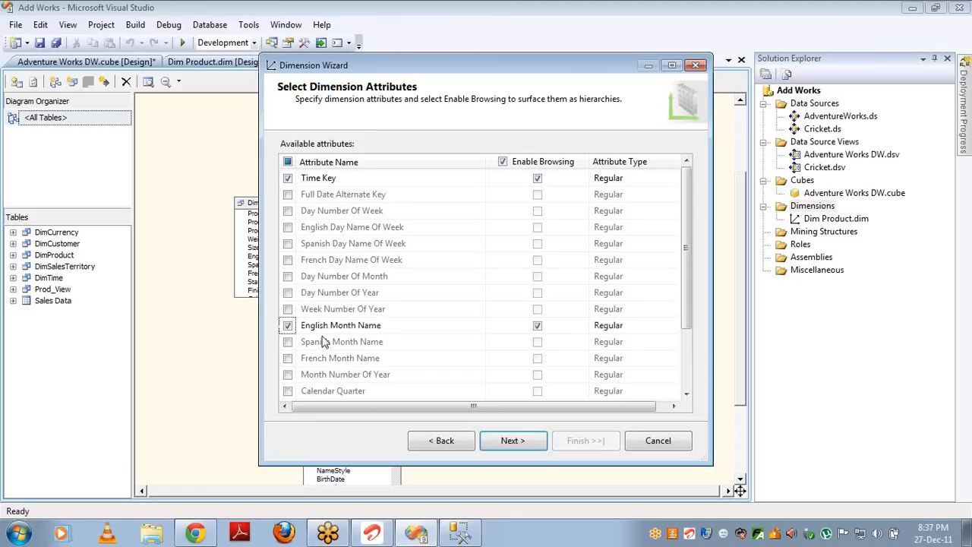
pyautogui.click(288, 391)
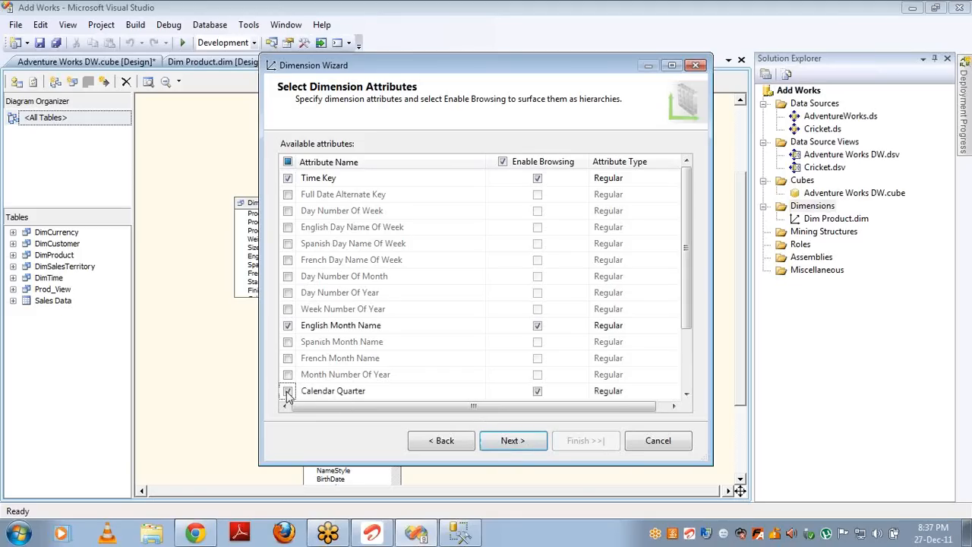
pyautogui.click(685, 384)
pyautogui.click(288, 326)
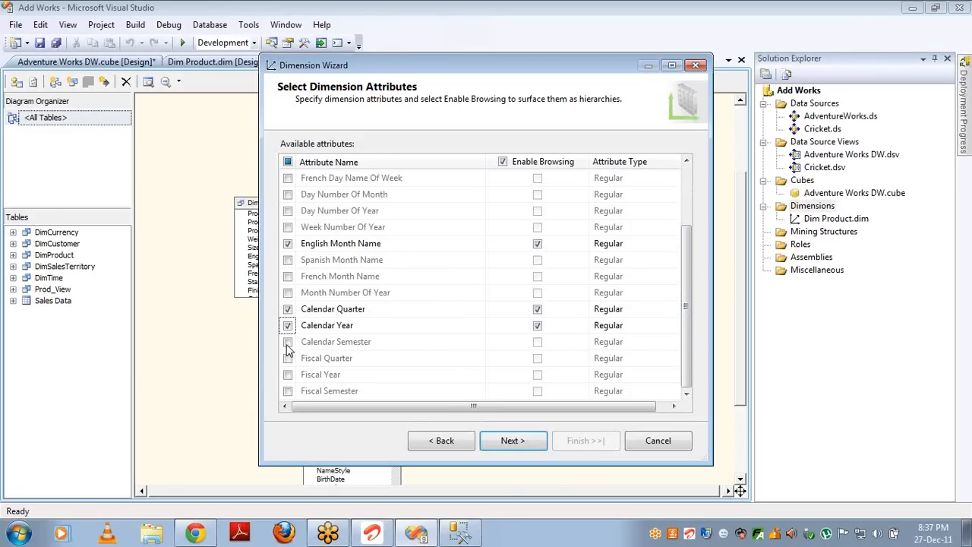
pyautogui.click(288, 342)
pyautogui.click(513, 441)
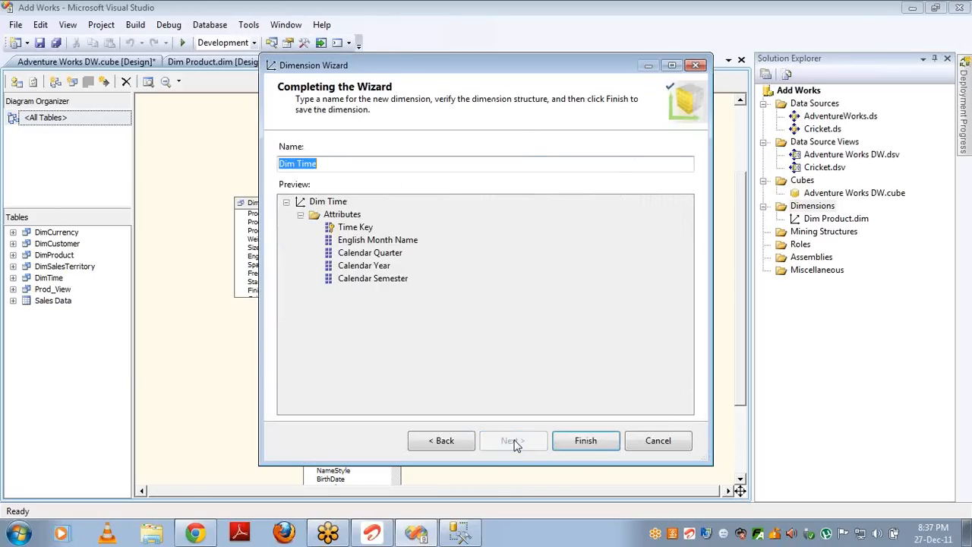
pyautogui.click(297, 163)
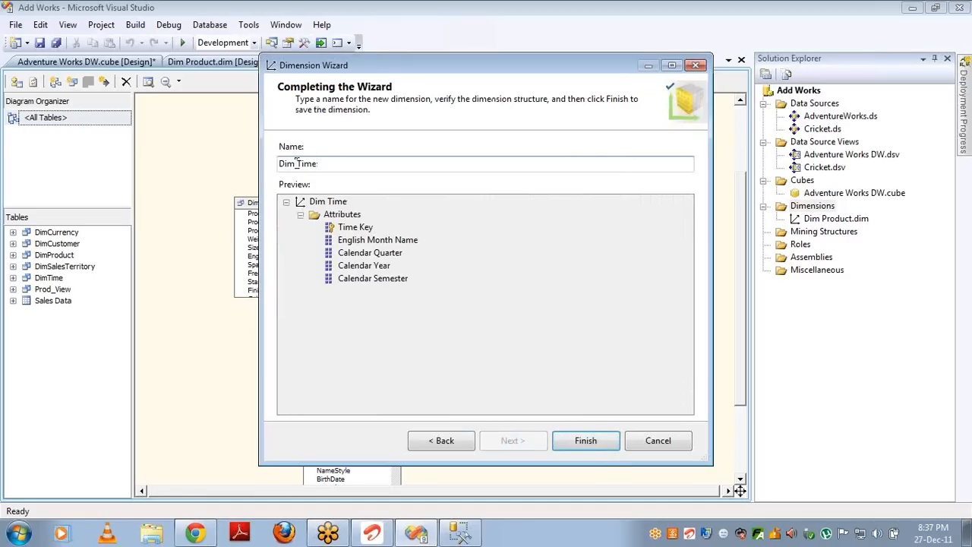
pyautogui.press('BackSpace')
pyautogui.press('BackSpace')
pyautogui.press('BackSpace')
pyautogui.press('BackSpace')
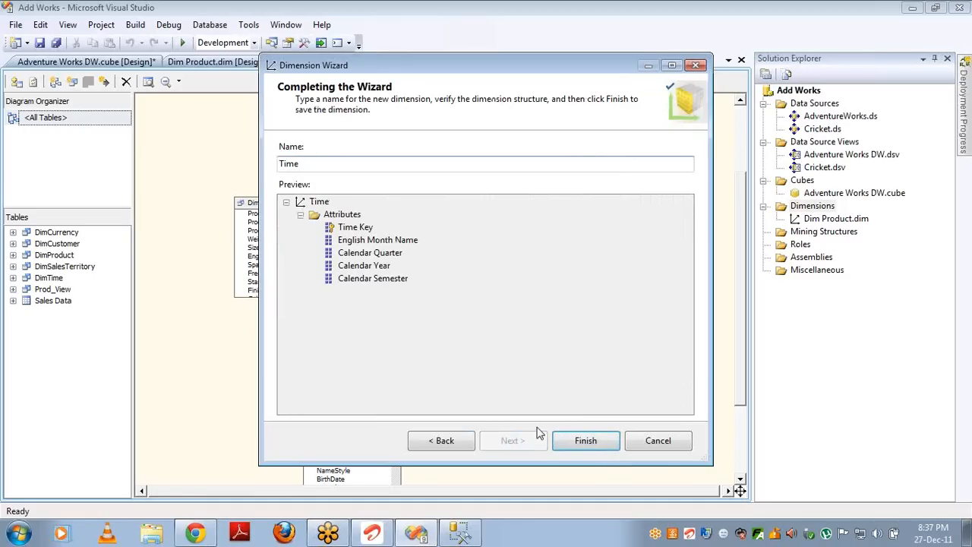
pyautogui.click(583, 441)
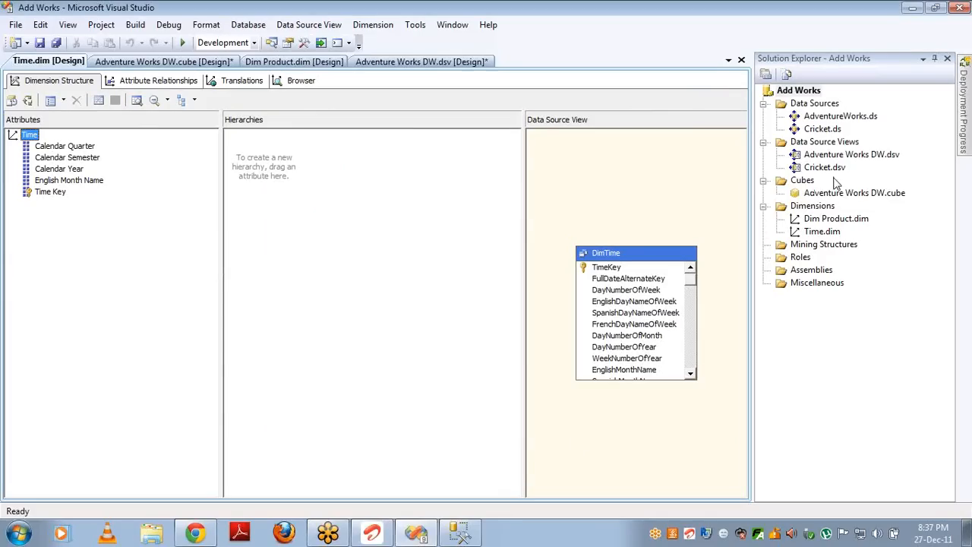
# Step: Add the Time dimension to the Adventure Works DW cube as Ship Date, Due Date and Order Date
pyautogui.doubleClick(825, 155)
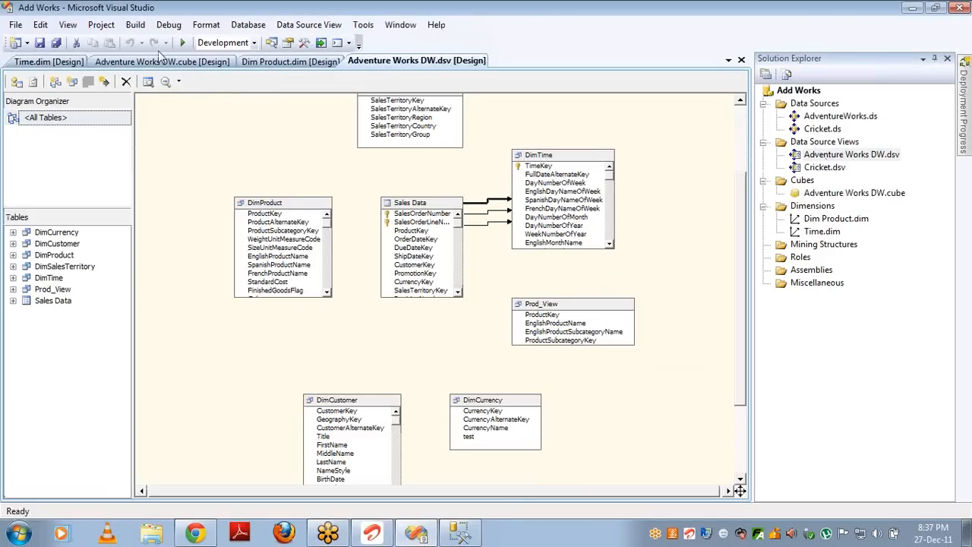
pyautogui.doubleClick(831, 195)
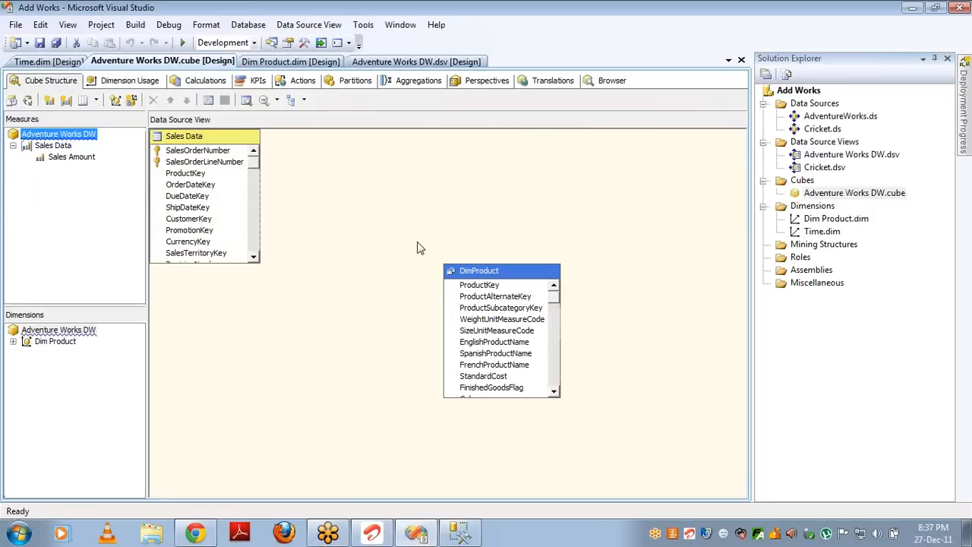
pyautogui.rightClick(85, 338)
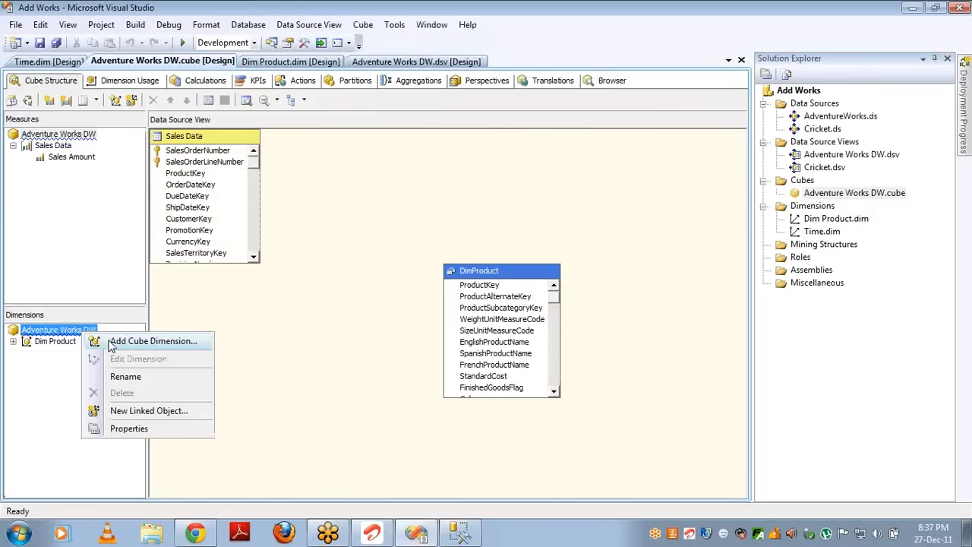
pyautogui.click(112, 344)
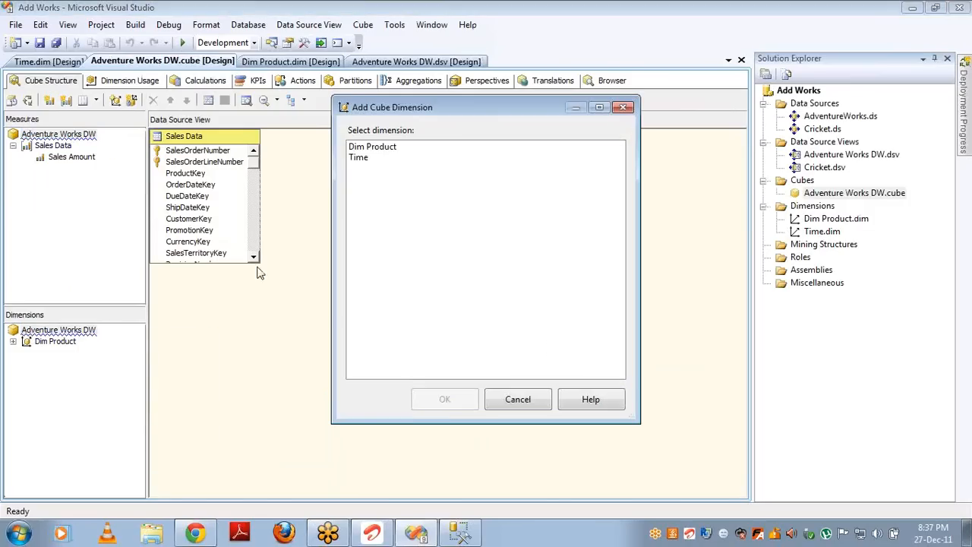
pyautogui.doubleClick(357, 158)
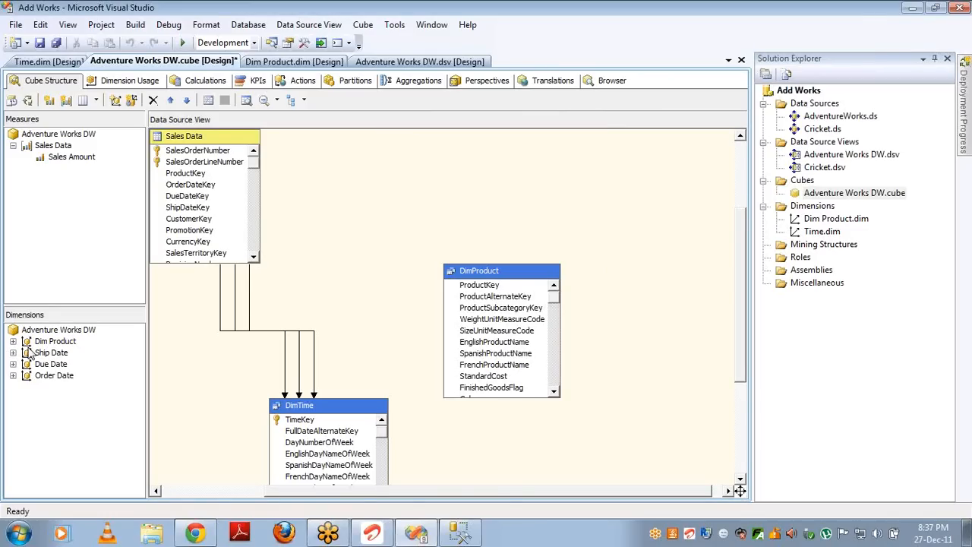
pyautogui.click(803, 232)
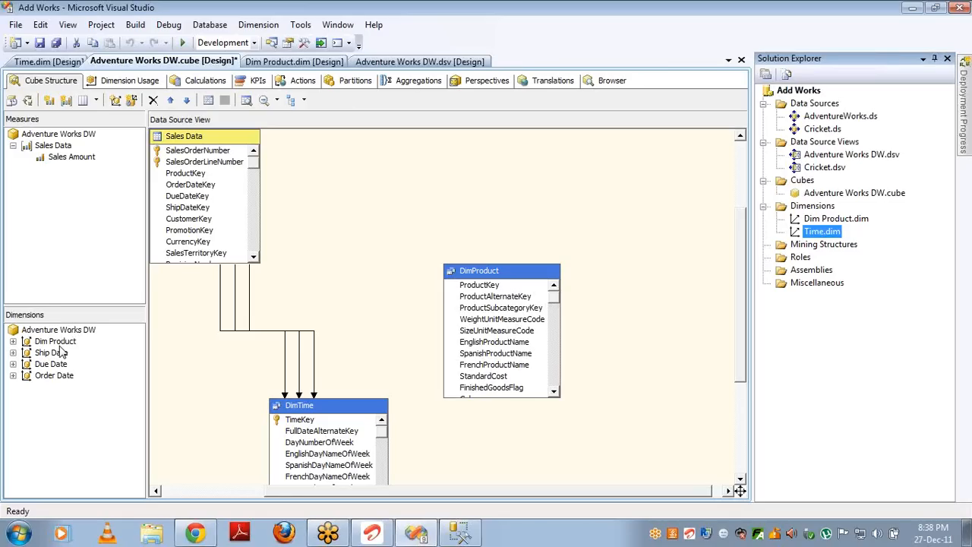
# Step: In Dimension Usage, inspect the Ship Date relationship to Sales Data without changing it
pyautogui.click(127, 83)
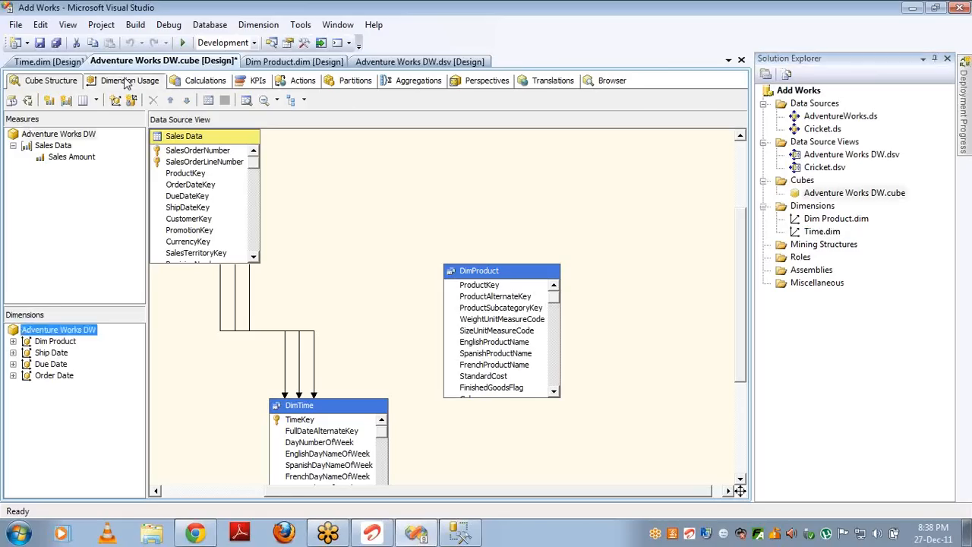
pyautogui.click(47, 188)
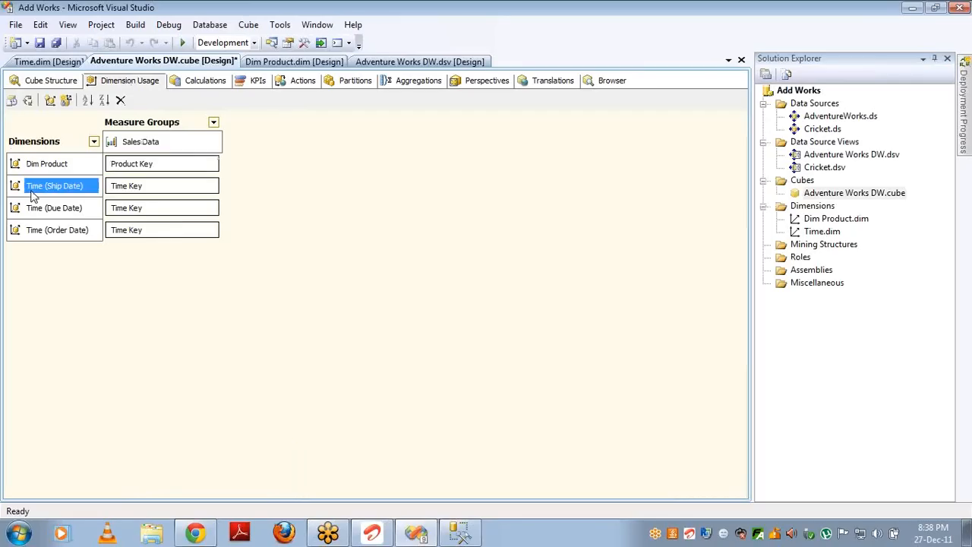
pyautogui.click(35, 215)
pyautogui.click(40, 232)
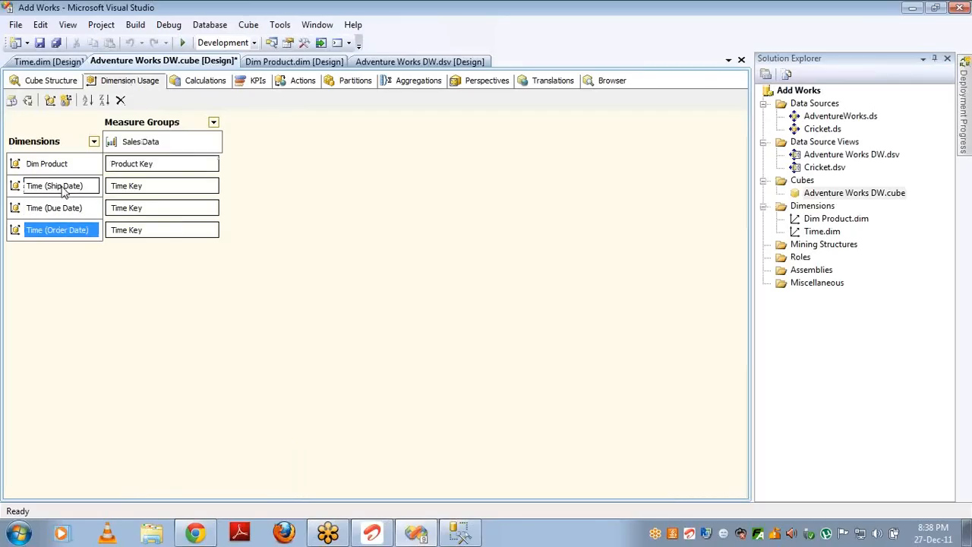
pyautogui.click(174, 186)
pyautogui.click(211, 186)
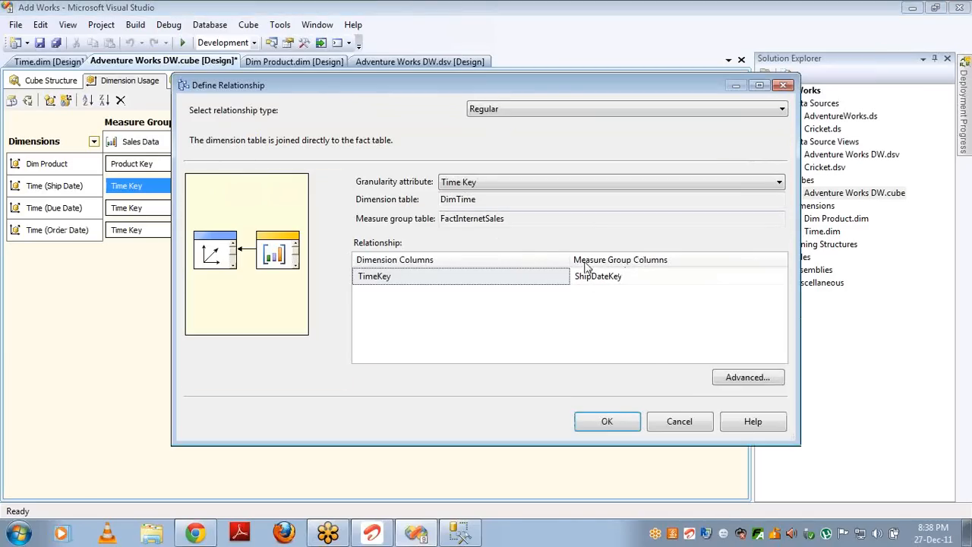
pyautogui.click(675, 423)
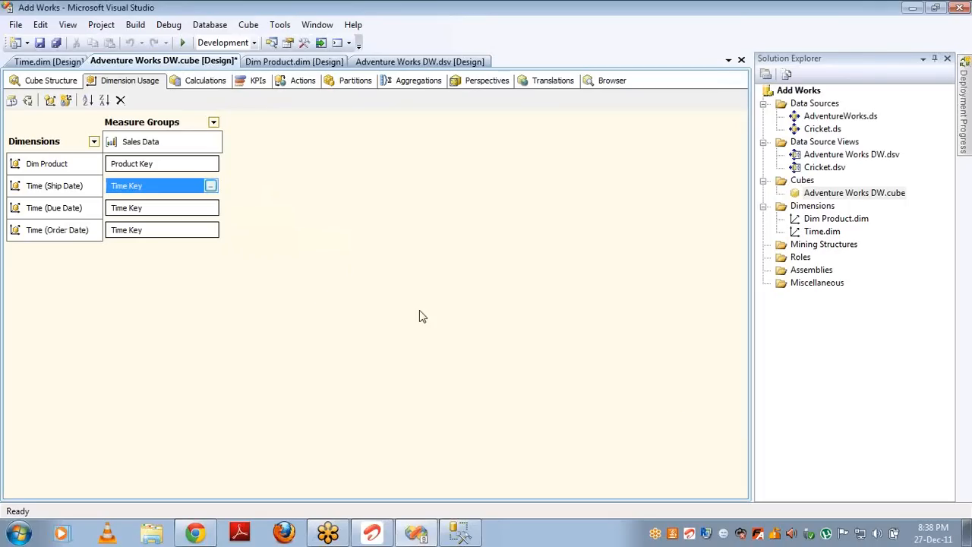
# Step: Review the Due Date and Order Date relationships to Sales Data, leaving them unchanged
pyautogui.click(209, 212)
pyautogui.click(211, 209)
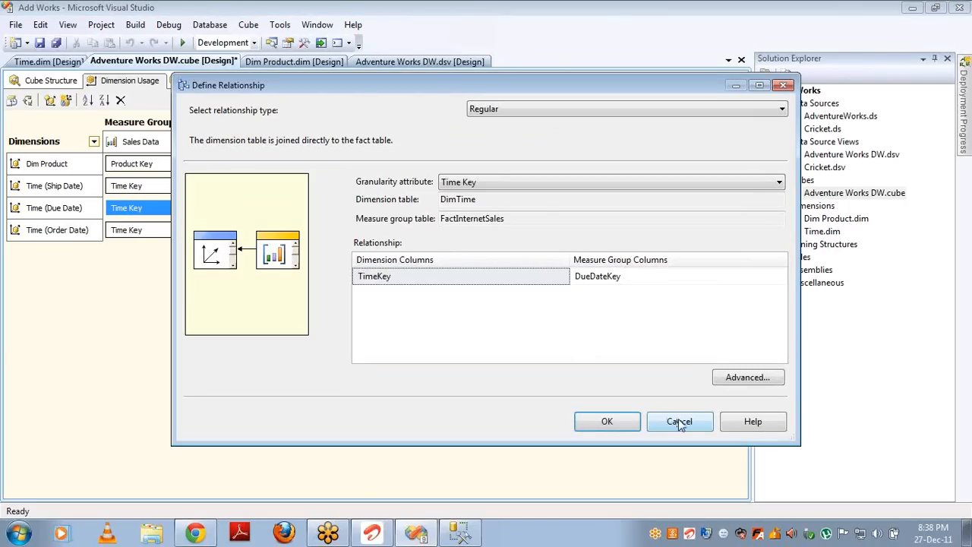
pyautogui.click(679, 422)
pyautogui.click(209, 236)
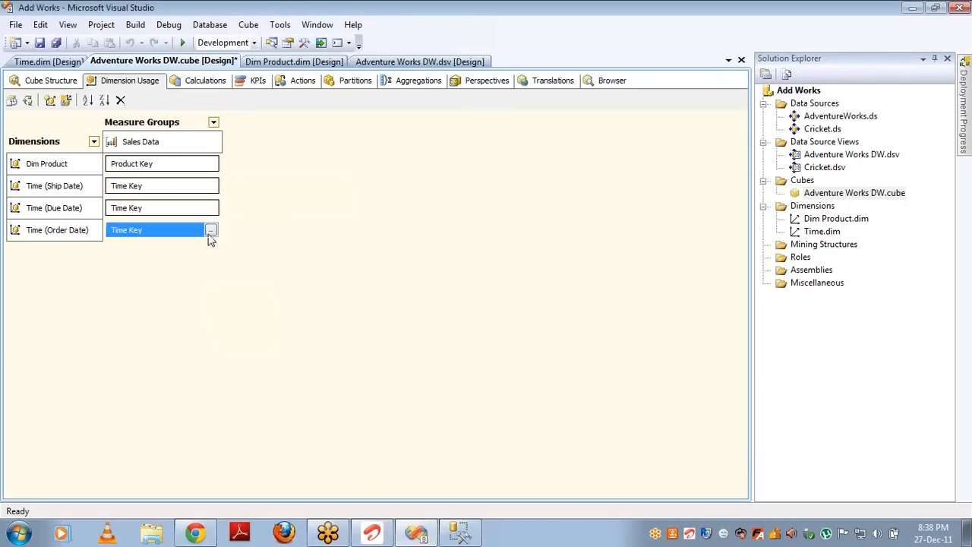
pyautogui.click(210, 231)
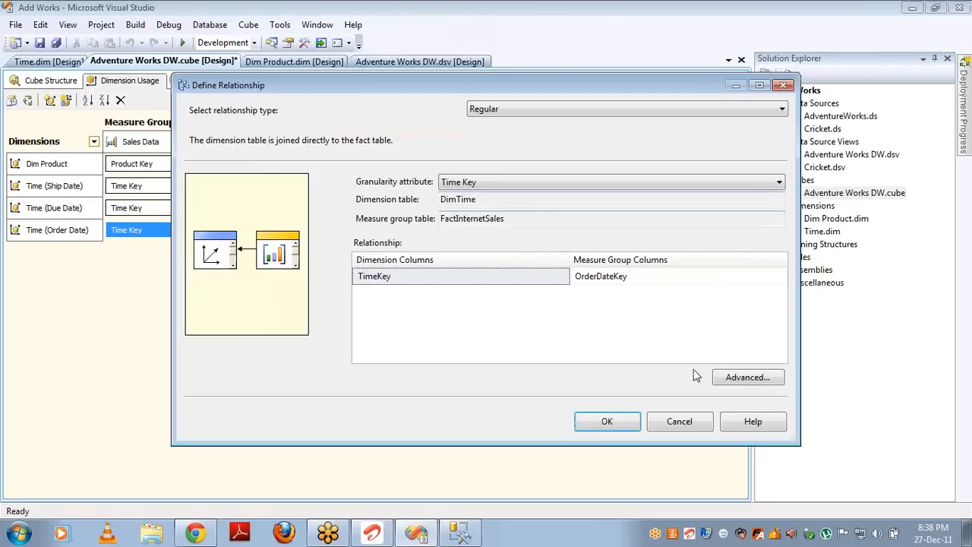
pyautogui.click(680, 421)
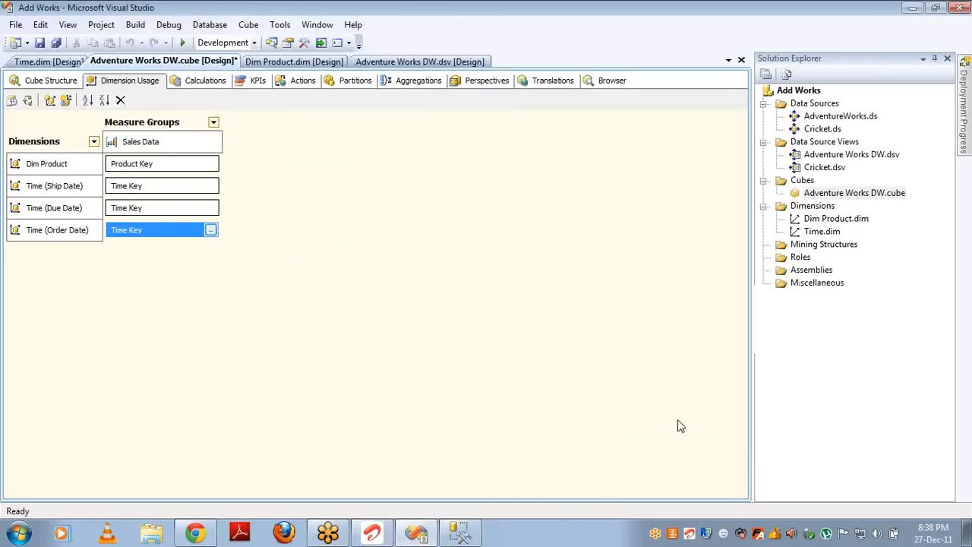
pyautogui.click(463, 534)
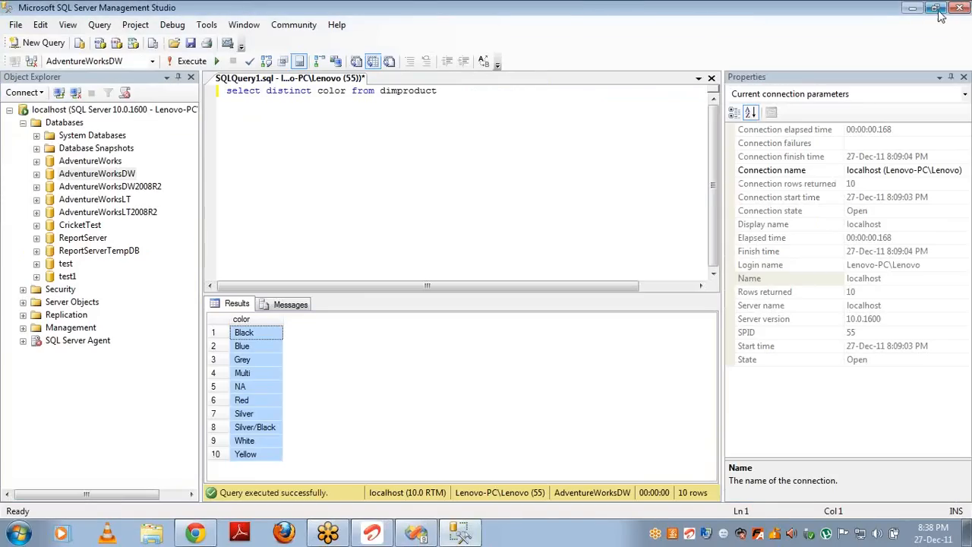
# Step: Resize the Management Studio window and replace the colour query with 'select sum(salesamount)'
pyautogui.click(938, 11)
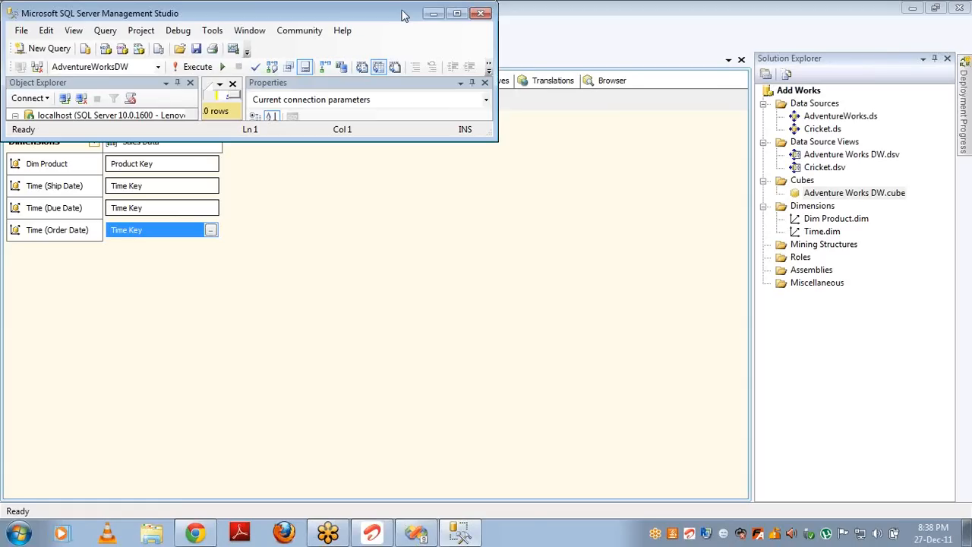
pyautogui.moveTo(404, 15); pyautogui.dragTo(412, 266)
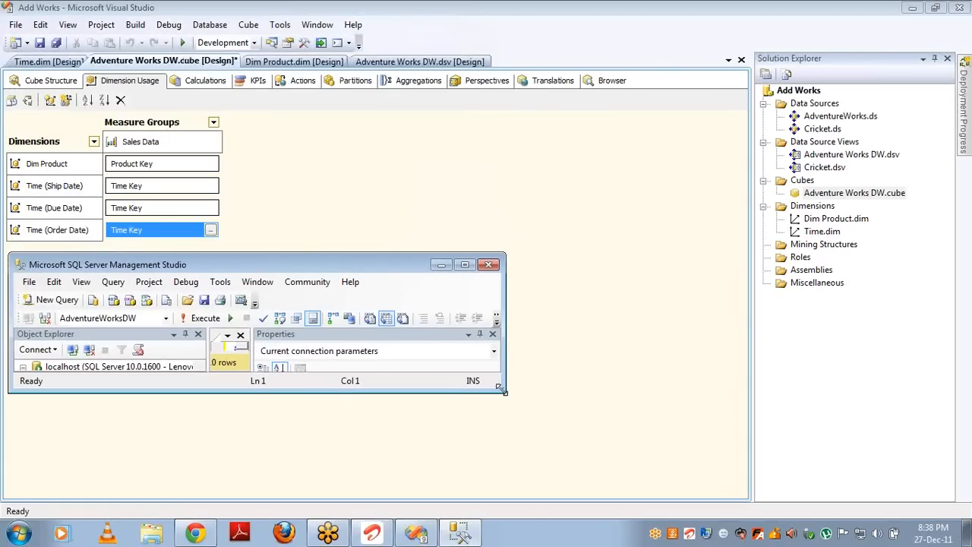
pyautogui.moveTo(500, 387); pyautogui.dragTo(964, 515)
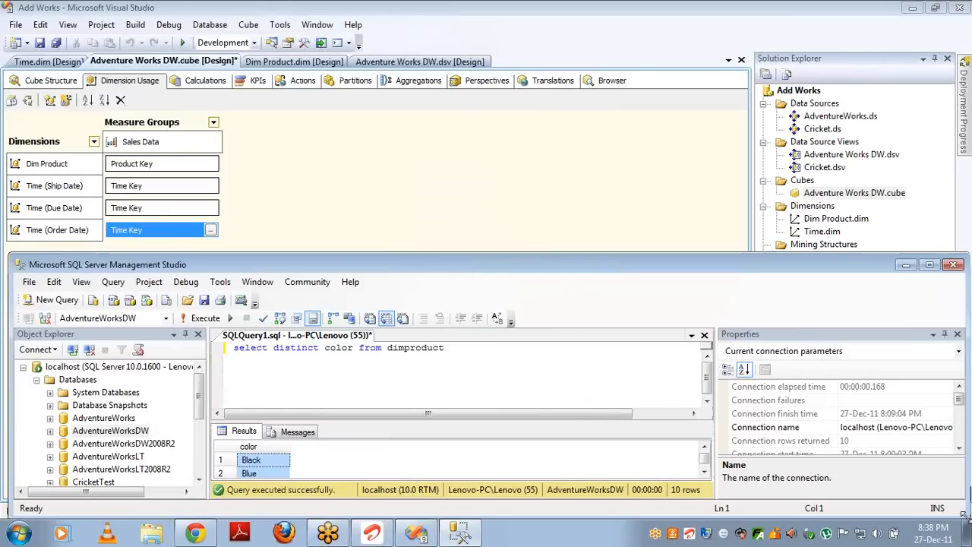
pyautogui.click(507, 356)
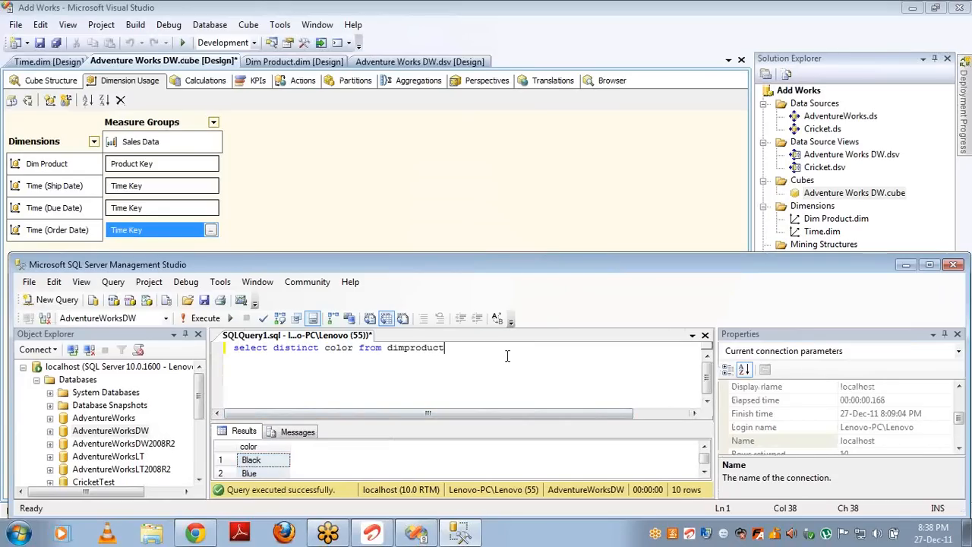
pyautogui.hotkey('ctrl', 'a')
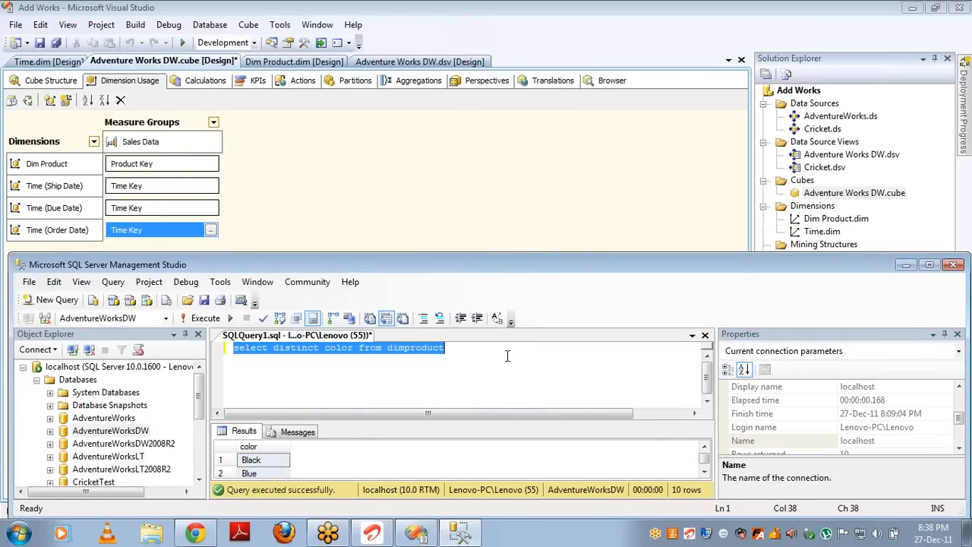
pyautogui.write('select ')
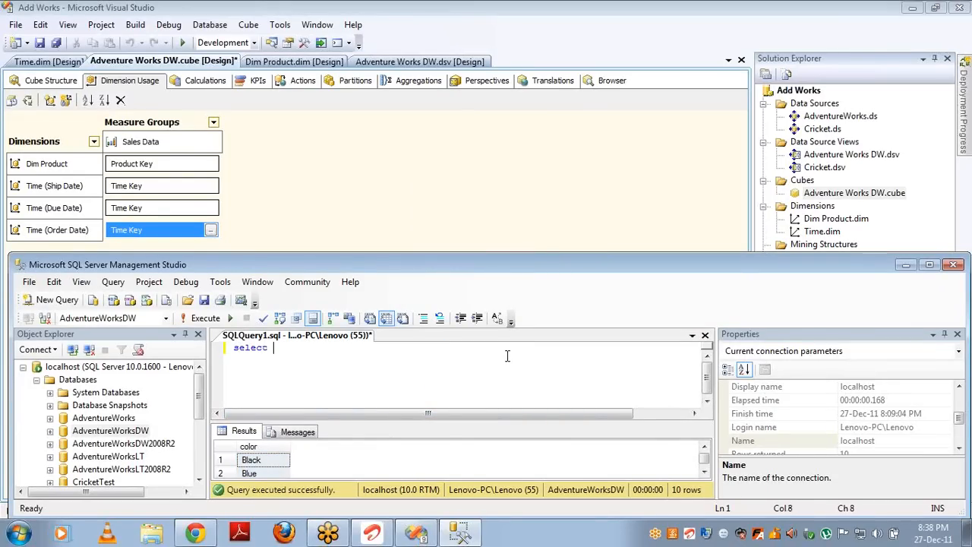
pyautogui.write('sum(sale')
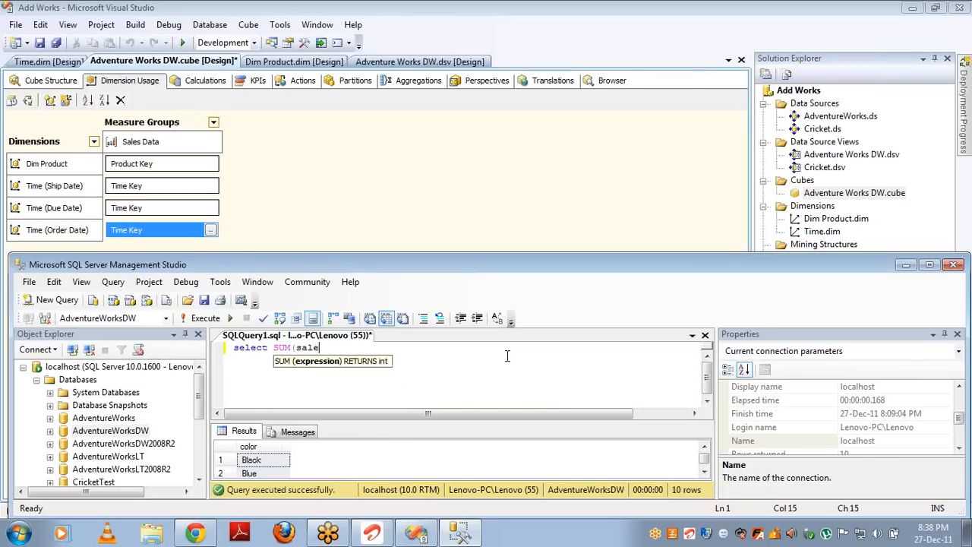
pyautogui.write('samount) from')
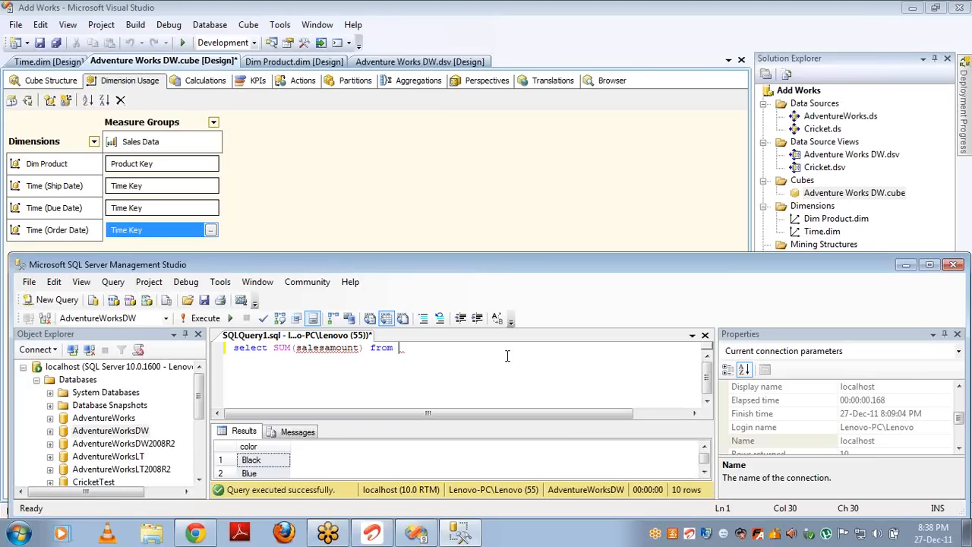
pyautogui.doubleClick(815, 154)
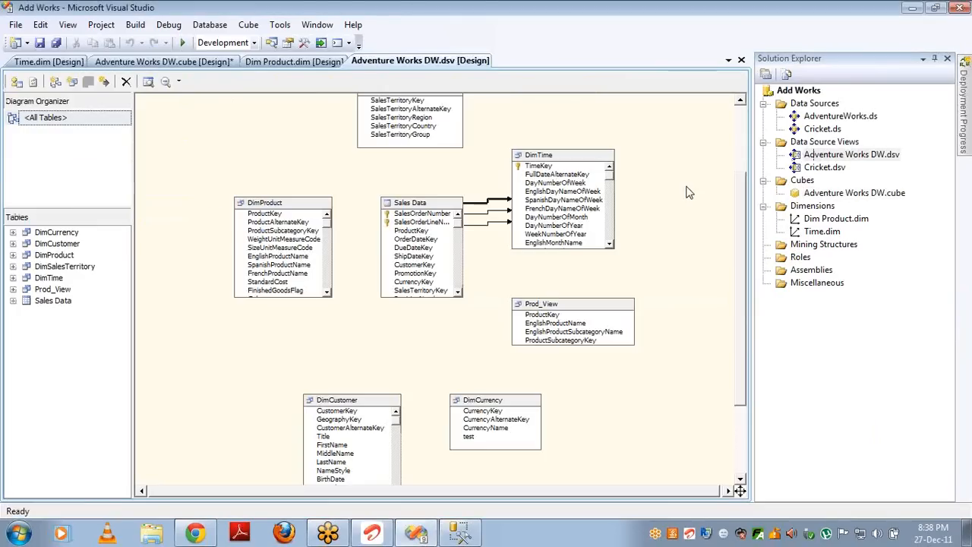
# Step: Turn off Show Friendly Names so the diagram shows real table names like FactInternetSales
pyautogui.rightClick(426, 181)
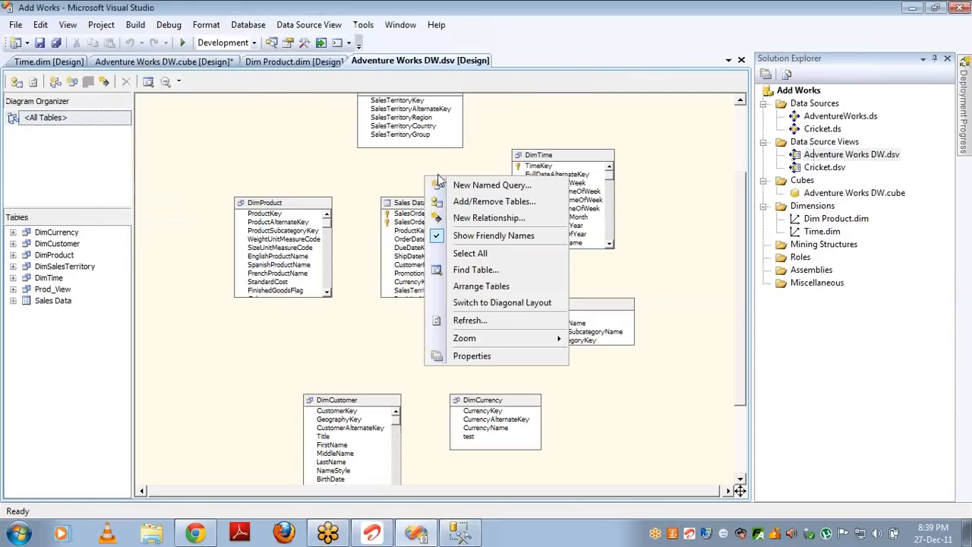
pyautogui.click(458, 222)
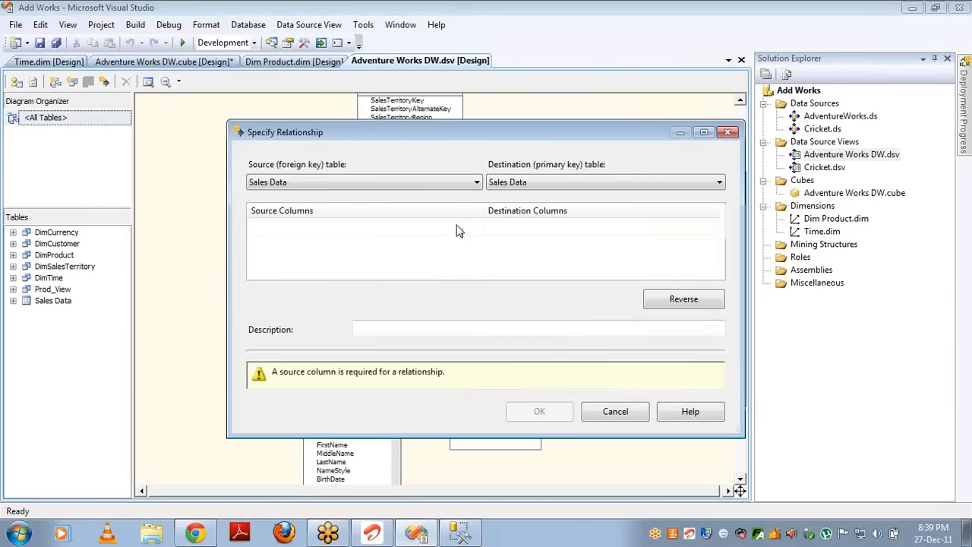
pyautogui.click(617, 412)
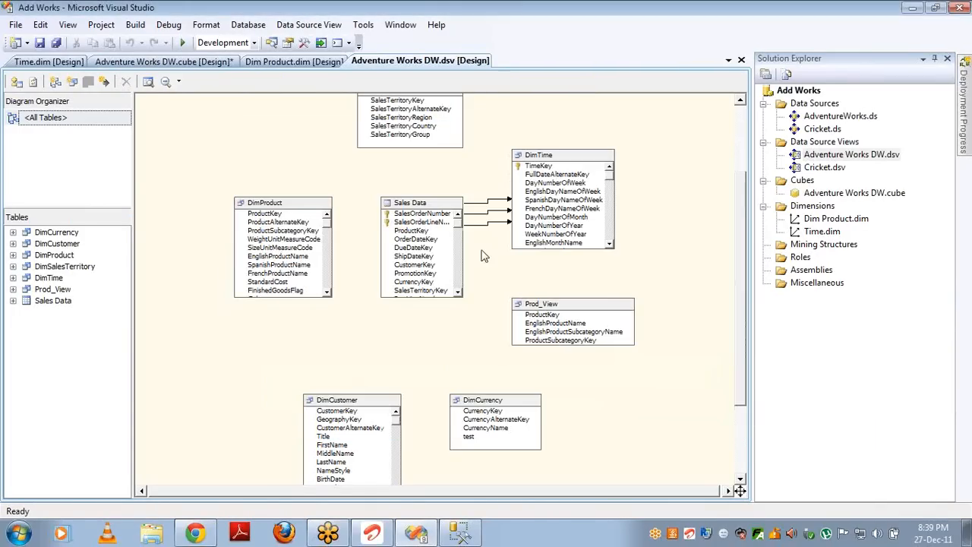
pyautogui.rightClick(458, 172)
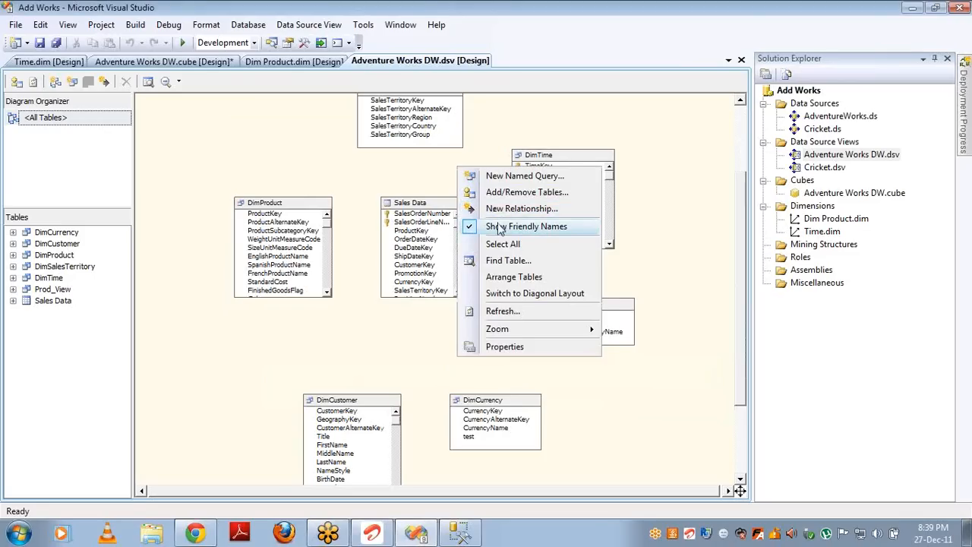
pyautogui.click(499, 227)
# Step: Finish the query with factinternetSales, run it for 29358677.2207, and begin an inner join on DimTime
pyautogui.hotkey('alt', 'Tab')
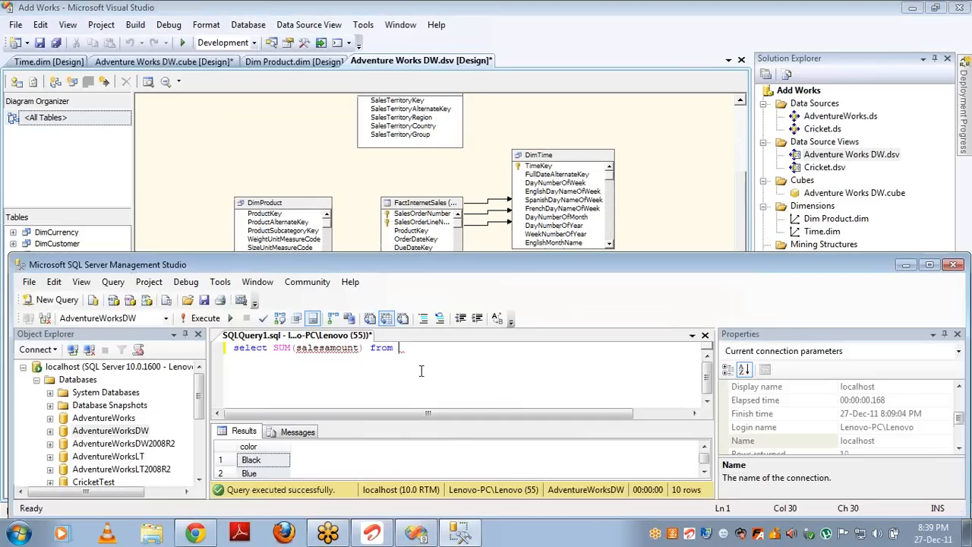
pyautogui.write('fact')
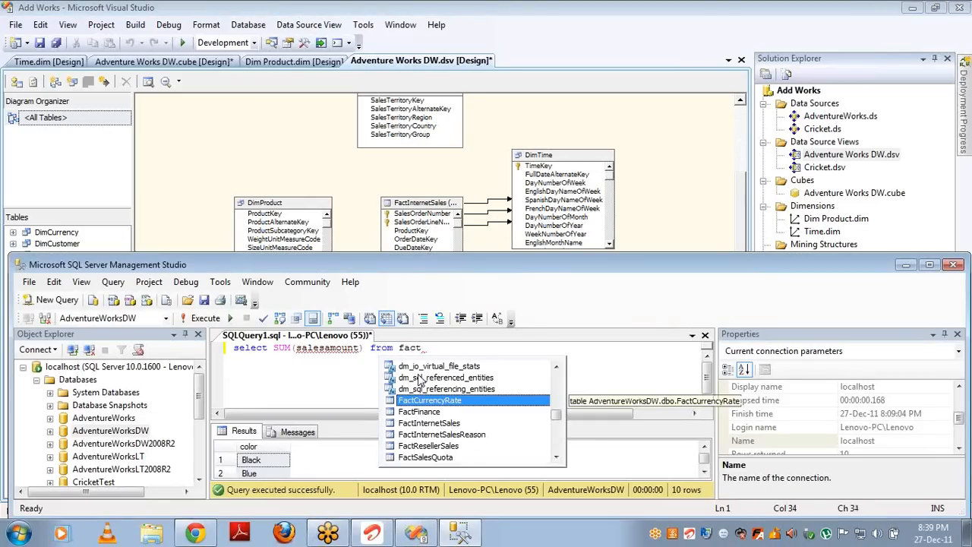
pyautogui.write('internetSales')
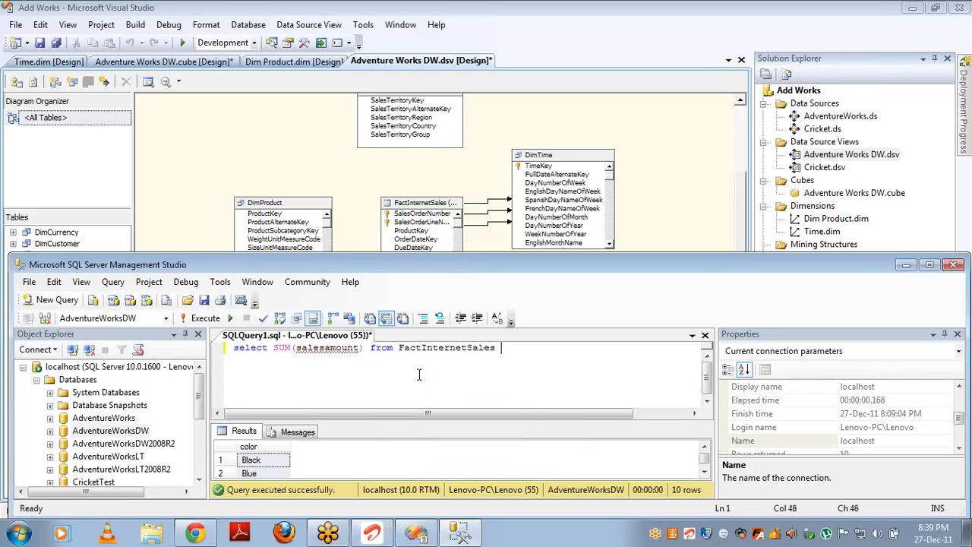
pyautogui.press('F5')
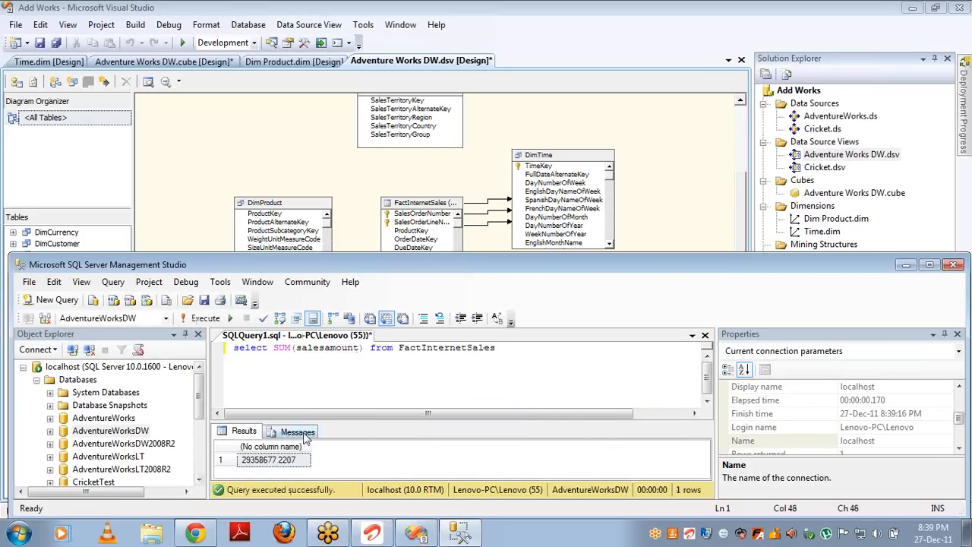
pyautogui.press('Return')
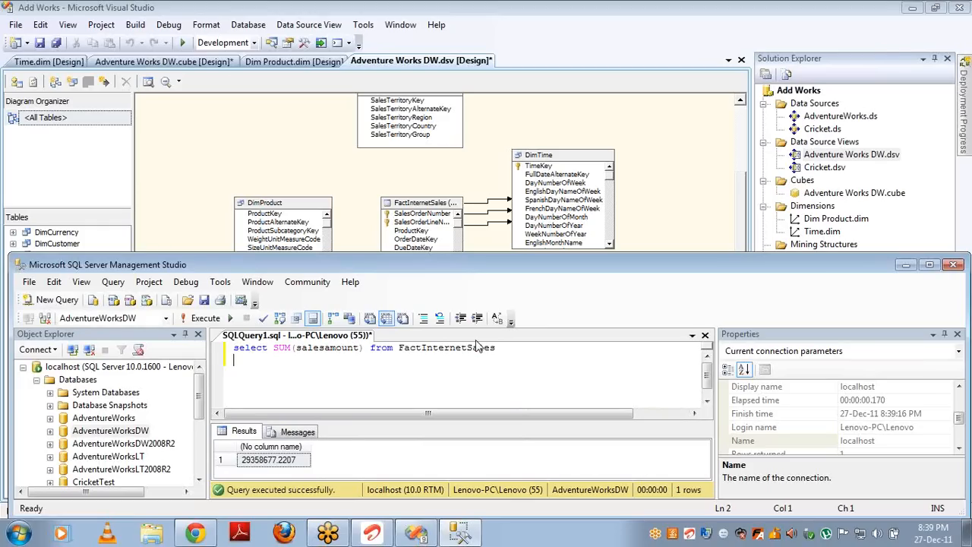
pyautogui.write('inner joinDimTime ')
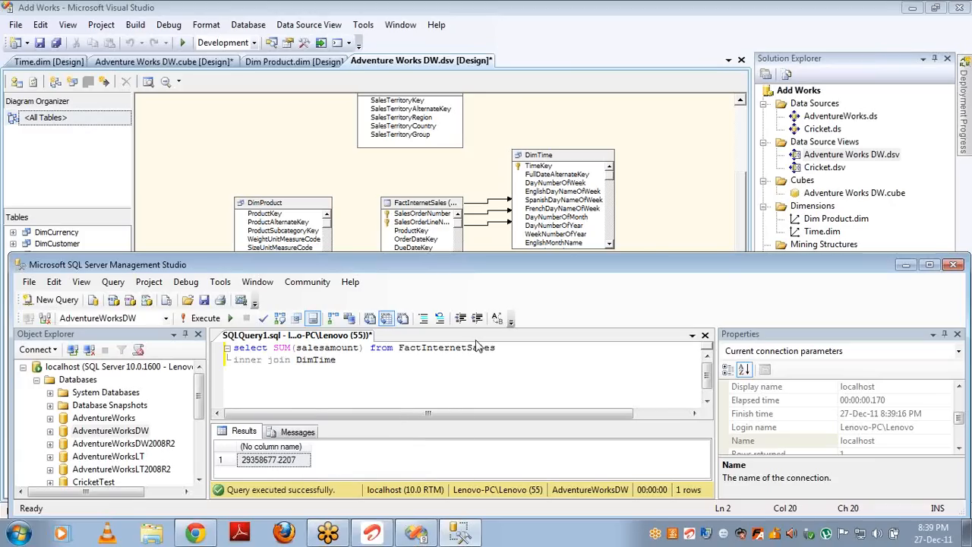
pyautogui.write('on dimTime.')
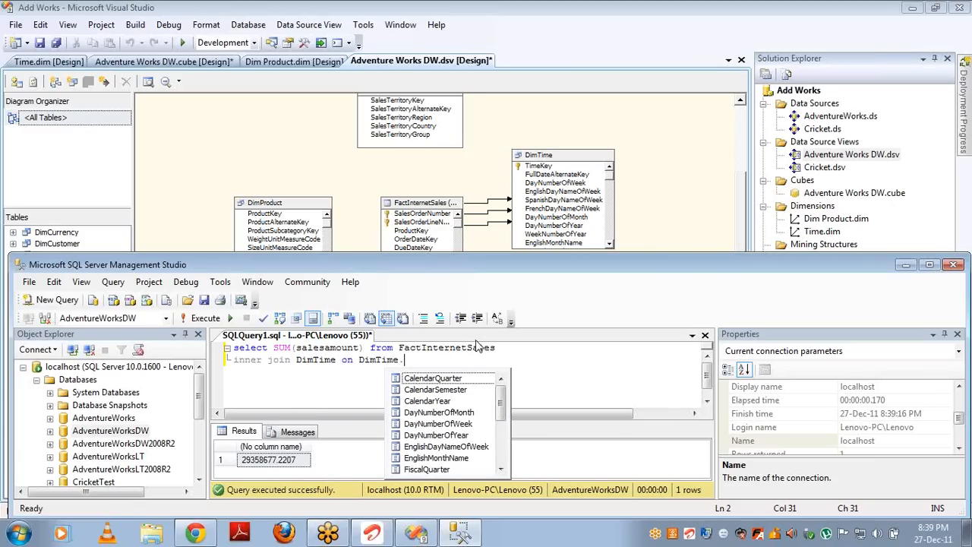
pyautogui.write('d')
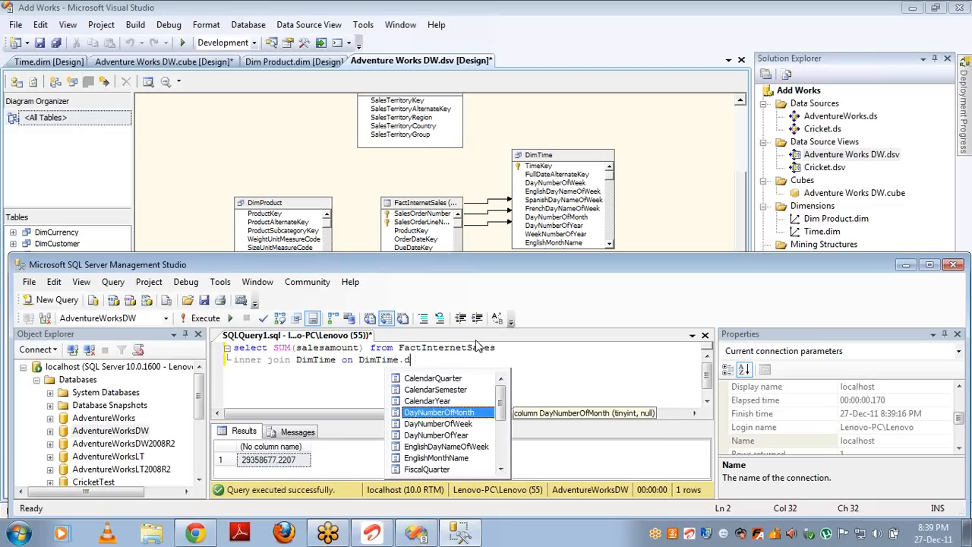
pyautogui.write('ate')
# Step: Complete the join condition as DimTime.TimeKey = factinternetSales.DueDateKey
pyautogui.press('BackSpace')
pyautogui.write('ate')
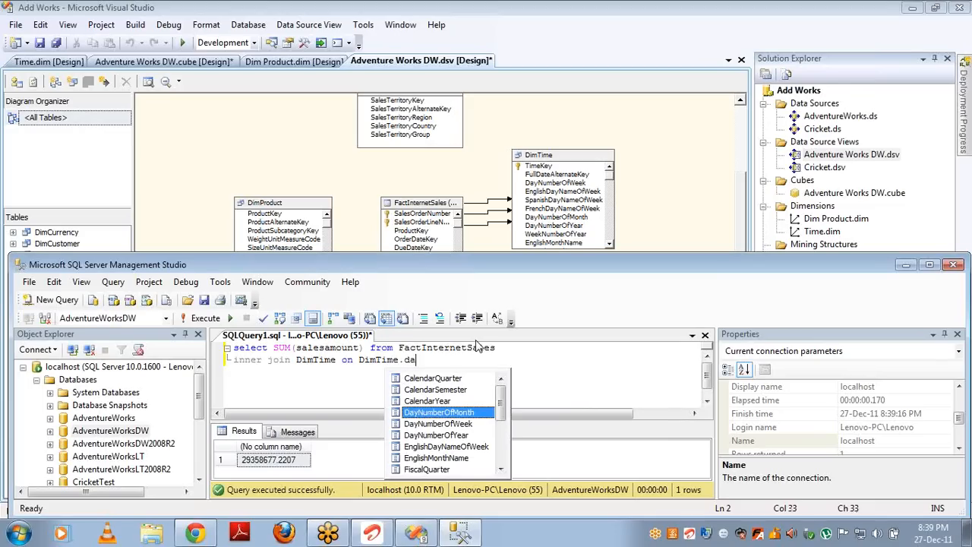
pyautogui.press('BackSpace')
pyautogui.press('BackSpace')
pyautogui.press('BackSpace')
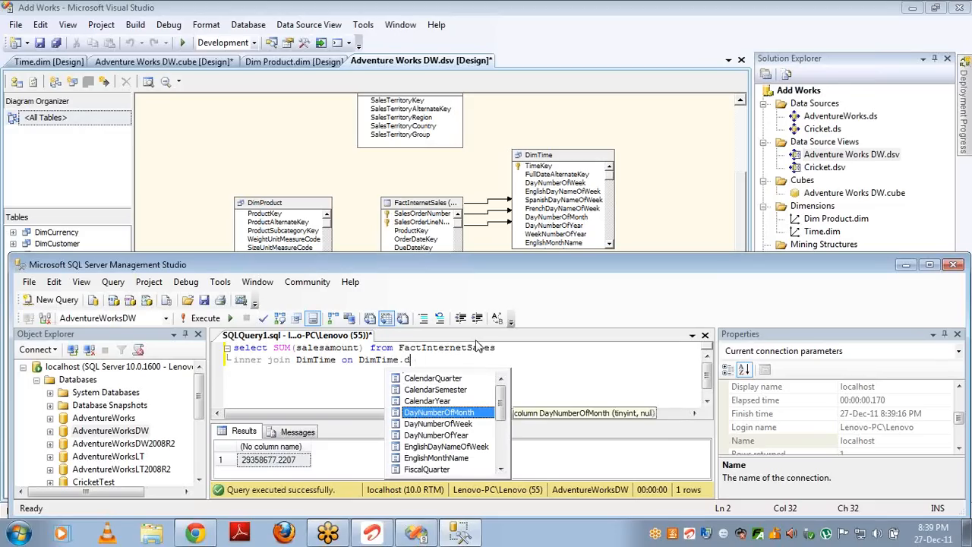
pyautogui.press('BackSpace')
pyautogui.write('TimeKey =')
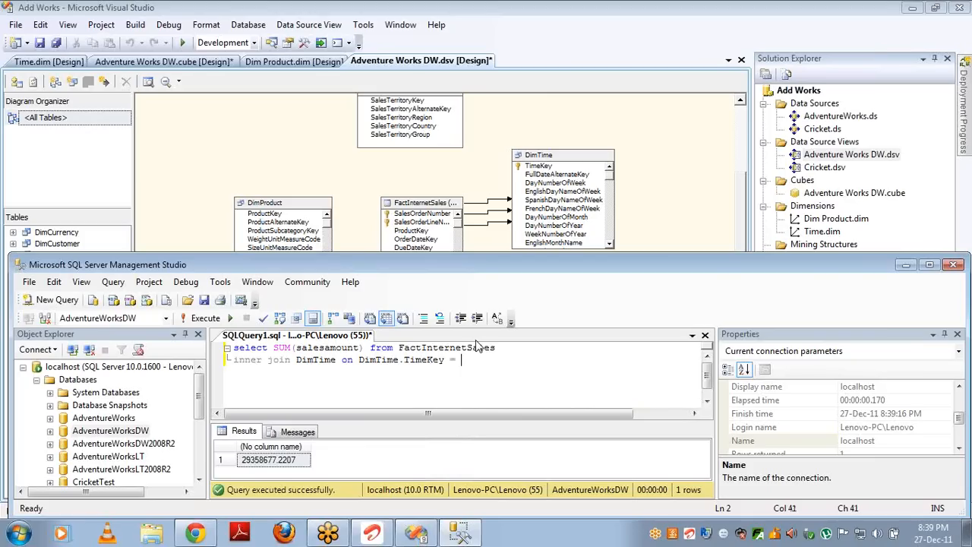
pyautogui.write(' fa')
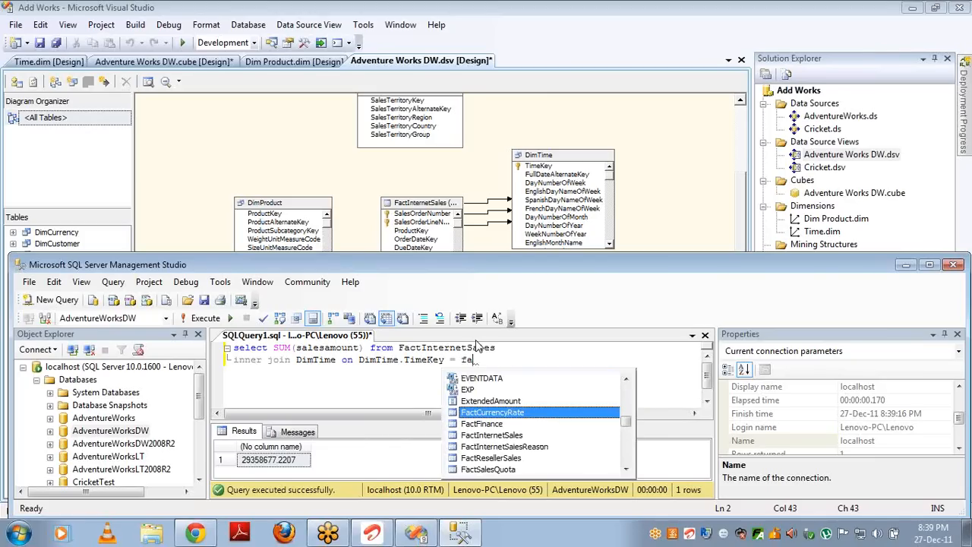
pyautogui.write('ctin')
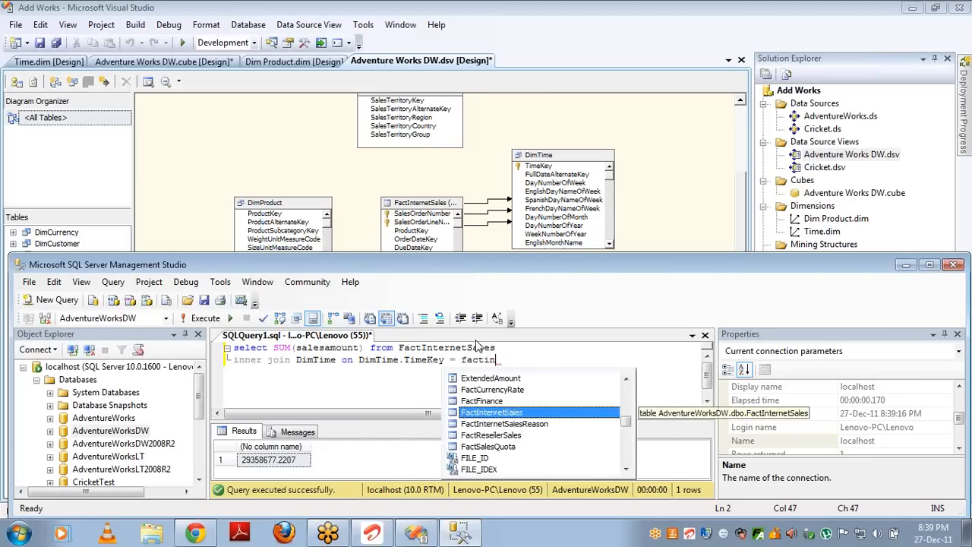
pyautogui.write('ternetSales.')
pyautogui.press('Down')
pyautogui.press('Down')
pyautogui.press('Down')
pyautogui.press('Down')
pyautogui.press('Down')
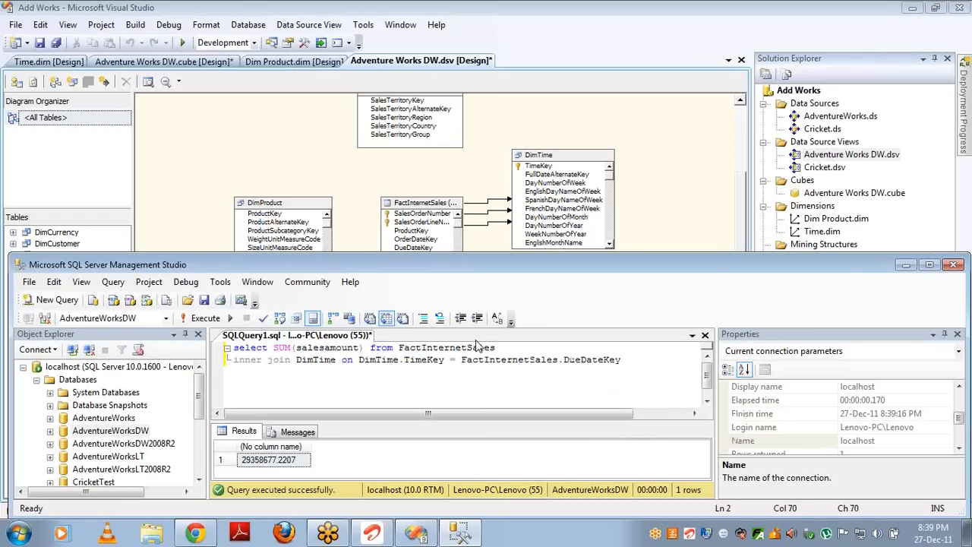
pyautogui.press('Return')
# Step: Add EnglishMonthName before SUM and run the query, which fails with error 8120
pyautogui.click(275, 347)
pyautogui.write('avg')
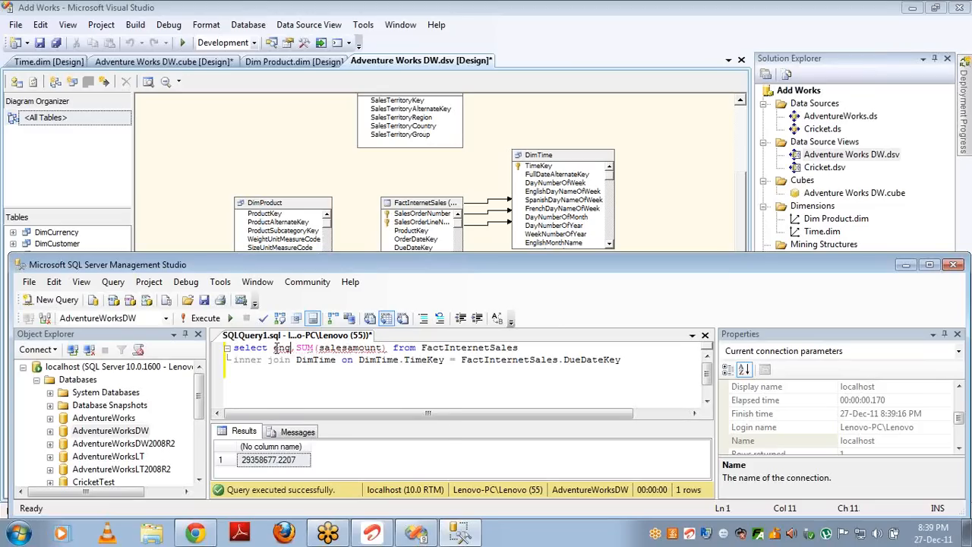
pyautogui.hotkey('ctrl', 'space')
pyautogui.press('Down')
pyautogui.press('Tab')
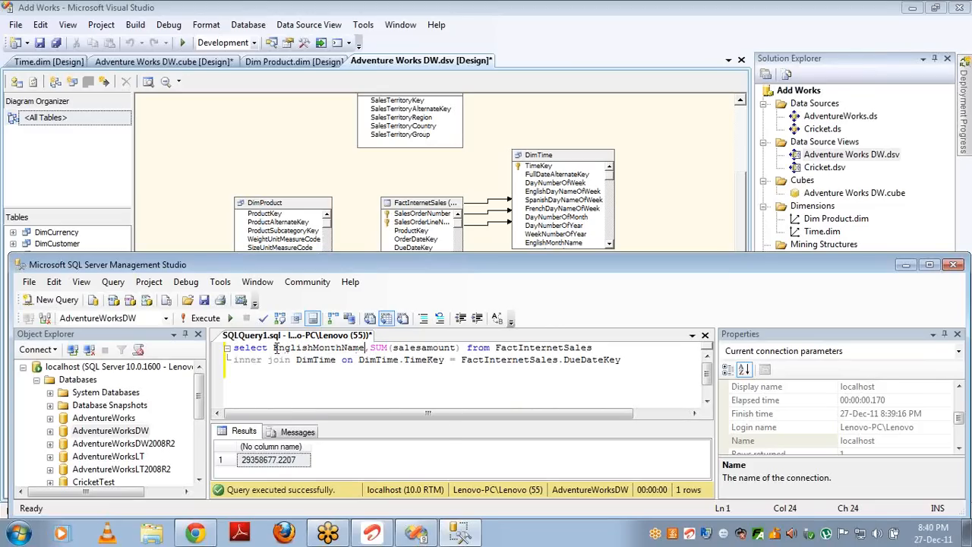
pyautogui.press('F5')
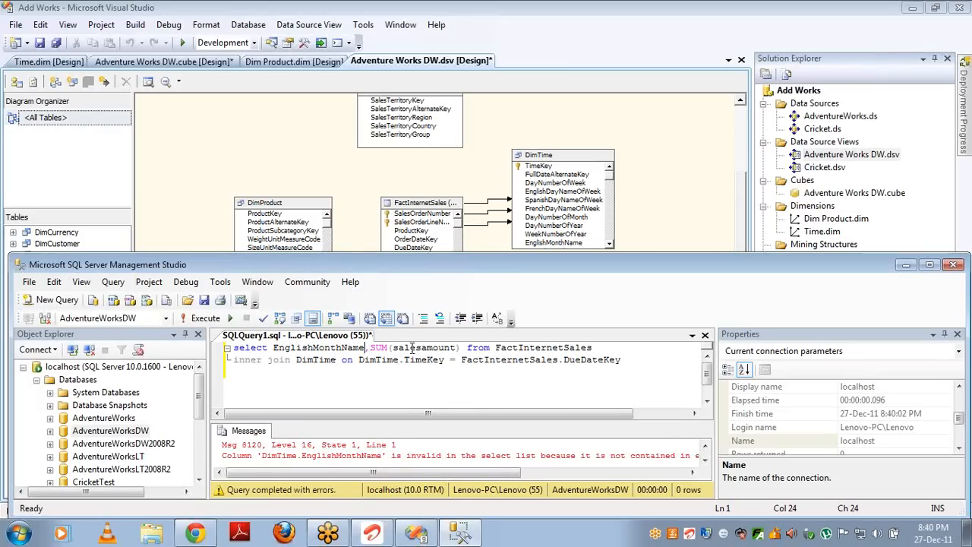
pyautogui.doubleClick(570, 273)
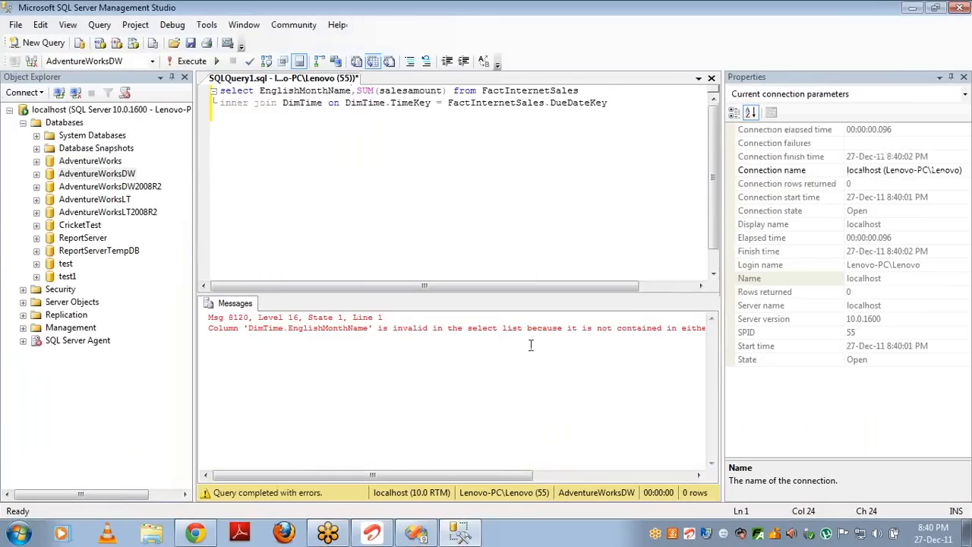
# Step: Add 'group by EnglishMonthName' and rerun, returning 12 monthly sales totals
pyautogui.click(951, 78)
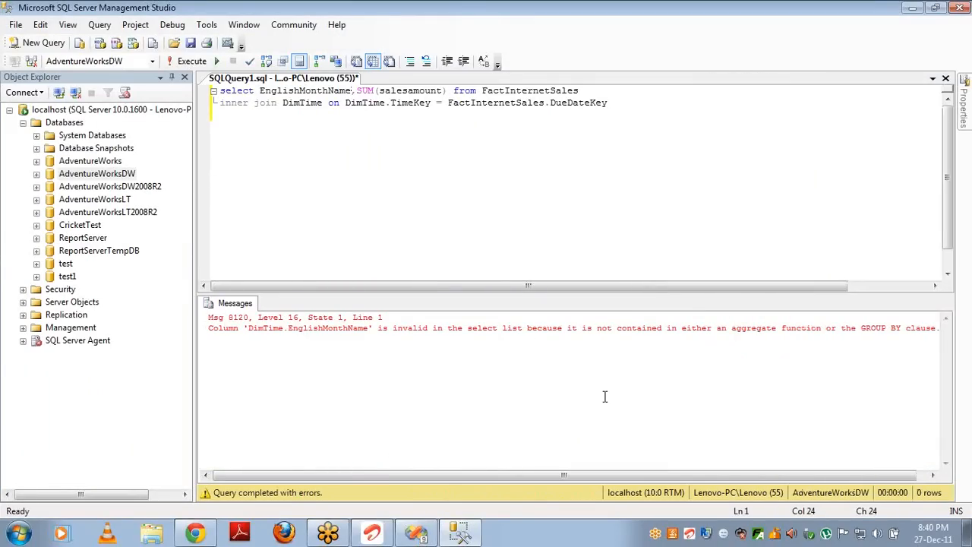
pyautogui.click(625, 101)
pyautogui.press('Return')
pyautogui.write('group by')
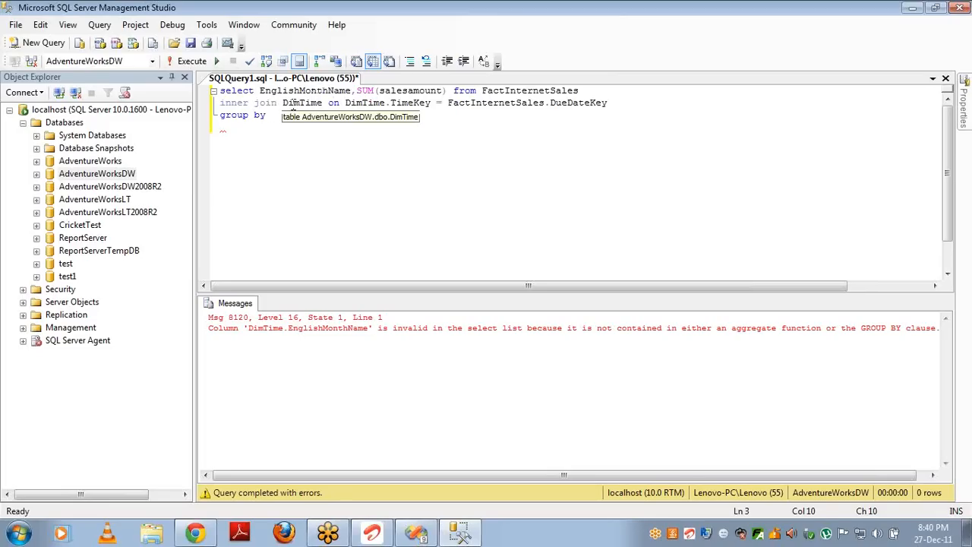
pyautogui.write('engli')
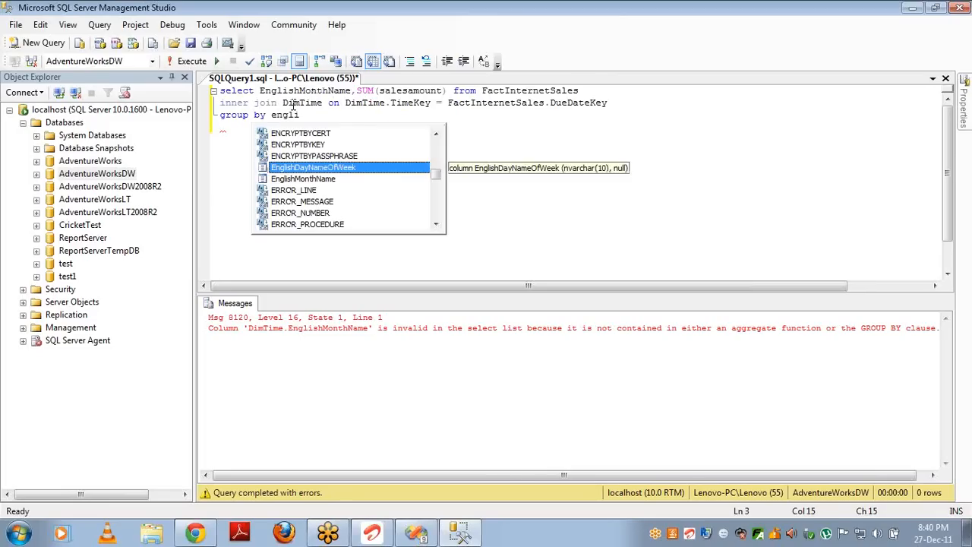
pyautogui.press('Down')
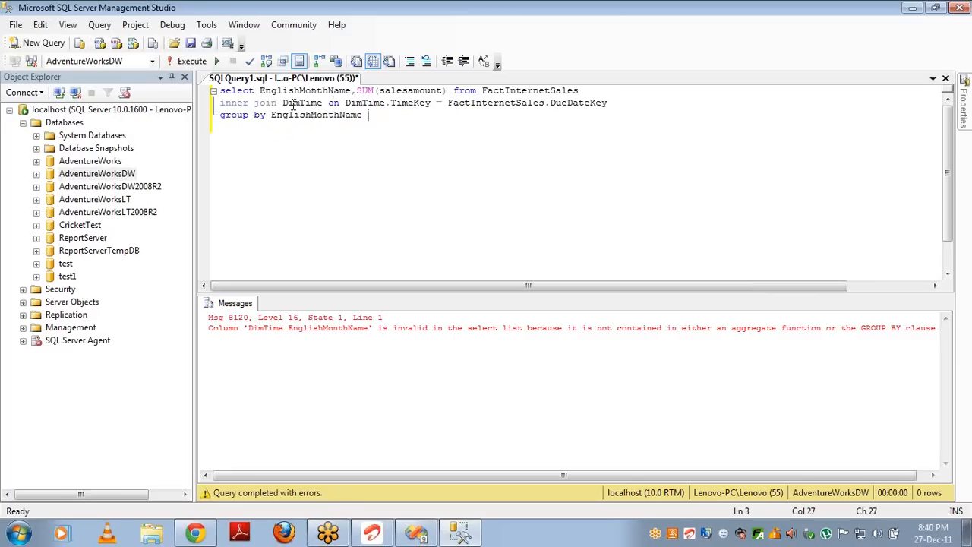
pyautogui.press('F5')
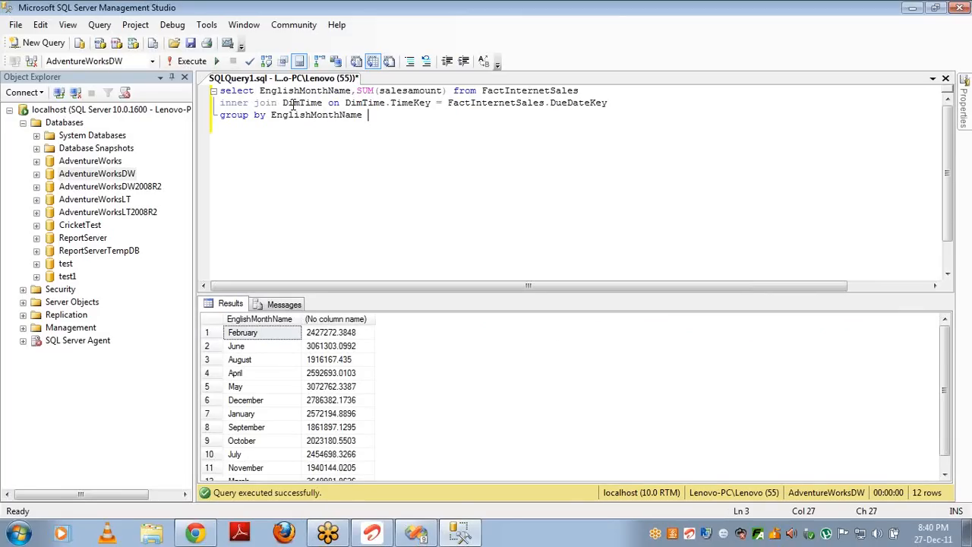
pyautogui.doubleClick(570, 107)
# Step: Switch the join to ShipDateKey, rerun it, and paste a copy of the query below
pyautogui.write('Sh')
pyautogui.press('Tab')
pyautogui.press('F5')
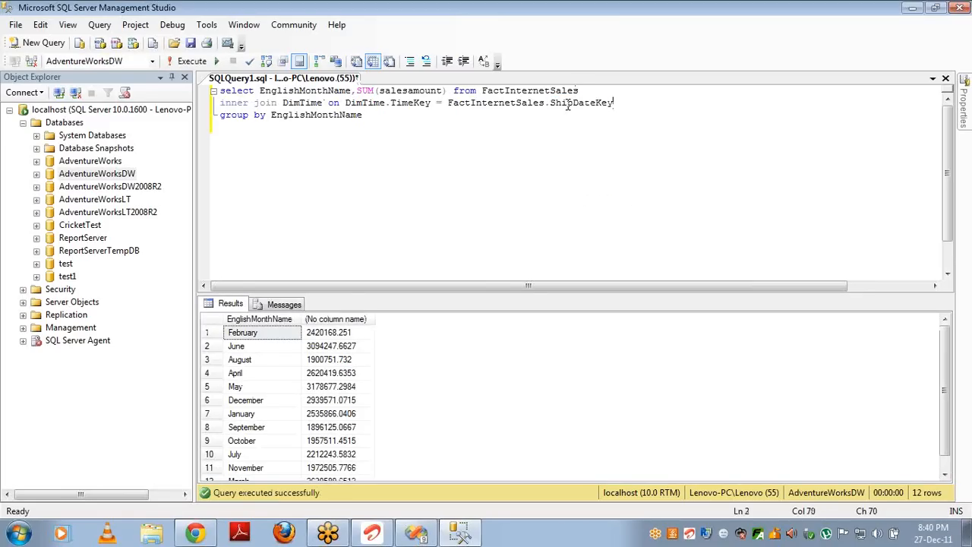
pyautogui.hotkey('ctrl', 'a')
pyautogui.hotkey('ctrl', 'c')
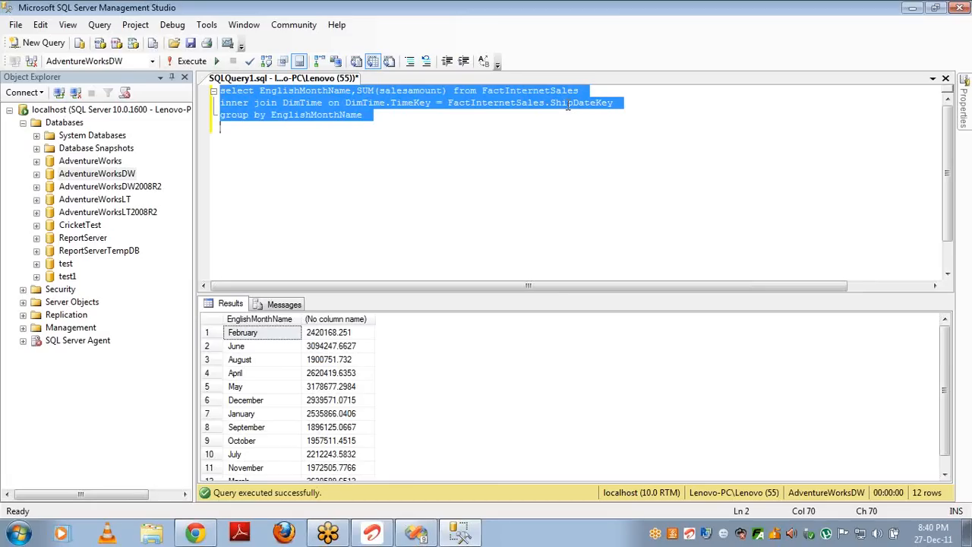
pyautogui.press('Down')
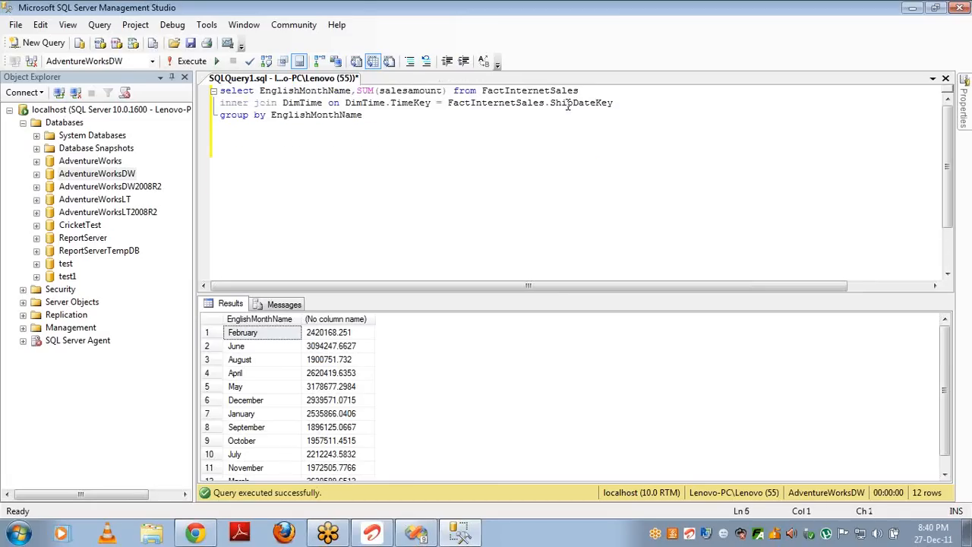
pyautogui.hotkey('ctrl', 'v')
# Step: Set the copies to join on DueDateKey and OrderDateKey, then run all three queries together
pyautogui.doubleClick(585, 163)
pyautogui.write('d')
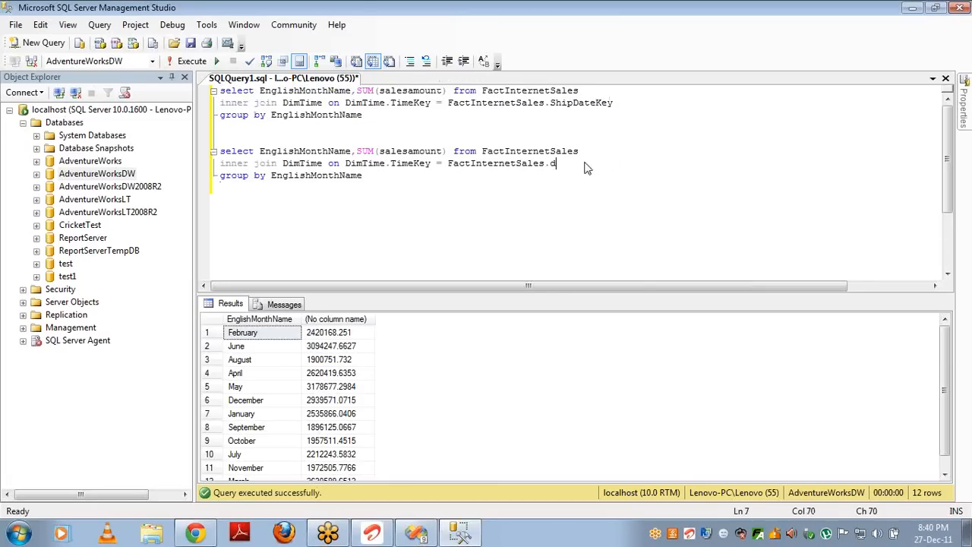
pyautogui.write('u')
pyautogui.press('Tab')
pyautogui.hotkey('ctrl', 'End')
pyautogui.hotkey('ctrl', 'v')
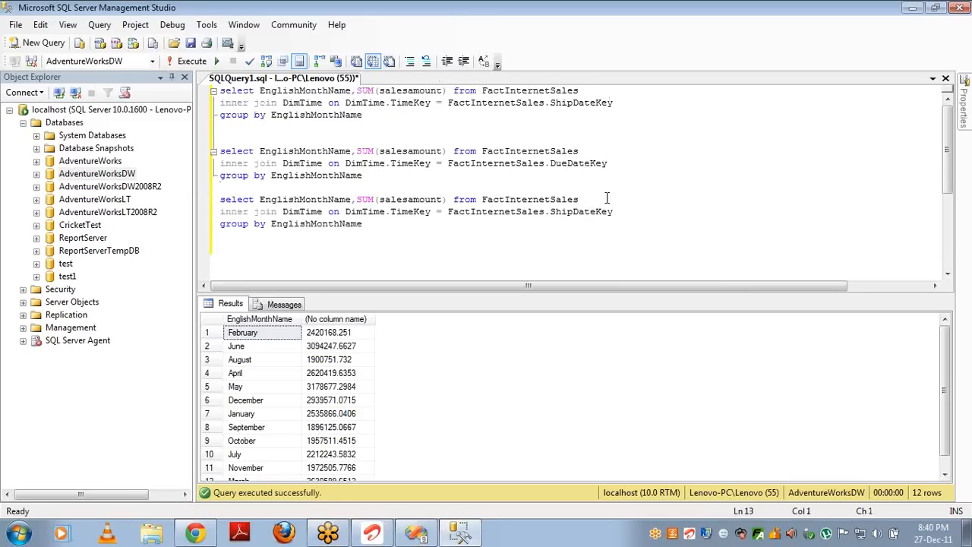
pyautogui.doubleClick(575, 212)
pyautogui.write('OrderDateKey')
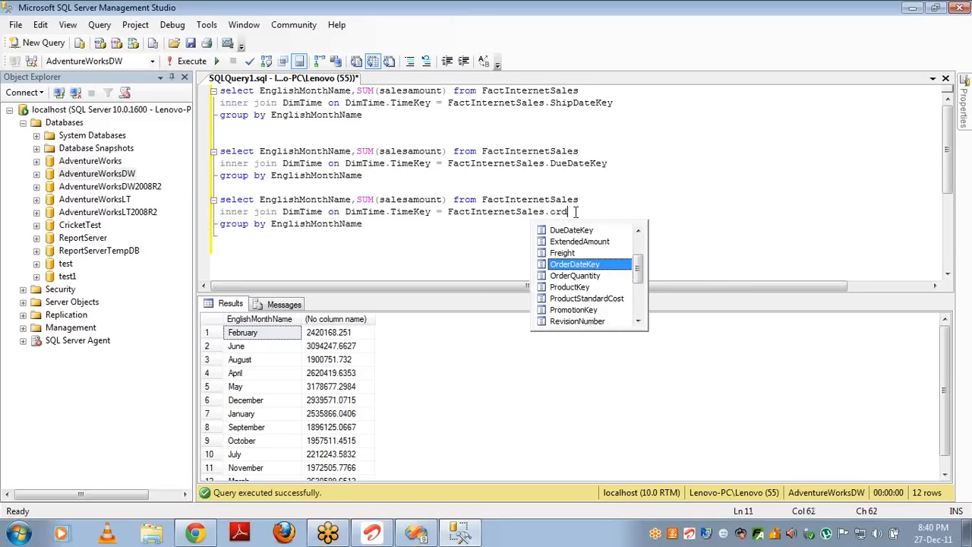
pyautogui.press('Up')
pyautogui.press('Up')
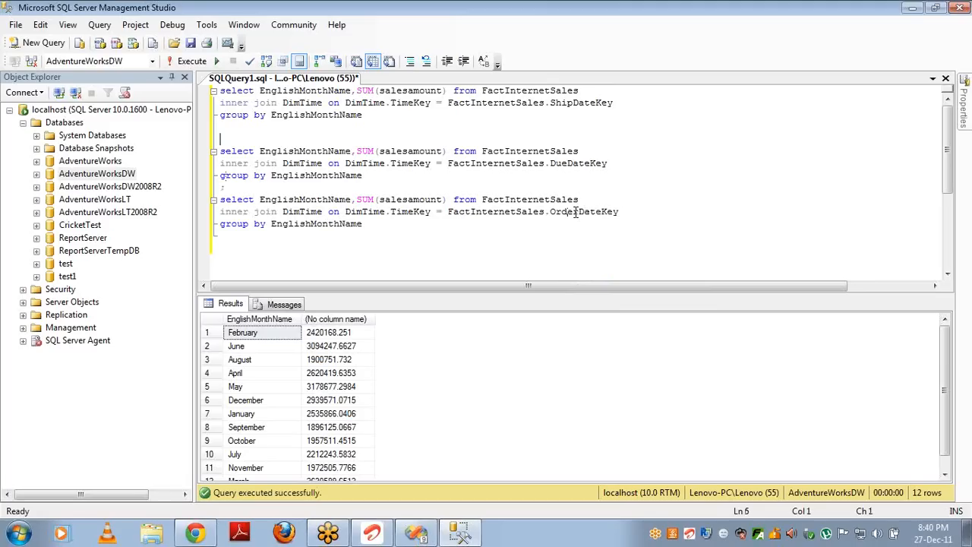
pyautogui.press('F5')
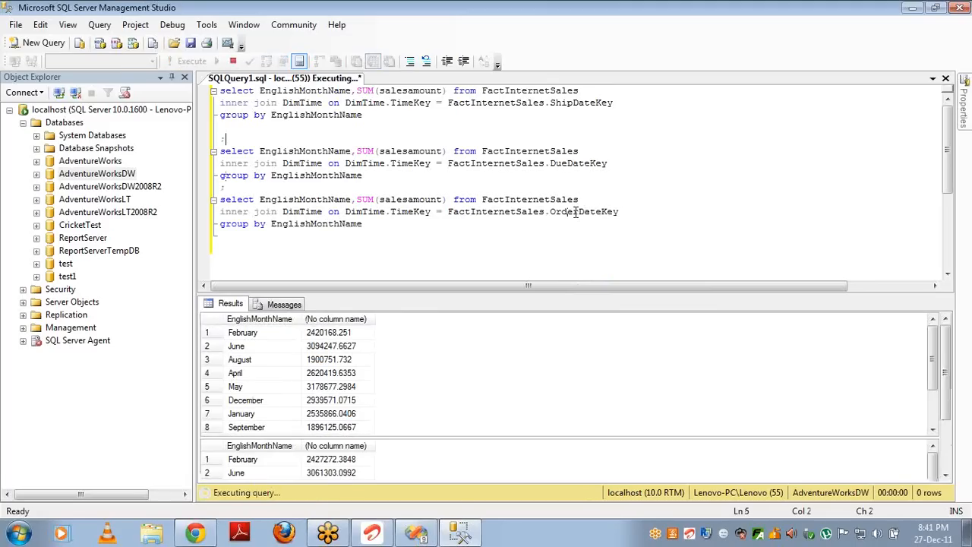
pyautogui.click(318, 335)
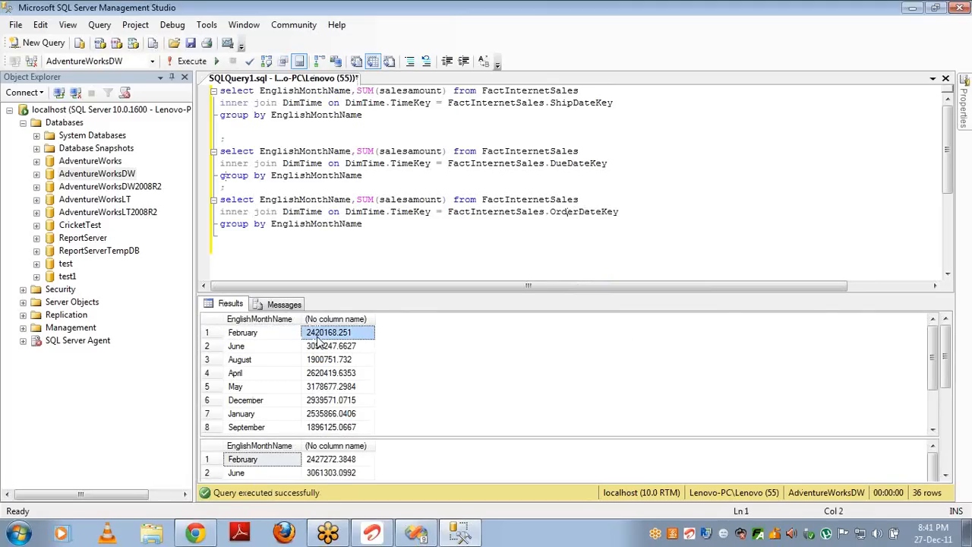
pyautogui.click(328, 460)
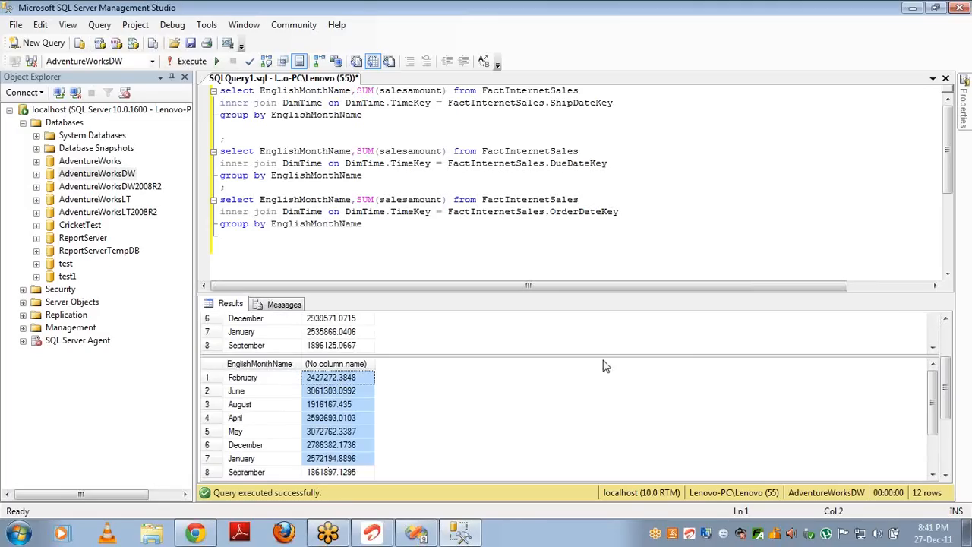
pyautogui.scroll(-3, 946, 386)
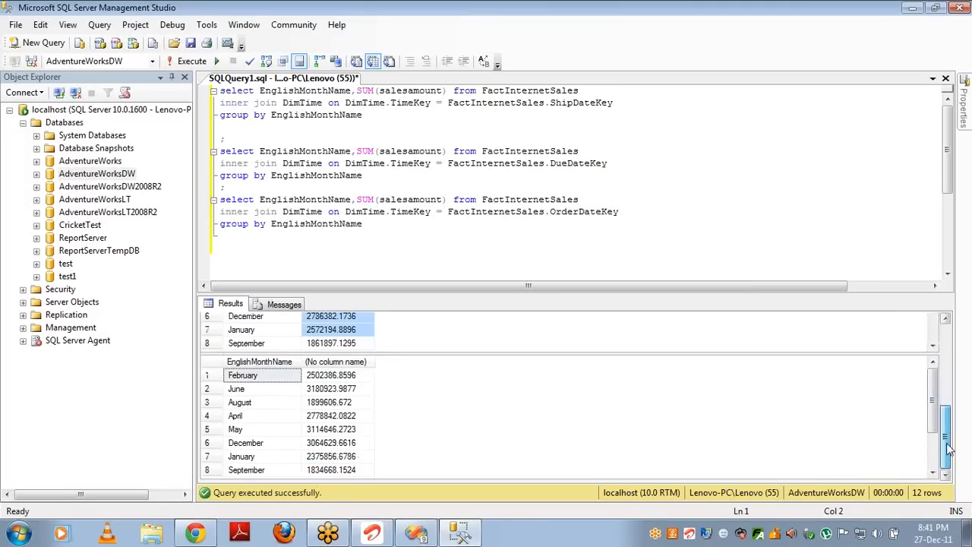
pyautogui.click(345, 380)
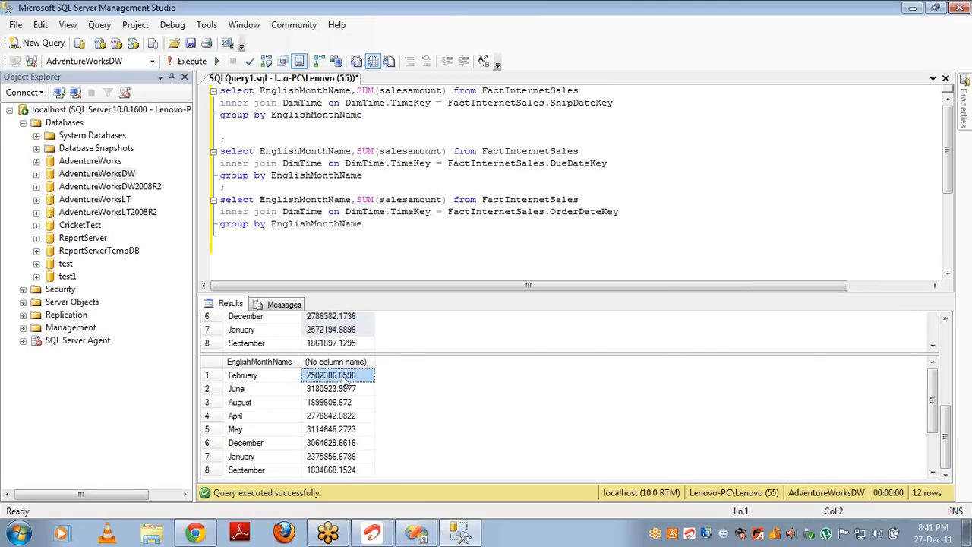
pyautogui.click(620, 102)
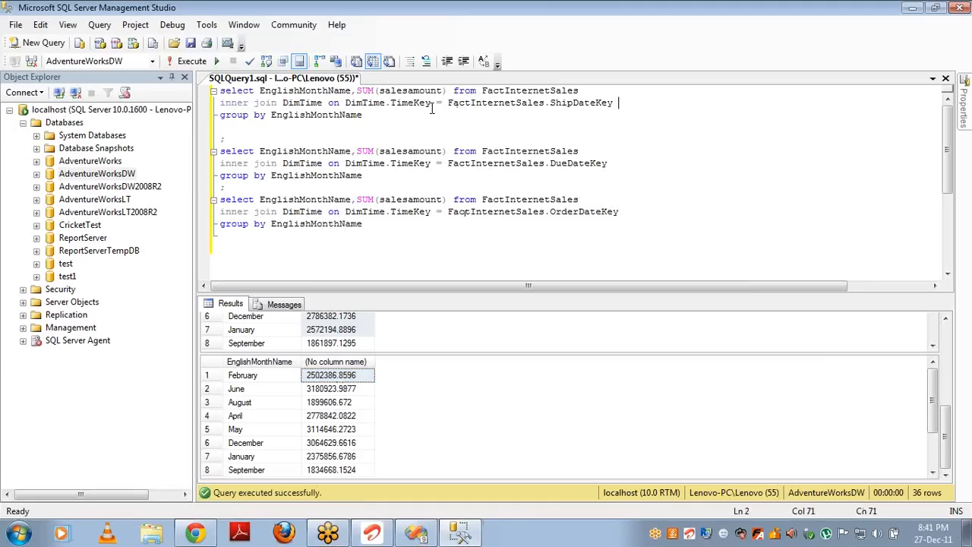
# Step: Alias the DimTime join as a and qualify EnglishMonthName with a. in the query
pyautogui.click(328, 102)
pyautogui.write('a')
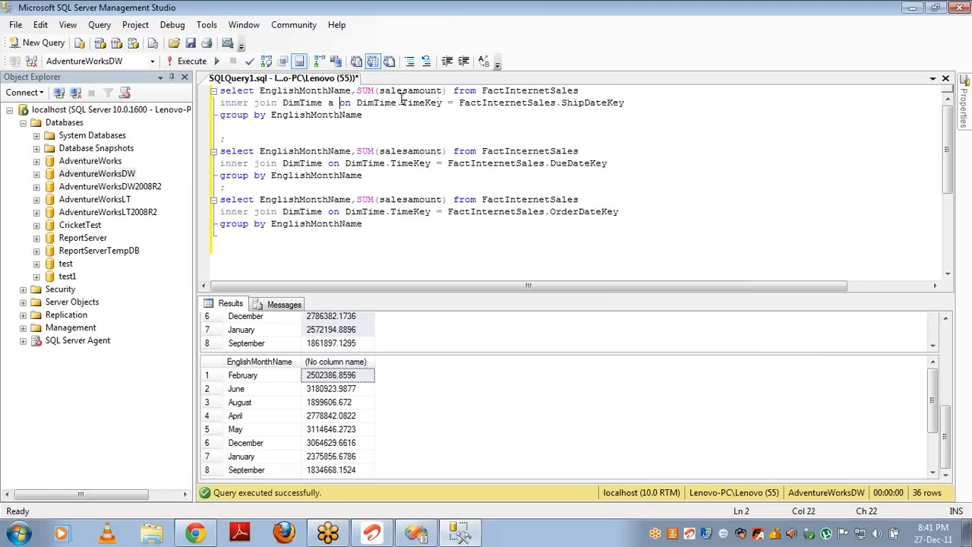
pyautogui.doubleClick(376, 102)
pyautogui.write('a')
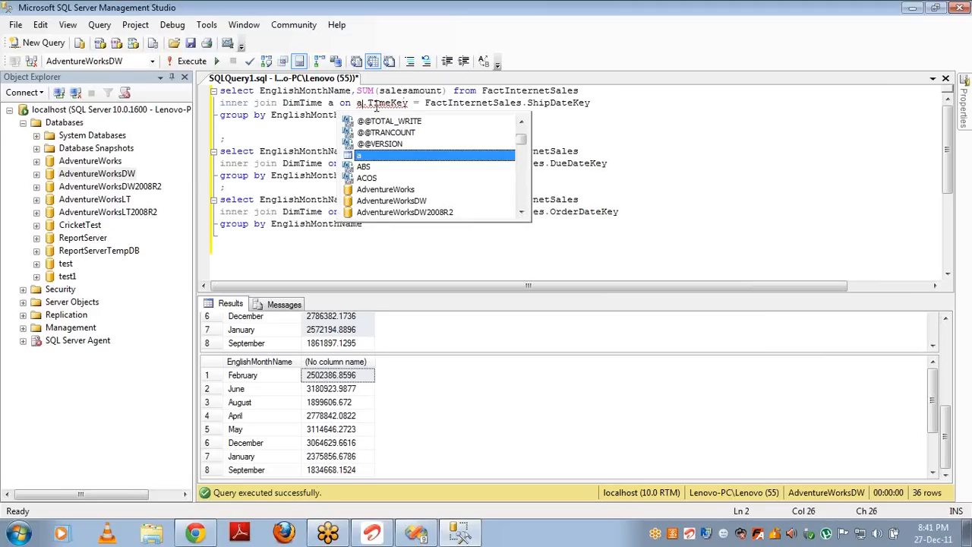
pyautogui.click(527, 93)
pyautogui.click(259, 90)
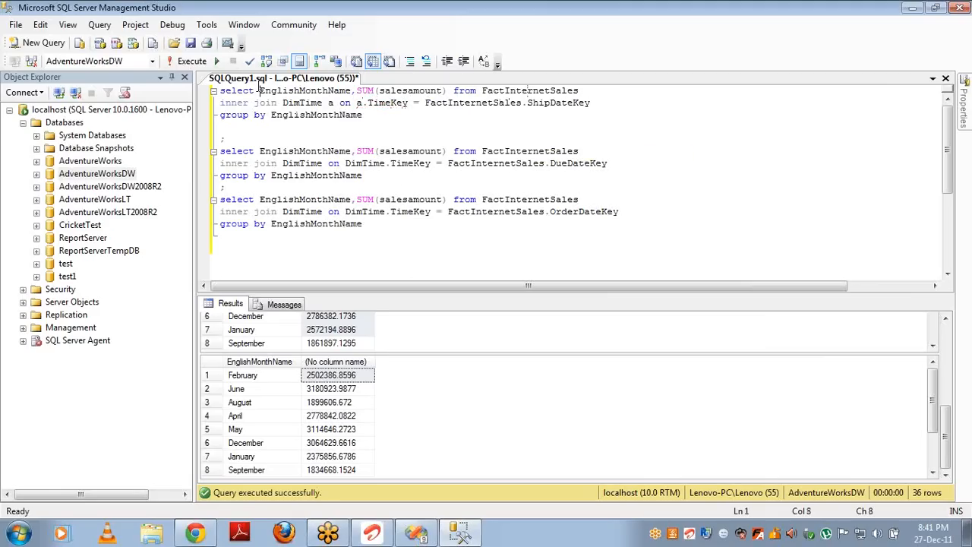
pyautogui.write('a.')
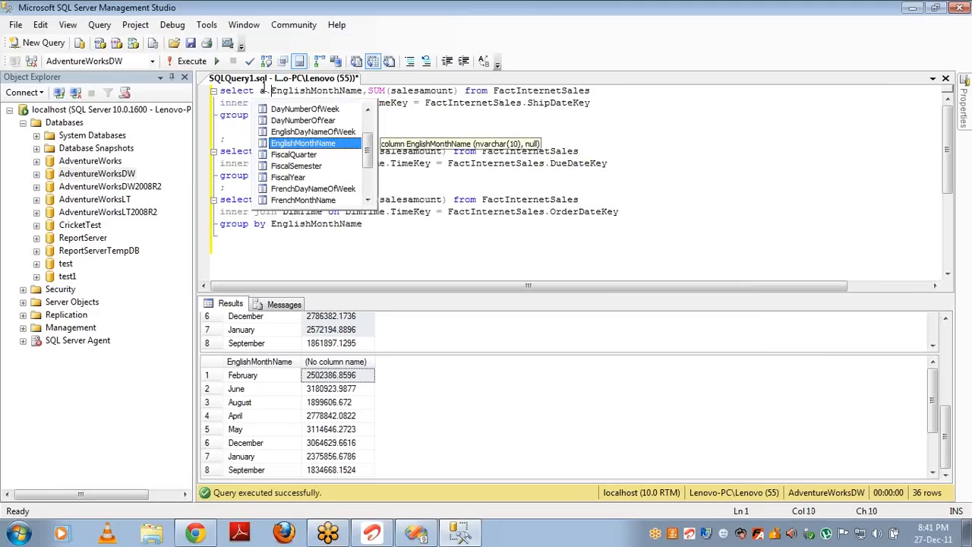
pyautogui.click(421, 91)
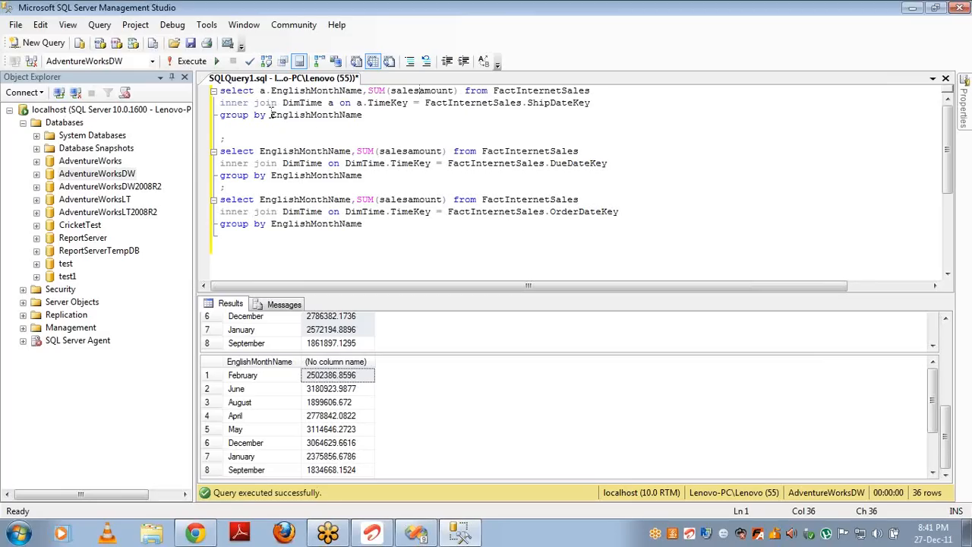
pyautogui.write('a.')
# Step: Duplicate the aliased DimTime join line on a new line below it
pyautogui.click(397, 109)
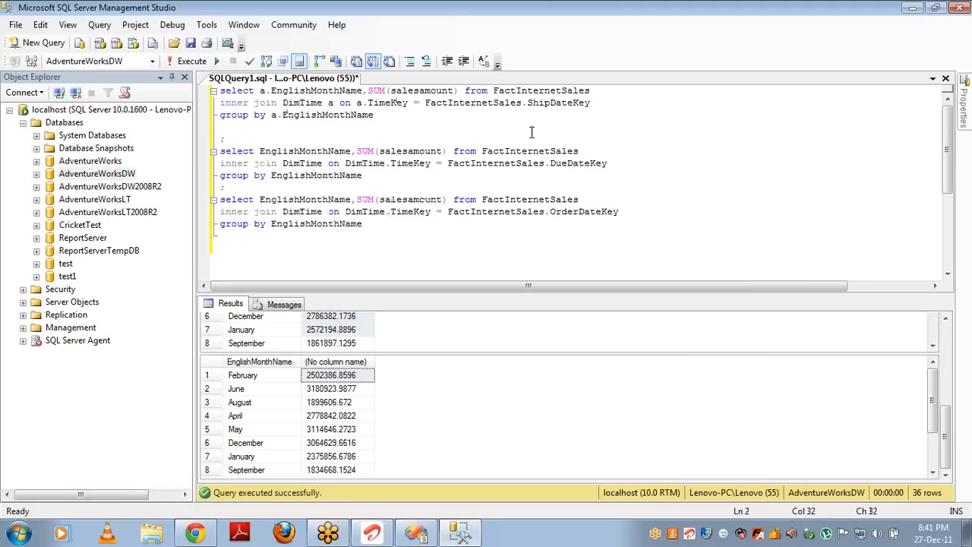
pyautogui.click(600, 102)
pyautogui.hotkey('shift', 'Home')
pyautogui.hotkey('ctrl', 'c')
pyautogui.click(600, 101)
pyautogui.press('Return')
pyautogui.hotkey('ctrl', 'v')
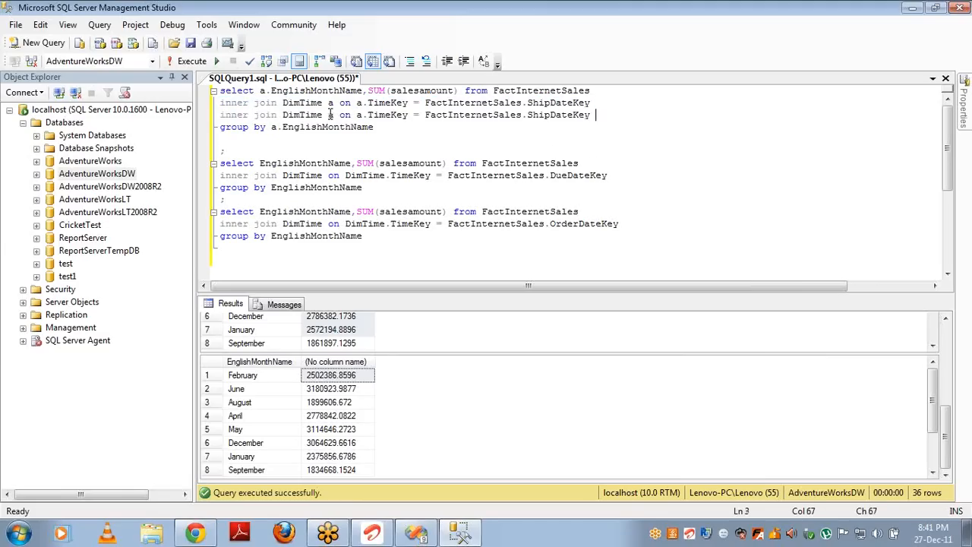
# Step: Change the duplicated join to alias b on DueDateKey
pyautogui.click(332, 115)
pyautogui.press('BackSpace')
pyautogui.write('b')
pyautogui.click(362, 114)
pyautogui.press('BackSpace')
pyautogui.write('b')
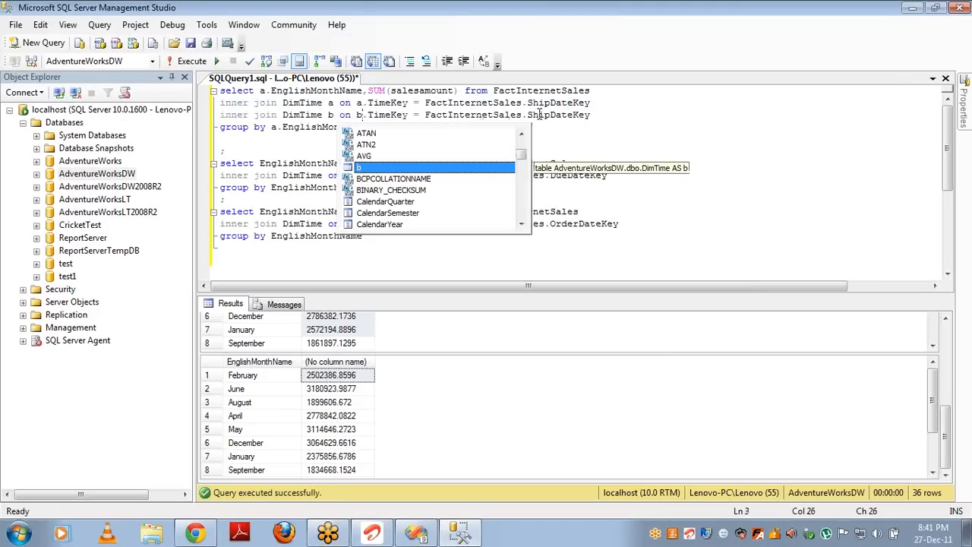
pyautogui.doubleClick(539, 114)
pyautogui.write('due')
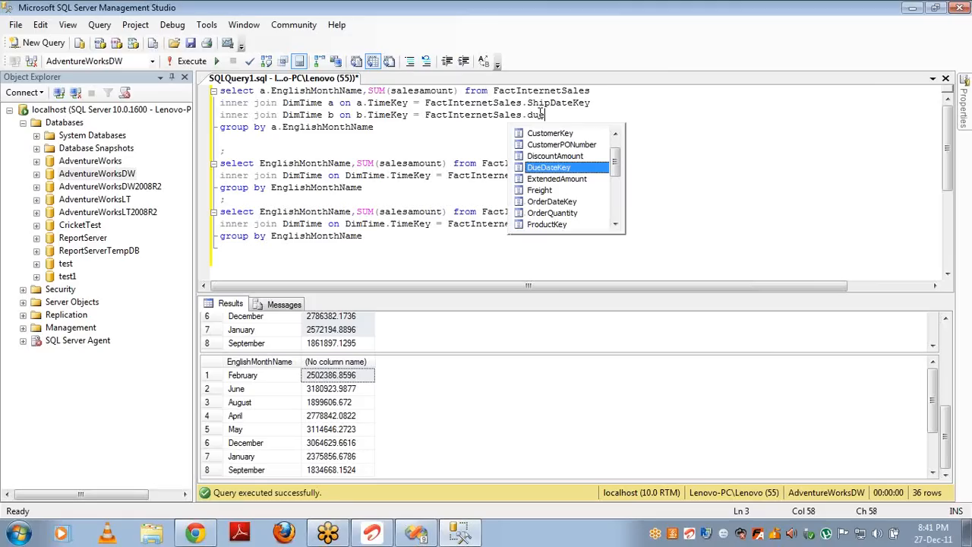
pyautogui.press('Tab')
# Step: Add a third DimTime join aliased c on OrderDateKey and run the query
pyautogui.press('Return')
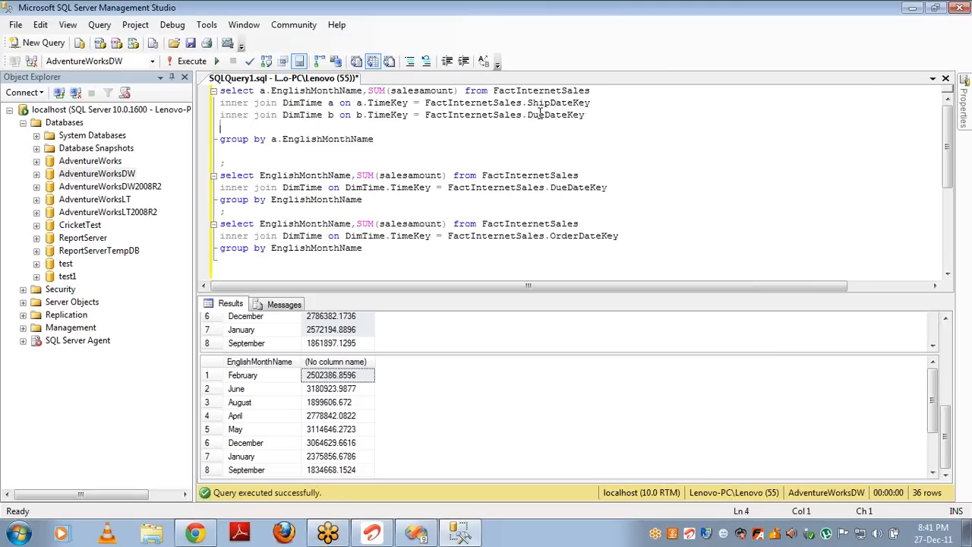
pyautogui.hotkey('ctrl', 'v')
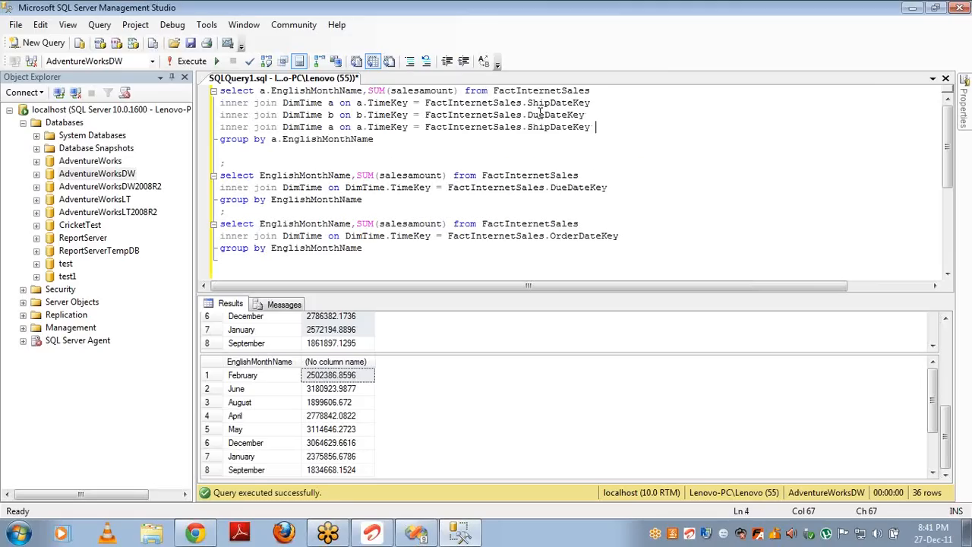
pyautogui.click(332, 127)
pyautogui.press('BackSpace')
pyautogui.write('c')
pyautogui.click(363, 127)
pyautogui.press('BackSpace')
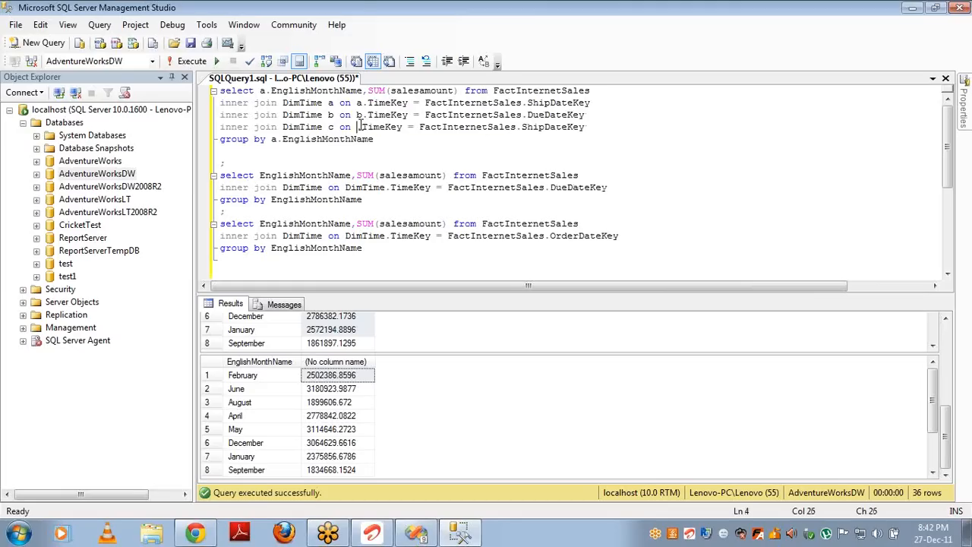
pyautogui.write('c')
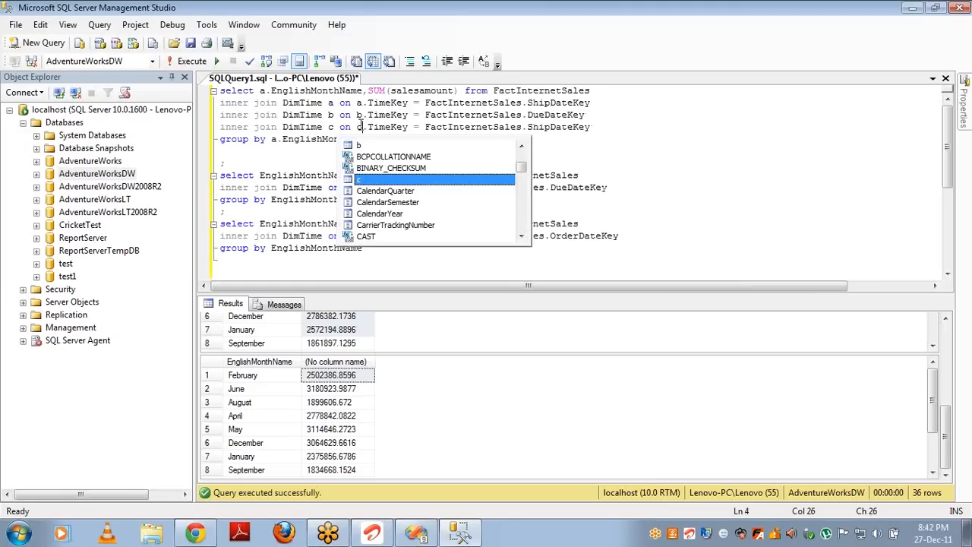
pyautogui.doubleClick(542, 126)
pyautogui.write('OrderDateKey')
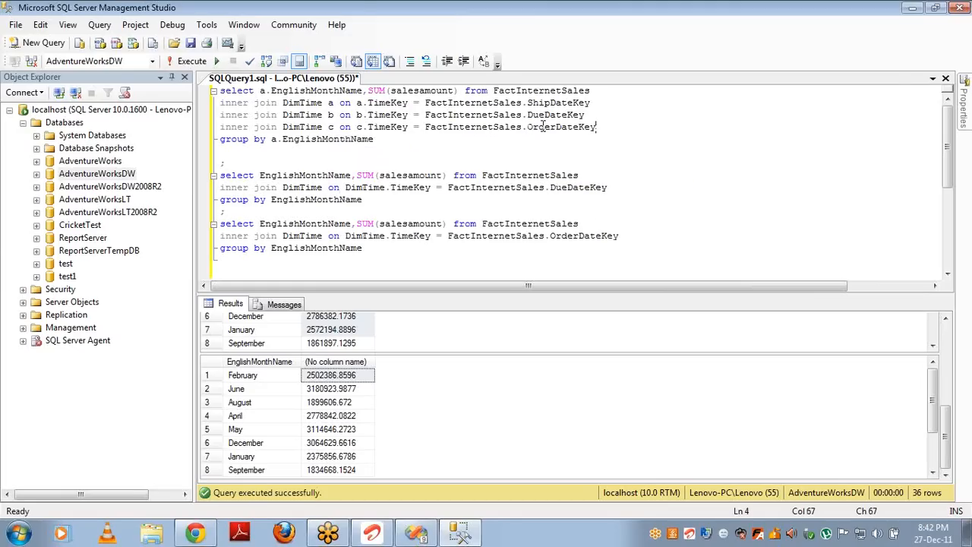
pyautogui.press('Down')
pyautogui.hotkey('ctrl', 'shift', 'Home')
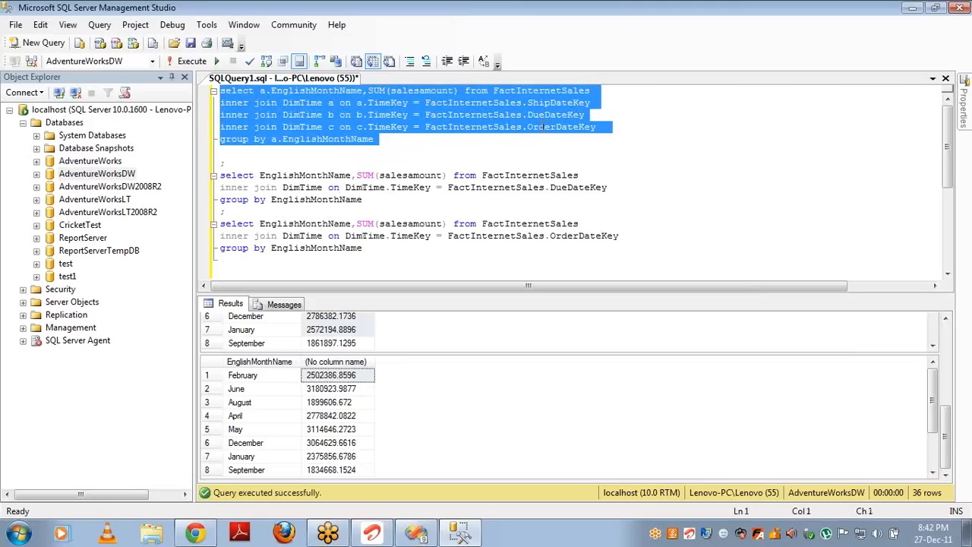
pyautogui.press('F5')
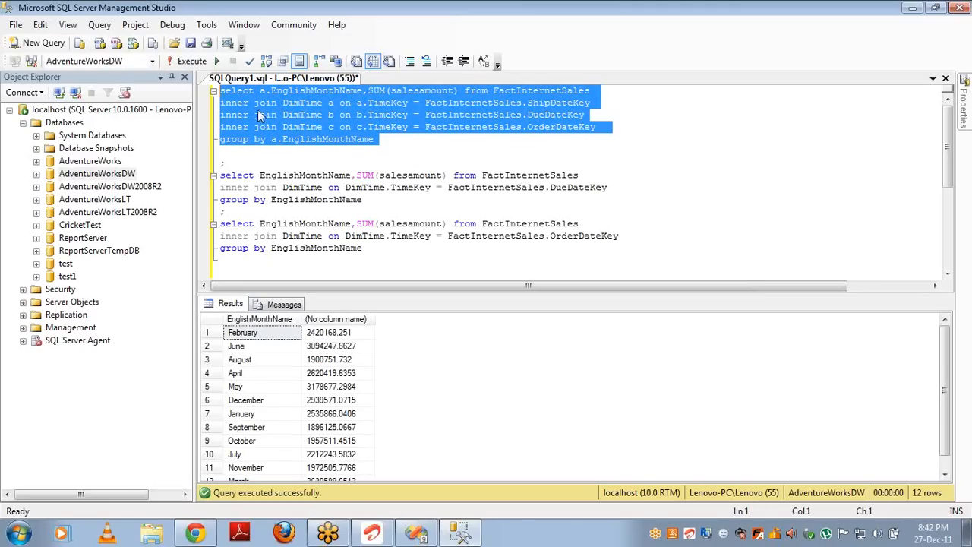
# Step: Switch the select and group-by month to alias b and rerun the query
pyautogui.click(277, 139)
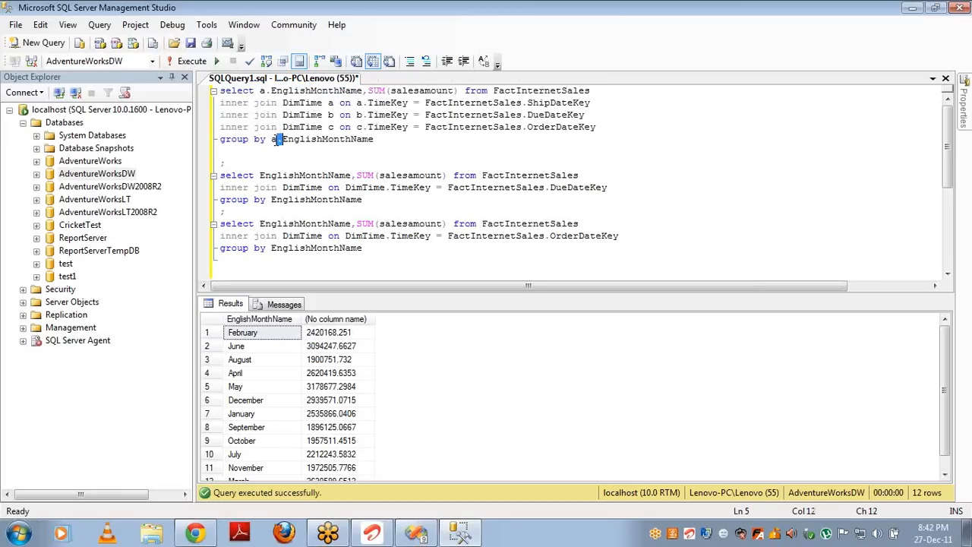
pyautogui.press('BackSpace')
pyautogui.write('b.')
pyautogui.click(264, 91)
pyautogui.press('BackSpace')
pyautogui.write('b')
pyautogui.press('Down')
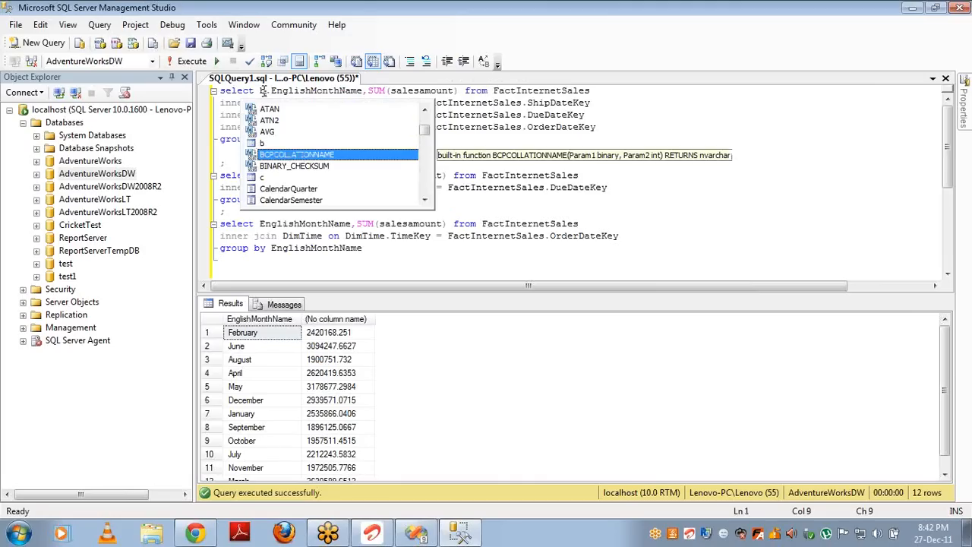
pyautogui.press('Escape')
pyautogui.press('Down')
pyautogui.press('Down')
pyautogui.press('Down')
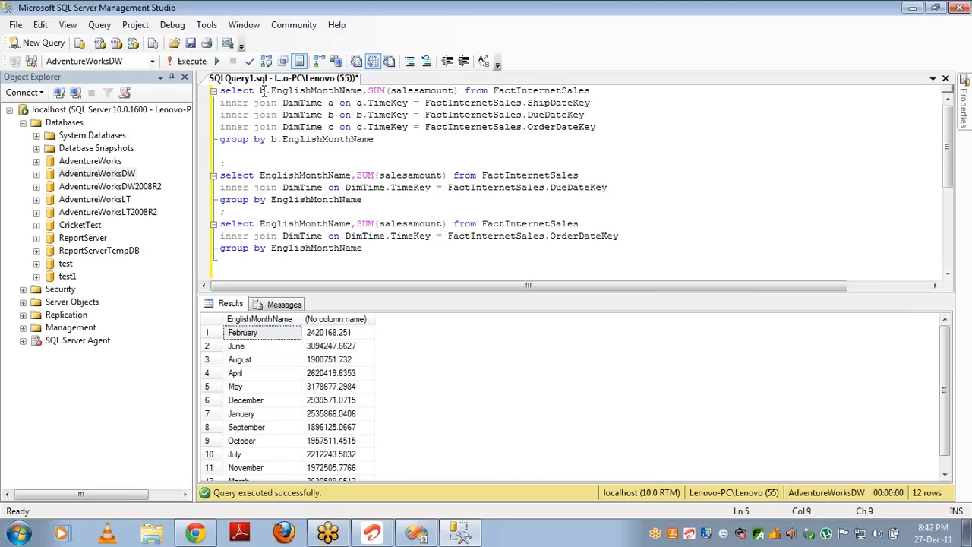
pyautogui.press('End')
pyautogui.hotkey('ctrl', 'shift', 'Home')
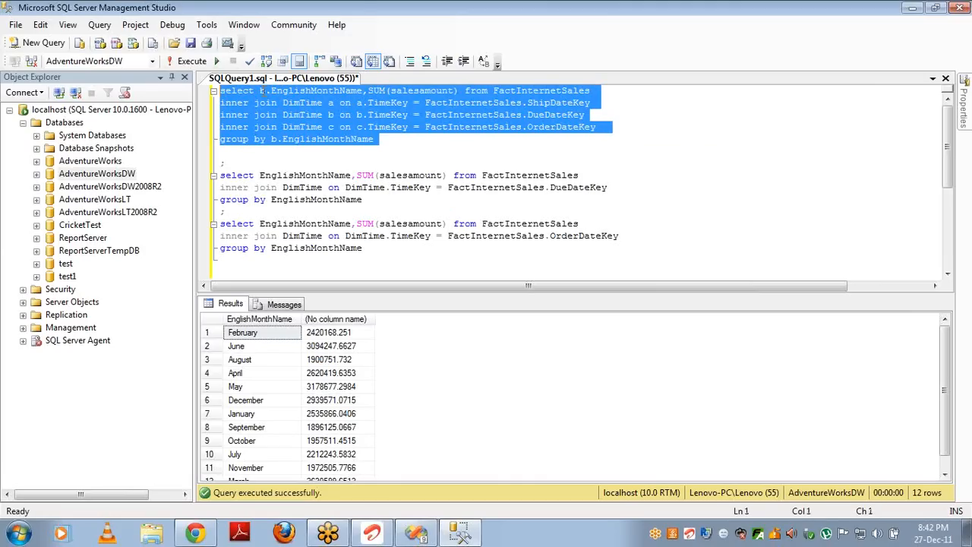
pyautogui.press('F5')
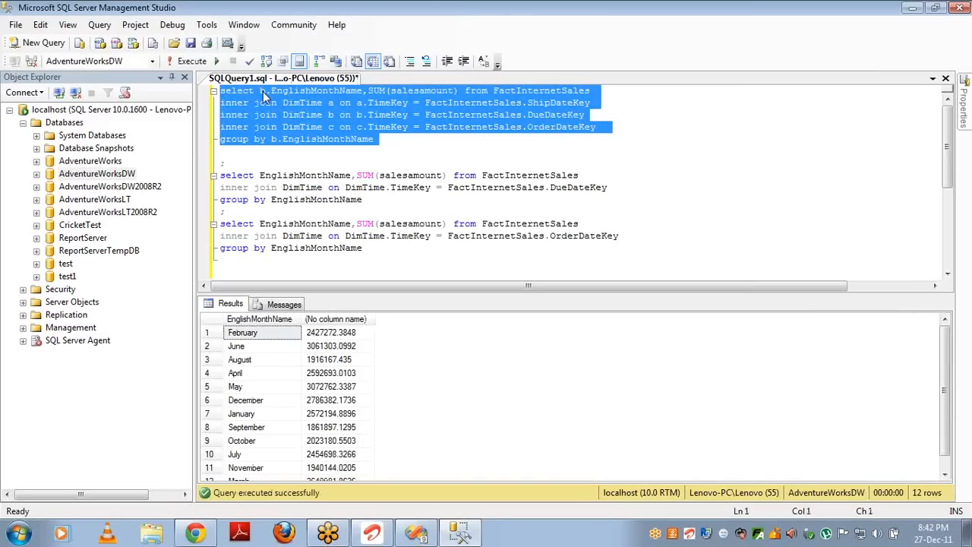
pyautogui.doubleClick(302, 104)
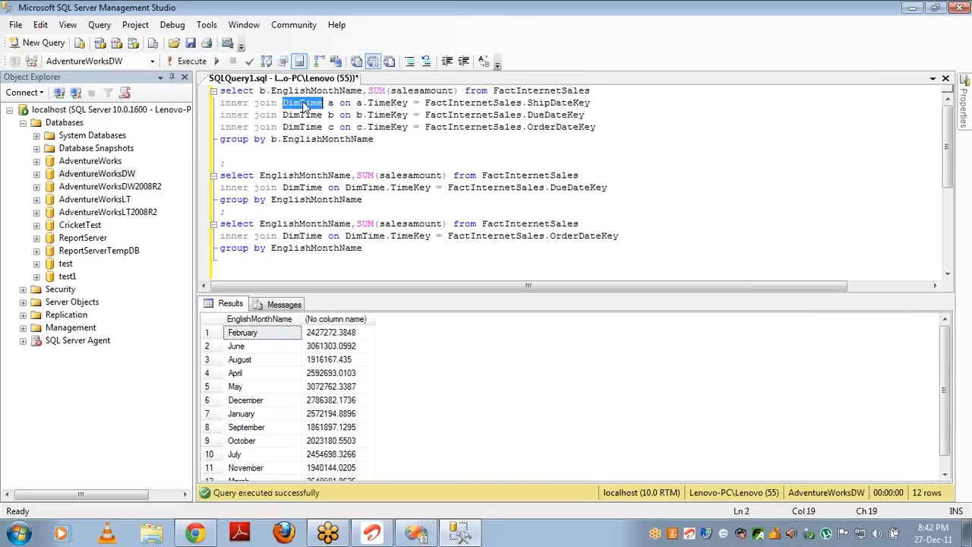
pyautogui.hotkey('alt', 'Tab')
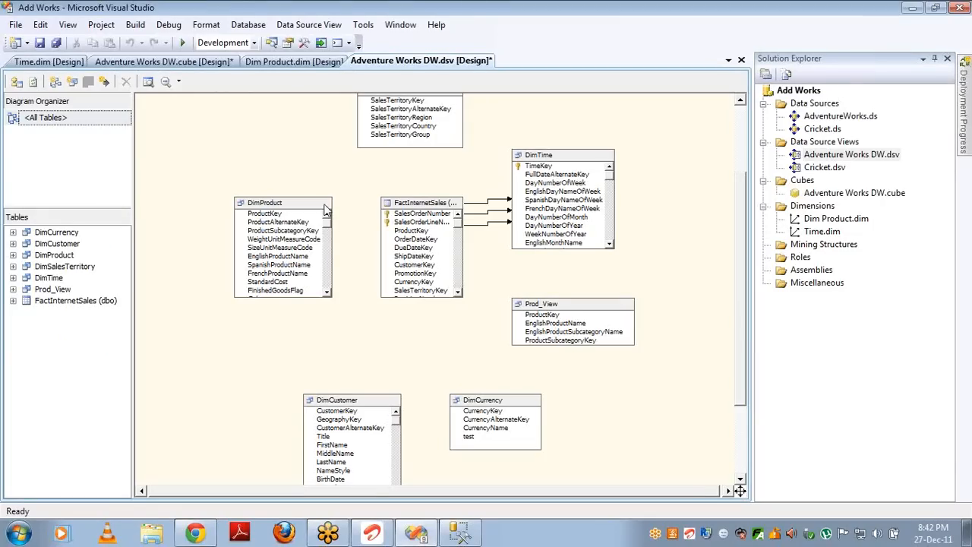
# Step: Open the Adventure Works DW cube and review the Time (Ship Date) relationship in Dimension Usage
pyautogui.doubleClick(836, 192)
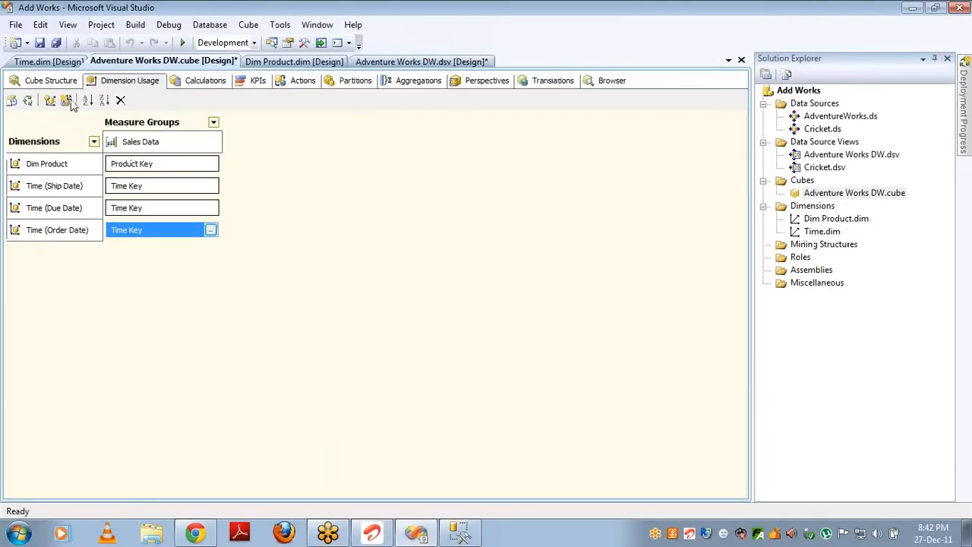
pyautogui.click(54, 84)
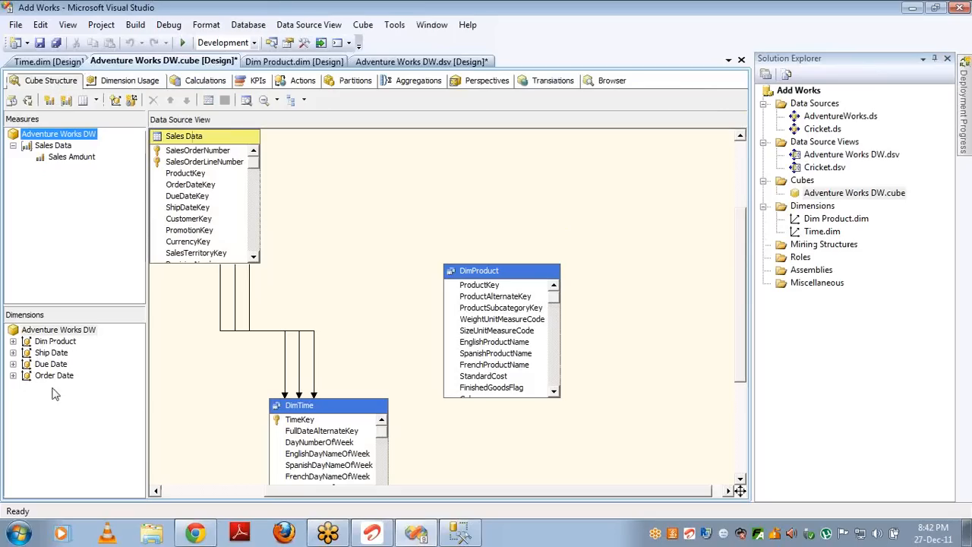
pyautogui.click(120, 81)
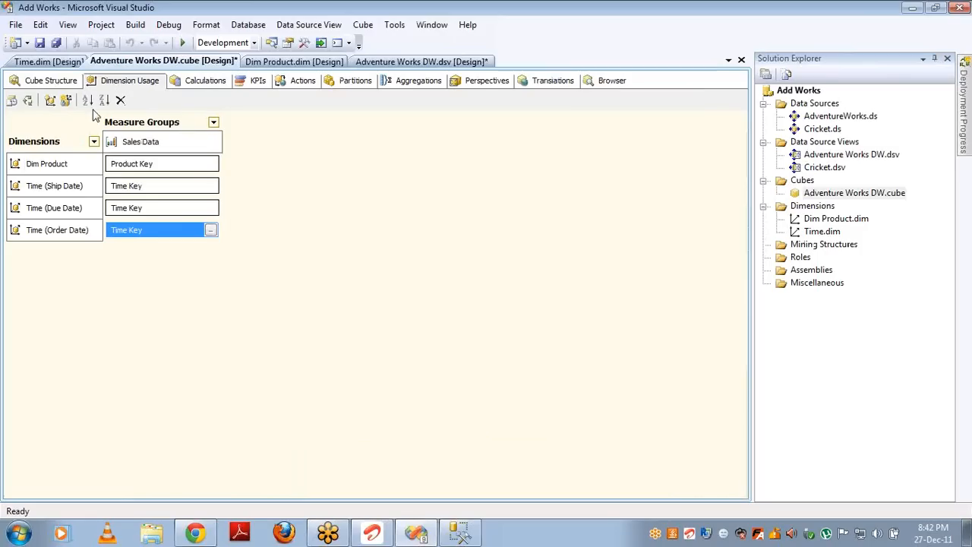
pyautogui.click(215, 186)
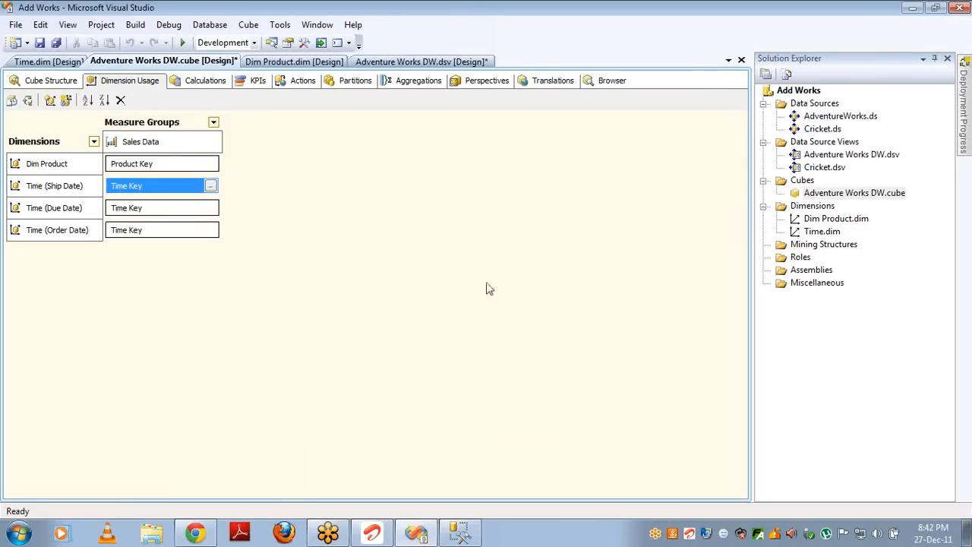
pyautogui.click(211, 186)
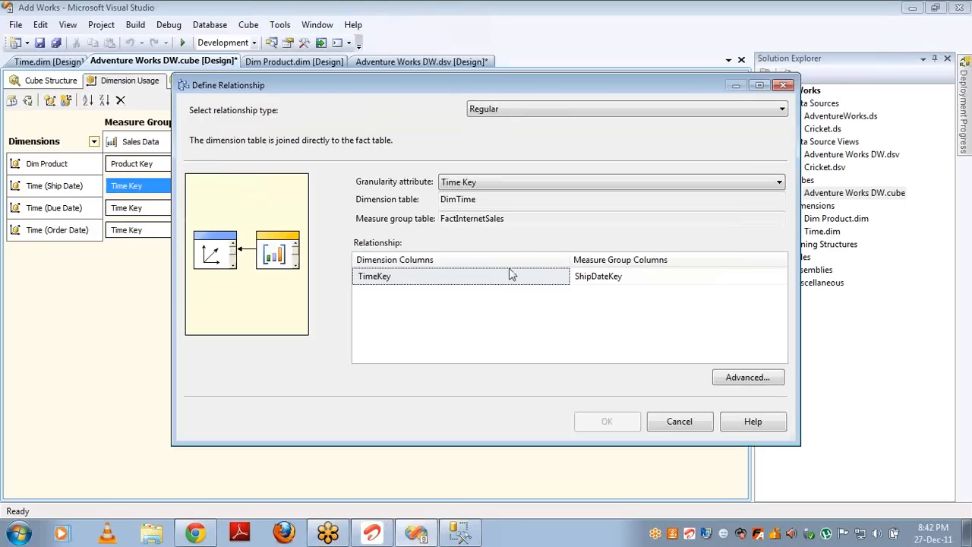
pyautogui.click(679, 422)
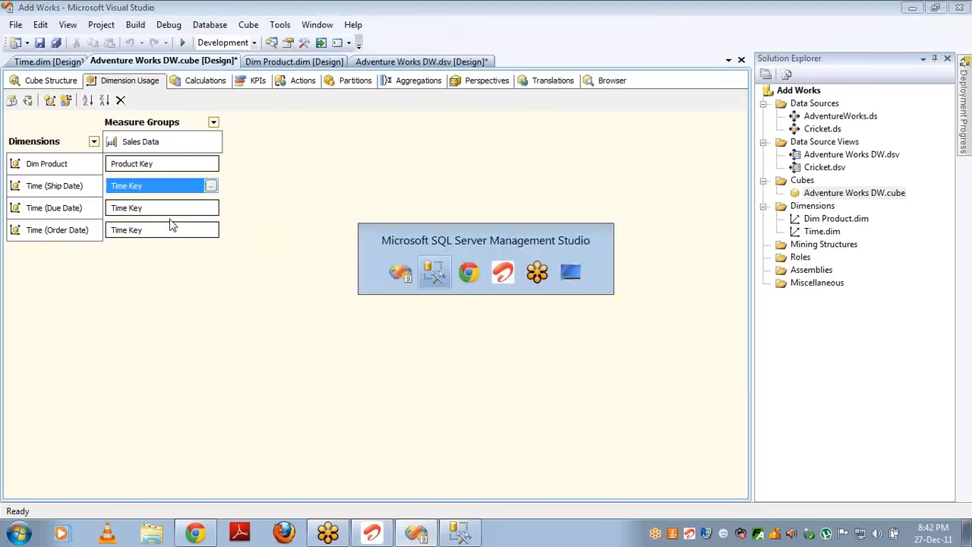
# Step: Check the ShipDateKey and DueDateKey joins in Management Studio, then return to Cube Structure
pyautogui.hotkey('alt', 'Tab')
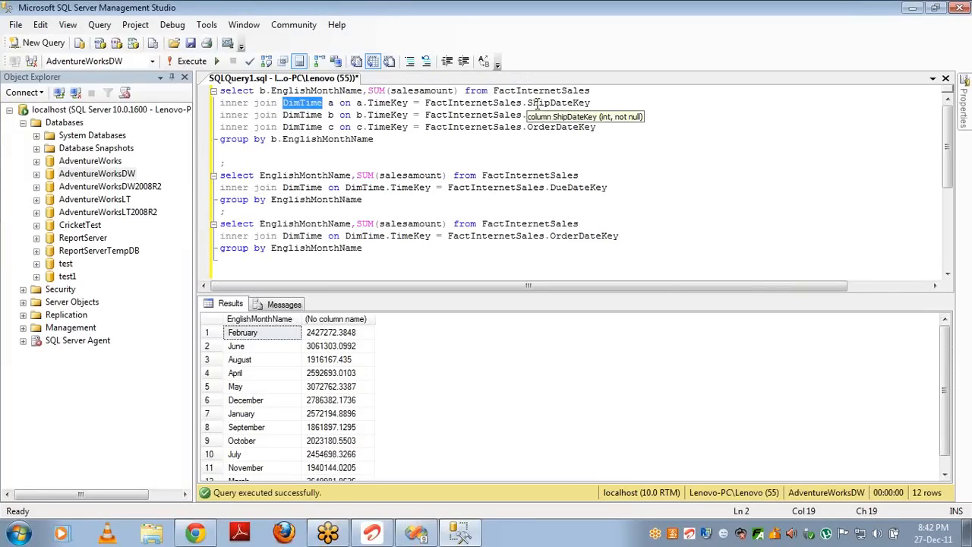
pyautogui.doubleClick(537, 105)
pyautogui.click(534, 114)
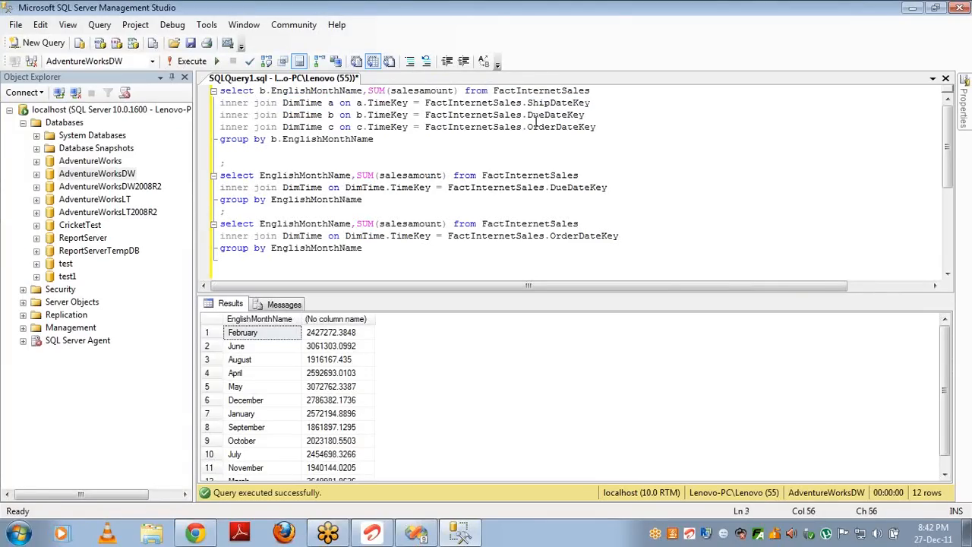
pyautogui.doubleClick(535, 115)
pyautogui.hotkey('alt', 'Tab')
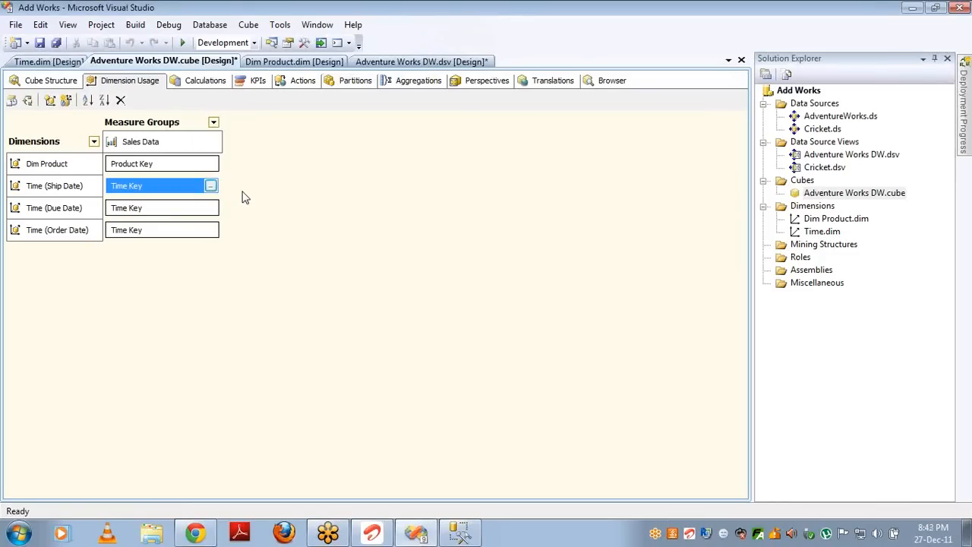
pyautogui.click(27, 80)
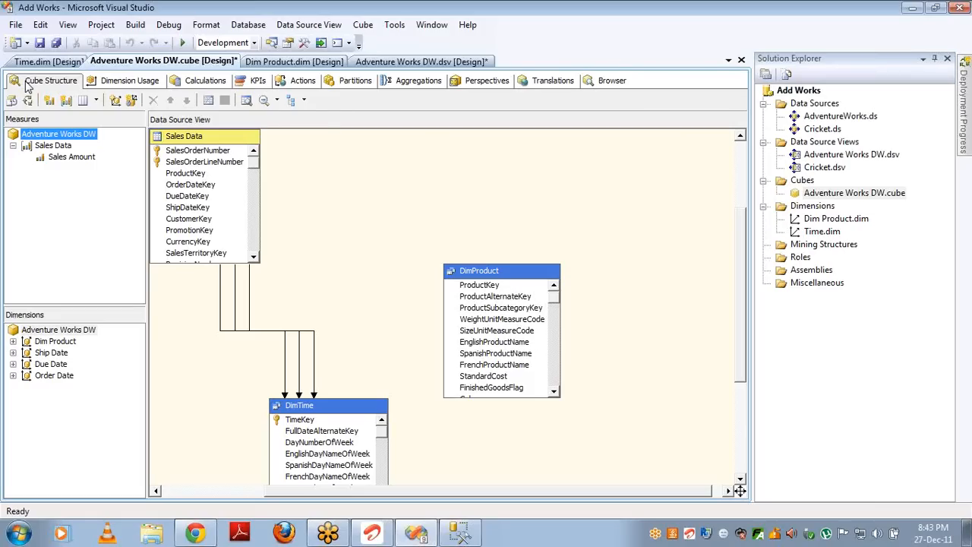
# Step: Delete the Time dimension from the project
pyautogui.click(38, 354)
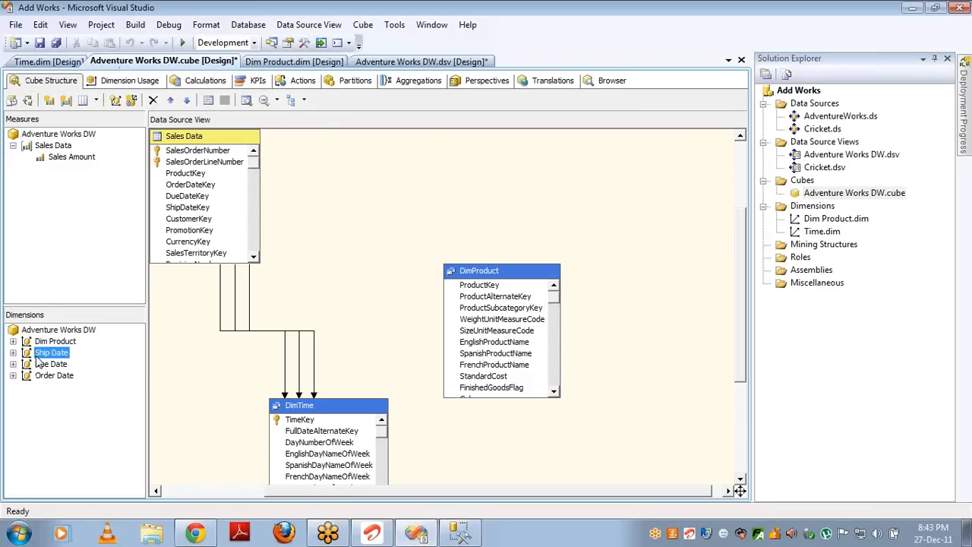
pyautogui.click(809, 232)
pyautogui.press('Delete')
pyautogui.press('Return')
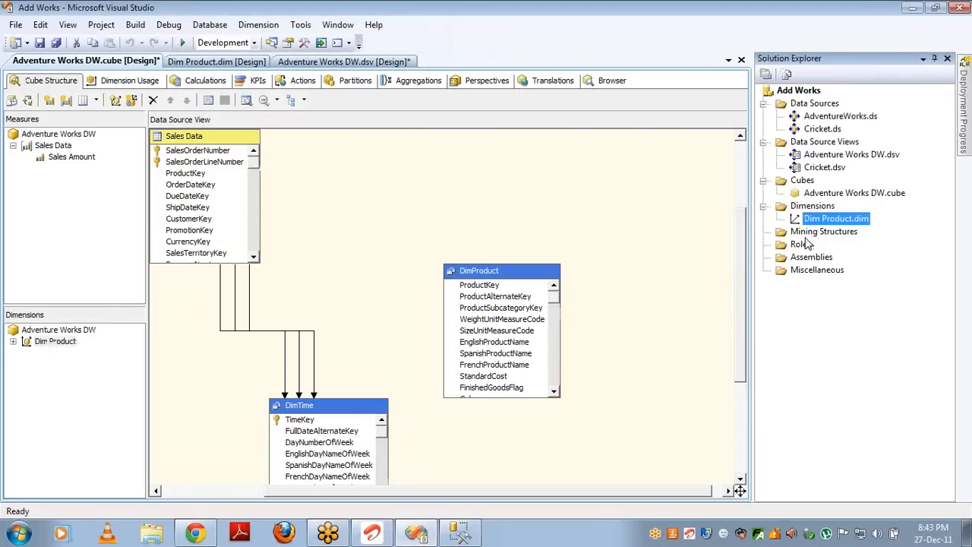
# Step: In the Adventure Works DW data source view, delete all three FactInternetSales–DimTime relationships
pyautogui.doubleClick(820, 158)
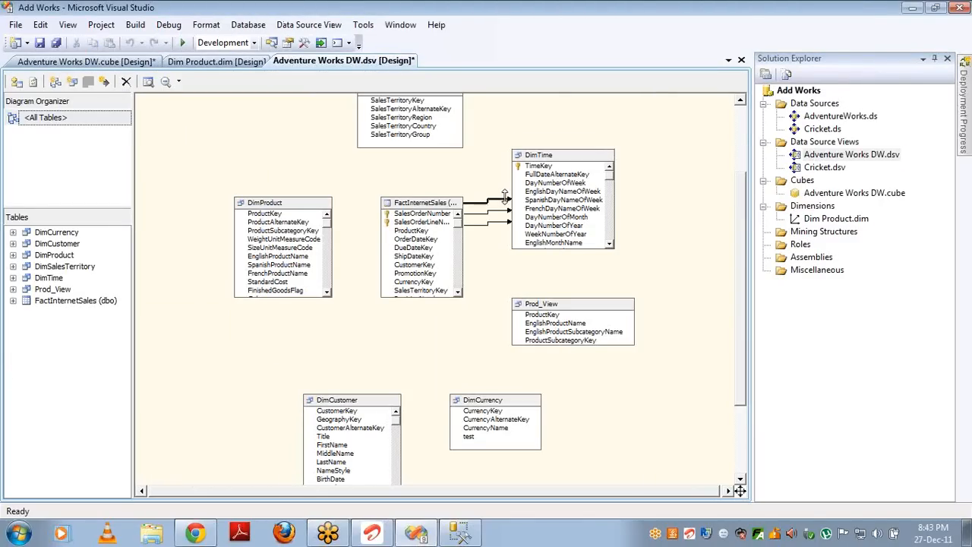
pyautogui.press('Delete')
pyautogui.press('Return')
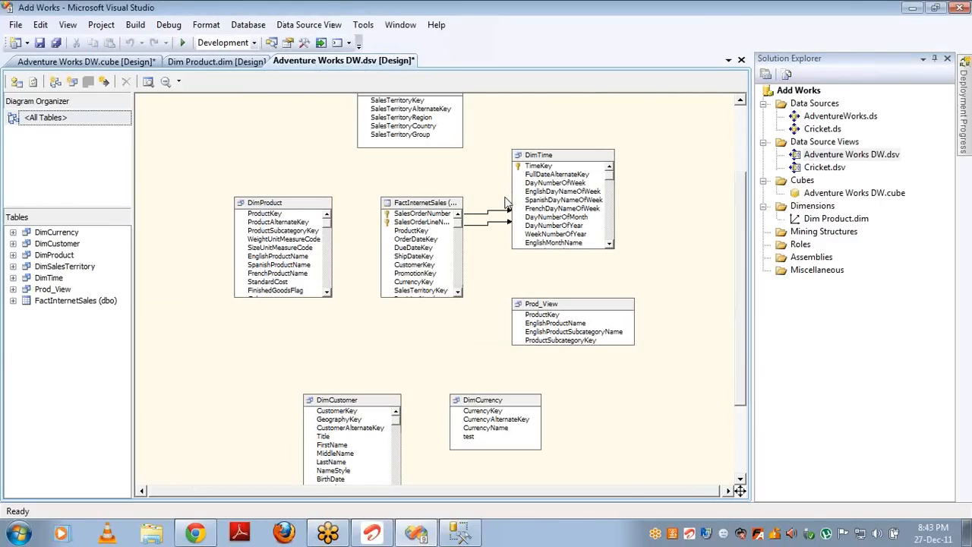
pyautogui.click(497, 216)
pyautogui.press('Delete')
pyautogui.press('Return')
pyautogui.click(486, 220)
pyautogui.press('Delete')
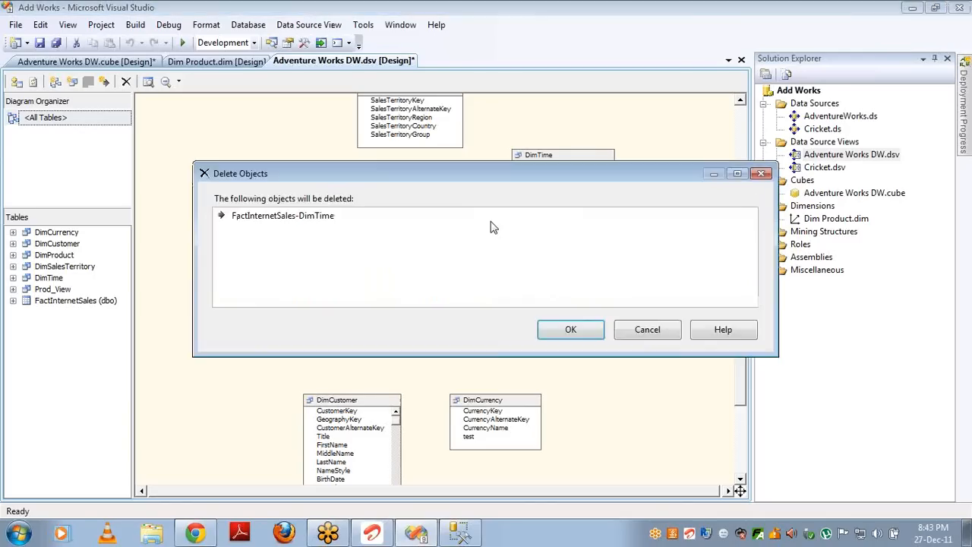
pyautogui.press('Return')
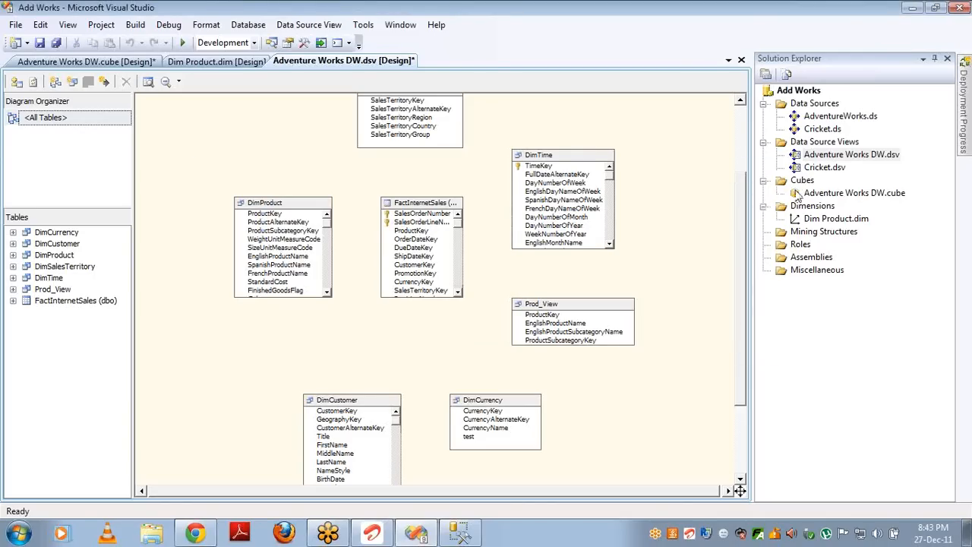
# Step: Create a Dim Time dimension with DimTime as main table, adding the English Month Name attribute
pyautogui.rightClick(810, 208)
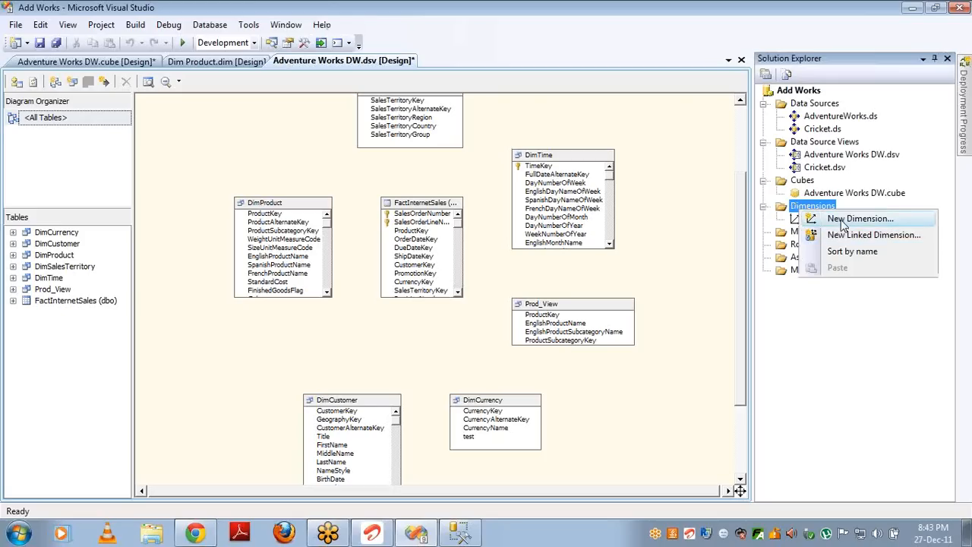
pyautogui.click(843, 220)
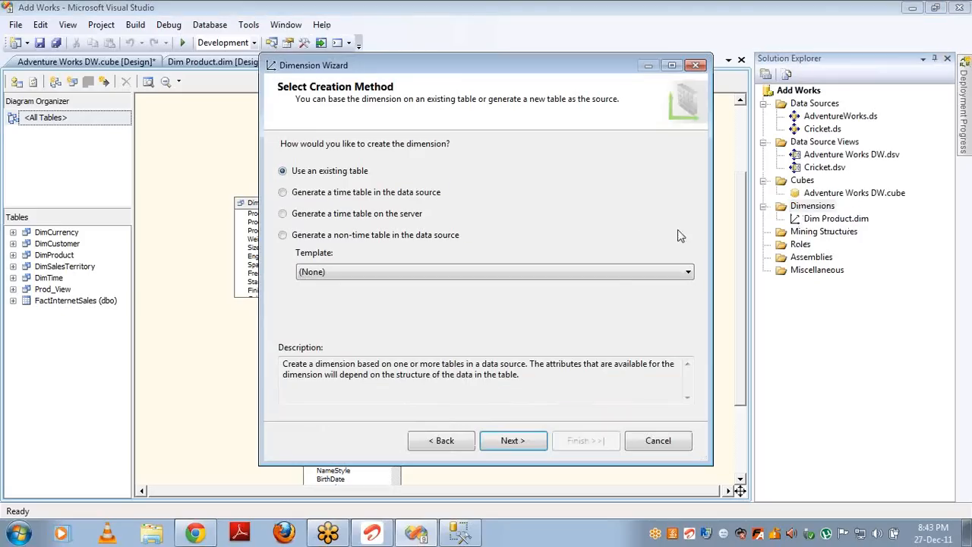
pyautogui.click(531, 441)
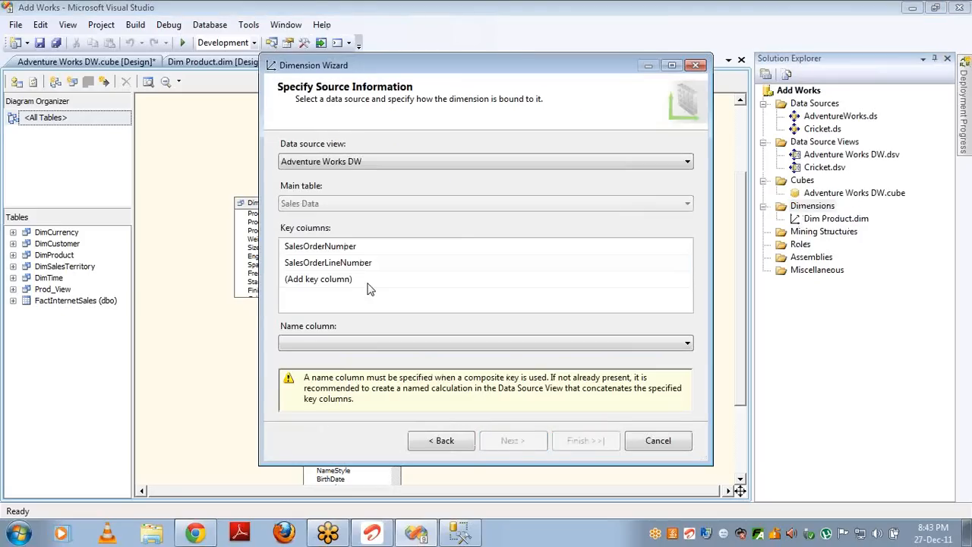
pyautogui.click(418, 202)
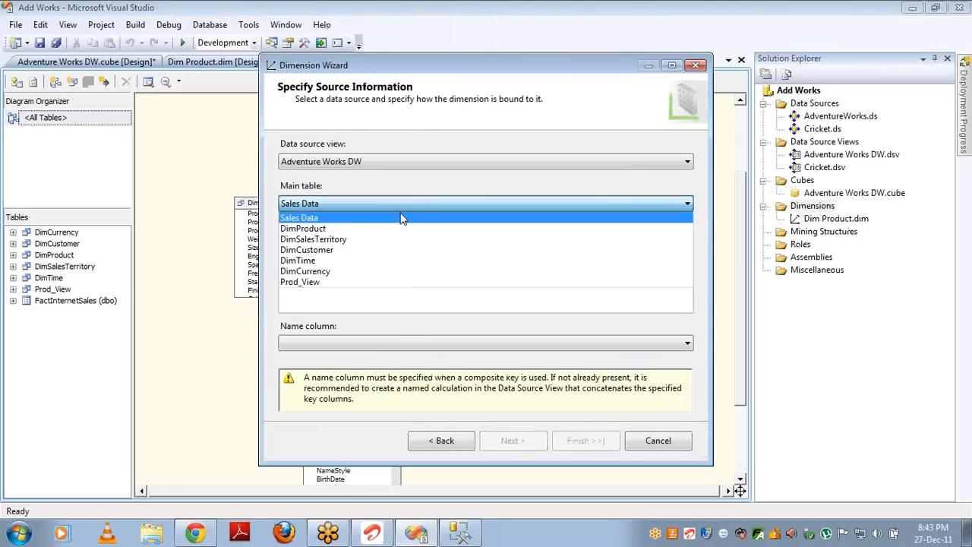
pyautogui.click(369, 264)
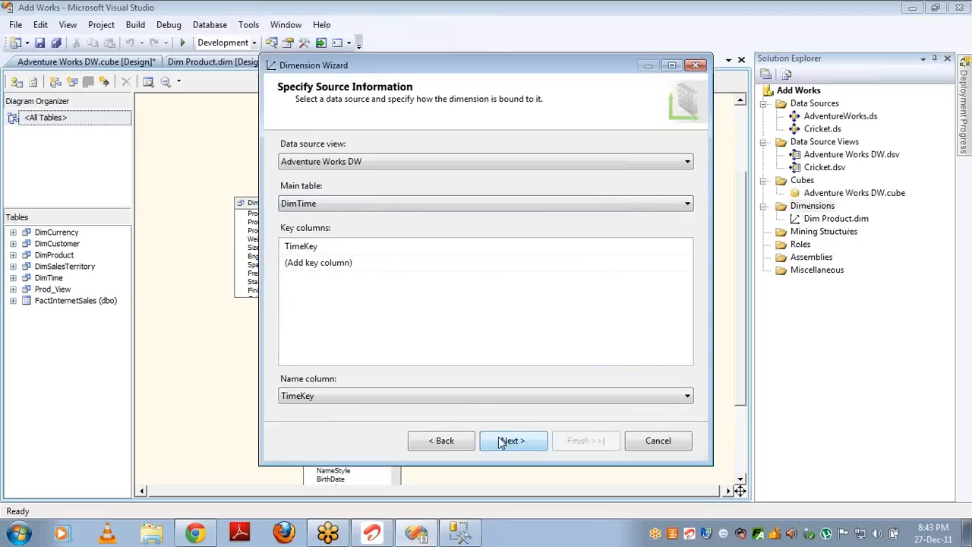
pyautogui.click(503, 441)
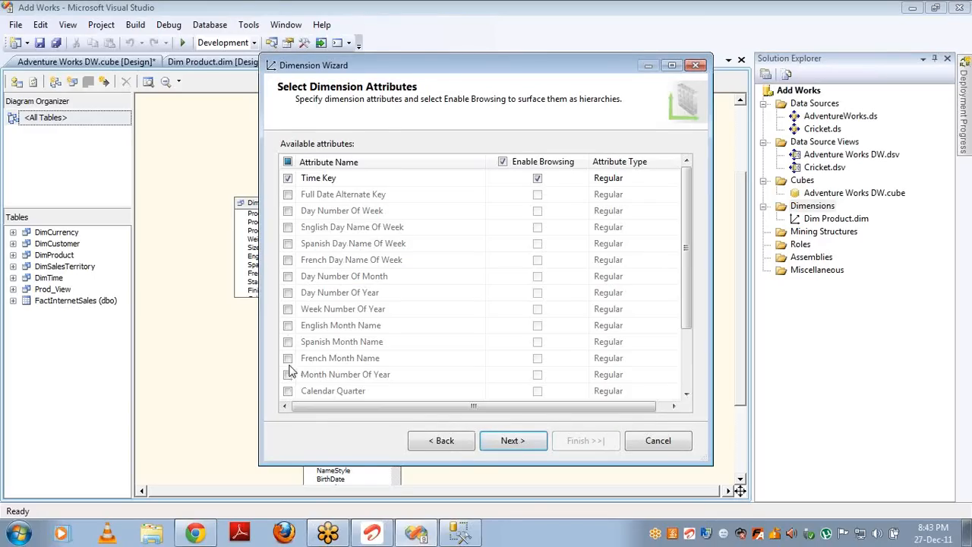
pyautogui.click(288, 326)
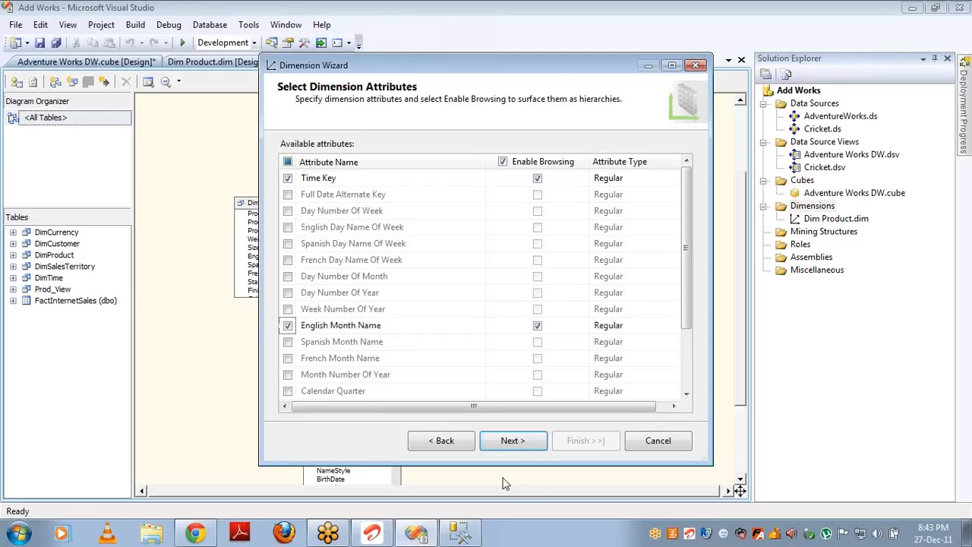
pyautogui.click(513, 442)
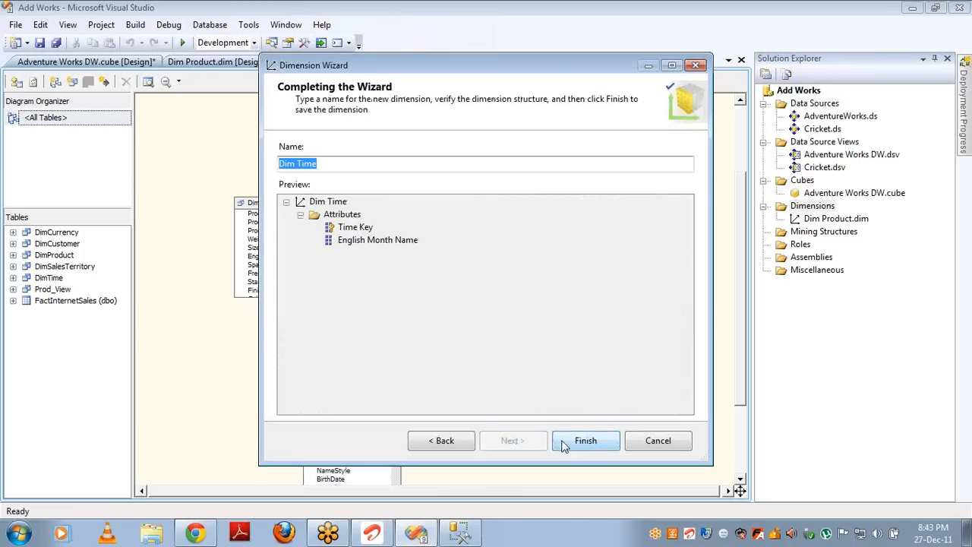
pyautogui.click(579, 442)
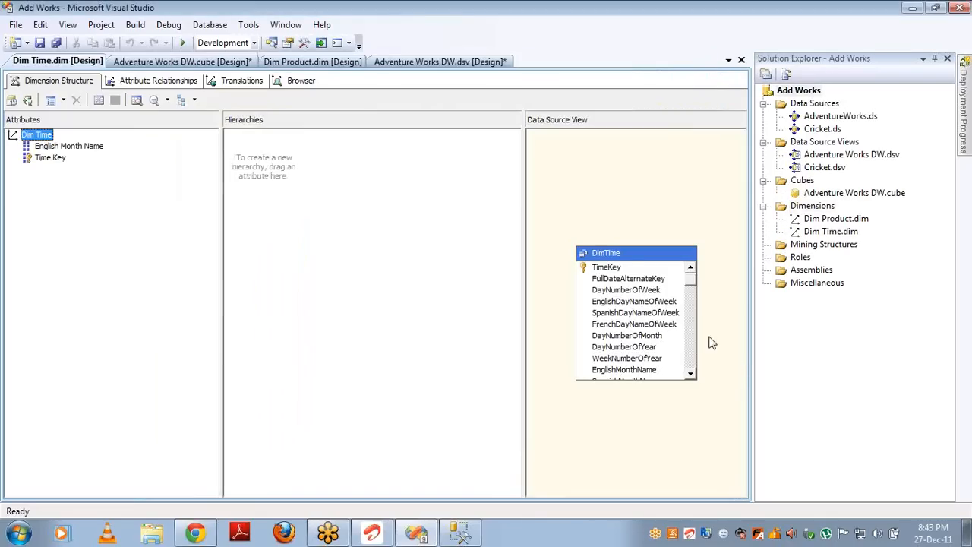
# Step: Add Dim Time to the Adventure Works DW cube and rename it Ship Date
pyautogui.doubleClick(811, 194)
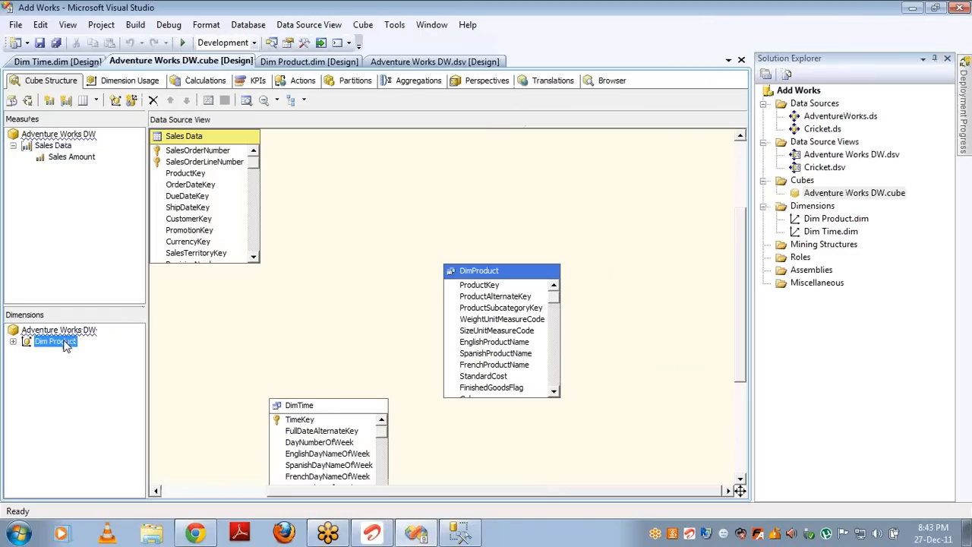
pyautogui.rightClick(66, 346)
pyautogui.click(61, 331)
pyautogui.rightClick(61, 332)
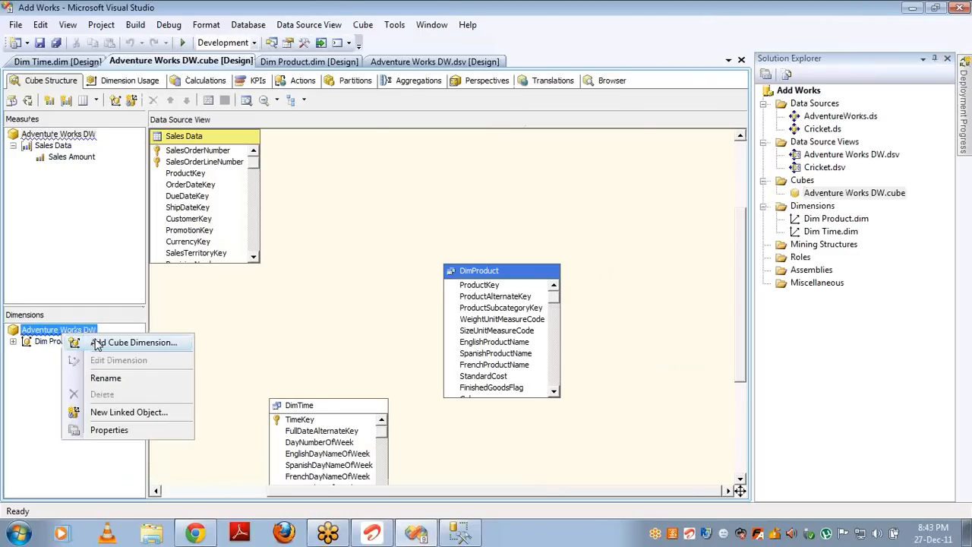
pyautogui.click(97, 345)
pyautogui.click(373, 159)
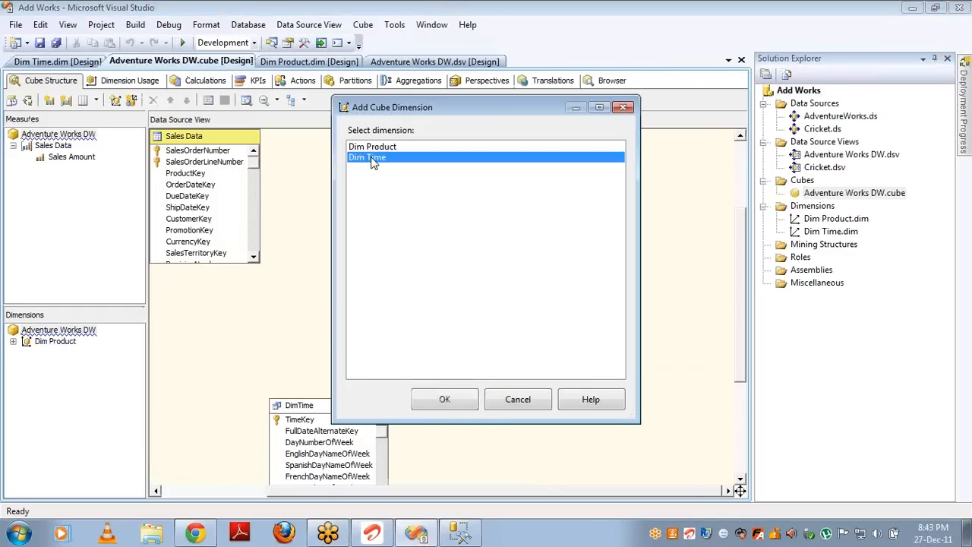
pyautogui.doubleClick(373, 159)
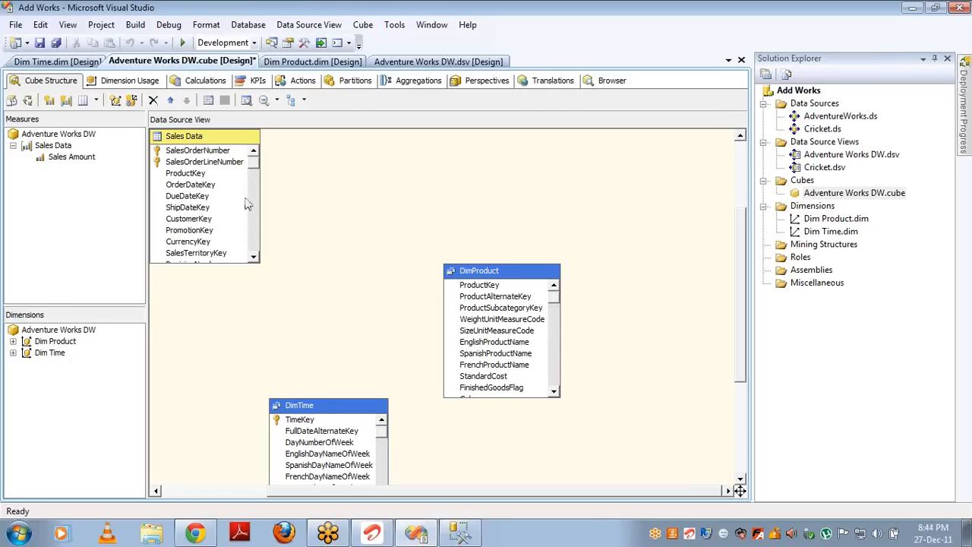
pyautogui.click(48, 354)
pyautogui.click(47, 354)
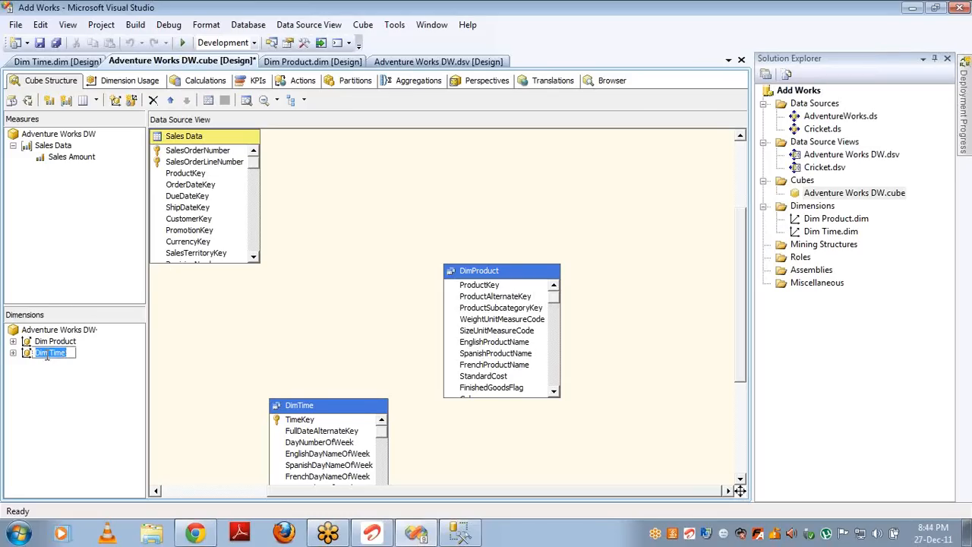
pyautogui.write('Ship Date')
pyautogui.press('Return')
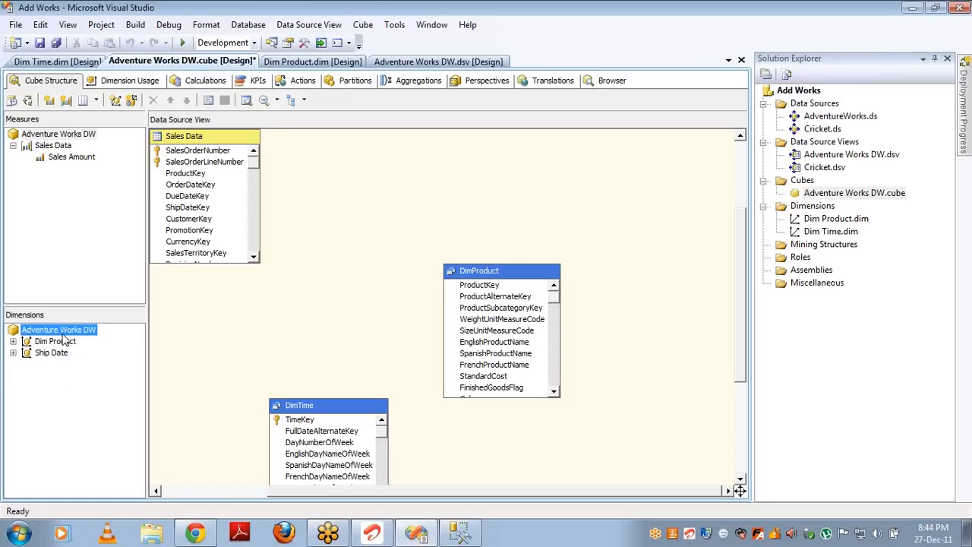
# Step: Add Dim Time a second time and rename it Due Date
pyautogui.rightClick(64, 332)
pyautogui.click(129, 344)
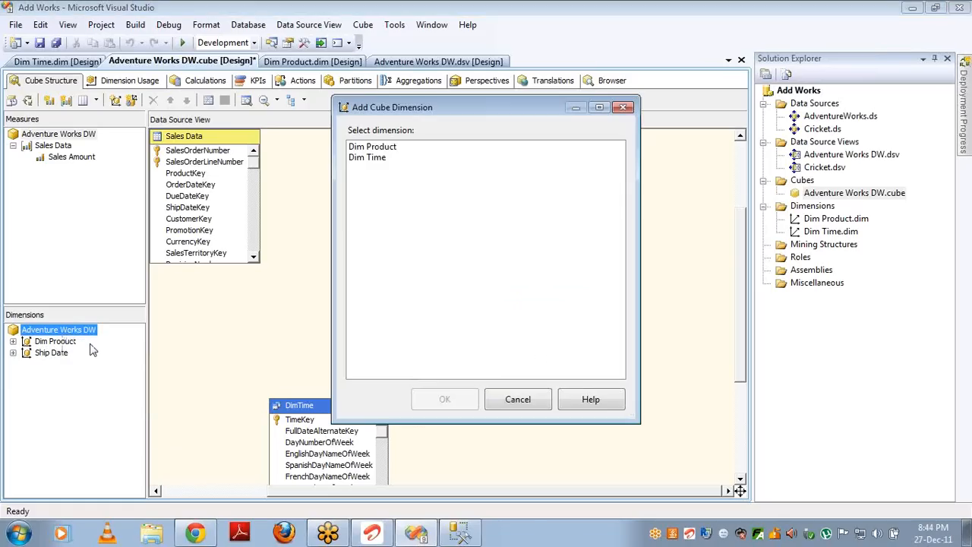
pyautogui.doubleClick(367, 158)
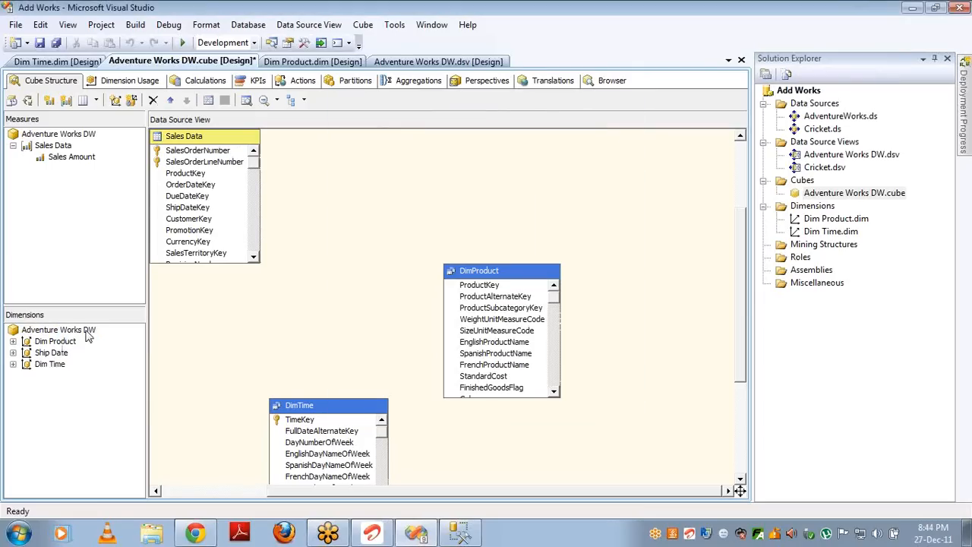
pyautogui.click(50, 365)
pyautogui.click(52, 366)
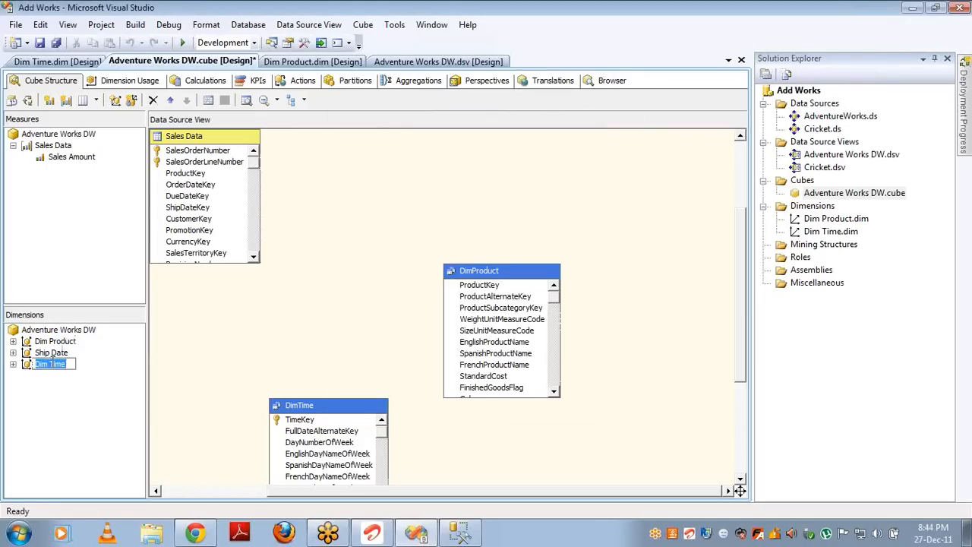
pyautogui.write('Due Date')
pyautogui.press('Return')
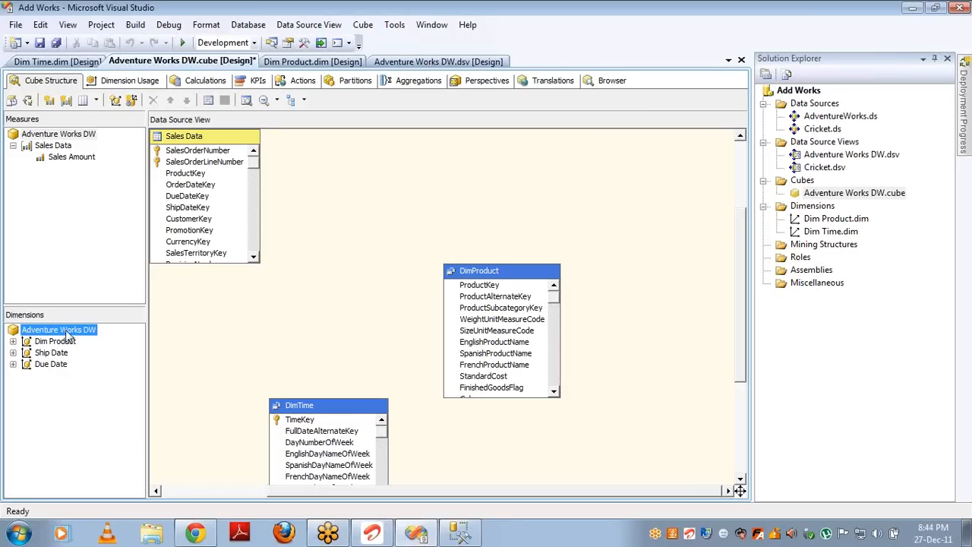
# Step: Add Dim Time a third time and rename it Order Date
pyautogui.rightClick(68, 332)
pyautogui.click(121, 340)
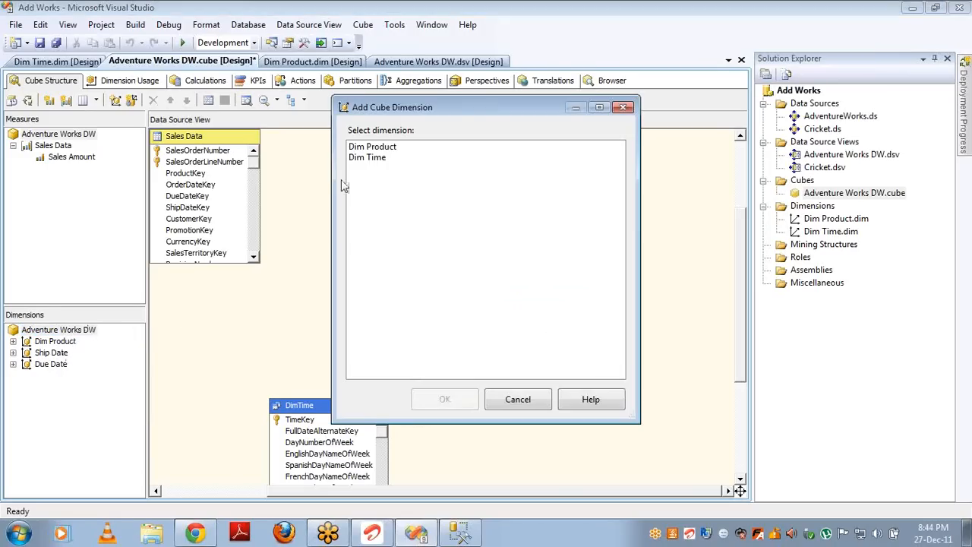
pyautogui.click(375, 164)
pyautogui.doubleClick(374, 164)
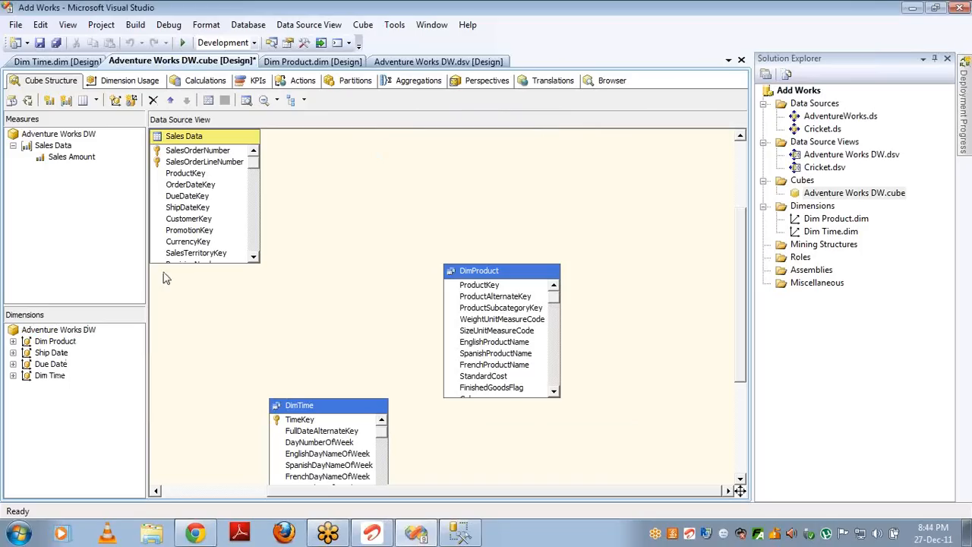
pyautogui.rightClick(55, 378)
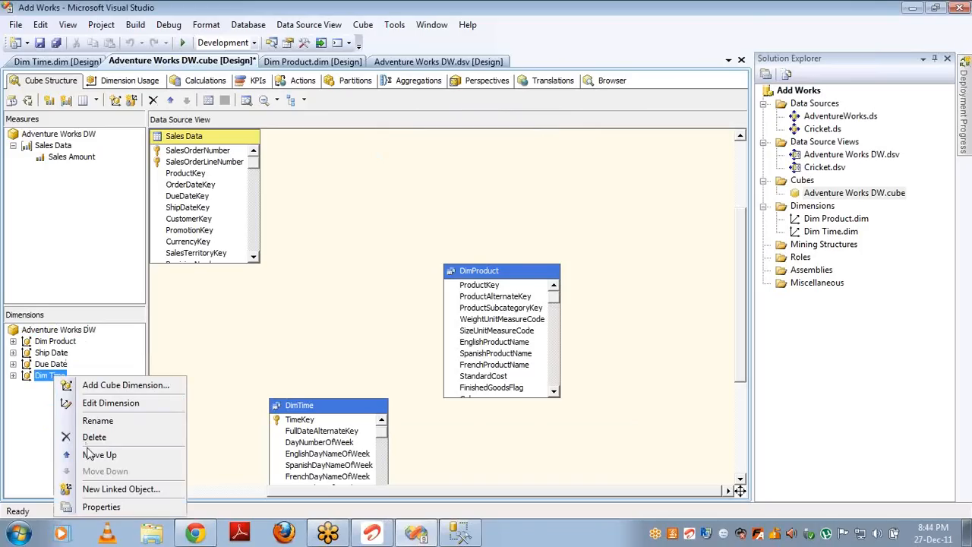
pyautogui.click(99, 424)
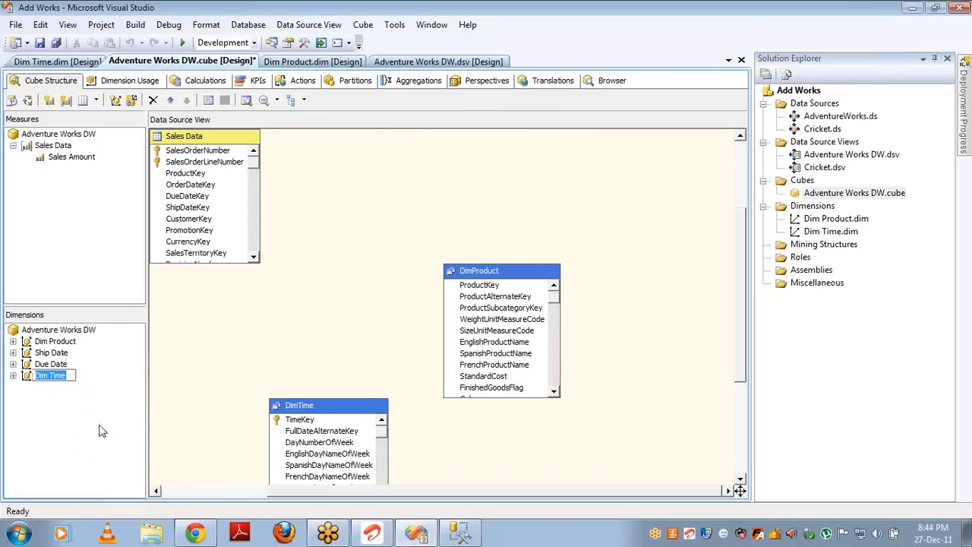
pyautogui.write('Order Date')
pyautogui.press('Return')
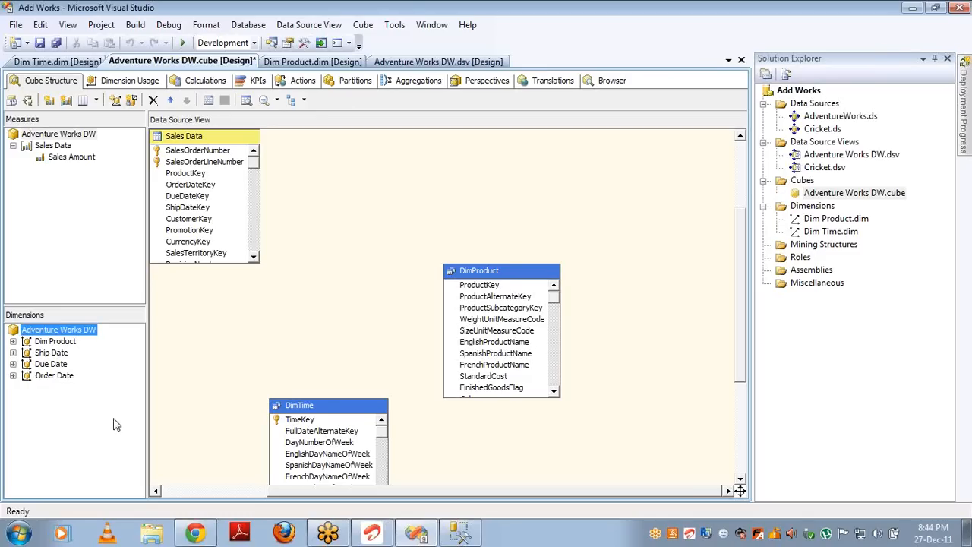
# Step: Define a Regular Ship Date relationship with granularity Time Key mapped to ShipDateKey
pyautogui.click(140, 80)
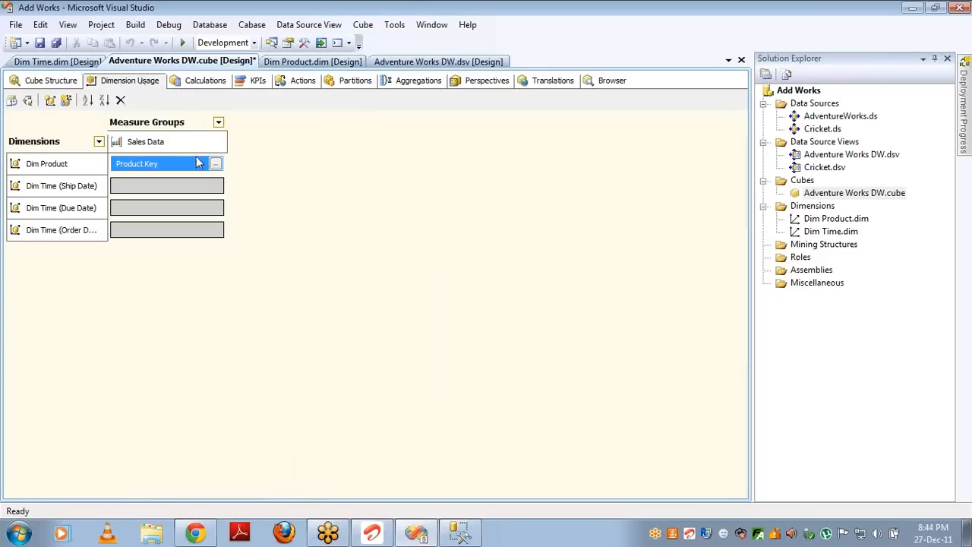
pyautogui.click(219, 185)
pyautogui.click(216, 185)
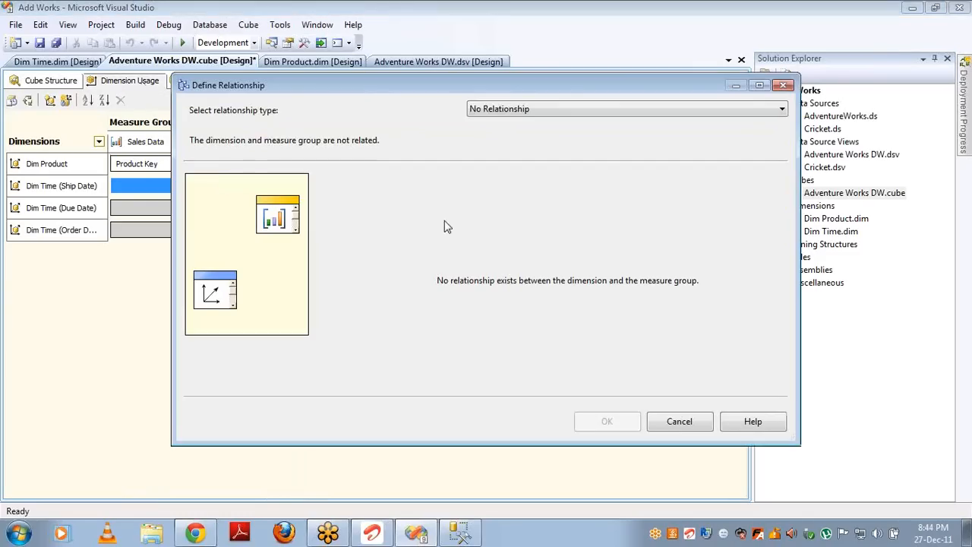
pyautogui.click(553, 114)
pyautogui.click(551, 131)
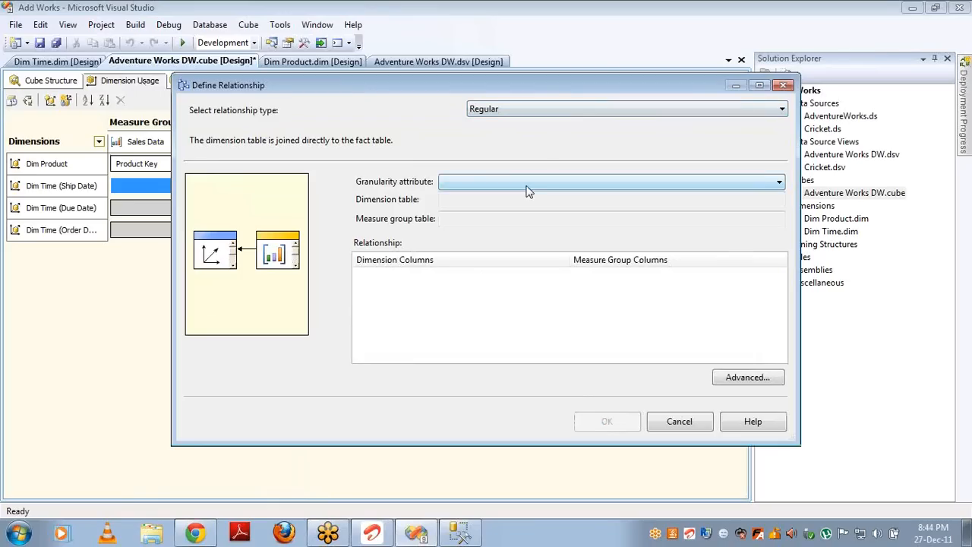
pyautogui.click(529, 186)
pyautogui.click(495, 205)
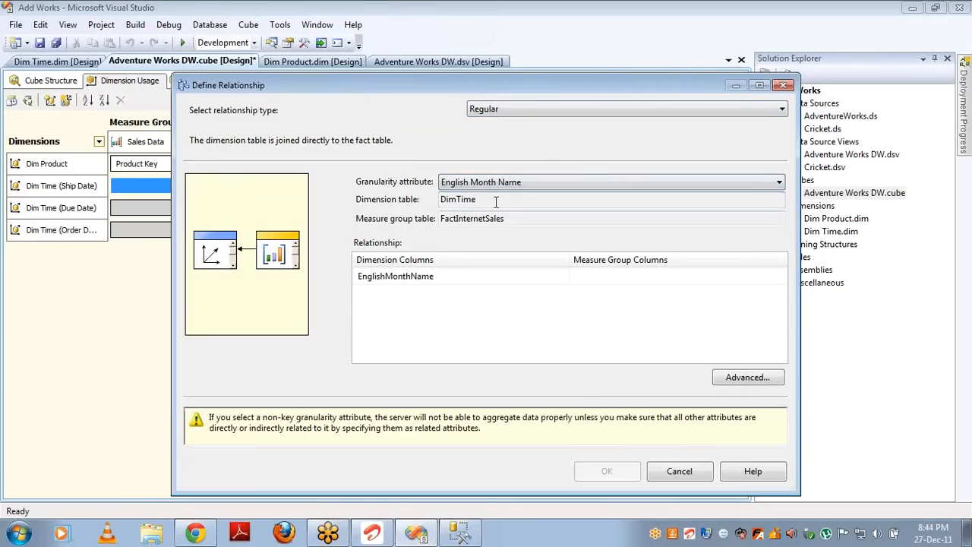
pyautogui.click(534, 180)
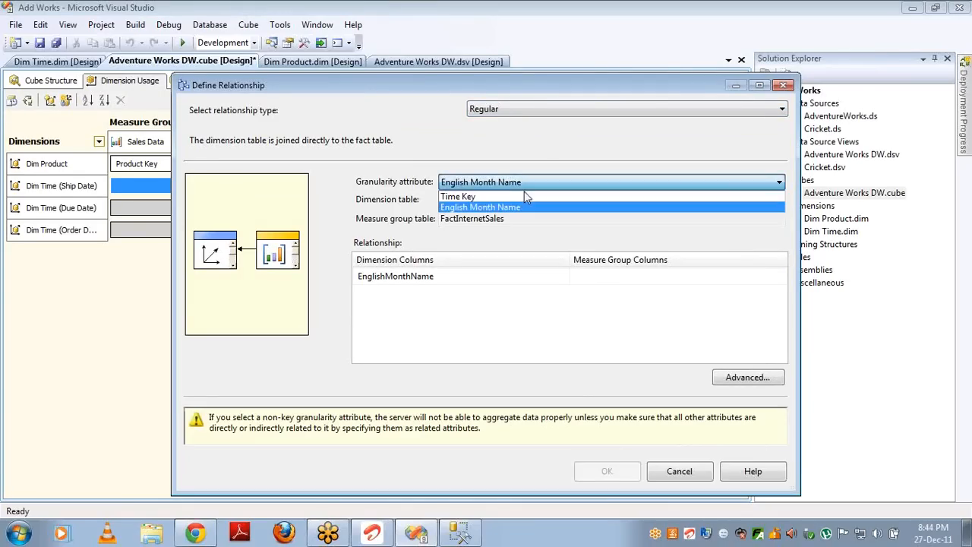
pyautogui.click(522, 195)
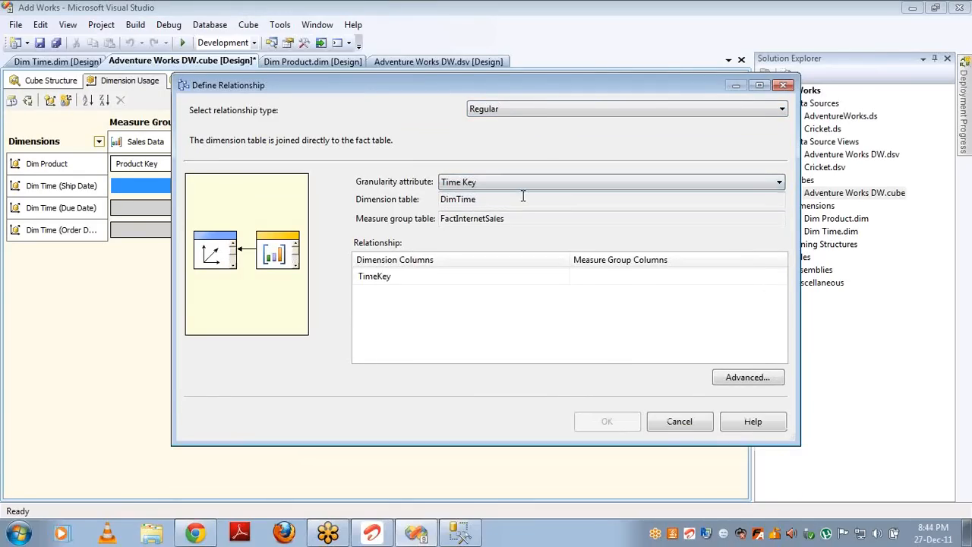
pyautogui.click(781, 280)
pyautogui.click(780, 277)
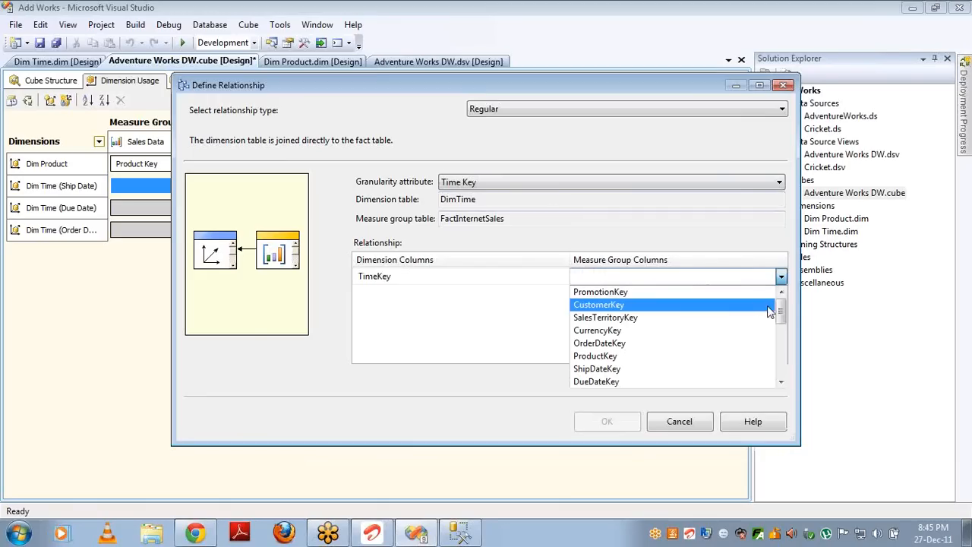
pyautogui.click(600, 369)
pyautogui.click(600, 423)
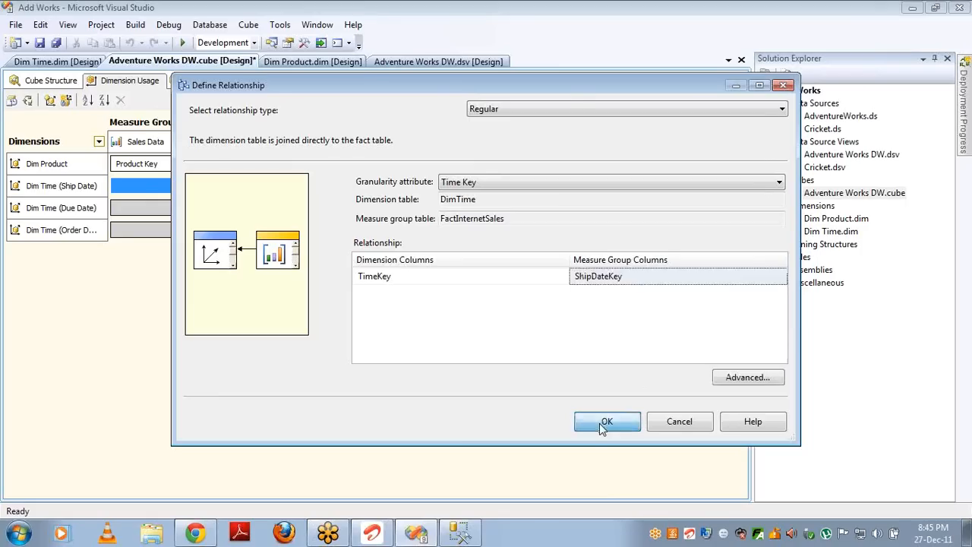
# Step: Define a Regular Due Date relationship with granularity Time Key mapped to DueDateKey
pyautogui.doubleClick(220, 208)
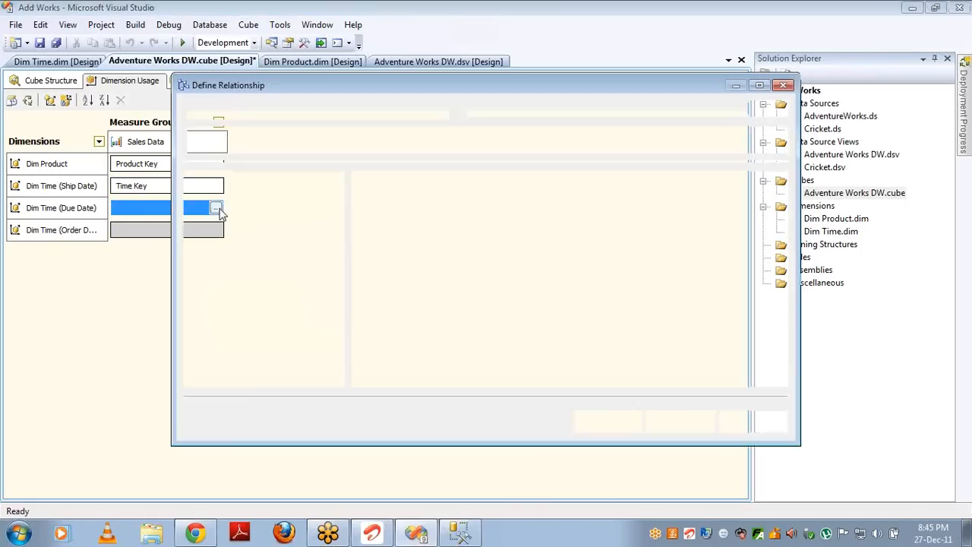
pyautogui.press('Down')
pyautogui.click(530, 186)
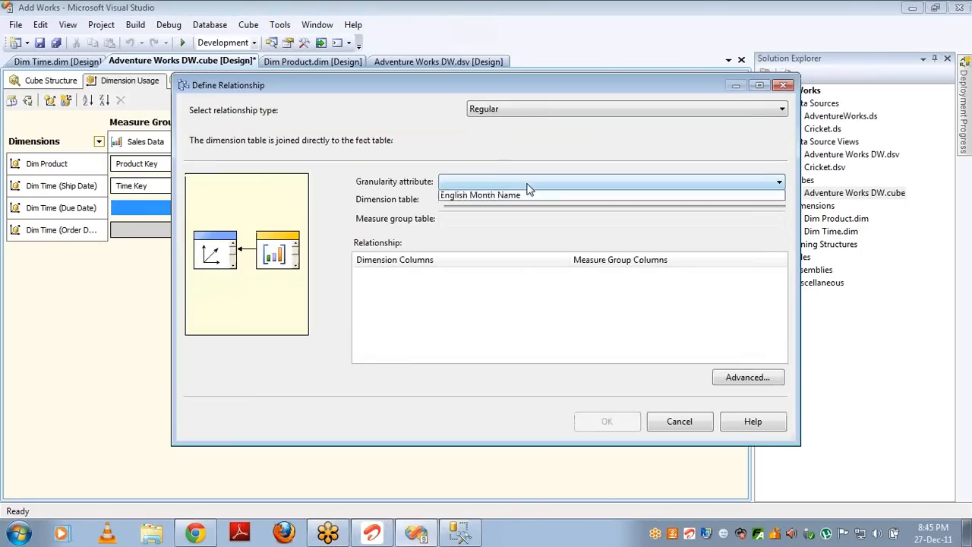
pyautogui.click(530, 186)
pyautogui.click(529, 186)
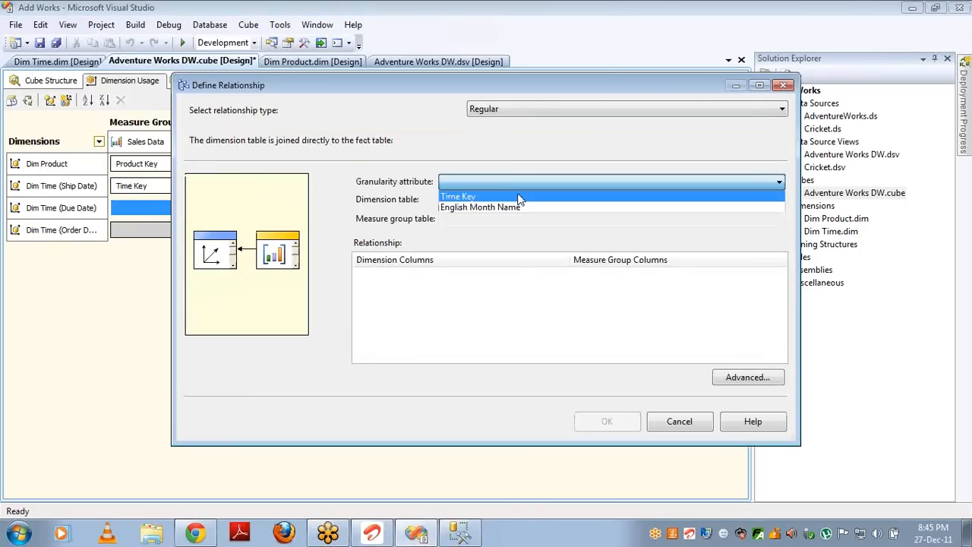
pyautogui.click(530, 197)
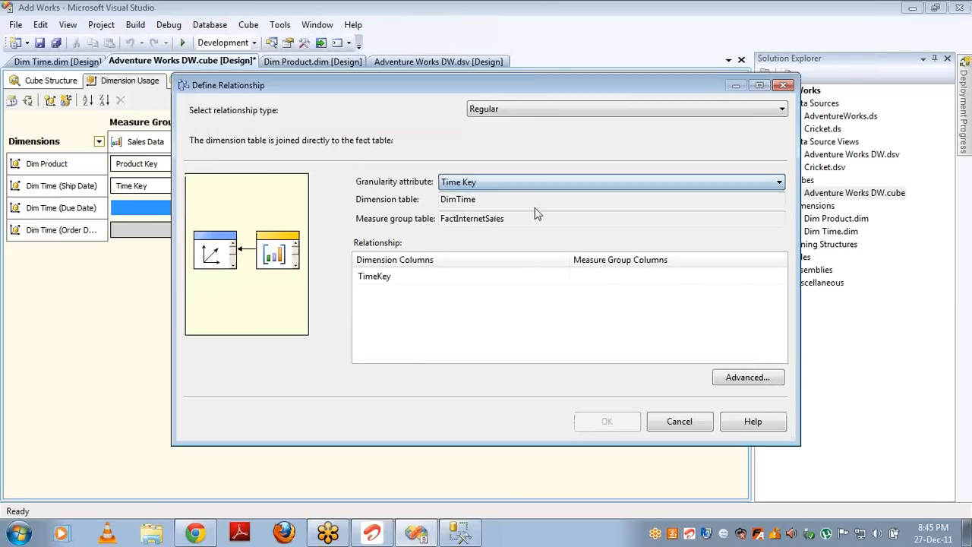
pyautogui.click(781, 278)
pyautogui.click(781, 277)
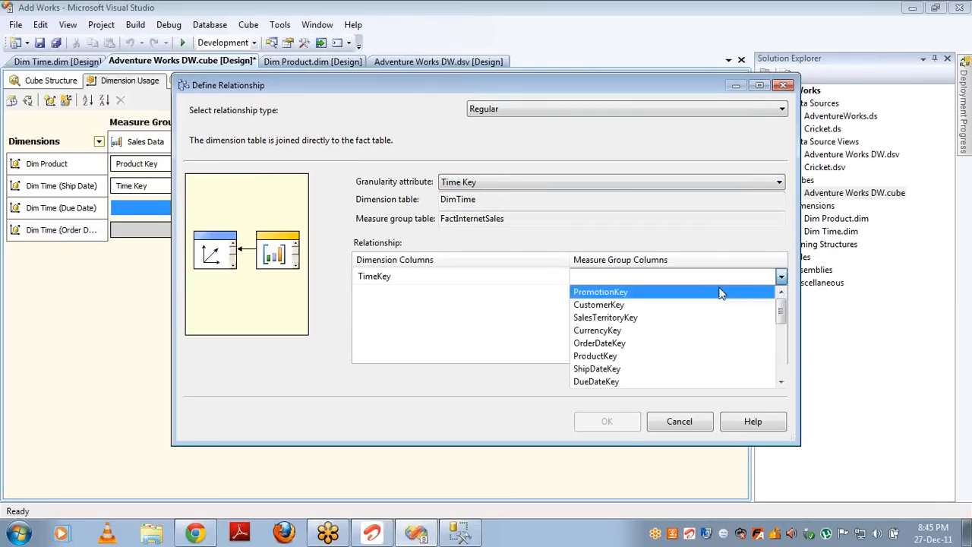
pyautogui.click(635, 379)
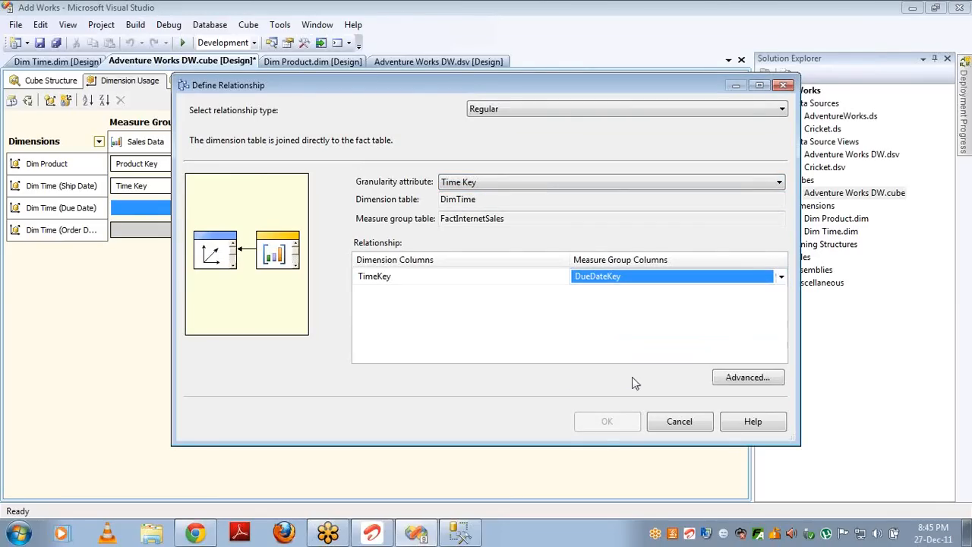
pyautogui.click(607, 423)
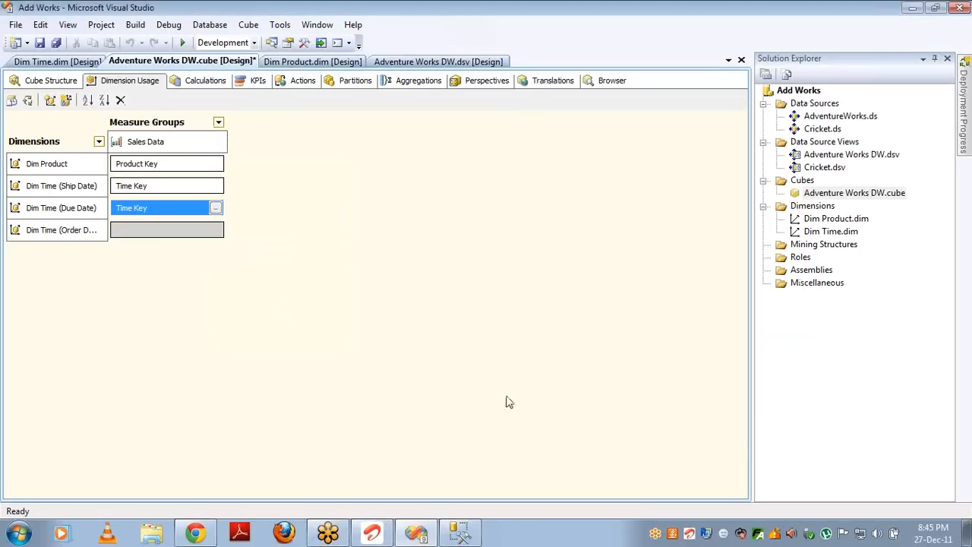
# Step: Make Order Date a Regular relationship with Time Key granularity, matched to the OrderDateKey column
pyautogui.click(217, 234)
pyautogui.click(217, 234)
pyautogui.scroll(-3, 217, 235)
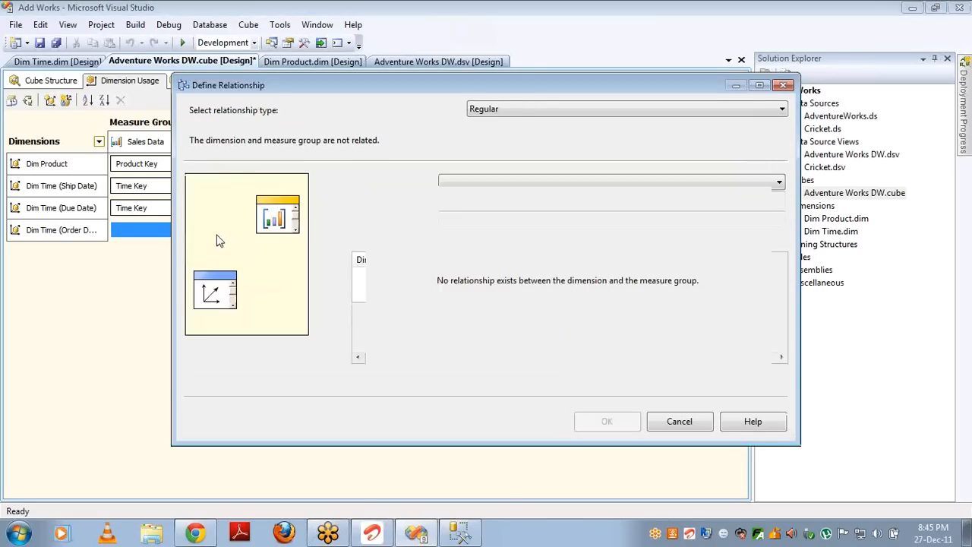
pyautogui.press('r')
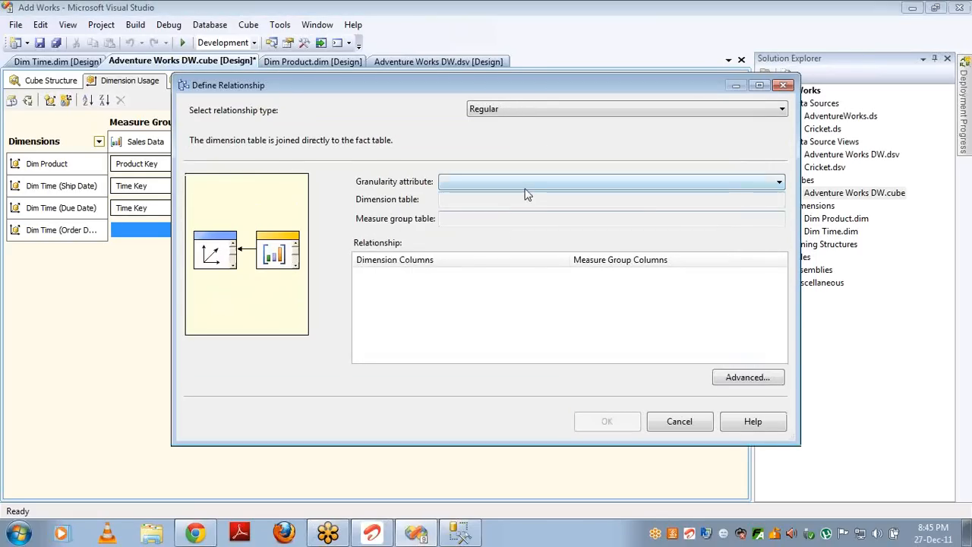
pyautogui.click(522, 186)
pyautogui.click(492, 199)
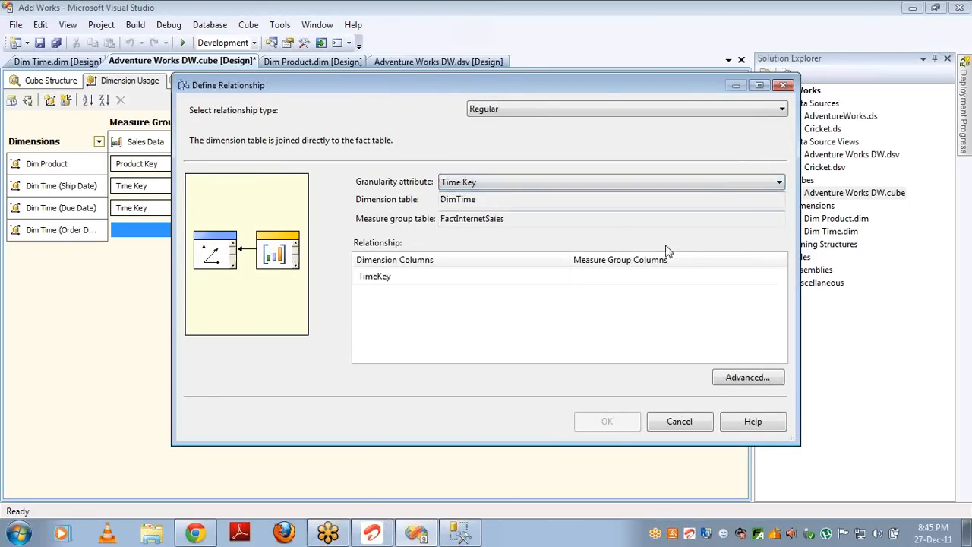
pyautogui.click(781, 279)
pyautogui.click(781, 279)
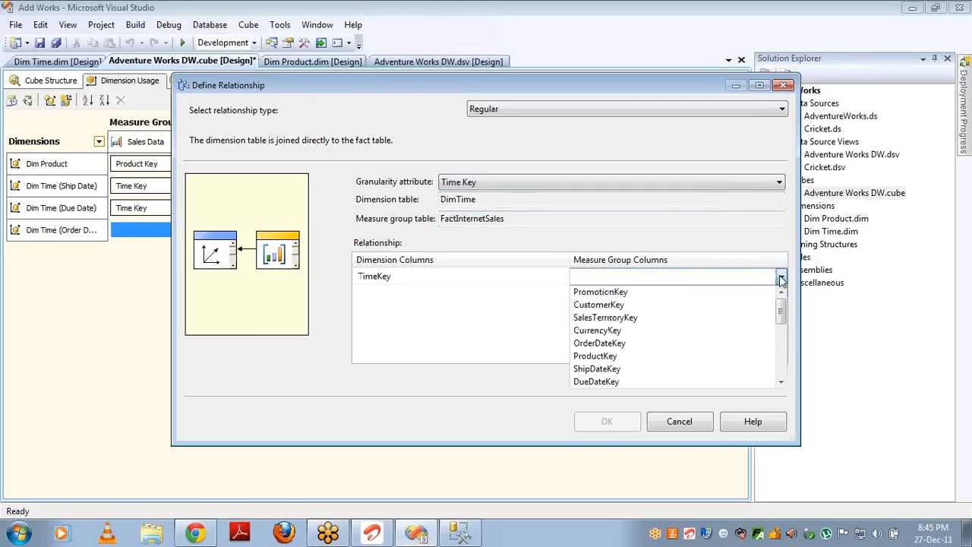
pyautogui.click(701, 346)
pyautogui.click(603, 422)
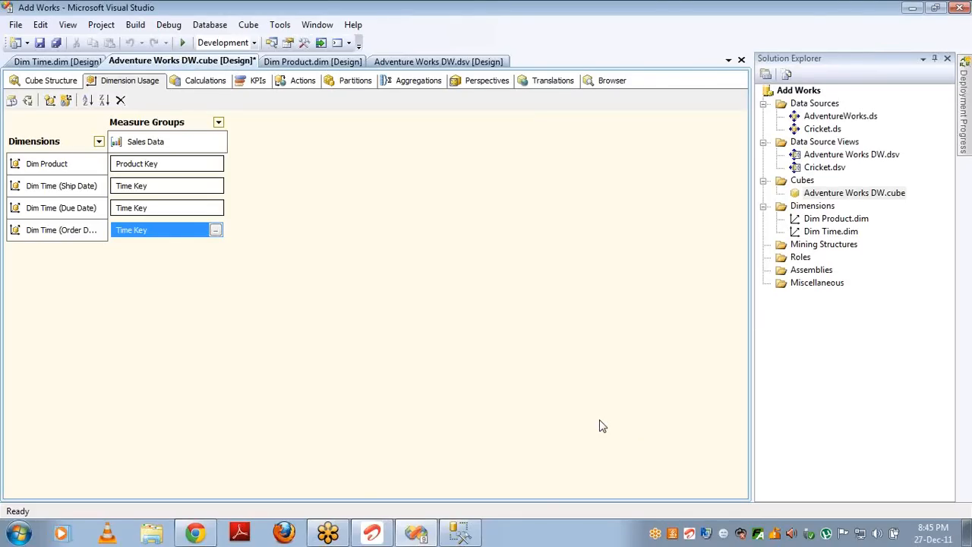
# Step: Build, deploy and fully process the Adventure Works DW cube
pyautogui.click(27, 101)
pyautogui.press('Return')
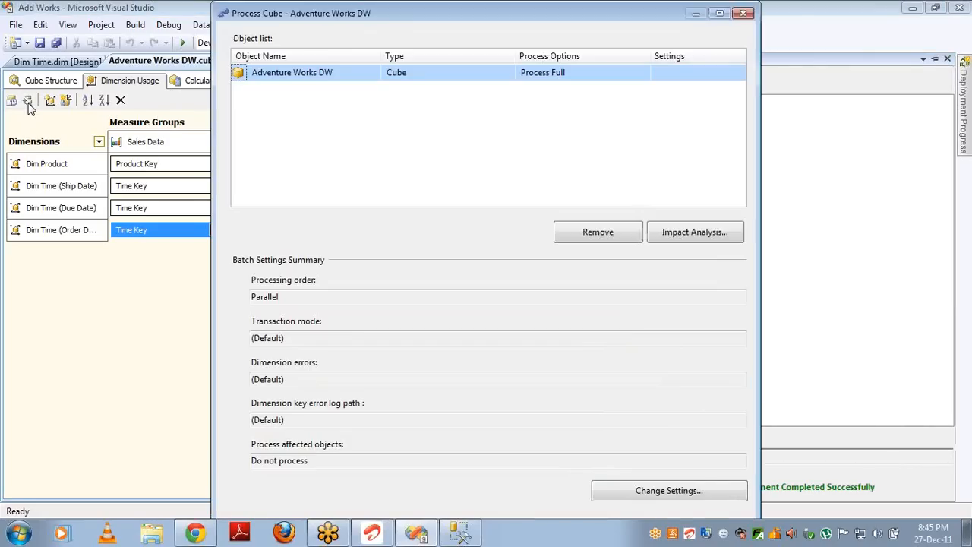
pyautogui.press('Return')
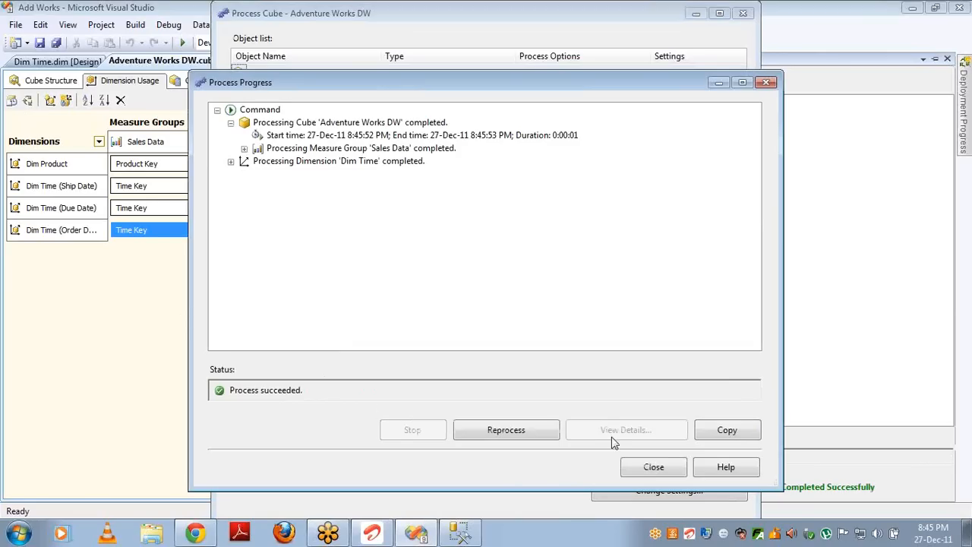
pyautogui.click(653, 468)
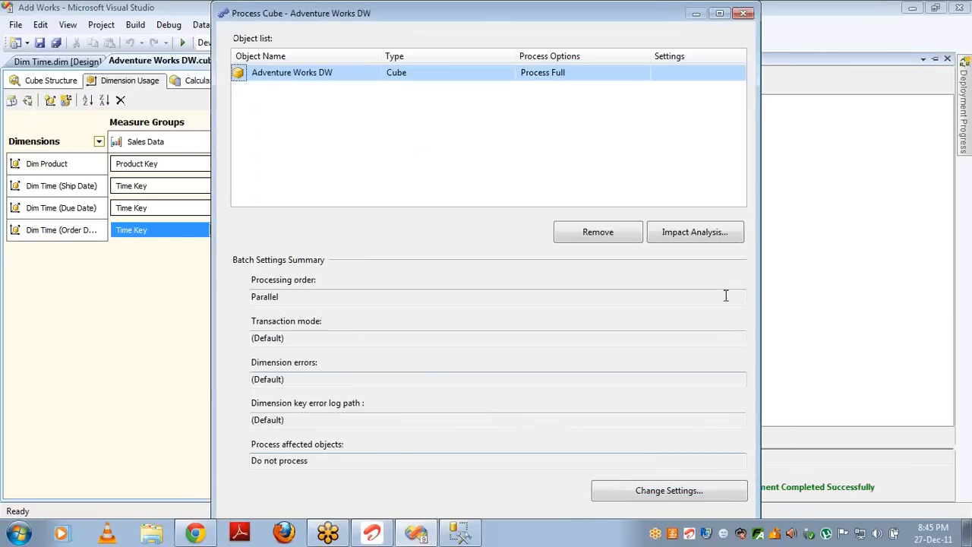
pyautogui.click(744, 13)
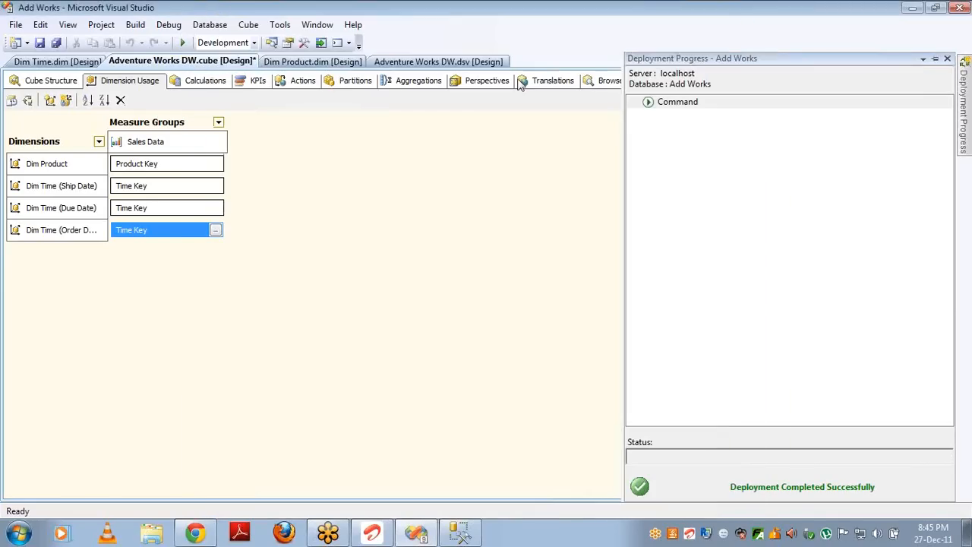
# Step: Reconnect the browser, drop product names and show Sales Amount by Due Date English Month Name
pyautogui.click(608, 80)
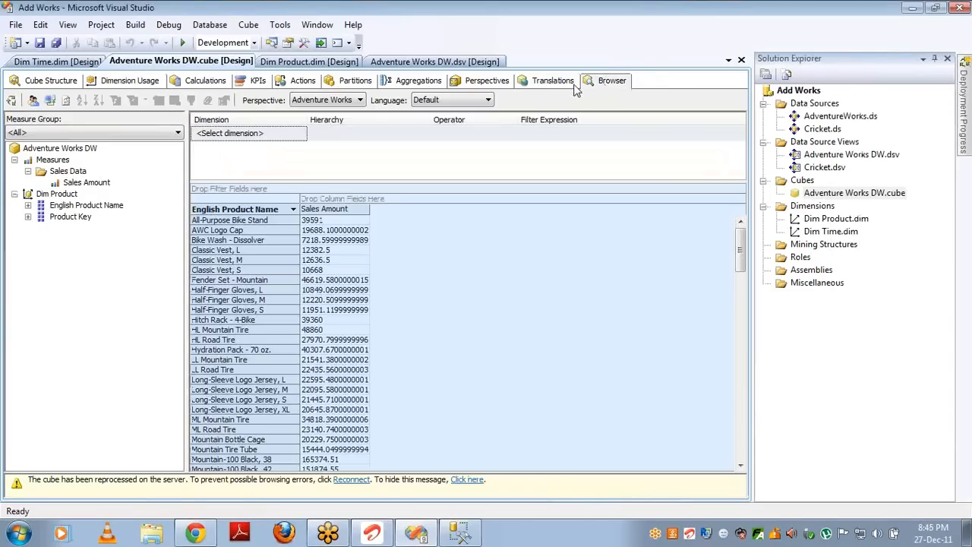
pyautogui.click(49, 99)
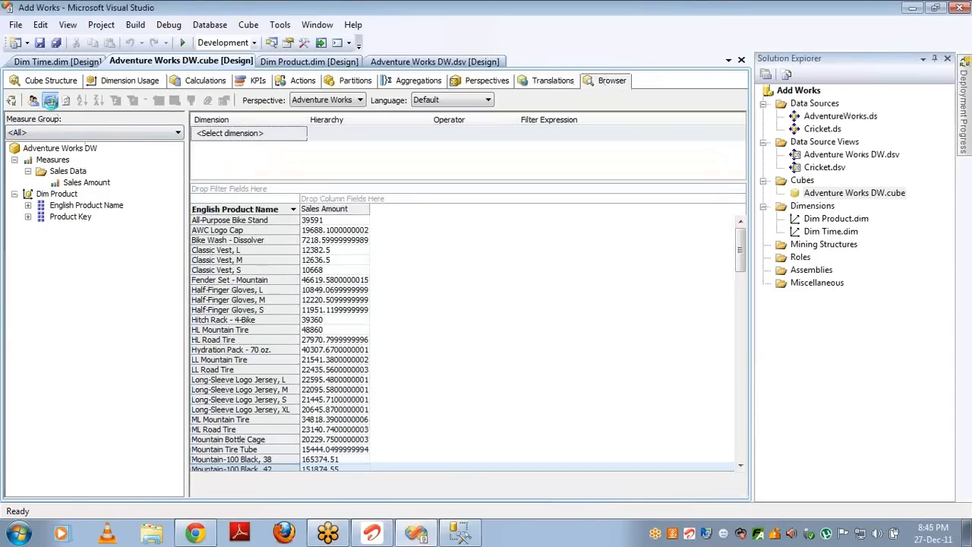
pyautogui.moveTo(242, 218); pyautogui.dragTo(114, 251)
pyautogui.click(15, 227)
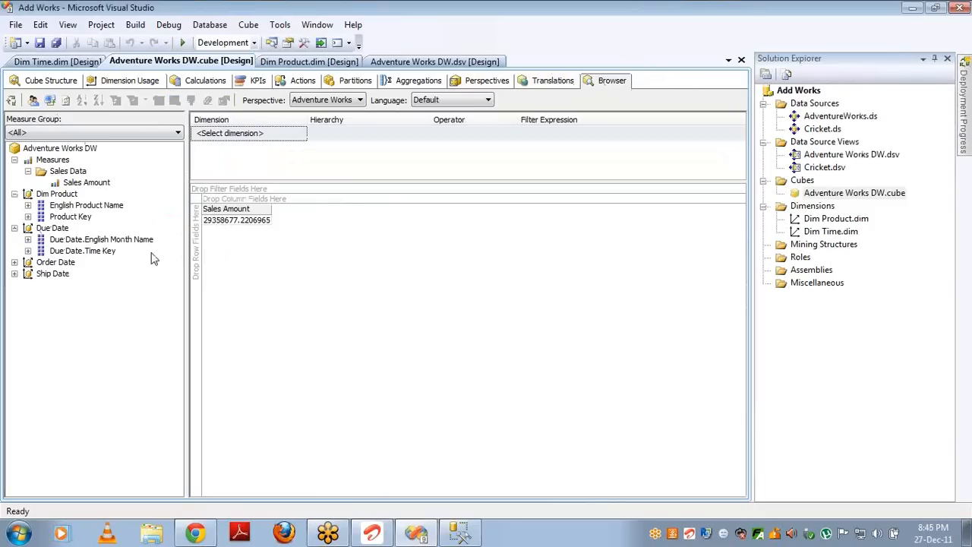
pyautogui.click(108, 240)
pyautogui.moveTo(108, 248); pyautogui.dragTo(196, 241)
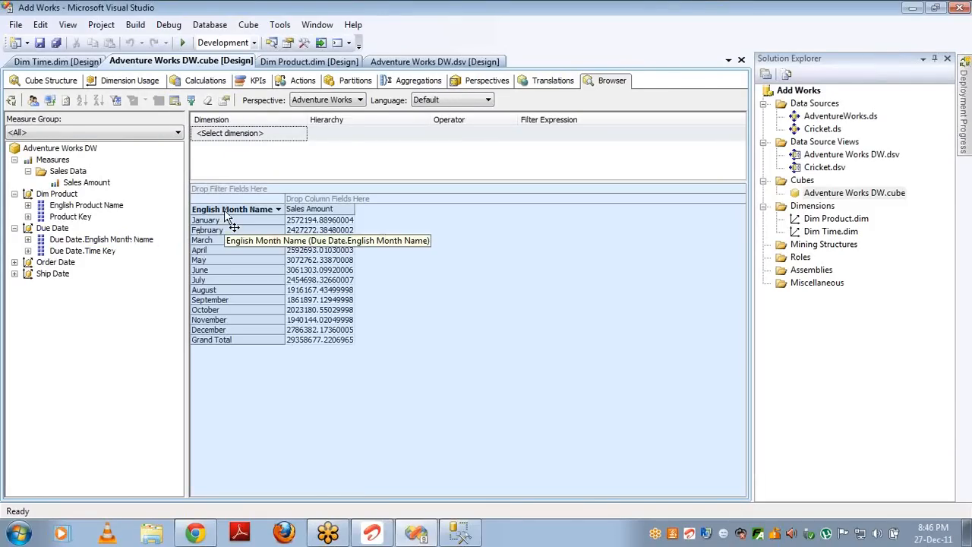
# Step: Replace the due months with Order Date English Month Name in the pivot rows
pyautogui.moveTo(224, 210); pyautogui.dragTo(113, 227)
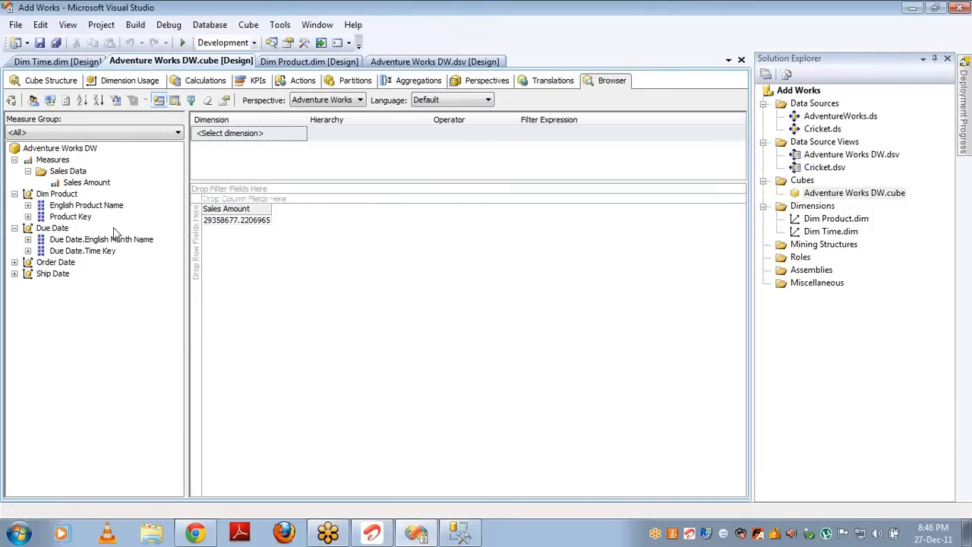
pyautogui.click(14, 262)
pyautogui.click(66, 275)
pyautogui.moveTo(67, 278); pyautogui.dragTo(193, 272)
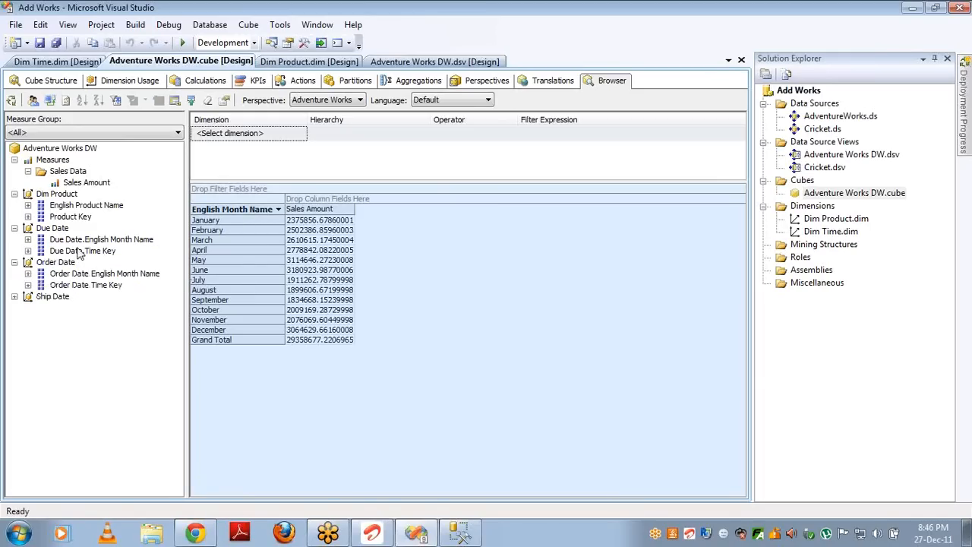
# Step: Add due months as columns, inspect them, then clear the month fields to leave only the total
pyautogui.moveTo(84, 240); pyautogui.dragTo(315, 197)
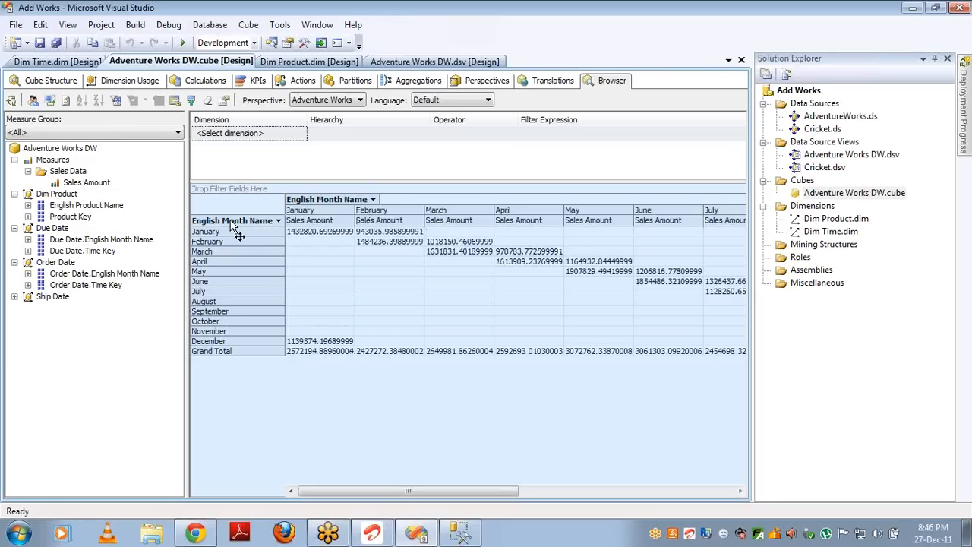
pyautogui.click(231, 221)
pyautogui.click(323, 214)
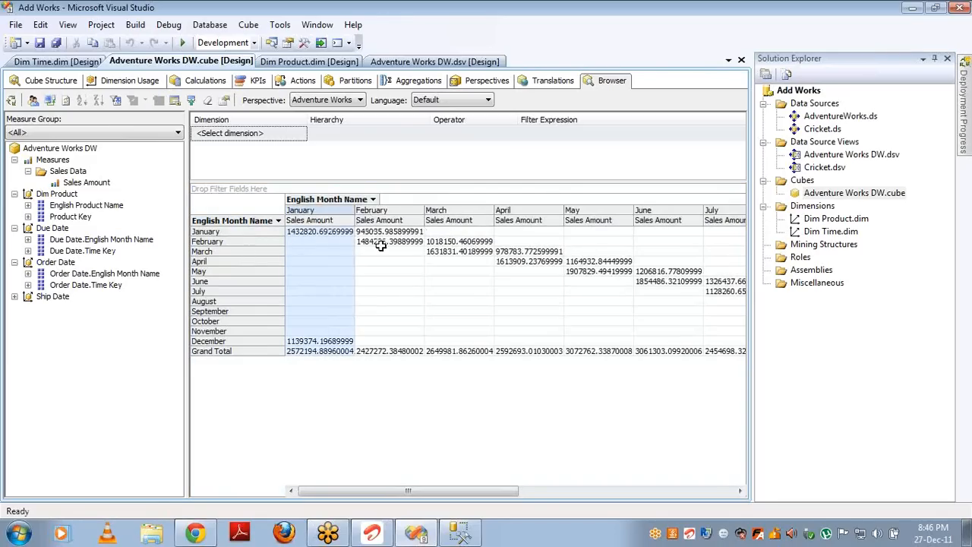
pyautogui.click(313, 199)
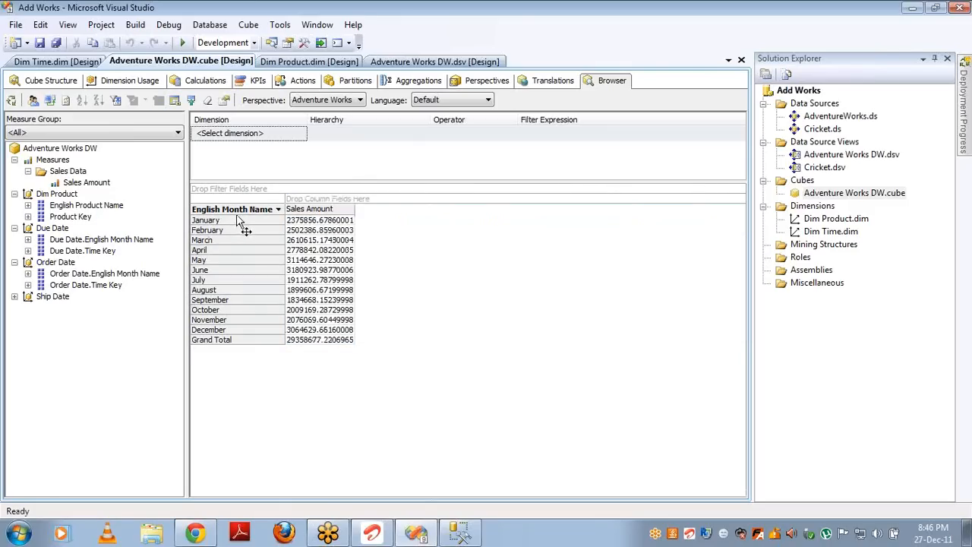
pyautogui.moveTo(244, 221); pyautogui.dragTo(148, 220)
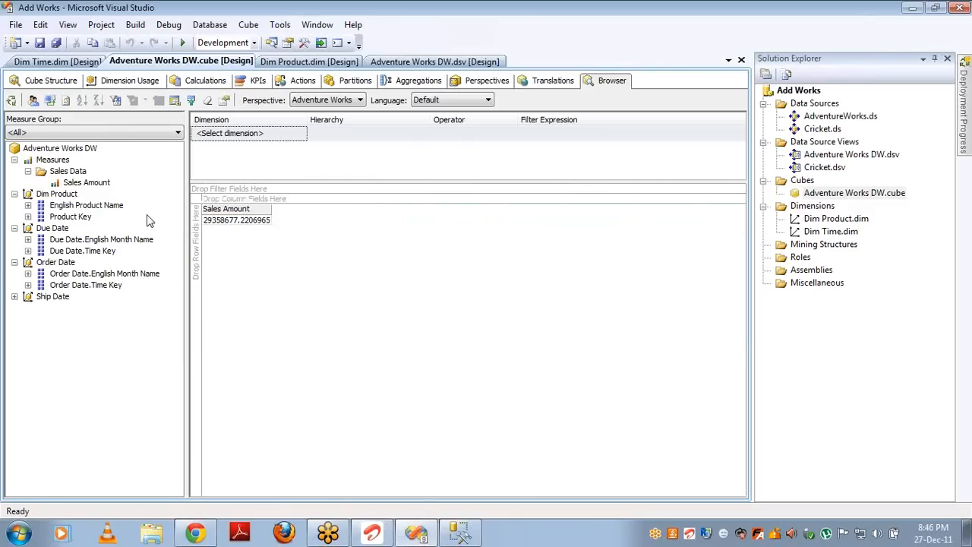
# Step: Set the Dim Product to Sales Data relationship to No Relationship in Dimension Usage
pyautogui.click(128, 80)
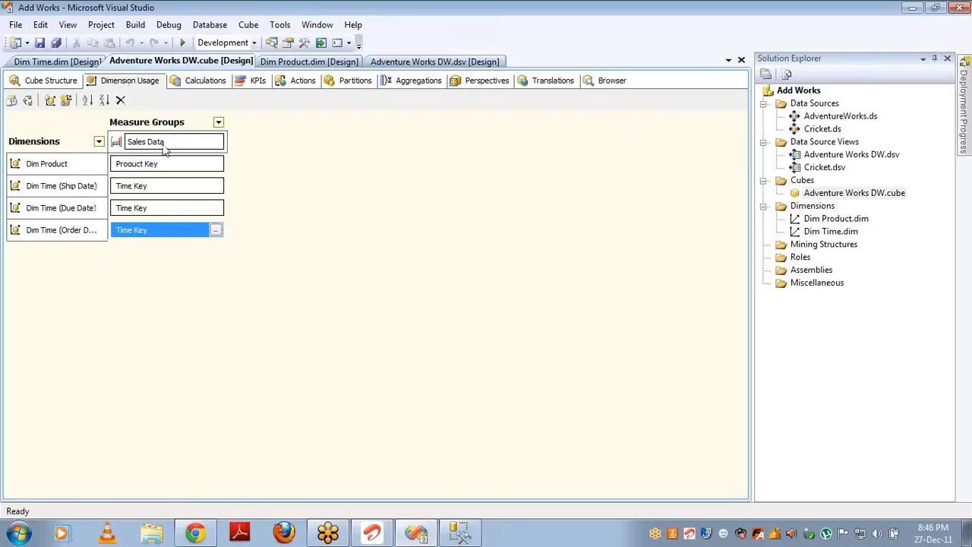
pyautogui.doubleClick(218, 167)
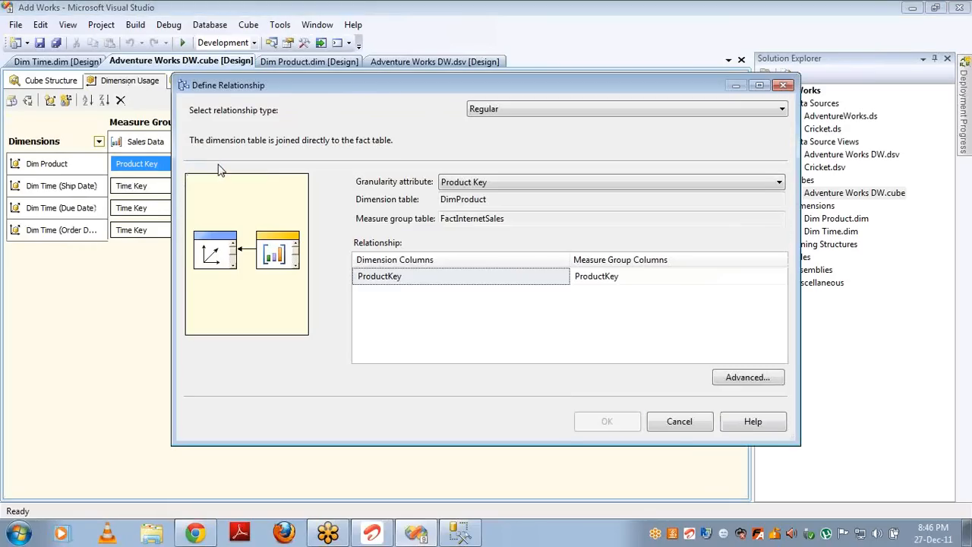
pyautogui.press('Up')
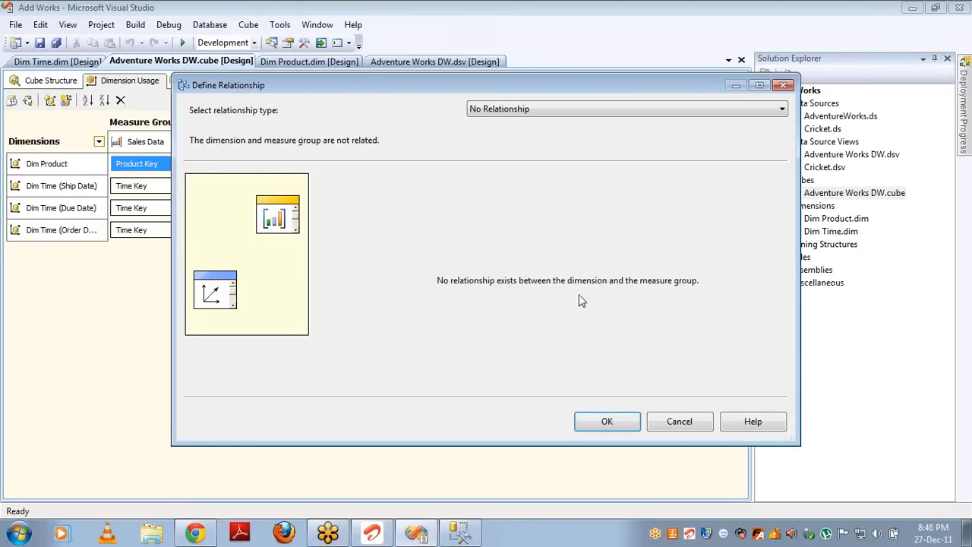
pyautogui.click(613, 422)
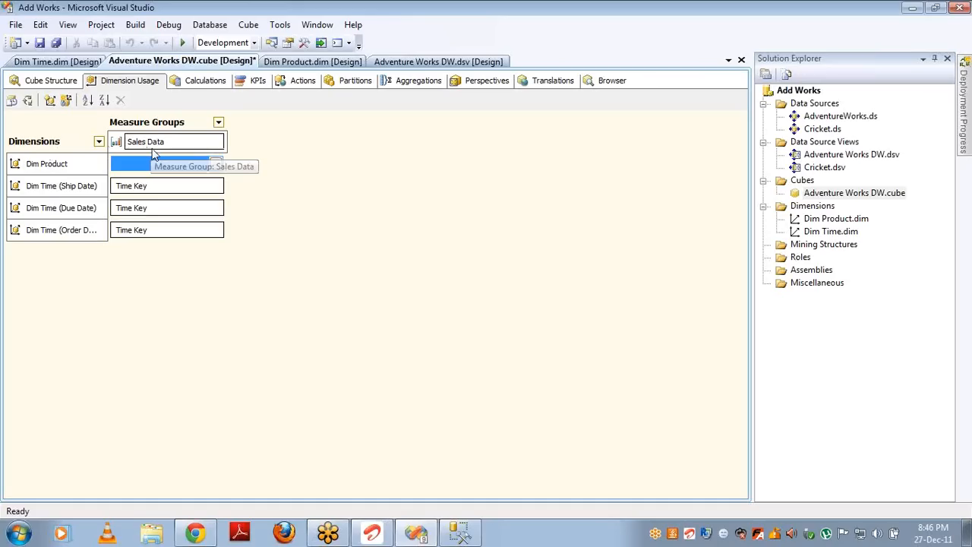
# Step: Redeploy and fully reprocess the cube, then reconnect the browser to the updated cube
pyautogui.click(29, 101)
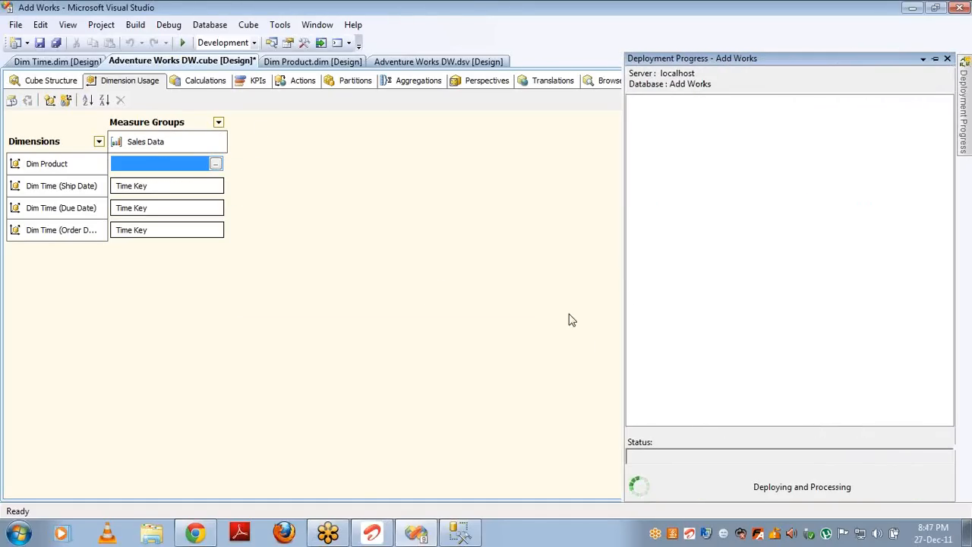
pyautogui.press('Return')
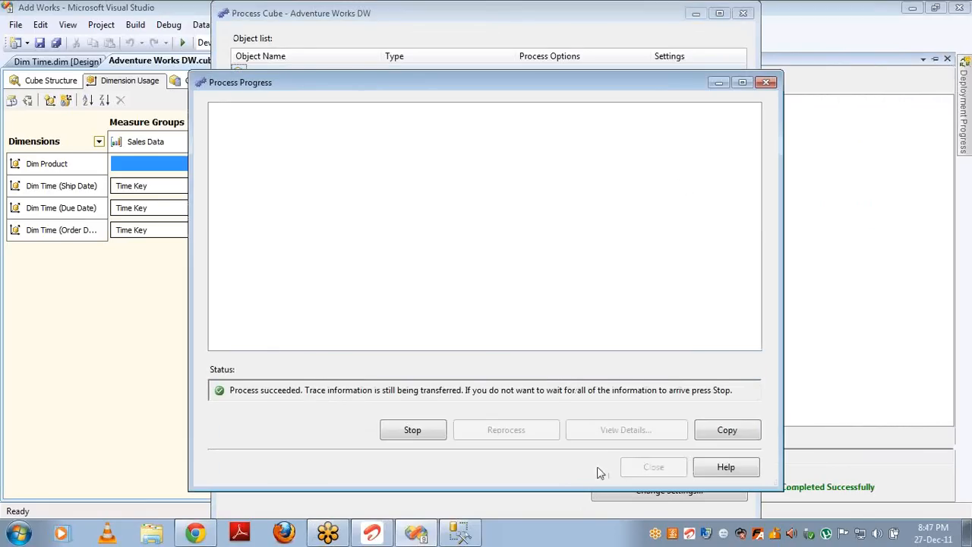
pyautogui.click(652, 467)
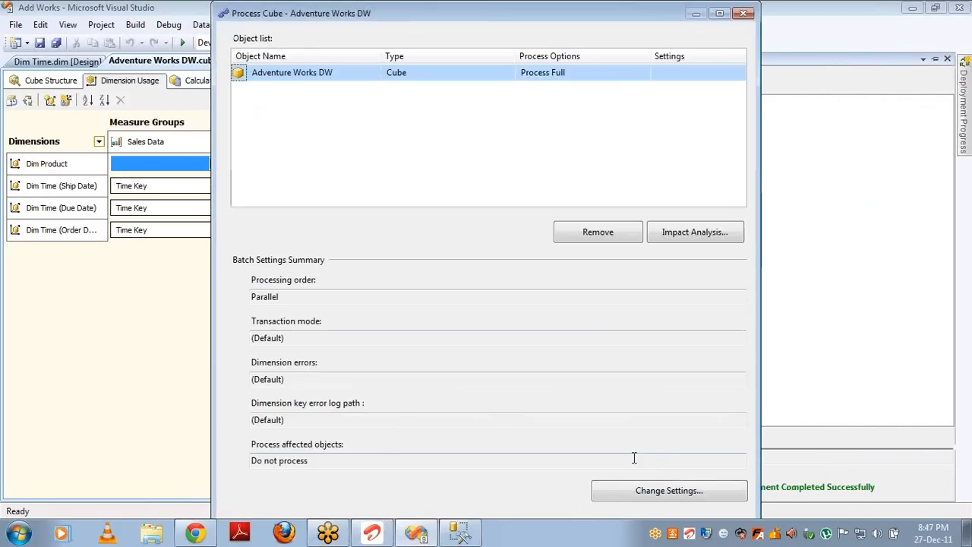
pyautogui.click(743, 15)
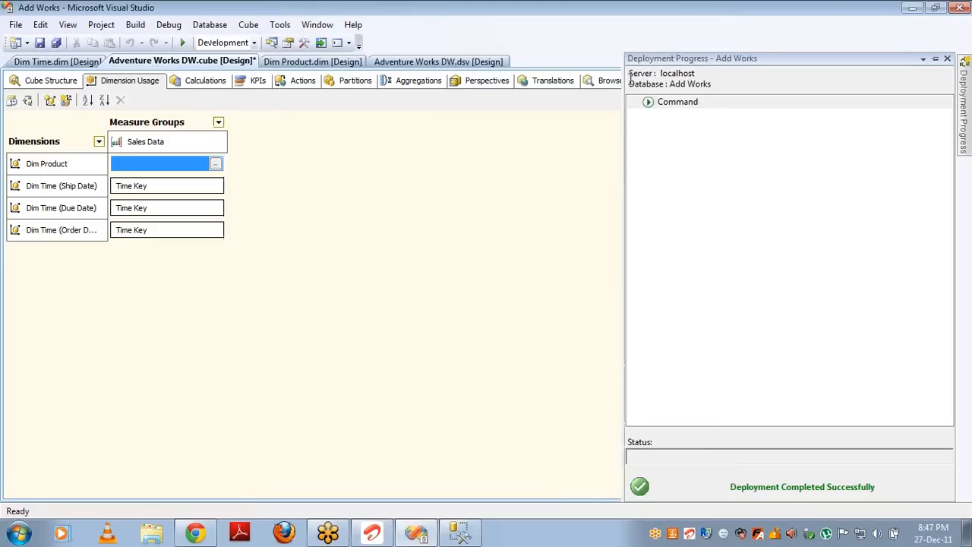
pyautogui.click(610, 82)
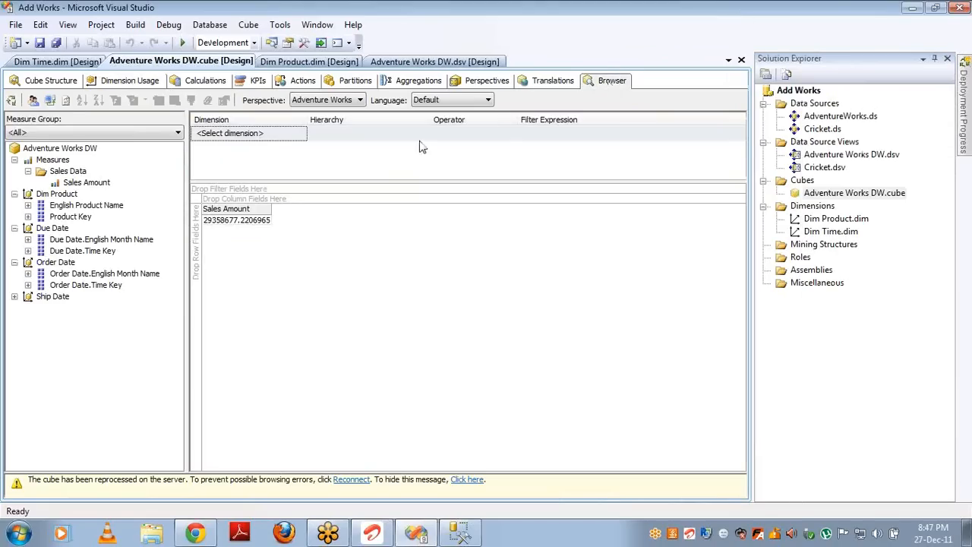
pyautogui.click(49, 100)
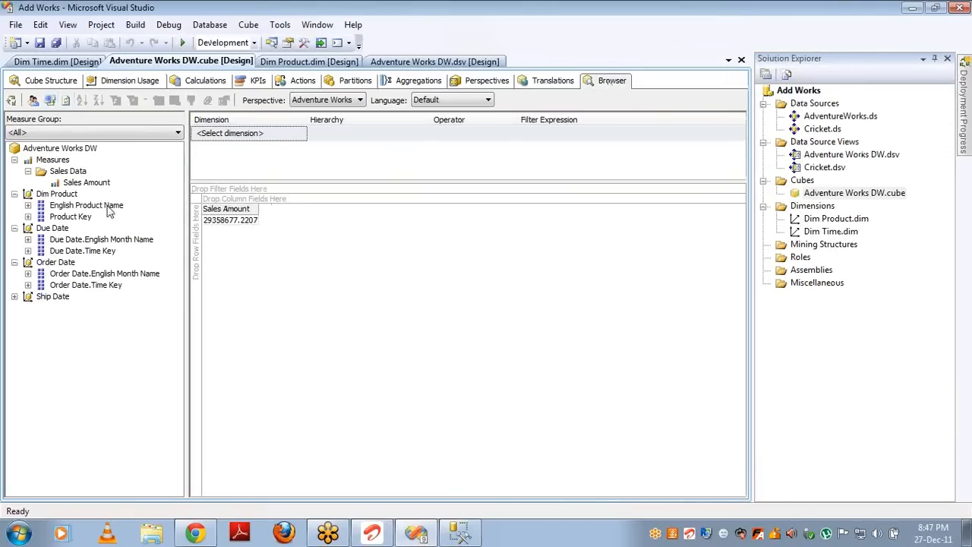
# Step: Break Sales Amount down by English Product Name, then return to Dimension Usage
pyautogui.moveTo(66, 211); pyautogui.dragTo(193, 248)
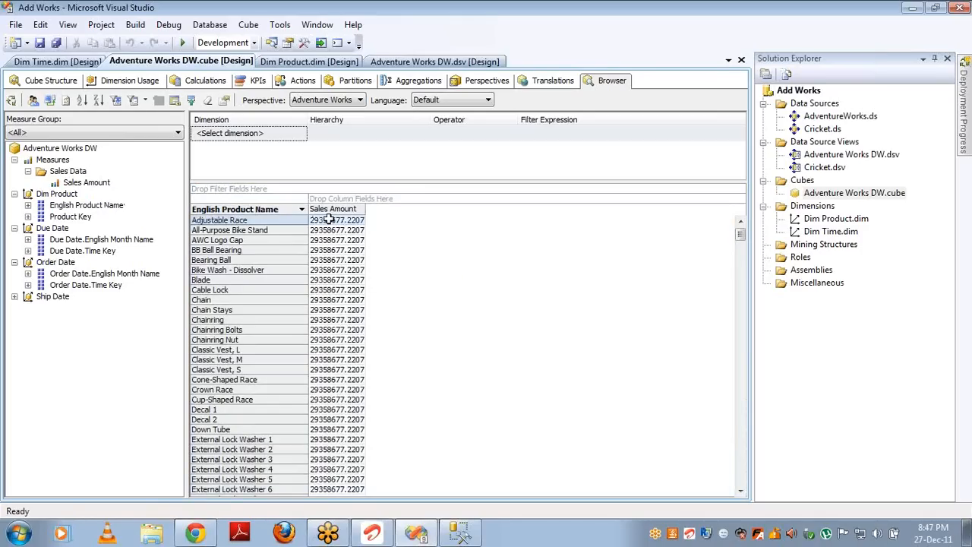
pyautogui.moveTo(329, 219)
pyautogui.click(129, 80)
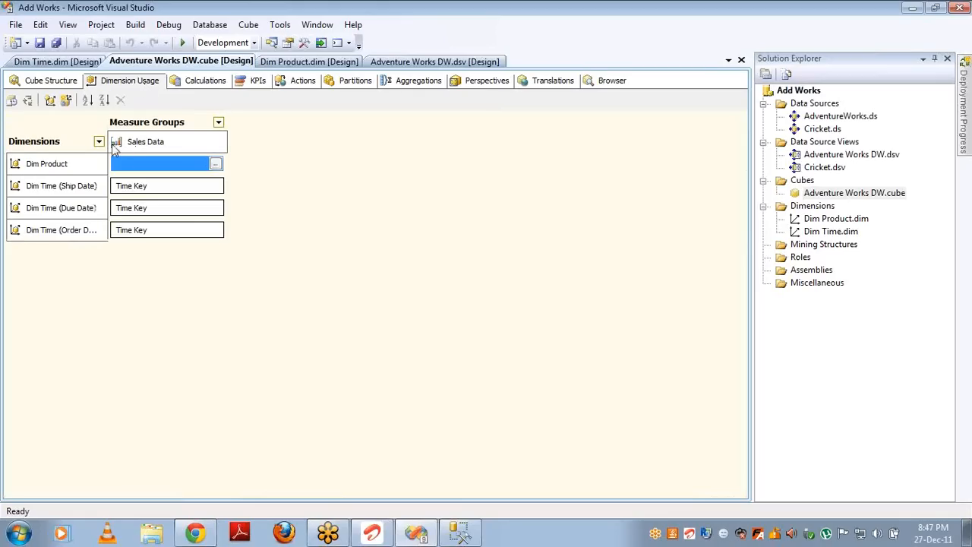
pyautogui.click(615, 82)
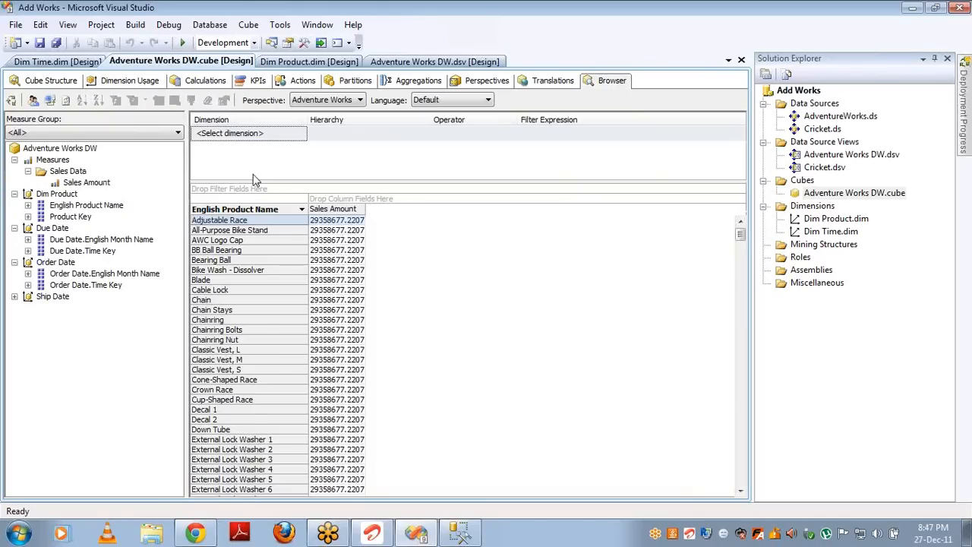
pyautogui.doubleClick(827, 219)
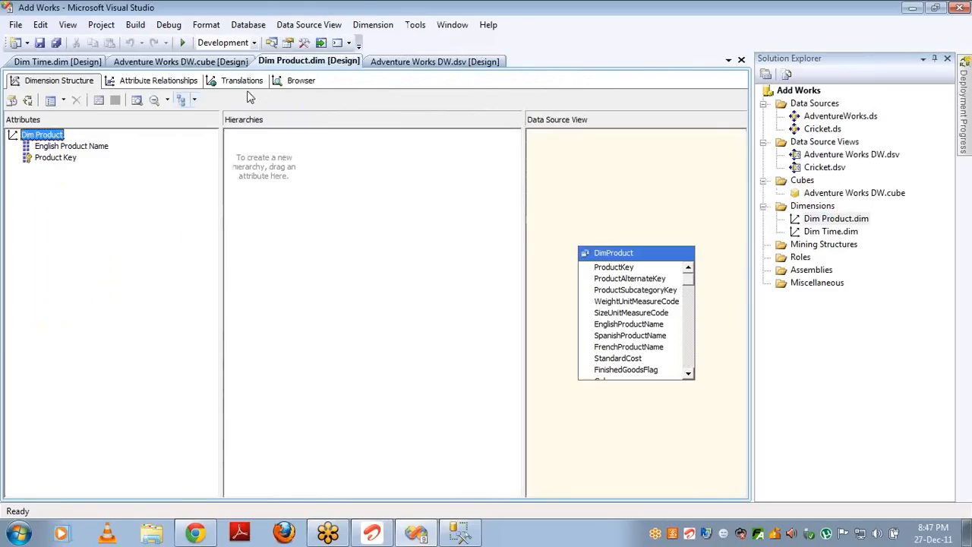
pyautogui.click(301, 81)
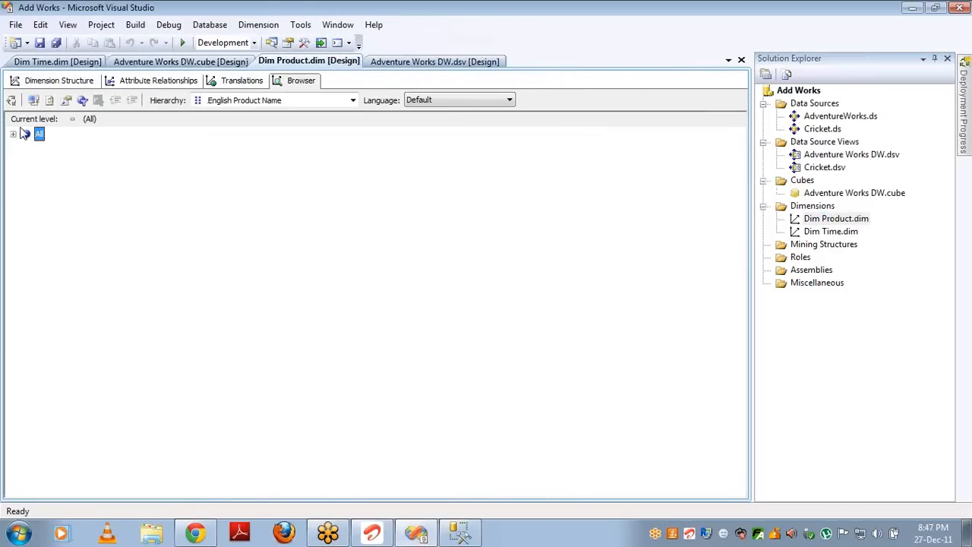
pyautogui.click(14, 135)
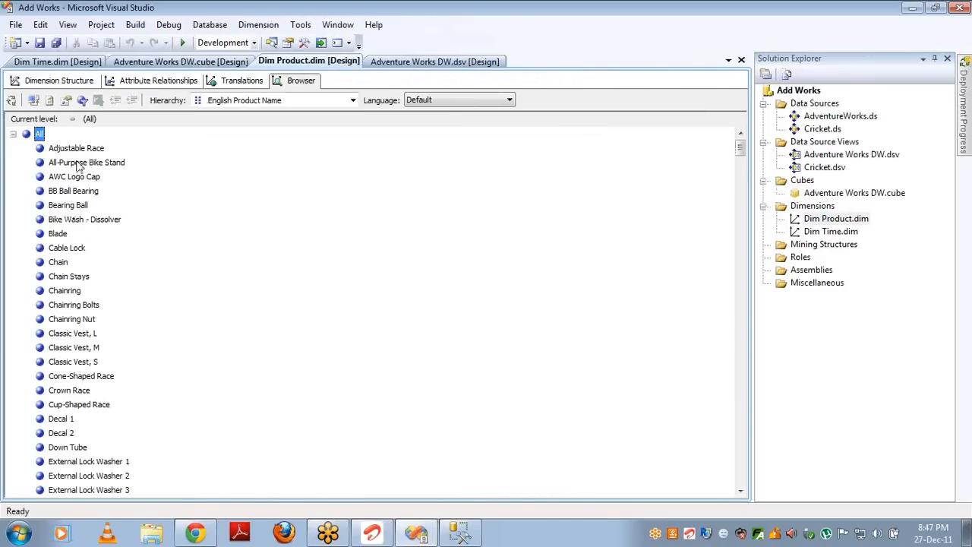
pyautogui.click(203, 62)
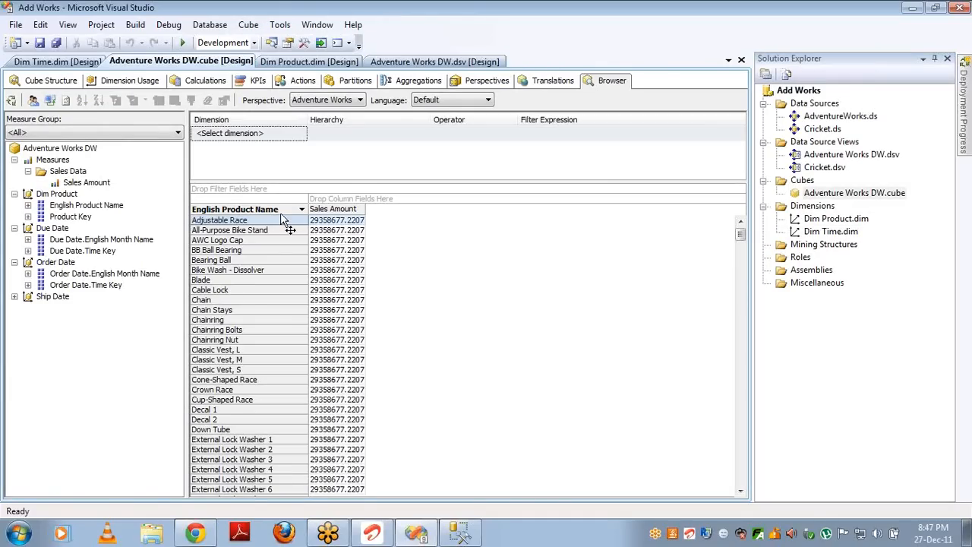
pyautogui.moveTo(281, 216); pyautogui.dragTo(122, 220)
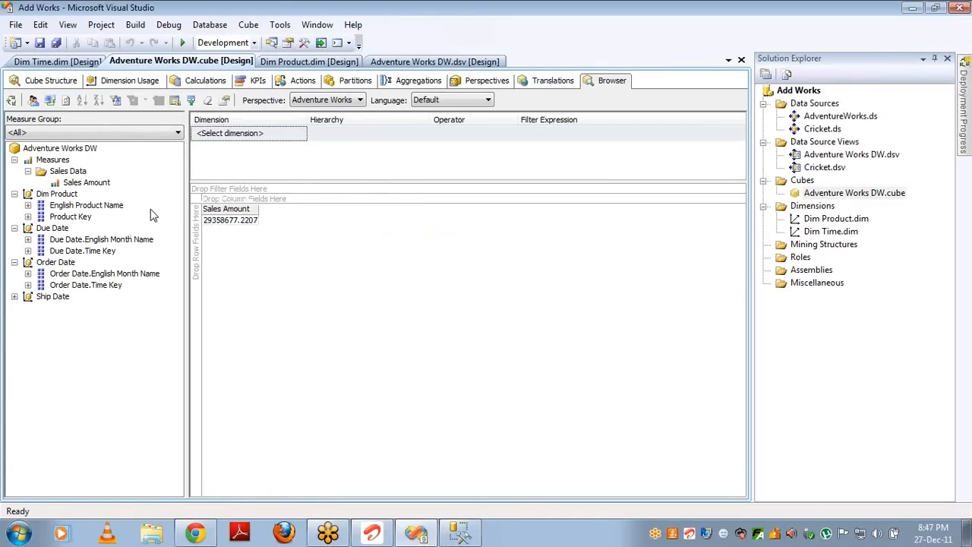
pyautogui.moveTo(115, 214); pyautogui.dragTo(223, 256)
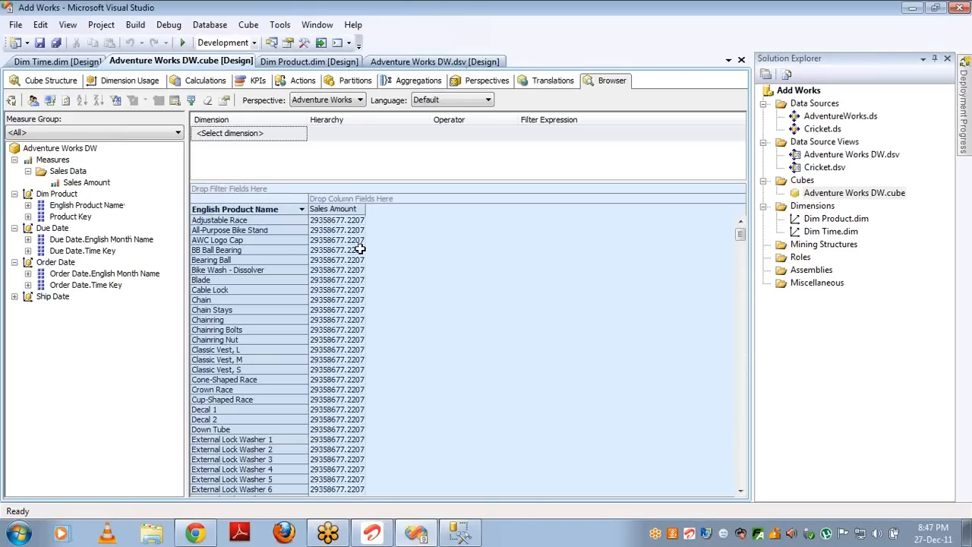
pyautogui.moveTo(360, 249)
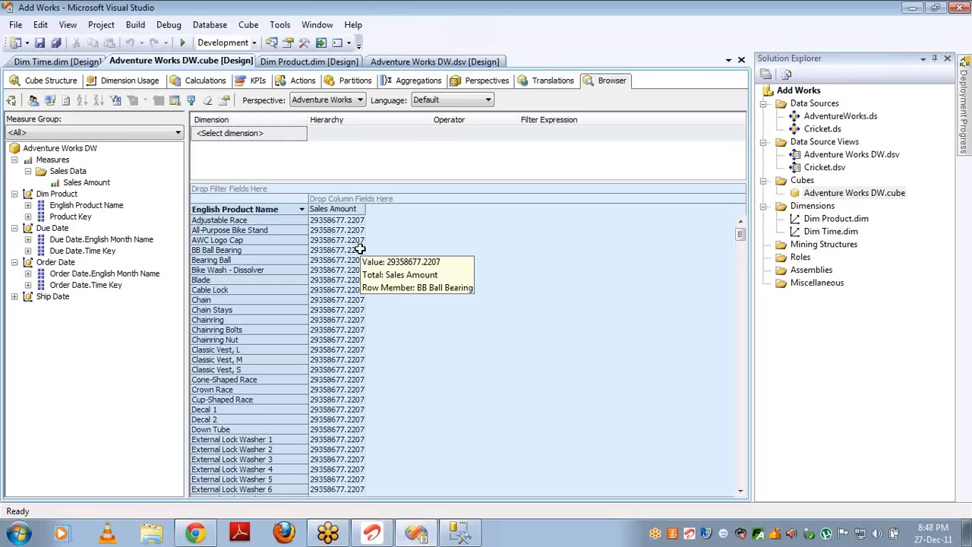
pyautogui.click(269, 213)
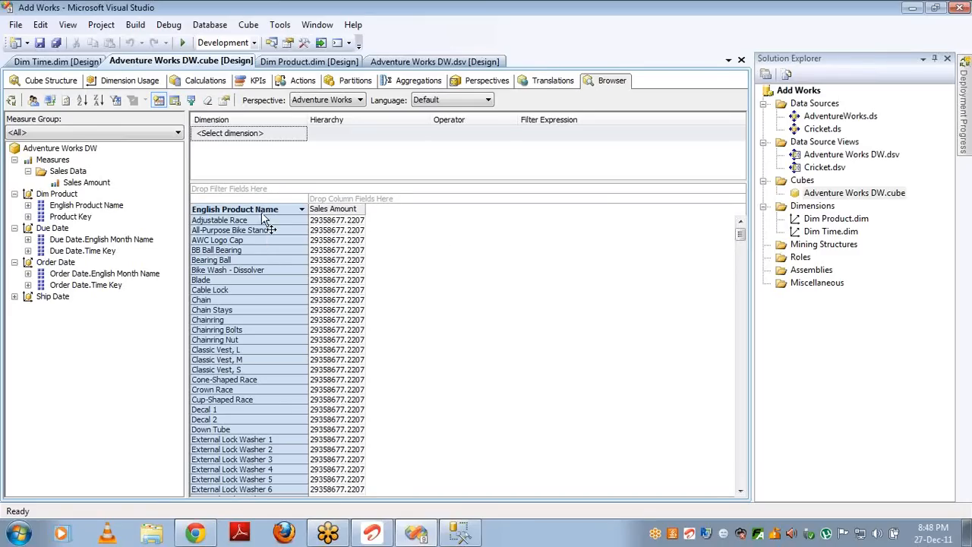
pyautogui.click(253, 233)
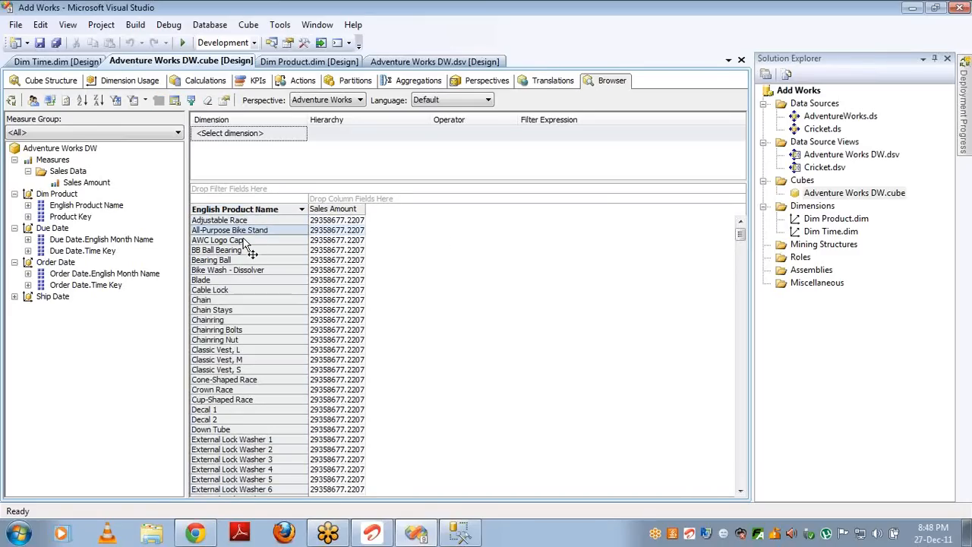
pyautogui.click(245, 240)
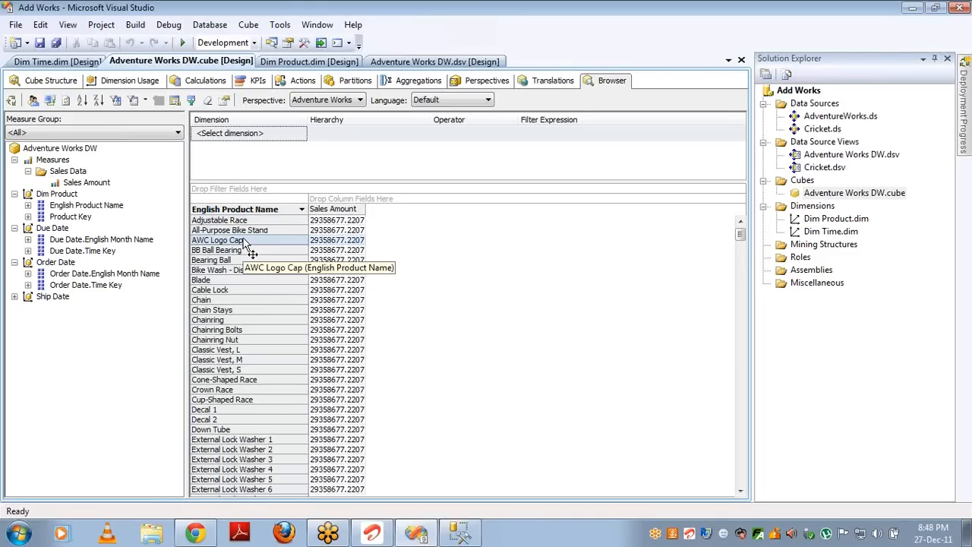
pyautogui.click(337, 221)
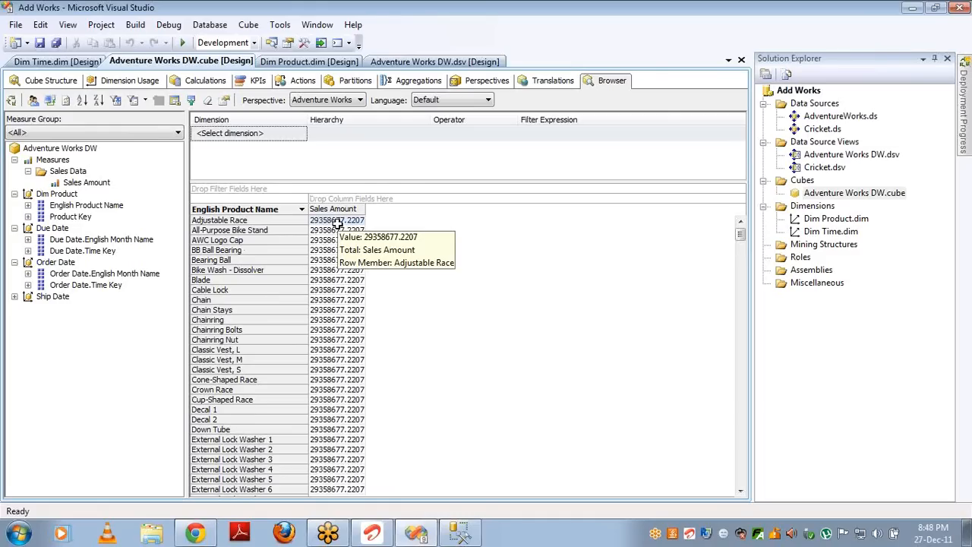
pyautogui.click(129, 80)
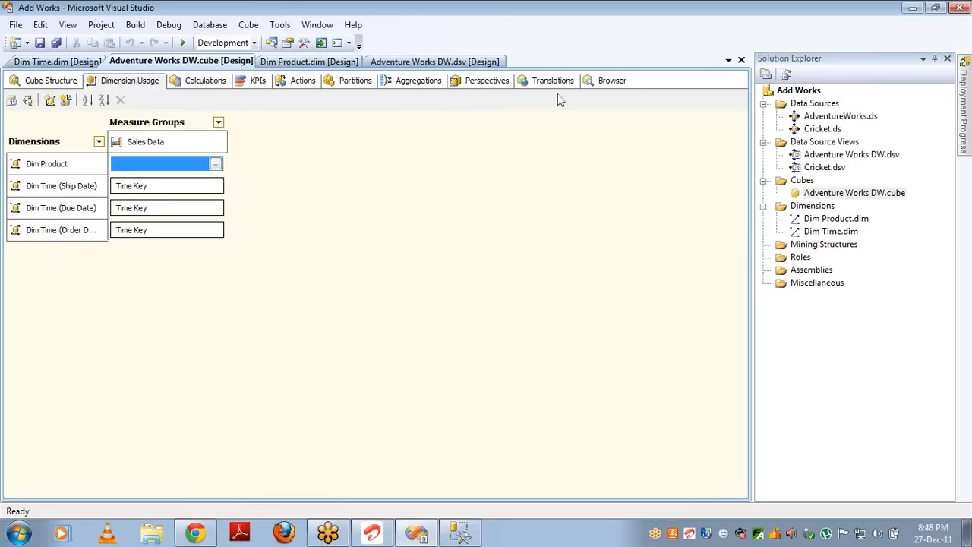
# Step: Review the Browser and Dimension Usage tabs, then select Ship Date in Cube Structure
pyautogui.click(606, 84)
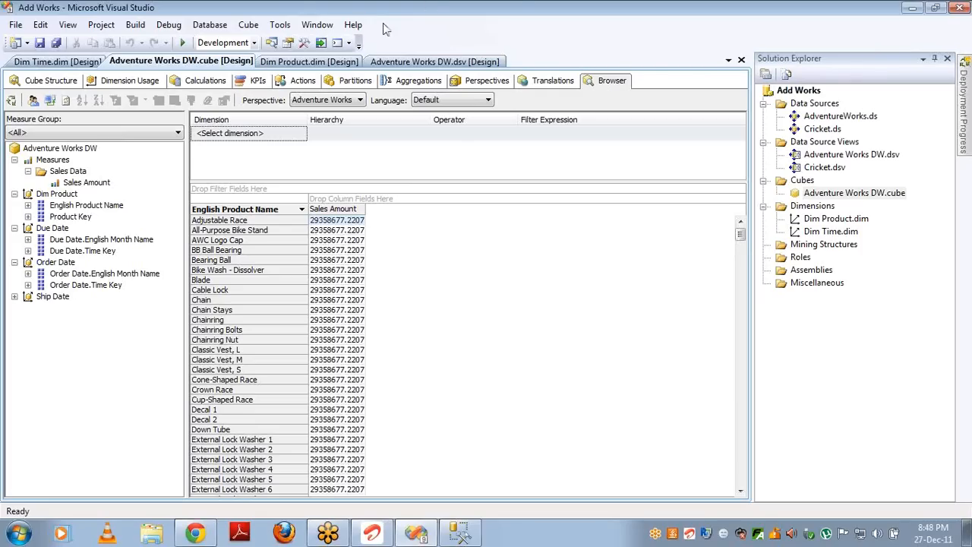
pyautogui.click(129, 81)
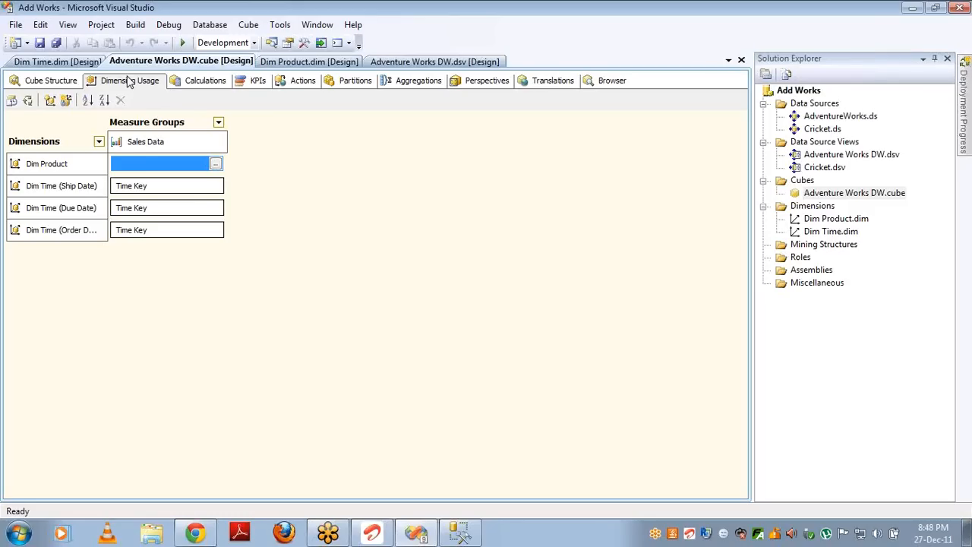
pyautogui.click(51, 81)
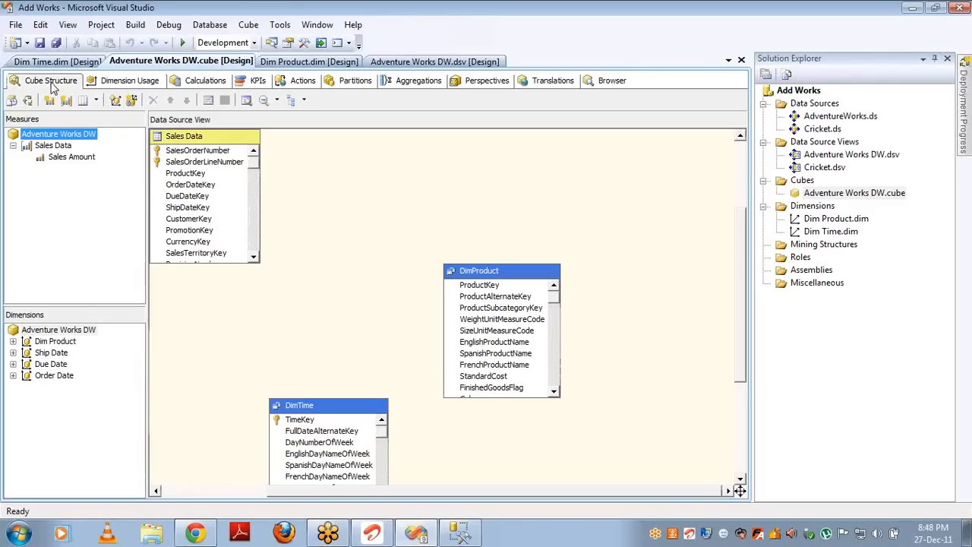
pyautogui.click(53, 354)
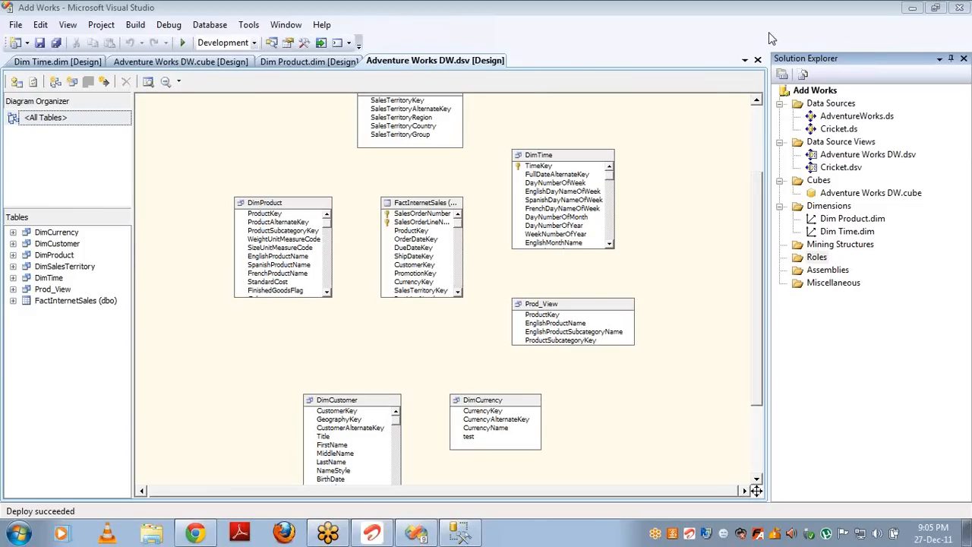
# Step: Set AttributeHierarchyVisible to False on Dim Product's Product Key attribute
pyautogui.doubleClick(831, 217)
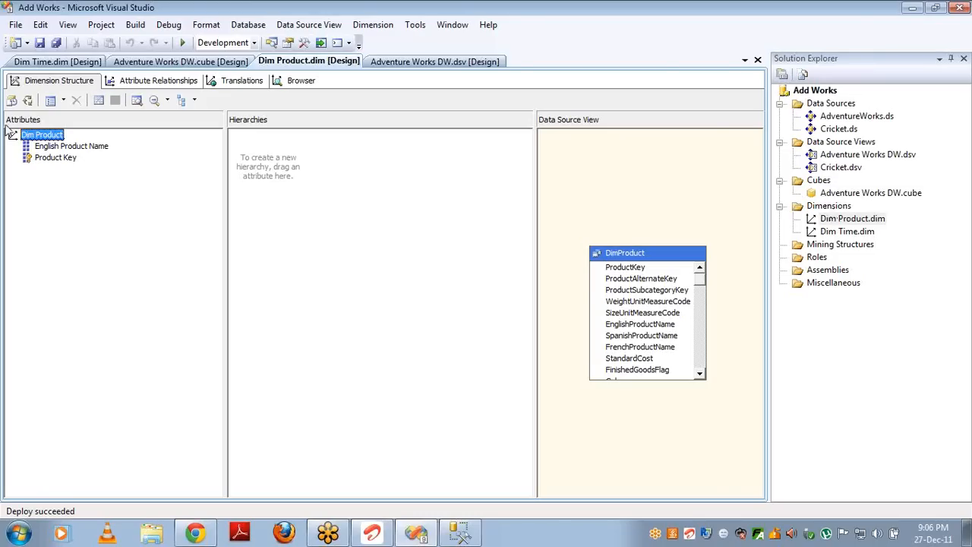
pyautogui.click(53, 158)
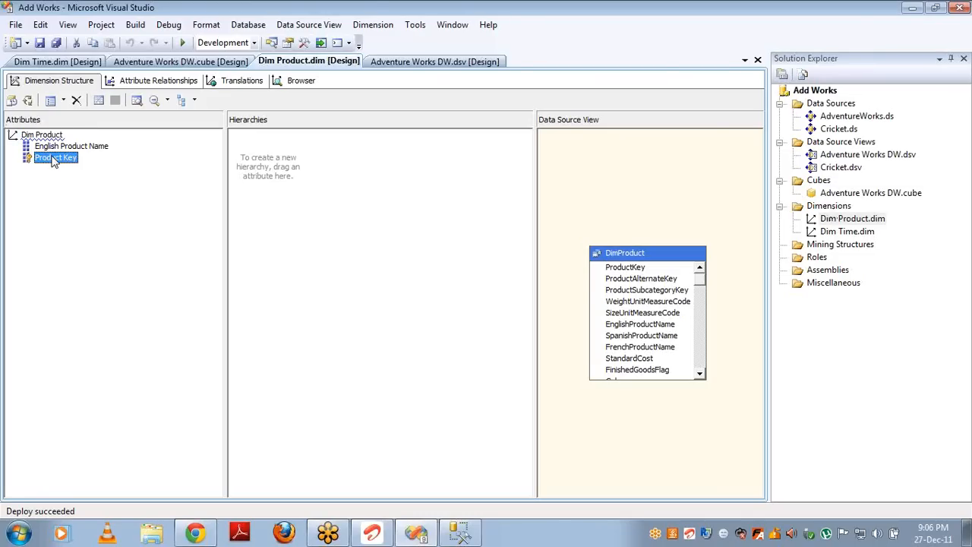
pyautogui.press('F4')
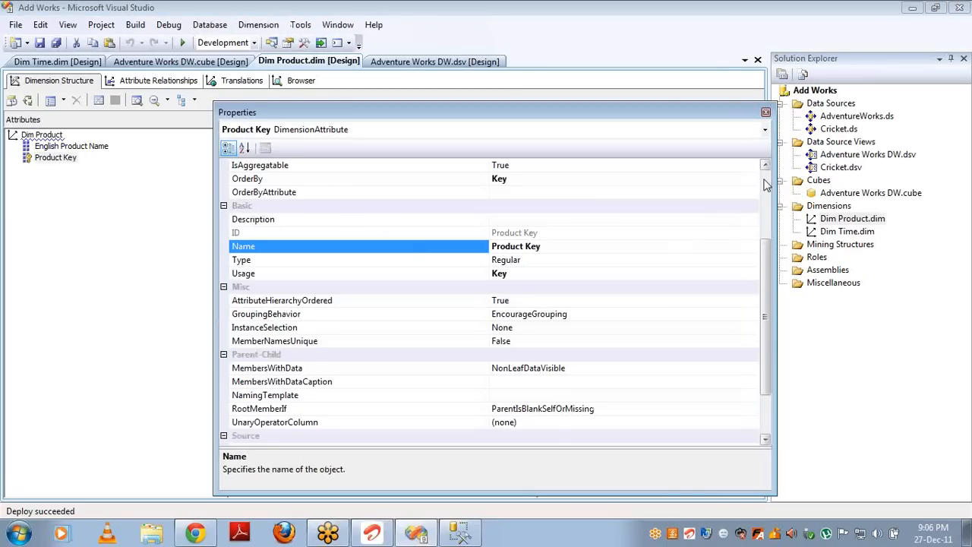
pyautogui.click(767, 195)
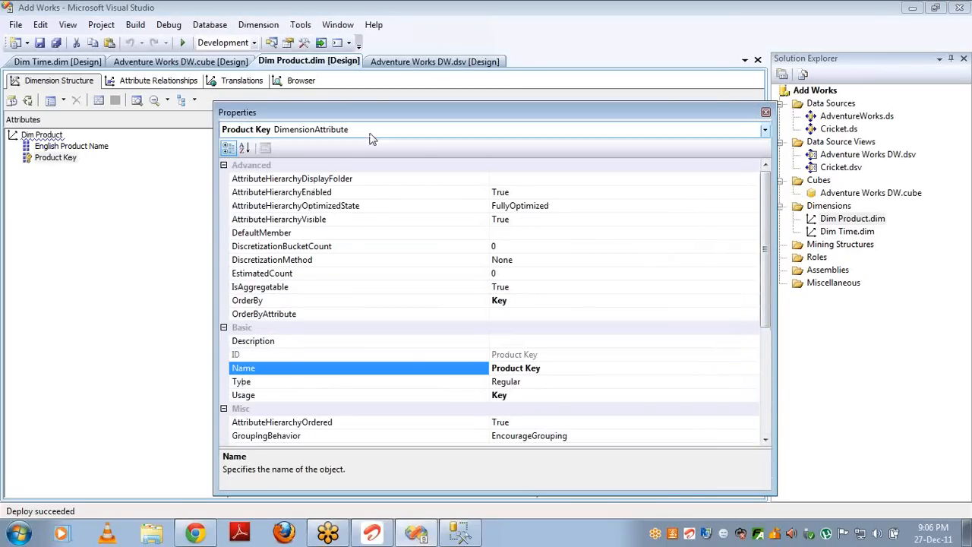
pyautogui.click(525, 221)
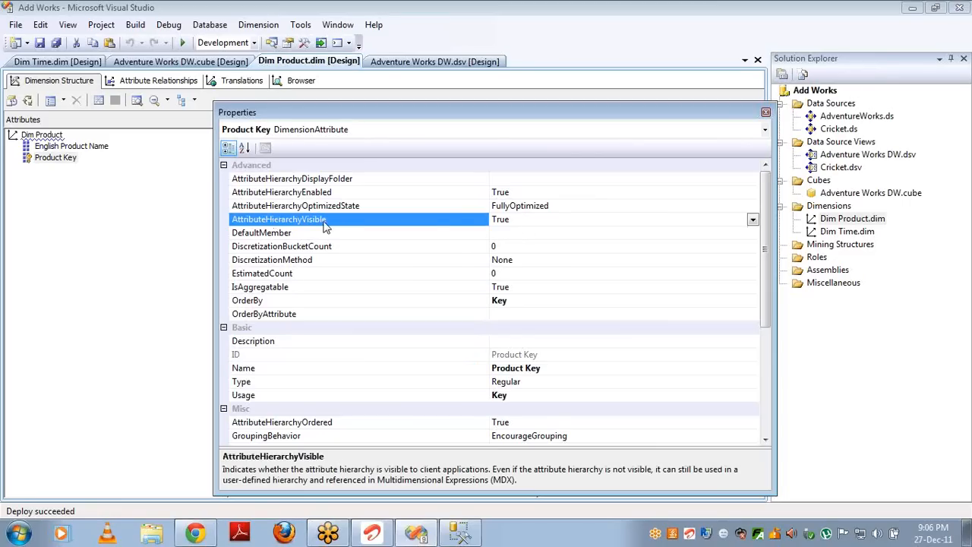
pyautogui.doubleClick(523, 219)
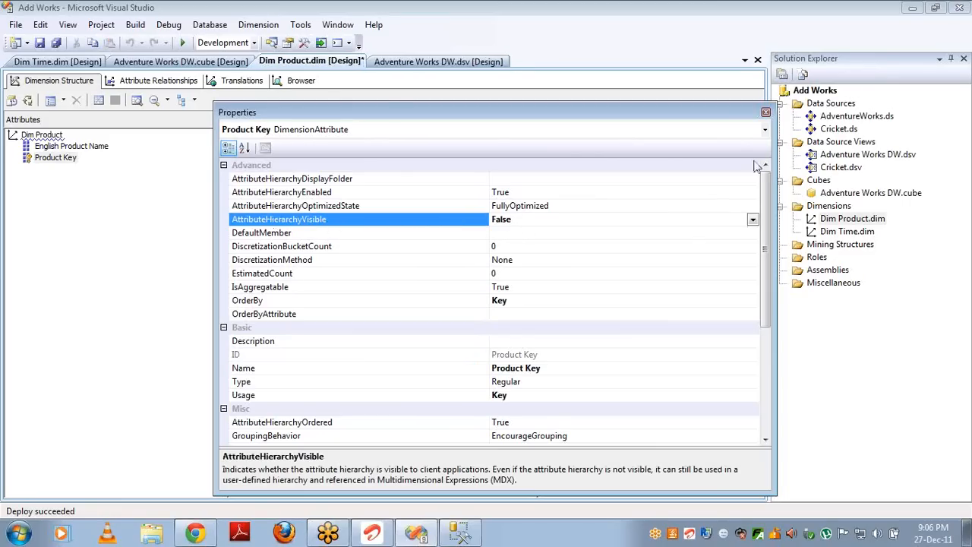
pyautogui.click(221, 61)
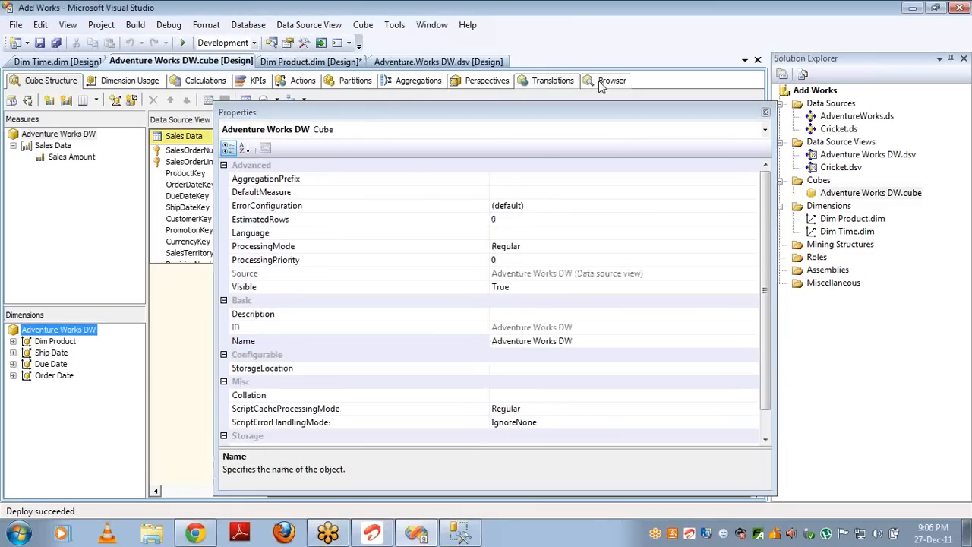
# Step: Rebuild, deploy and fully reprocess the cube, then reconnect the browser to refresh its metadata
pyautogui.click(612, 81)
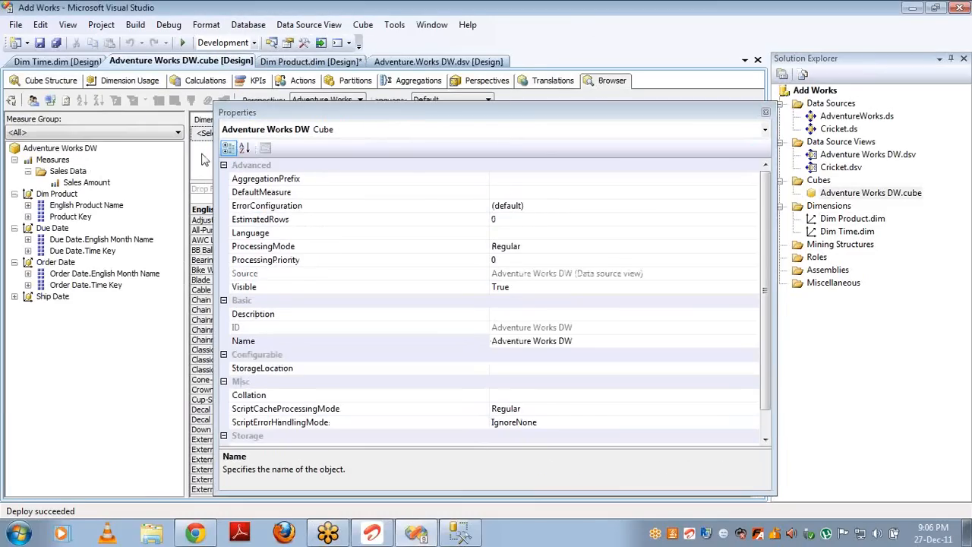
pyautogui.click(70, 218)
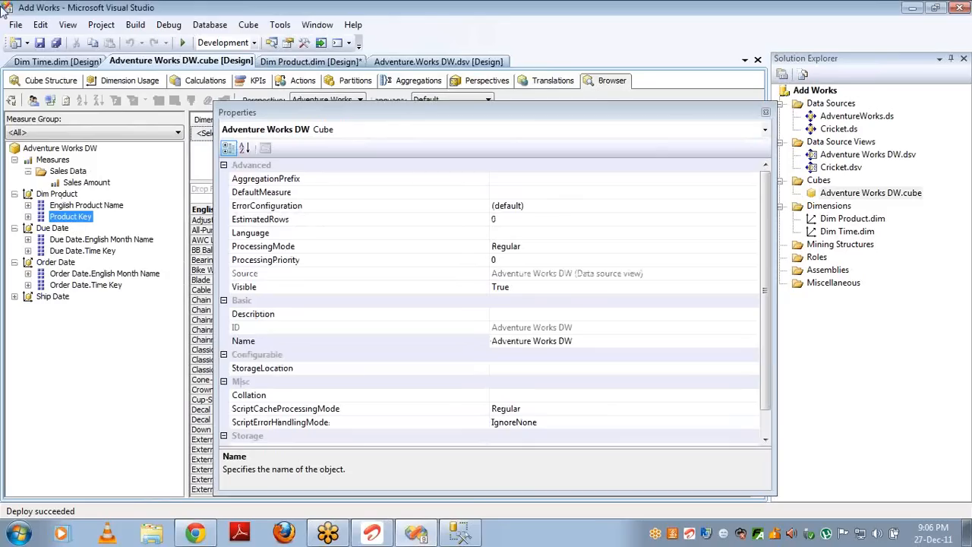
pyautogui.click(11, 102)
pyautogui.press('Return')
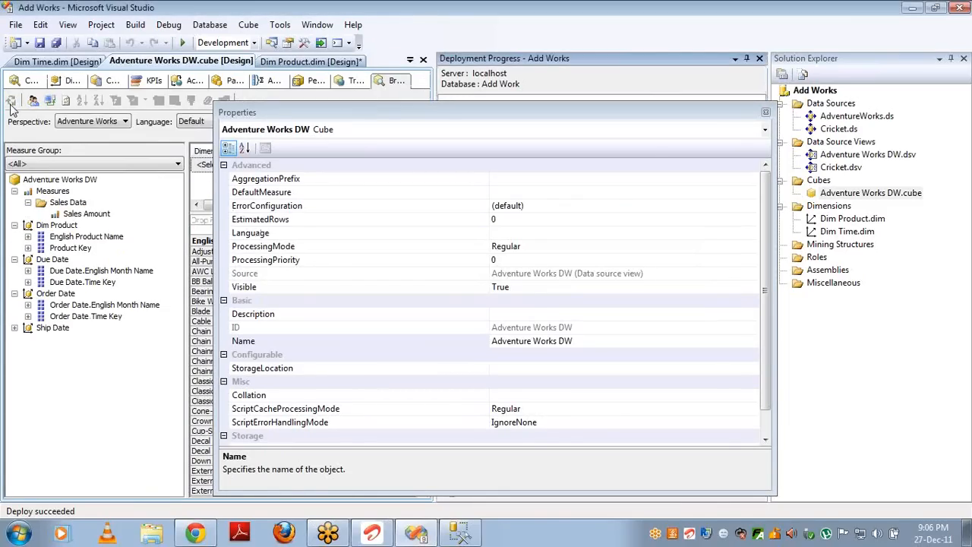
pyautogui.click(10, 104)
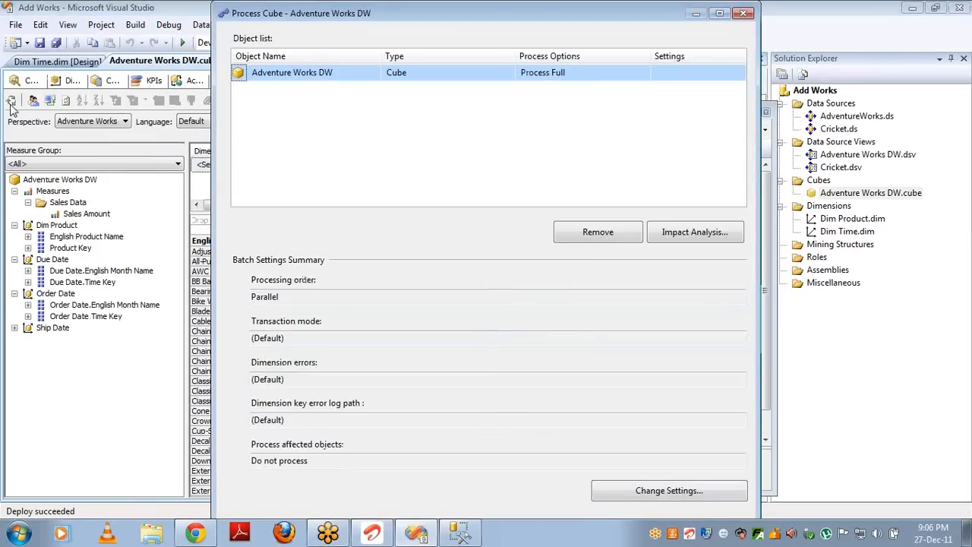
pyautogui.press('Return')
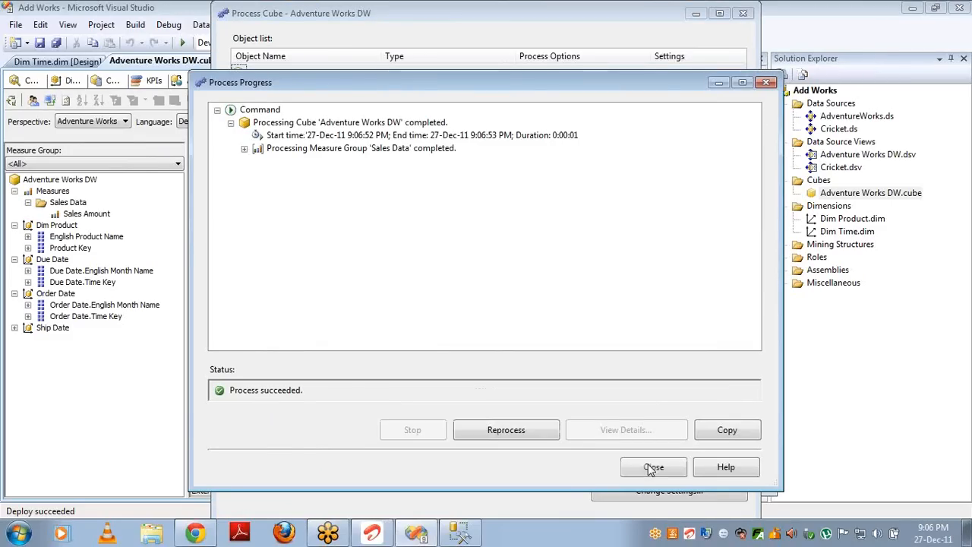
pyautogui.click(653, 467)
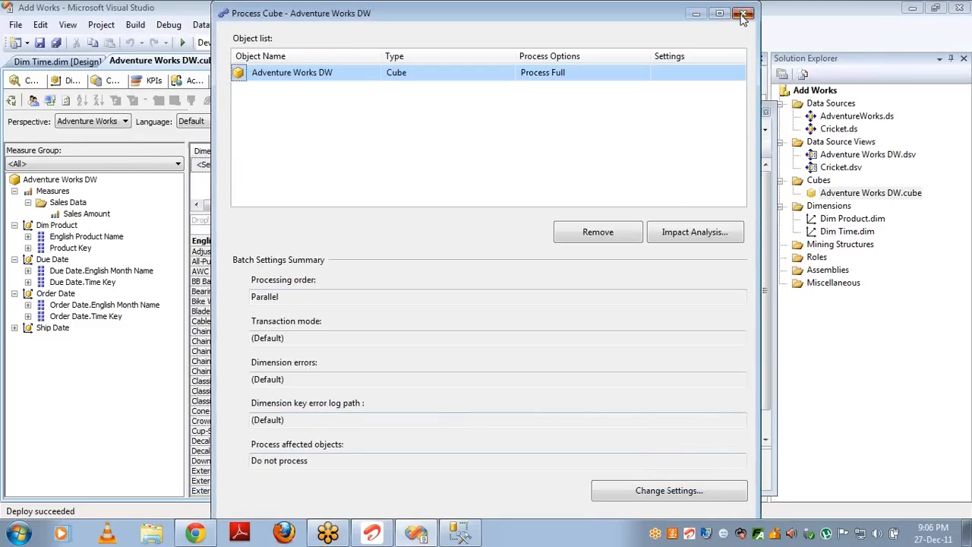
pyautogui.click(744, 14)
pyautogui.click(49, 102)
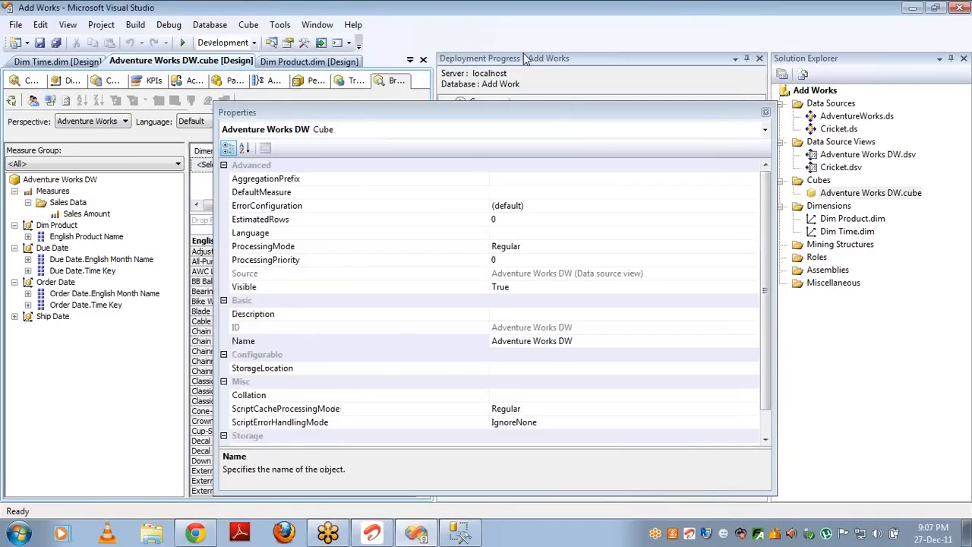
# Step: Add SizeUnitMeasureCode and FrenchProductName from the DimProduct table as Dim Product attributes
pyautogui.doubleClick(843, 219)
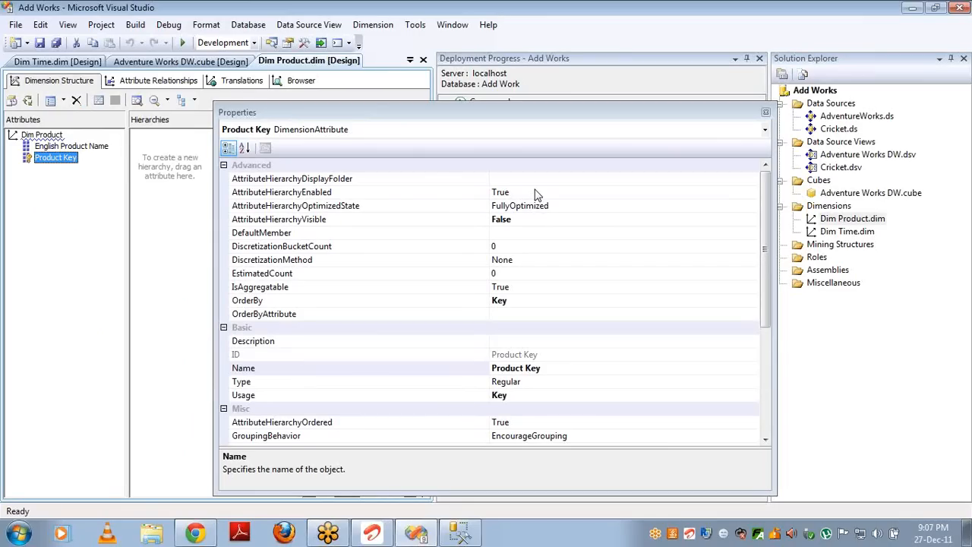
pyautogui.click(766, 112)
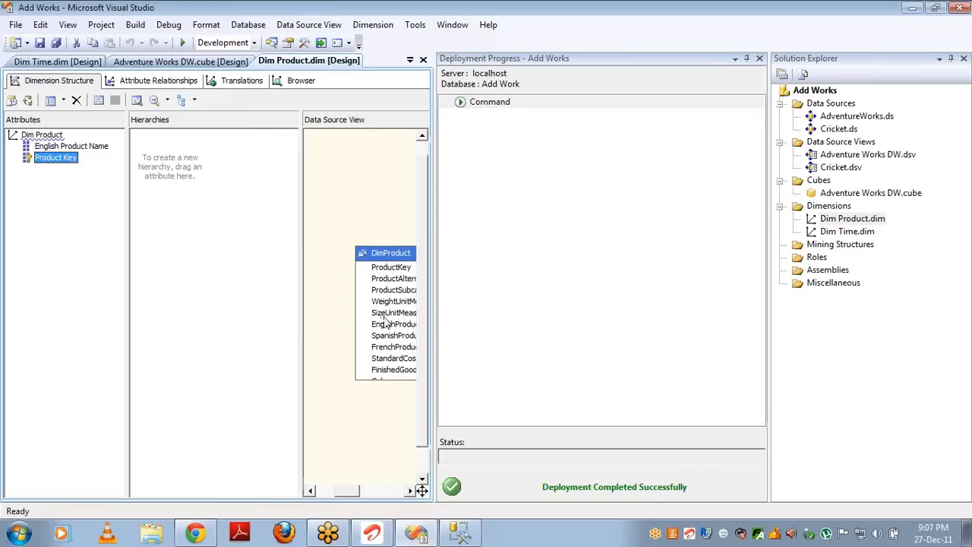
pyautogui.moveTo(384, 313); pyautogui.dragTo(80, 259)
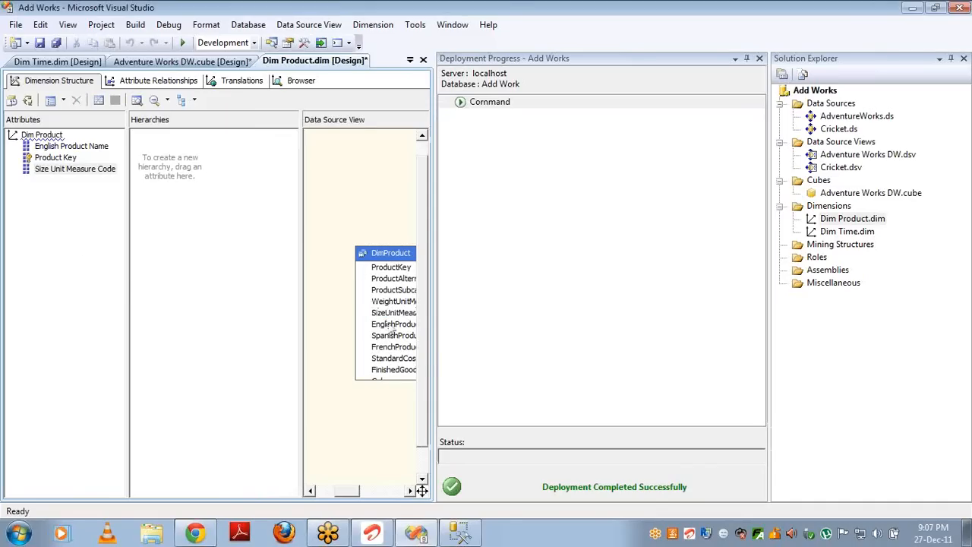
pyautogui.moveTo(395, 347); pyautogui.dragTo(76, 277)
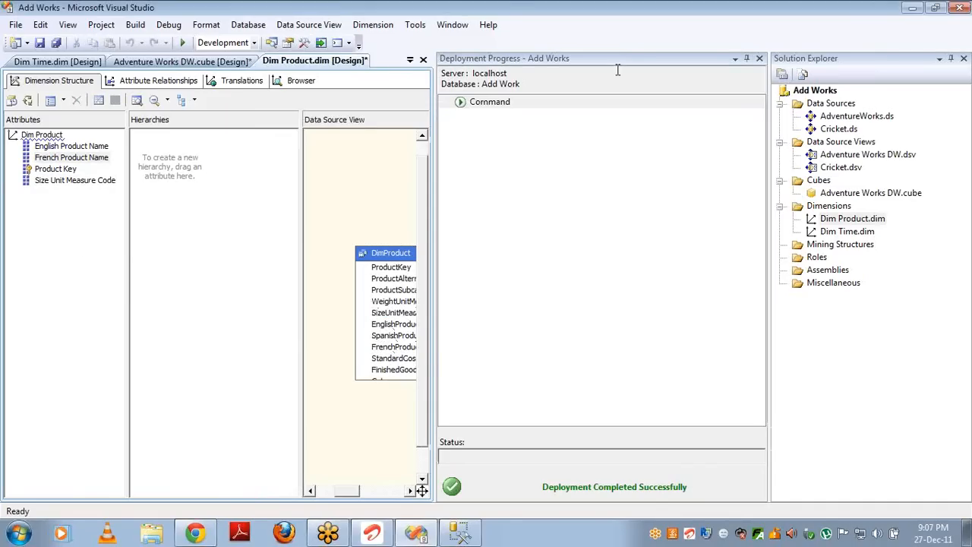
pyautogui.click(759, 59)
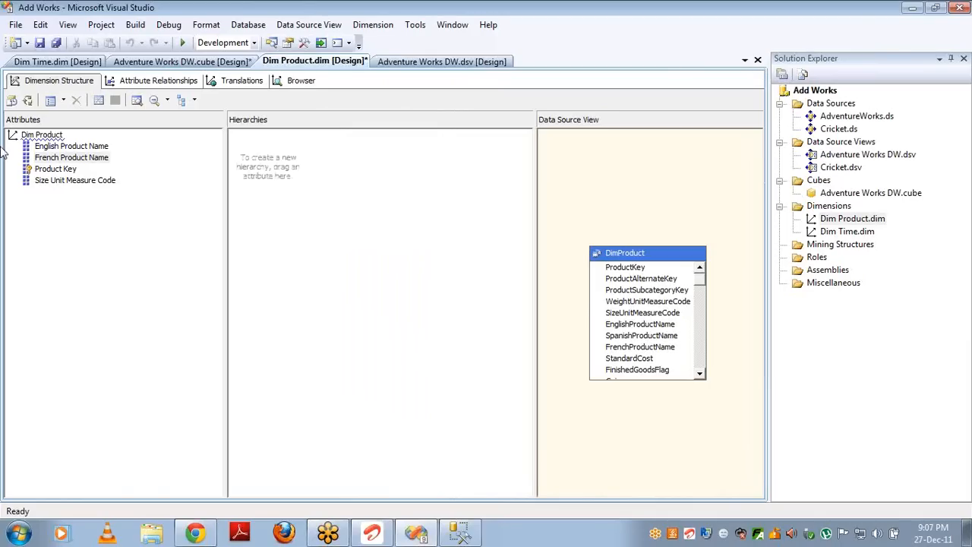
# Step: Set the French Product Name attribute's AttributeHierarchyEnabled property to False, keeping its name unchanged
pyautogui.click(72, 159)
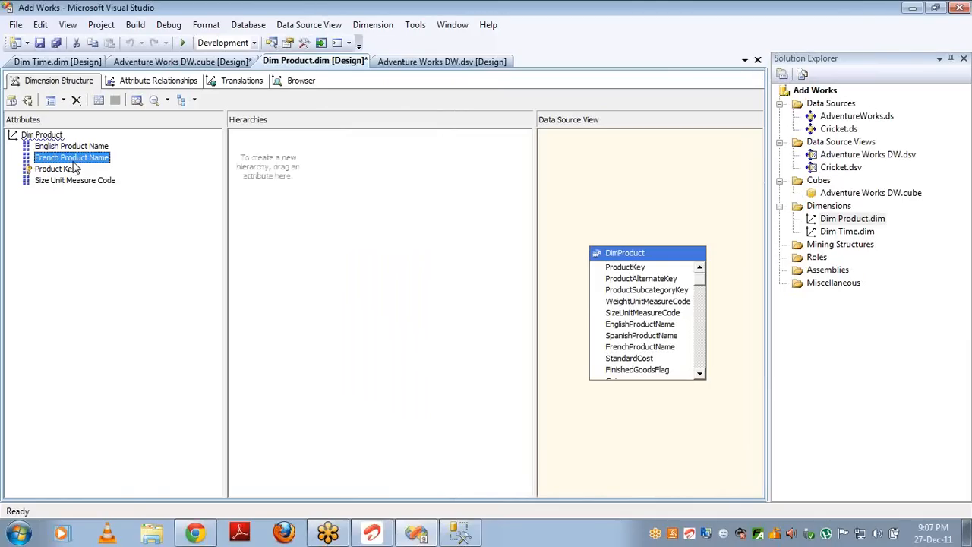
pyautogui.click(73, 160)
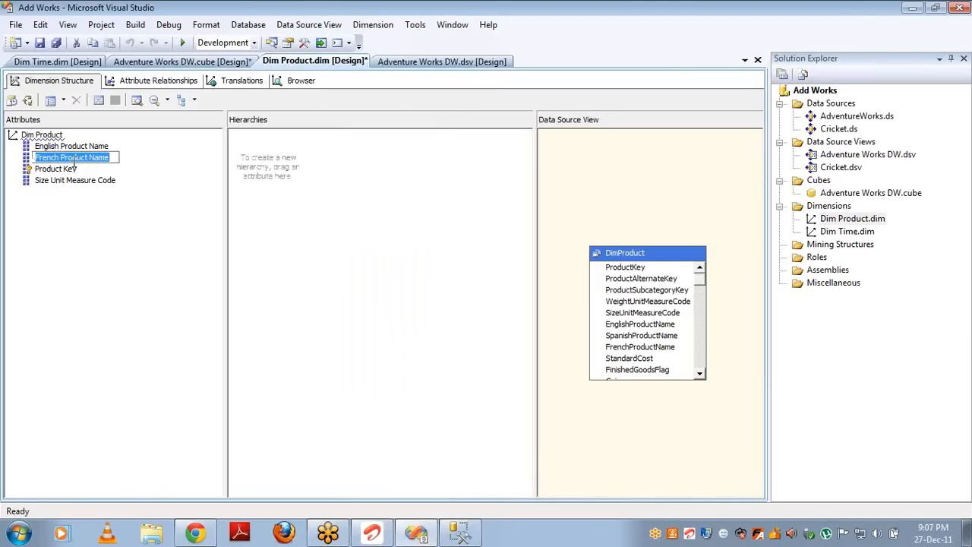
pyautogui.press('Escape')
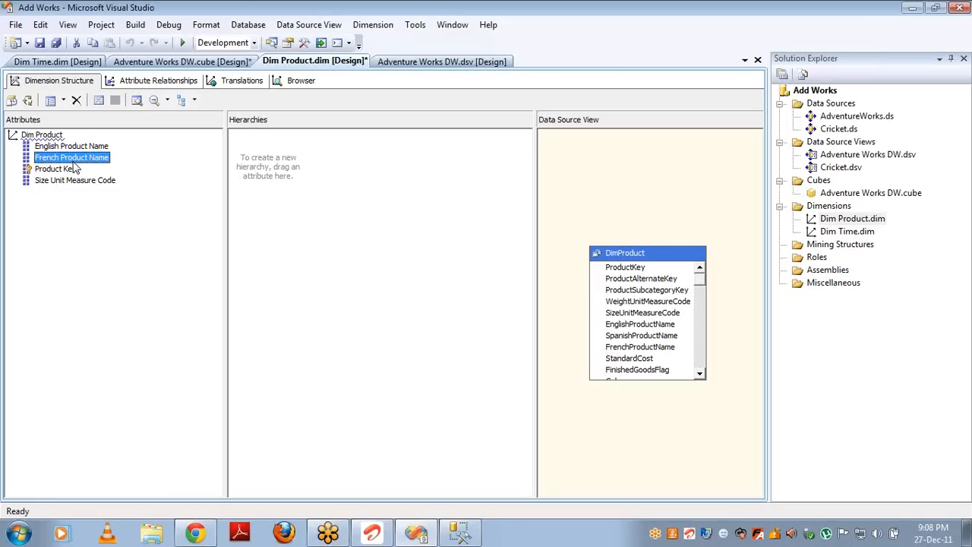
pyautogui.press('F4')
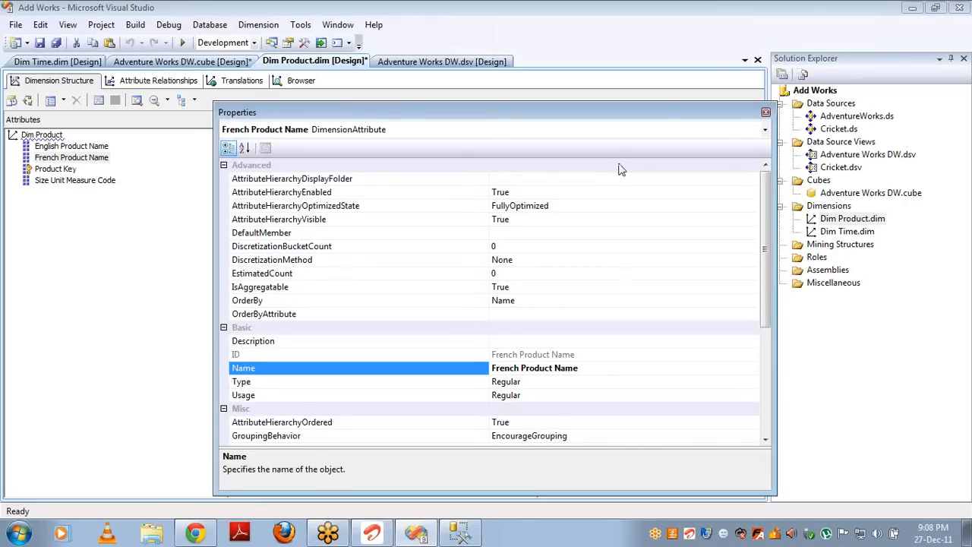
pyautogui.doubleClick(596, 192)
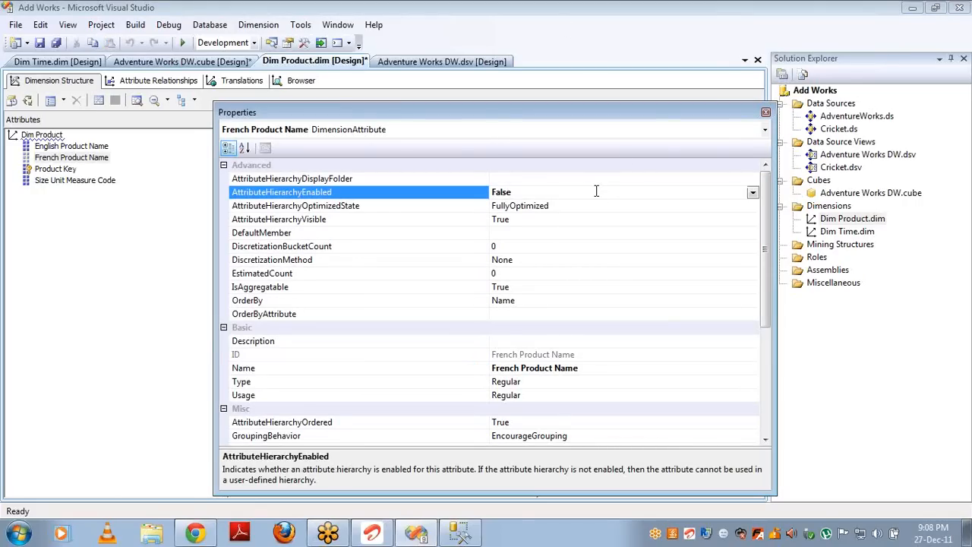
pyautogui.click(28, 158)
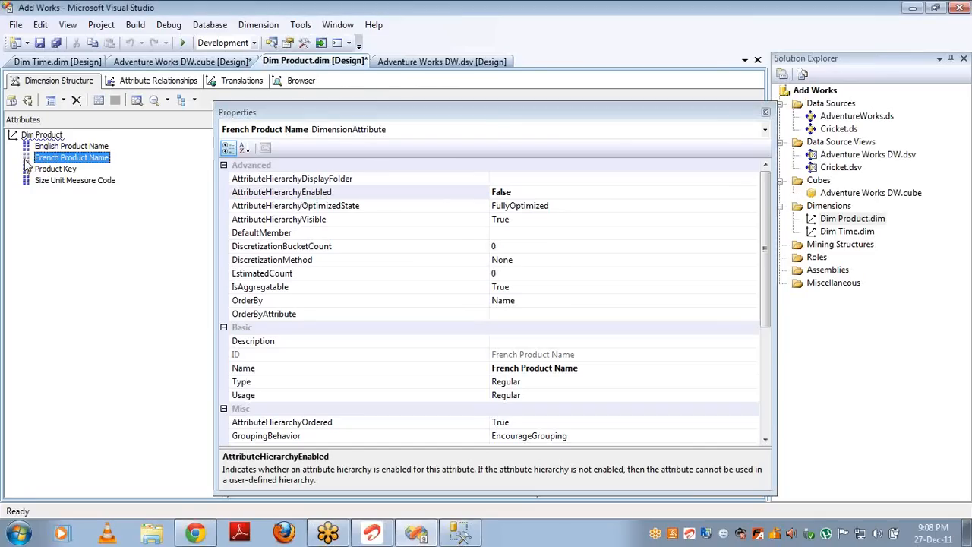
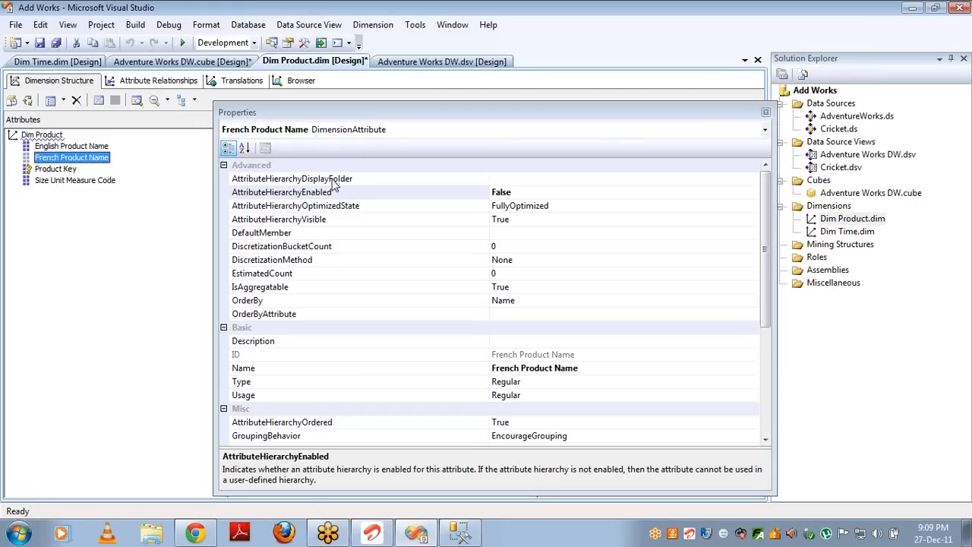
# Step: Set French Product Name's display folder to French and English Product Name's to English
pyautogui.click(520, 182)
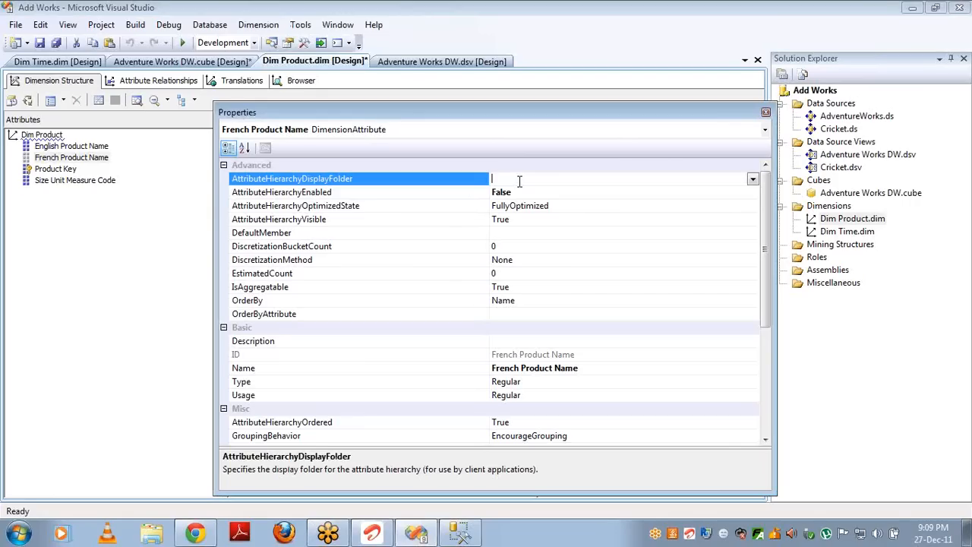
pyautogui.write('French')
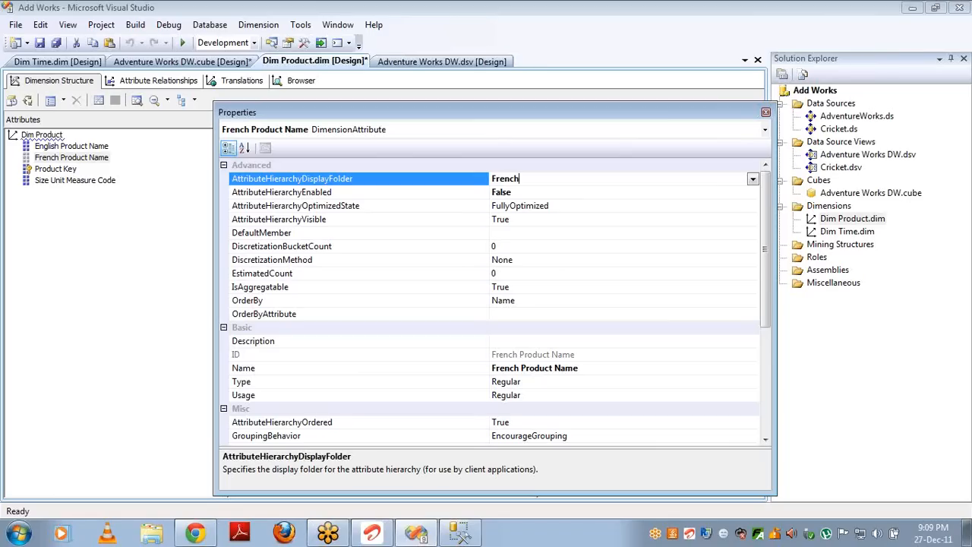
pyautogui.click(82, 180)
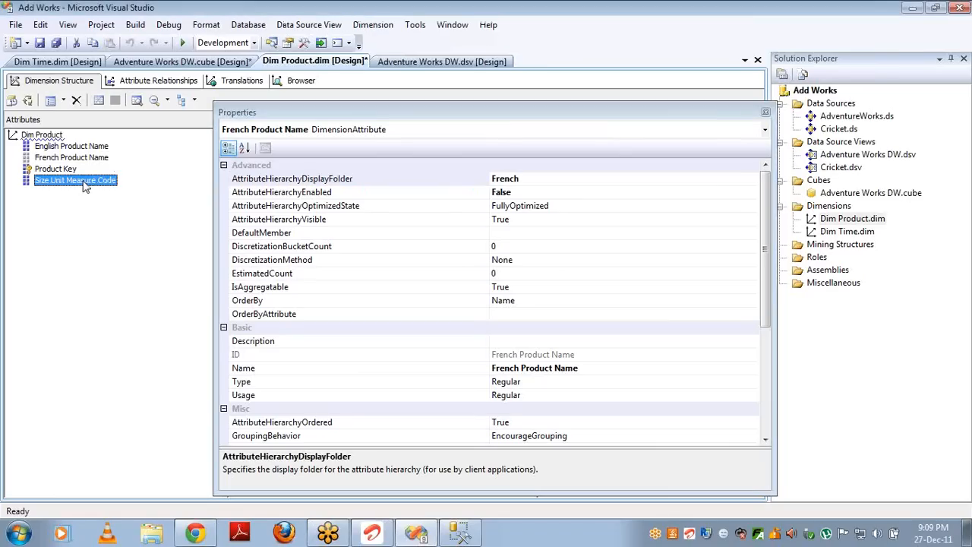
pyautogui.click(545, 180)
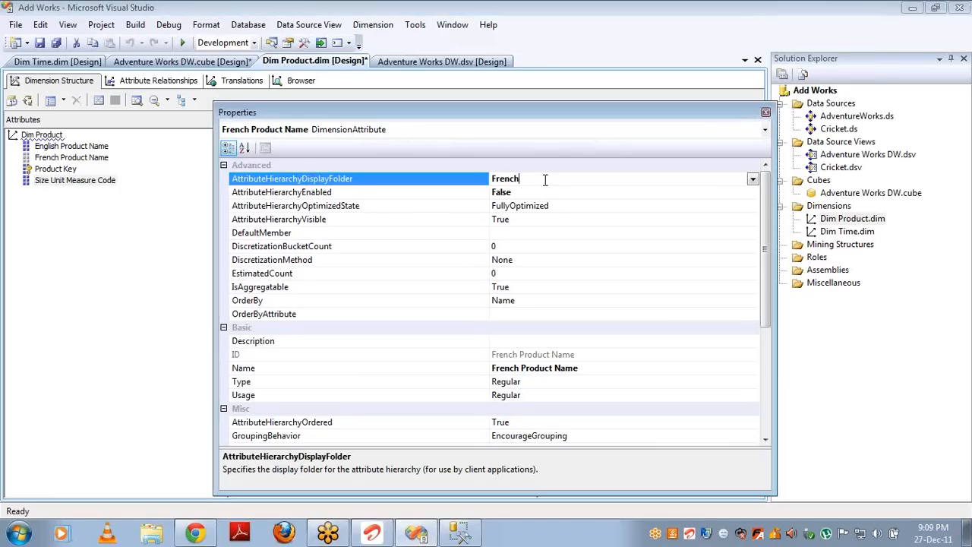
pyautogui.click(753, 180)
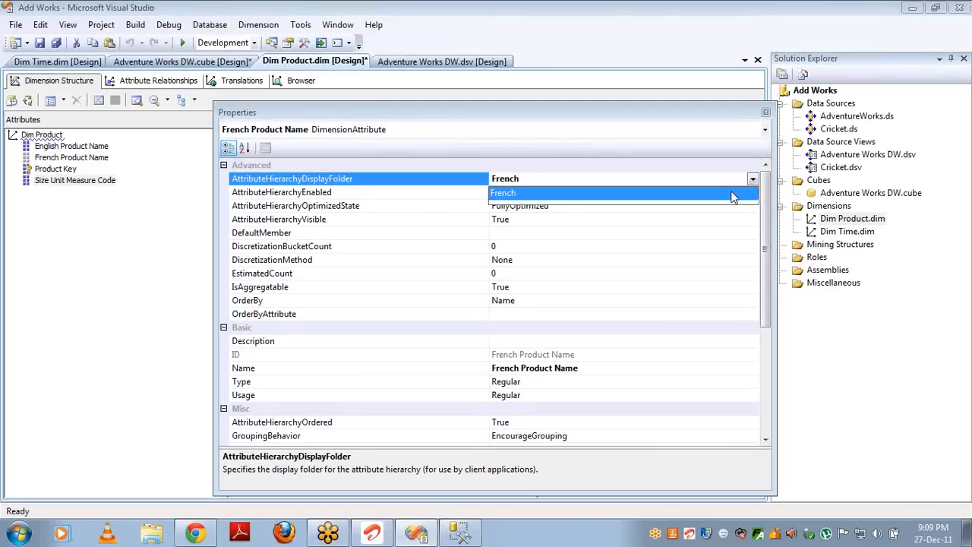
pyautogui.click(732, 193)
pyautogui.click(104, 147)
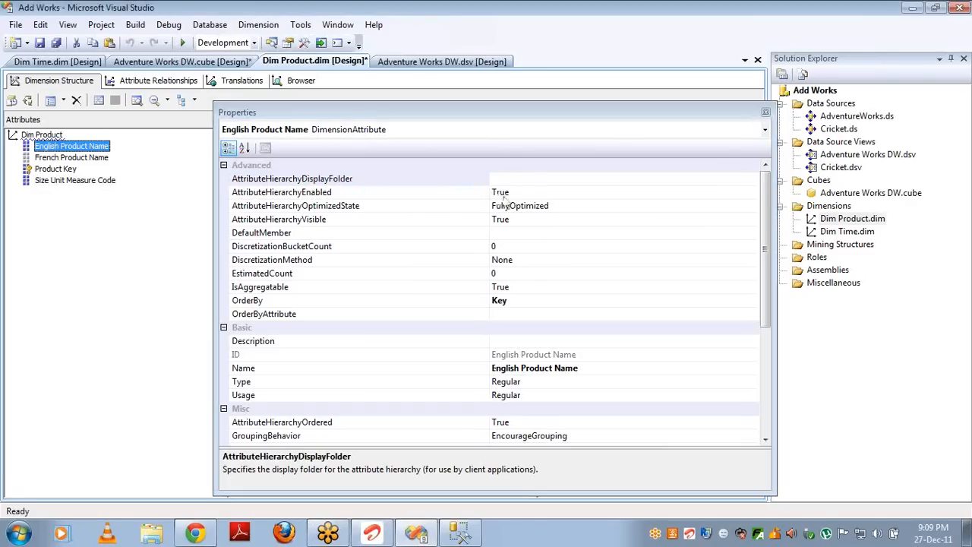
pyautogui.click(512, 179)
pyautogui.write('E')
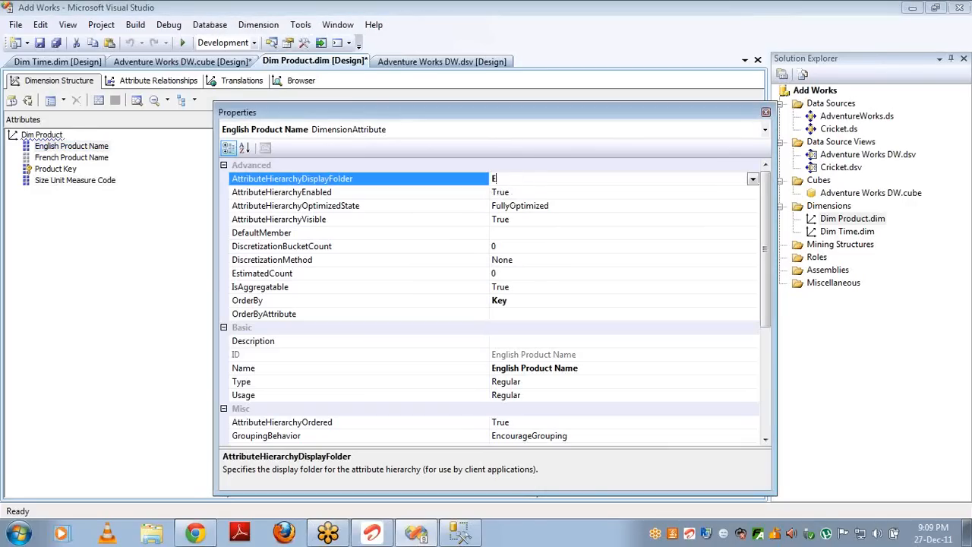
pyautogui.write('nglish')
pyautogui.click(87, 158)
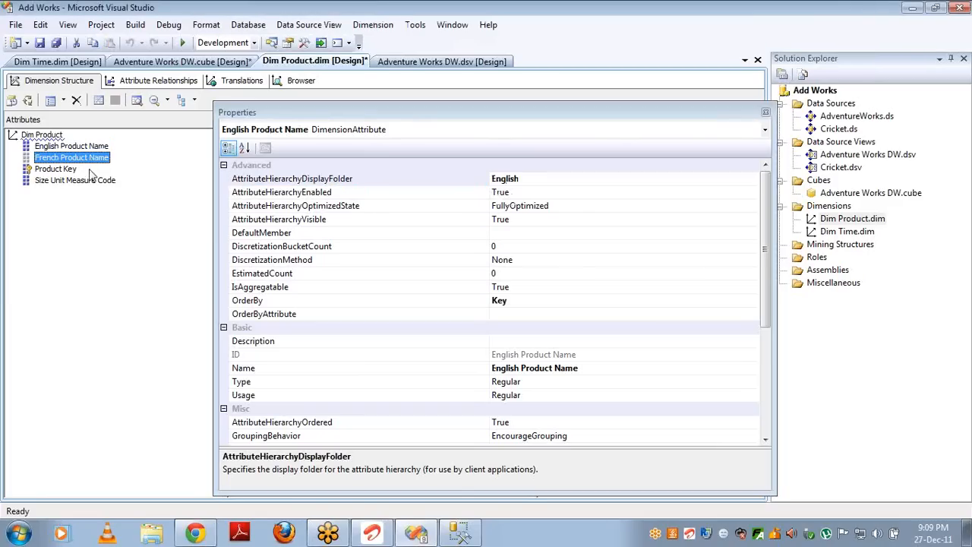
# Step: Put Size Unit Measure Code in the French folder and set French Product Name's AttributeHierarchyEnabled to True
pyautogui.click(92, 183)
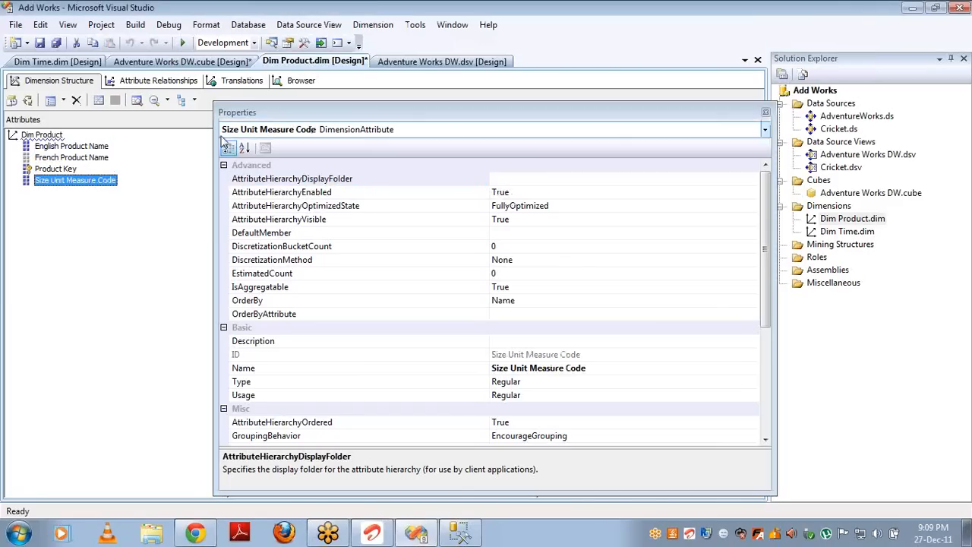
pyautogui.click(521, 180)
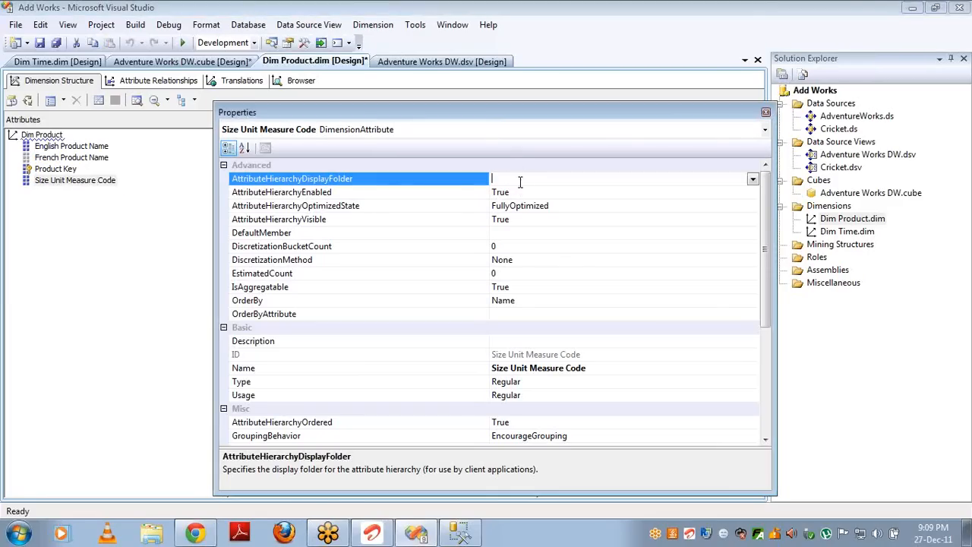
pyautogui.click(753, 179)
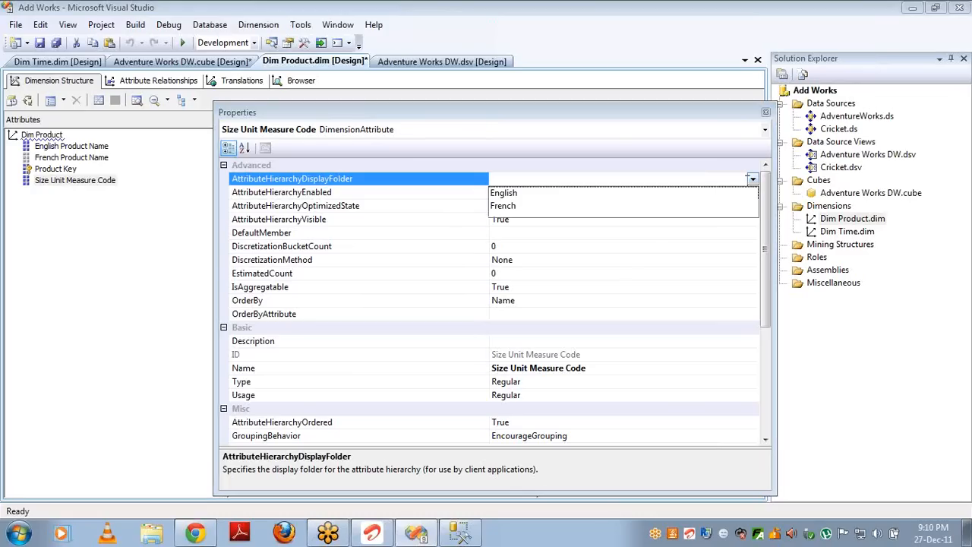
pyautogui.click(633, 205)
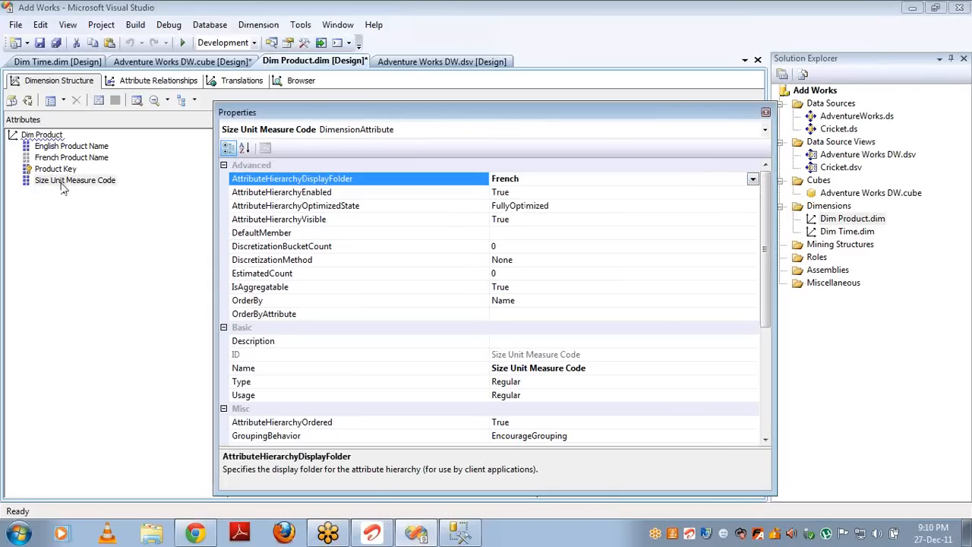
pyautogui.click(68, 157)
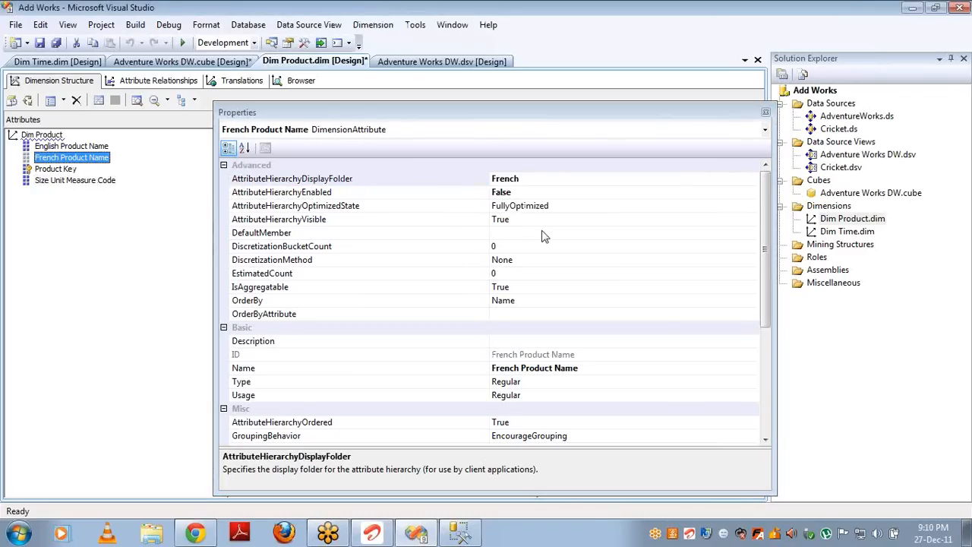
pyautogui.doubleClick(532, 193)
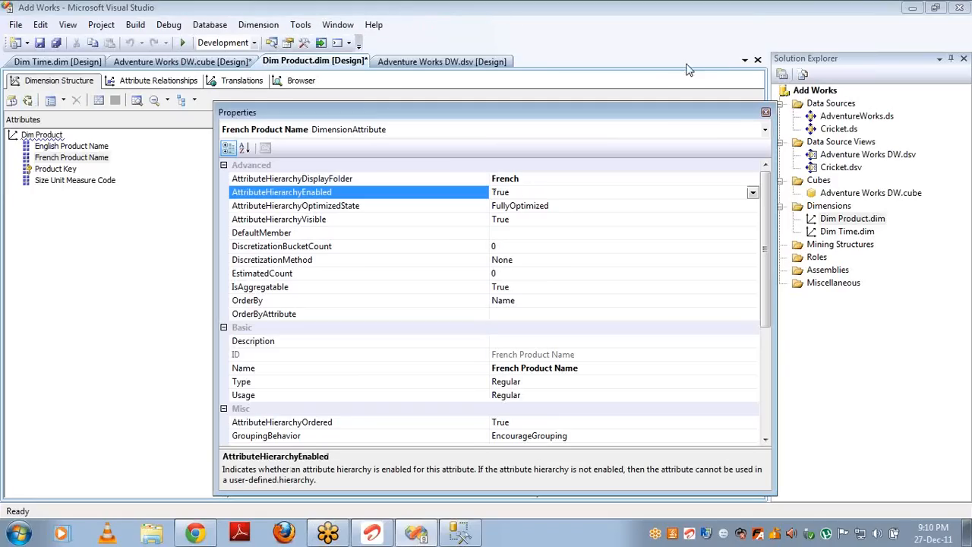
# Step: Build, deploy and fully process Adventure Works DW.cube, then reconnect its browser
pyautogui.doubleClick(845, 194)
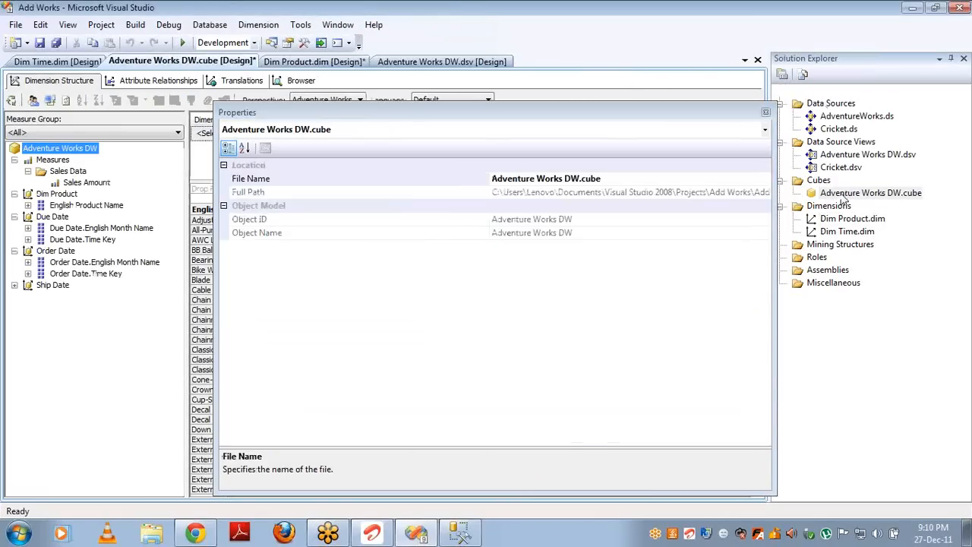
pyautogui.click(53, 105)
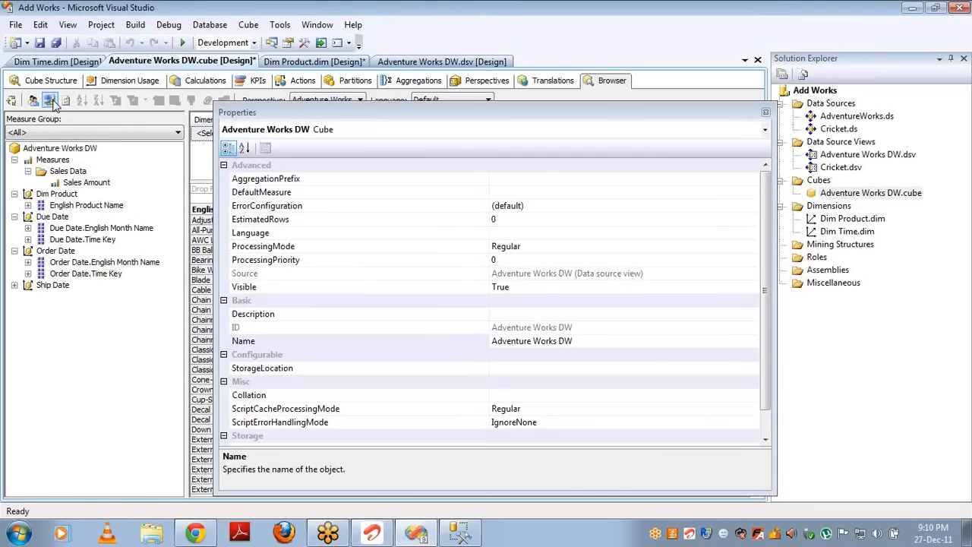
pyautogui.click(10, 102)
pyautogui.press('Return')
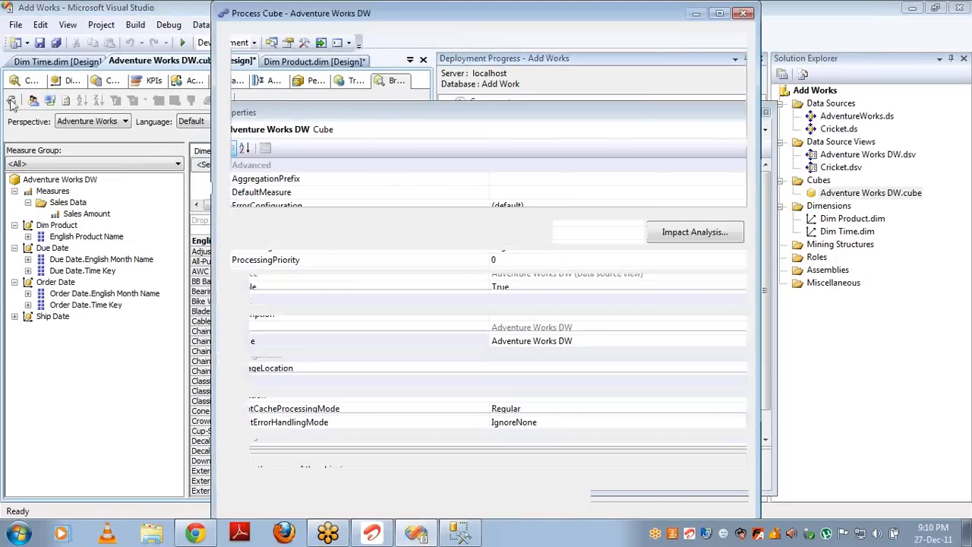
pyautogui.press('Return')
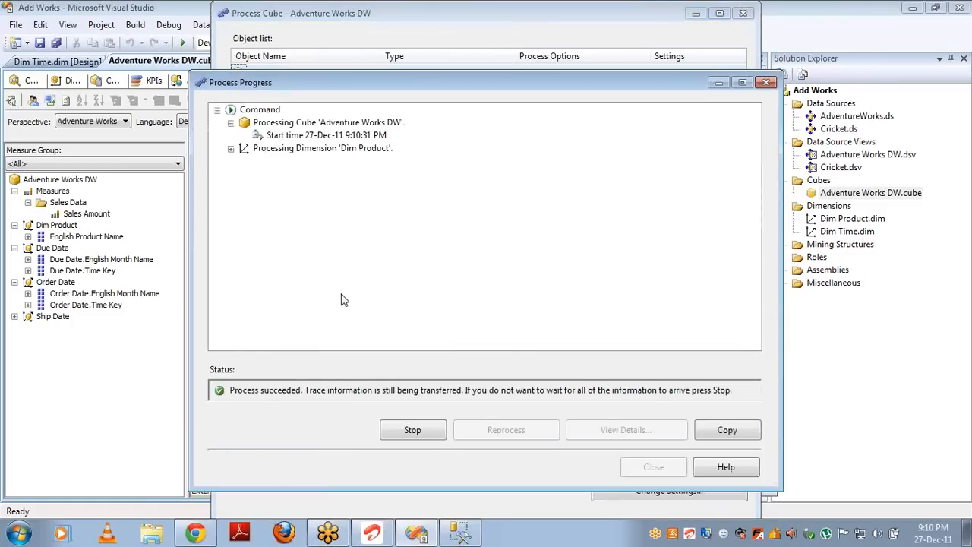
pyautogui.click(652, 468)
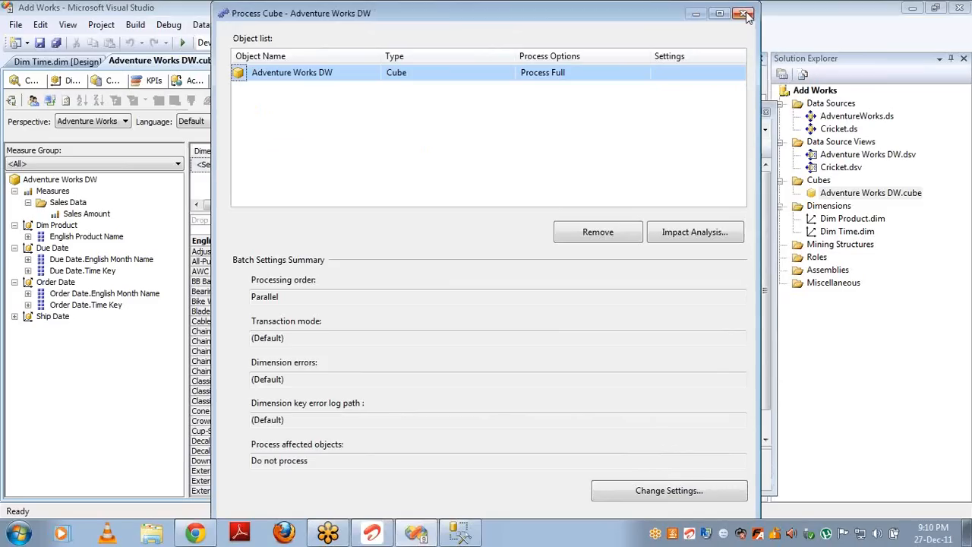
pyautogui.click(743, 13)
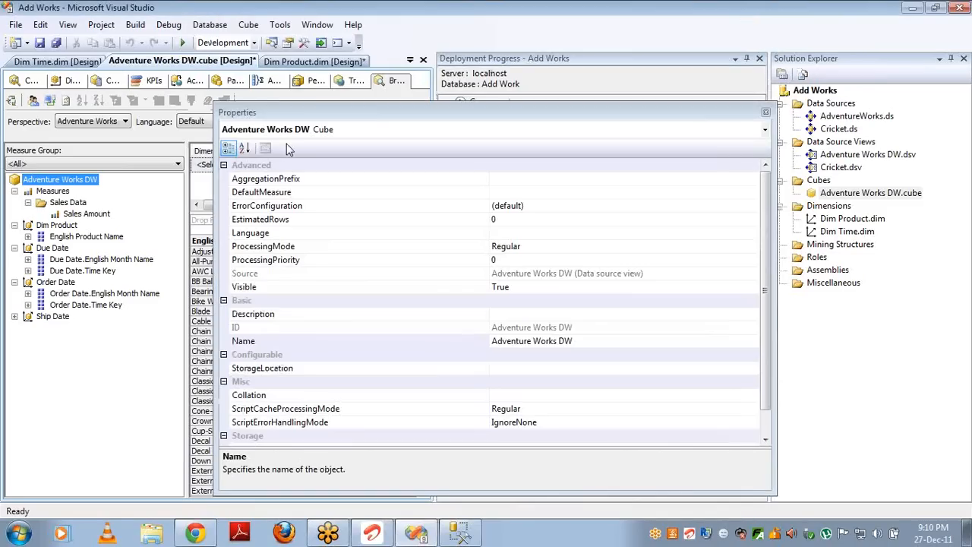
pyautogui.click(49, 101)
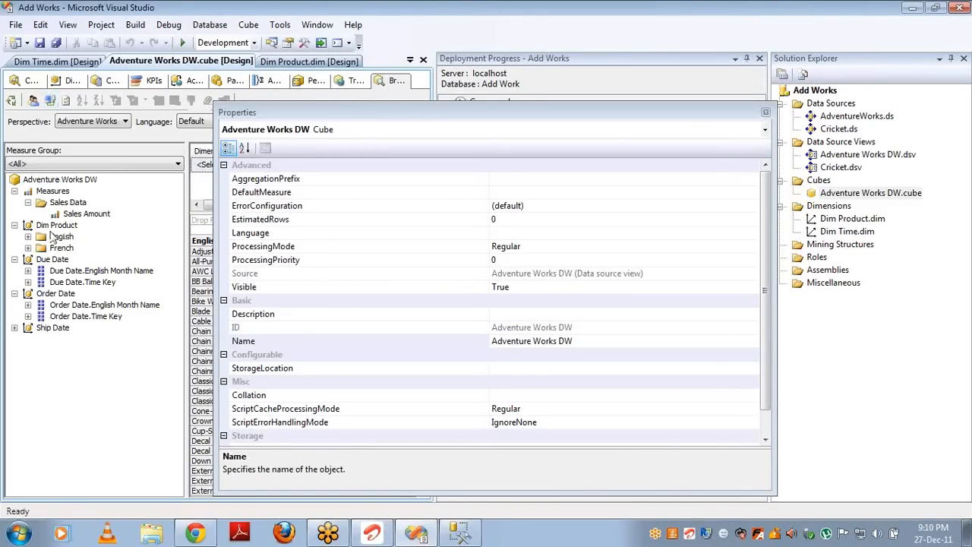
# Step: Expand Dim Product's English and French folders, then close the Properties and Deployment Progress panels
pyautogui.click(28, 237)
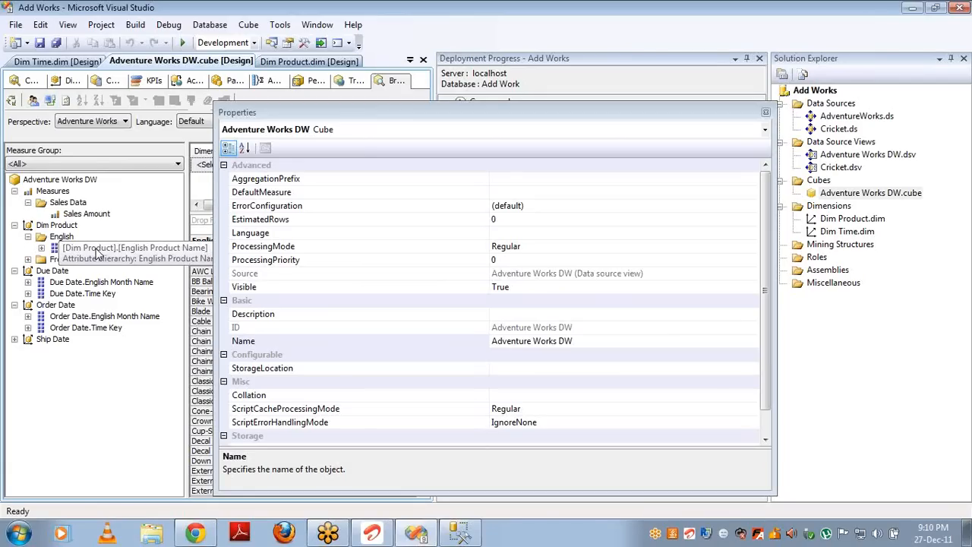
pyautogui.click(28, 260)
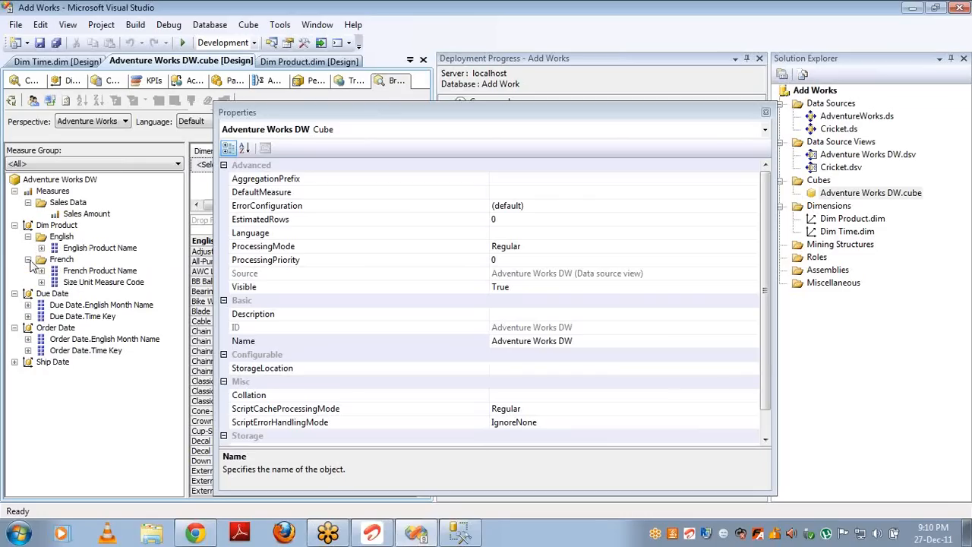
pyautogui.click(767, 114)
pyautogui.click(759, 57)
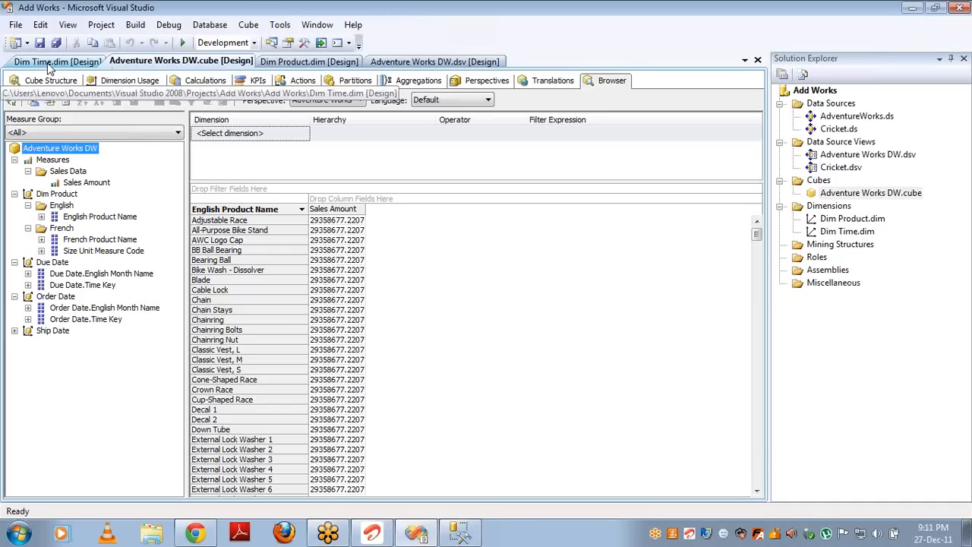
# Step: Show French Product Name's properties alphabetically in the Dim Product designer and check AttributeHierarchyOrdered is True
pyautogui.click(309, 61)
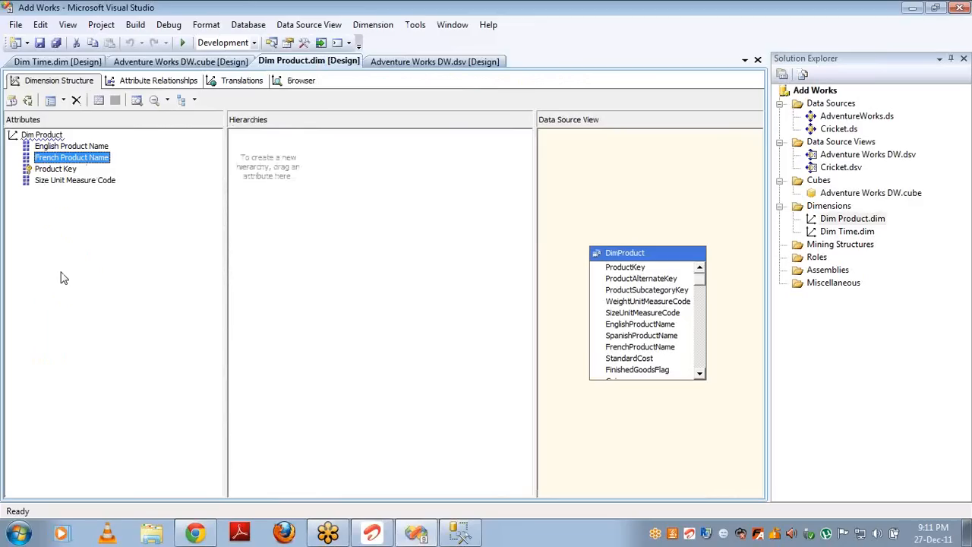
pyautogui.press('F4')
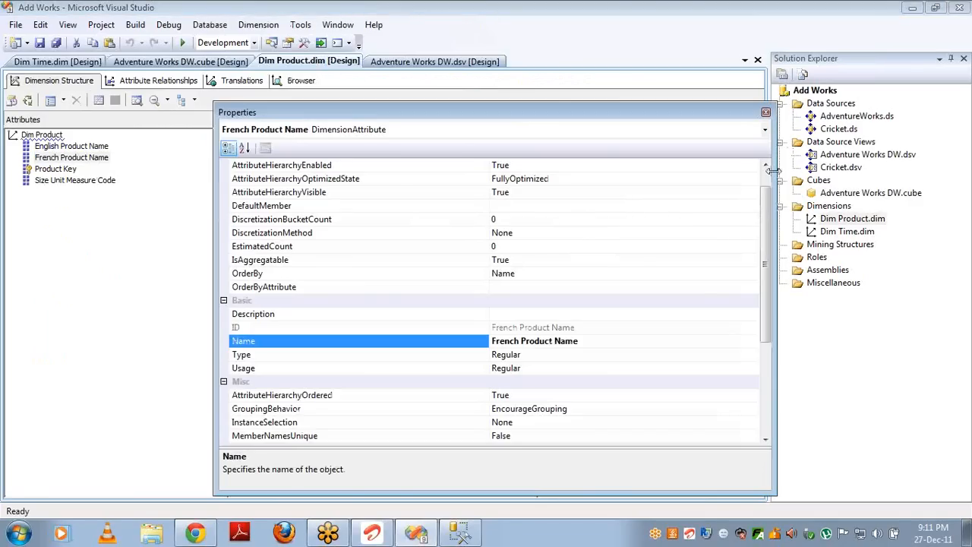
pyautogui.scroll(1, 769, 179)
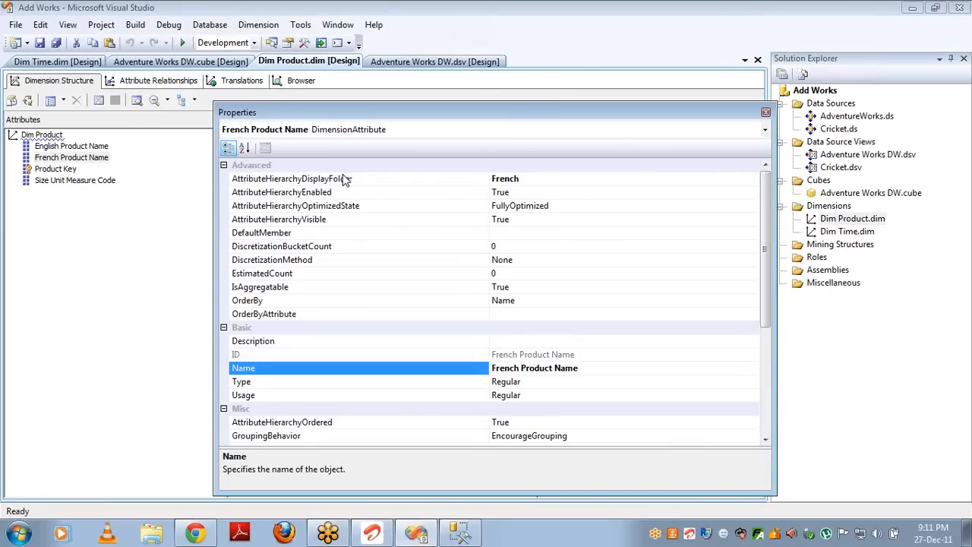
pyautogui.click(244, 149)
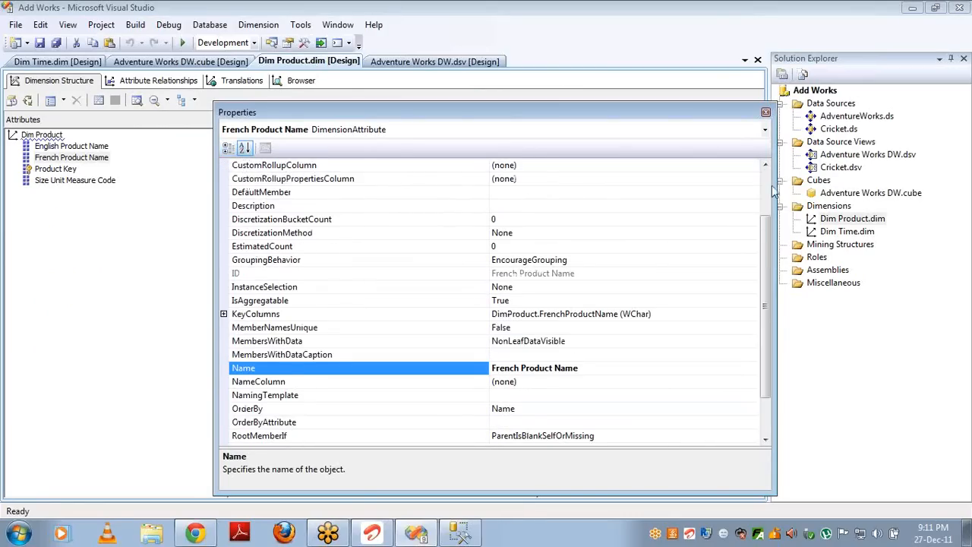
pyautogui.scroll(2, 767, 180)
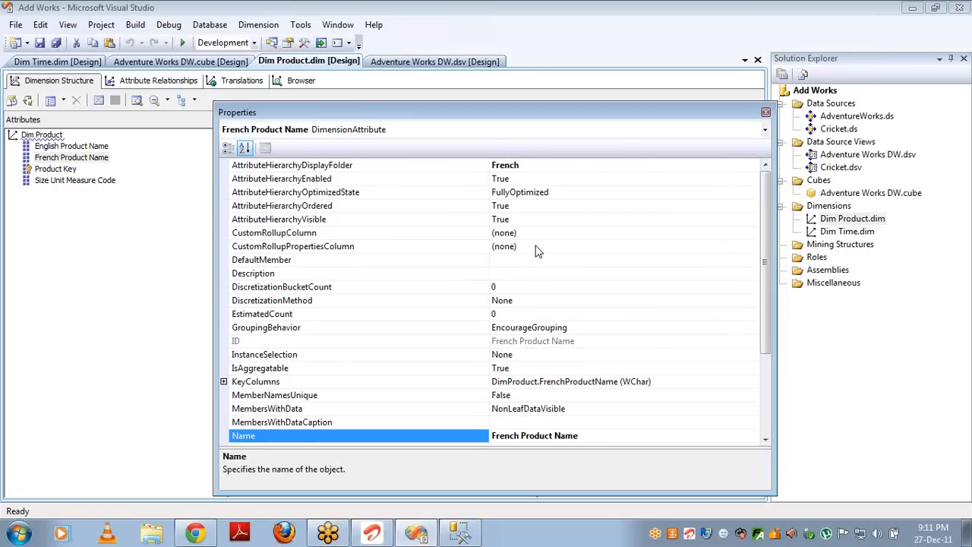
pyautogui.click(526, 205)
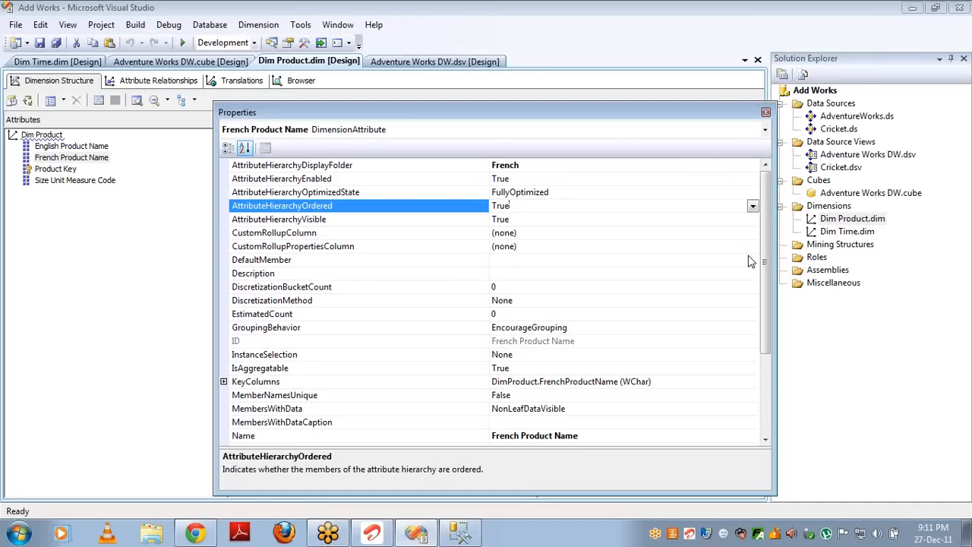
pyautogui.click(553, 265)
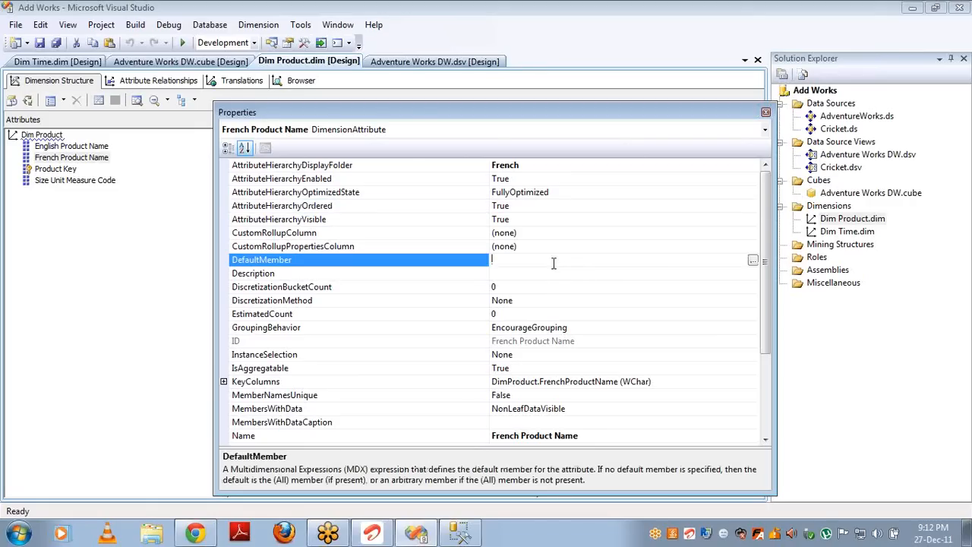
pyautogui.click(753, 261)
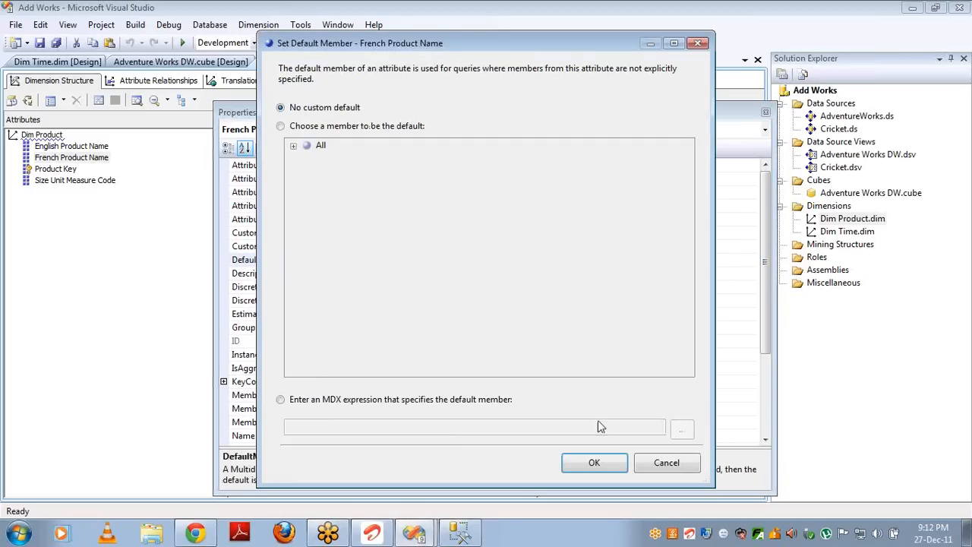
pyautogui.click(657, 467)
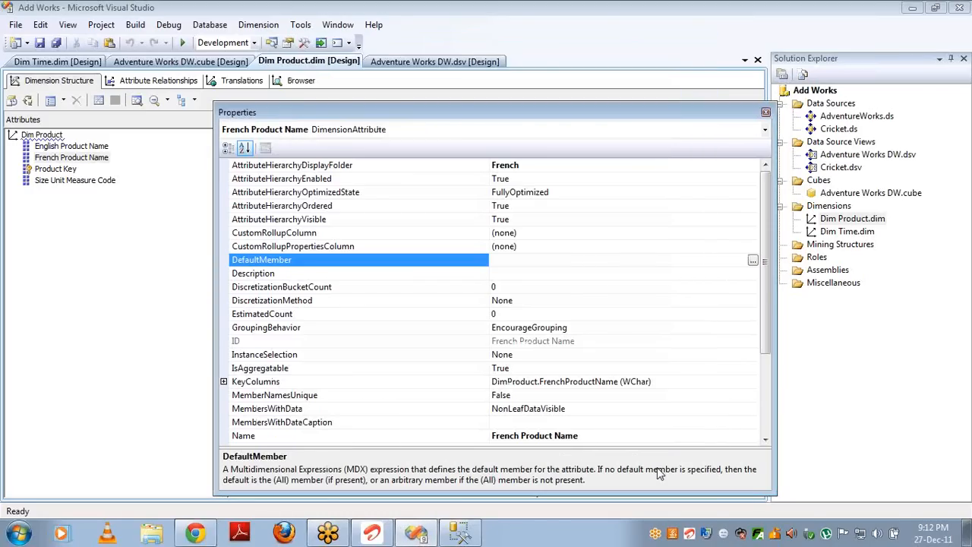
pyautogui.click(545, 275)
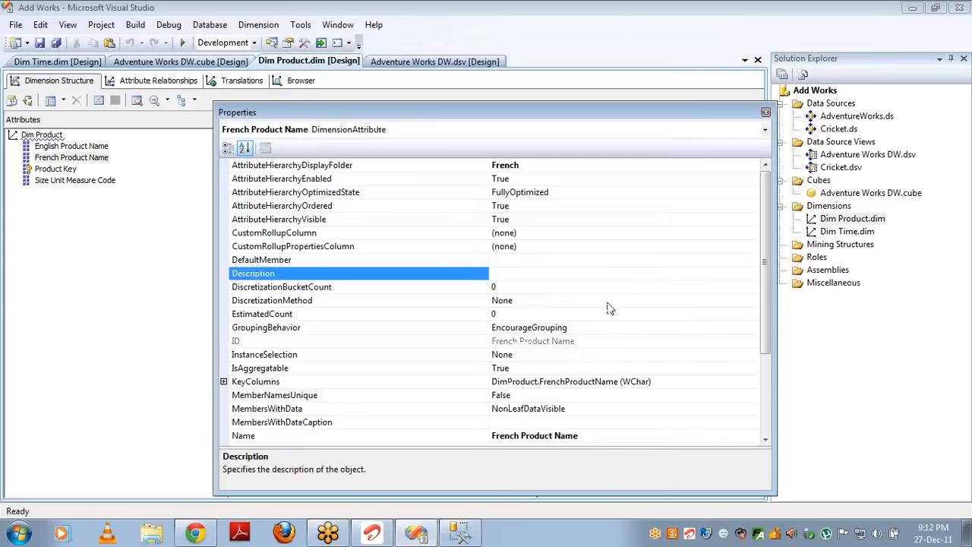
pyautogui.click(547, 313)
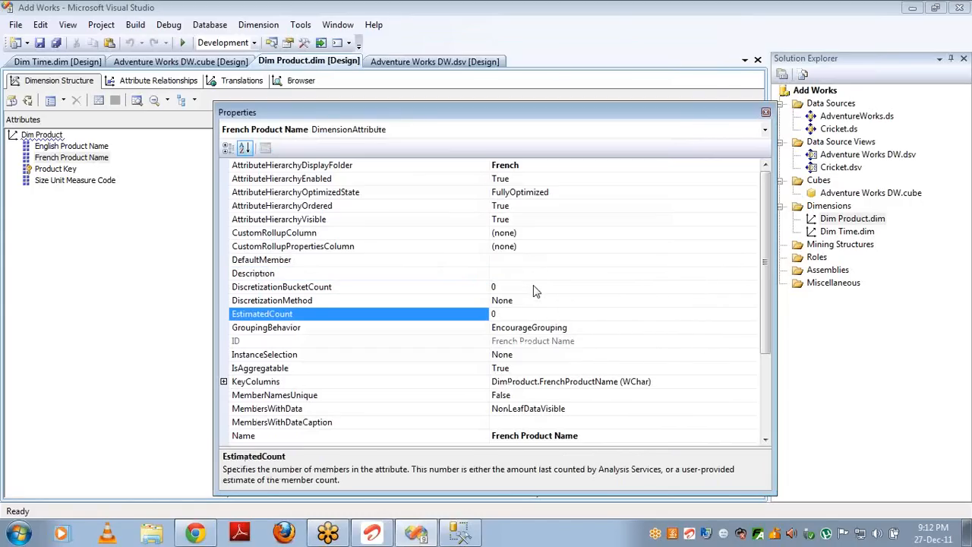
pyautogui.click(535, 285)
pyautogui.click(535, 301)
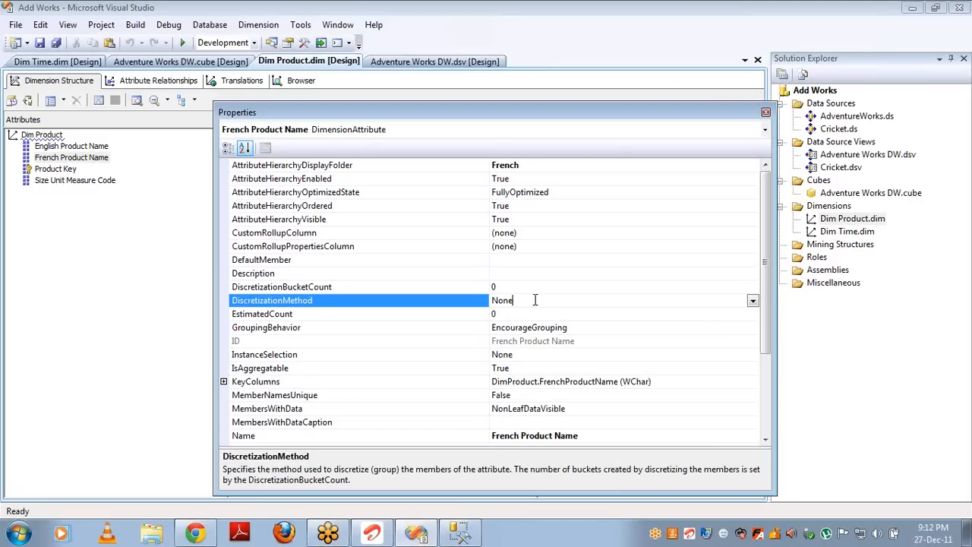
pyautogui.click(753, 300)
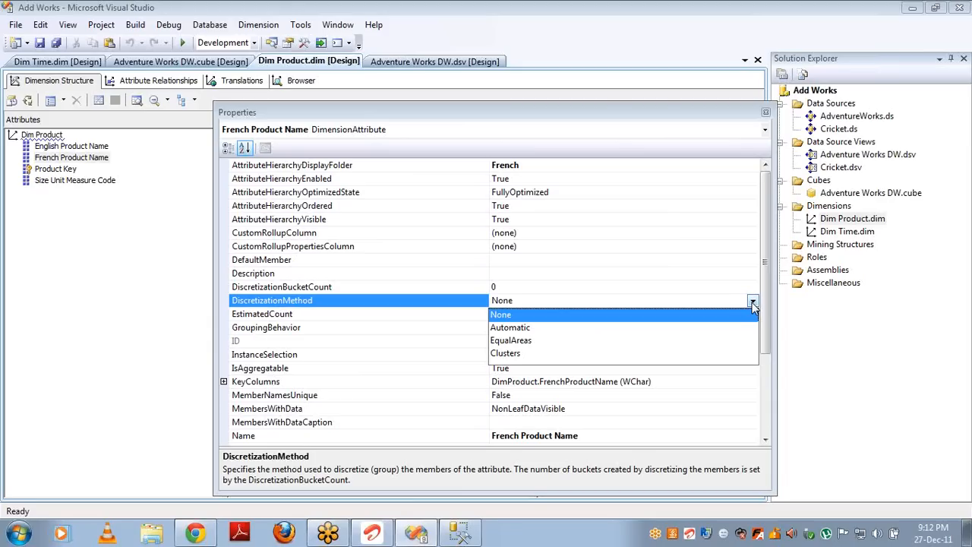
pyautogui.click(752, 302)
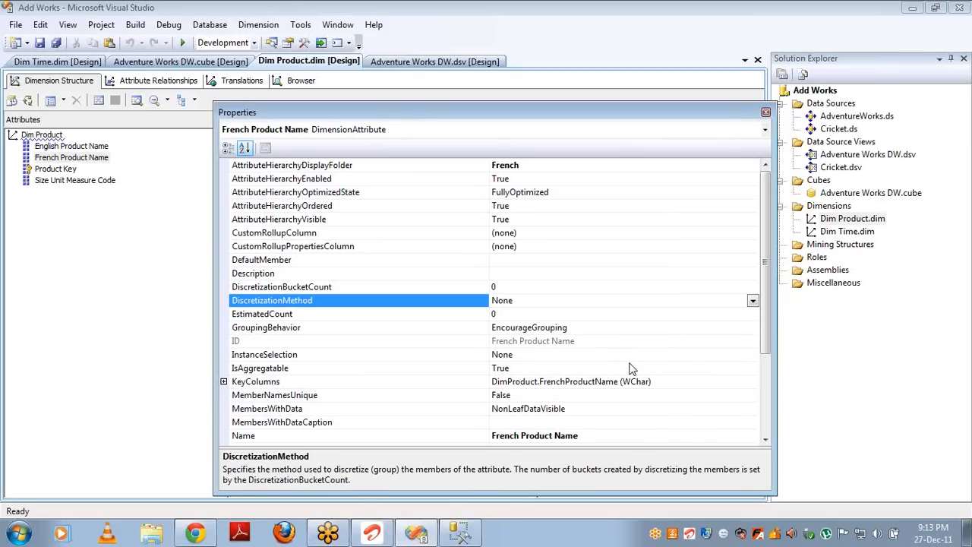
pyautogui.click(556, 368)
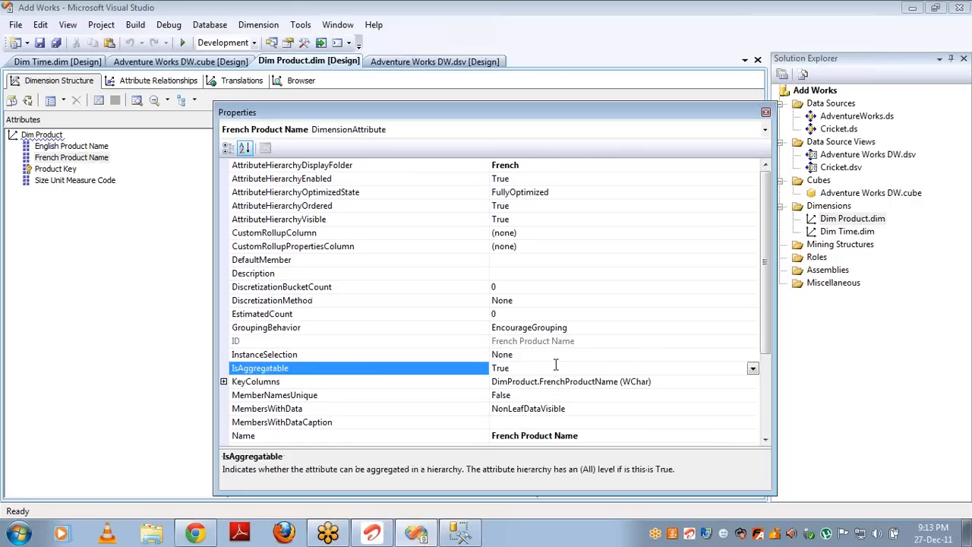
# Step: Browse Dim Product's members, then reconnect the cube browser and scroll down to Grand Total 29358677.2207
pyautogui.click(301, 82)
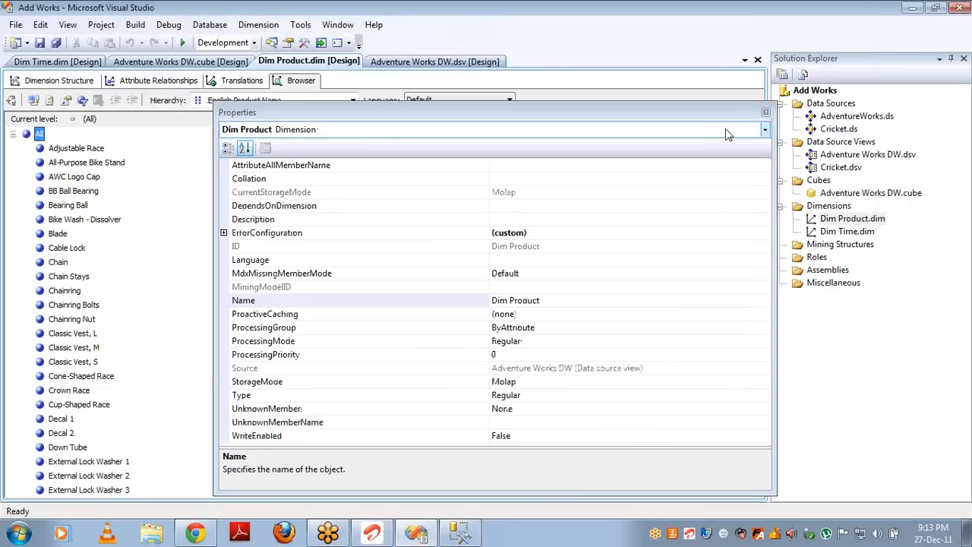
pyautogui.click(766, 114)
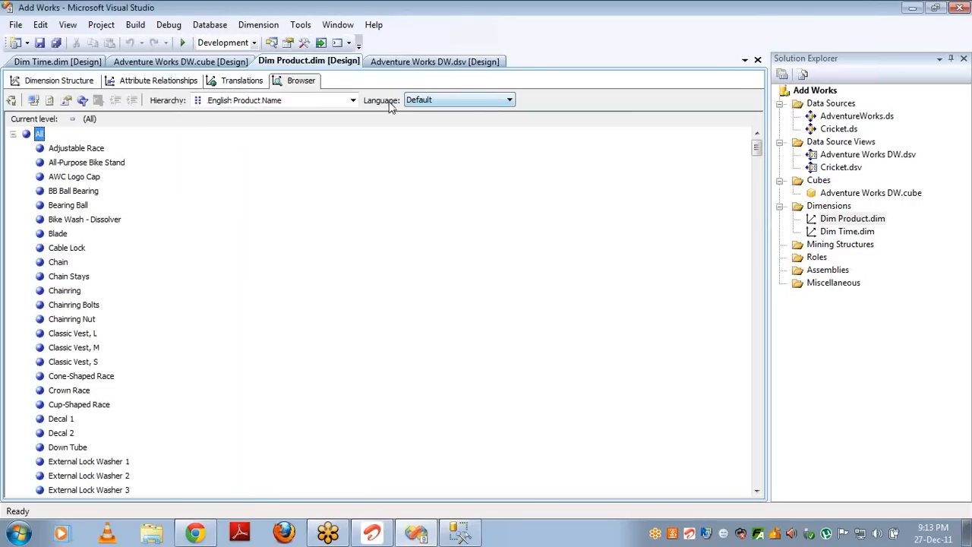
pyautogui.click(13, 136)
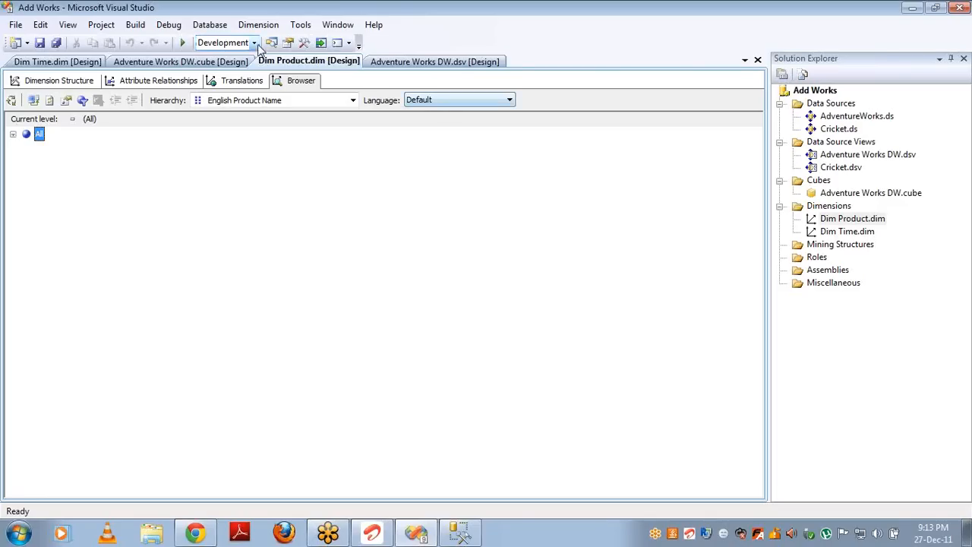
pyautogui.click(173, 62)
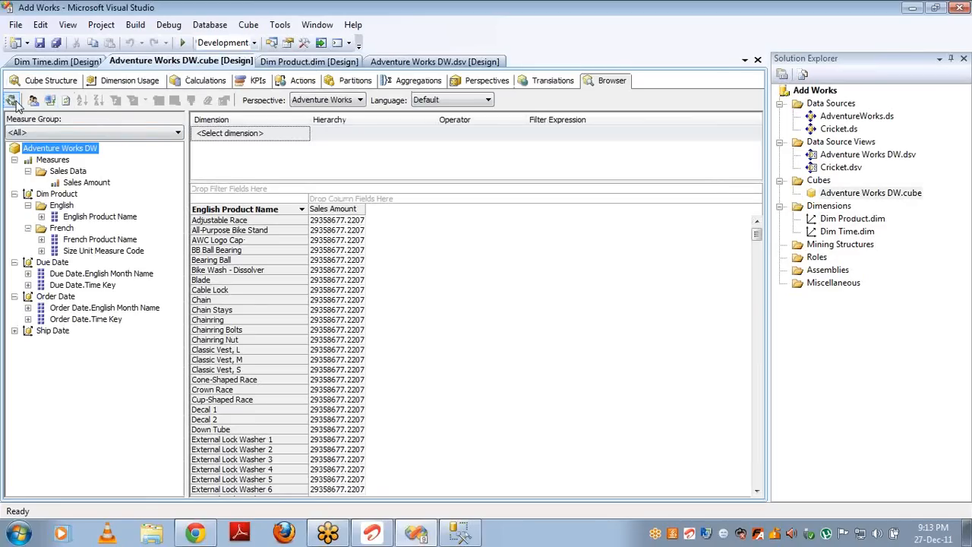
pyautogui.click(49, 102)
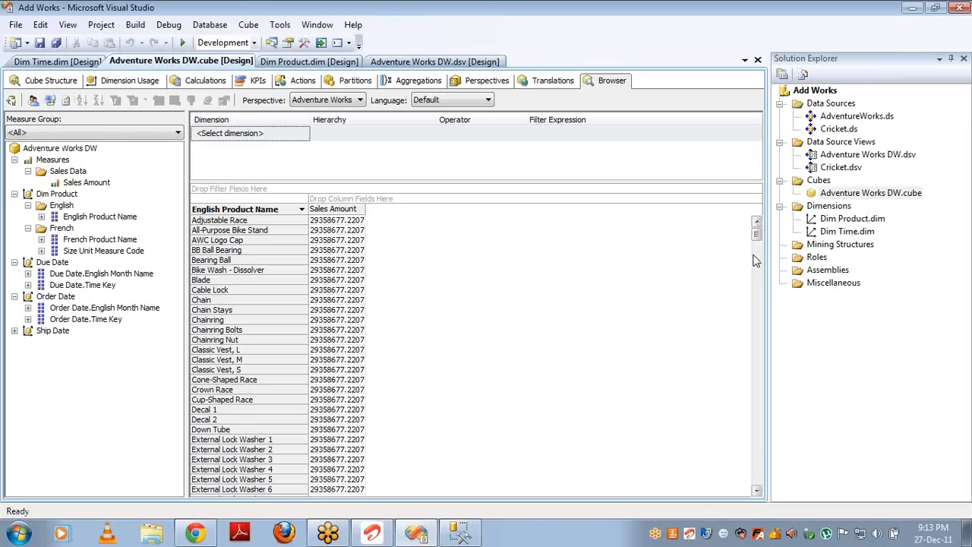
pyautogui.moveTo(758, 237); pyautogui.dragTo(757, 477)
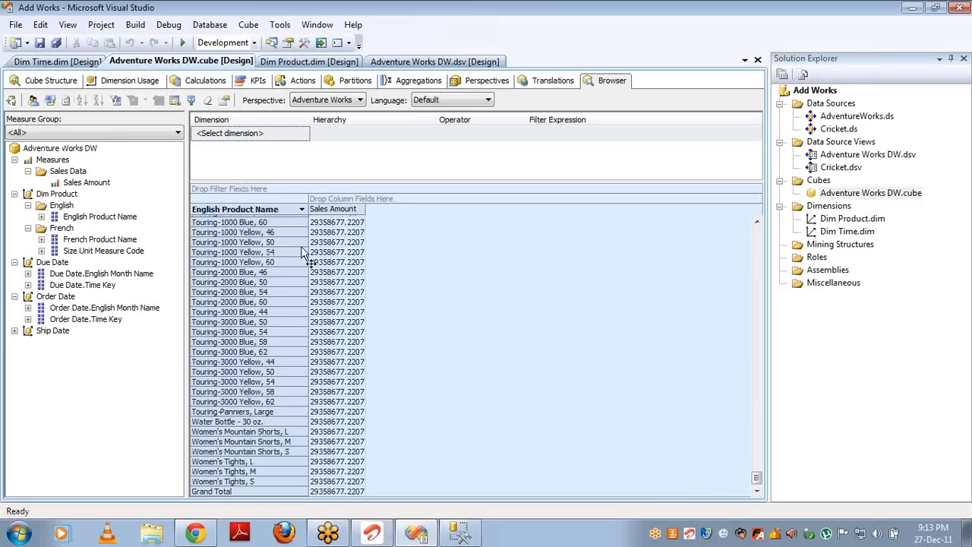
# Step: On Dimension Usage, give Dim Product a Regular relationship to Sales Data via Product Key/ProductKey
pyautogui.click(85, 82)
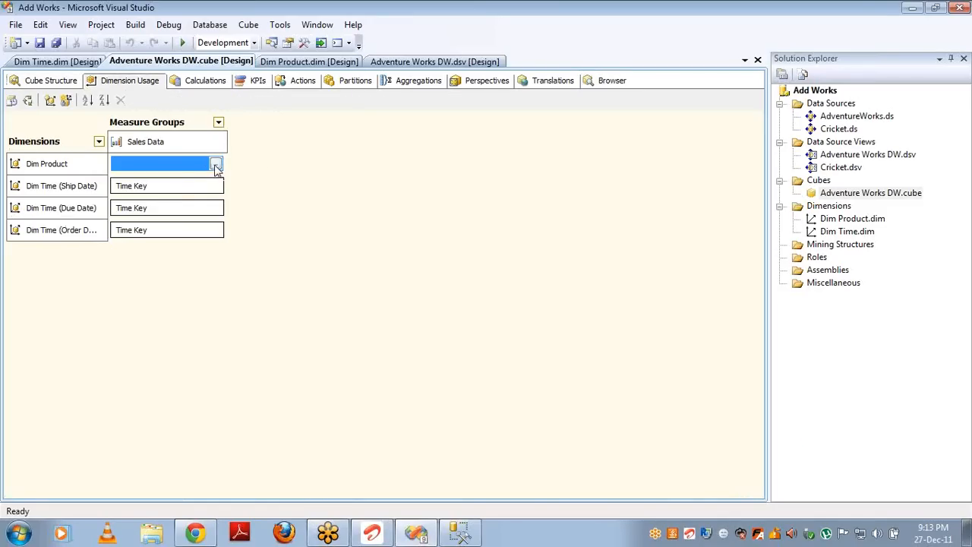
pyautogui.click(216, 167)
pyautogui.press('Down')
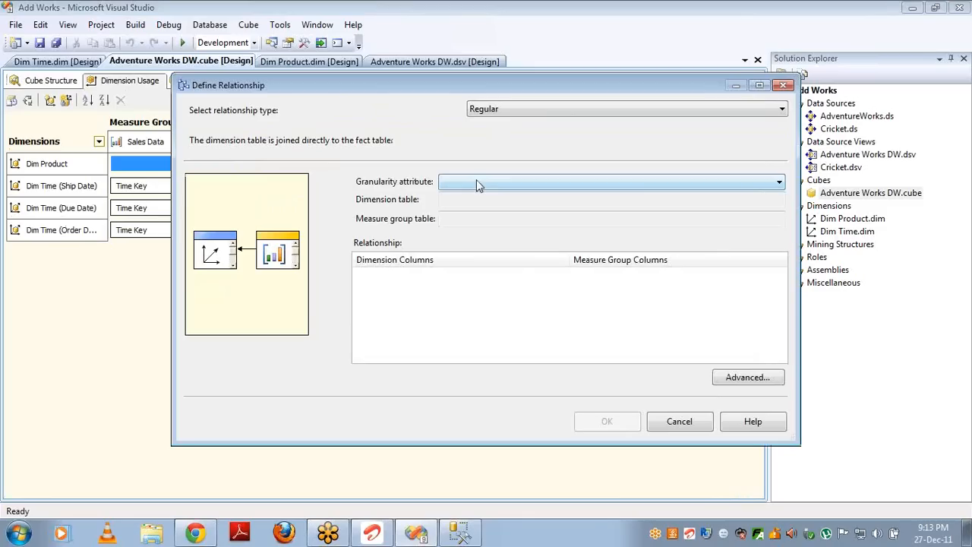
pyautogui.click(476, 183)
pyautogui.click(472, 191)
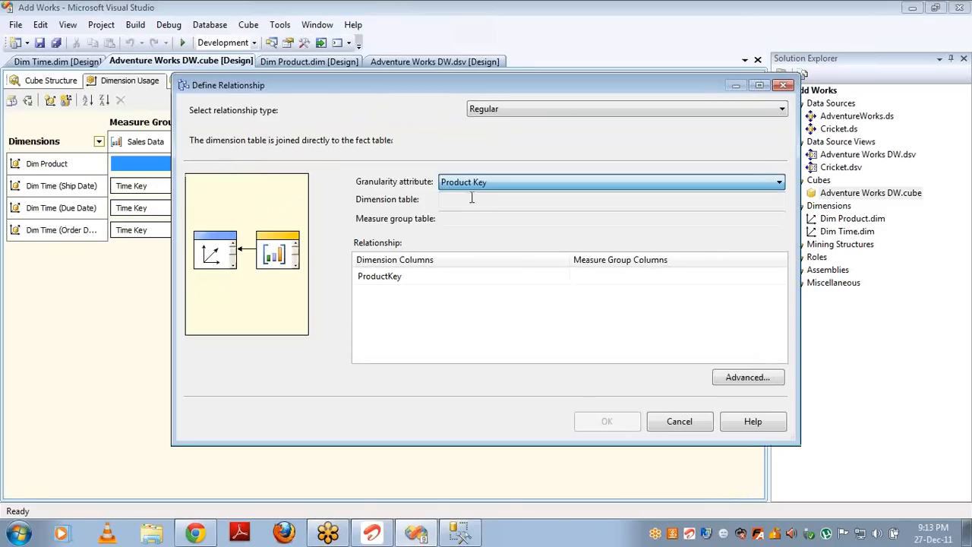
pyautogui.click(781, 276)
pyautogui.click(780, 276)
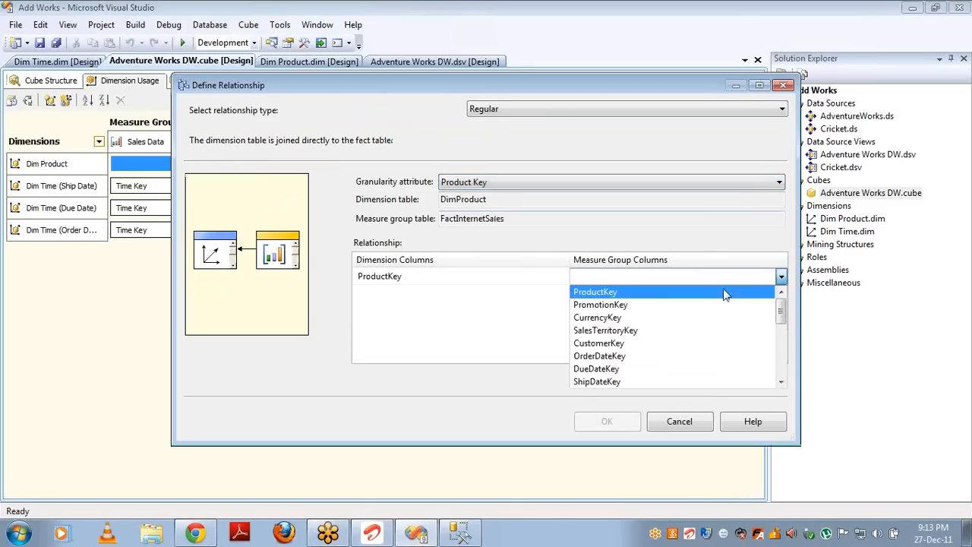
pyautogui.click(724, 293)
pyautogui.click(615, 423)
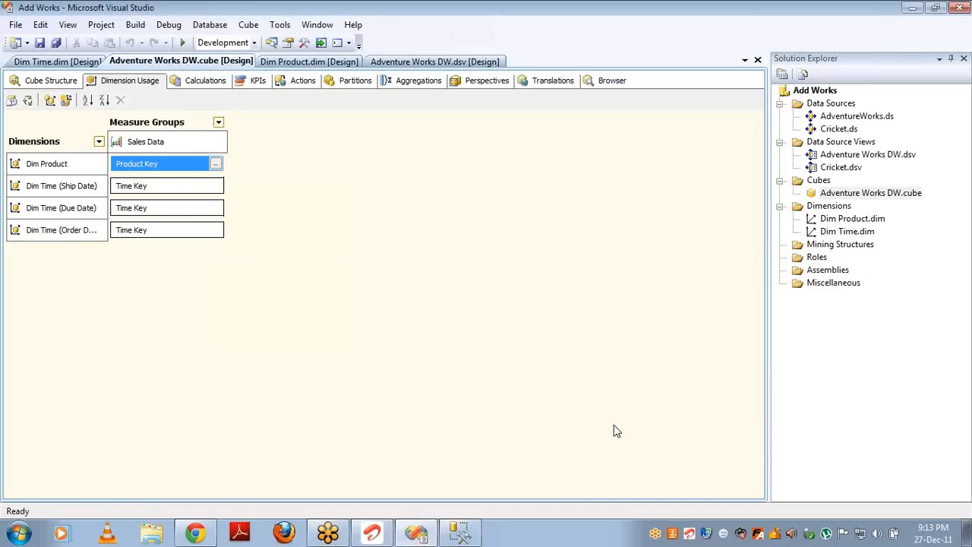
pyautogui.doubleClick(831, 219)
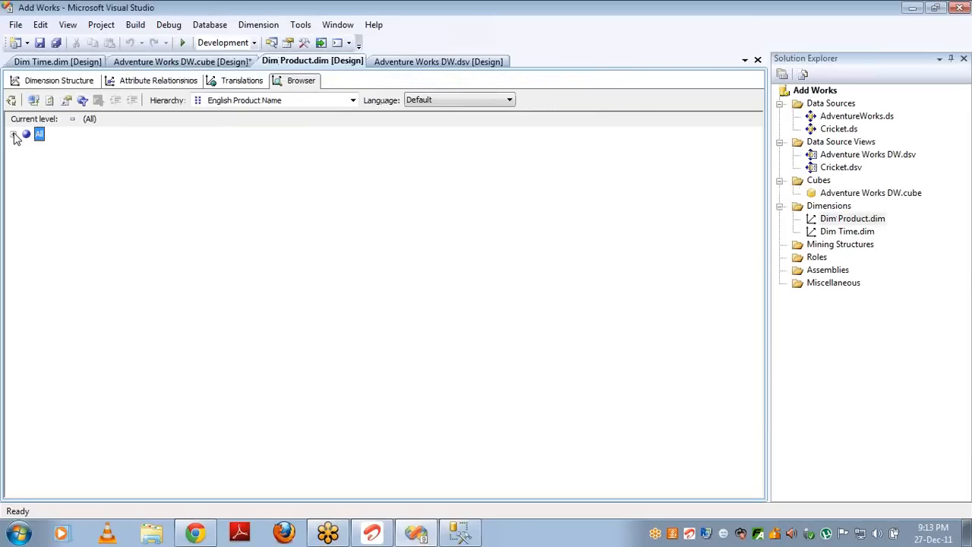
# Step: Expand All in the Dim Product browser, then open English Product Name's properties in Dimension Structure
pyautogui.click(13, 135)
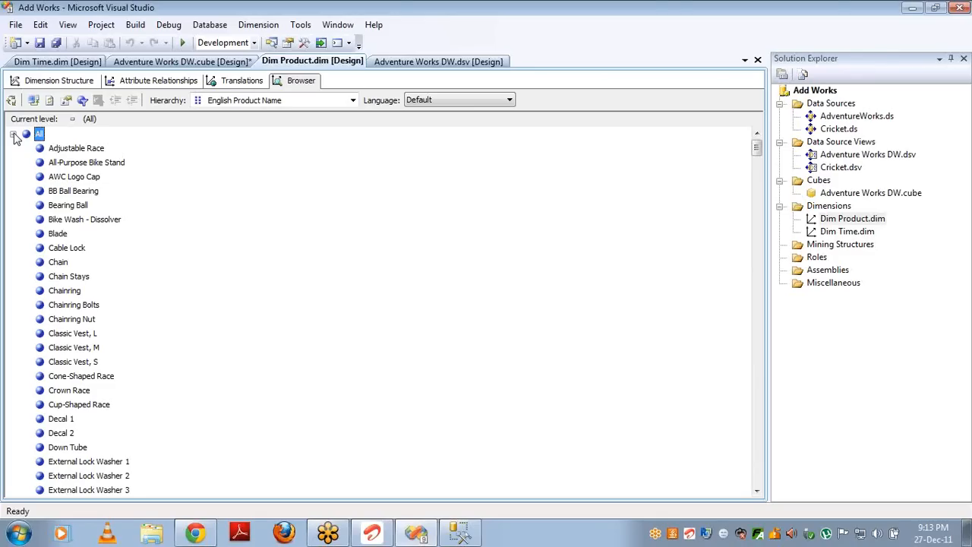
pyautogui.click(31, 80)
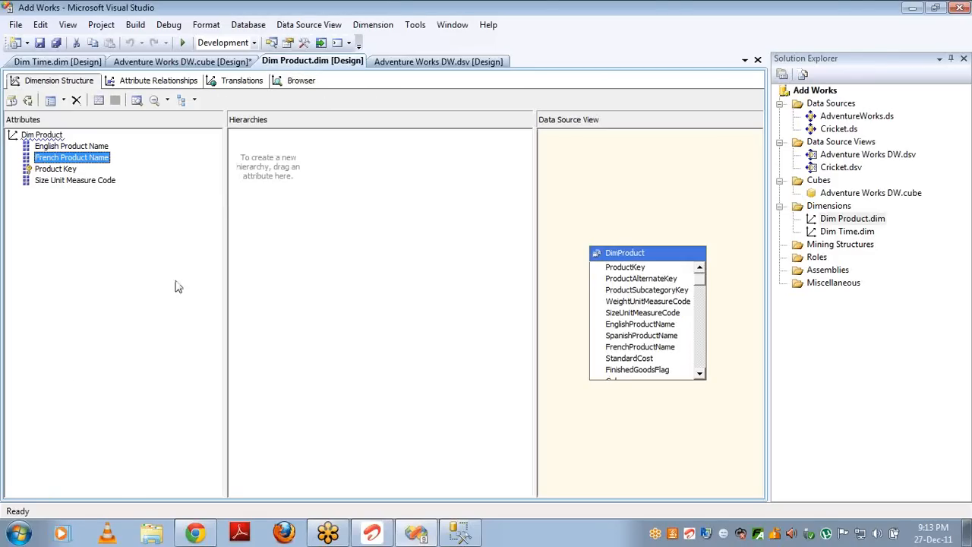
pyautogui.click(152, 266)
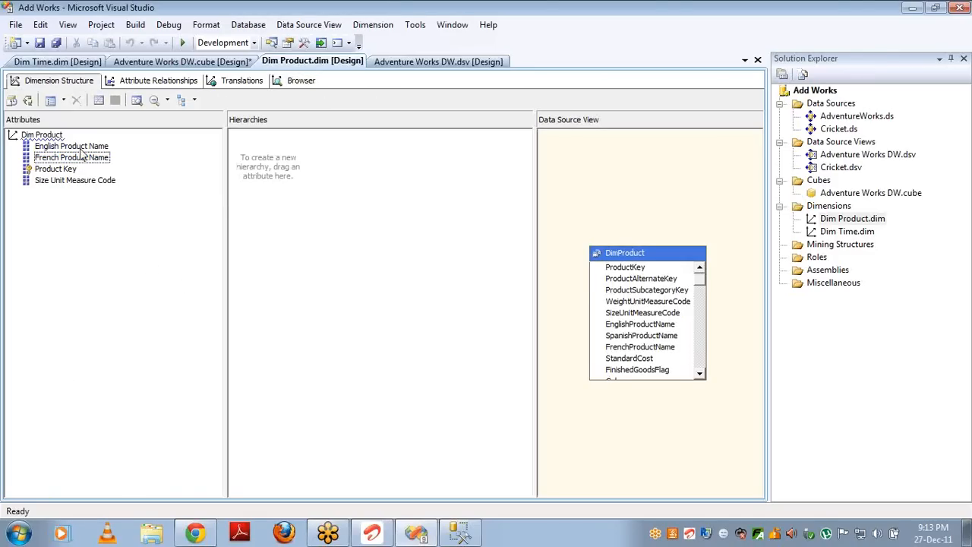
pyautogui.click(81, 147)
pyautogui.press('F4')
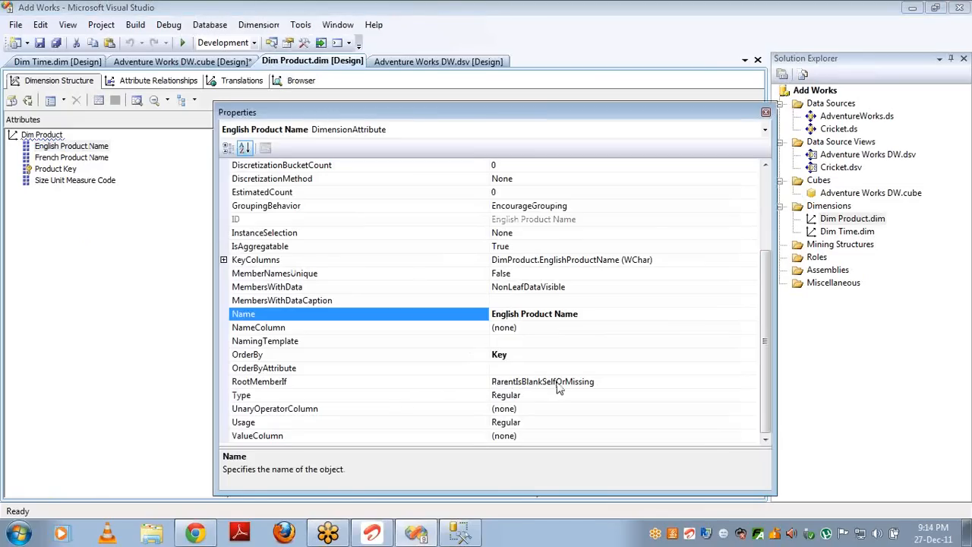
# Step: Set English Product Name's IsAggregatable to False, reprocess Dim Product and reconnect its browser
pyautogui.click(548, 260)
pyautogui.doubleClick(546, 246)
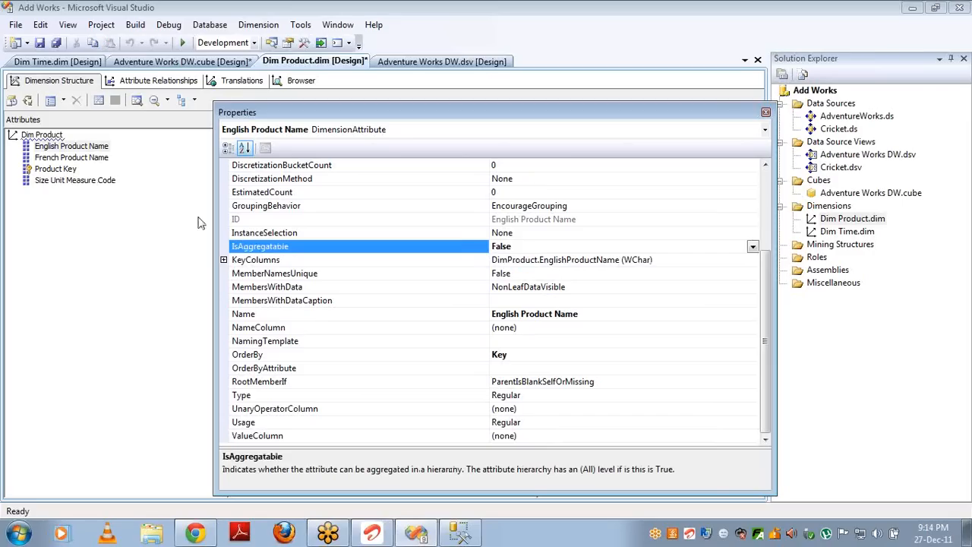
pyautogui.click(30, 103)
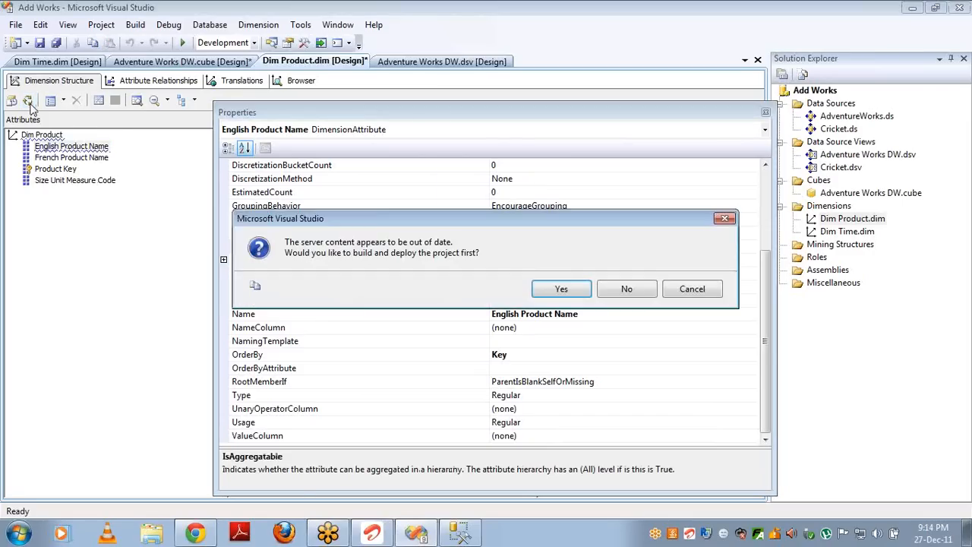
pyautogui.press('Return')
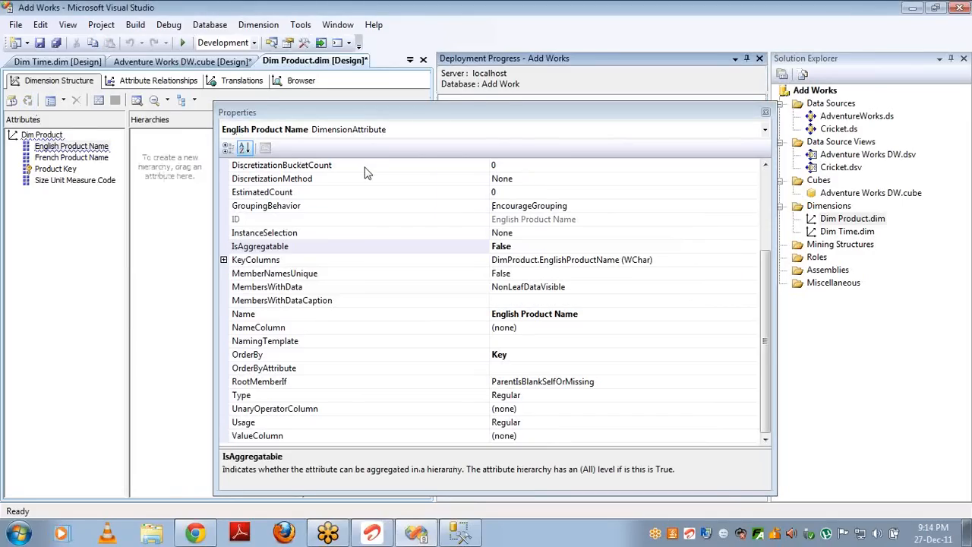
pyautogui.press('Return')
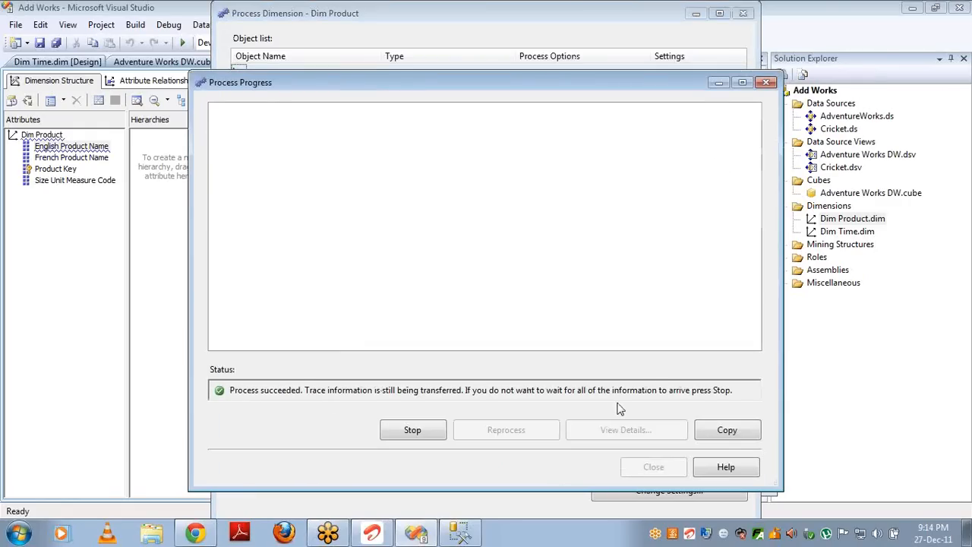
pyautogui.click(644, 466)
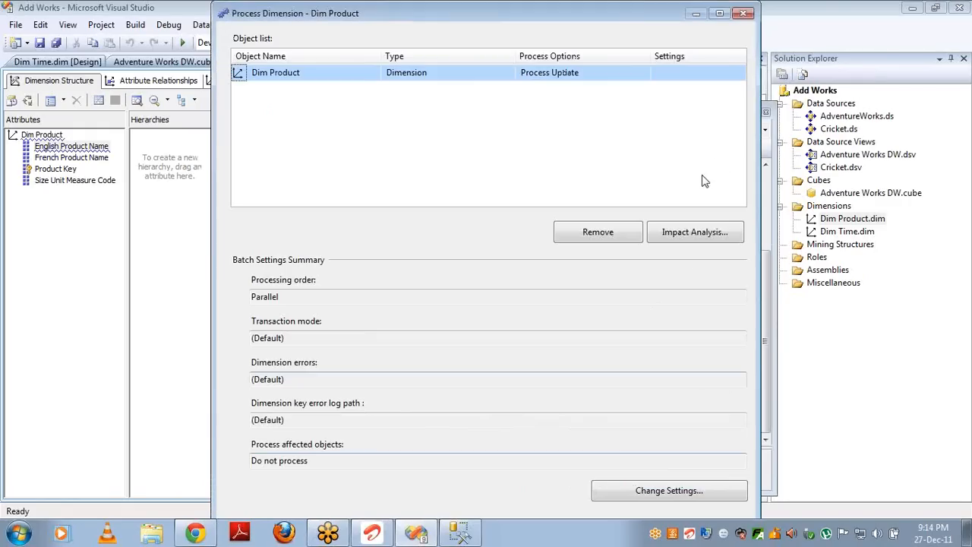
pyautogui.click(744, 14)
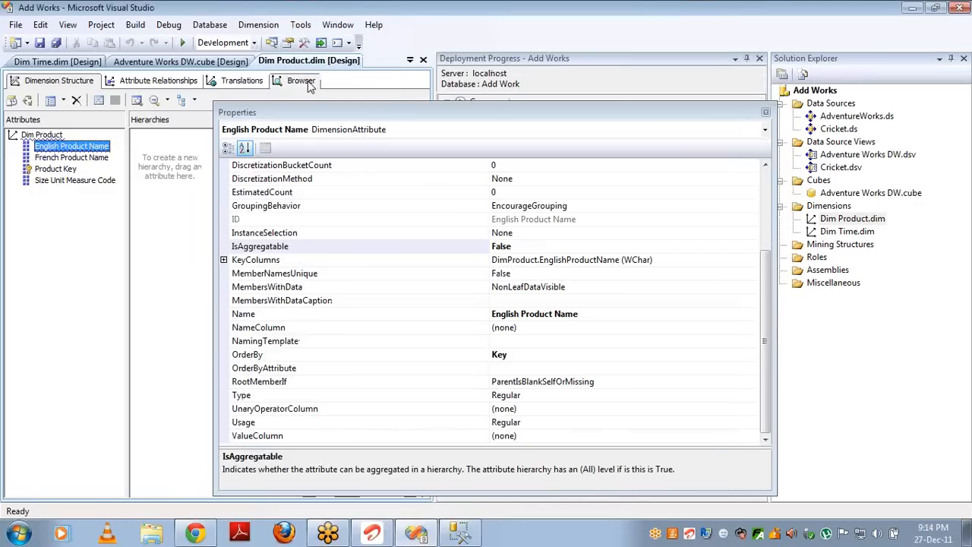
pyautogui.click(302, 80)
pyautogui.click(34, 103)
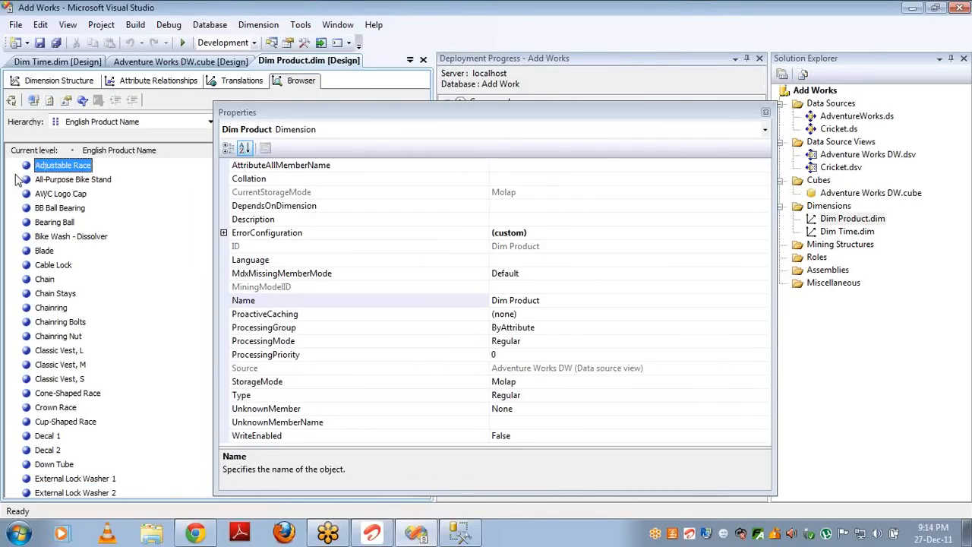
# Step: Group English Product Name's properties by category and inspect its KeyColumns, NameColumn and ValueColumn bindings
pyautogui.click(40, 81)
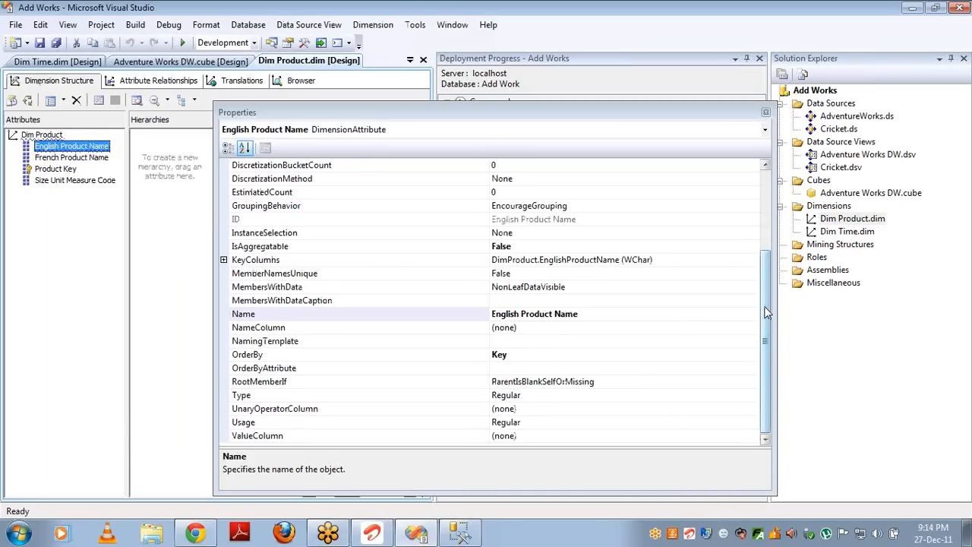
pyautogui.click(766, 326)
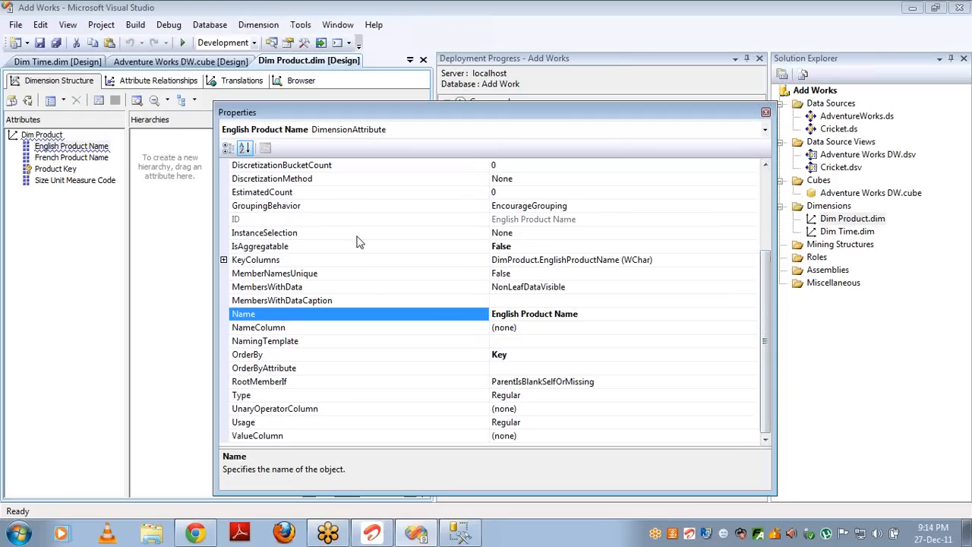
pyautogui.click(231, 149)
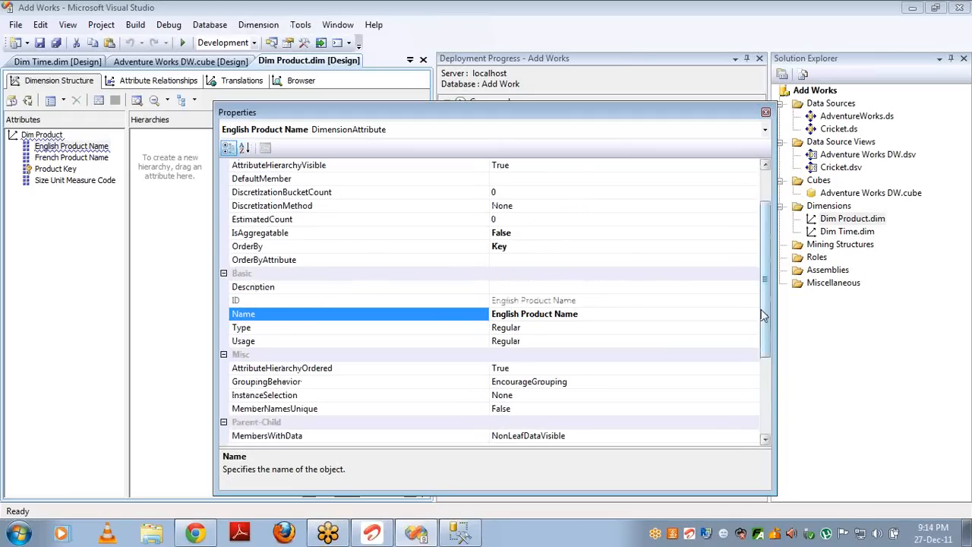
pyautogui.moveTo(767, 316); pyautogui.dragTo(767, 391)
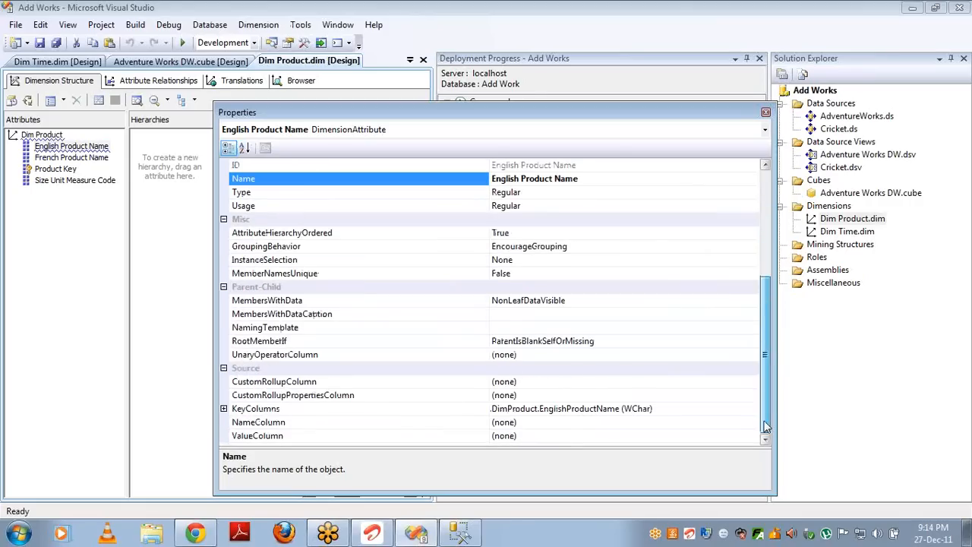
pyautogui.click(305, 412)
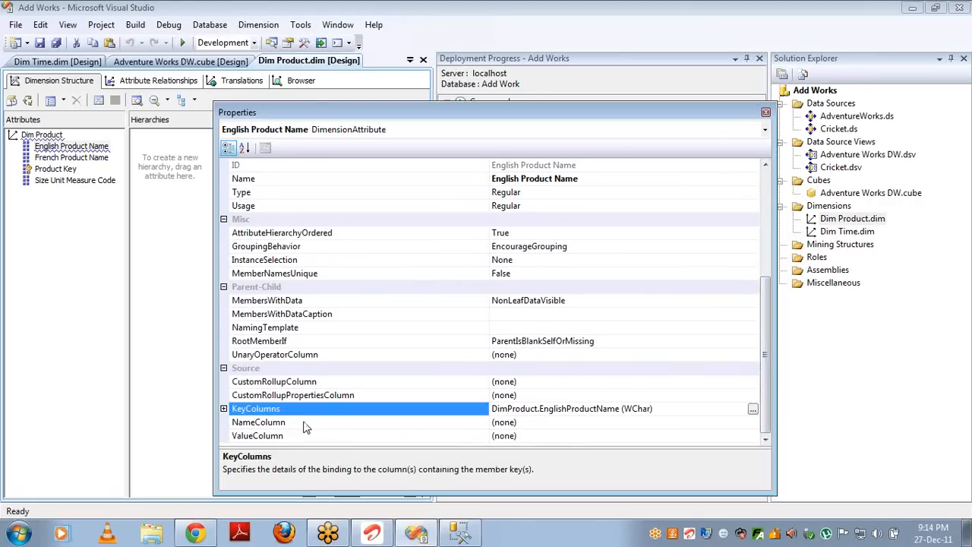
pyautogui.click(304, 425)
pyautogui.click(302, 438)
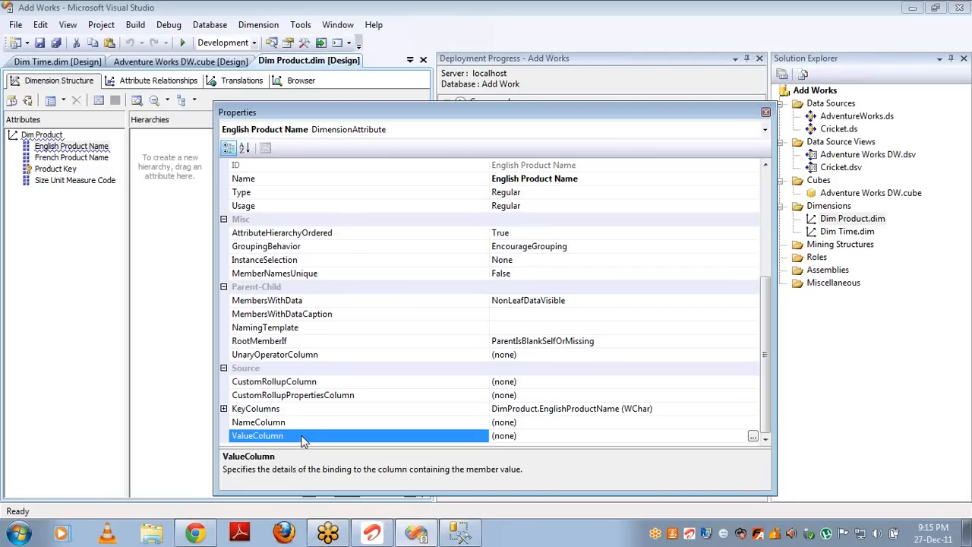
pyautogui.click(662, 409)
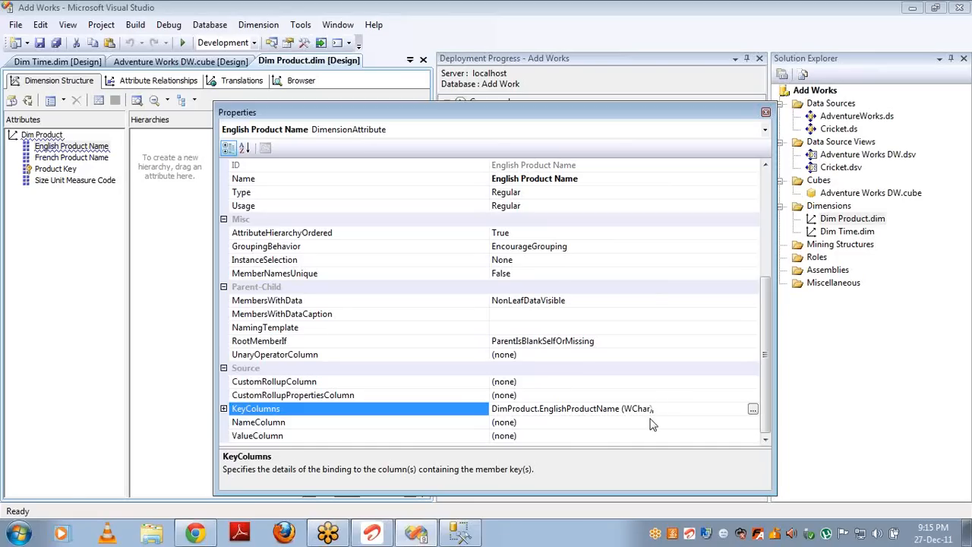
pyautogui.click(651, 419)
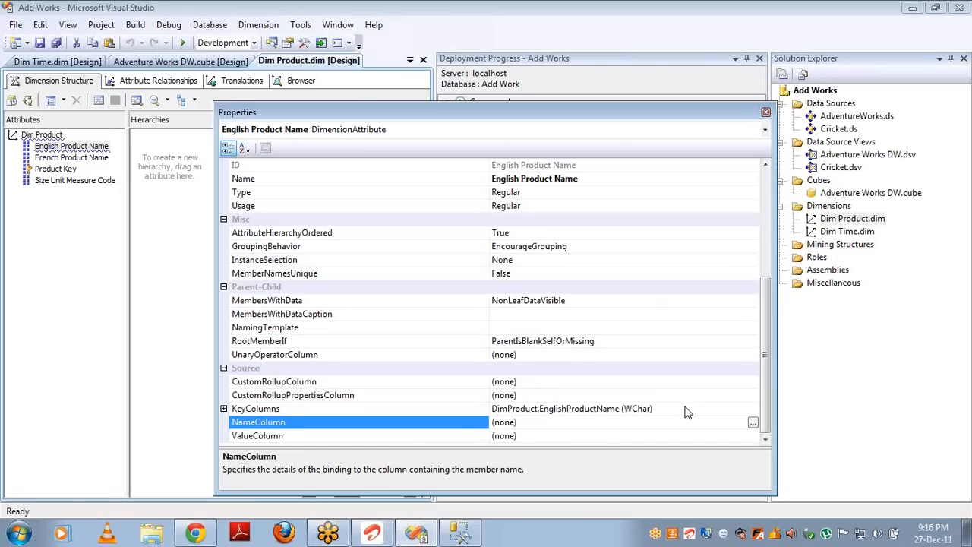
pyautogui.click(688, 407)
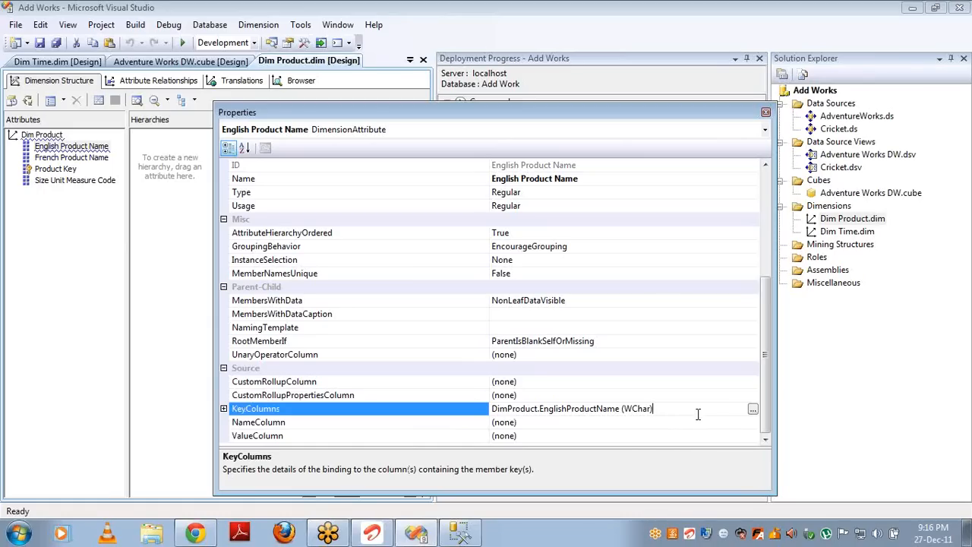
# Step: Add SpanishProductName to English Product Name's KeyColumns as a trial composite key
pyautogui.click(753, 411)
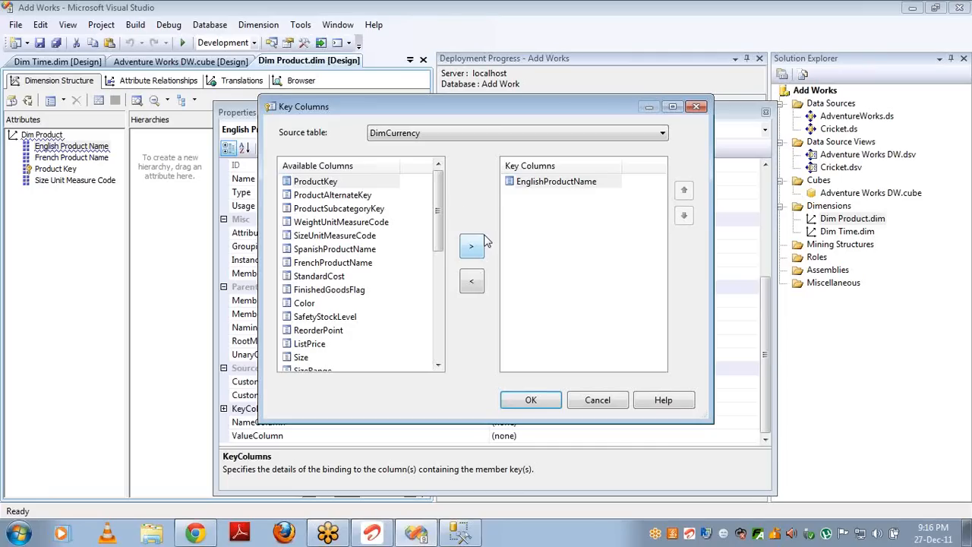
pyautogui.click(327, 251)
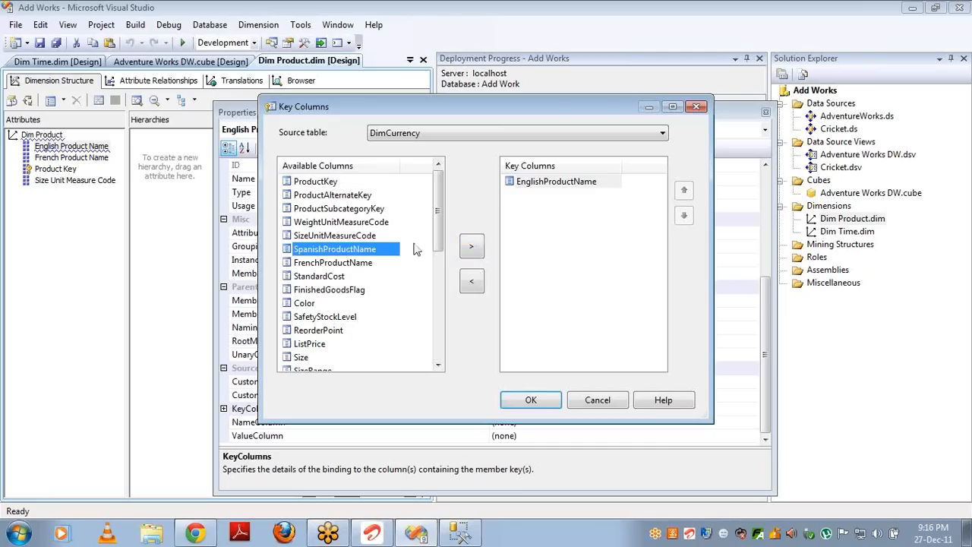
pyautogui.click(471, 248)
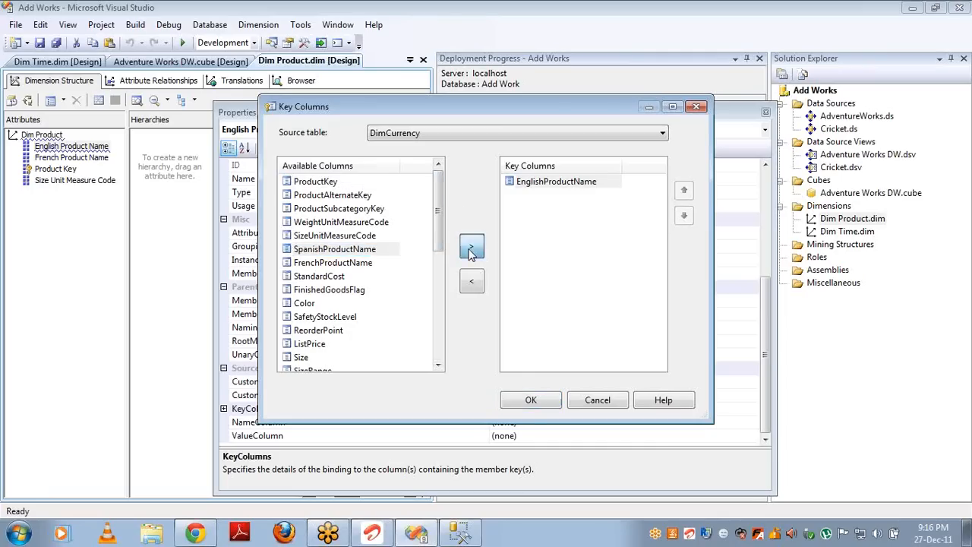
pyautogui.click(529, 402)
pyautogui.click(552, 423)
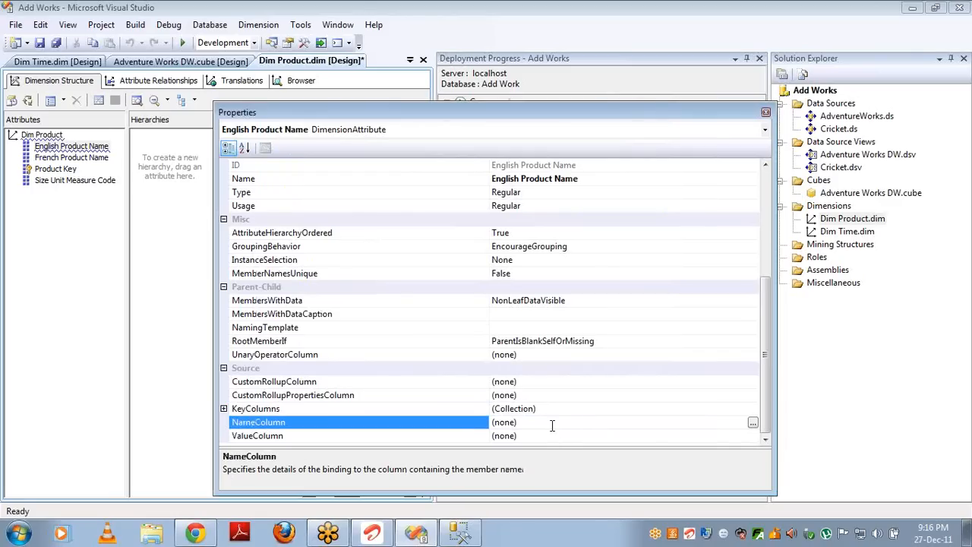
# Step: Remove SpanishProductName so the key is EnglishProductName only, then close the Properties window
pyautogui.click(57, 147)
pyautogui.moveTo(59, 148); pyautogui.dragTo(72, 153)
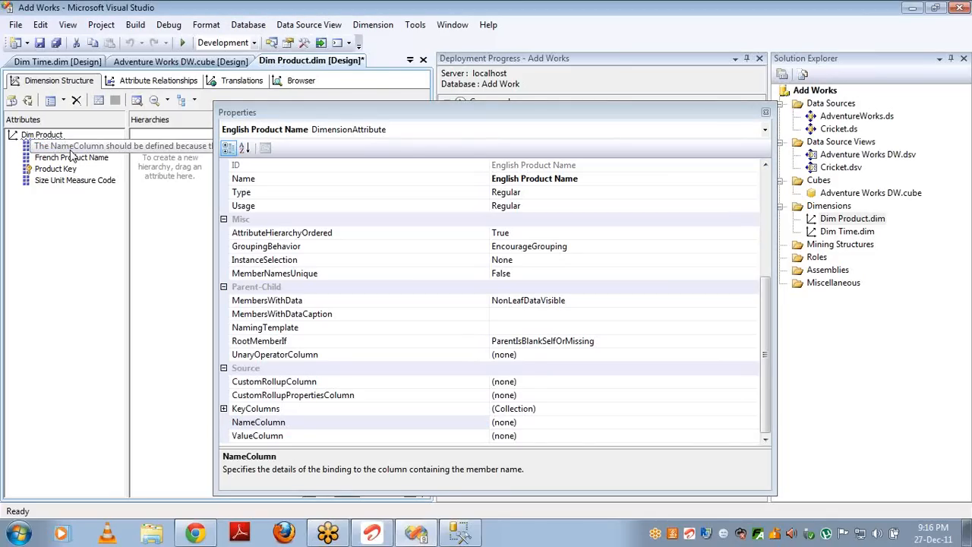
pyautogui.click(673, 408)
pyautogui.click(753, 409)
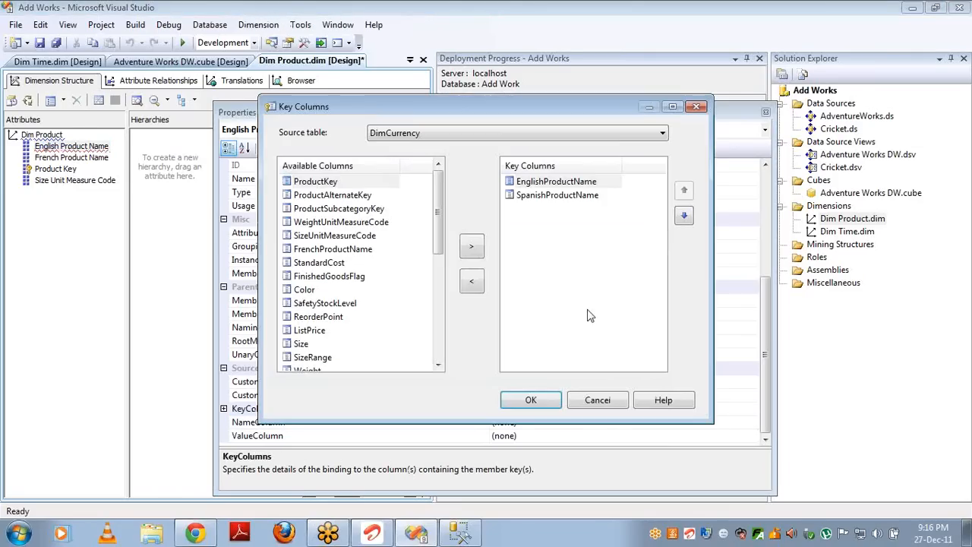
pyautogui.click(473, 283)
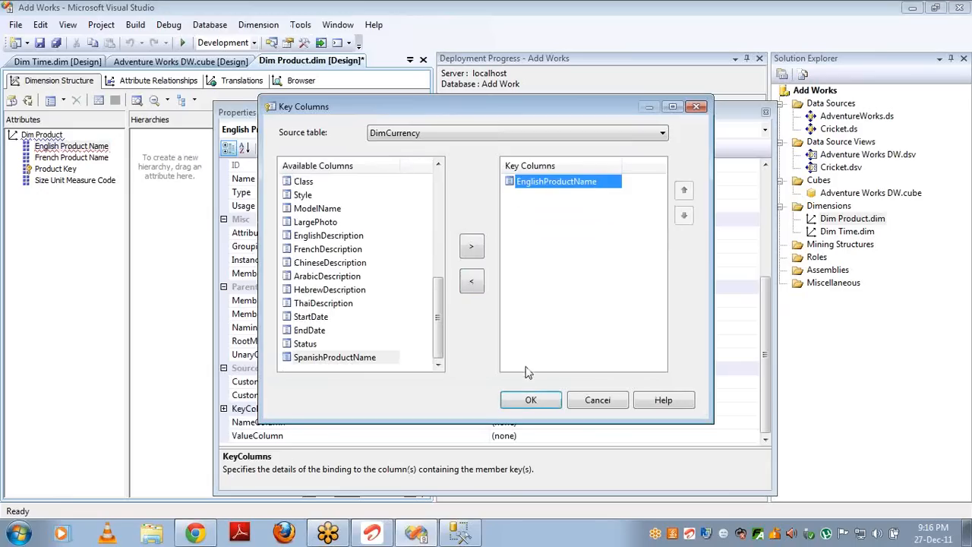
pyautogui.click(530, 400)
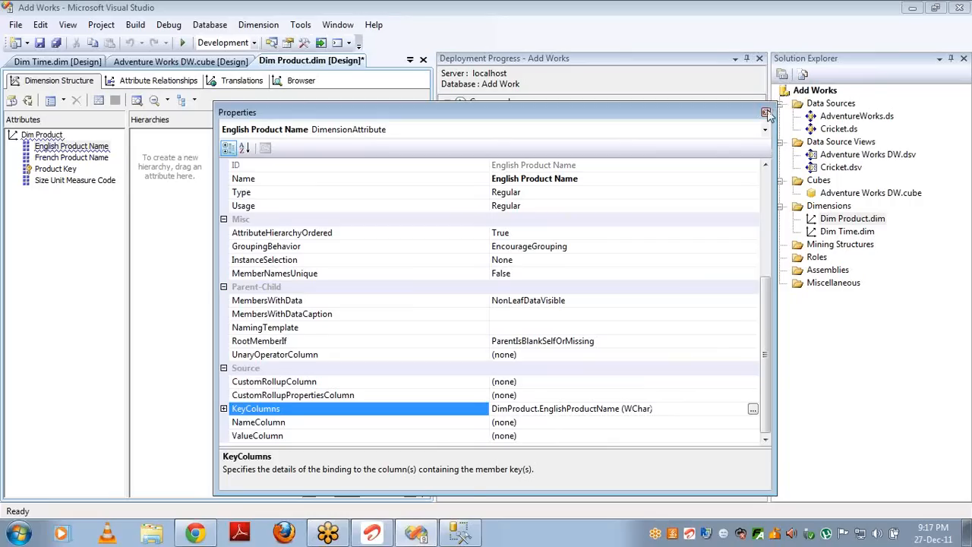
pyautogui.click(766, 111)
# Step: Start a new dimension from the existing table DimProduct
pyautogui.rightClick(828, 207)
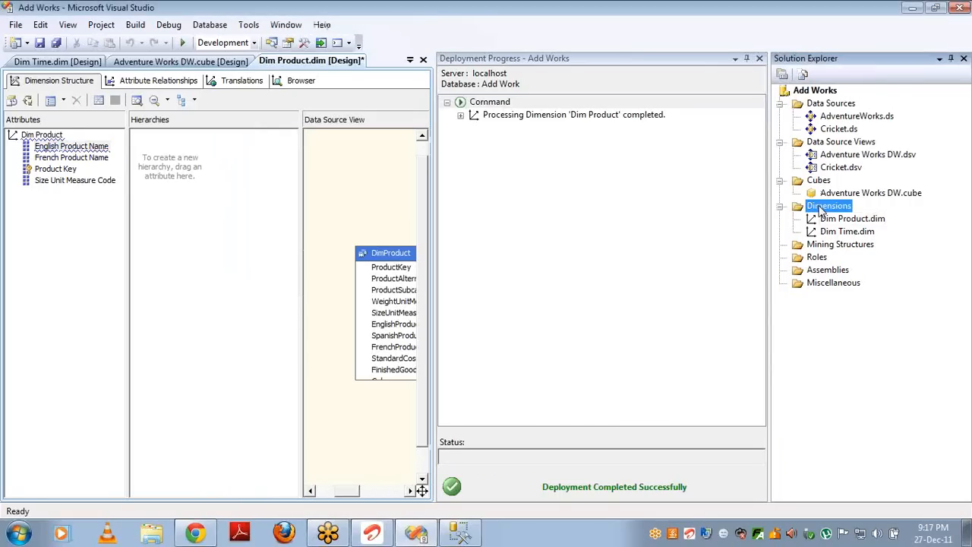
pyautogui.click(844, 219)
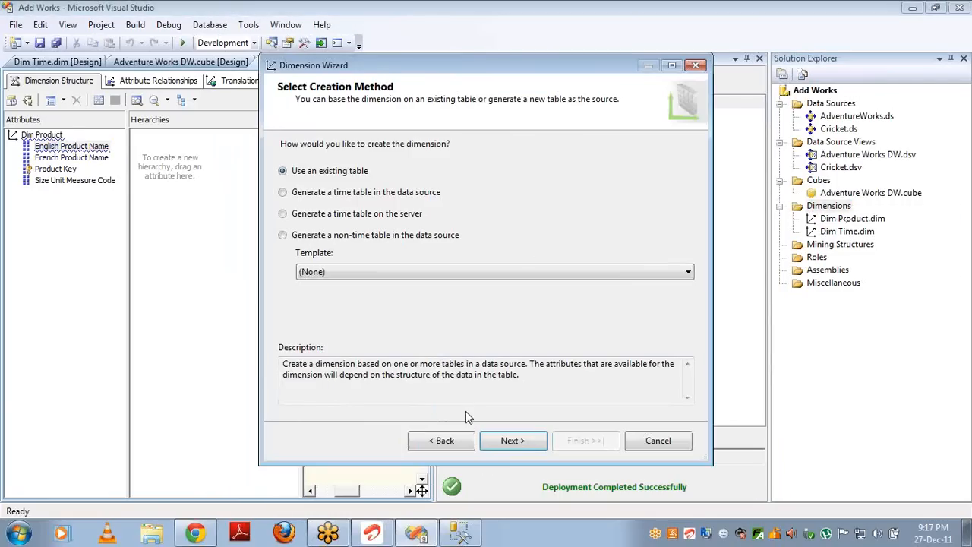
pyautogui.click(513, 441)
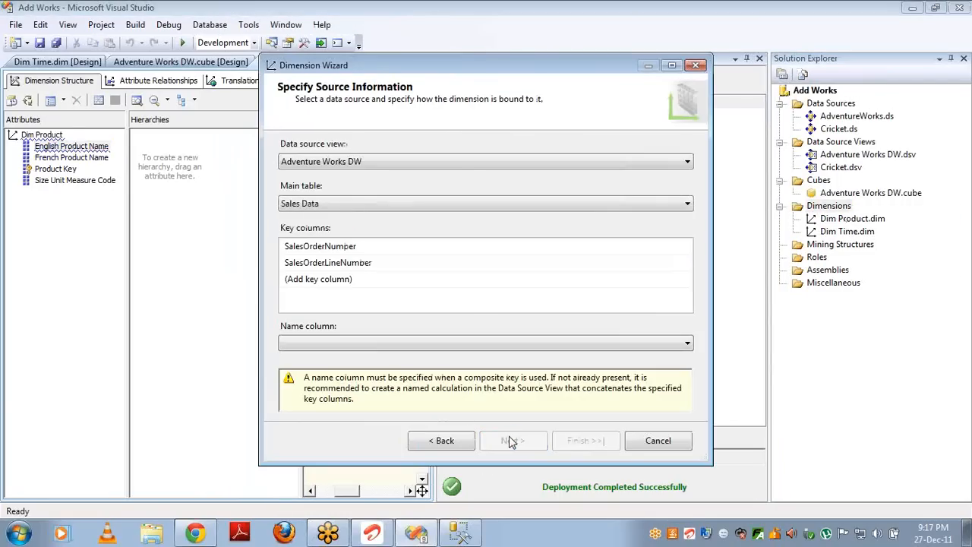
pyautogui.click(452, 202)
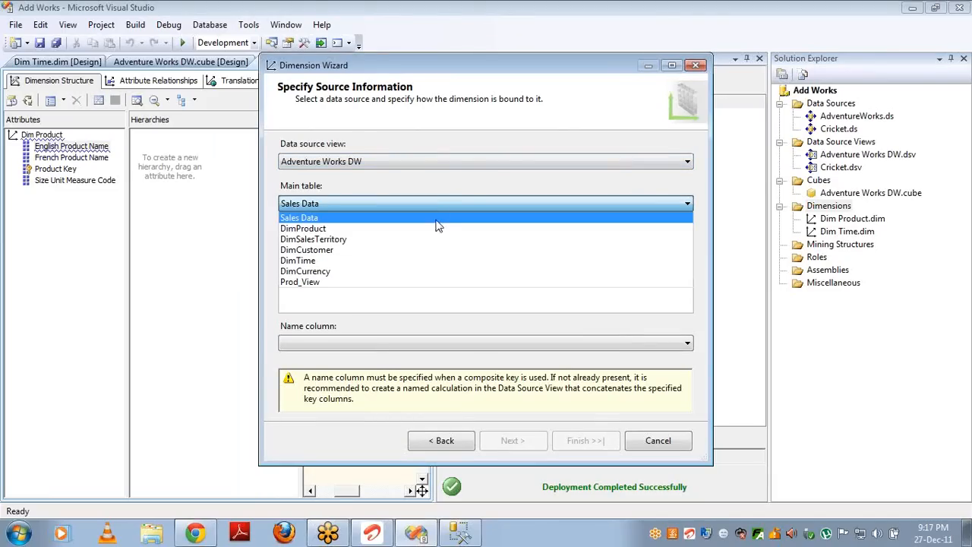
pyautogui.click(438, 231)
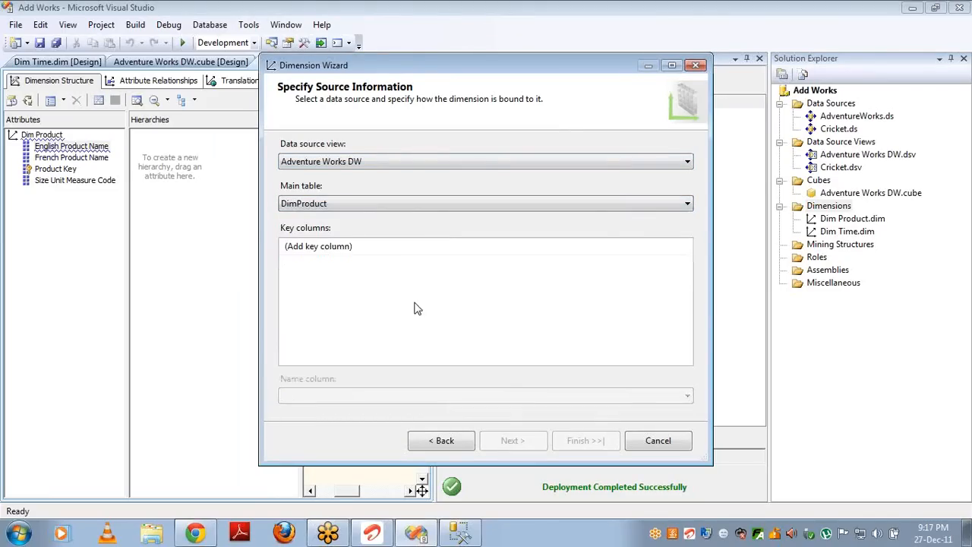
# Step: Key Dim Product 1 on ProductKey, name it by EnglishProductName, and finish the wizard
pyautogui.click(686, 248)
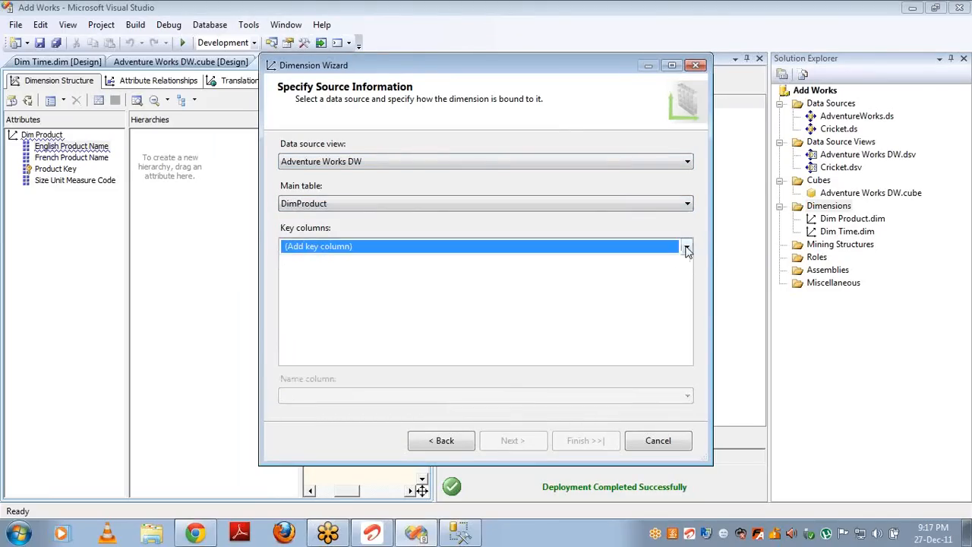
pyautogui.click(686, 247)
pyautogui.click(572, 275)
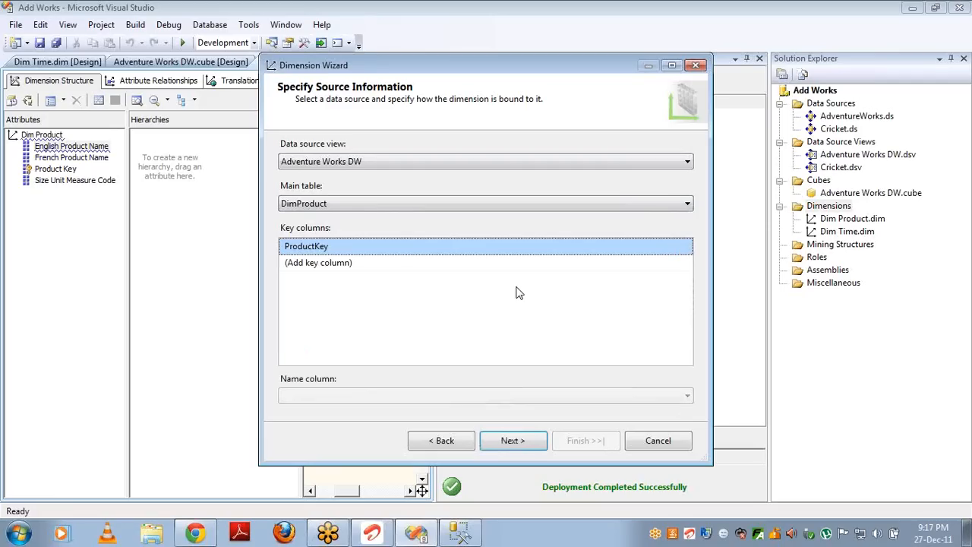
pyautogui.click(688, 398)
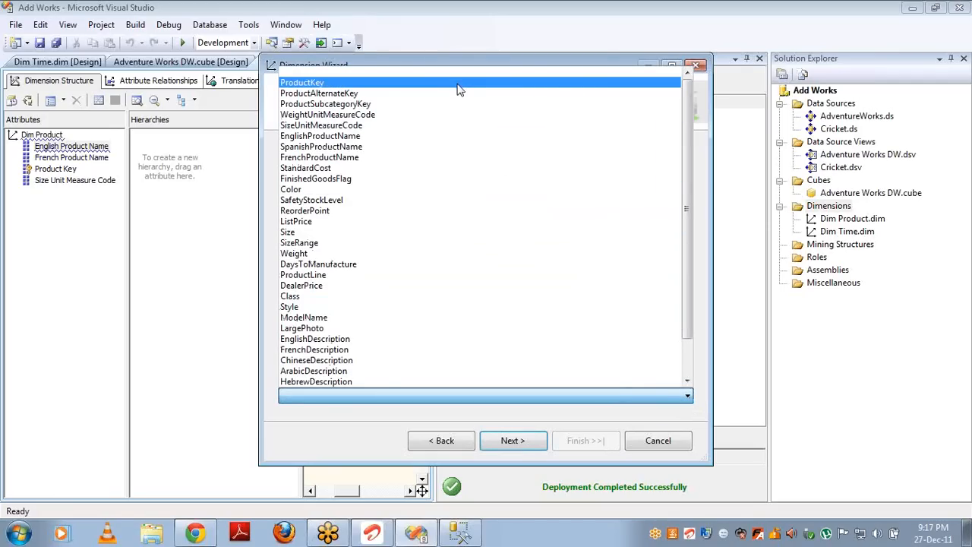
pyautogui.click(431, 141)
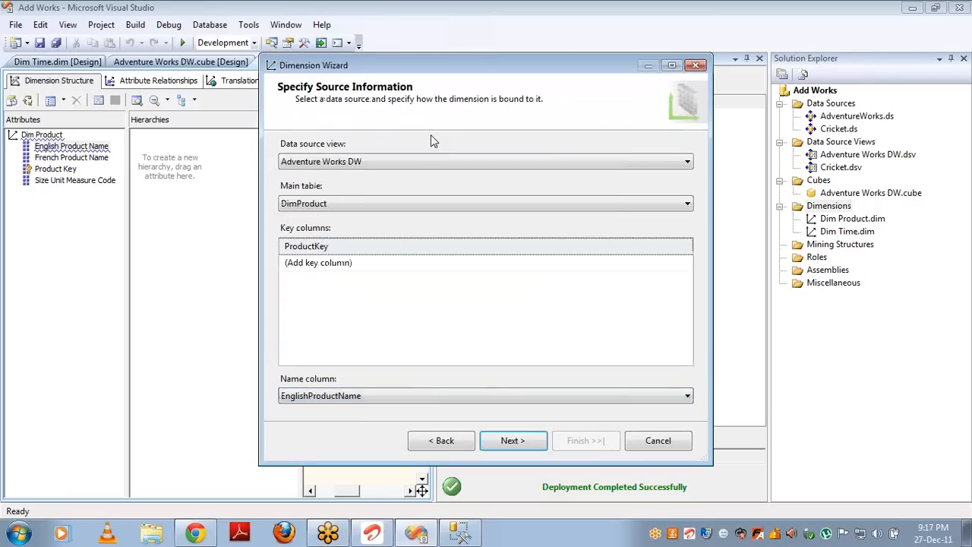
pyautogui.click(513, 440)
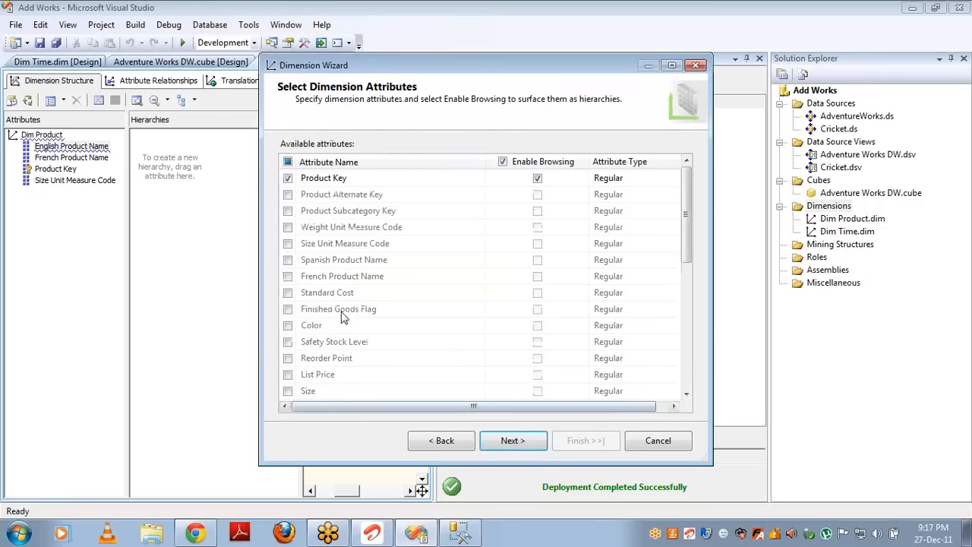
pyautogui.click(515, 443)
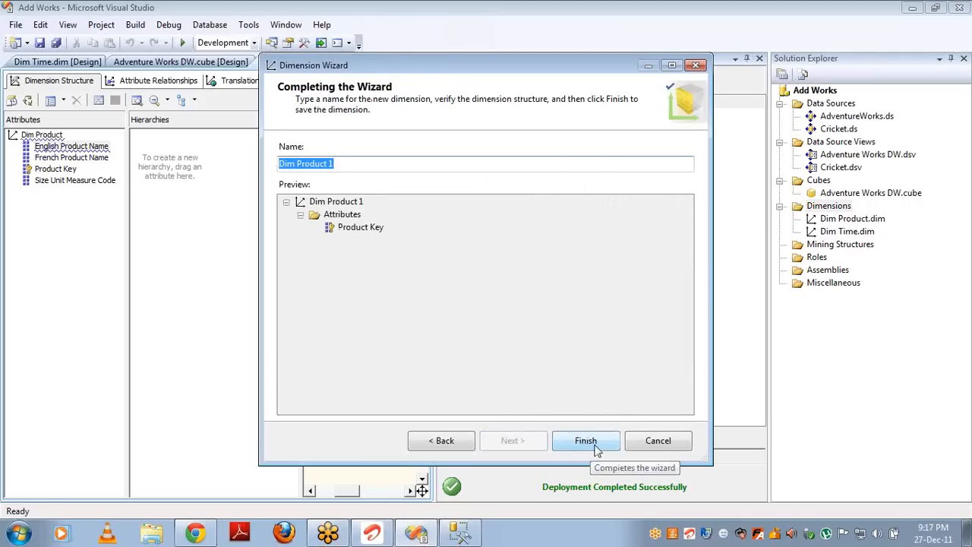
pyautogui.click(596, 448)
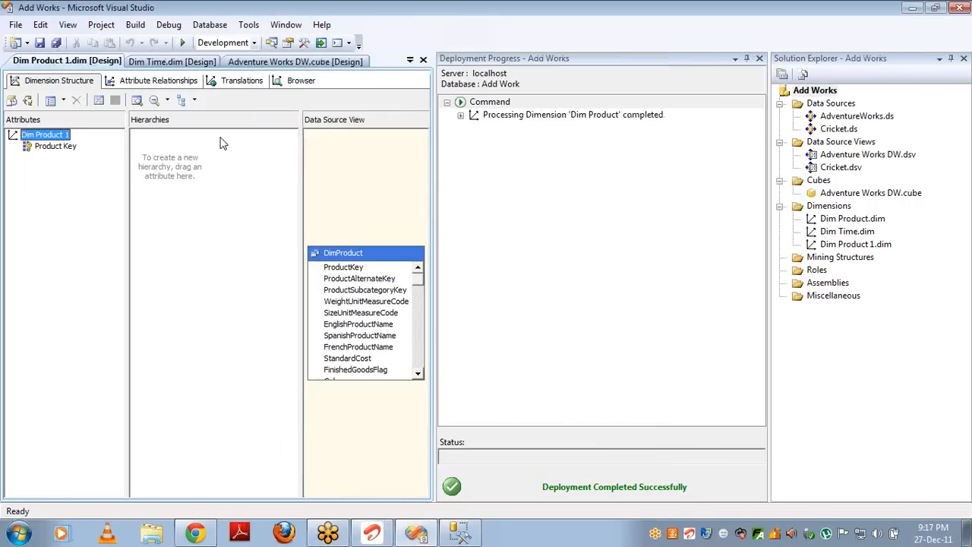
# Step: Create a hierarchy with a Product Key level and show the Product Key attribute's properties
pyautogui.click(47, 149)
pyautogui.moveTo(47, 149); pyautogui.dragTo(266, 178)
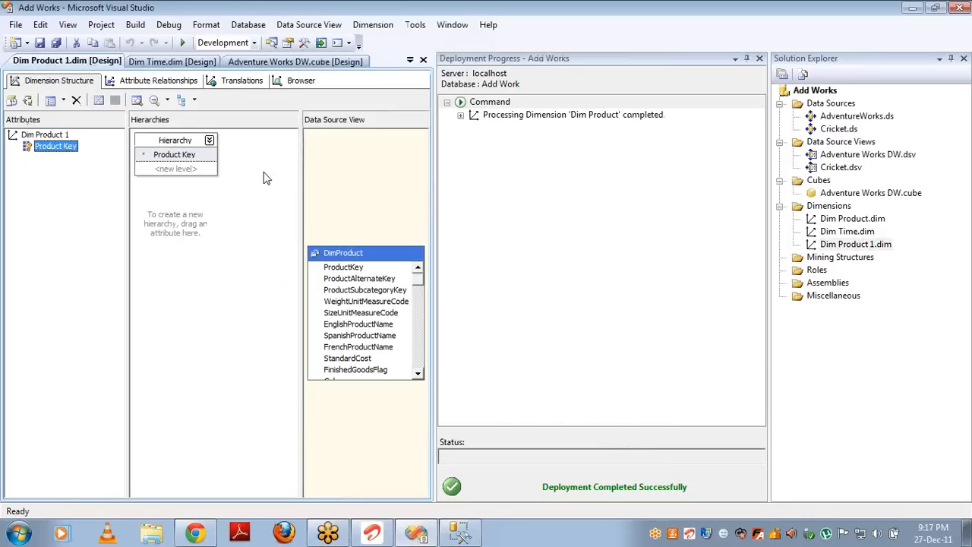
pyautogui.press('F4')
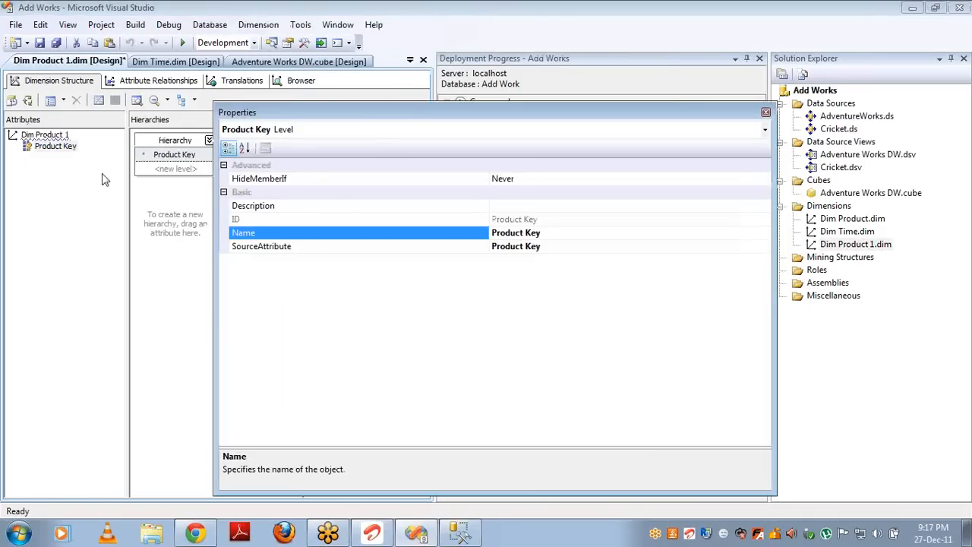
pyautogui.click(76, 155)
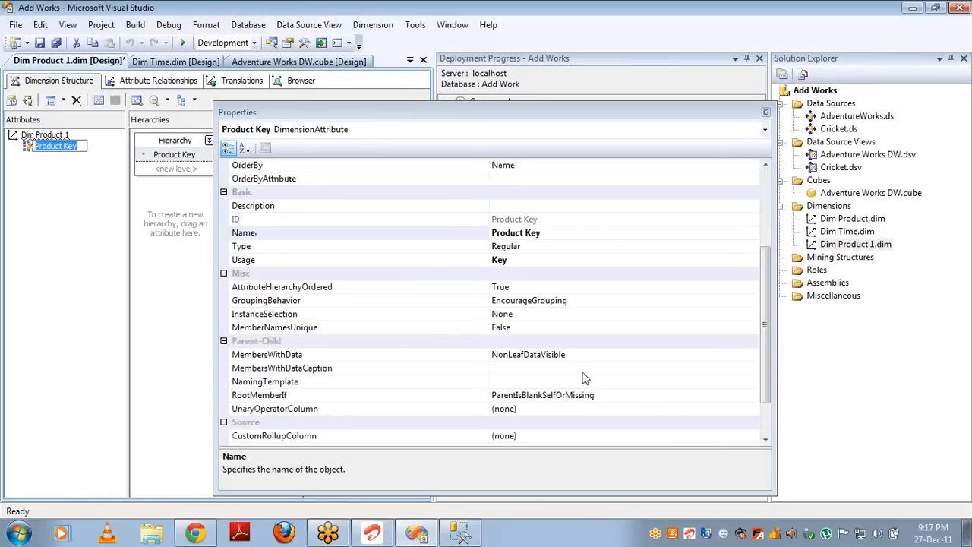
# Step: Confirm Product Key's NameColumn is DimProduct.EnglishProductName, then start processing Dim Product 1 with build and deploy
pyautogui.click(765, 430)
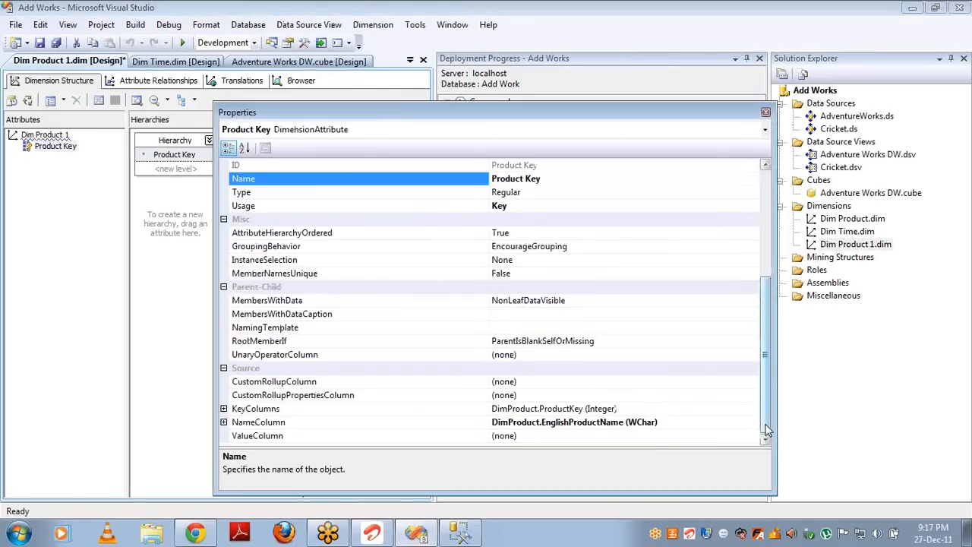
pyautogui.click(647, 410)
pyautogui.click(659, 423)
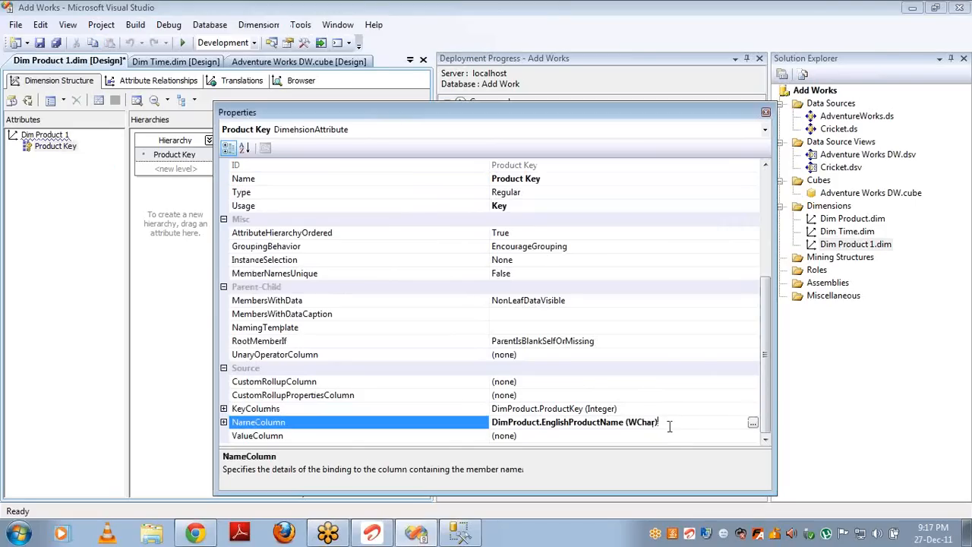
pyautogui.click(27, 101)
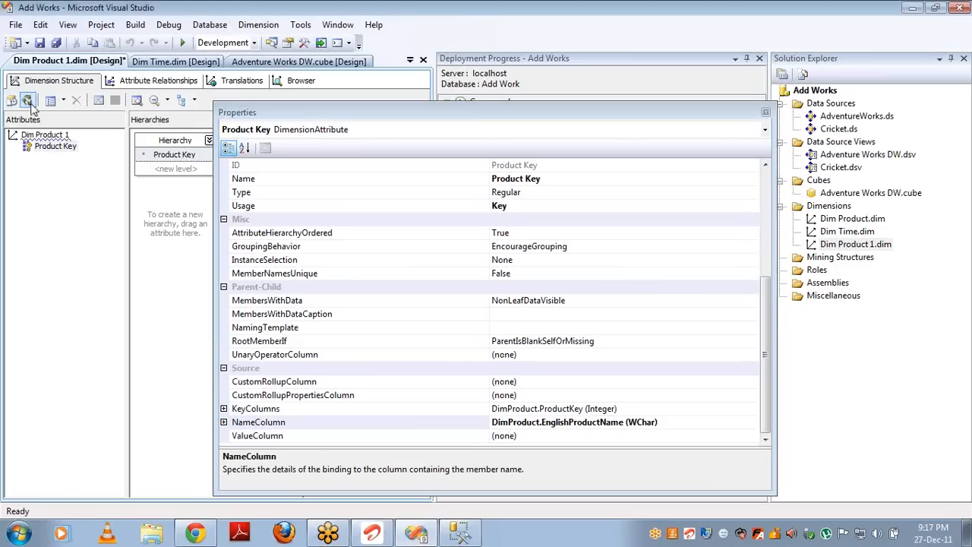
pyautogui.press('Return')
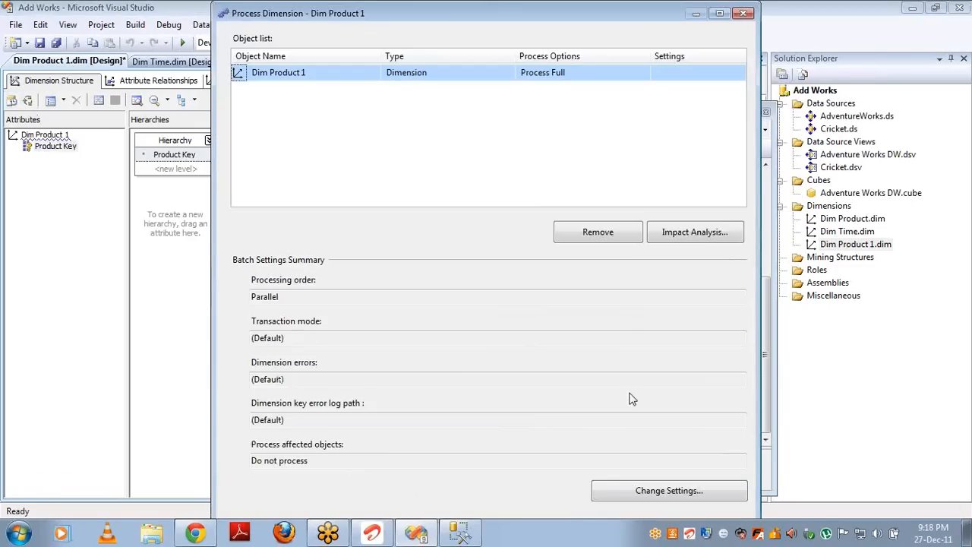
# Step: Run Process Full on Dim Product 1, then close the processing, Properties and Deployment Progress windows
pyautogui.press('Return')
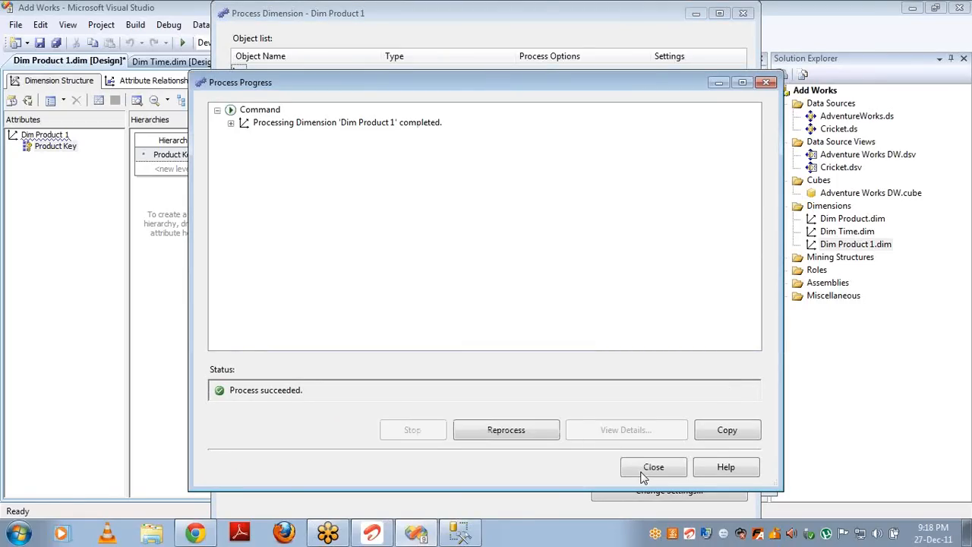
pyautogui.click(643, 475)
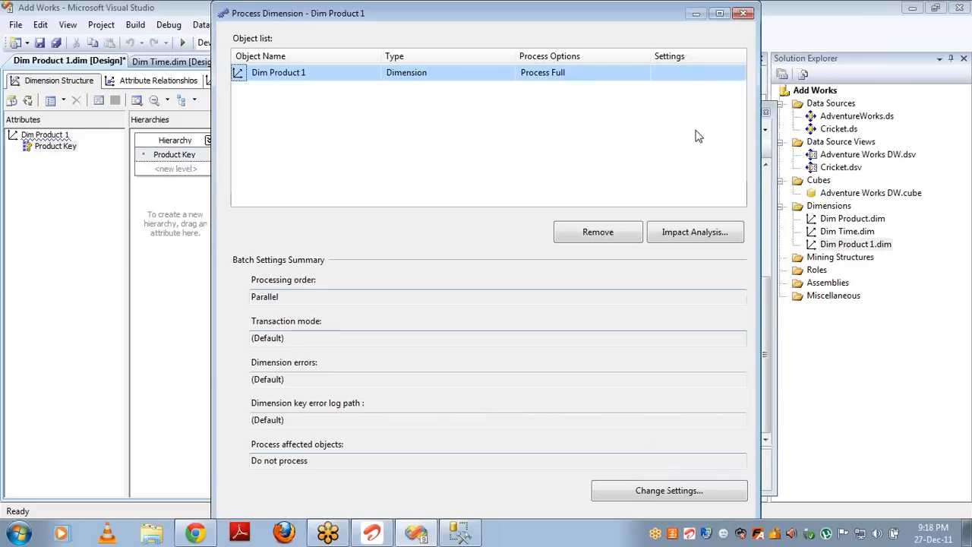
pyautogui.click(742, 13)
pyautogui.click(766, 113)
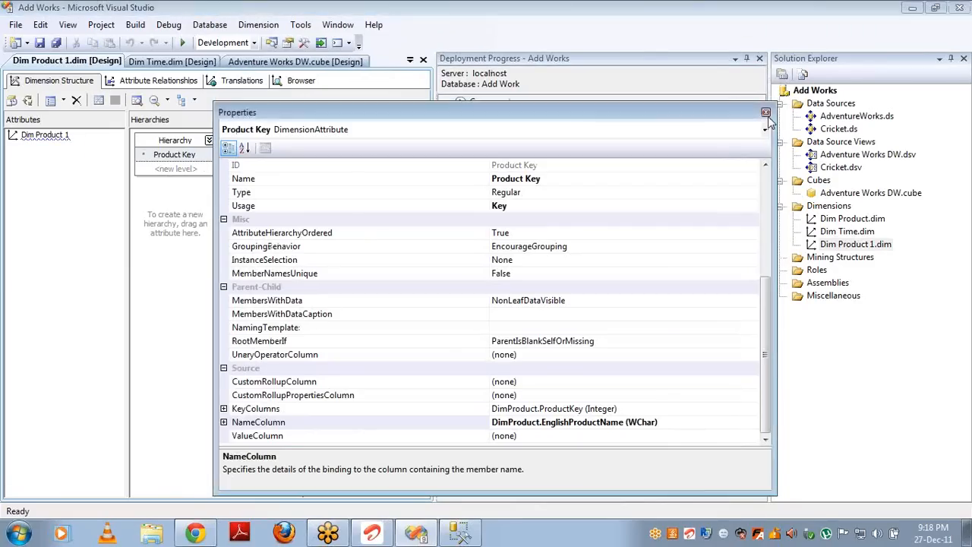
pyautogui.click(760, 59)
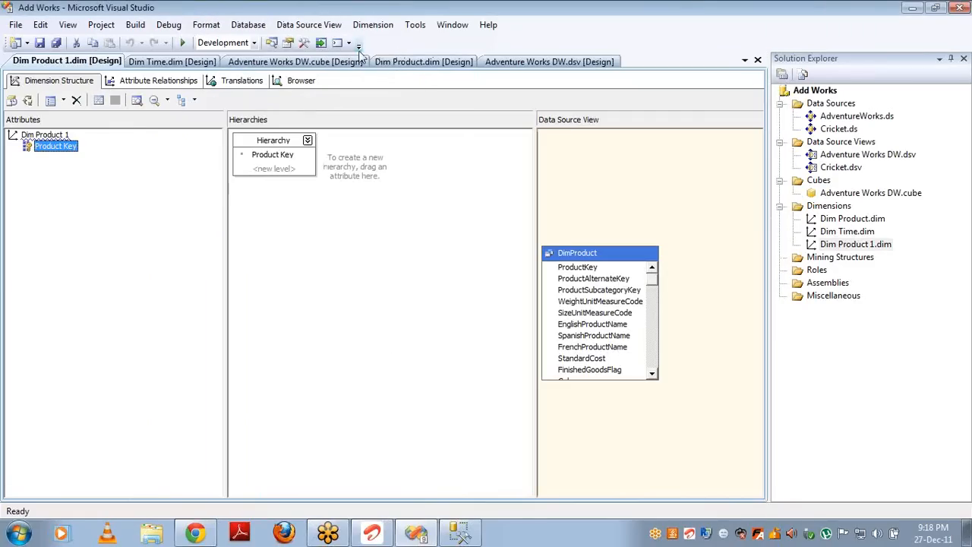
# Step: Set Dim Product's Product Key AttributeHierarchyVisible property to True
pyautogui.click(407, 67)
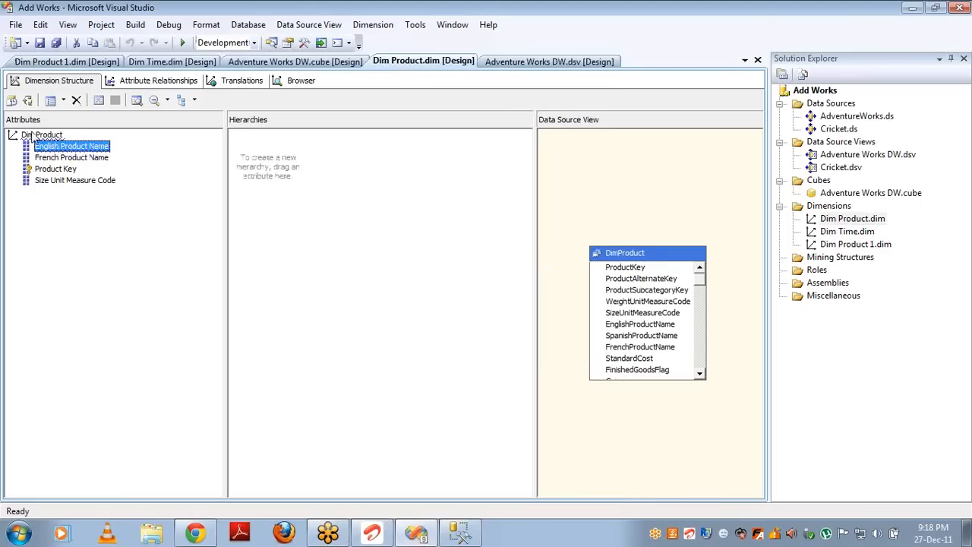
pyautogui.click(67, 170)
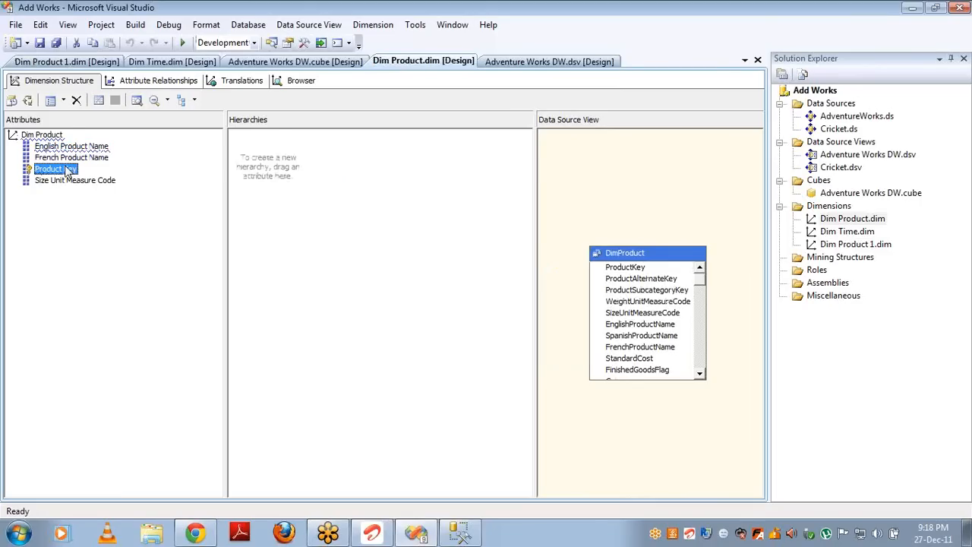
pyautogui.press('F4')
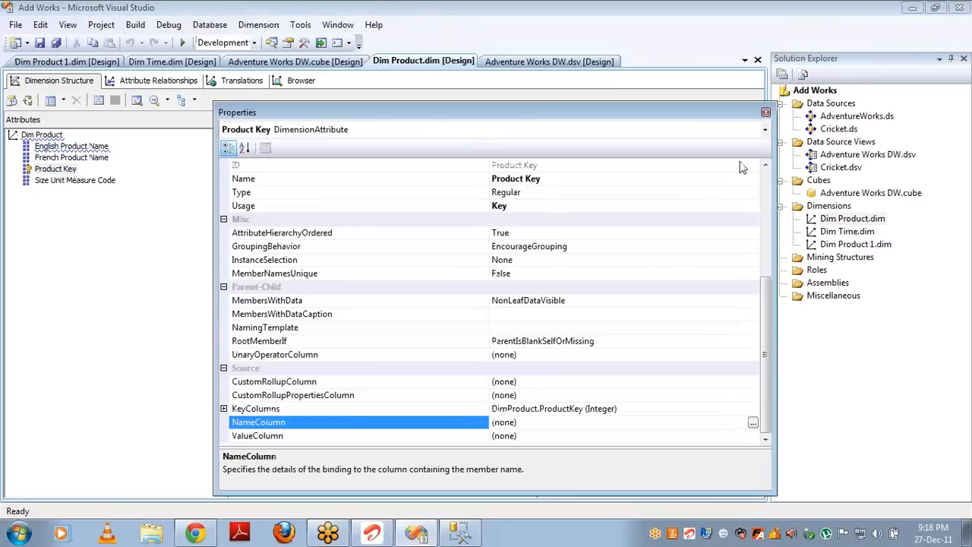
pyautogui.click(768, 181)
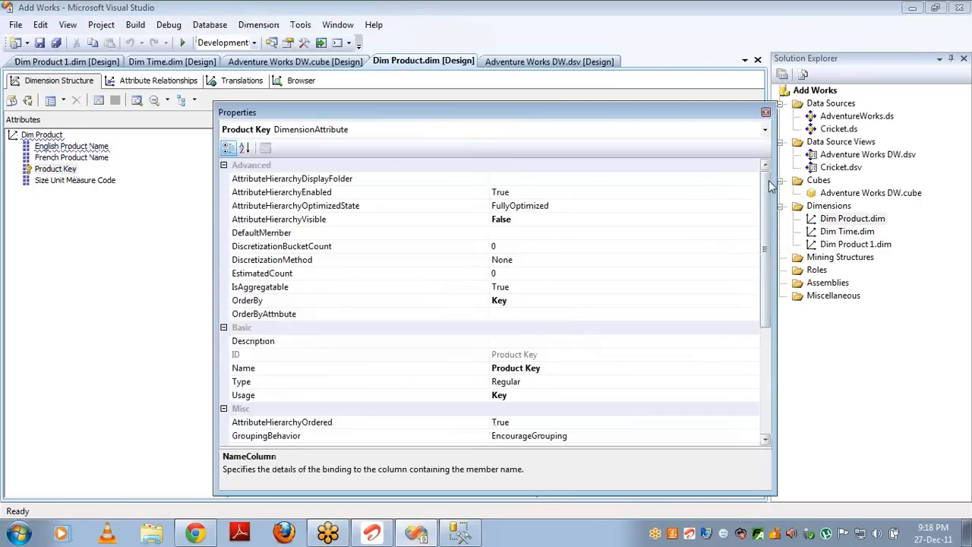
pyautogui.doubleClick(595, 222)
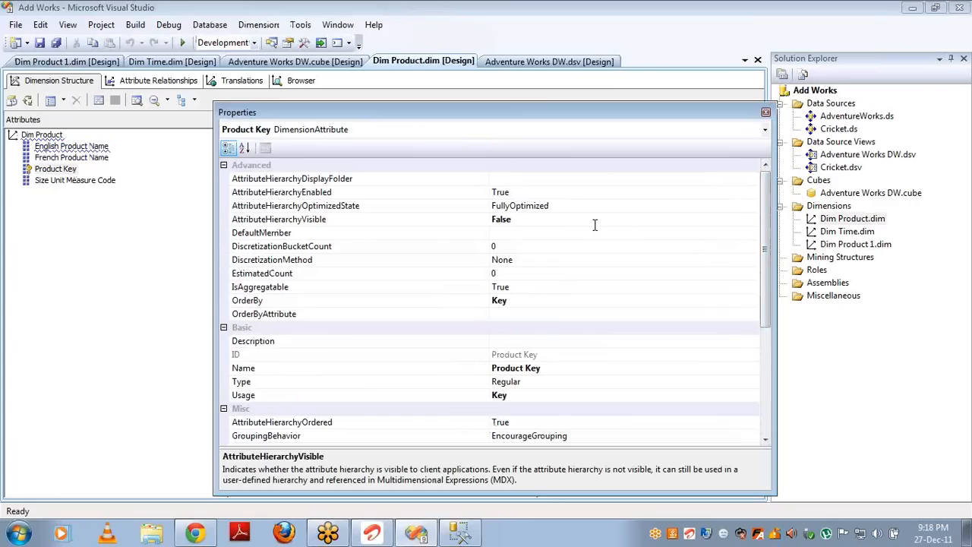
# Step: Build, deploy and run Process Update on Dim Product, then close the processing windows
pyautogui.click(27, 101)
pyautogui.press('Return')
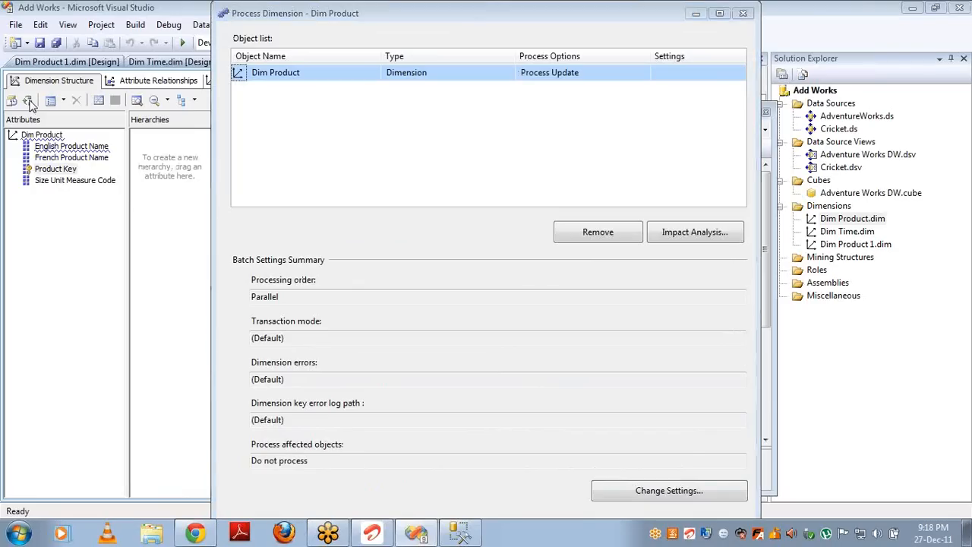
pyautogui.press('Return')
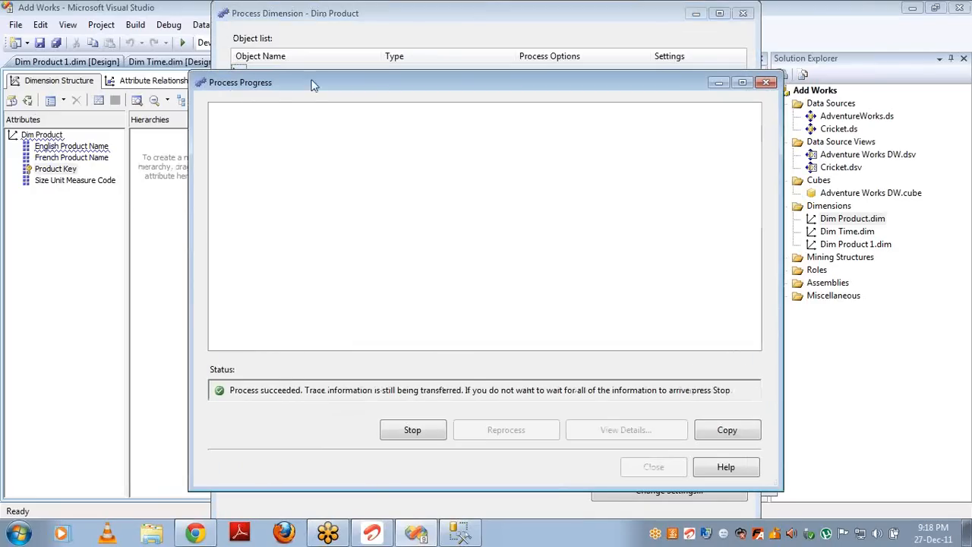
pyautogui.click(644, 465)
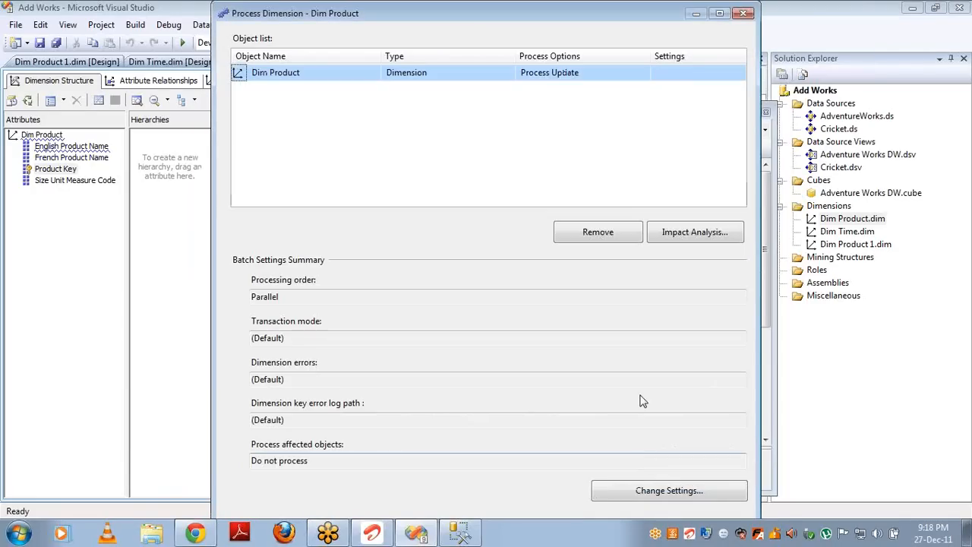
pyautogui.click(744, 14)
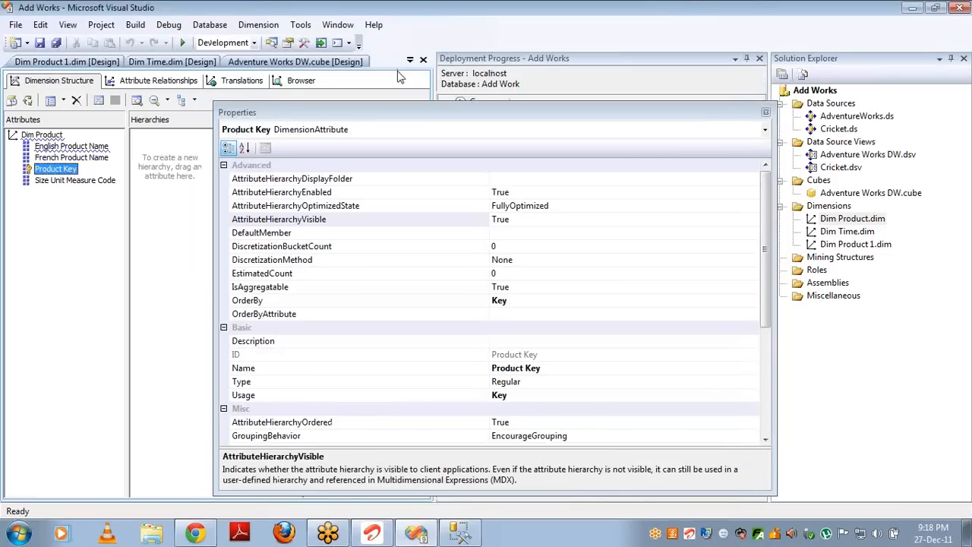
# Step: Browse Dim Product by the Product Key hierarchy, expanding All to list keys 1, 2, 3 onward
pyautogui.click(303, 82)
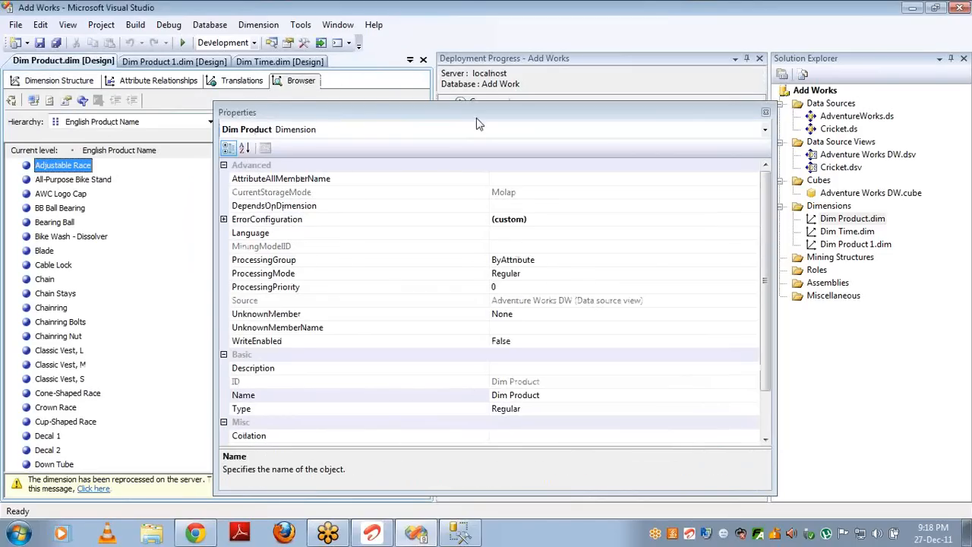
pyautogui.click(766, 113)
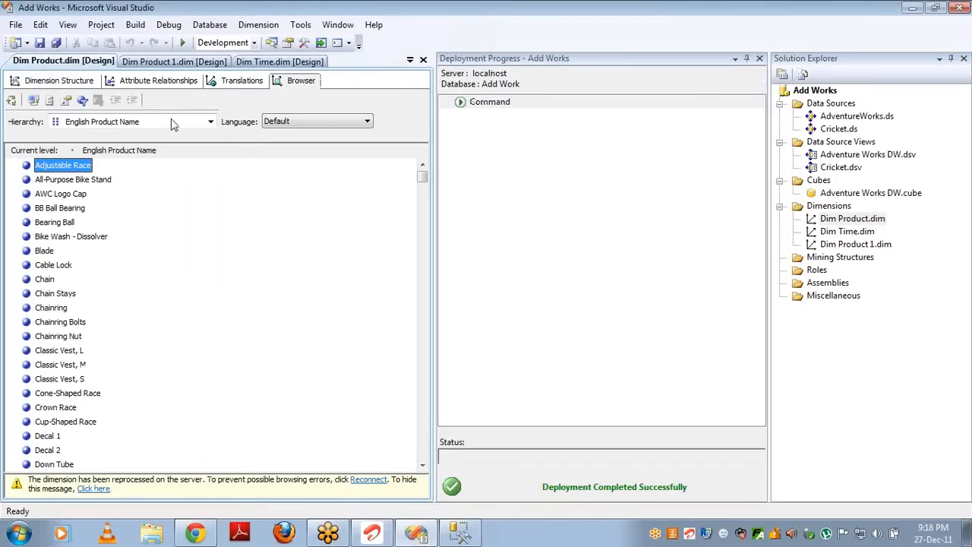
pyautogui.click(34, 100)
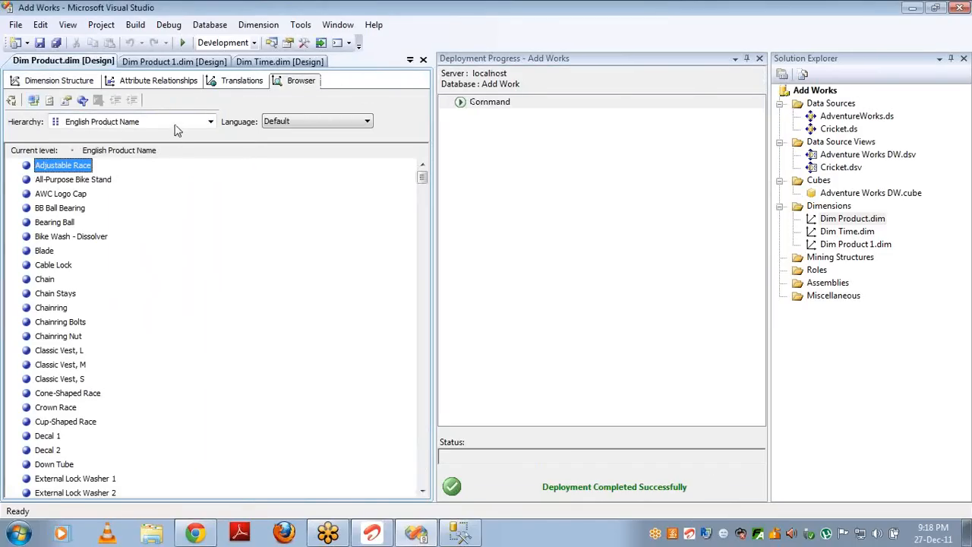
pyautogui.click(178, 124)
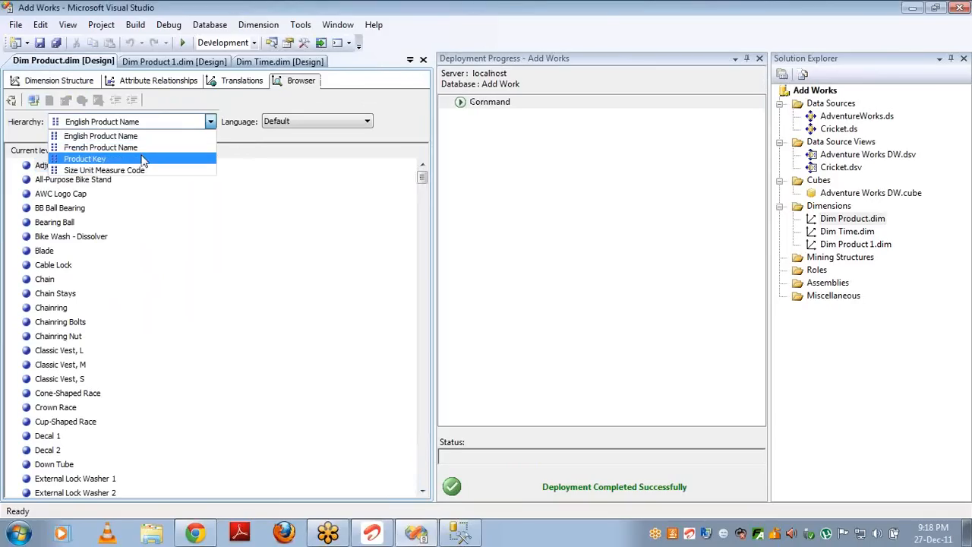
pyautogui.click(142, 159)
pyautogui.click(13, 167)
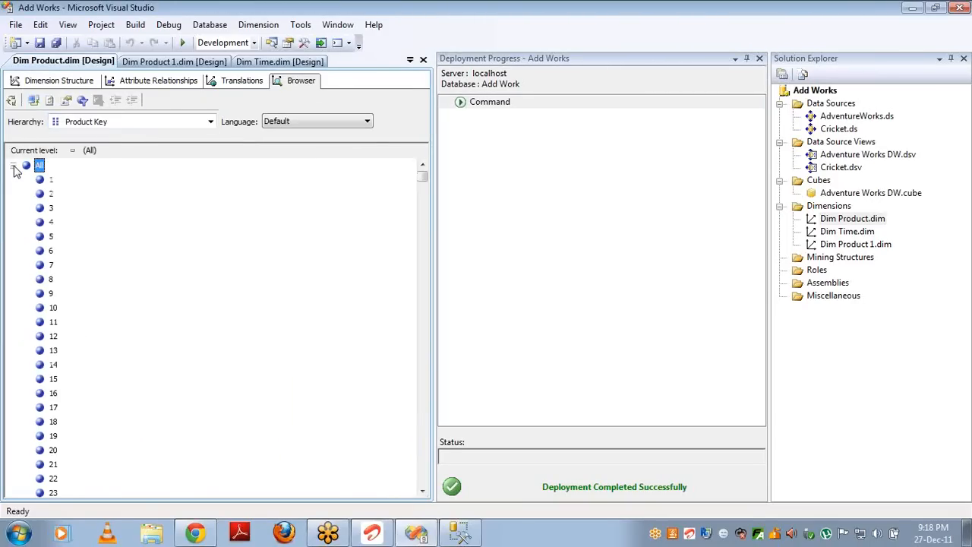
# Step: Expand All in Dim Product 1's browser to compare its product members, then close its designer
pyautogui.click(152, 62)
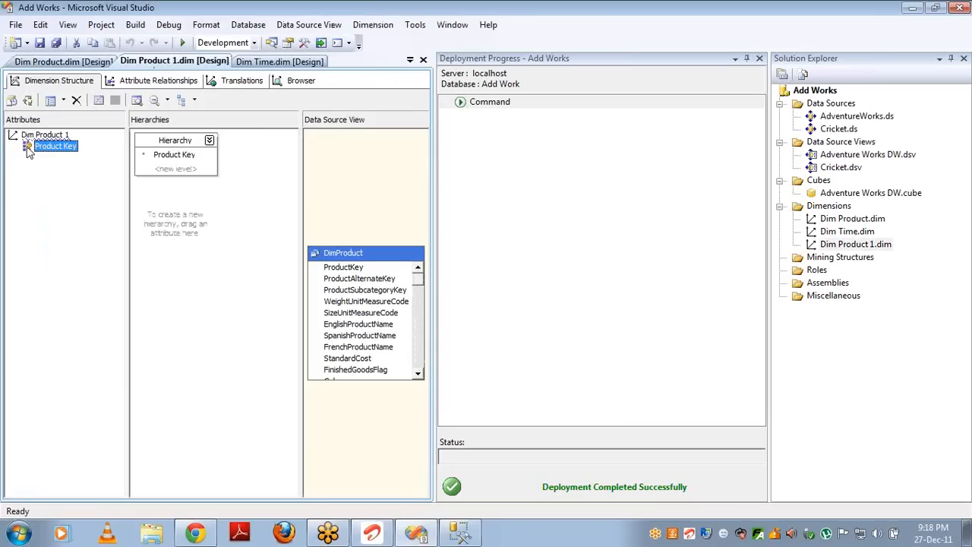
pyautogui.click(295, 82)
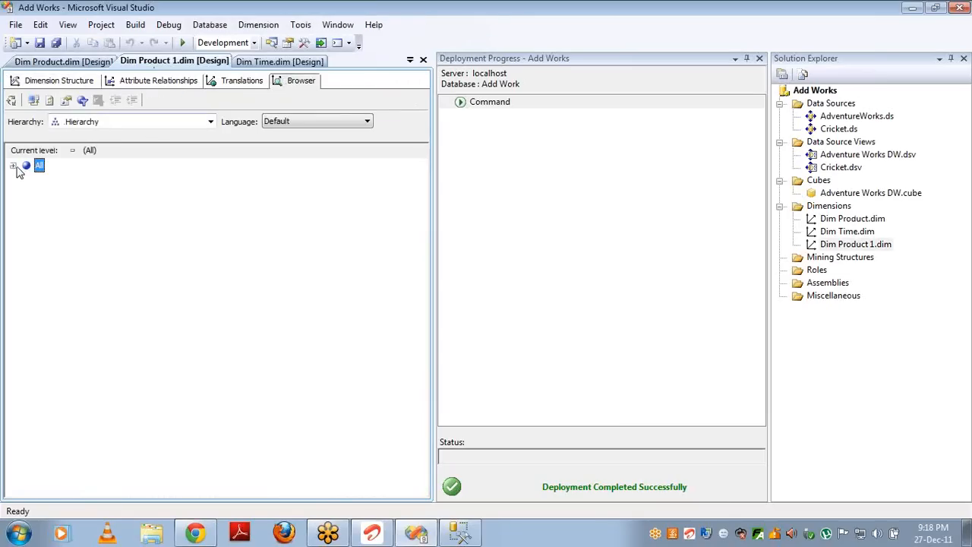
pyautogui.click(14, 167)
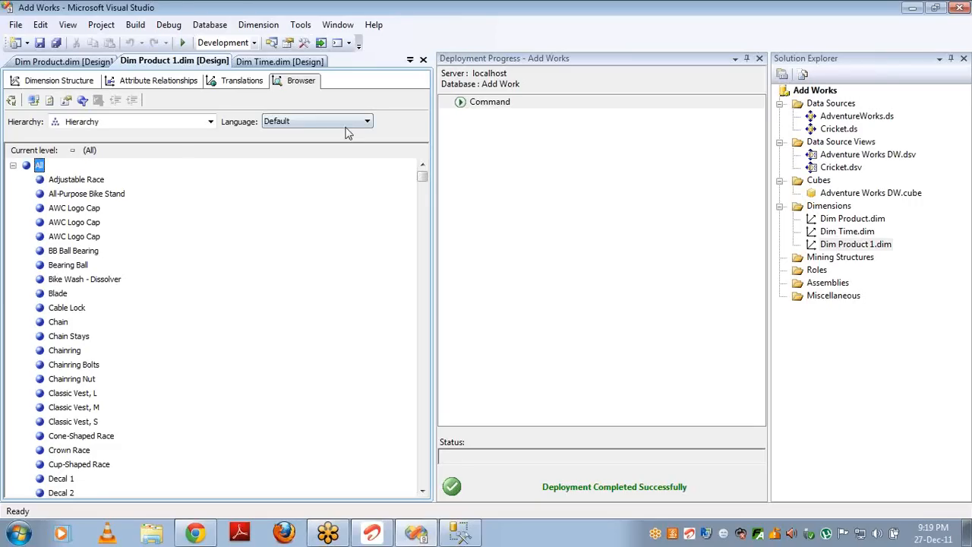
pyautogui.click(424, 60)
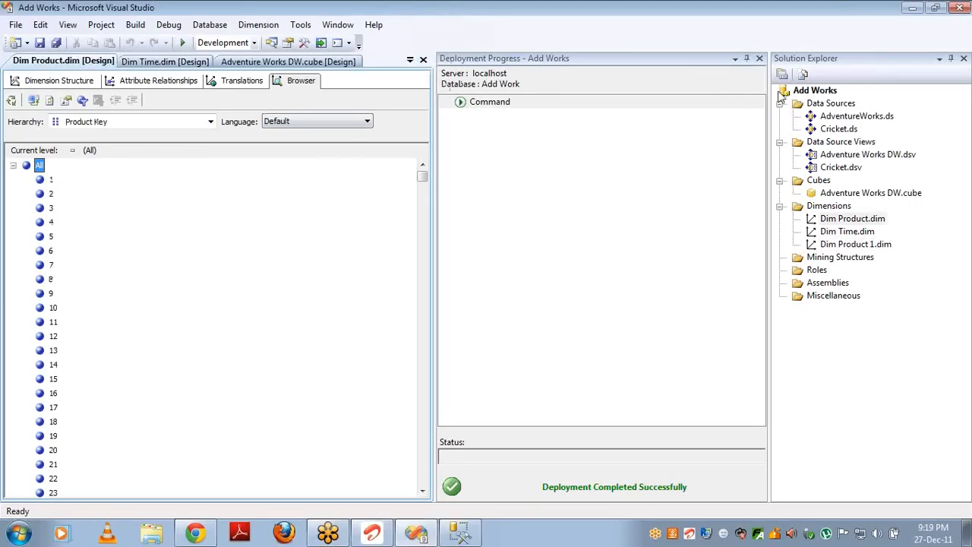
pyautogui.click(758, 59)
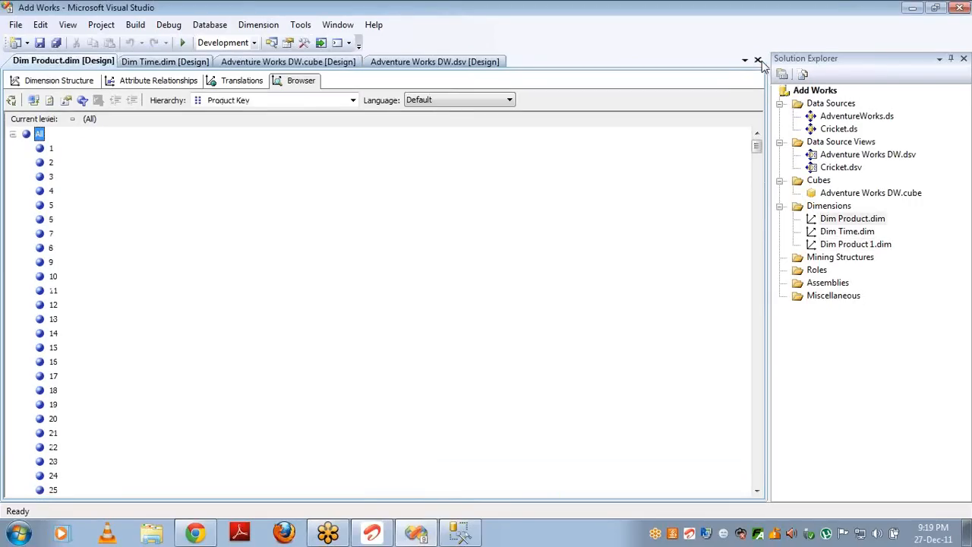
pyautogui.click(851, 246)
pyautogui.press('Delete')
pyautogui.press('Return')
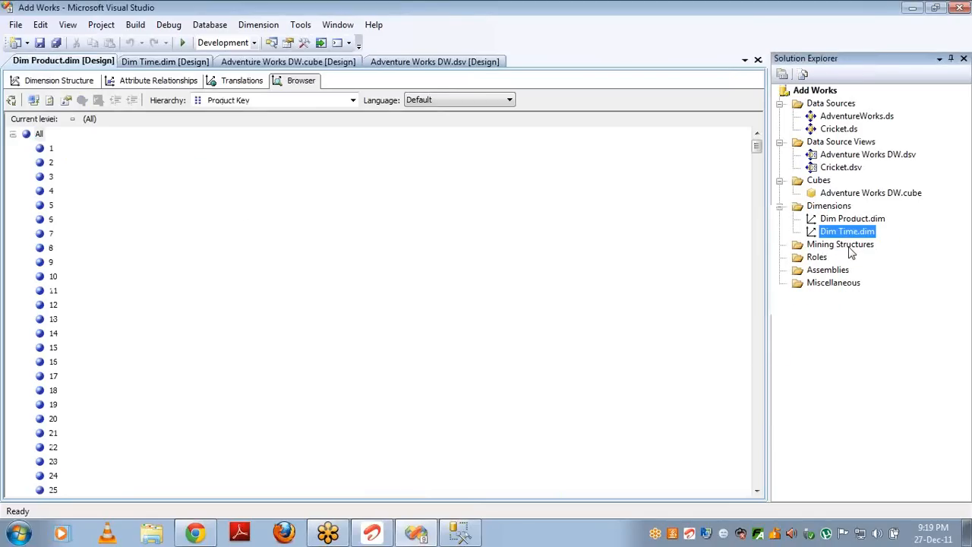
pyautogui.click(757, 60)
pyautogui.click(757, 60)
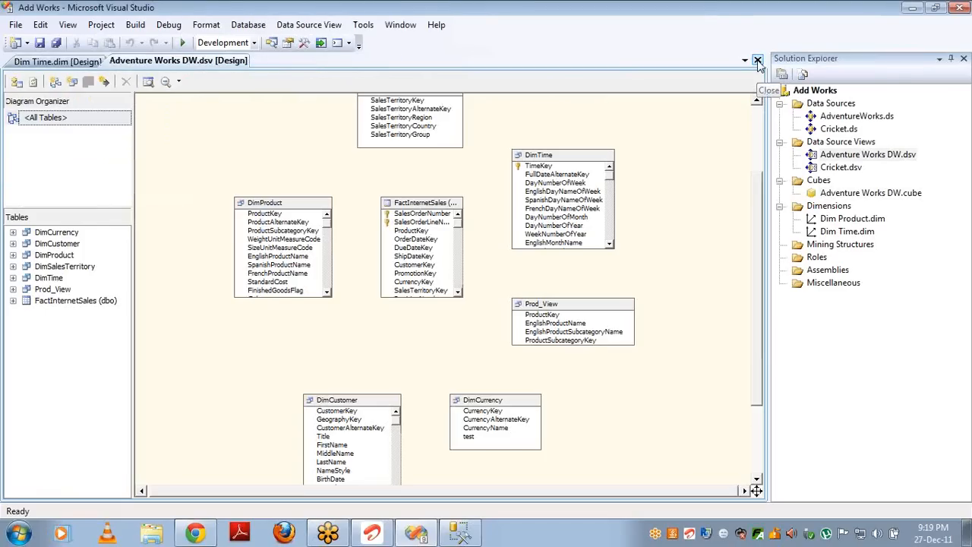
pyautogui.click(758, 60)
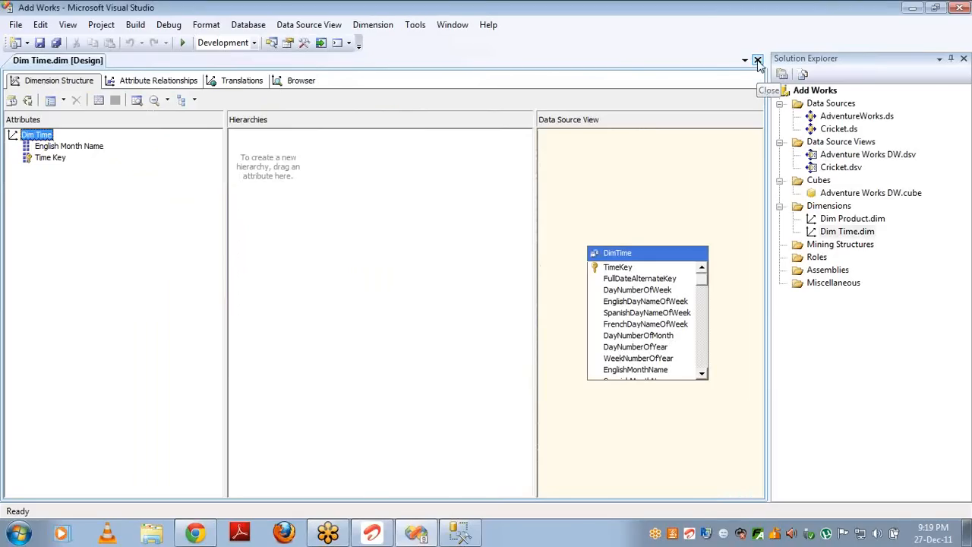
pyautogui.click(757, 60)
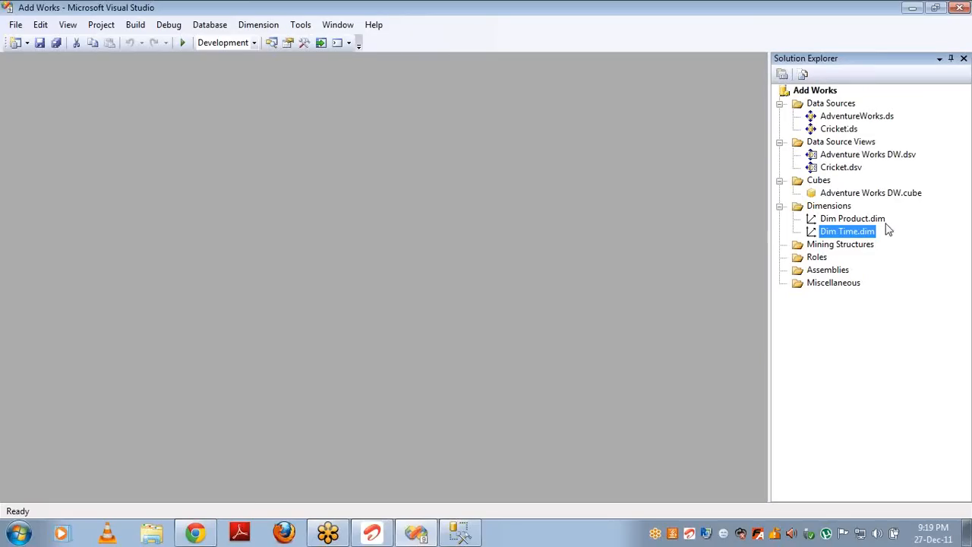
pyautogui.doubleClick(870, 232)
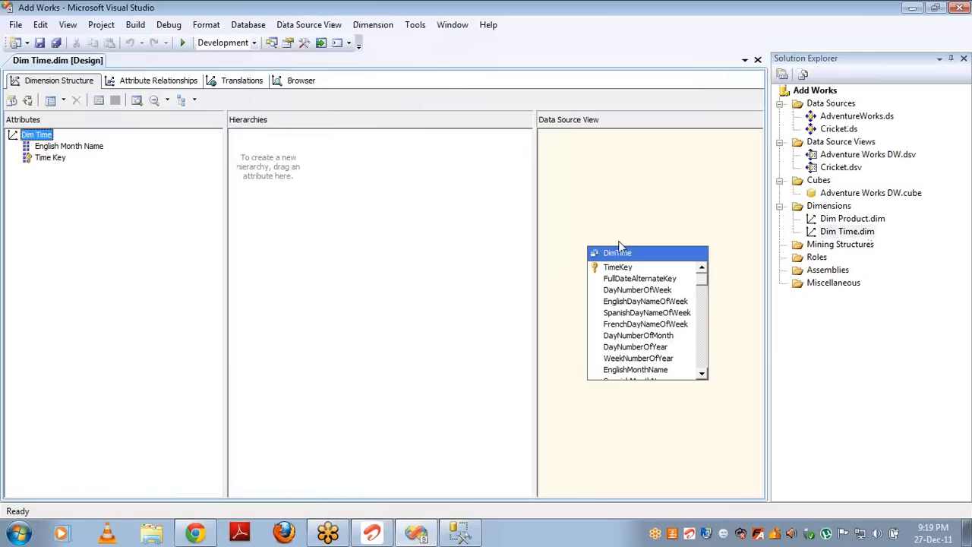
# Step: Add the eight columns FullDateAlternateKey through WeekNumberOfYear as Dim Time attributes
pyautogui.click(619, 279)
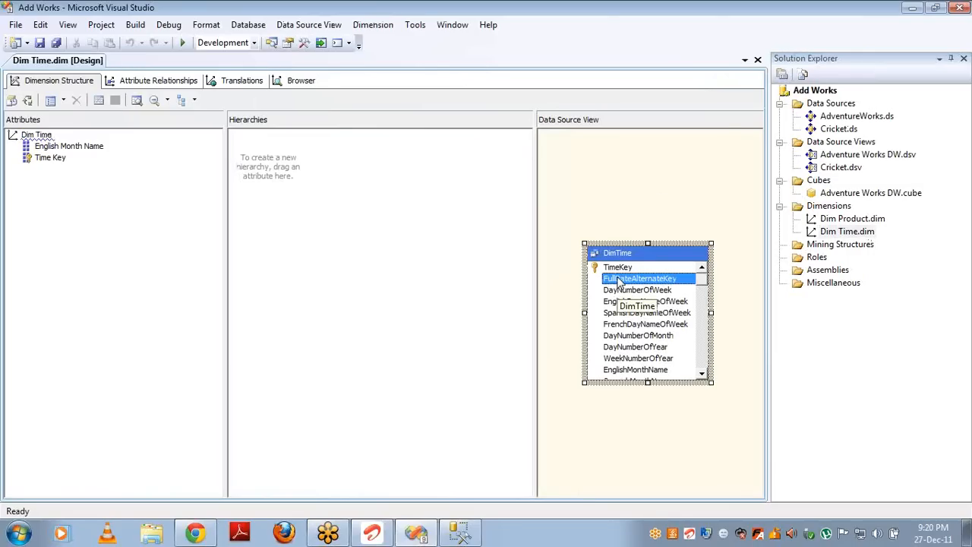
pyautogui.hotkey('shift', 'Down')
pyautogui.hotkey('shift', 'Down')
pyautogui.hotkey('shift', 'Down')
pyautogui.hotkey('shift', 'Down')
pyautogui.hotkey('shift', 'Down')
pyautogui.hotkey('shift', 'Down')
pyautogui.hotkey('shift', 'Down')
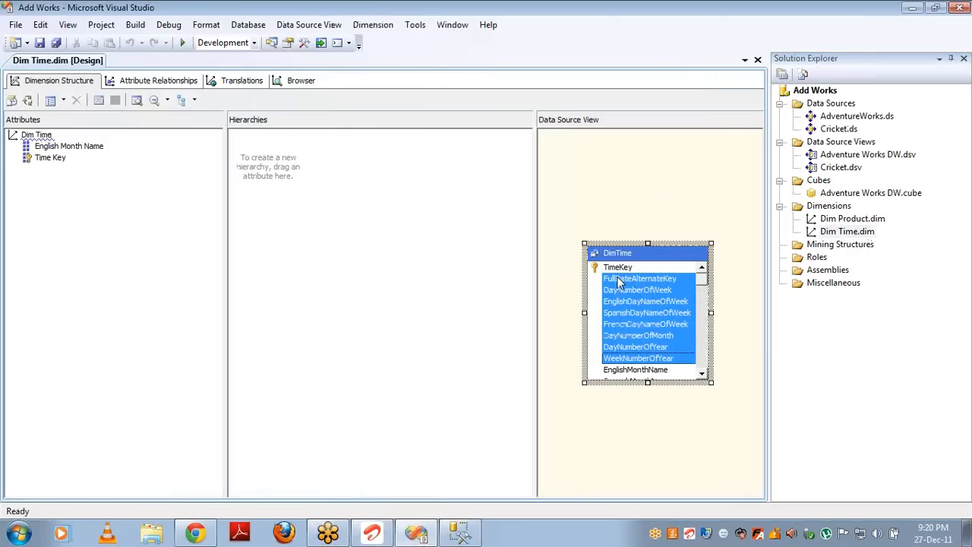
pyautogui.moveTo(619, 281); pyautogui.dragTo(76, 266)
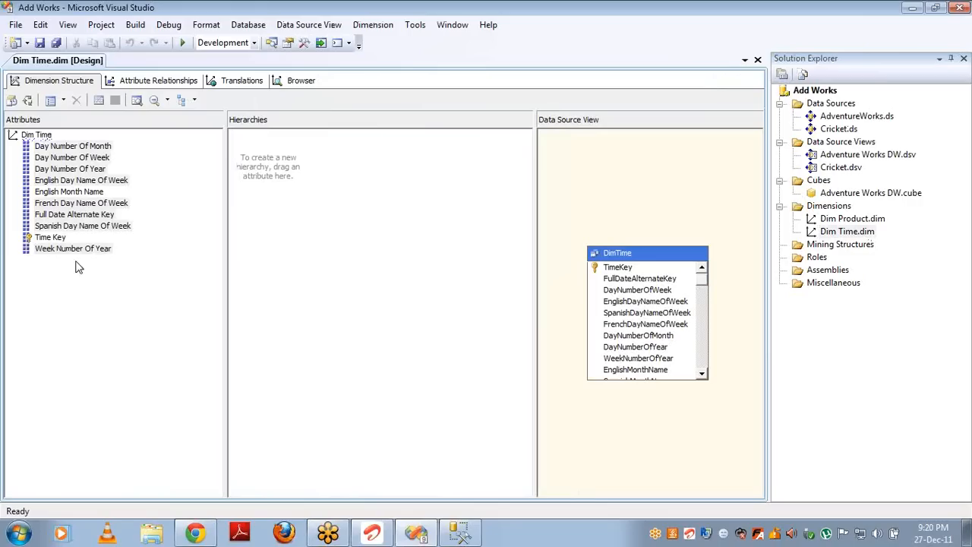
# Step: Add the nine columns SpanishMonthName through FiscalSemester as Dim Time attributes
pyautogui.click(614, 381)
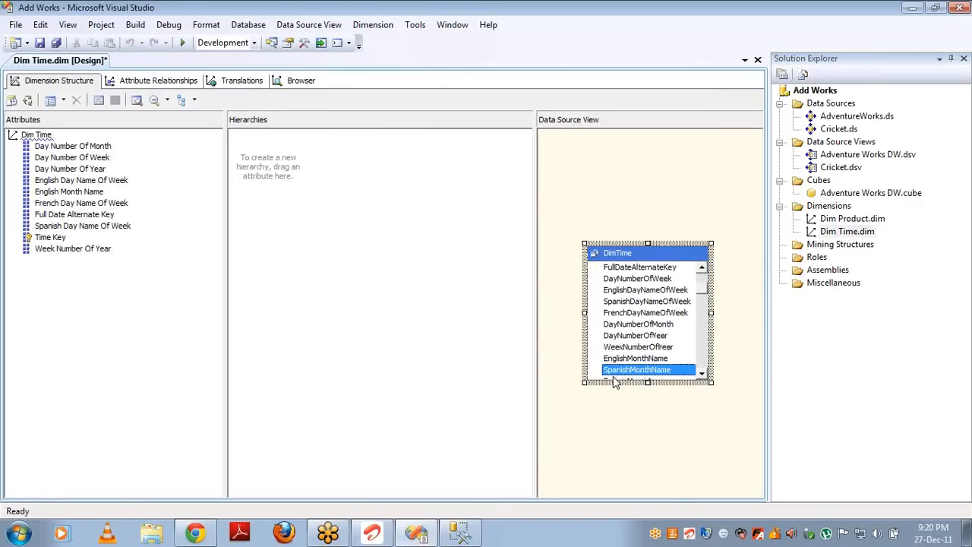
pyautogui.hotkey('shift', 'Down')
pyautogui.hotkey('shift', 'Down')
pyautogui.hotkey('shift', 'Down')
pyautogui.hotkey('shift', 'Down')
pyautogui.hotkey('shift', 'Down')
pyautogui.hotkey('shift', 'Down')
pyautogui.hotkey('shift', 'Down')
pyautogui.hotkey('shift', 'Down')
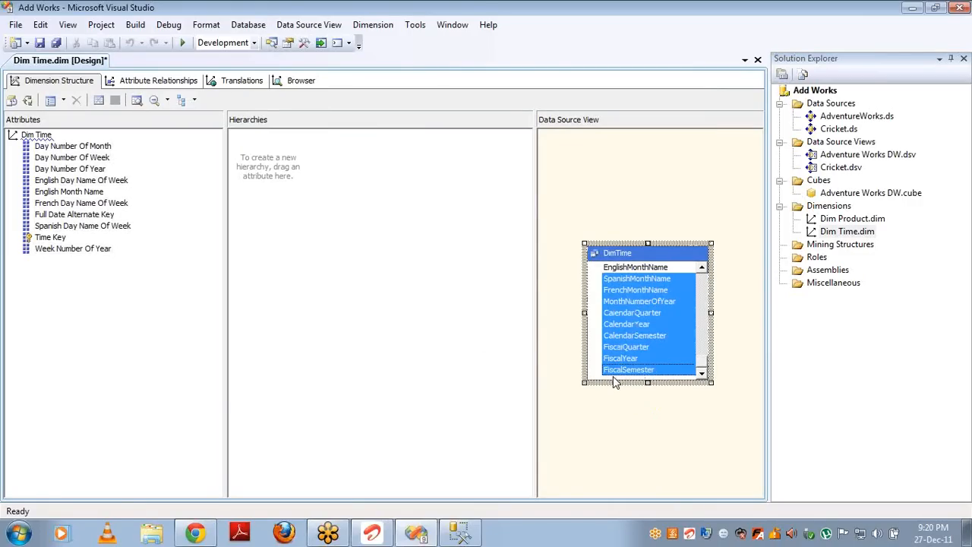
pyautogui.click(625, 347)
pyautogui.moveTo(167, 325); pyautogui.dragTo(167, 324)
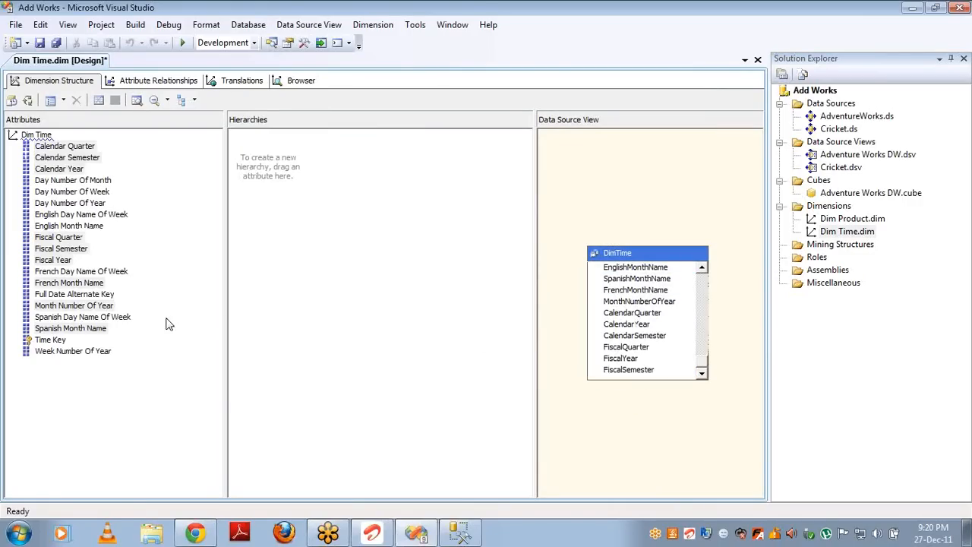
pyautogui.click(199, 348)
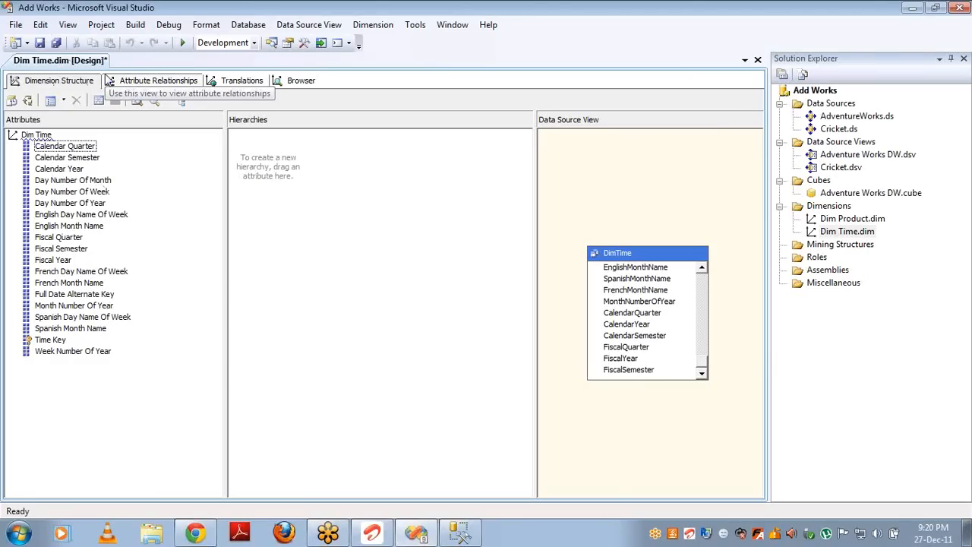
# Step: Build a hierarchy with levels Calendar Year, Calendar Semester, Calendar Quarter and English Month Name
pyautogui.click(60, 169)
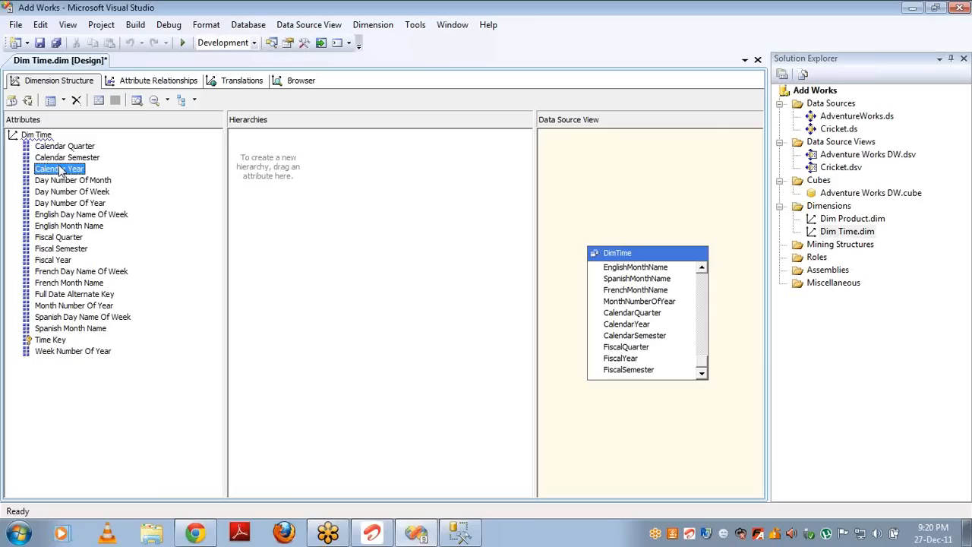
pyautogui.moveTo(60, 170); pyautogui.dragTo(288, 158)
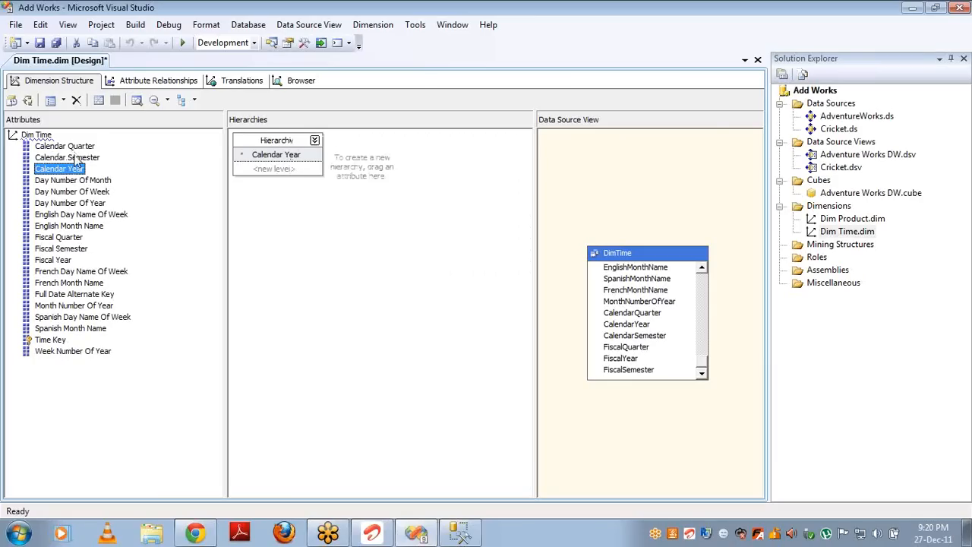
pyautogui.moveTo(76, 159); pyautogui.dragTo(263, 168)
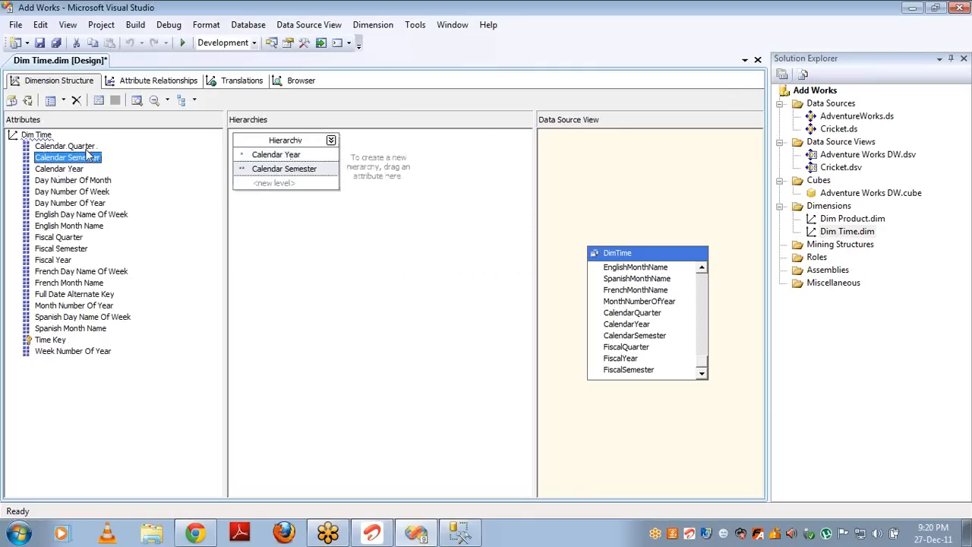
pyautogui.moveTo(73, 146); pyautogui.dragTo(274, 185)
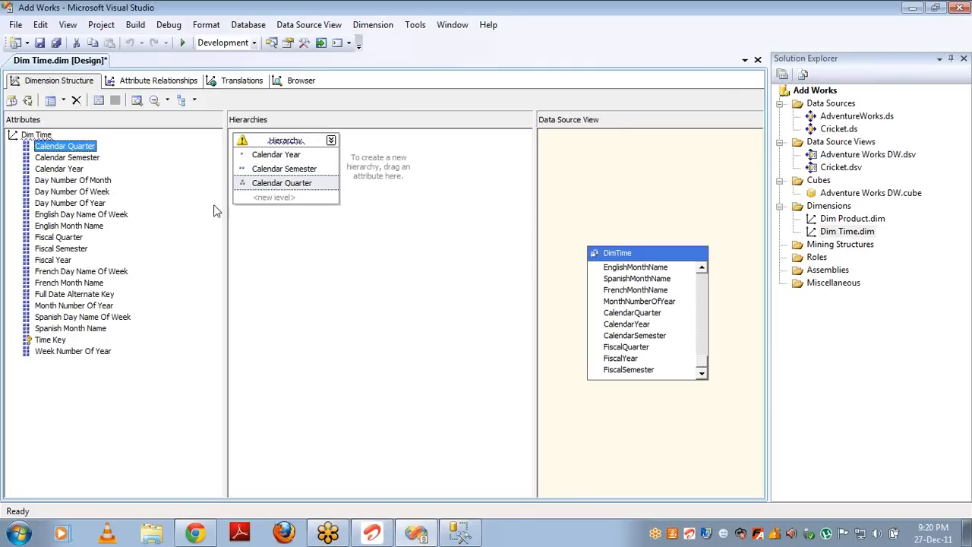
pyautogui.moveTo(69, 226); pyautogui.dragTo(279, 199)
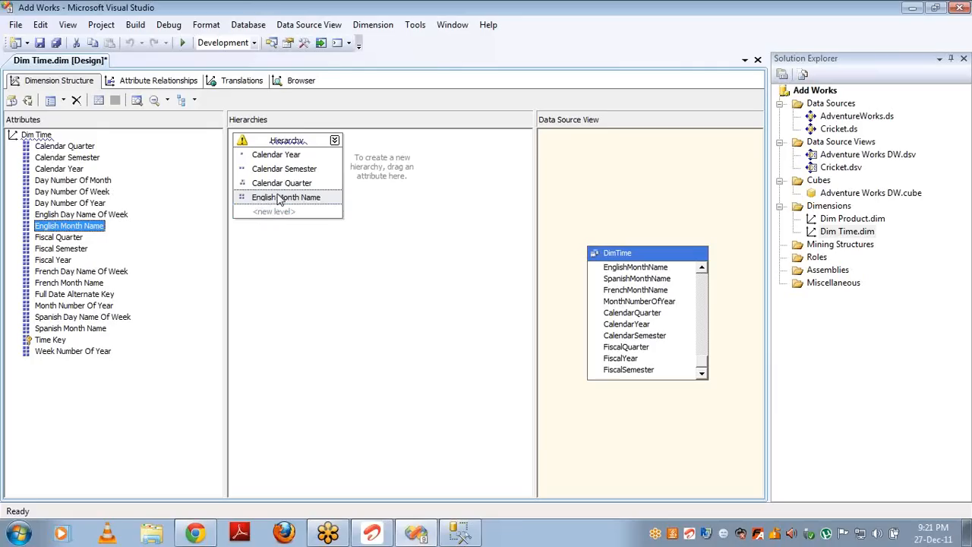
# Step: Rename the new hierarchy to Calendar Hierarchy
pyautogui.click(309, 143)
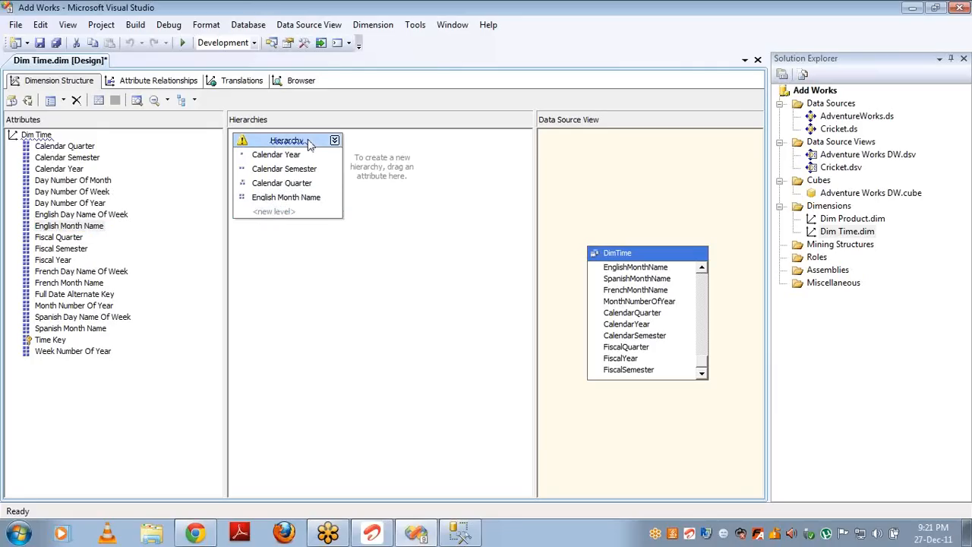
pyautogui.click(289, 143)
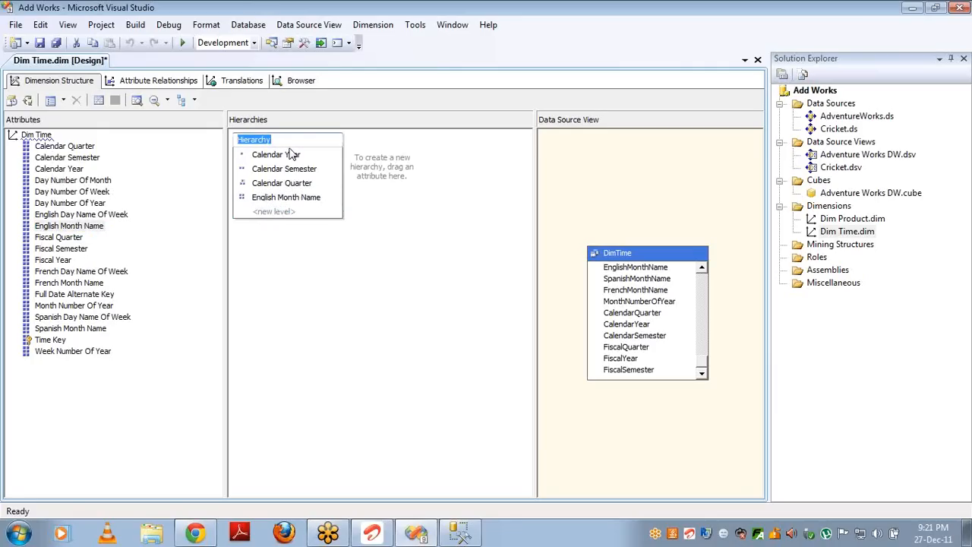
pyautogui.press('Home')
pyautogui.write('Calendar')
pyautogui.click(427, 215)
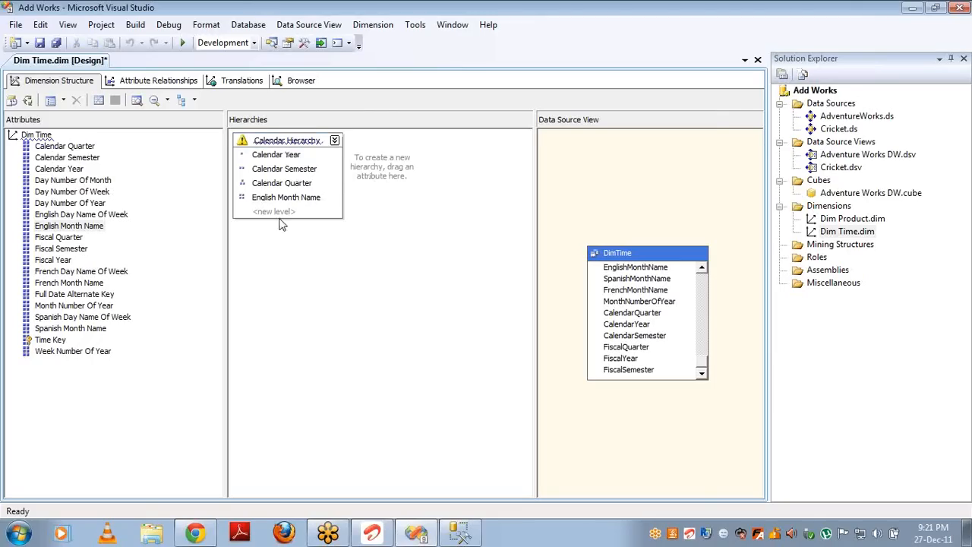
pyautogui.click(841, 234)
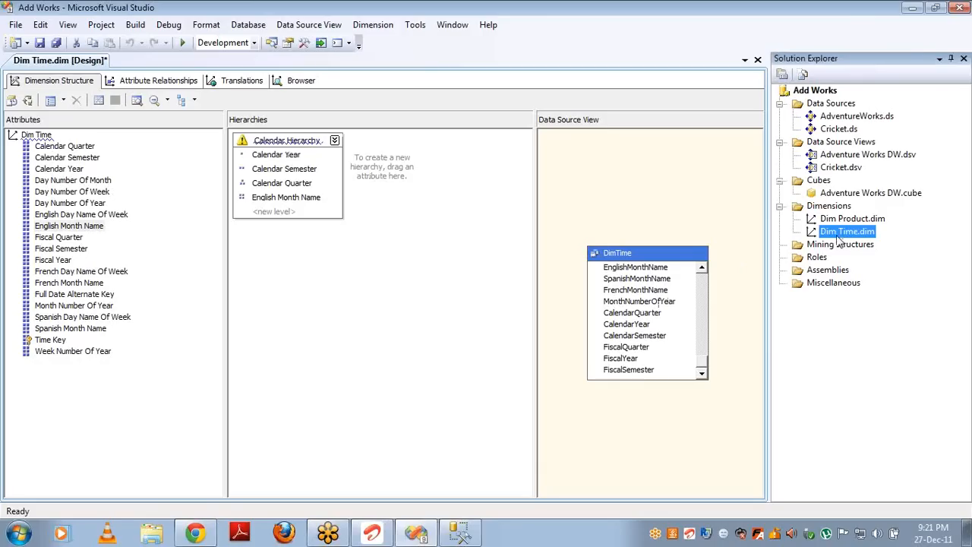
# Step: Open the Adventure Works DW cube and expand the Ship Date, Due Date and Order Date dimensions
pyautogui.doubleClick(838, 193)
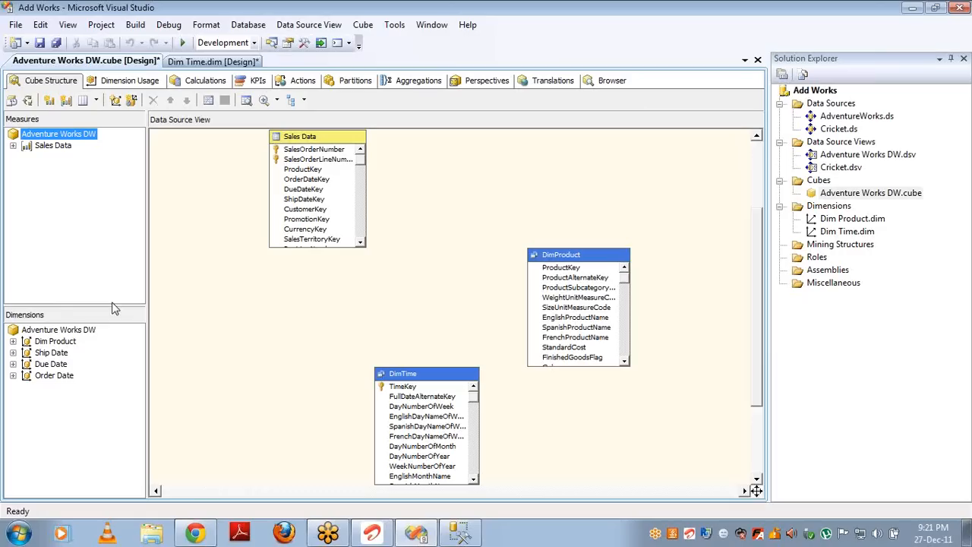
pyautogui.click(12, 354)
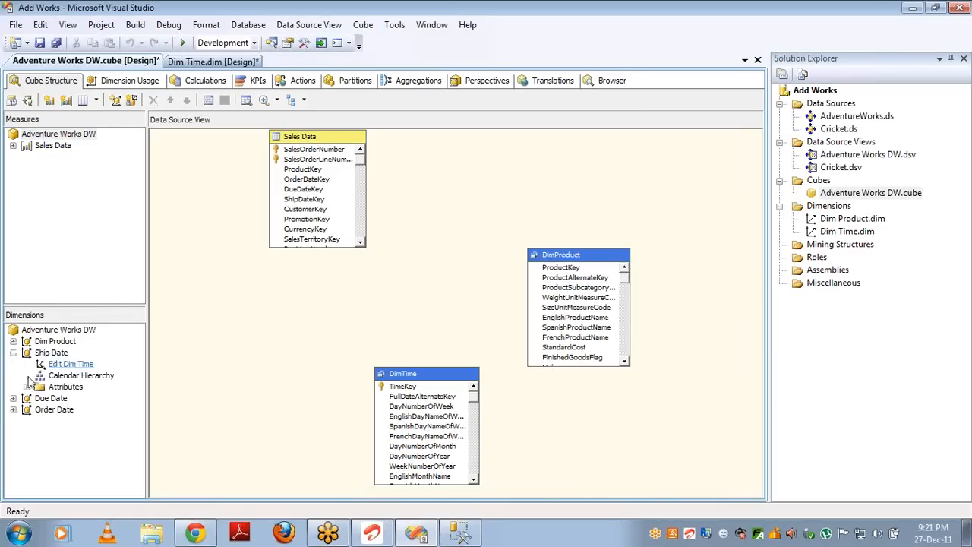
pyautogui.click(13, 398)
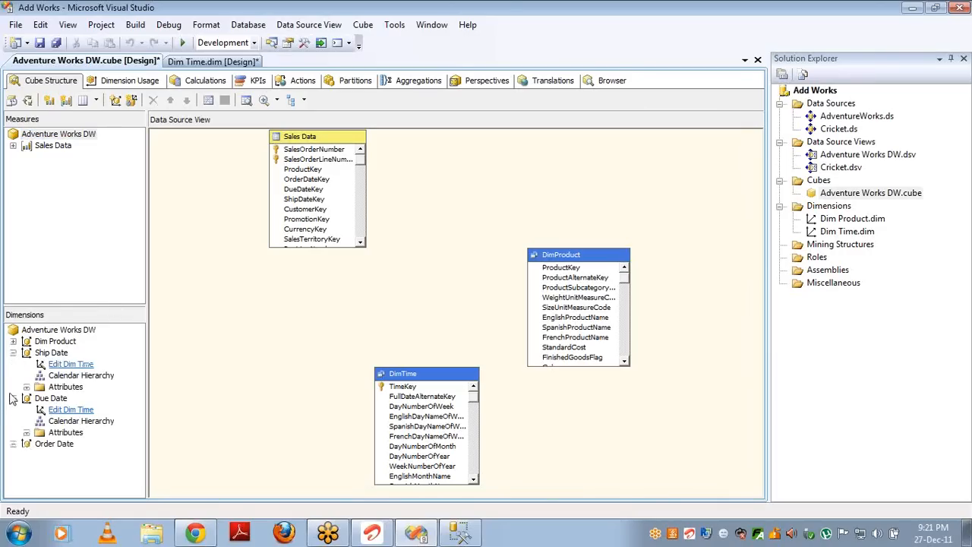
pyautogui.click(13, 444)
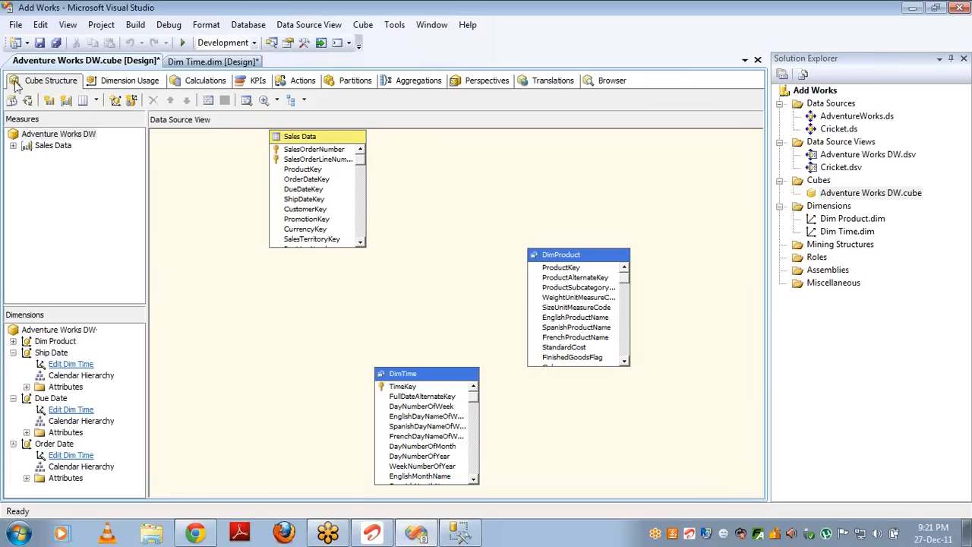
# Step: Deploy and process the cube, close the progress reports, and switch to the Browser
pyautogui.click(28, 101)
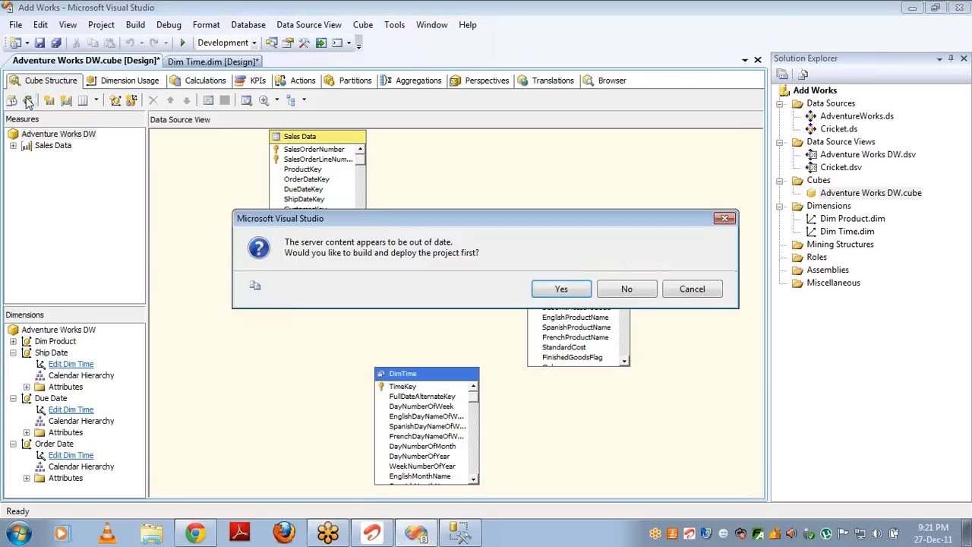
pyautogui.press('Return')
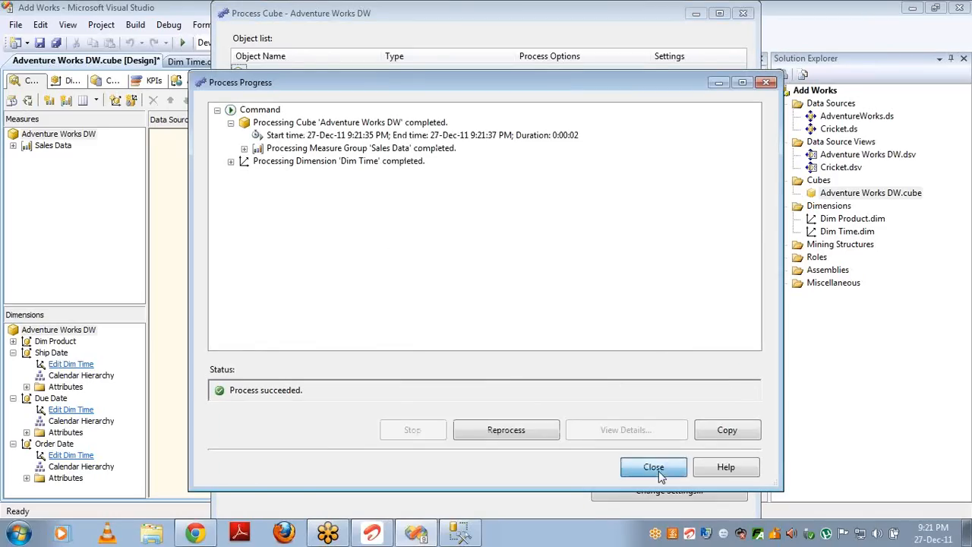
pyautogui.click(655, 467)
pyautogui.click(744, 14)
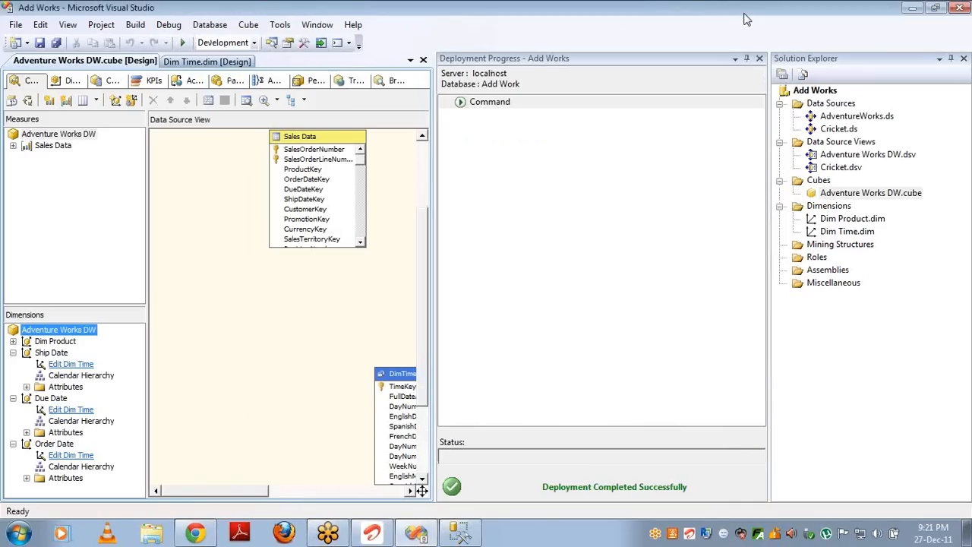
pyautogui.click(759, 58)
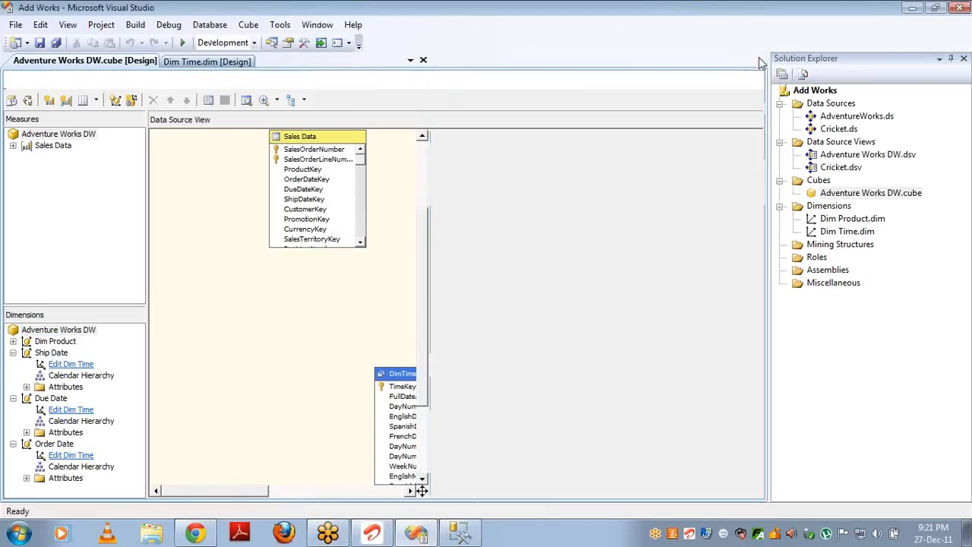
pyautogui.click(599, 80)
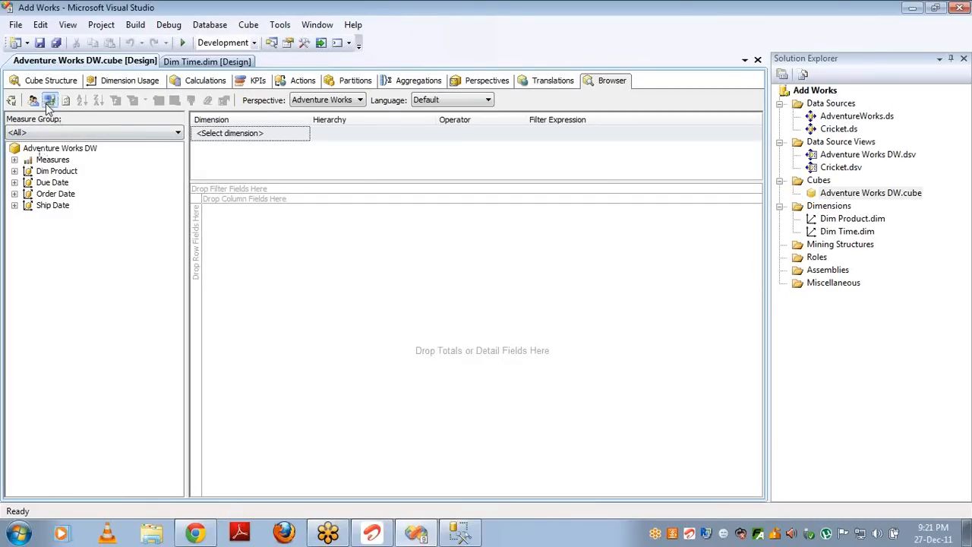
# Step: Place Sales Amount in the browser grid and add Ship Date.Calendar Year as a breakdown
pyautogui.click(13, 159)
pyautogui.click(28, 171)
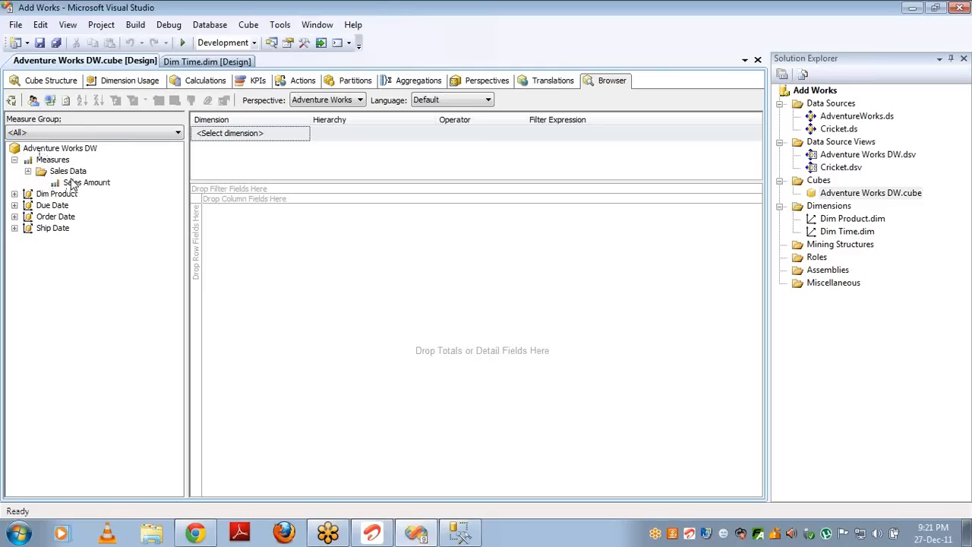
pyautogui.moveTo(80, 186); pyautogui.dragTo(292, 250)
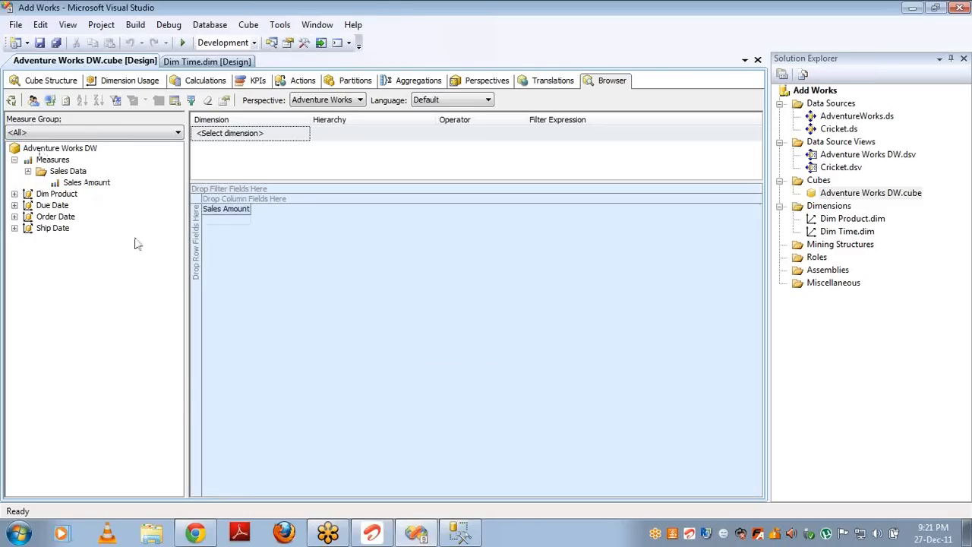
pyautogui.click(15, 228)
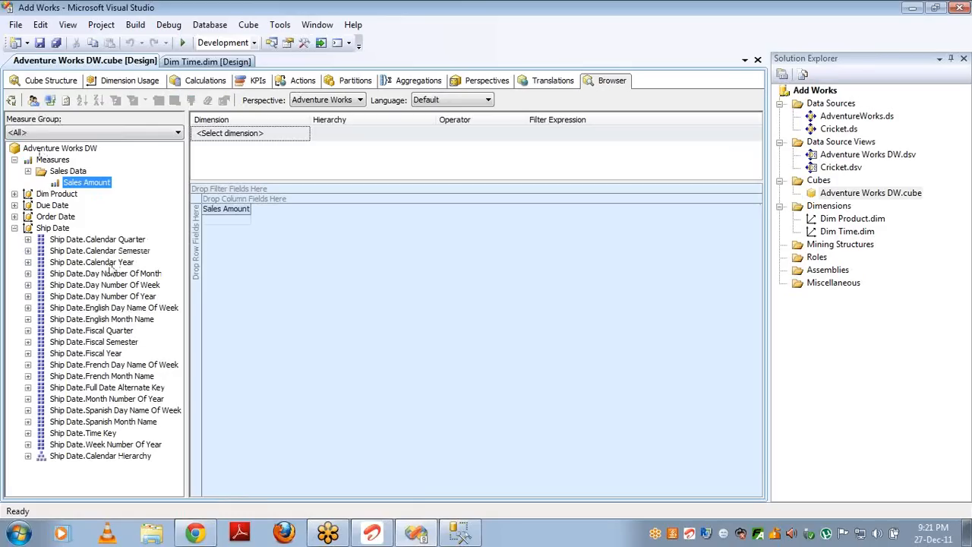
pyautogui.moveTo(114, 262); pyautogui.dragTo(199, 249)
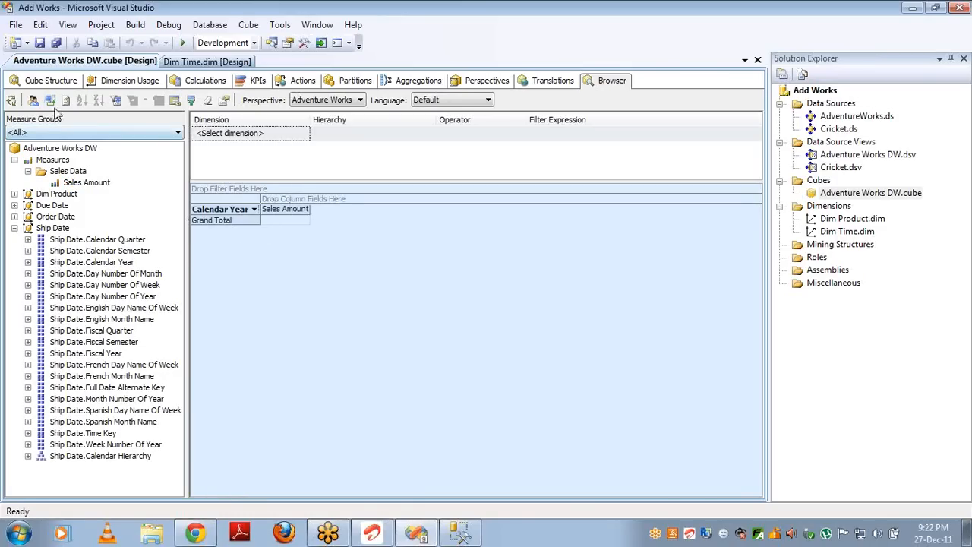
# Step: Look at Dimension Usage and Cube Structure, return to the Browser, and cancel the Process Cube dialog
pyautogui.click(131, 81)
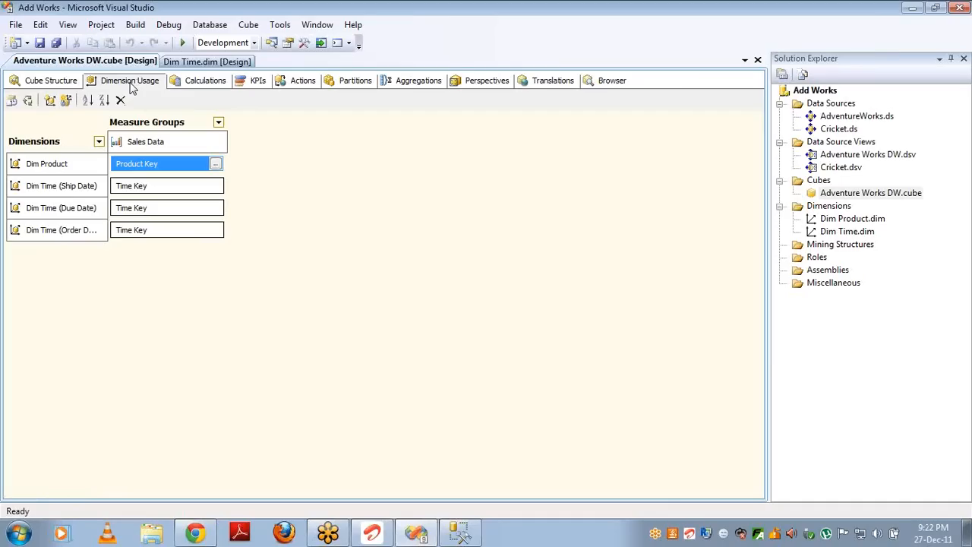
pyautogui.click(47, 81)
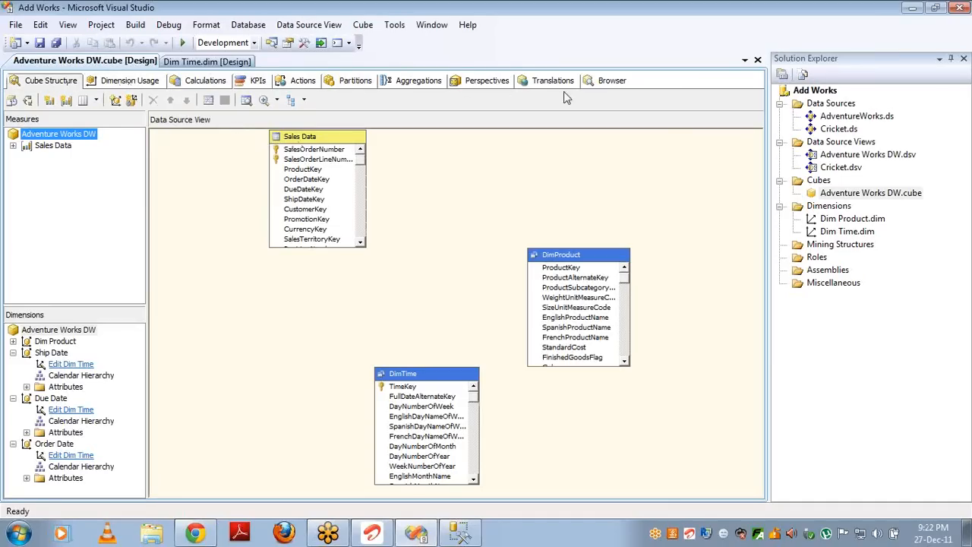
pyautogui.click(611, 81)
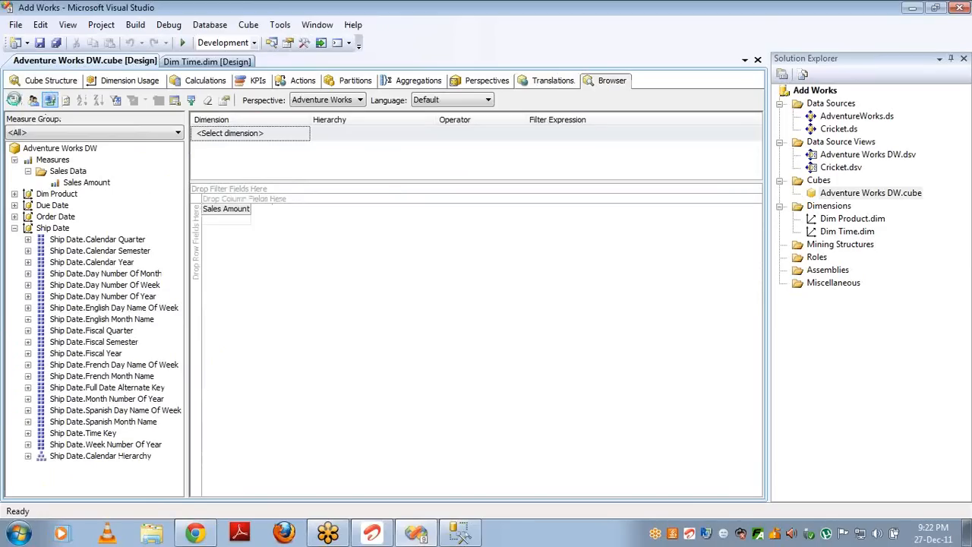
pyautogui.click(11, 101)
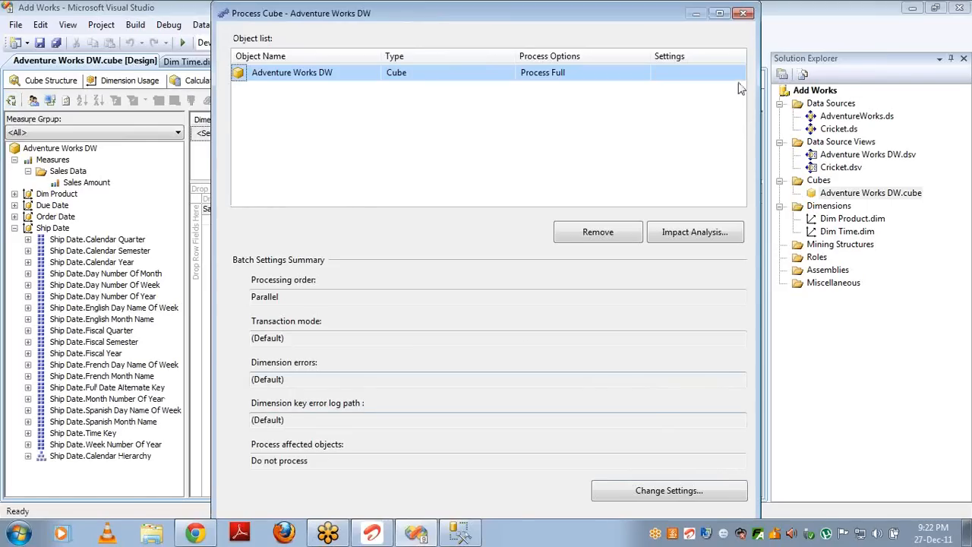
pyautogui.click(745, 15)
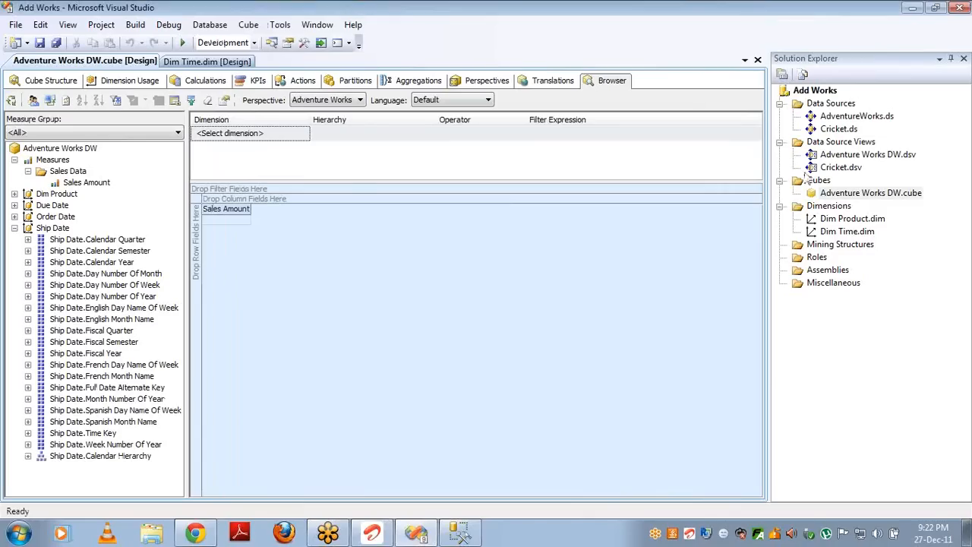
# Step: Open the Dim Time design and show the English Month Name attribute's properties
pyautogui.doubleClick(828, 231)
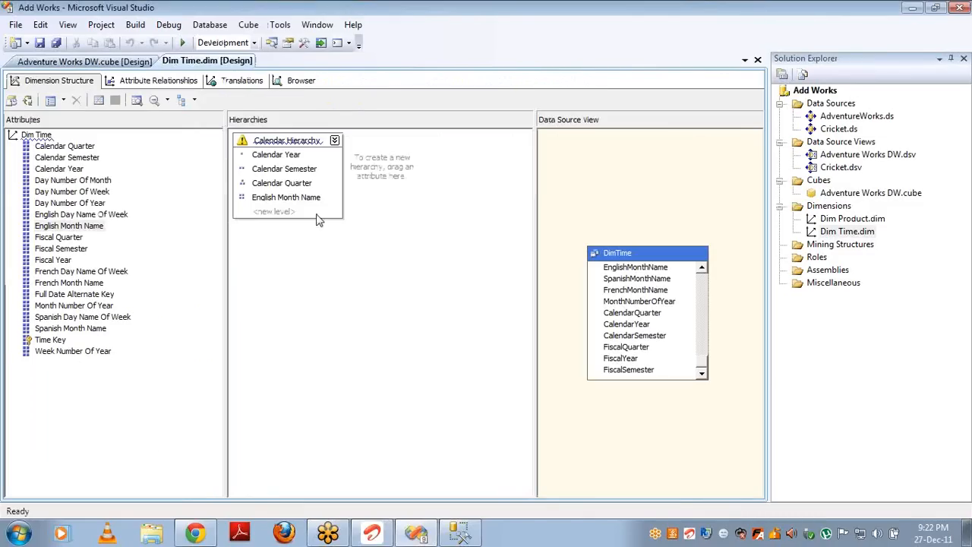
pyautogui.click(70, 228)
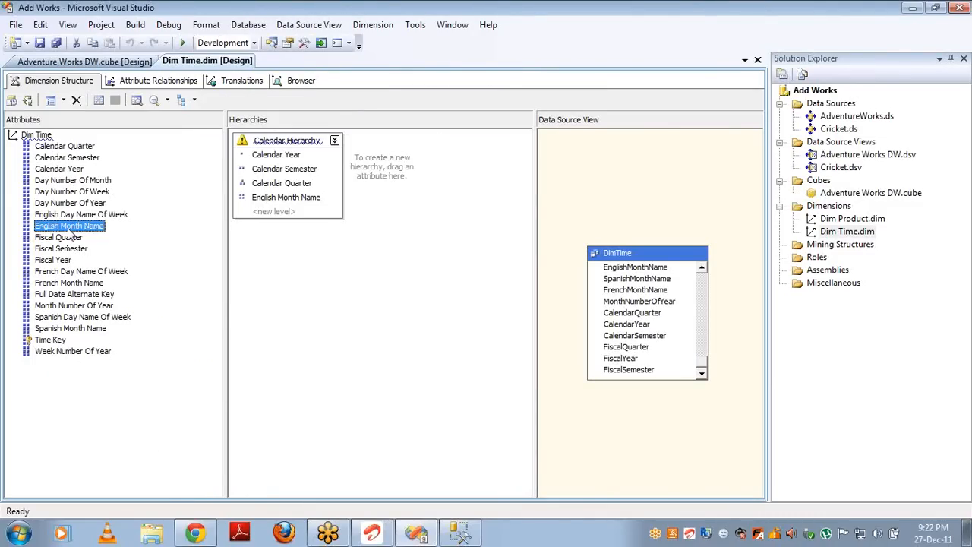
pyautogui.press('F4')
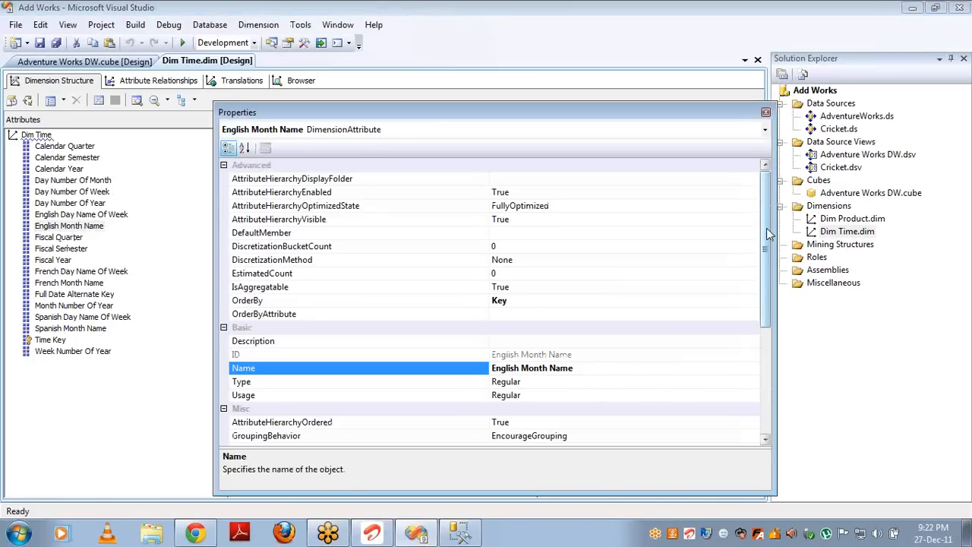
# Step: Scroll English Month Name's properties to KeyColumns, close them, and return to the Adventure Works DW cube
pyautogui.moveTo(767, 234); pyautogui.dragTo(756, 372)
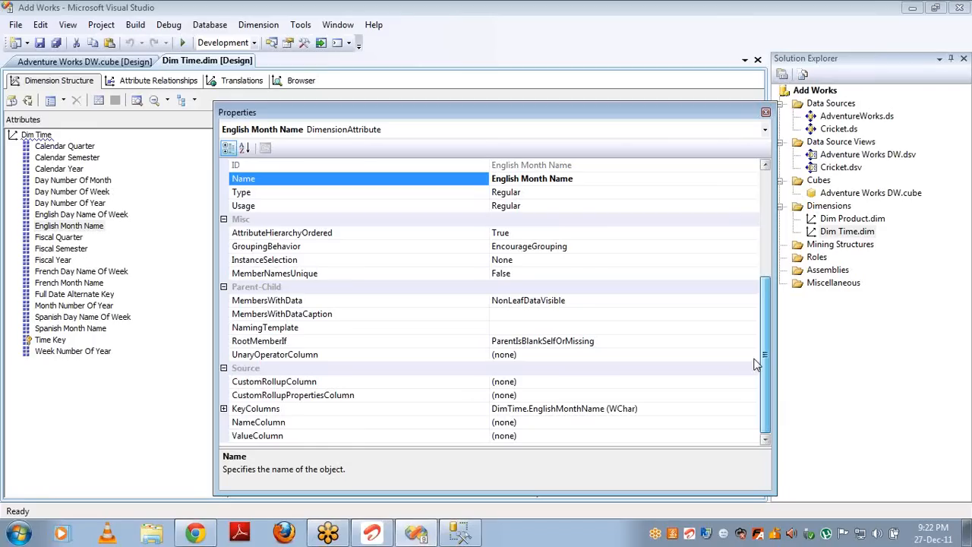
pyautogui.moveTo(758, 357); pyautogui.dragTo(747, 258)
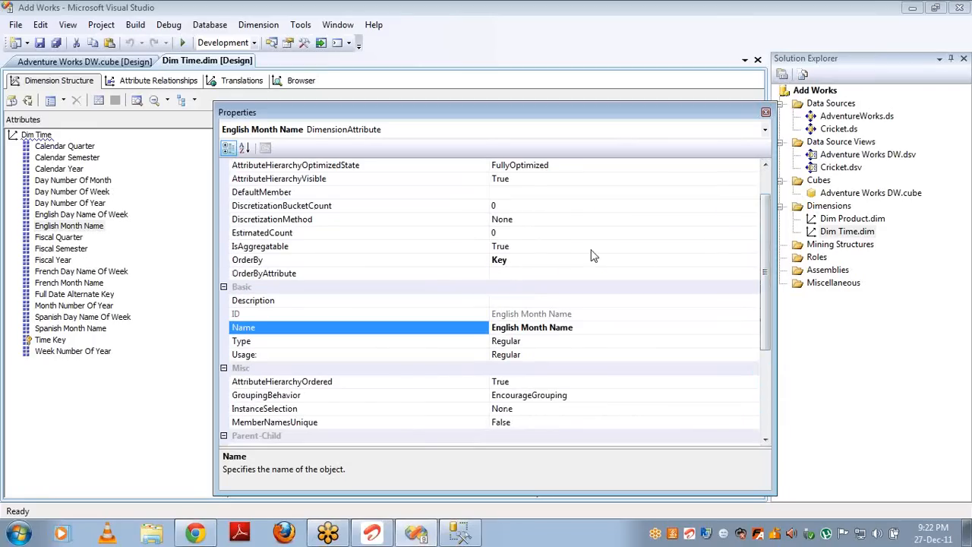
pyautogui.scroll(1, 767, 186)
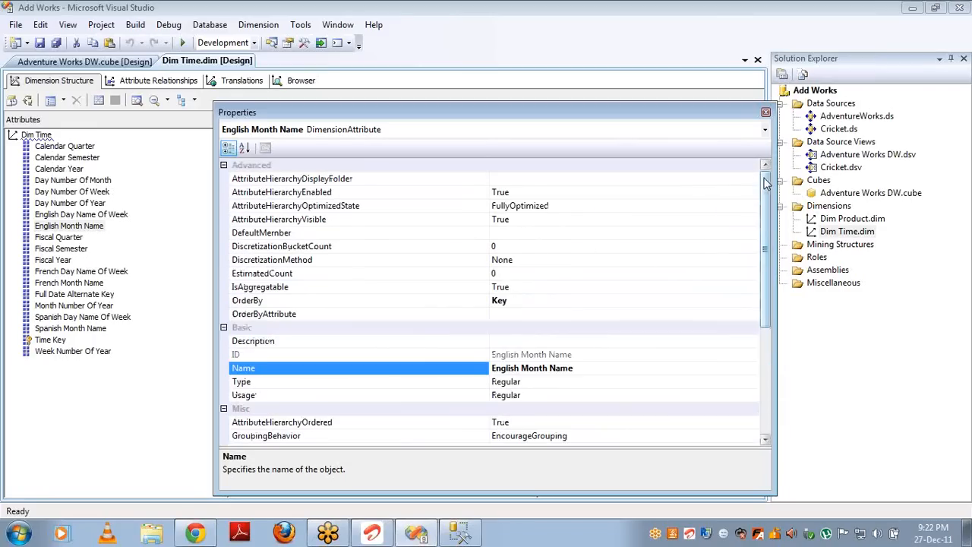
pyautogui.click(765, 113)
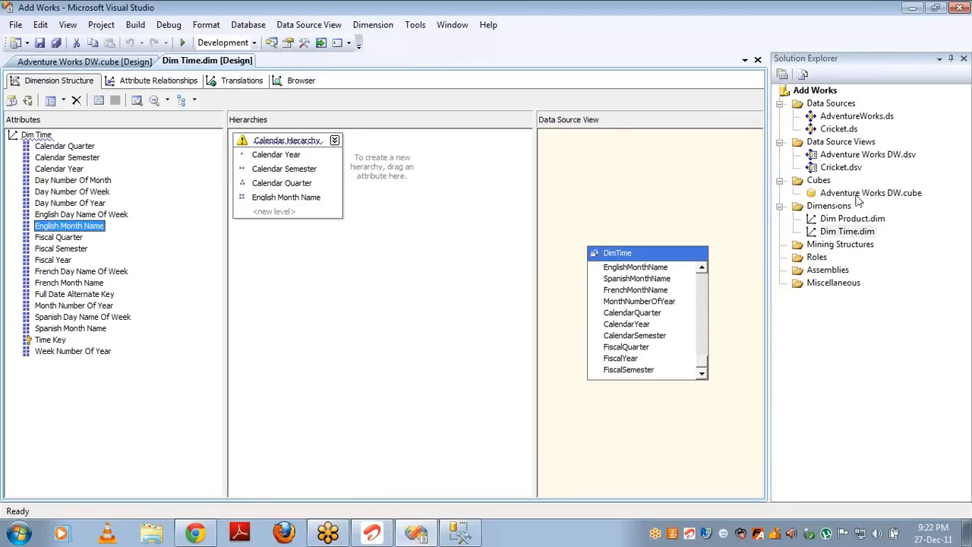
pyautogui.doubleClick(831, 194)
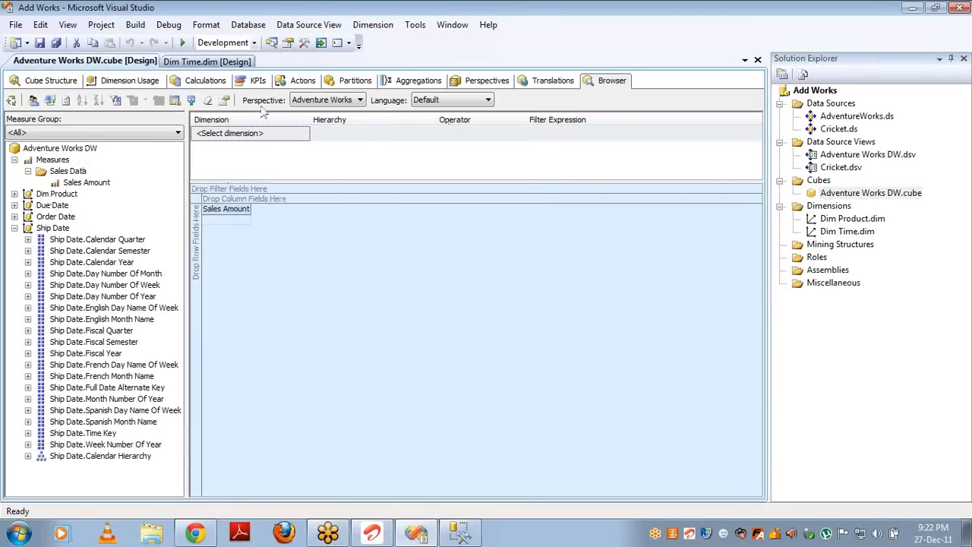
# Step: Fully process the Adventure Works DW cube and close the processing dialogs
pyautogui.click(11, 101)
pyautogui.press('Return')
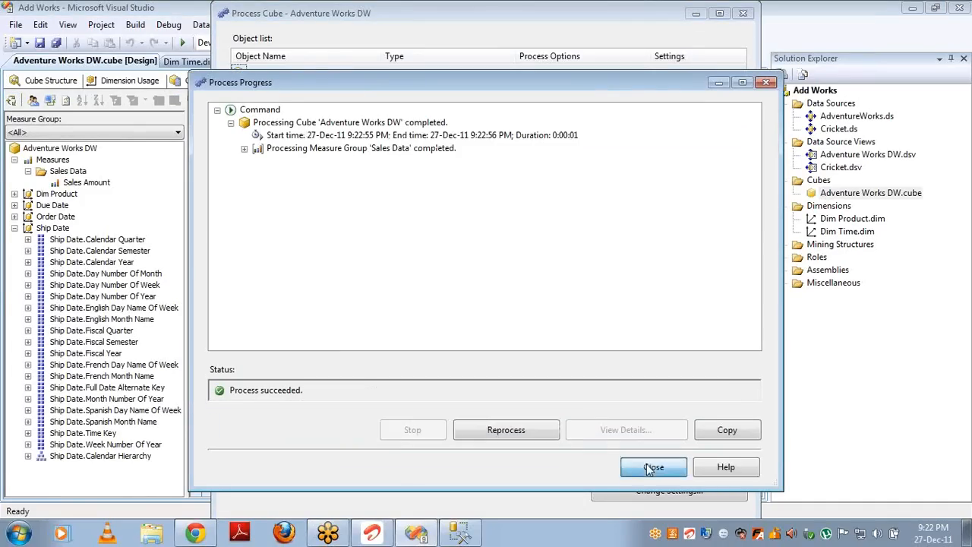
pyautogui.click(653, 466)
pyautogui.click(744, 13)
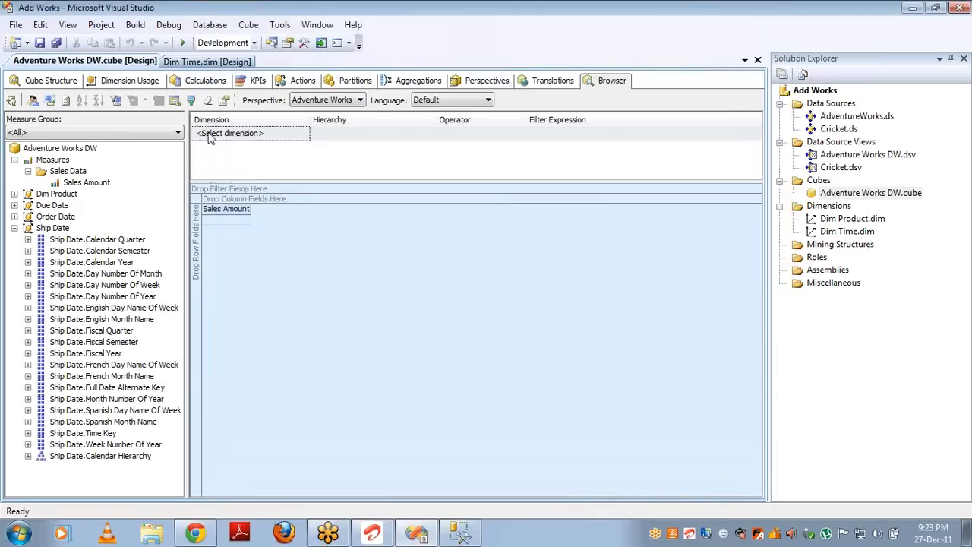
# Step: Reconnect the cube browser and view the Dimension Usage grid
pyautogui.click(48, 100)
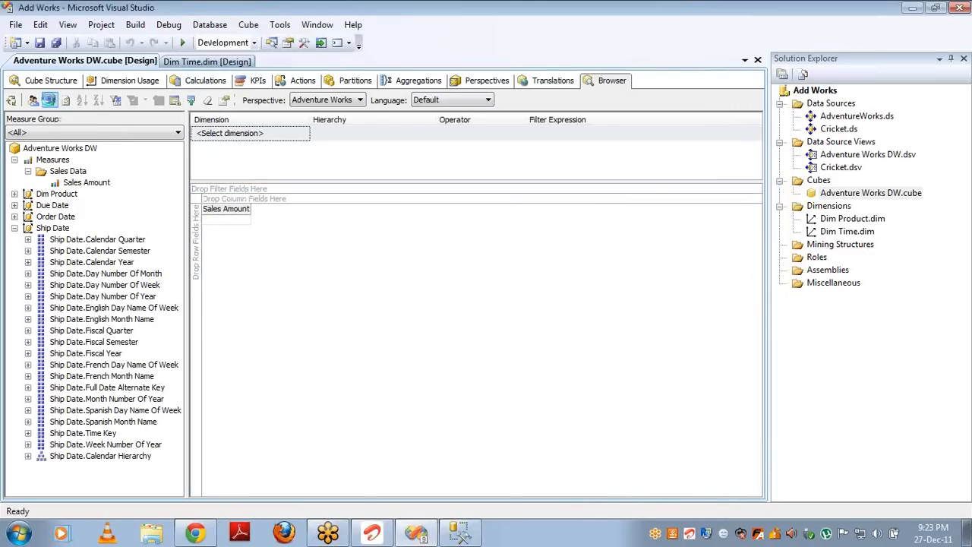
pyautogui.click(48, 100)
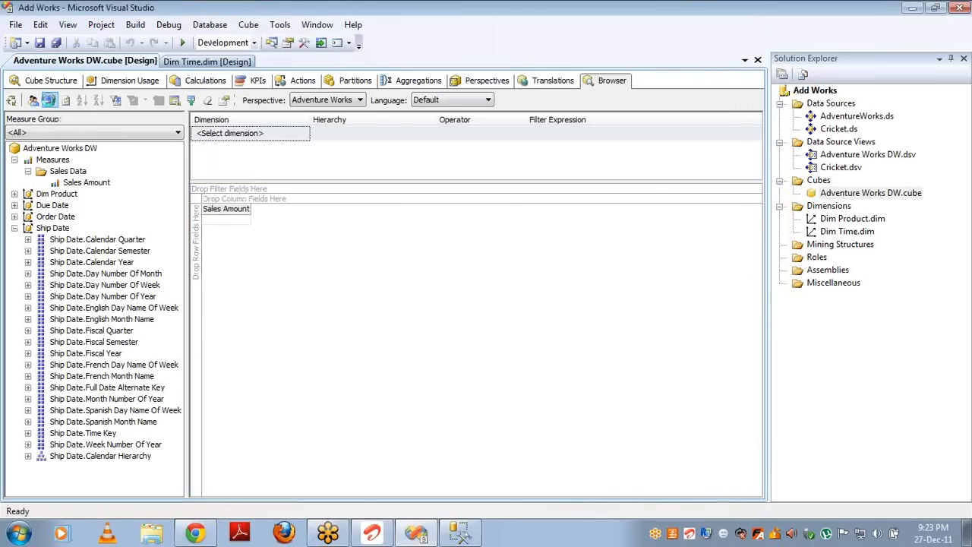
pyautogui.click(116, 84)
# Step: Delete the Dim Product dimension from the cube structure
pyautogui.click(21, 85)
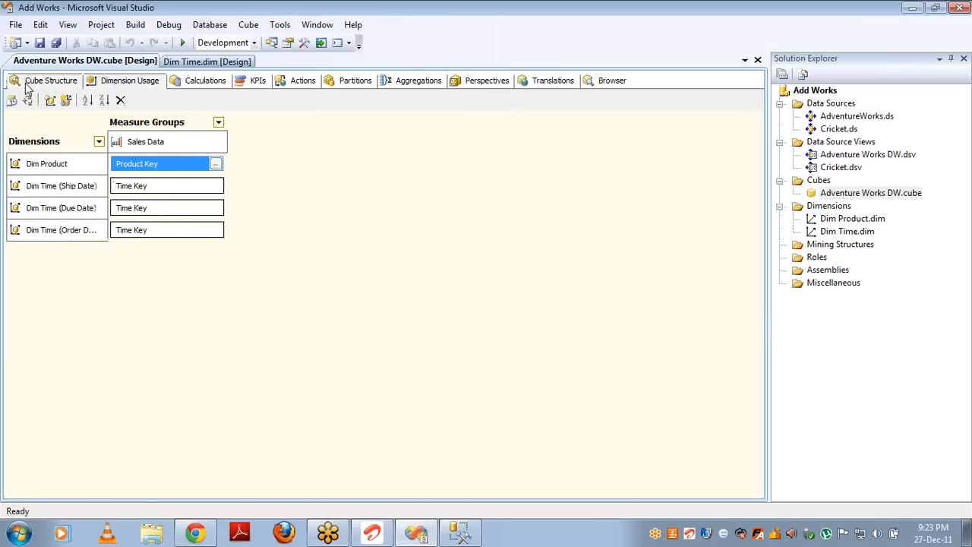
pyautogui.click(50, 342)
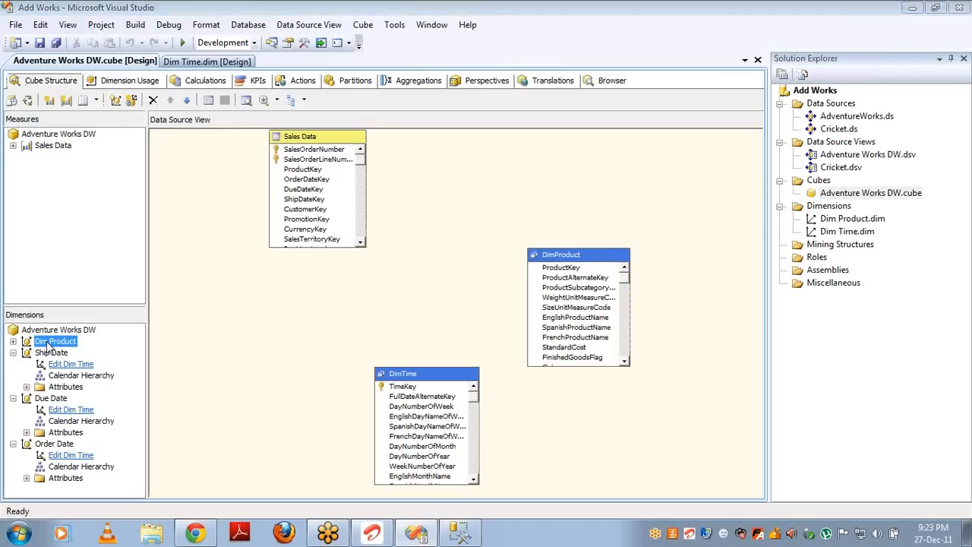
pyautogui.press('Delete')
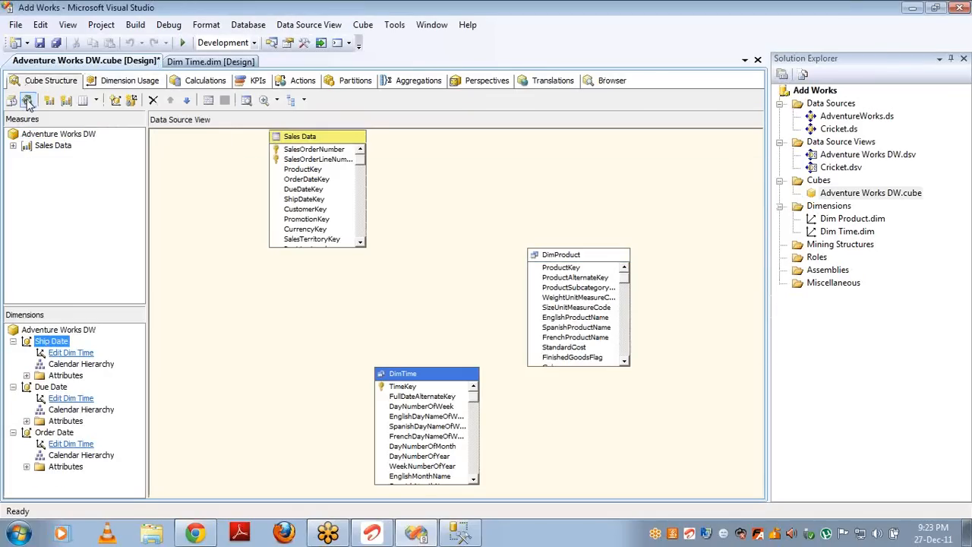
# Step: Deploy and reprocess the modified cube, then reconnect its Browser
pyautogui.click(27, 100)
pyautogui.press('Return')
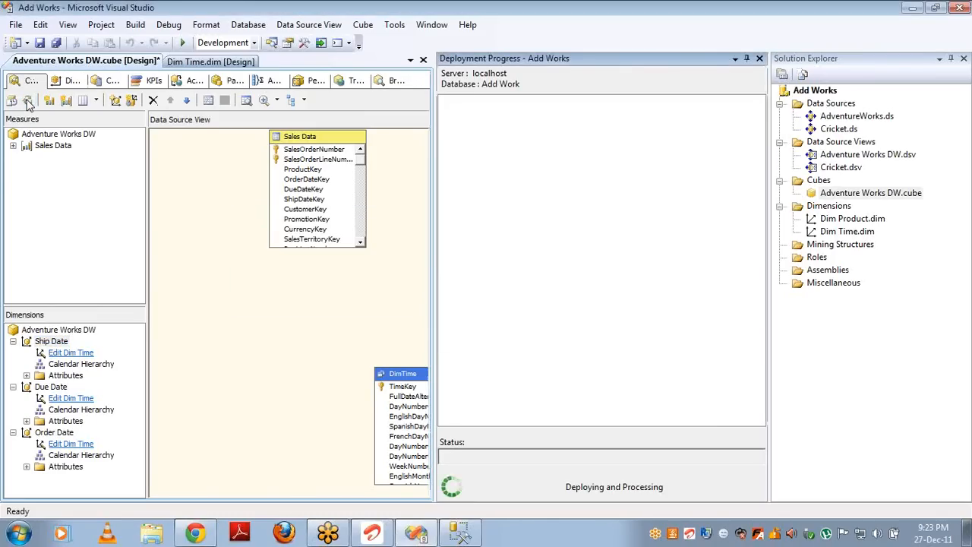
pyautogui.press('Return')
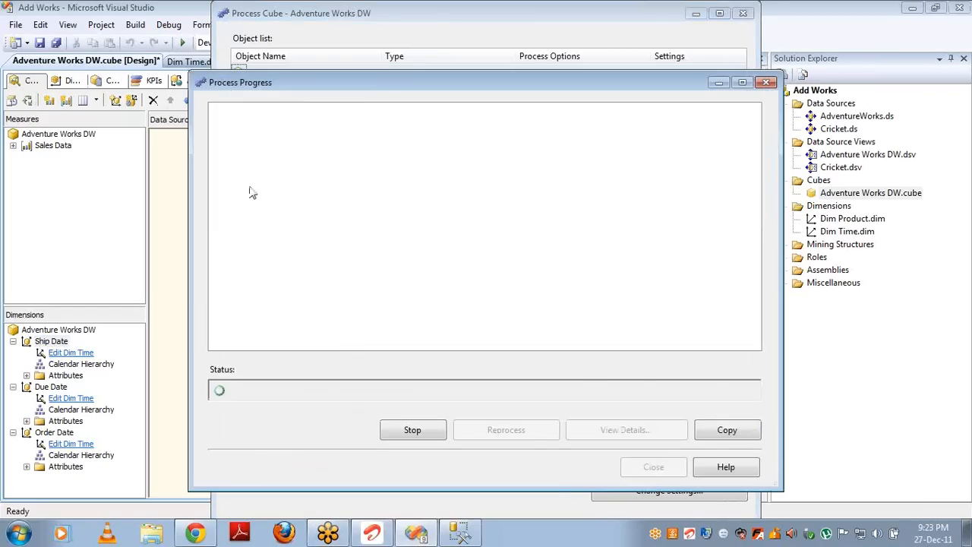
pyautogui.click(651, 467)
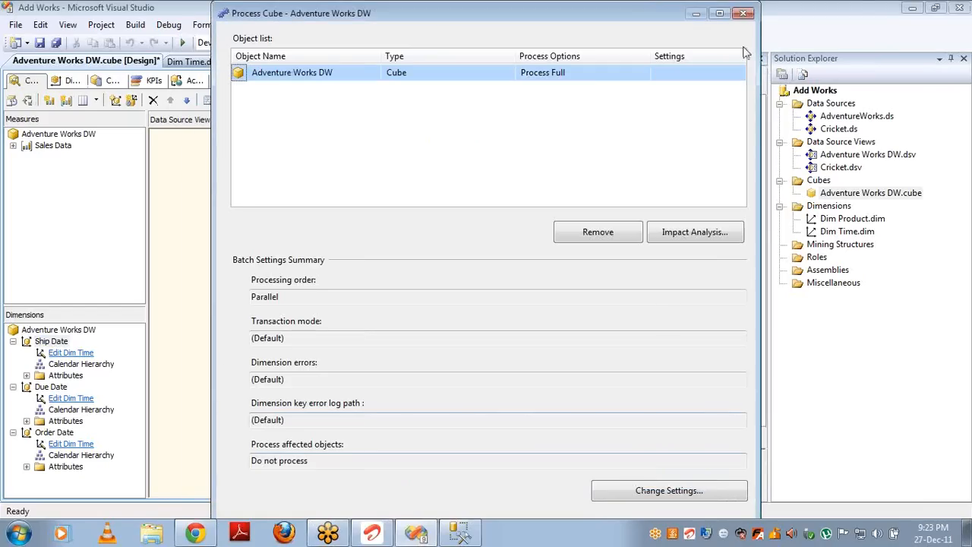
pyautogui.click(745, 14)
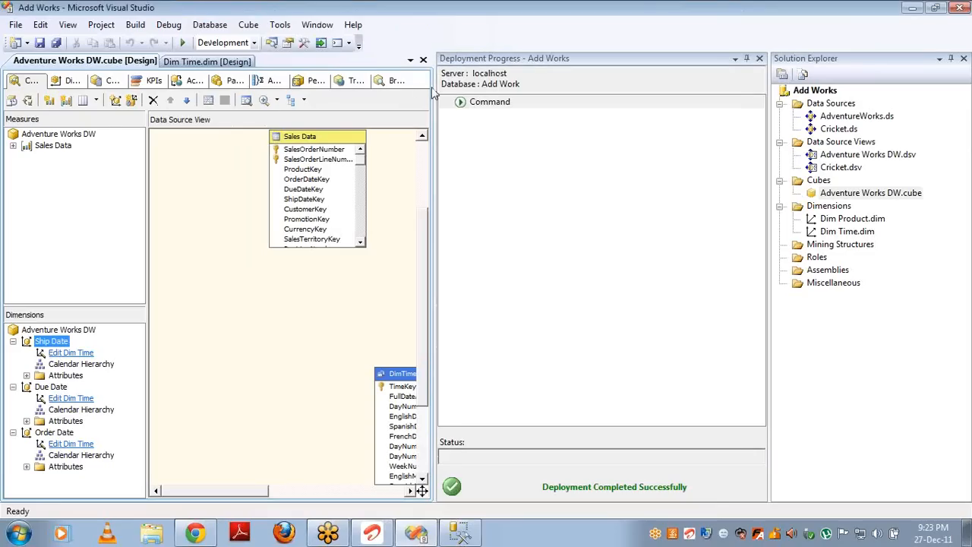
pyautogui.click(378, 81)
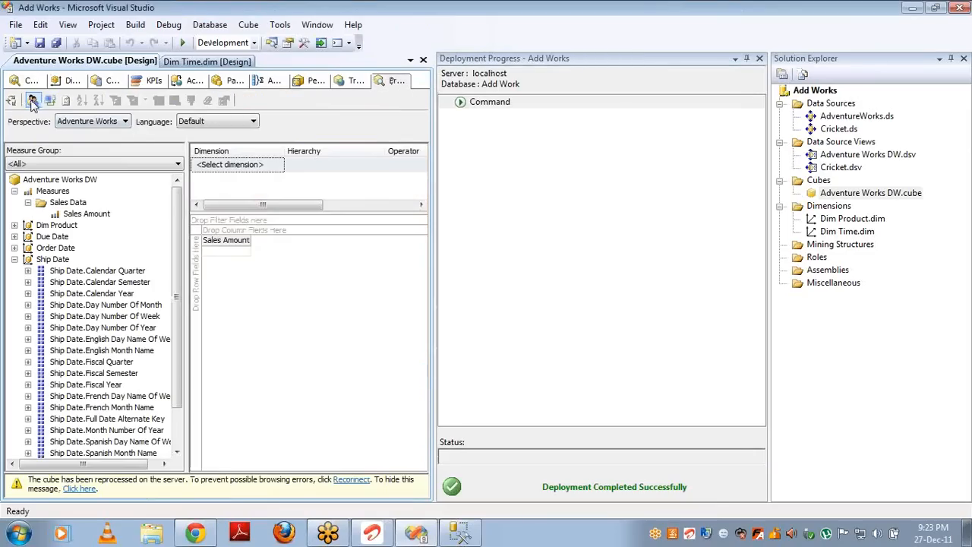
pyautogui.click(51, 102)
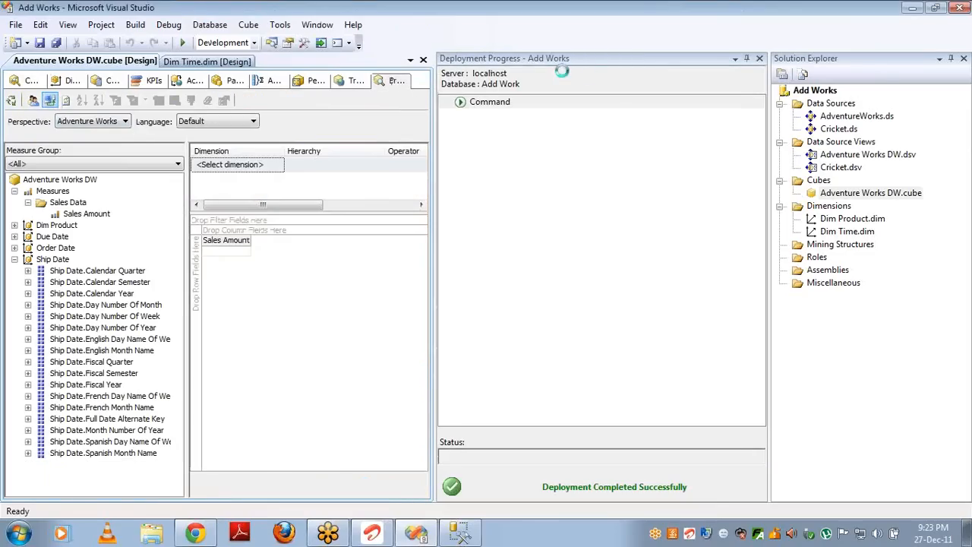
# Step: Put Calendar Year, Calendar Semester, Calendar Quarter and English Month Name on the pivot rows
pyautogui.click(760, 59)
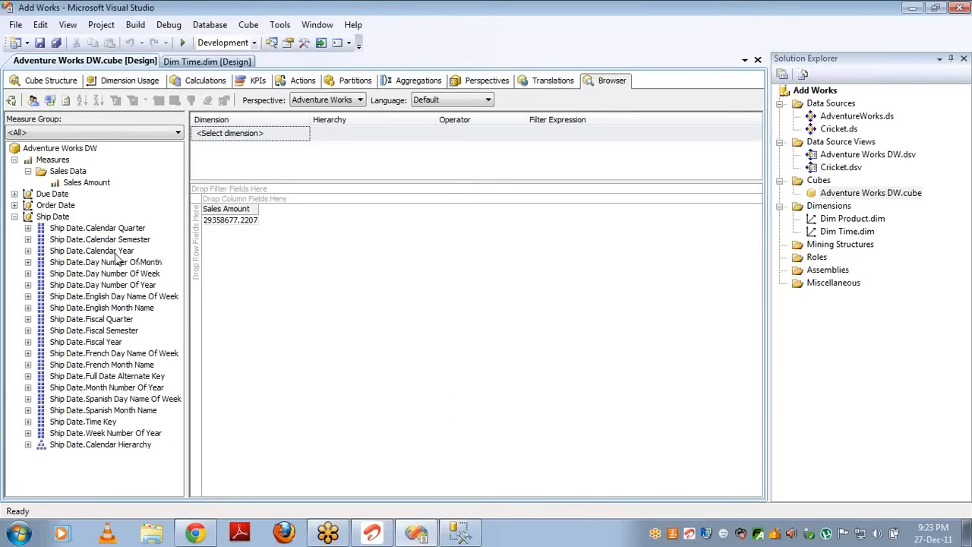
pyautogui.moveTo(115, 252); pyautogui.dragTo(253, 241)
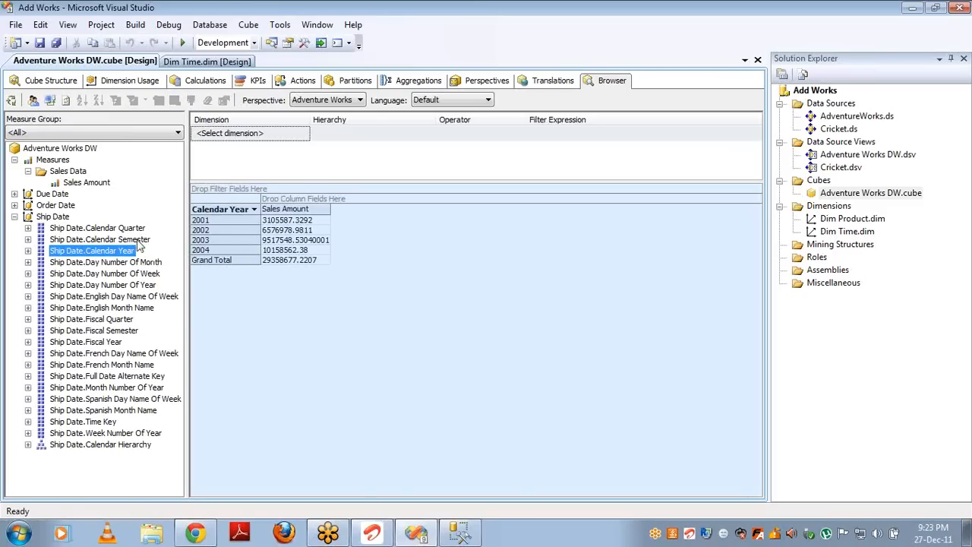
pyautogui.moveTo(122, 239); pyautogui.dragTo(251, 234)
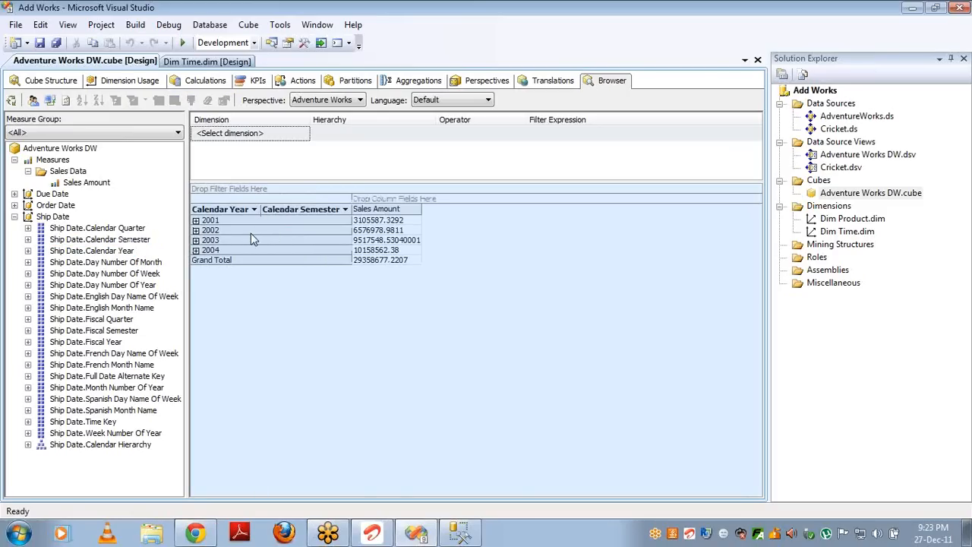
pyautogui.moveTo(130, 229); pyautogui.dragTo(346, 222)
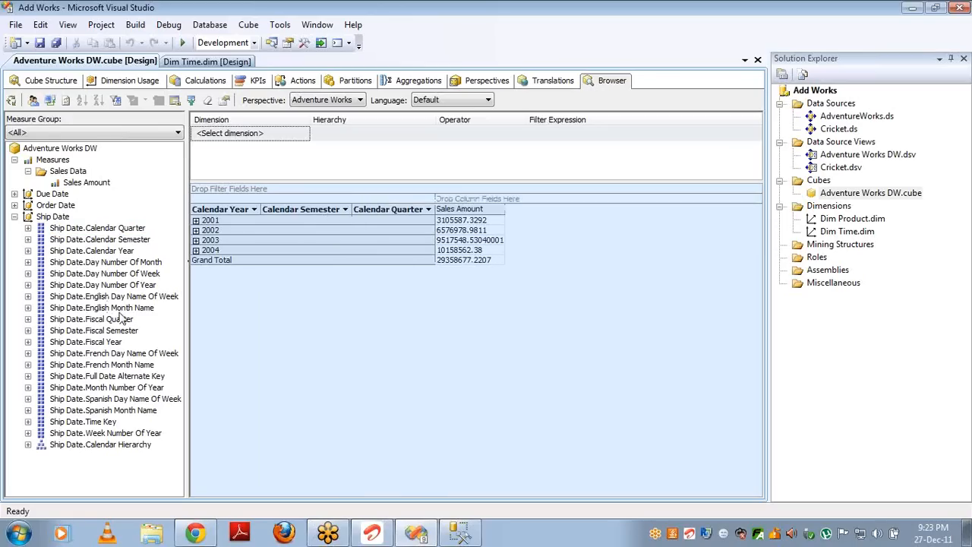
pyautogui.moveTo(121, 309); pyautogui.dragTo(410, 279)
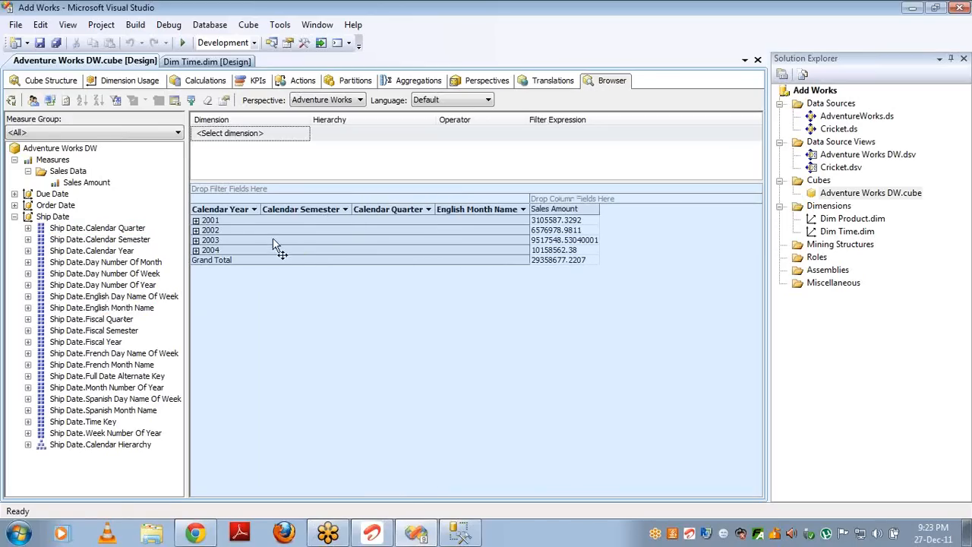
# Step: Expand 2001, semester 2, and quarters 3 and 4 to show their months
pyautogui.click(196, 220)
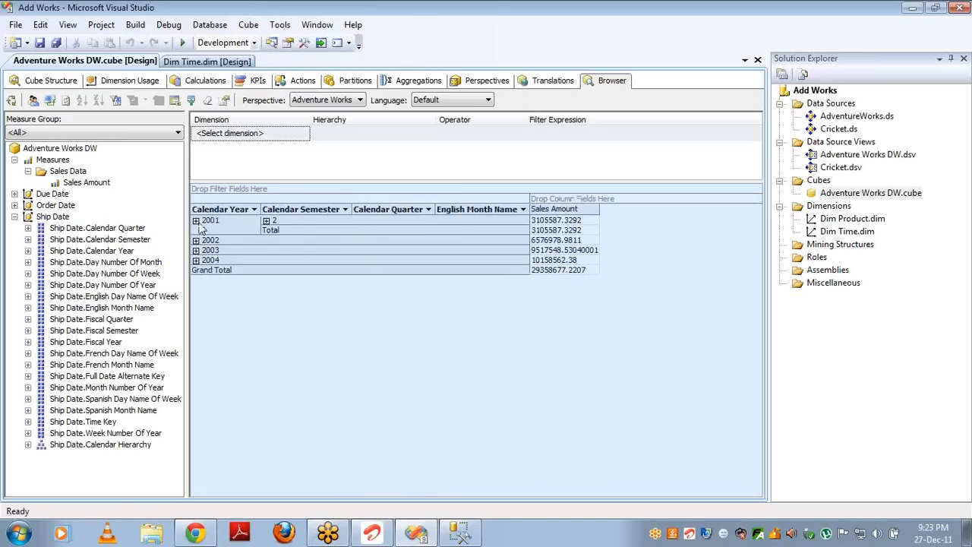
pyautogui.click(266, 221)
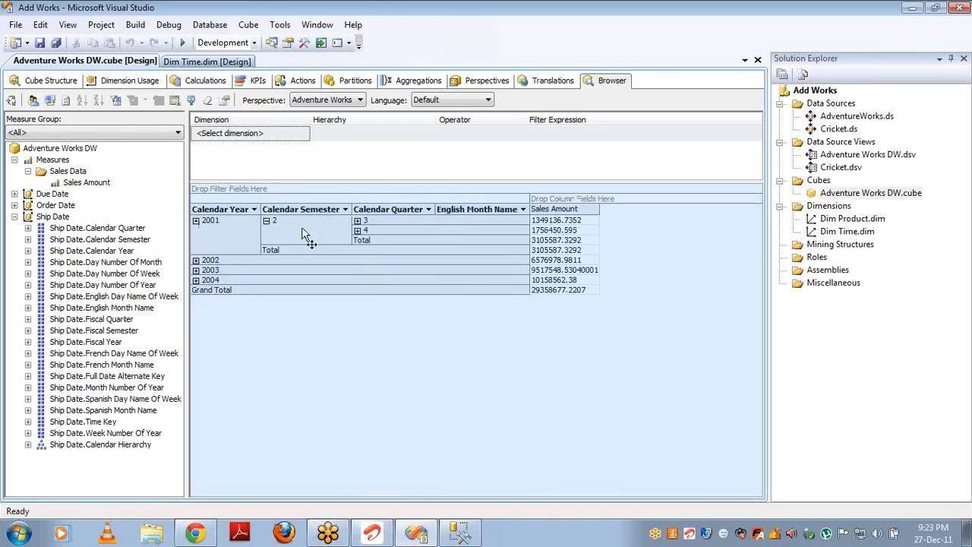
pyautogui.click(357, 220)
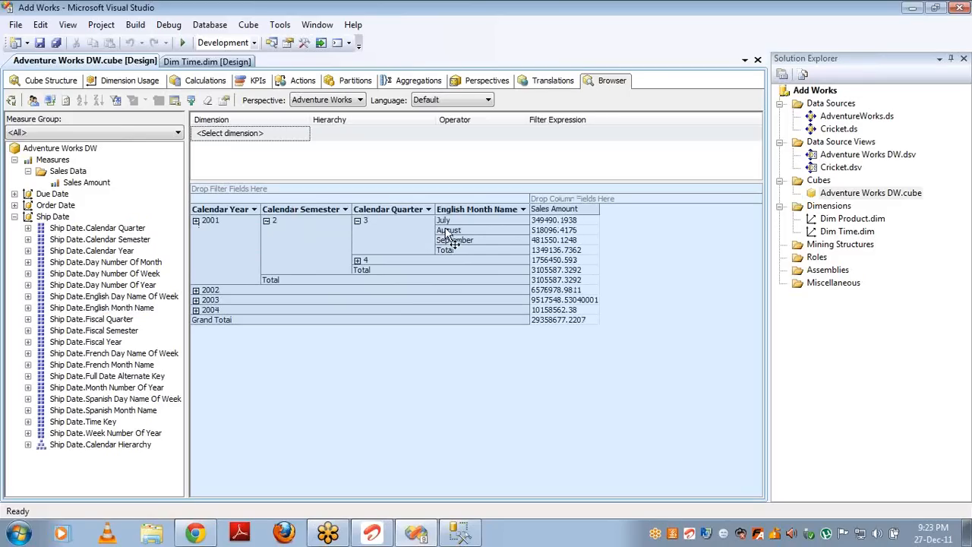
pyautogui.click(358, 261)
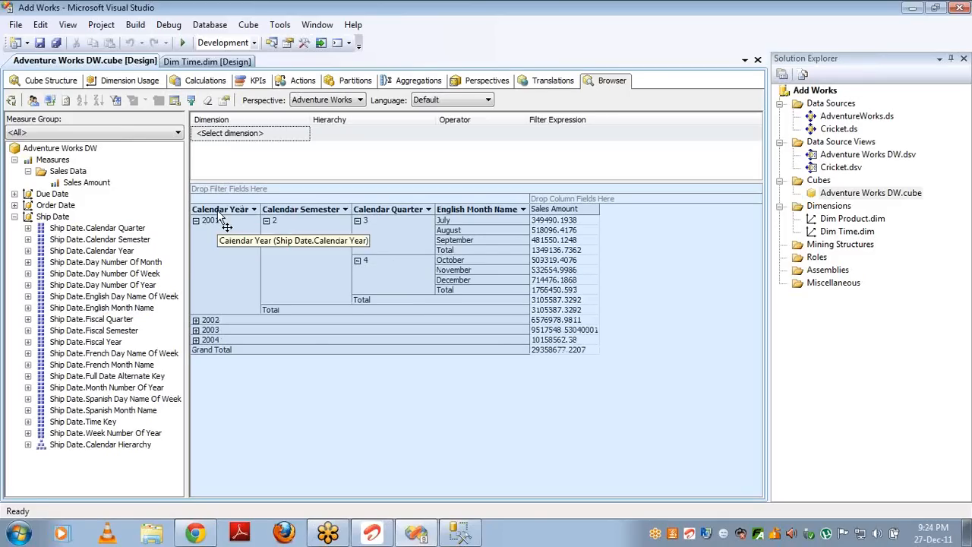
# Step: Replace the separate fields with Ship Date Calendar Hierarchy and drill 2001 down to quarter 4
pyautogui.moveTo(223, 219); pyautogui.dragTo(72, 254)
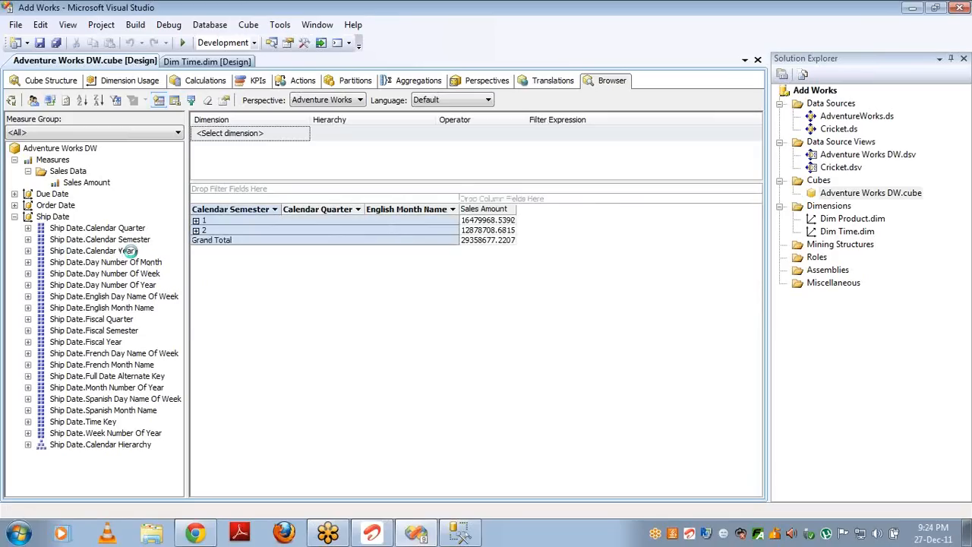
pyautogui.moveTo(228, 212); pyautogui.dragTo(141, 253)
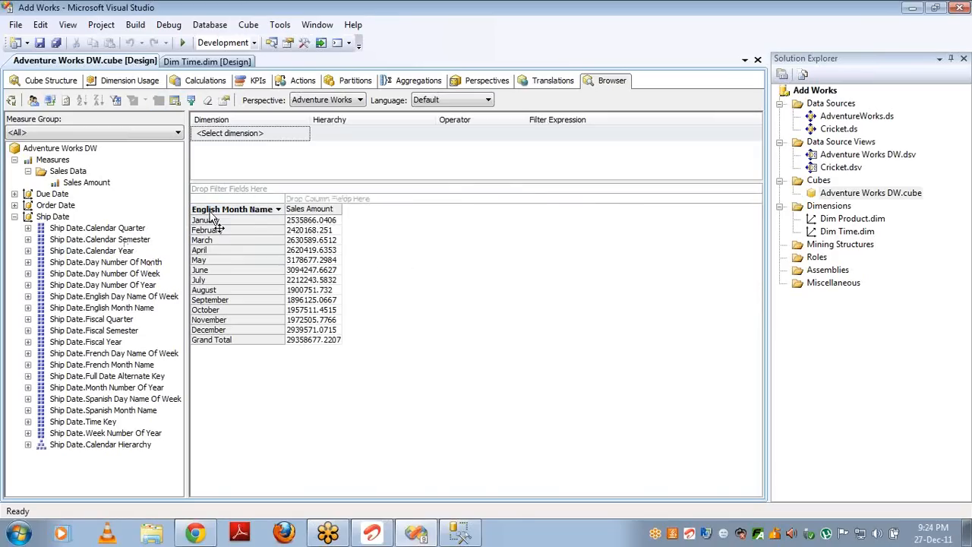
pyautogui.moveTo(215, 220); pyautogui.dragTo(87, 272)
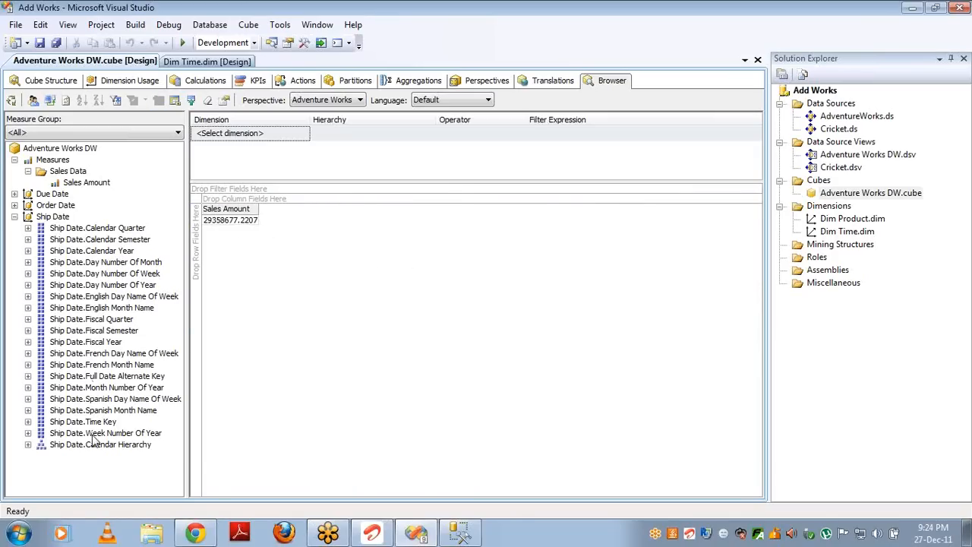
pyautogui.moveTo(95, 447); pyautogui.dragTo(196, 419)
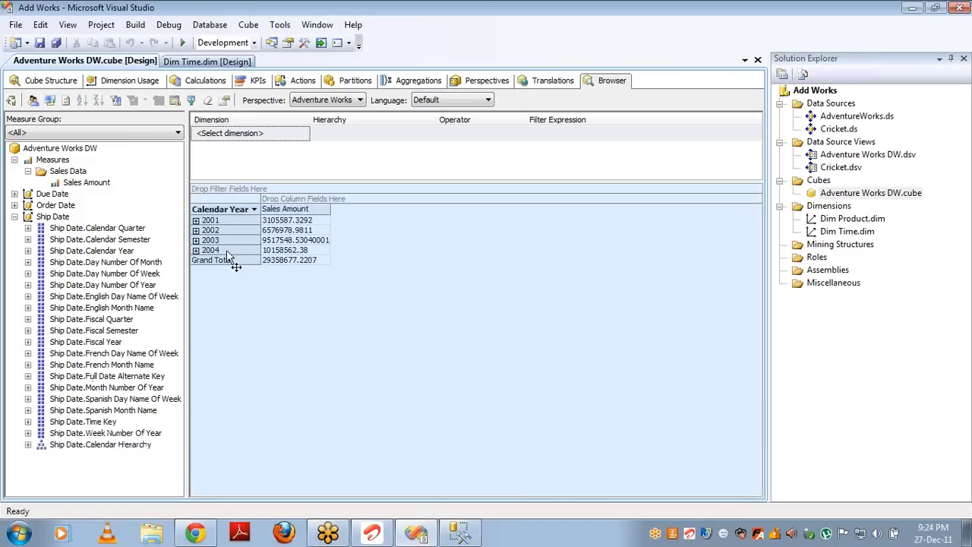
pyautogui.click(196, 221)
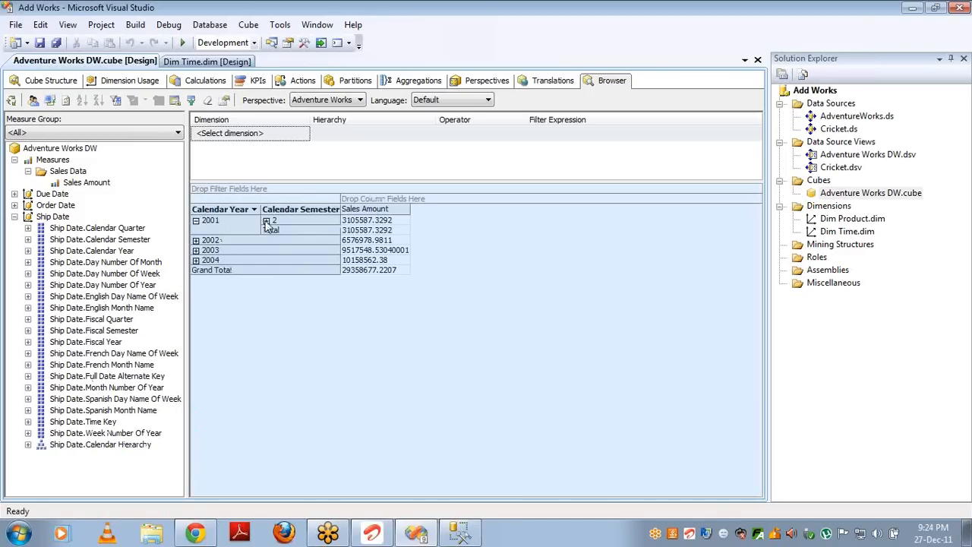
pyautogui.click(267, 221)
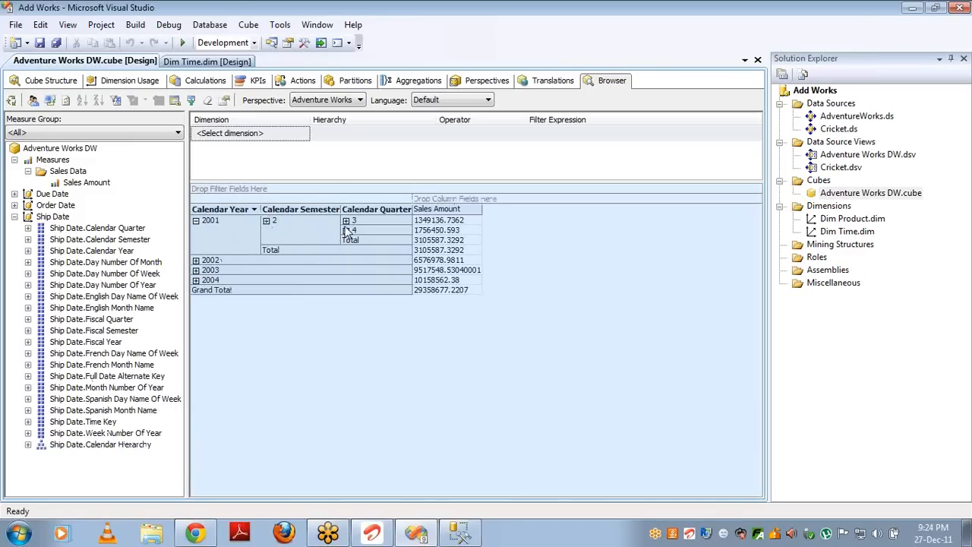
pyautogui.click(346, 230)
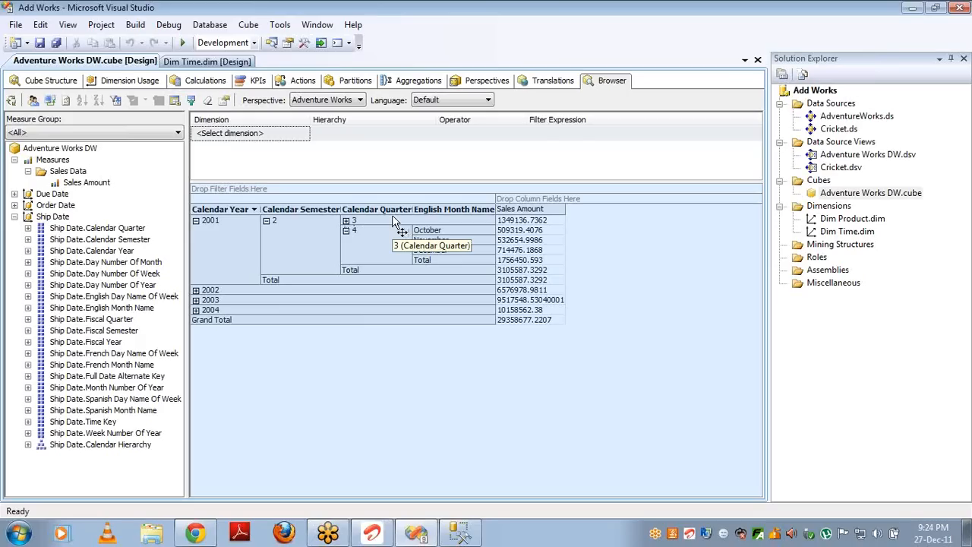
# Step: Open Dim Time.dim and check the warning on Calendar Hierarchy
pyautogui.doubleClick(837, 231)
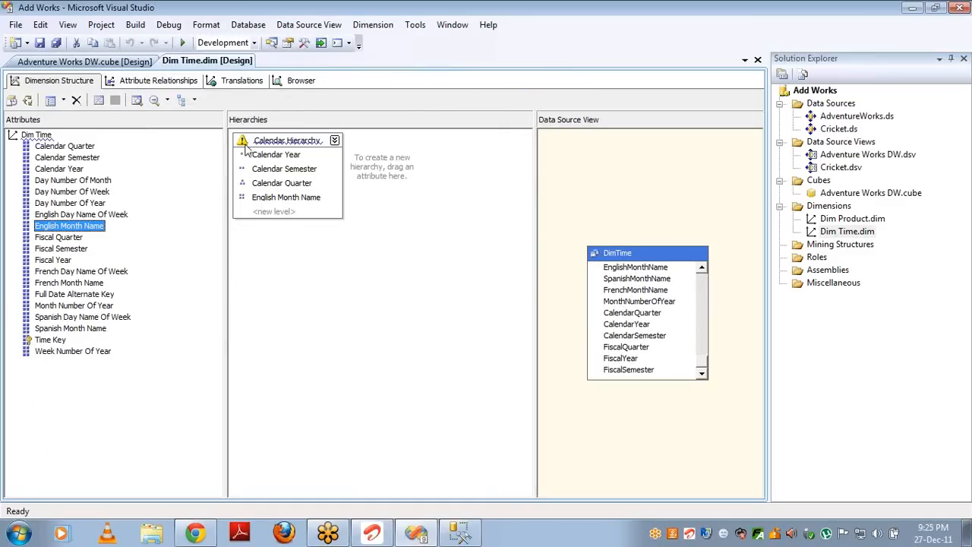
pyautogui.moveTo(243, 146)
# Step: Show Dim Time's attribute relationships with Time Key expanded, inspecting its linked attributes
pyautogui.click(165, 80)
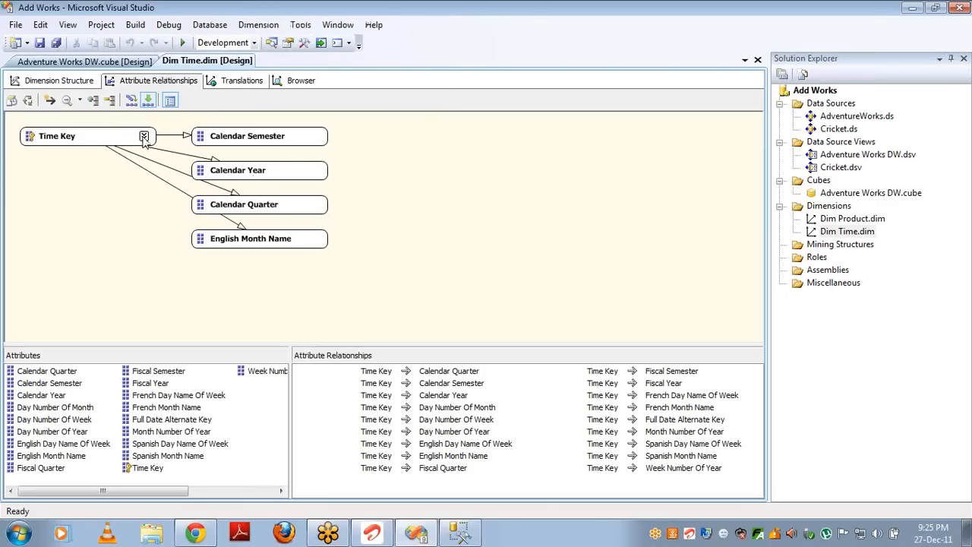
pyautogui.click(144, 137)
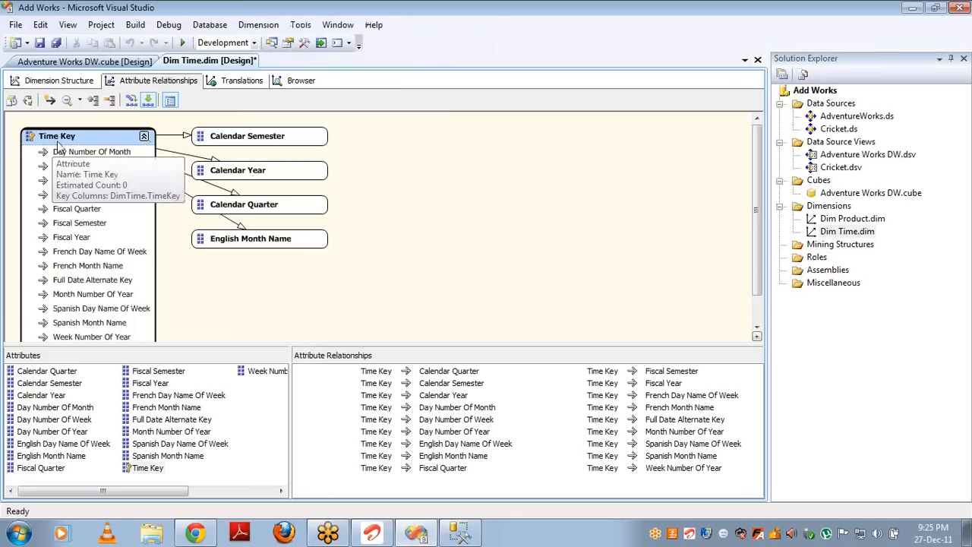
pyautogui.click(87, 152)
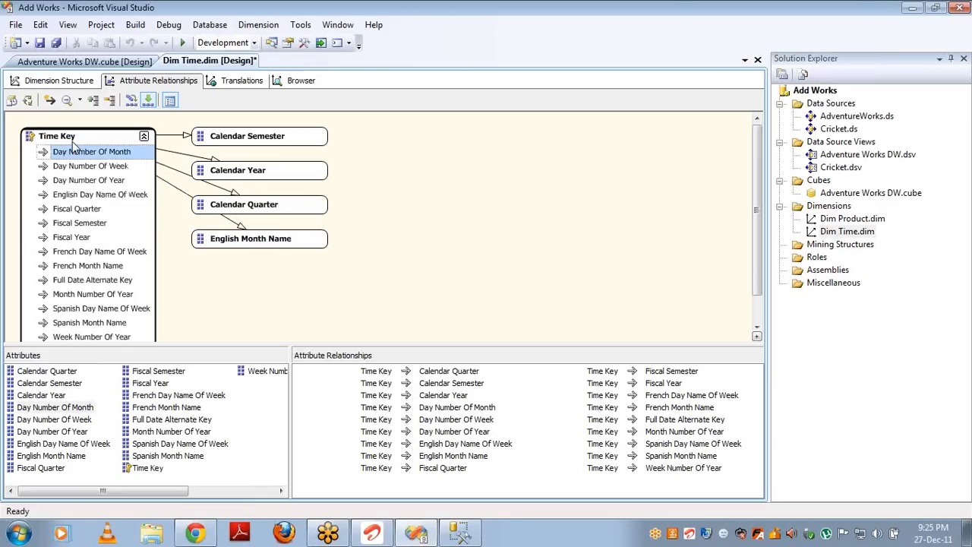
pyautogui.click(71, 139)
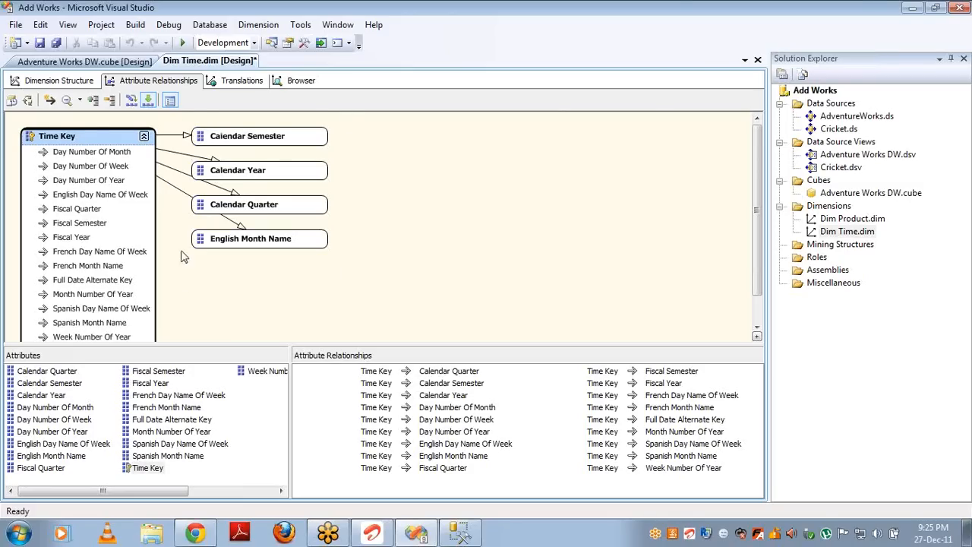
pyautogui.click(222, 140)
pyautogui.click(95, 144)
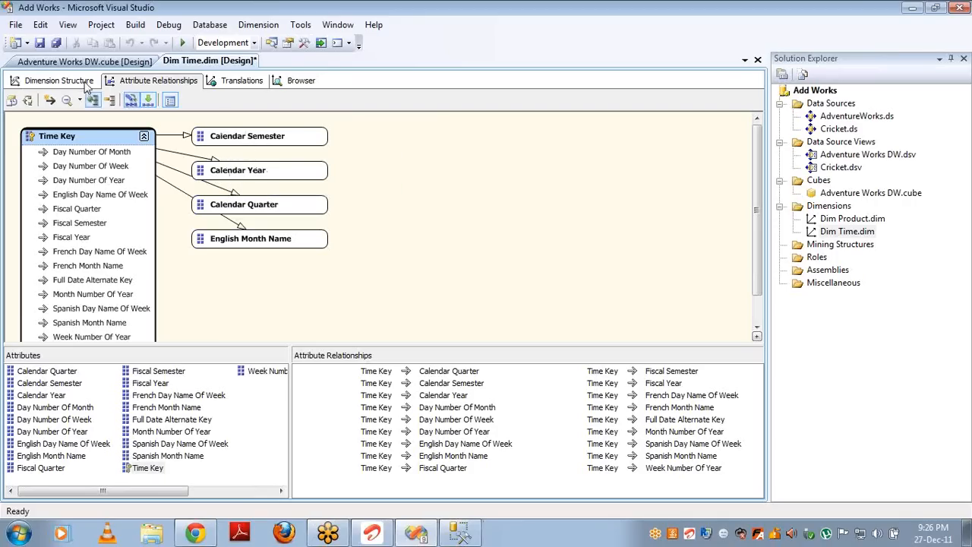
# Step: Inspect the Calendar Semester, Year, Quarter and English Month Name attributes in the diagram
pyautogui.click(248, 146)
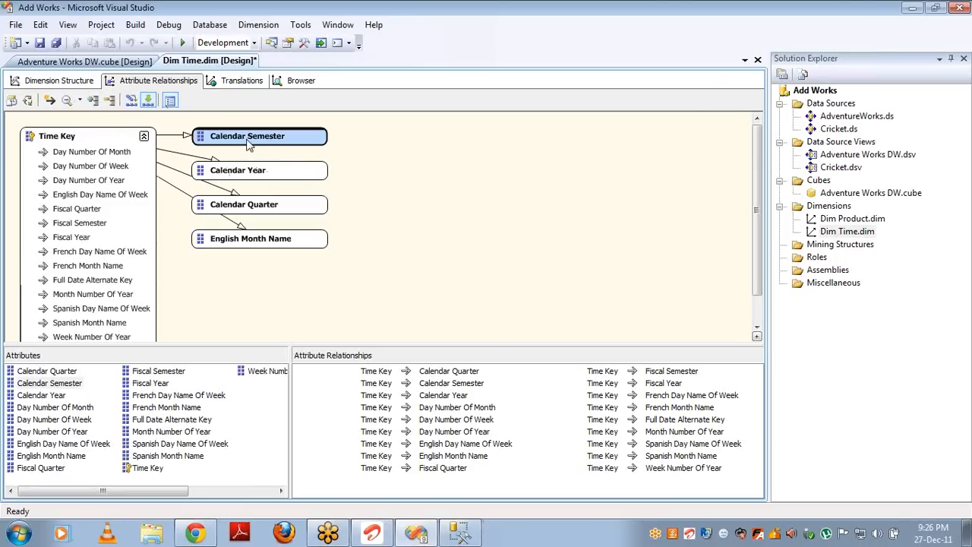
pyautogui.click(257, 174)
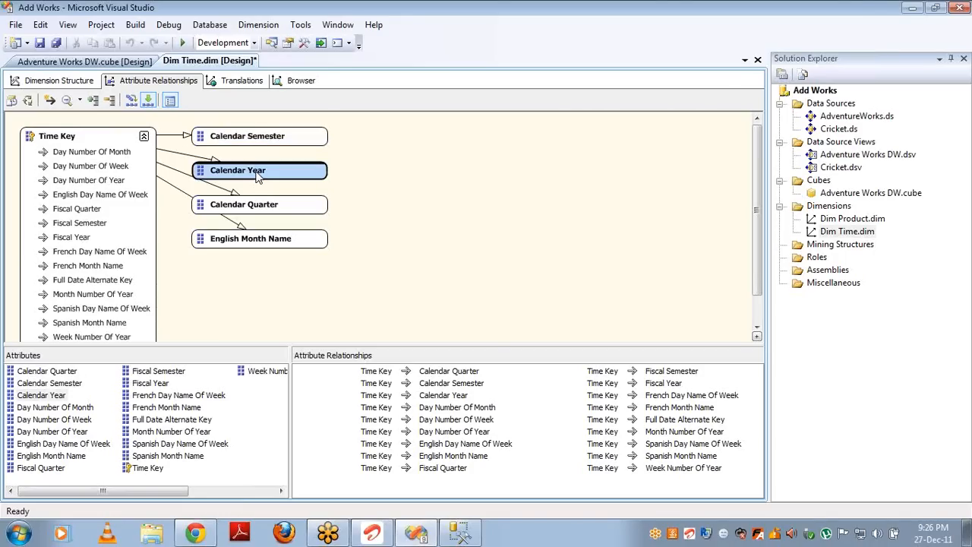
pyautogui.click(259, 206)
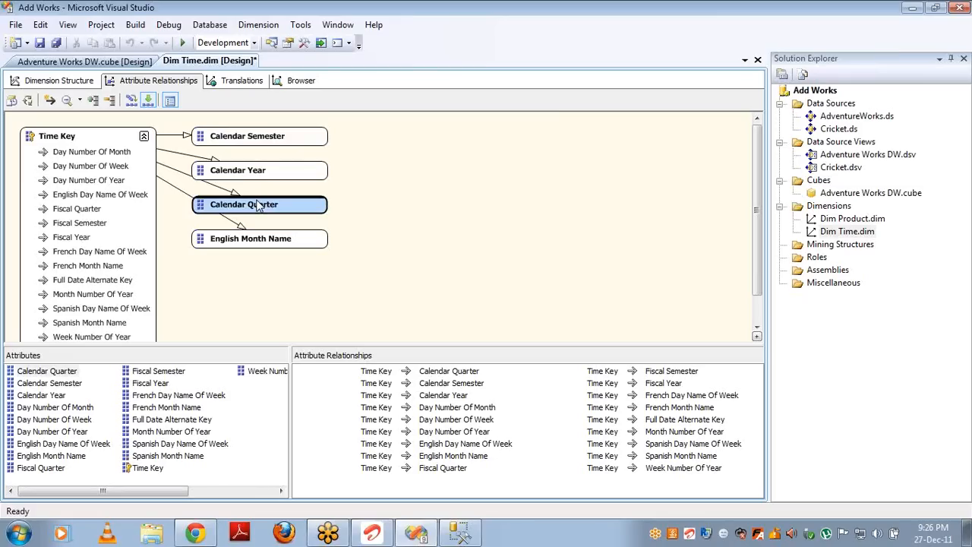
pyautogui.click(284, 240)
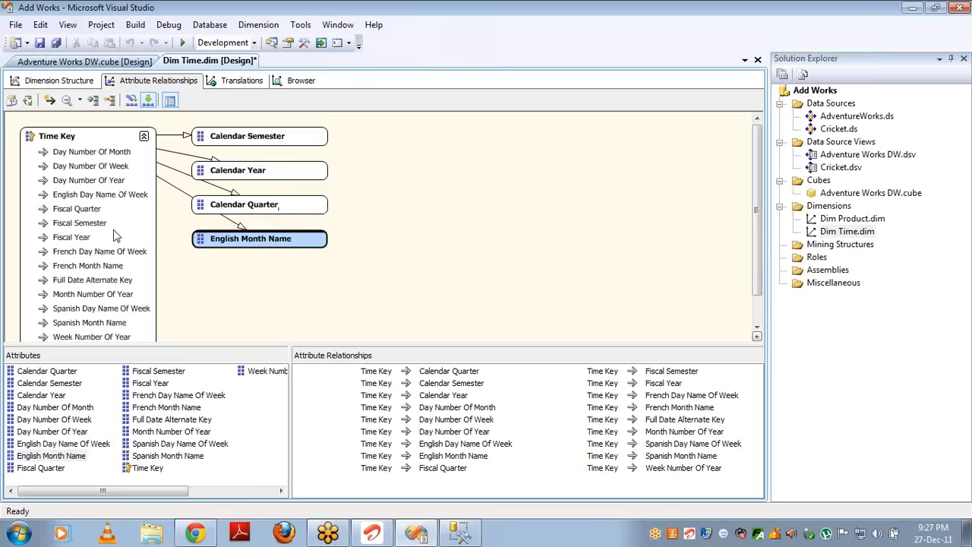
pyautogui.click(251, 209)
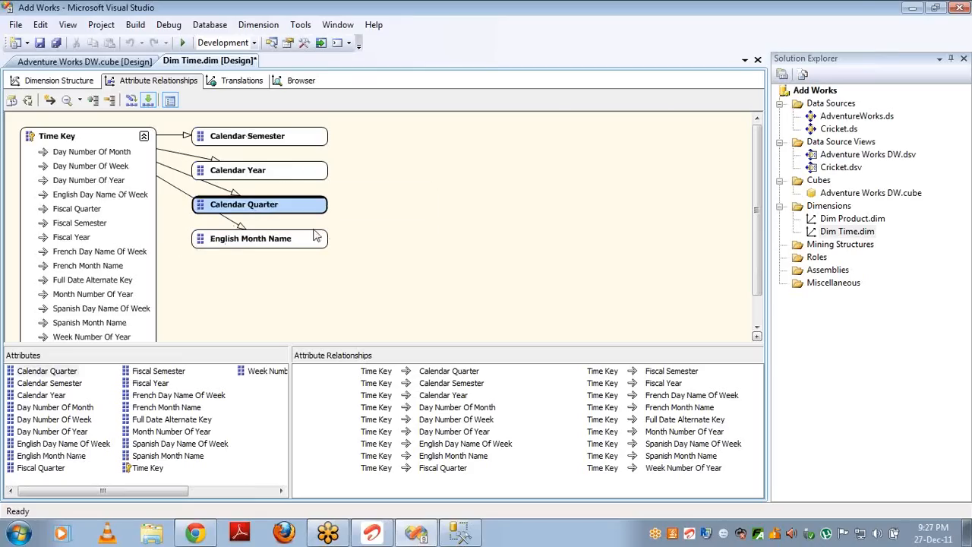
pyautogui.click(250, 139)
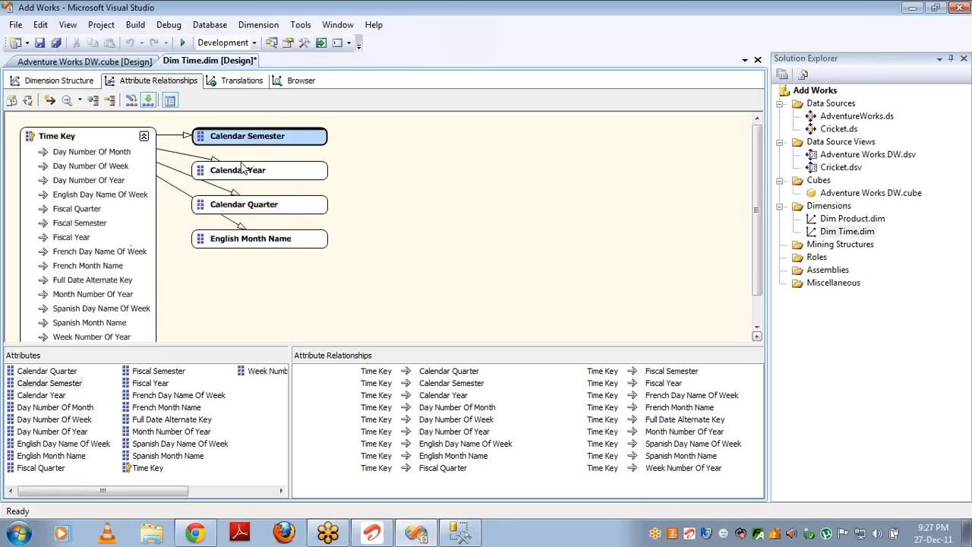
pyautogui.click(242, 167)
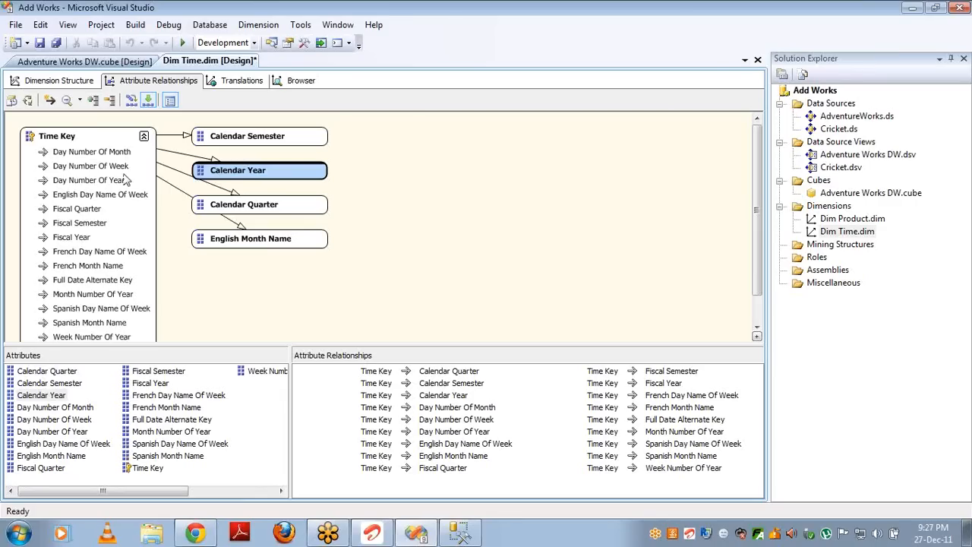
pyautogui.click(70, 137)
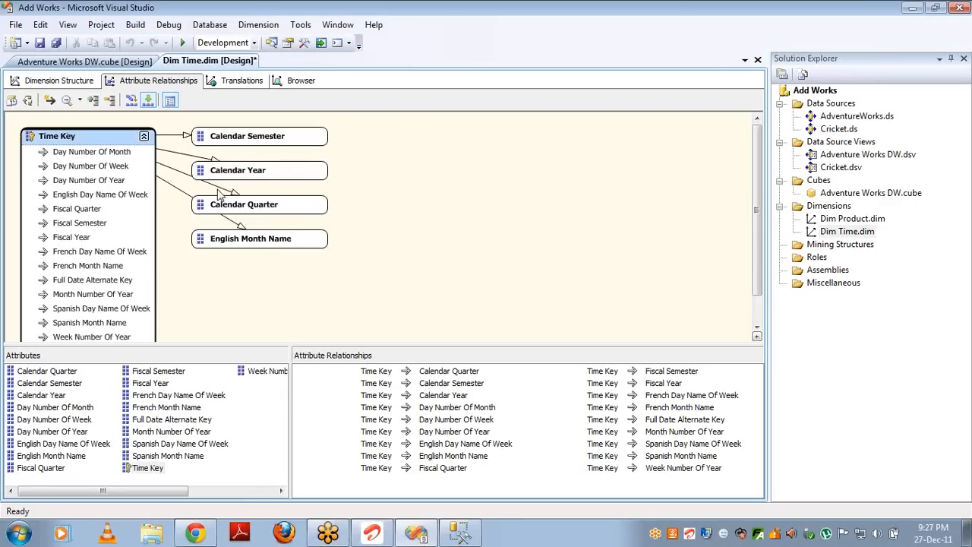
pyautogui.click(260, 241)
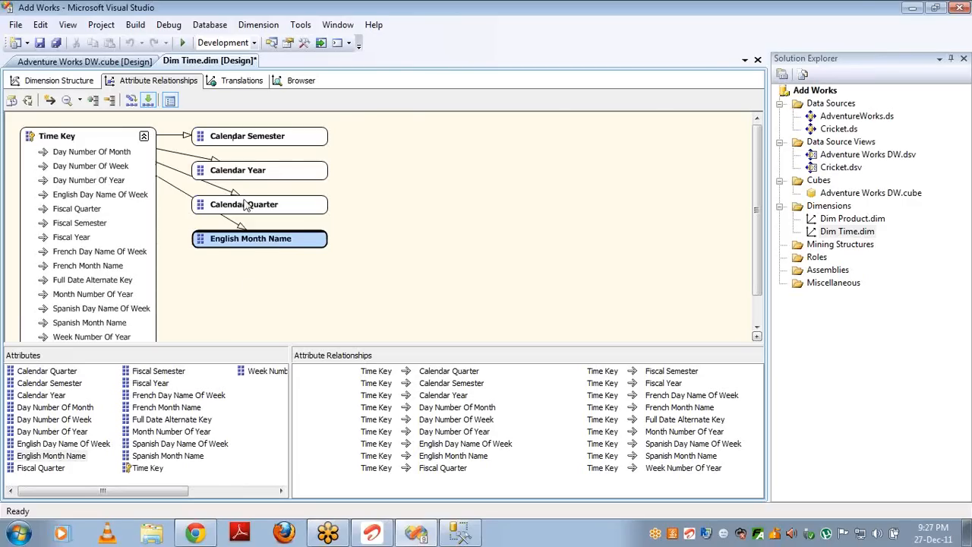
pyautogui.click(245, 209)
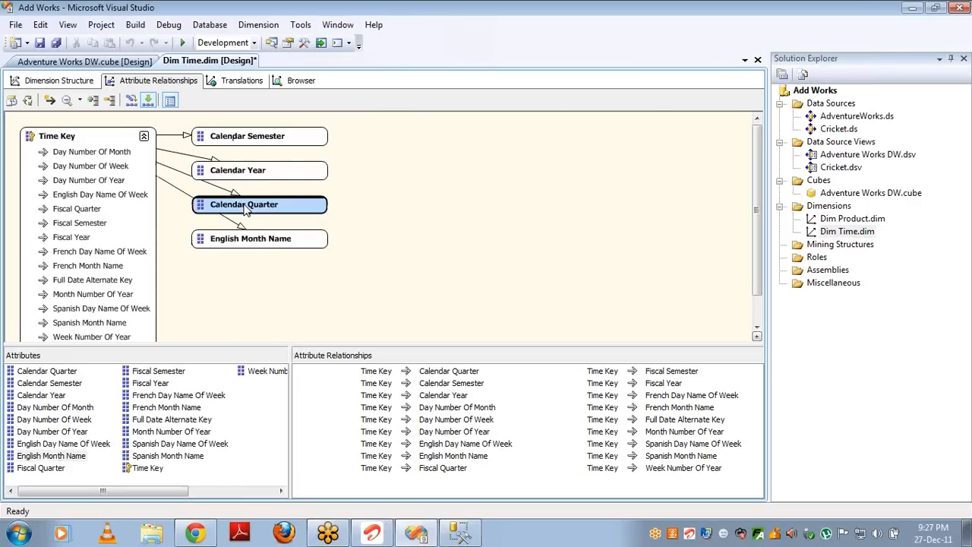
# Step: Relate English Month Name to Calendar Quarter, Quarter to Semester, and Semester to Year
pyautogui.click(250, 240)
pyautogui.moveTo(251, 240); pyautogui.dragTo(267, 211)
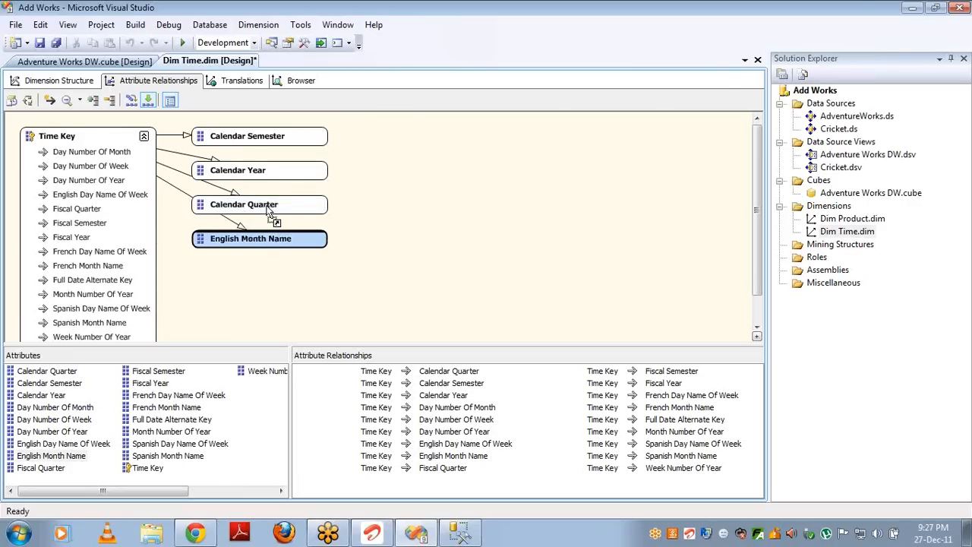
pyautogui.click(406, 211)
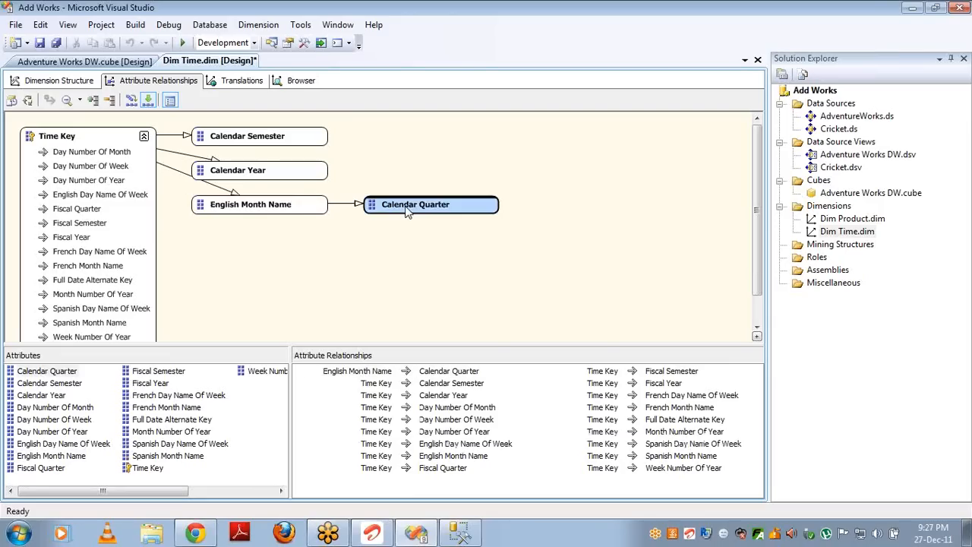
pyautogui.moveTo(407, 211); pyautogui.dragTo(296, 149)
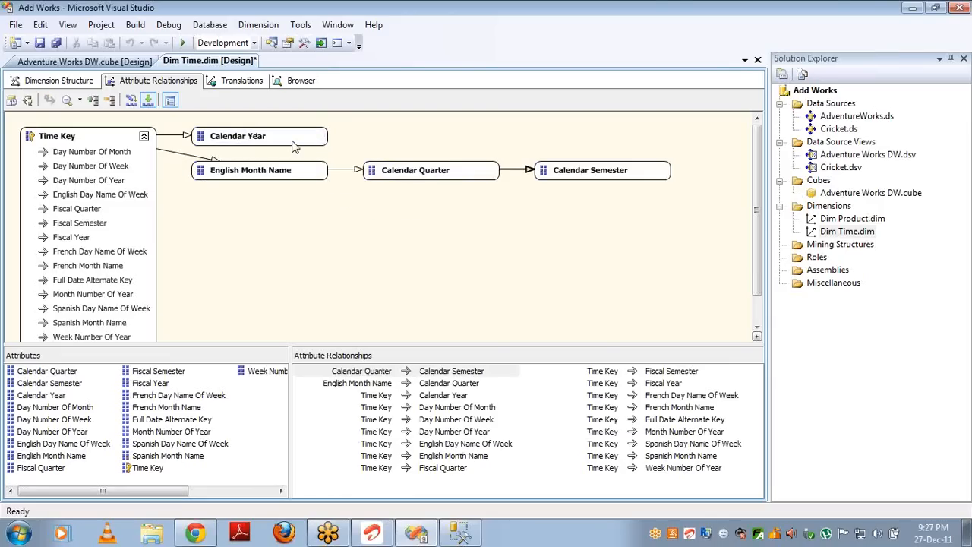
pyautogui.moveTo(556, 175); pyautogui.dragTo(289, 141)
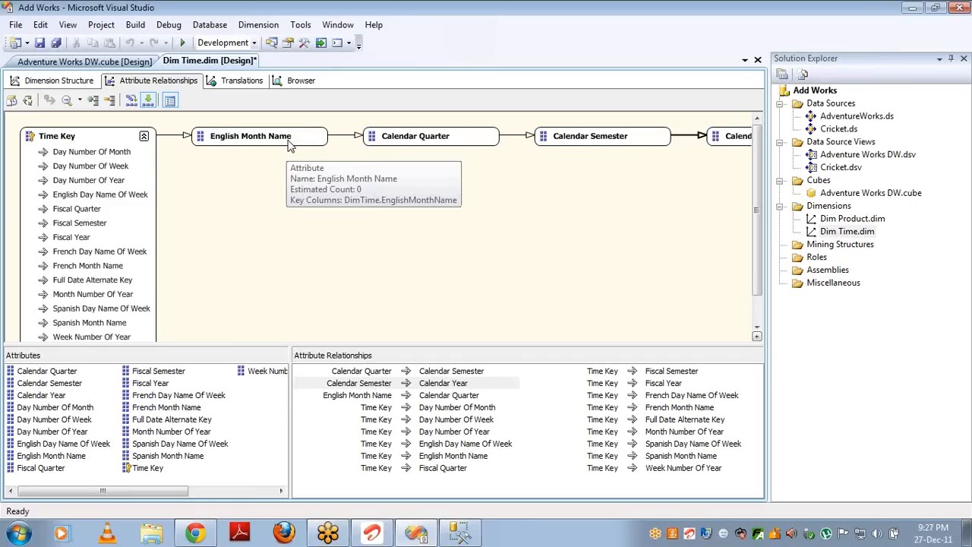
pyautogui.click(53, 80)
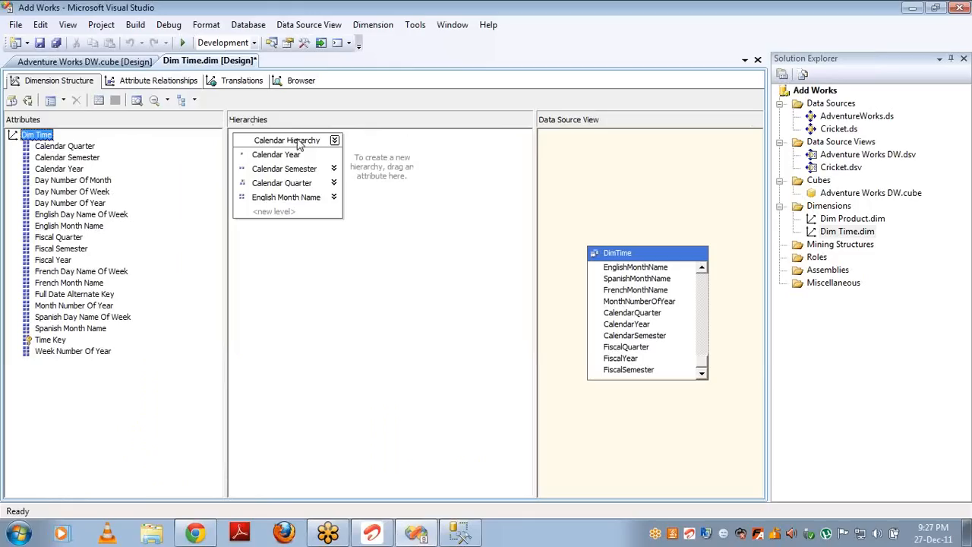
pyautogui.click(333, 167)
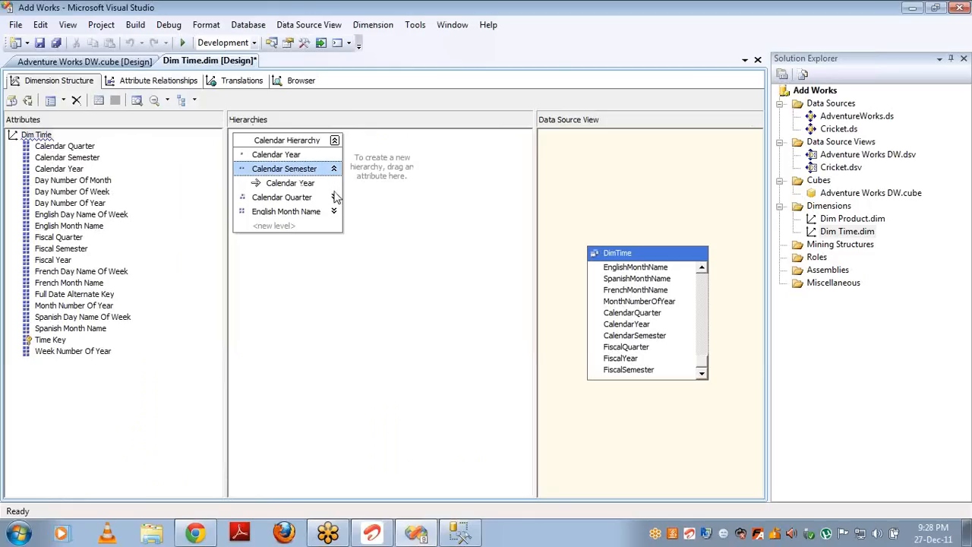
pyautogui.click(333, 197)
pyautogui.click(333, 225)
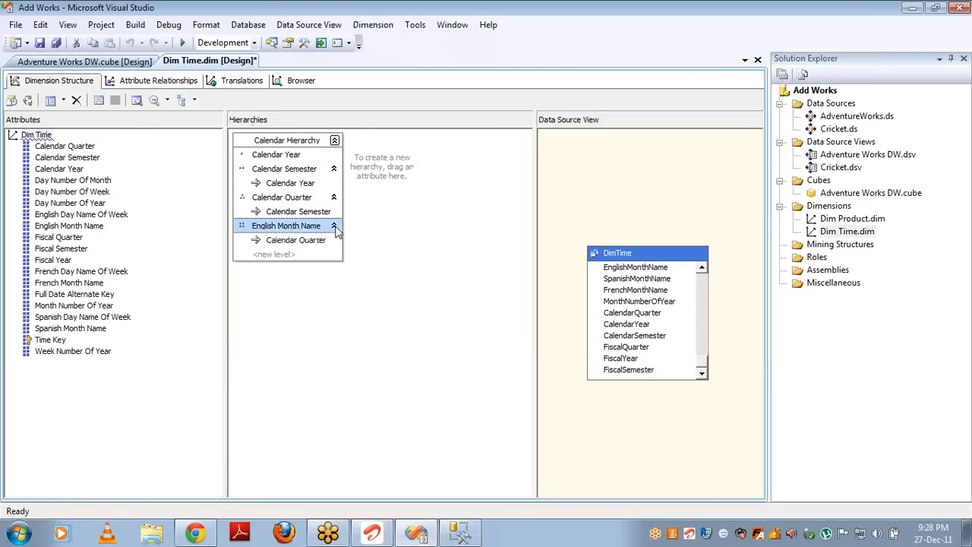
pyautogui.click(283, 240)
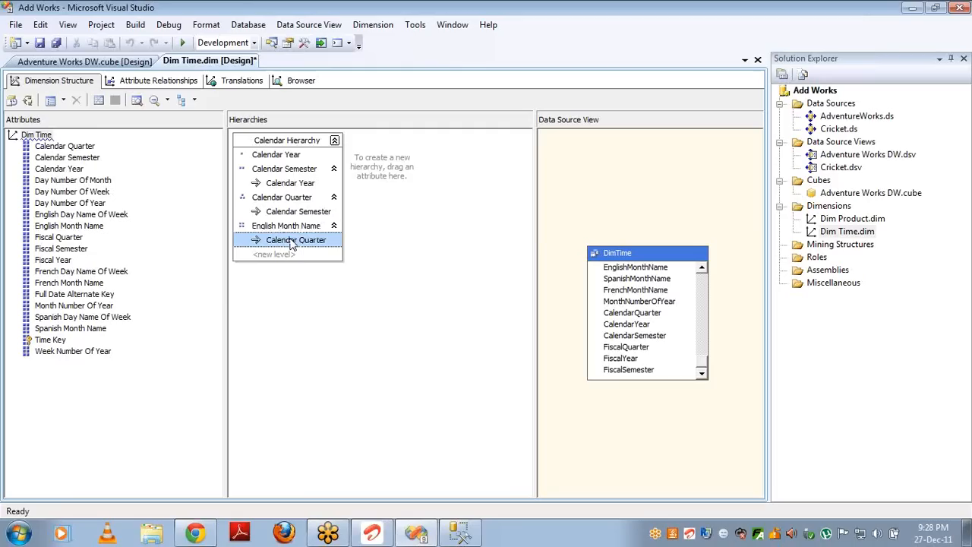
pyautogui.click(292, 209)
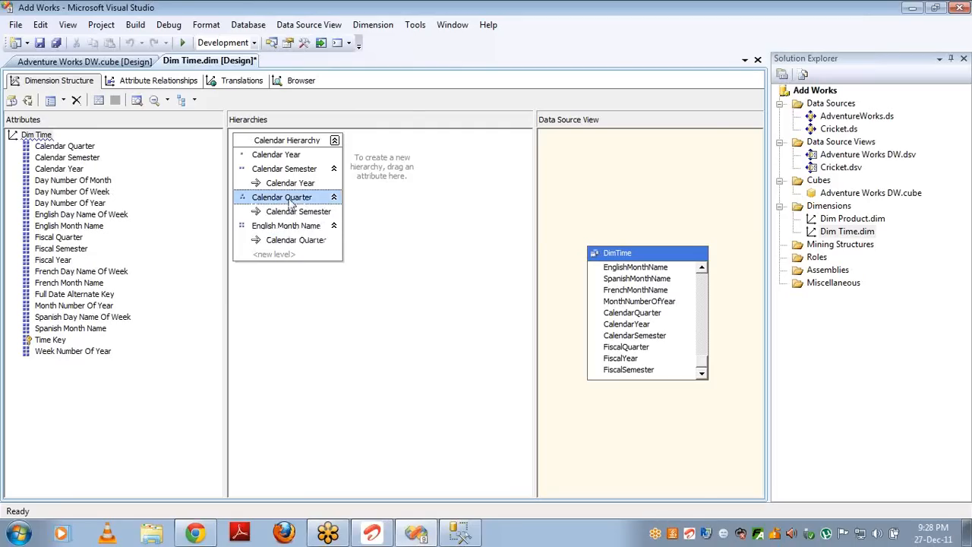
pyautogui.click(281, 170)
pyautogui.press('Delete')
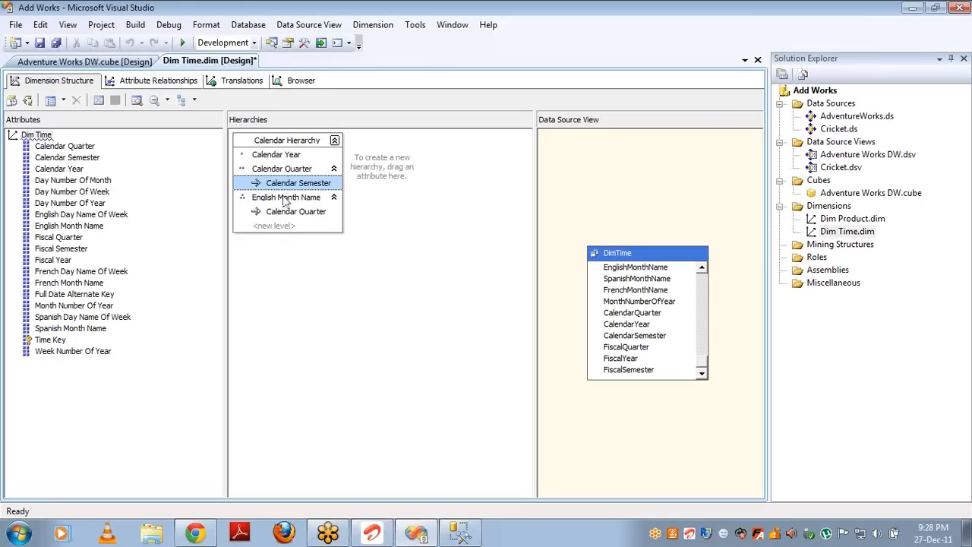
pyautogui.click(334, 197)
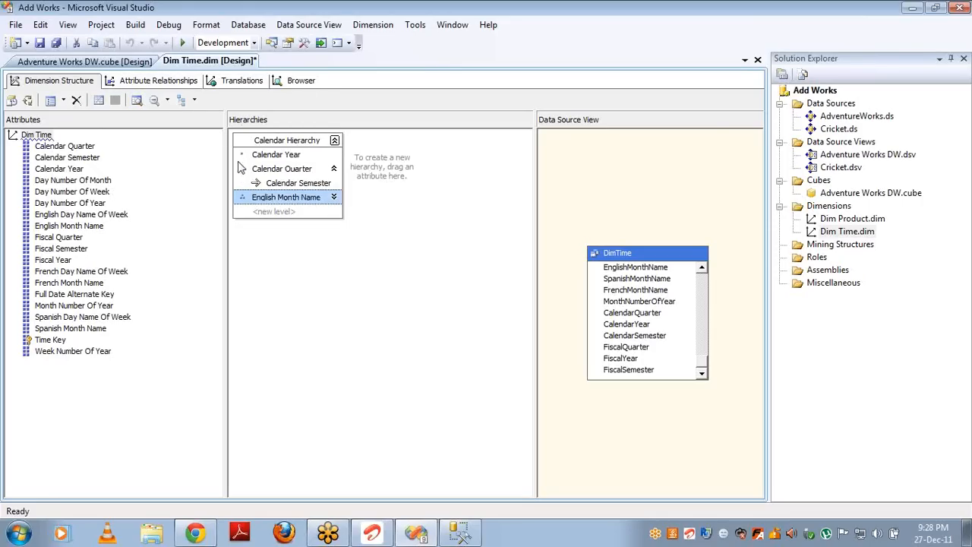
pyautogui.click(137, 82)
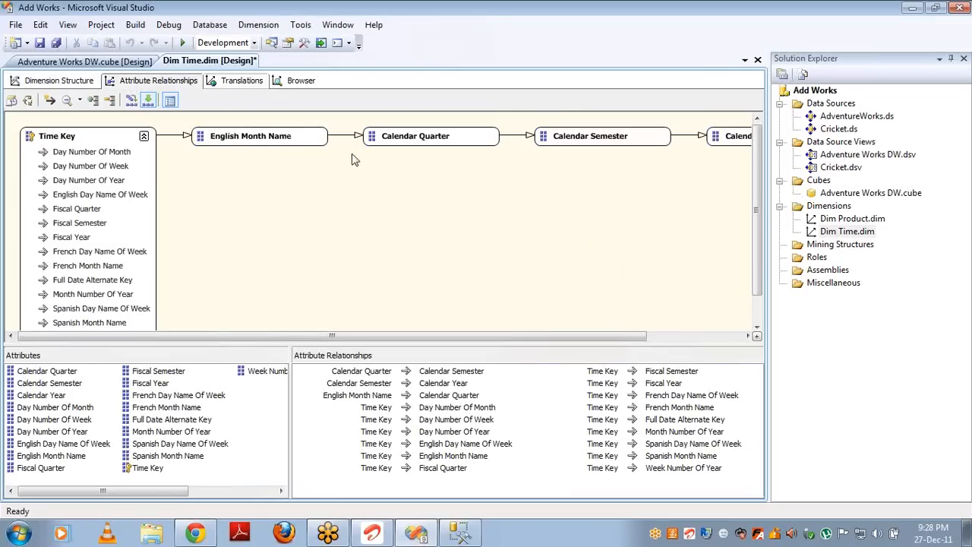
pyautogui.click(31, 80)
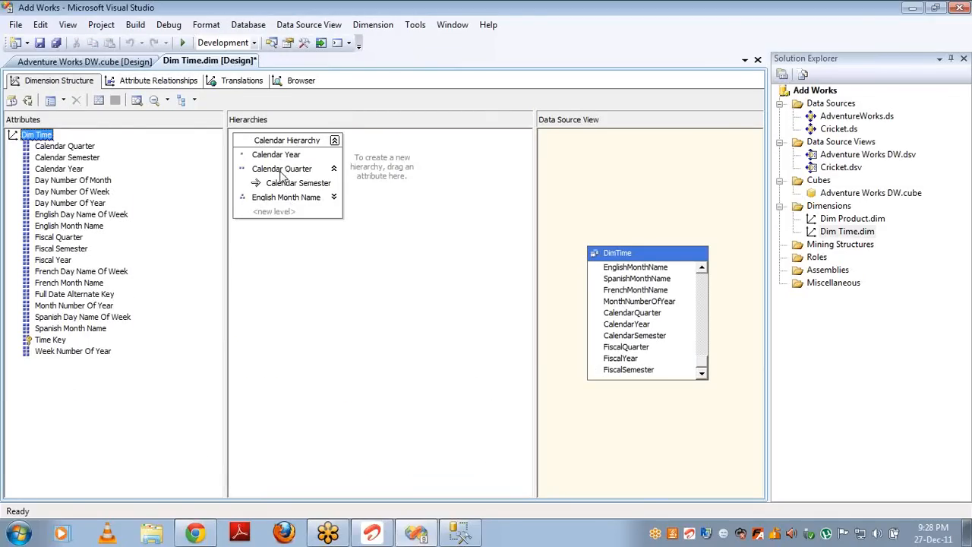
pyautogui.moveTo(82, 158); pyautogui.dragTo(254, 171)
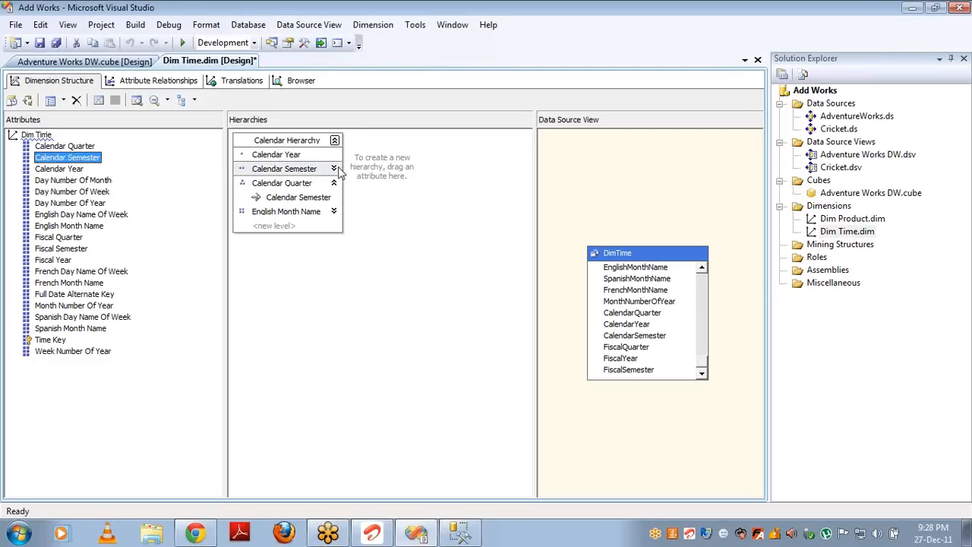
pyautogui.click(336, 174)
pyautogui.click(335, 170)
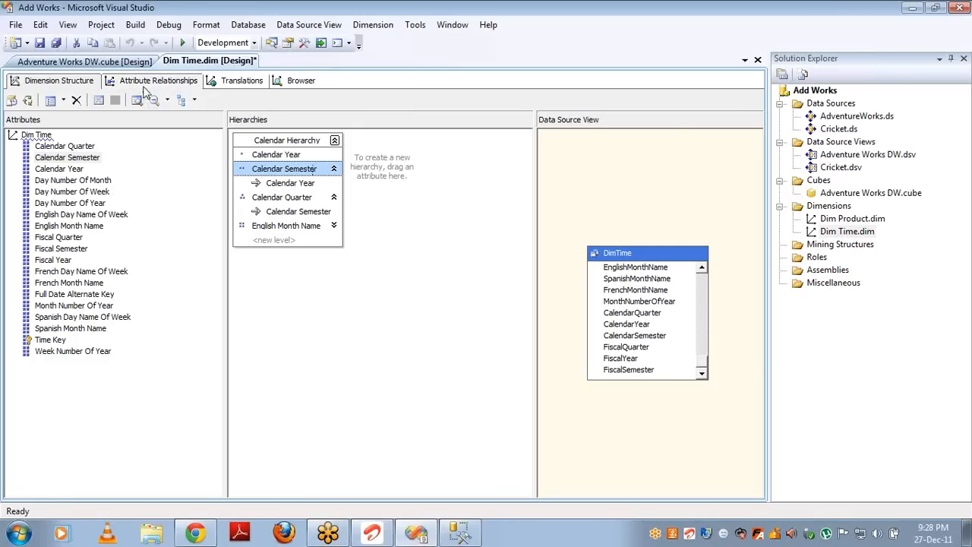
pyautogui.click(192, 80)
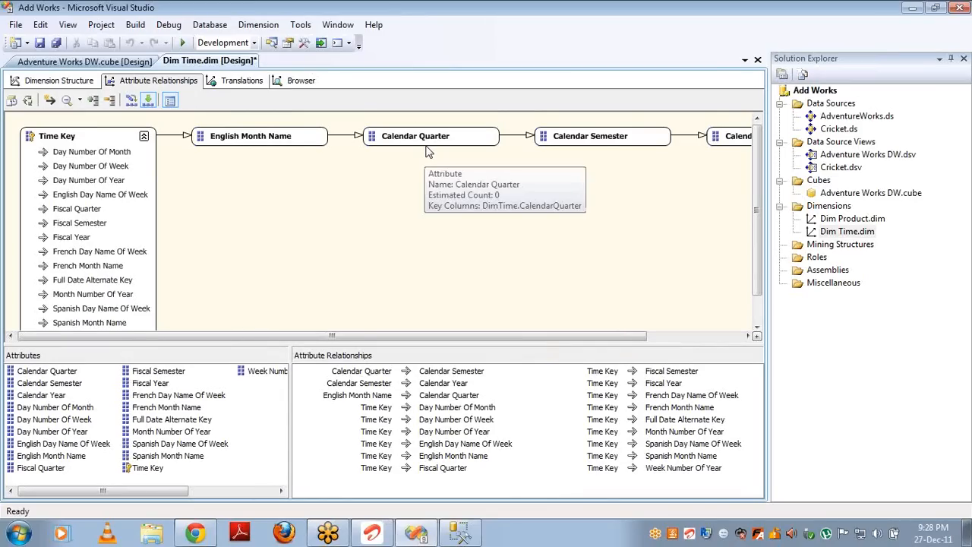
# Step: Review the Time Key to Calendar Year attribute chain, then return to Dimension Structure
pyautogui.click(54, 142)
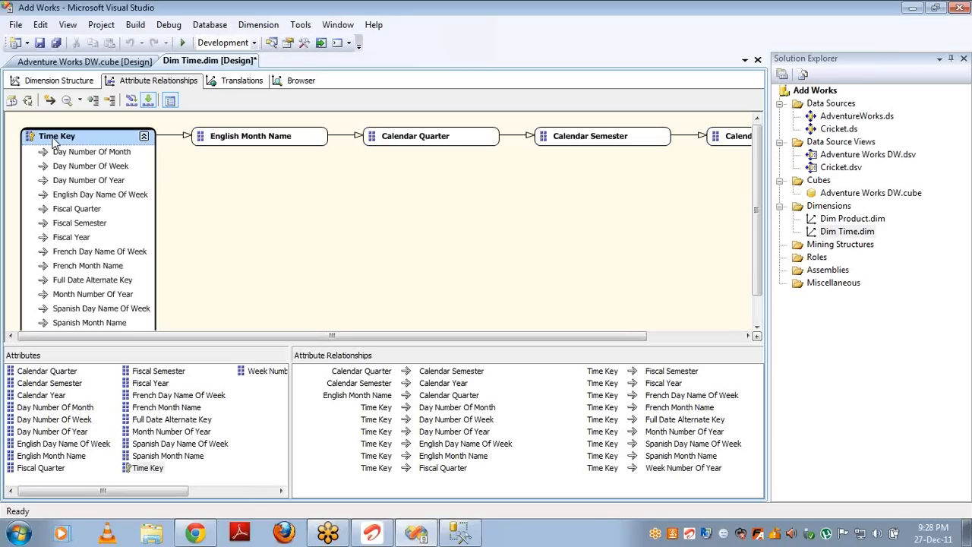
pyautogui.click(245, 140)
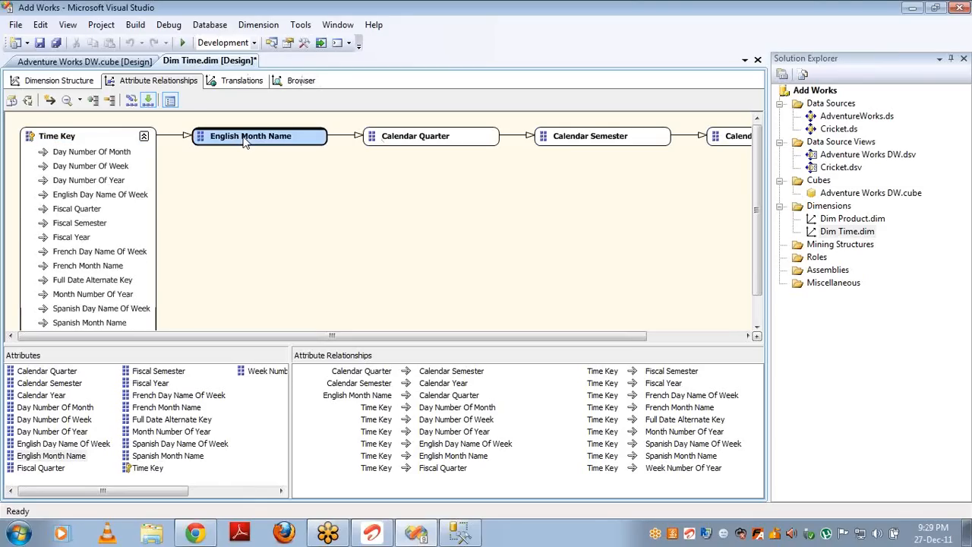
pyautogui.click(429, 154)
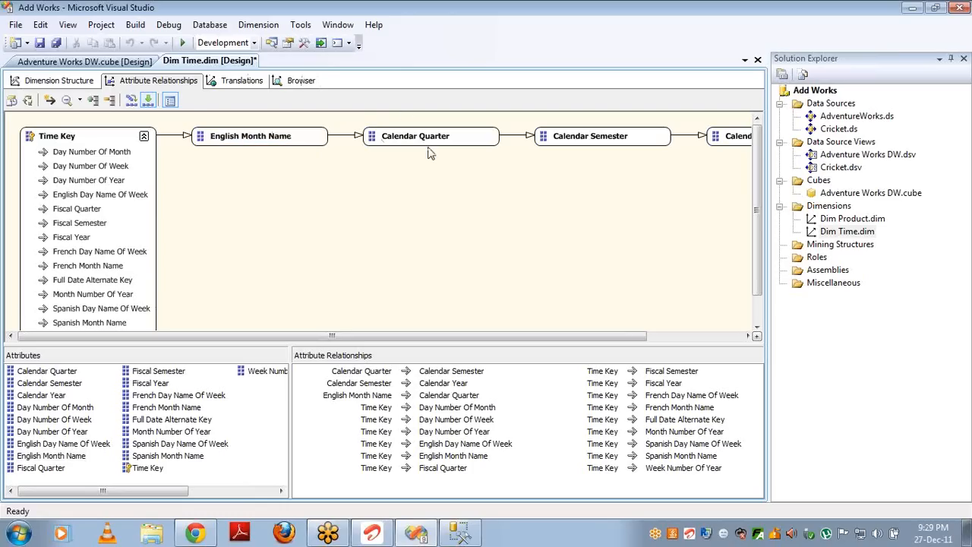
pyautogui.click(278, 146)
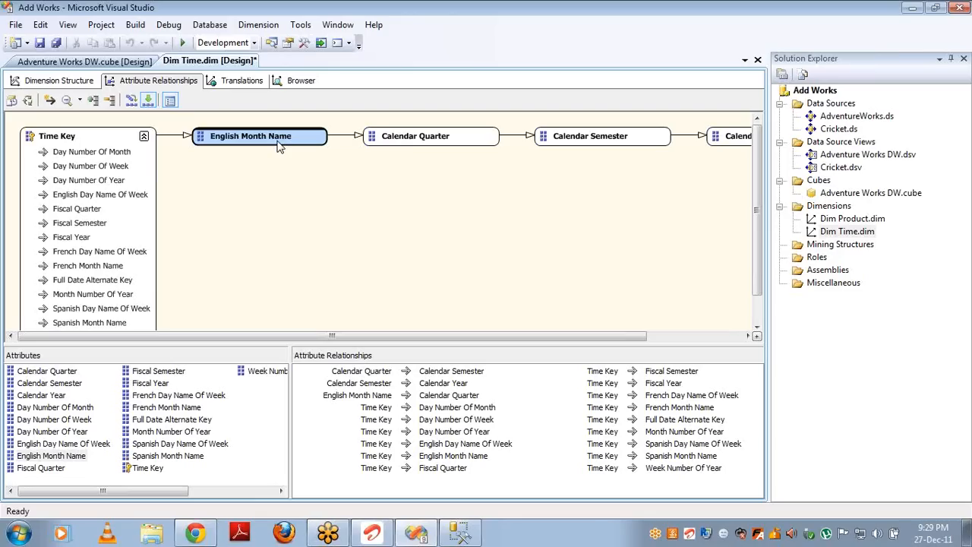
pyautogui.click(575, 148)
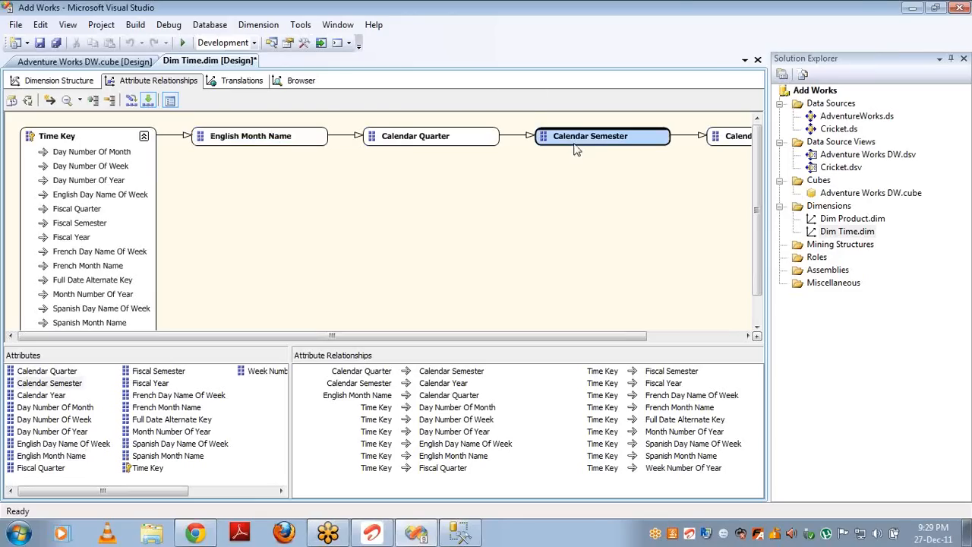
pyautogui.click(739, 137)
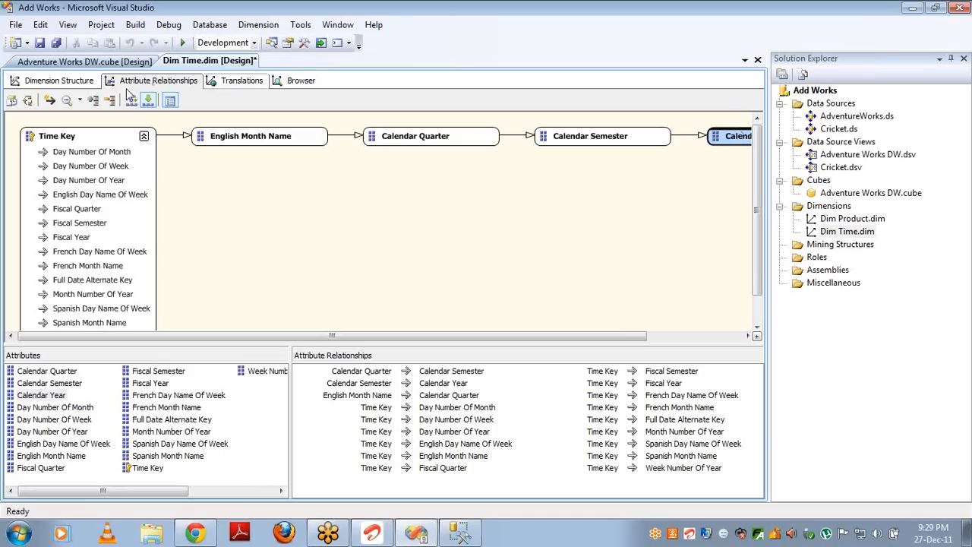
pyautogui.click(71, 83)
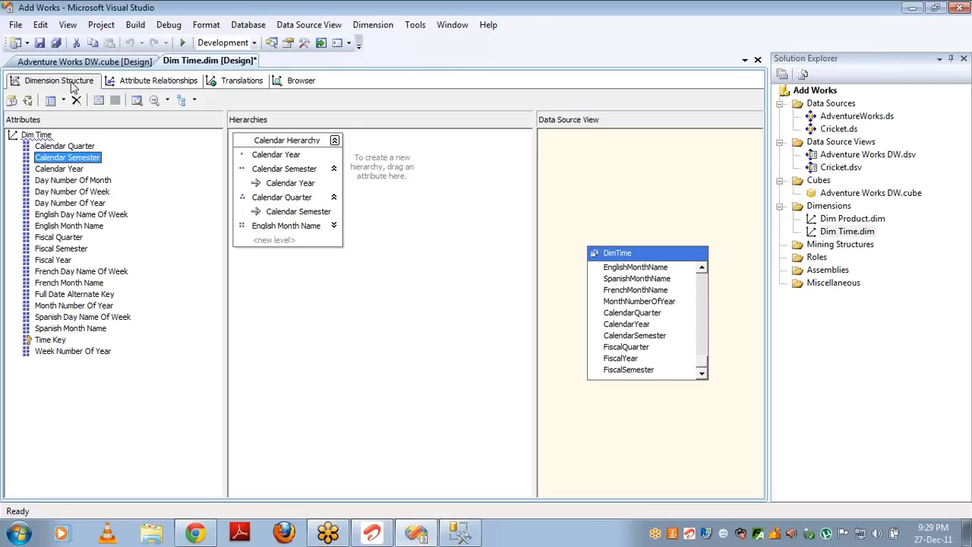
# Step: Build, deploy and fully process the Dim Time dimension
pyautogui.click(29, 102)
pyautogui.press('Return')
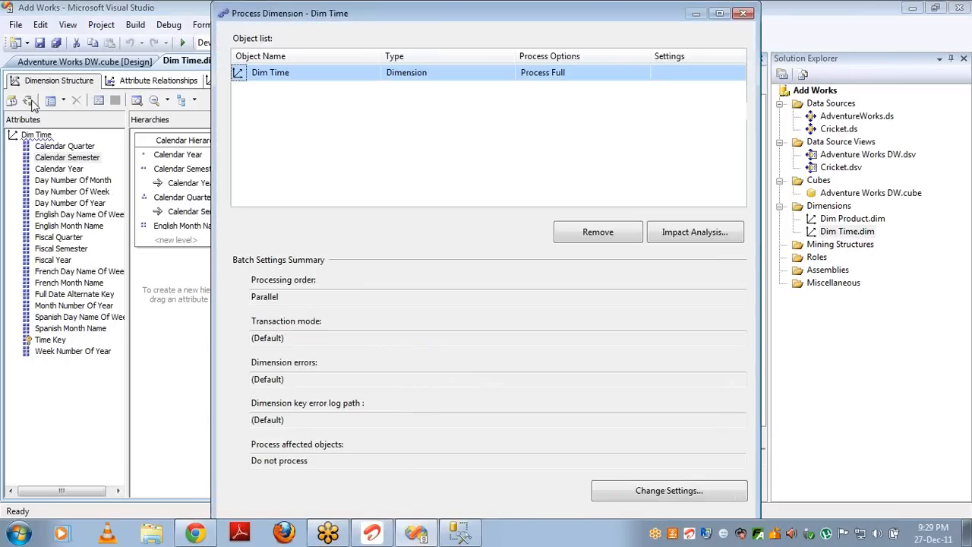
pyautogui.press('Return')
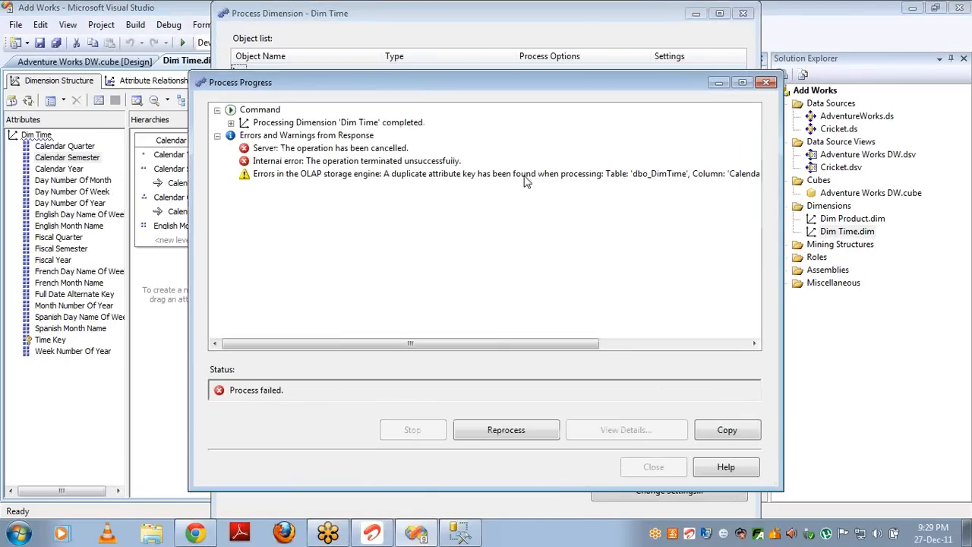
# Step: Read the duplicate CalendarSemester key error details, then close the processing windows
pyautogui.click(389, 177)
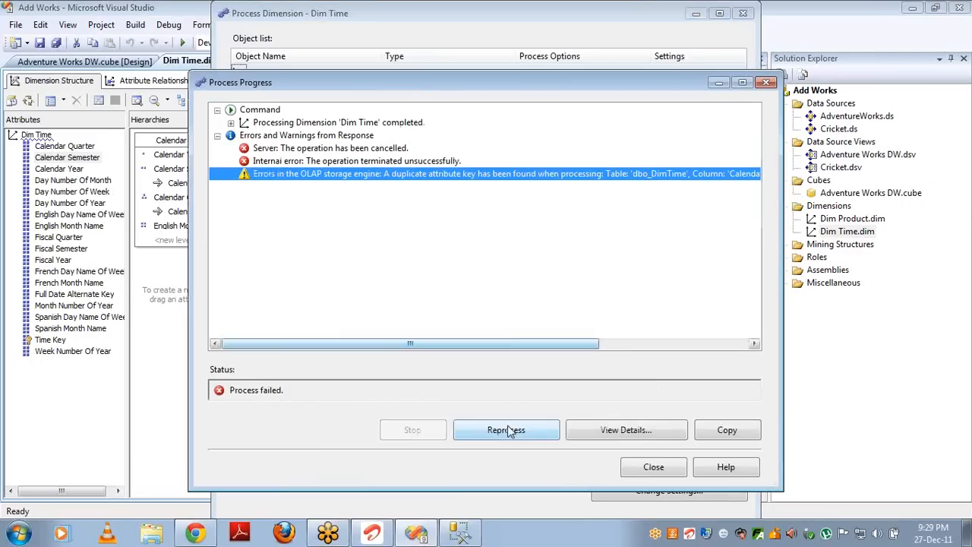
pyautogui.click(600, 431)
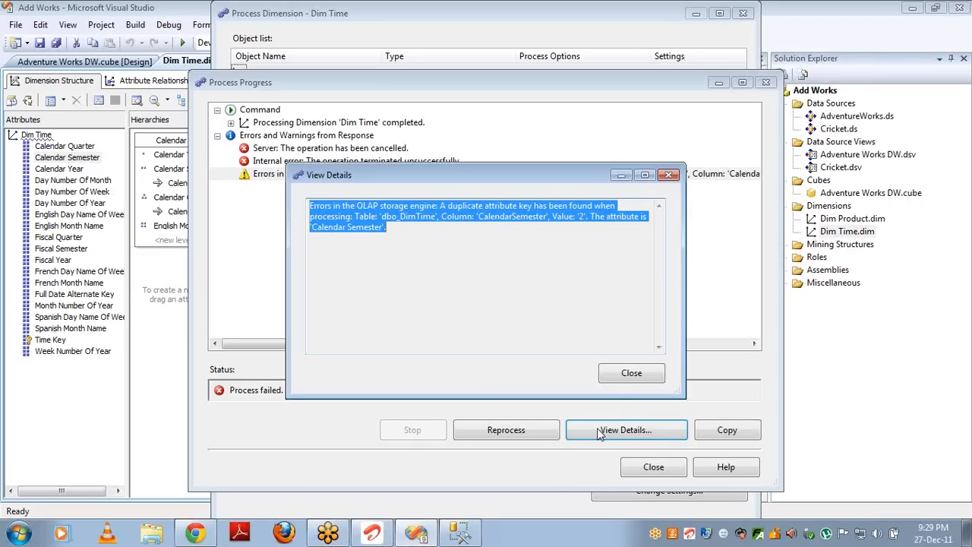
pyautogui.click(631, 373)
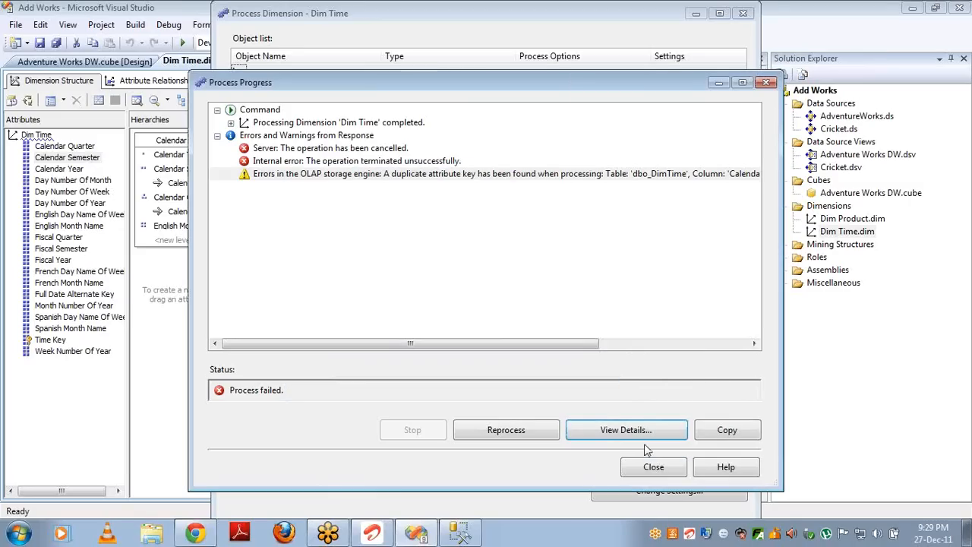
pyautogui.click(653, 467)
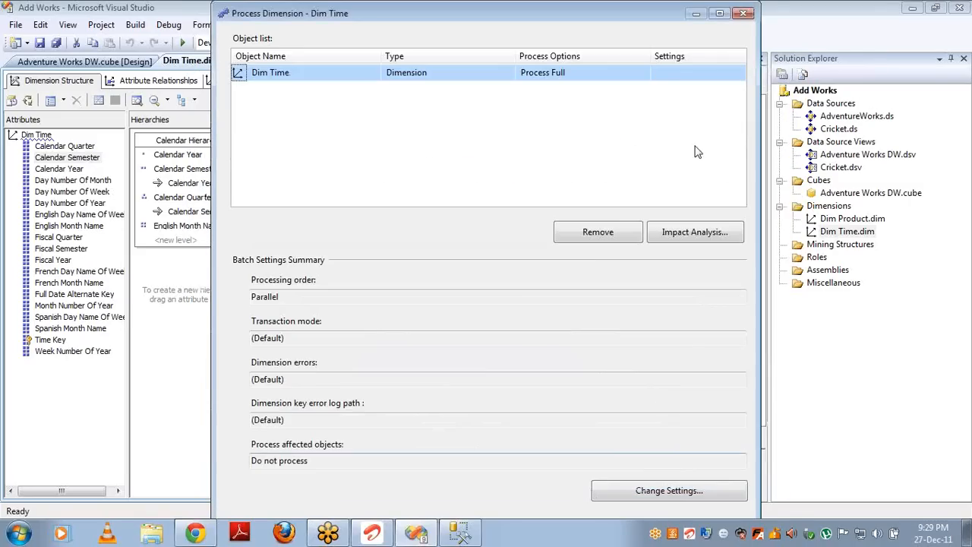
pyautogui.click(744, 16)
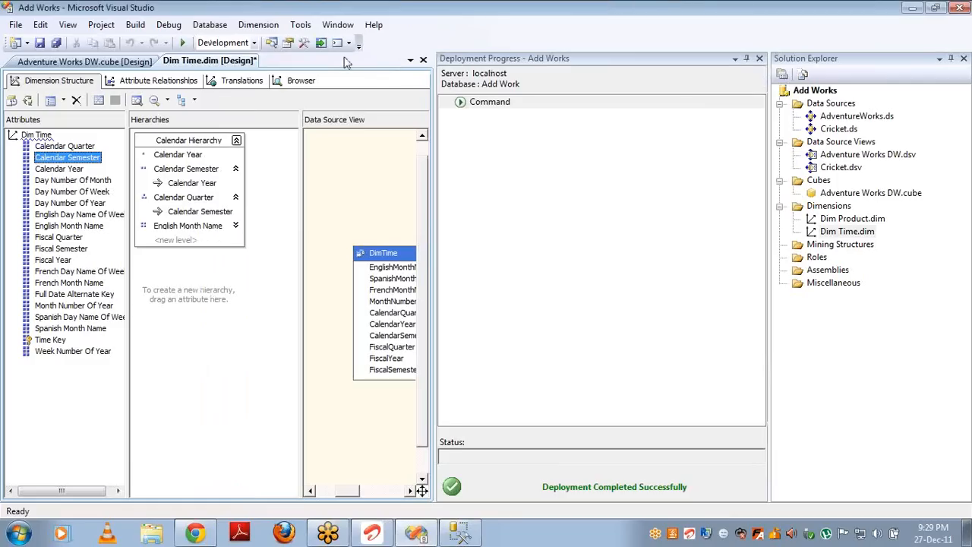
# Step: Close the deployment report and select Calendar Semester in the attribute relationship diagram
pyautogui.click(758, 60)
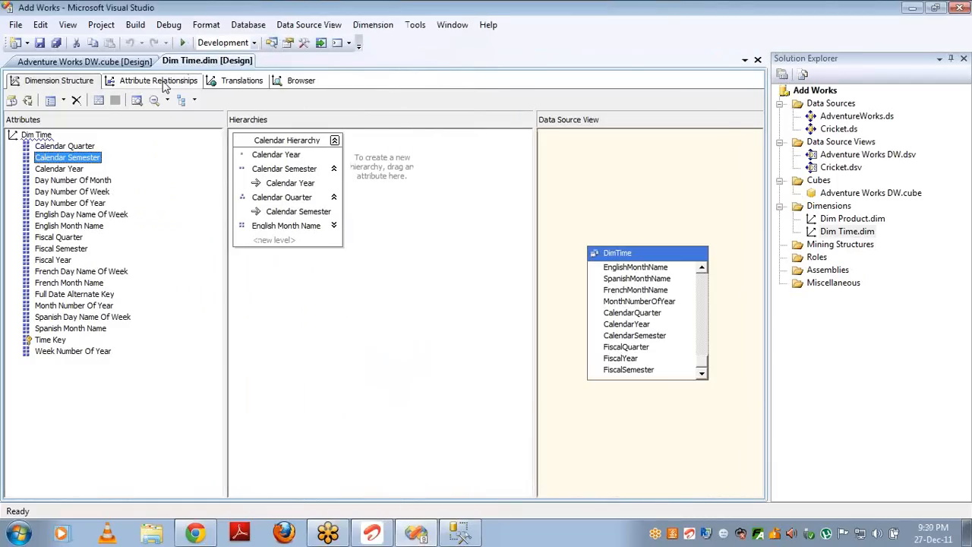
pyautogui.click(159, 80)
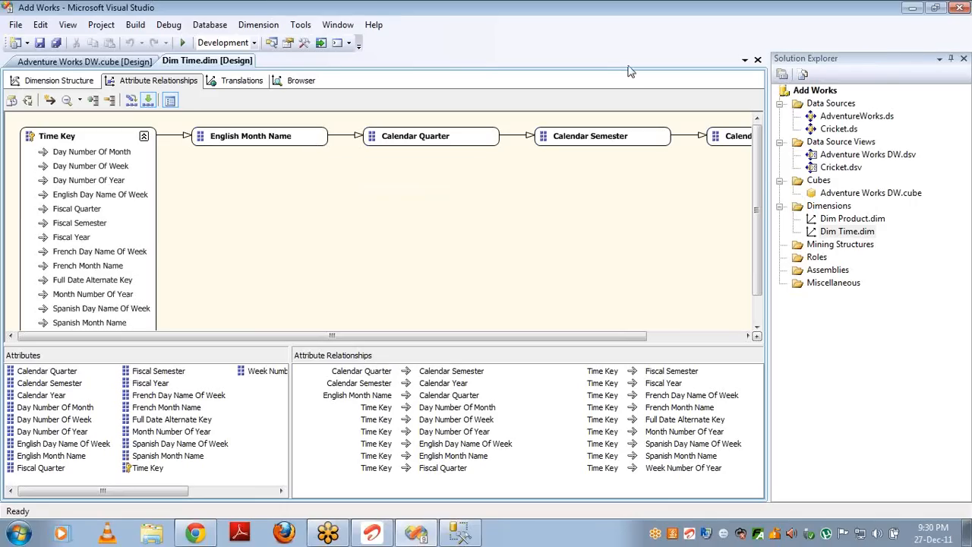
pyautogui.click(607, 135)
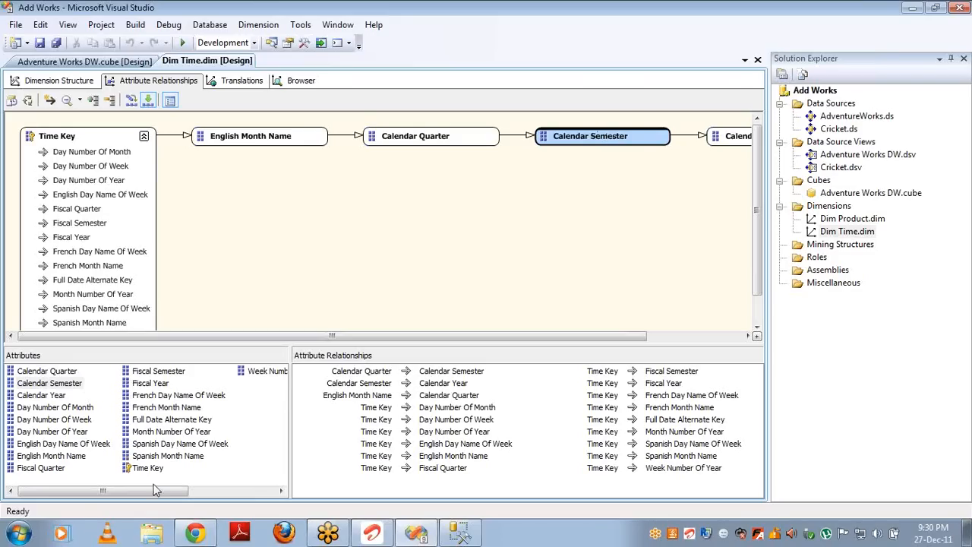
# Step: Launch Excel 2007 from the Windows 7 Start menu search for 'excel'
pyautogui.click(23, 534)
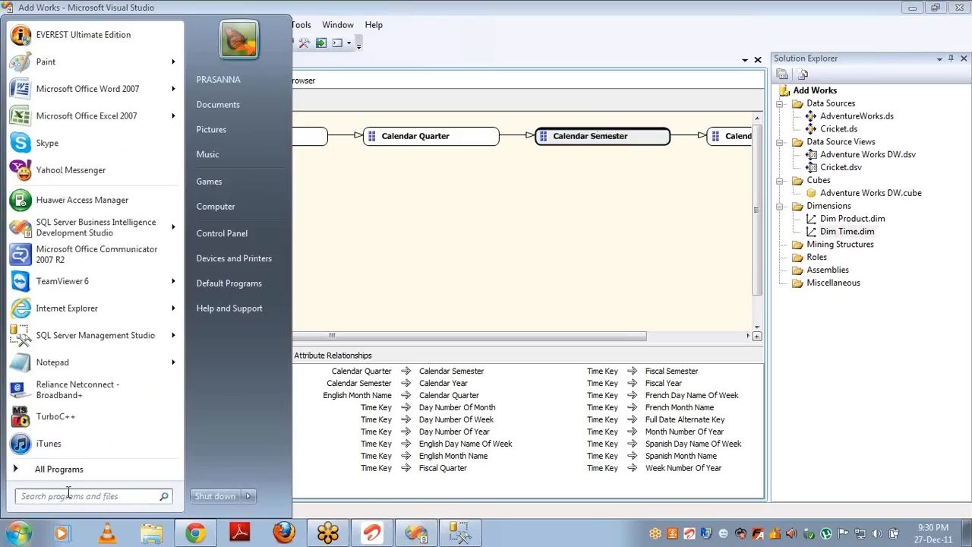
pyautogui.write('excel')
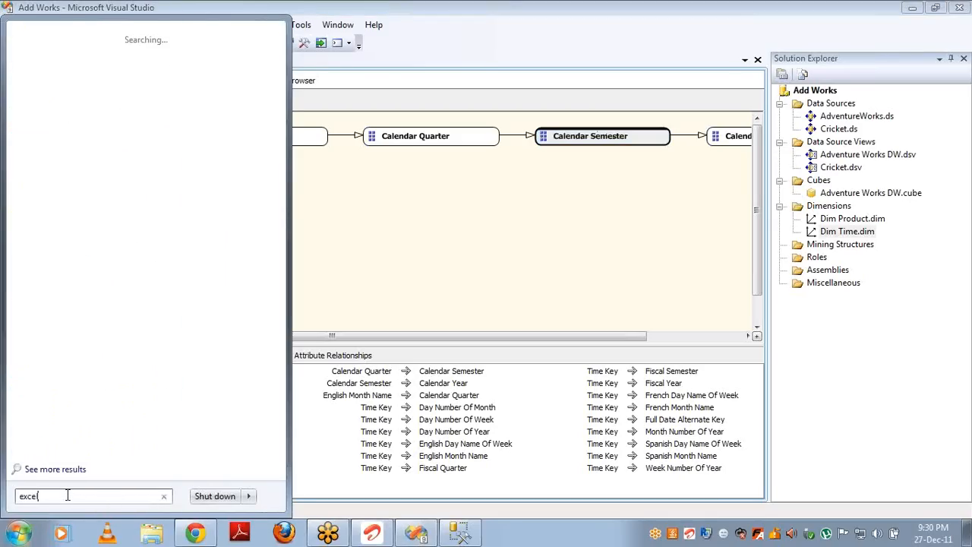
pyautogui.press('Escape')
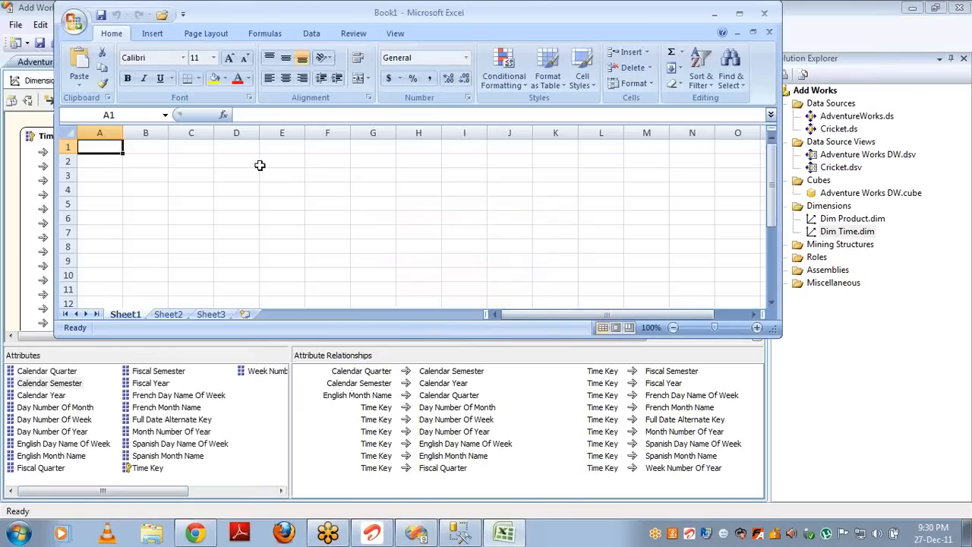
# Step: Enter the years 2002, 2003, 2004 and 2005 in A1:A4, correcting the mistyped 2205
pyautogui.write('2002')
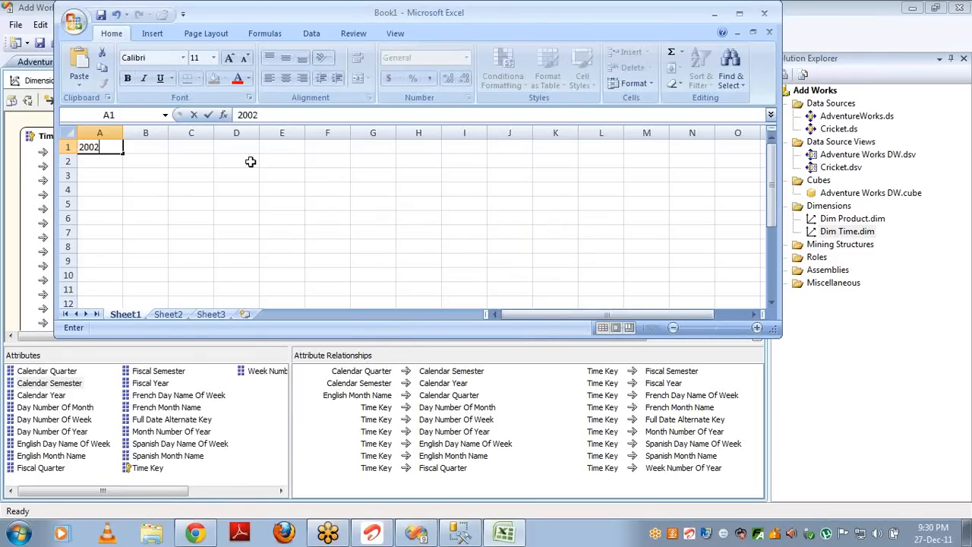
pyautogui.press('Return')
pyautogui.write('2003')
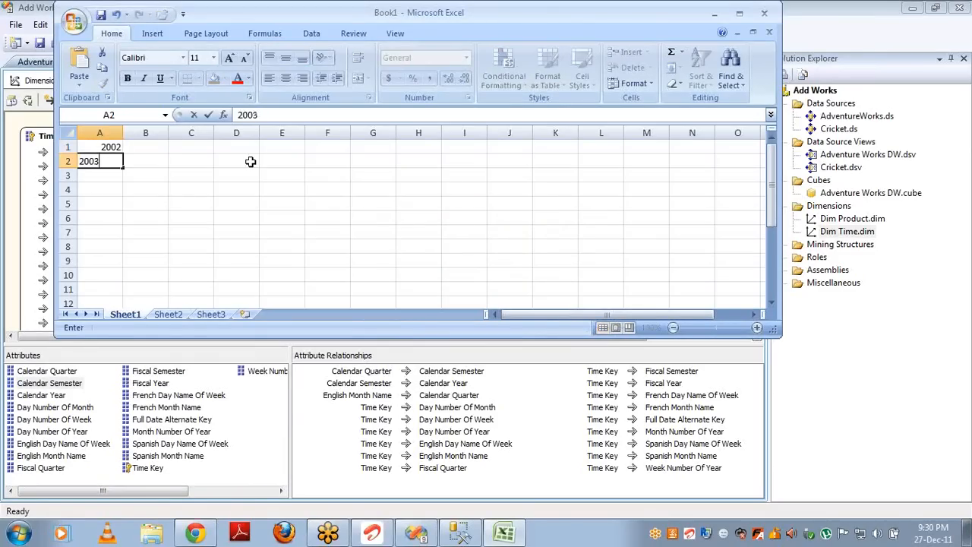
pyautogui.press('Return')
pyautogui.write('200')
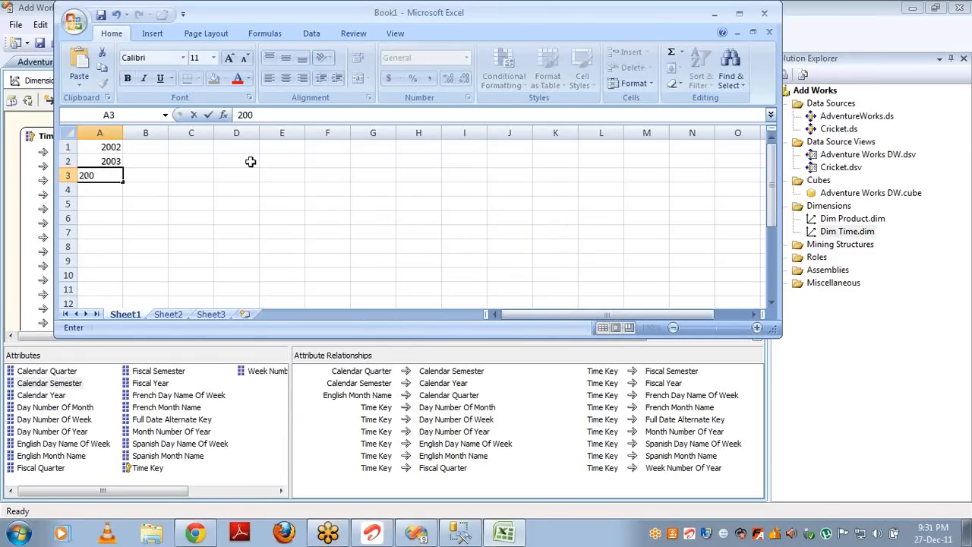
pyautogui.write('4')
pyautogui.press('Return')
pyautogui.write('2205')
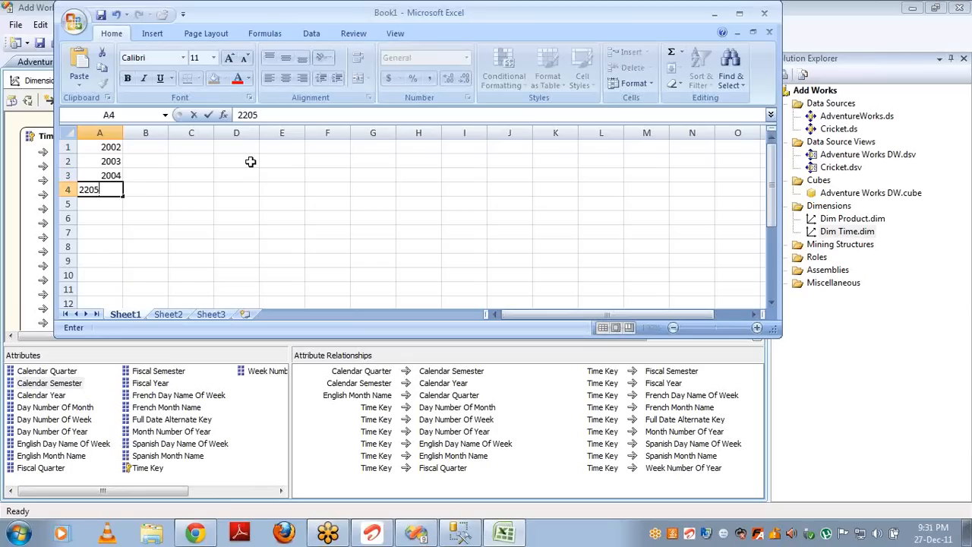
pyautogui.press('Return')
pyautogui.press('Return')
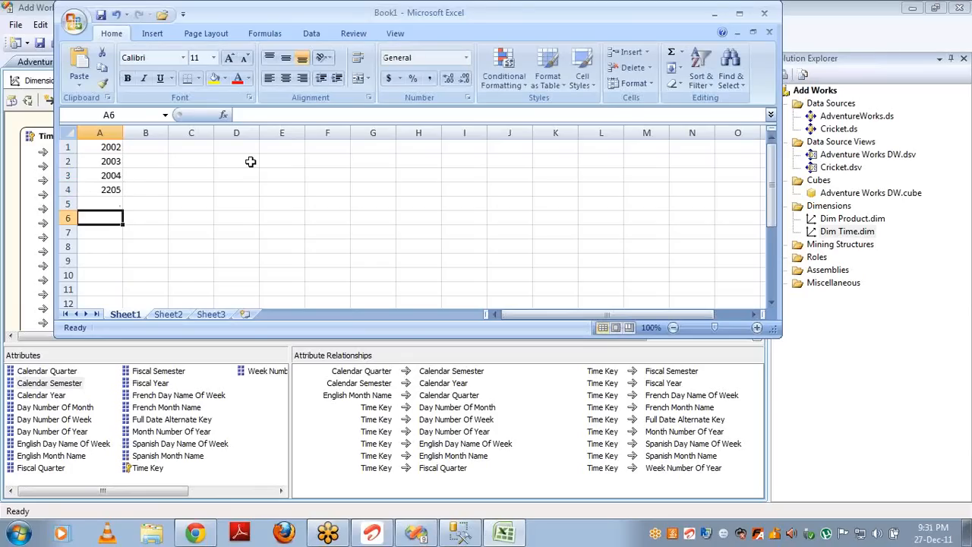
pyautogui.press('Up')
pyautogui.press('Up')
pyautogui.write('2005')
pyautogui.press('Return')
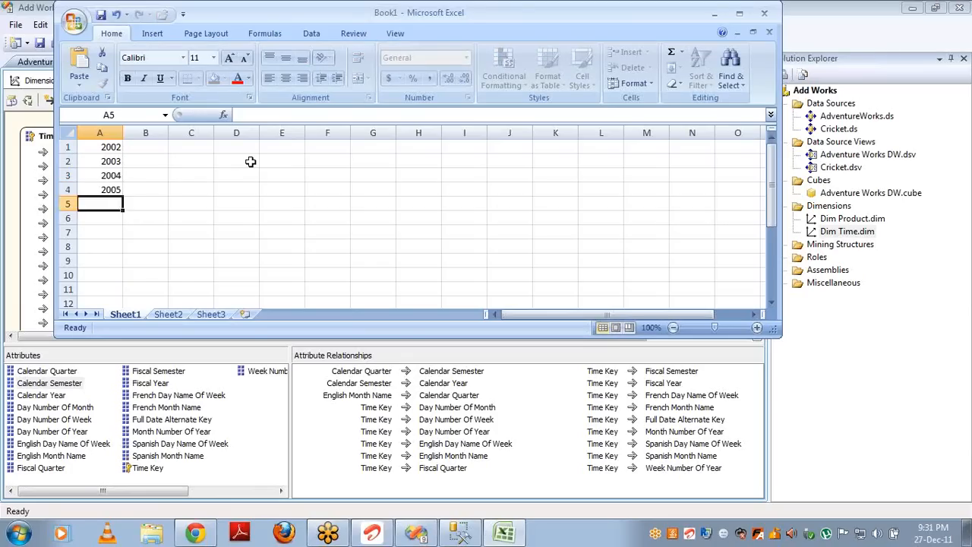
# Step: Fill A7:A14 with alternating semester numbers 1, 2, 1, 2, 1, 2, 1, 2
pyautogui.press('Return')
pyautogui.press('Return')
pyautogui.write('1')
pyautogui.press('Return')
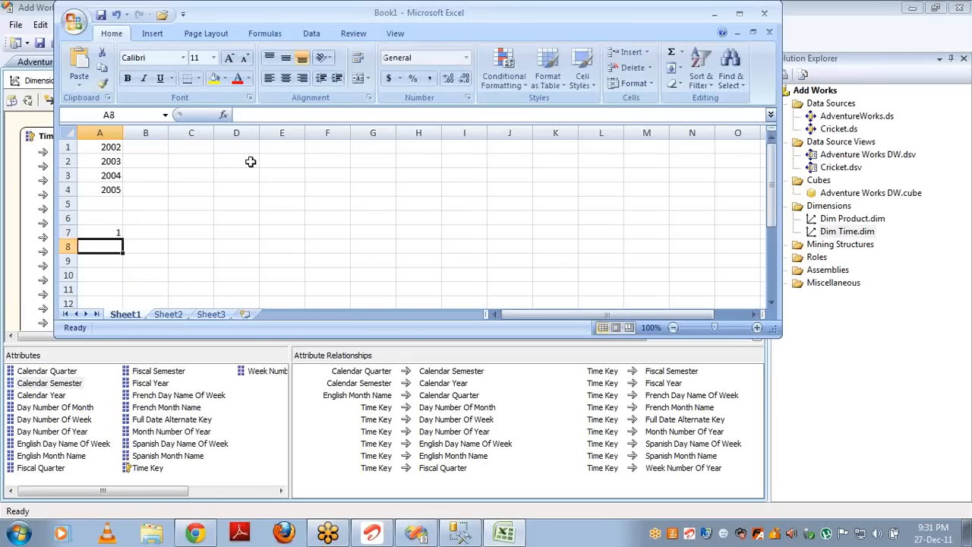
pyautogui.write('2')
pyautogui.press('Return')
pyautogui.write('1')
pyautogui.press('Return')
pyautogui.write('2')
pyautogui.press('Return')
pyautogui.write('1')
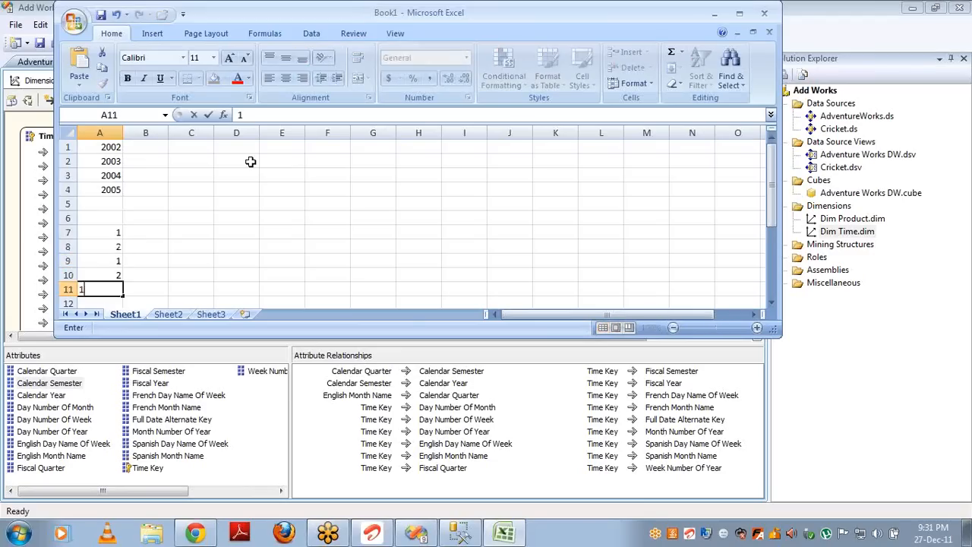
pyautogui.press('Return')
pyautogui.write('2')
pyautogui.press('Return')
pyautogui.write('1')
pyautogui.press('Return')
pyautogui.write('2')
pyautogui.press('Return')
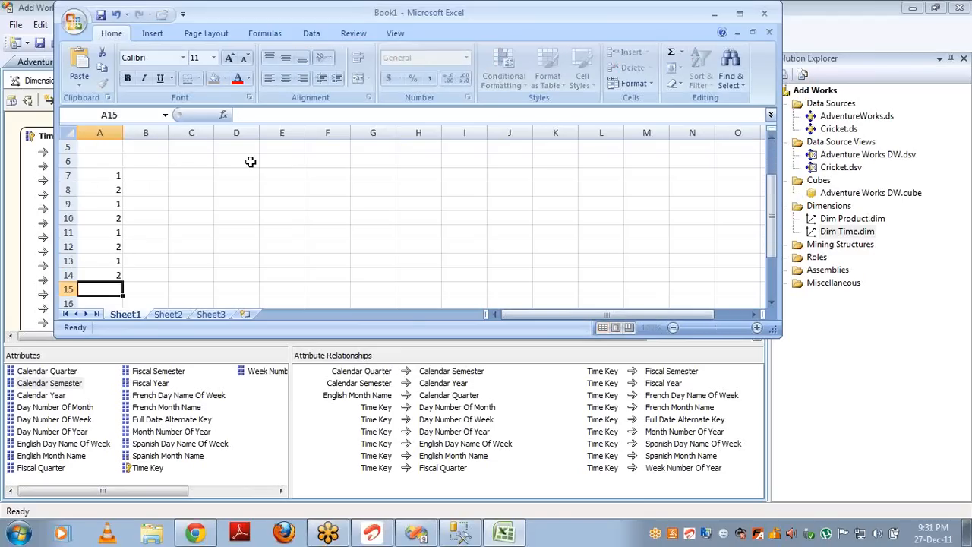
# Step: Select the semester range, then reselect cells A7:A8
pyautogui.press('Up')
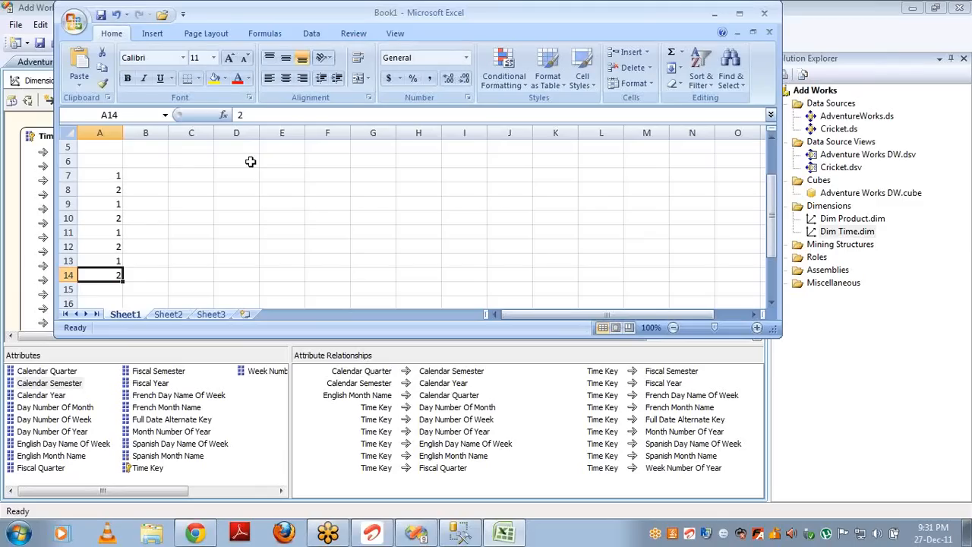
pyautogui.hotkey('shift', 'Up')
pyautogui.hotkey('shift', 'Up')
pyautogui.hotkey('shift', 'Up')
pyautogui.hotkey('shift', 'Up')
pyautogui.hotkey('shift', 'Up')
pyautogui.hotkey('shift', 'Up')
pyautogui.hotkey('shift', 'Up')
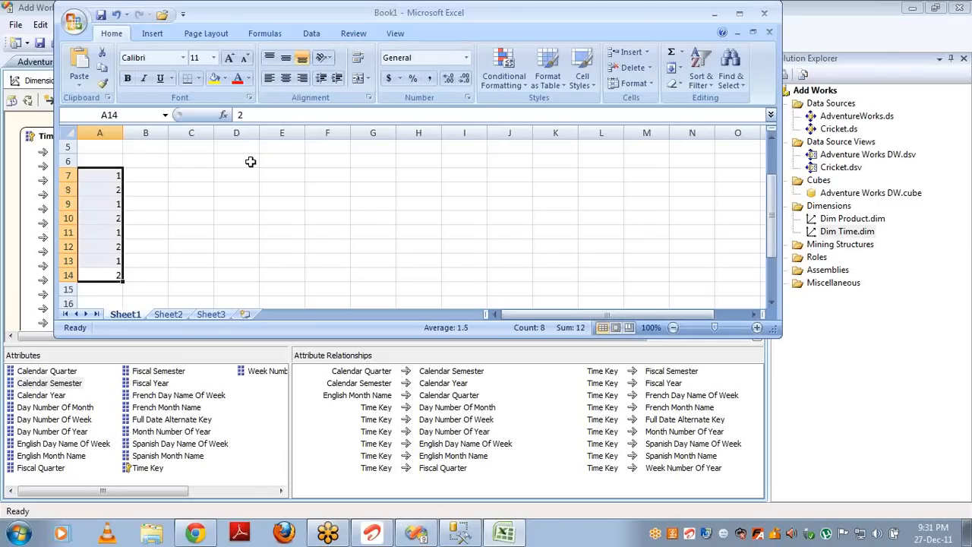
pyautogui.press('Up')
pyautogui.hotkey('ctrl', 'Up')
pyautogui.hotkey('ctrl', 'Up')
pyautogui.hotkey('ctrl', 'Up')
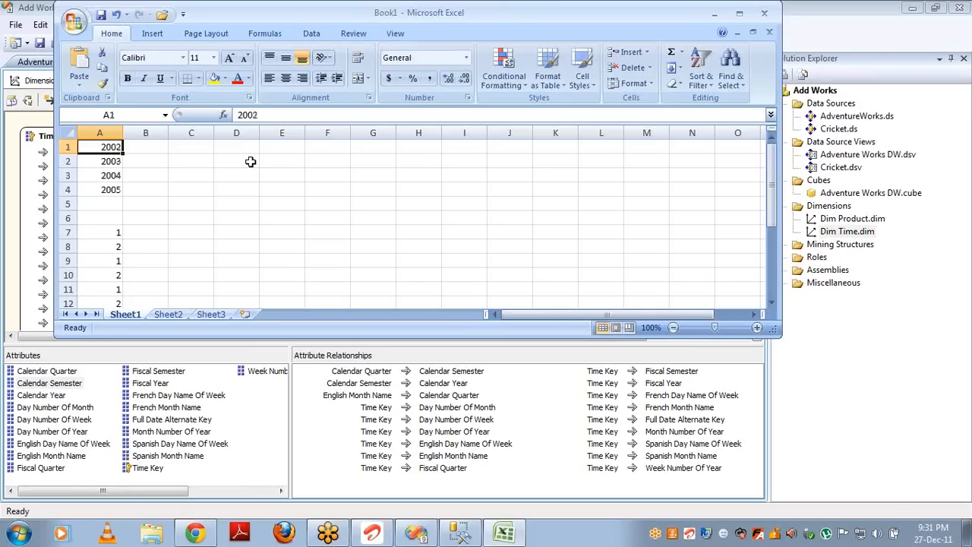
pyautogui.press('Down')
pyautogui.press('Down')
pyautogui.press('Down')
pyautogui.press('Down')
pyautogui.press('Down')
pyautogui.press('Down')
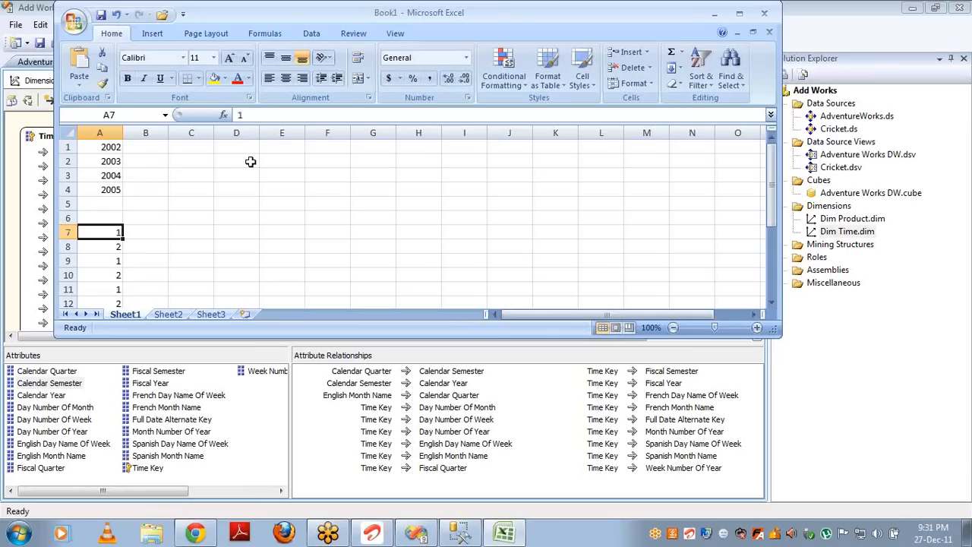
pyautogui.hotkey('shift', 'Down')
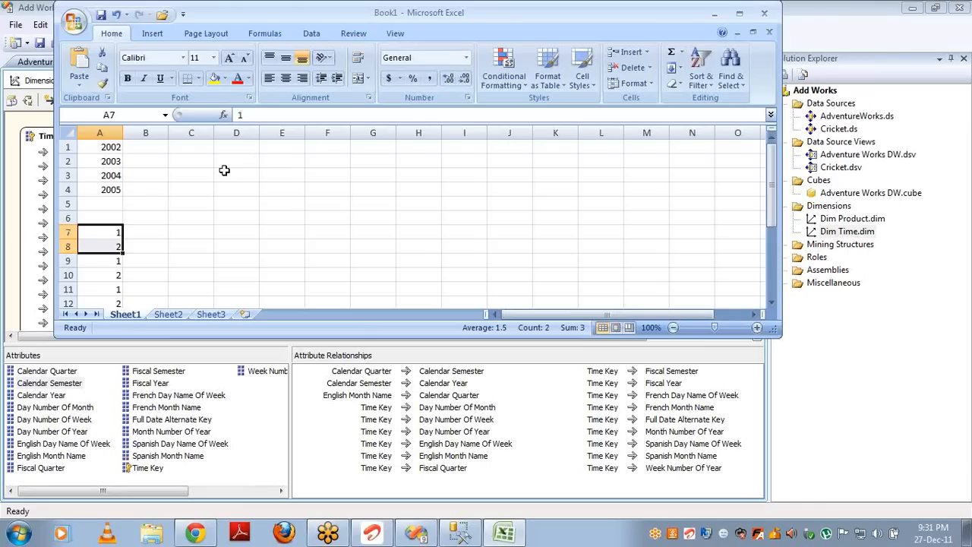
# Step: Change A7:A10 to the year-semester keys 20021, 20022, 20031, 20032, then return to Visual Studio
pyautogui.click(103, 234)
pyautogui.doubleClick(103, 233)
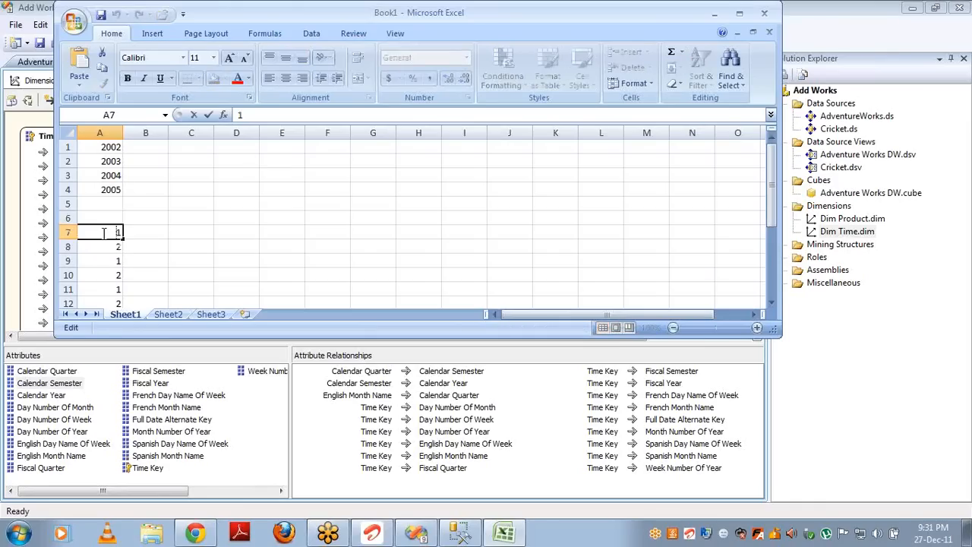
pyautogui.write('2002')
pyautogui.press('Return')
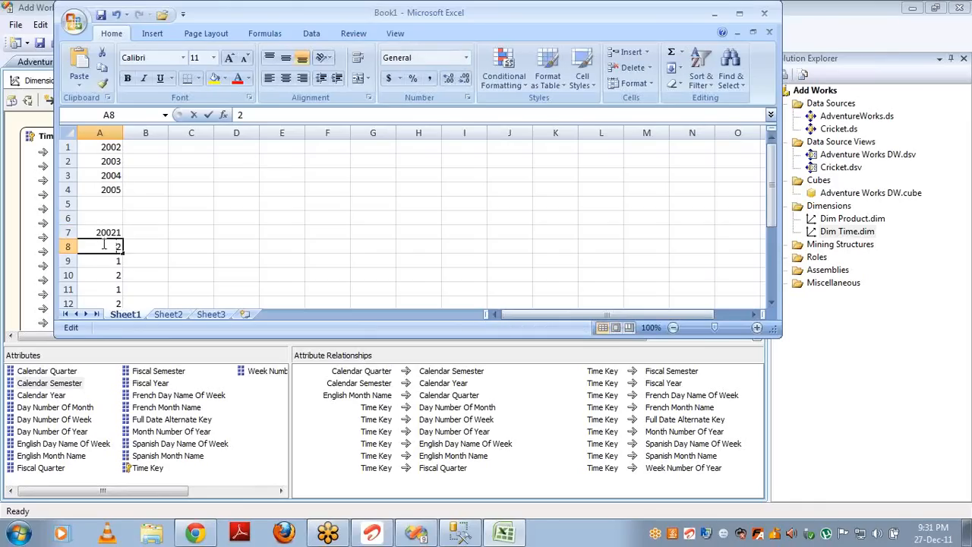
pyautogui.doubleClick(104, 244)
pyautogui.write('20022')
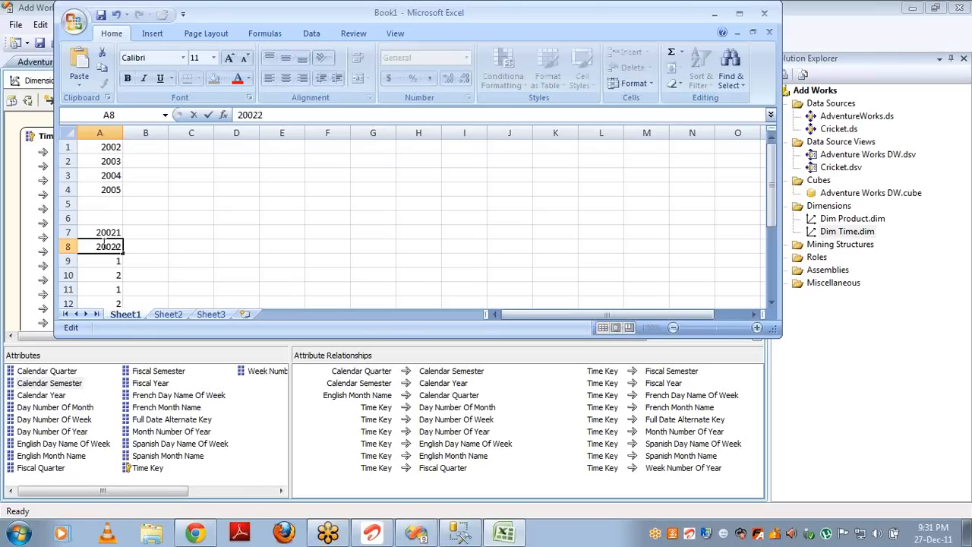
pyautogui.press('Return')
pyautogui.doubleClick(108, 260)
pyautogui.write('200')
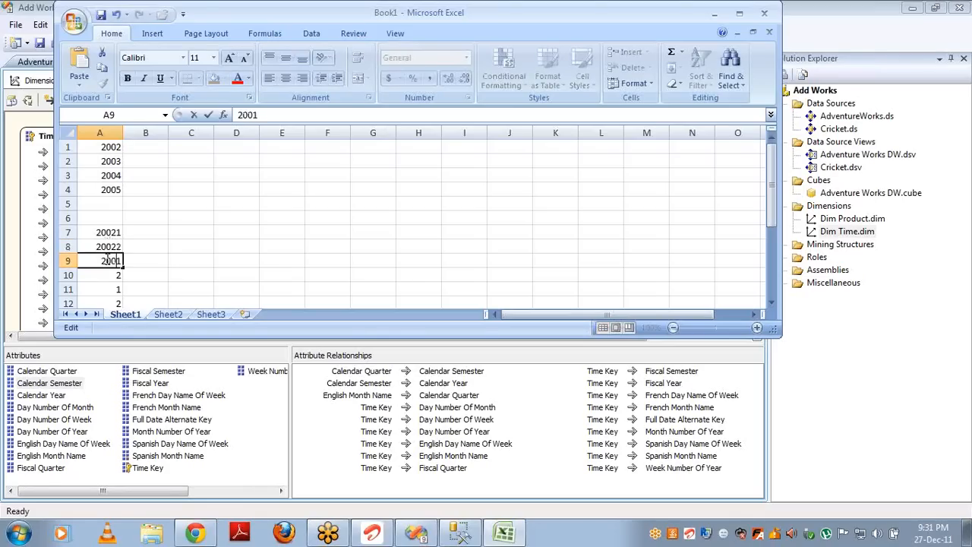
pyautogui.write('3')
pyautogui.press('Return')
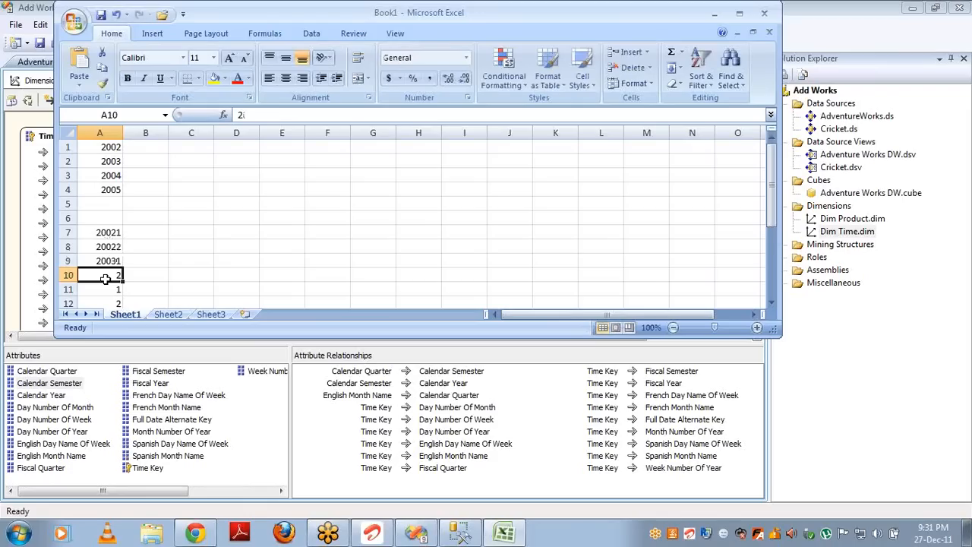
pyautogui.doubleClick(115, 275)
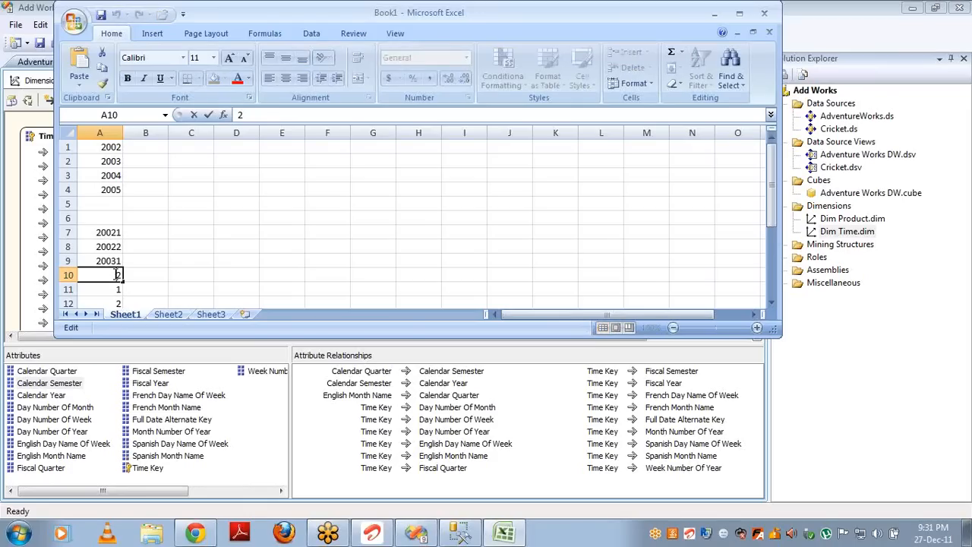
pyautogui.write('20032')
pyautogui.press('Return')
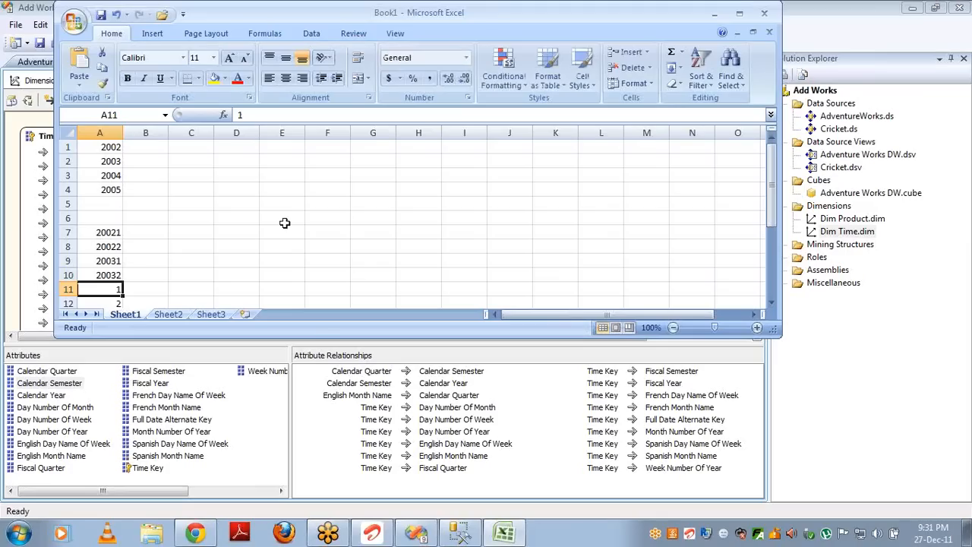
pyautogui.hotkey('alt', 'Tab')
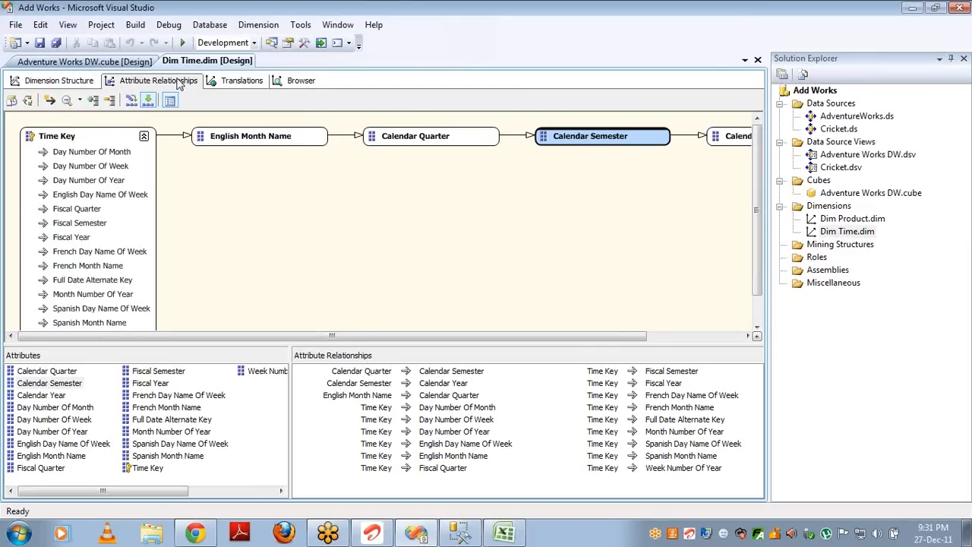
# Step: Select Calendar Semester in Dimension Structure and show its properties sorted alphabetically
pyautogui.click(60, 80)
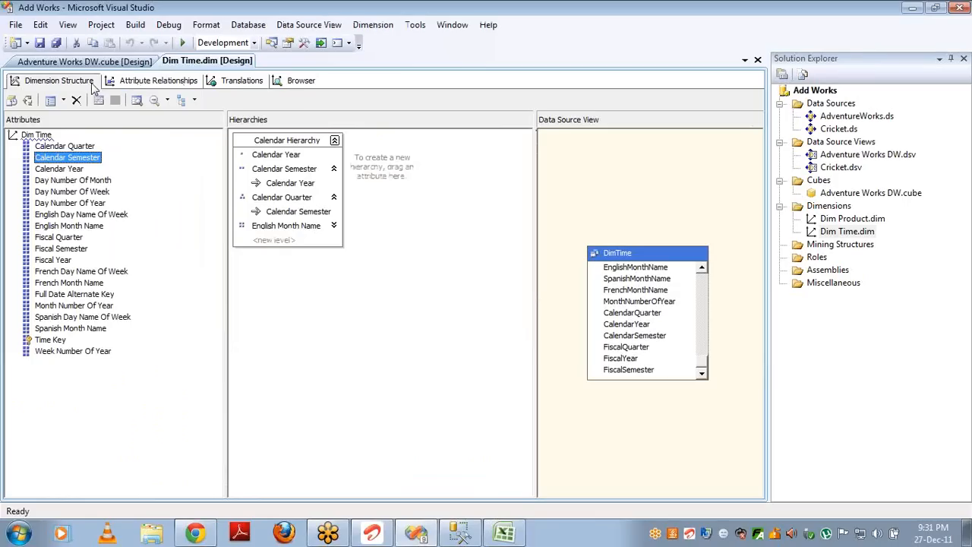
pyautogui.click(66, 169)
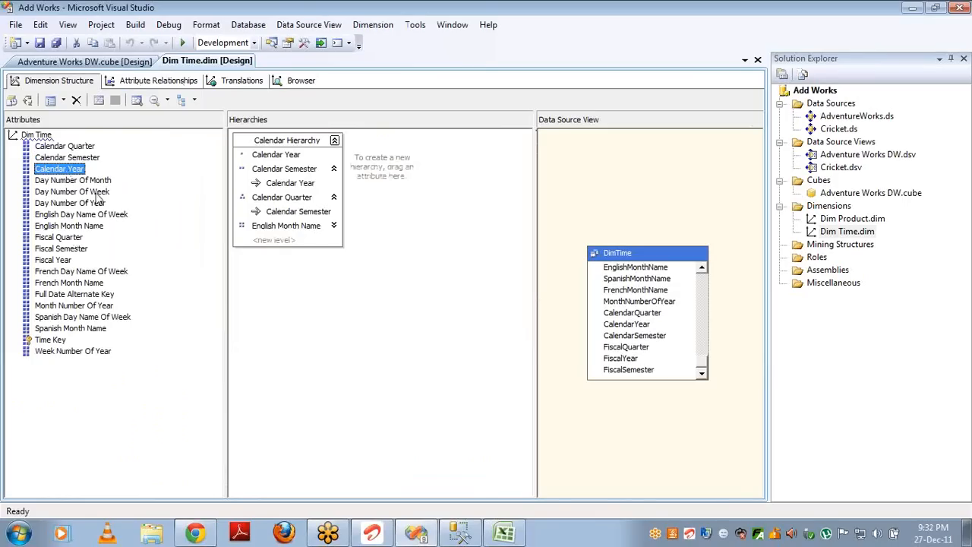
pyautogui.click(78, 159)
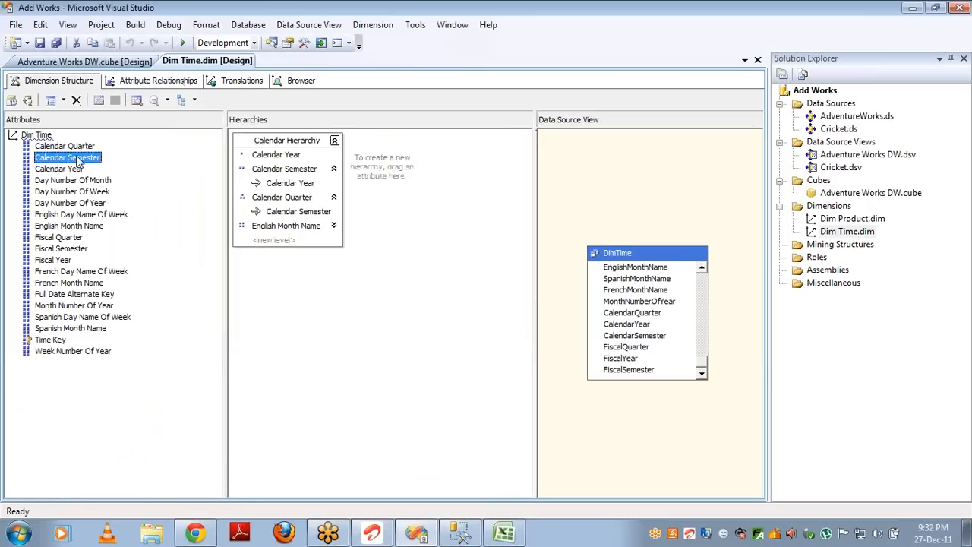
pyautogui.press('F4')
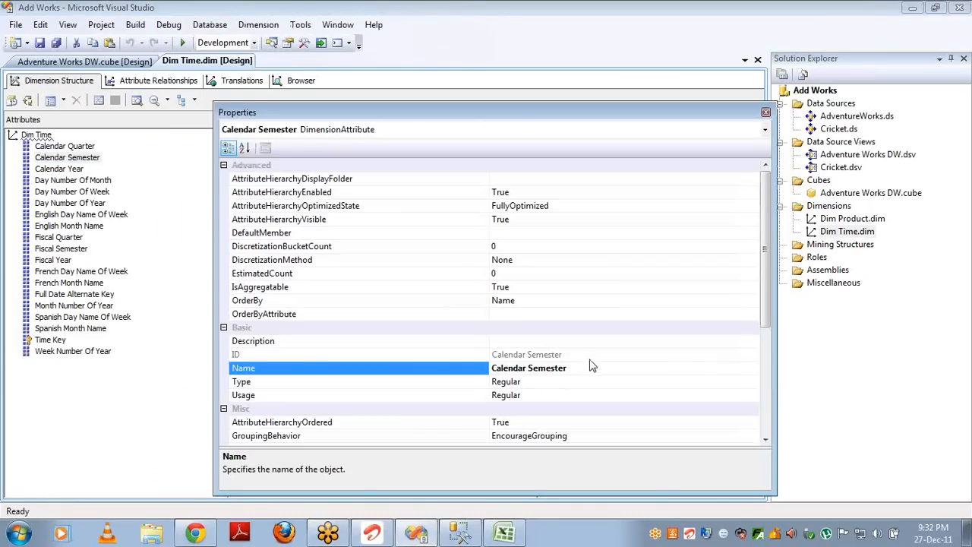
pyautogui.click(592, 367)
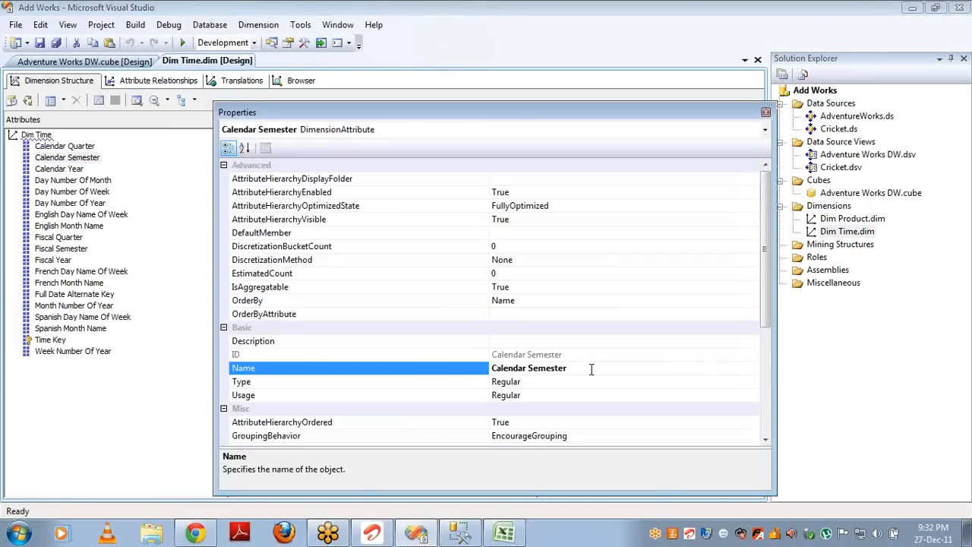
pyautogui.click(245, 147)
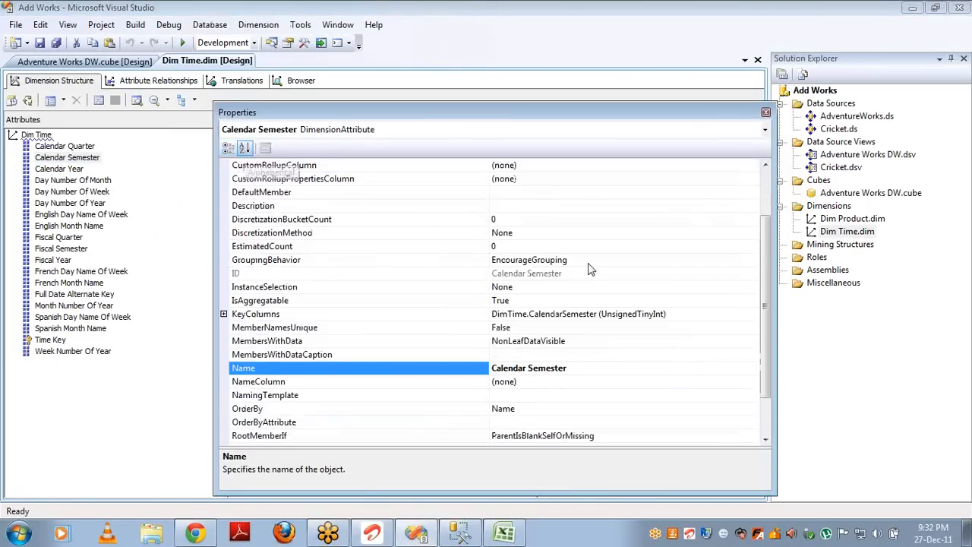
pyautogui.click(768, 430)
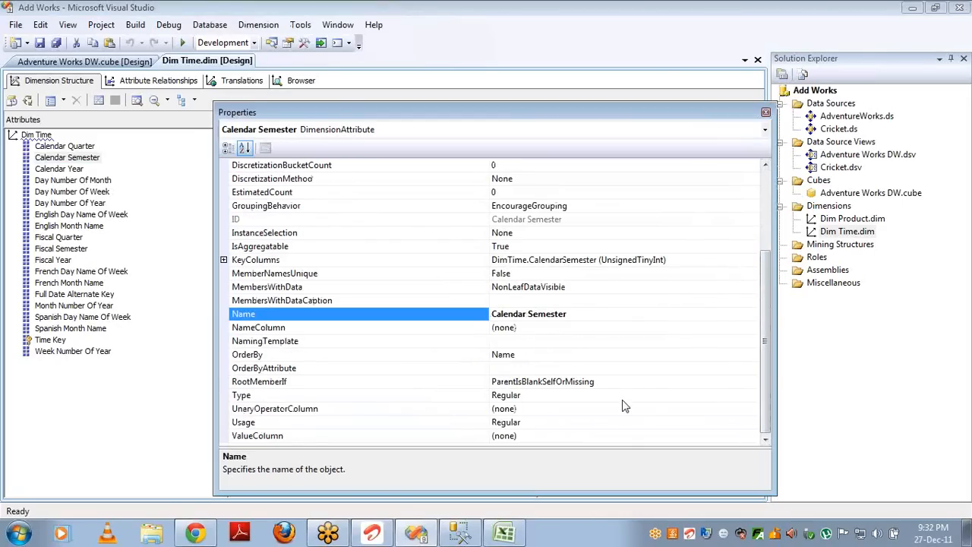
# Step: Set Calendar Semester's KeyColumns to CalendarYear followed by CalendarSemester
pyautogui.click(692, 260)
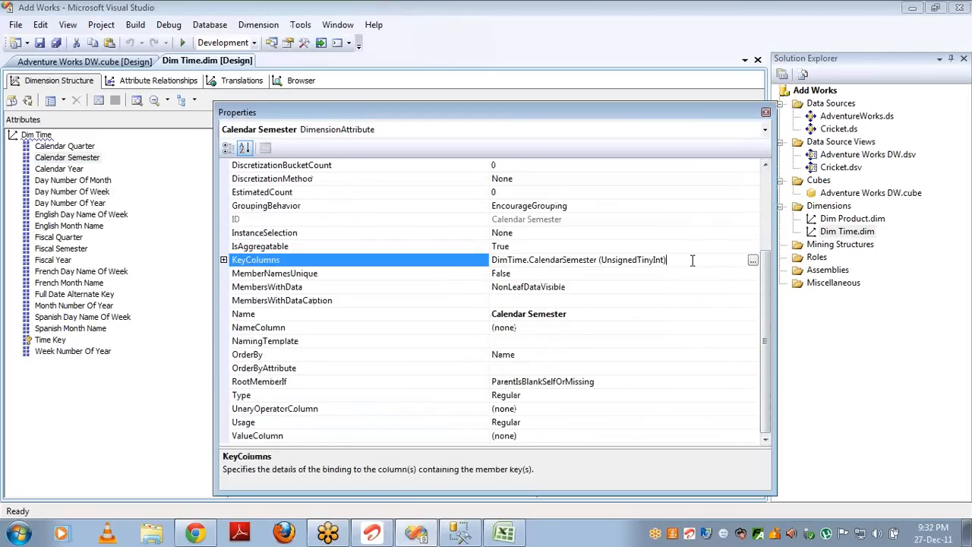
pyautogui.click(753, 261)
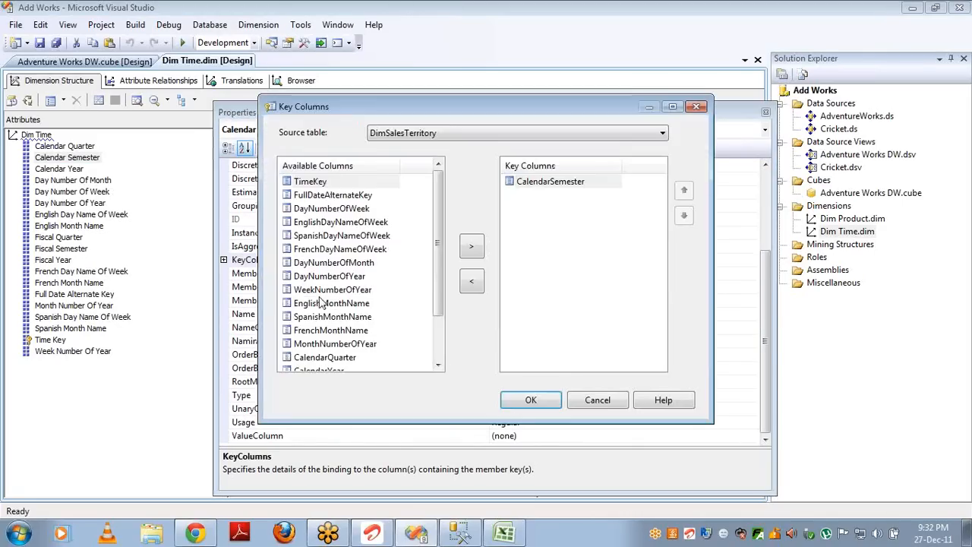
pyautogui.click(326, 370)
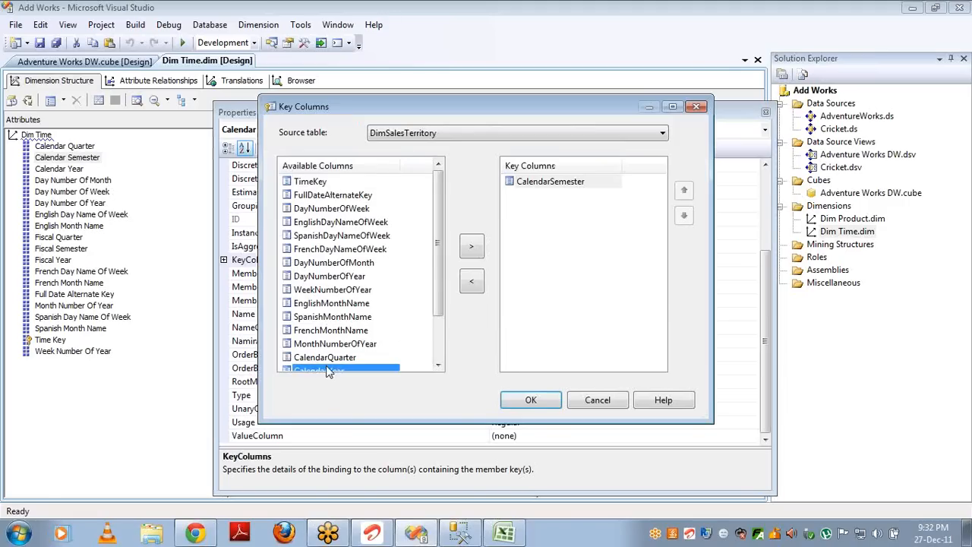
pyautogui.click(471, 248)
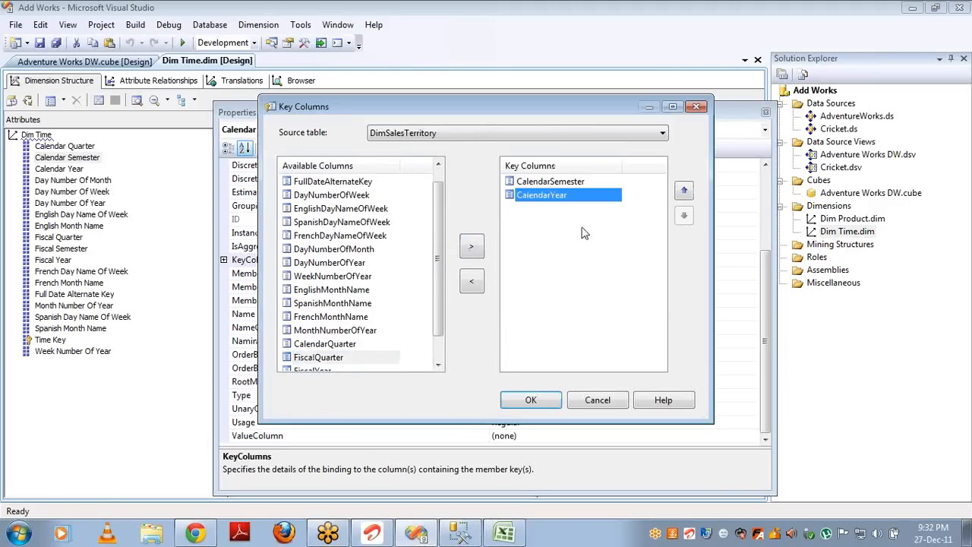
pyautogui.click(685, 193)
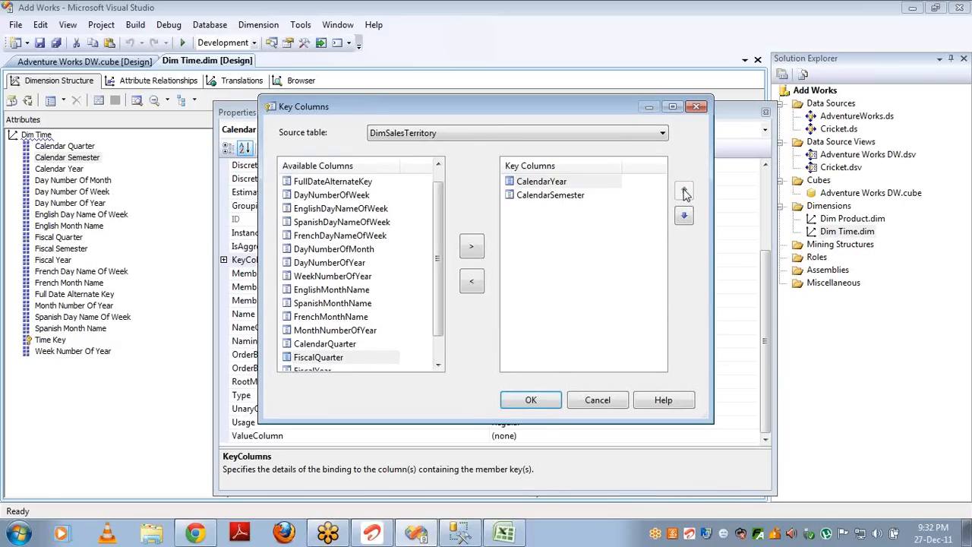
pyautogui.click(529, 400)
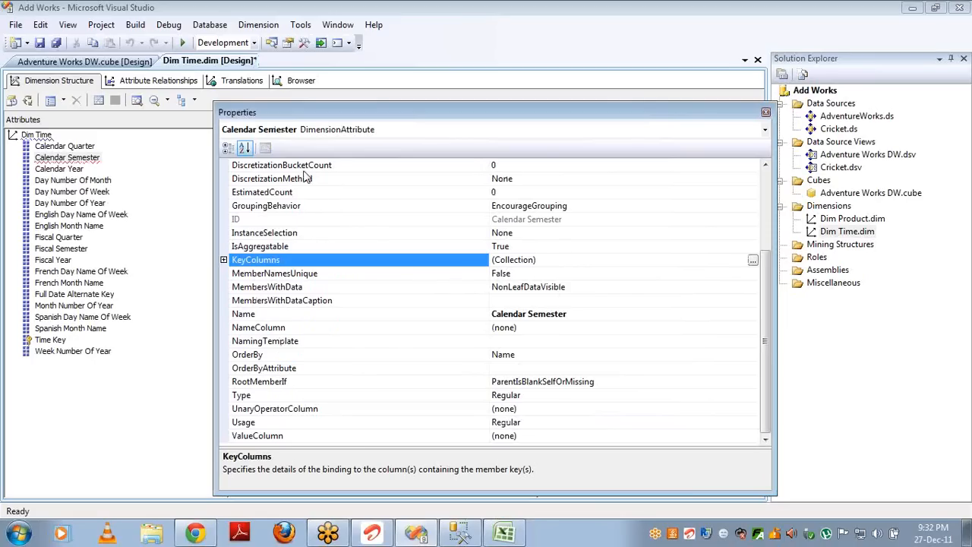
# Step: Bind Calendar Semester's NameColumn to DimTime.CalendarSemester
pyautogui.click(228, 148)
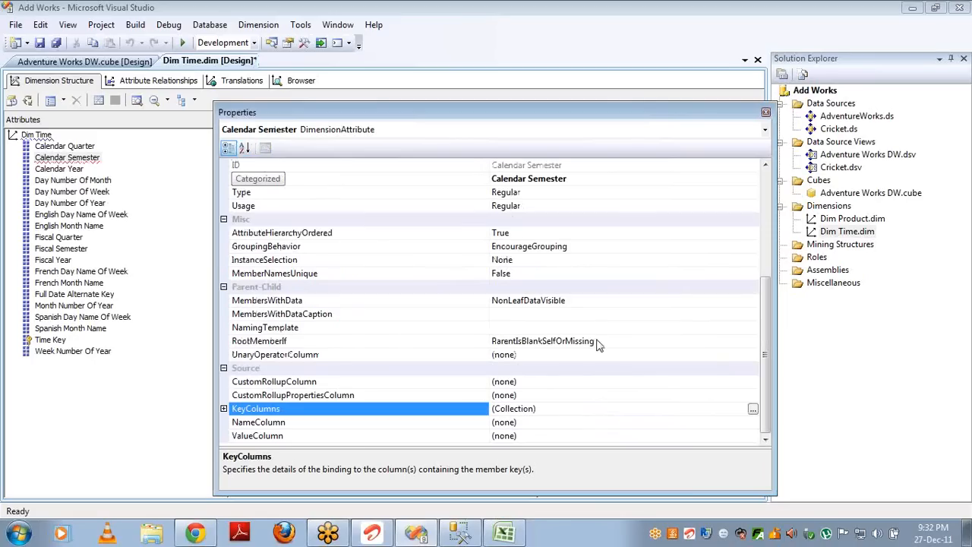
pyautogui.click(709, 424)
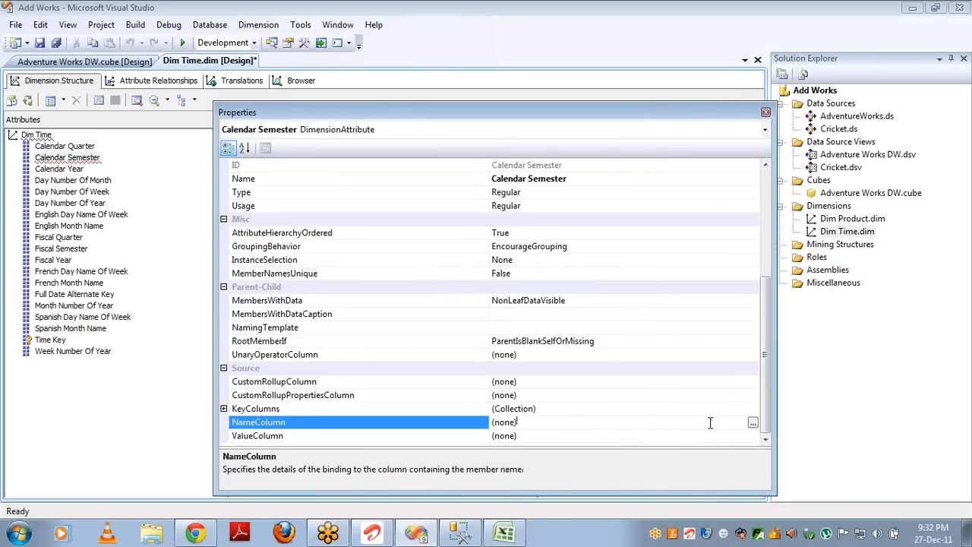
pyautogui.click(753, 423)
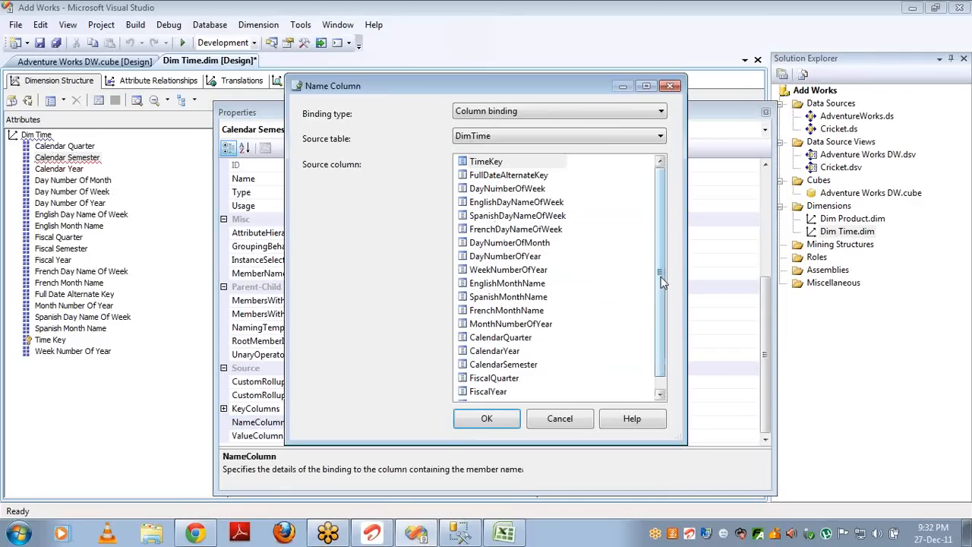
pyautogui.moveTo(661, 283); pyautogui.dragTo(661, 296)
pyautogui.doubleClick(531, 353)
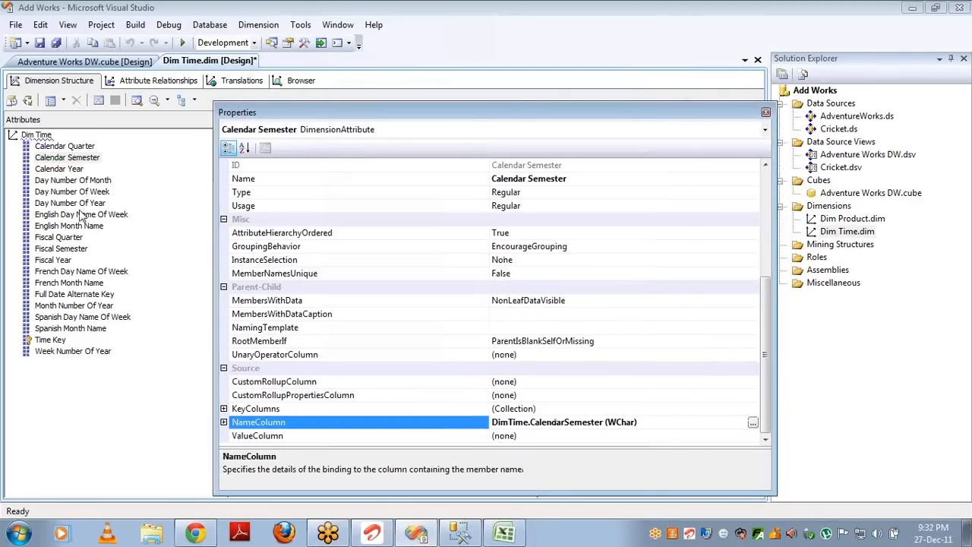
pyautogui.click(84, 147)
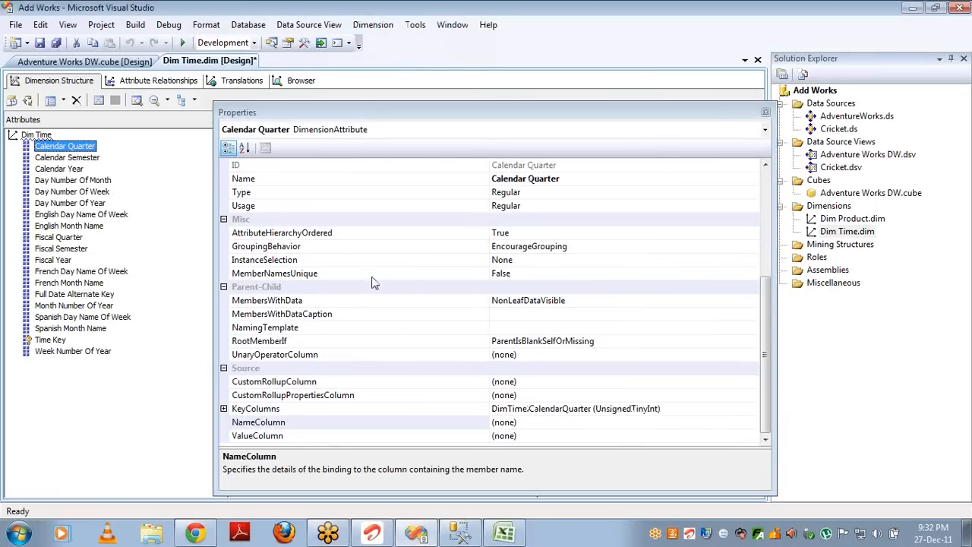
# Step: Set Calendar Quarter's KeyColumns to CalendarYear followed by CalendarQuarter
pyautogui.click(693, 408)
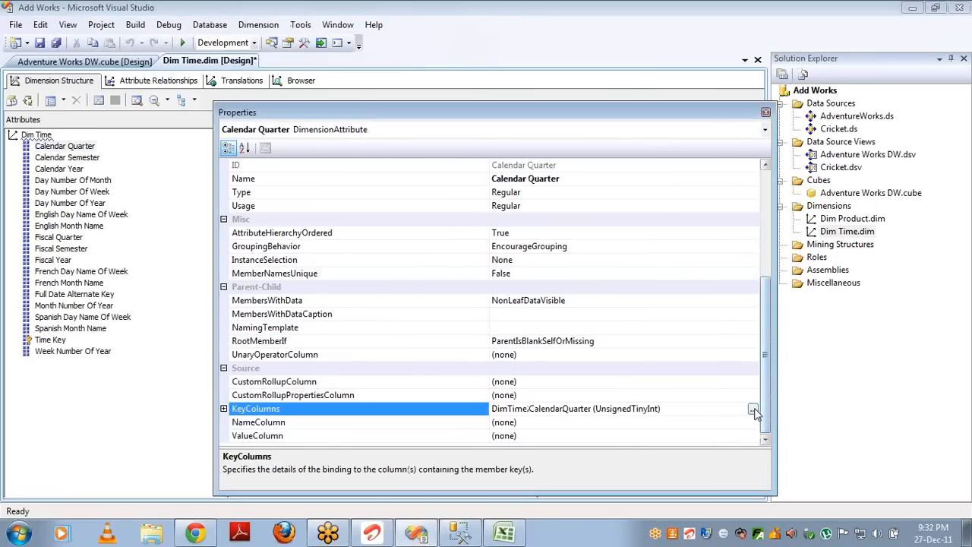
pyautogui.click(753, 410)
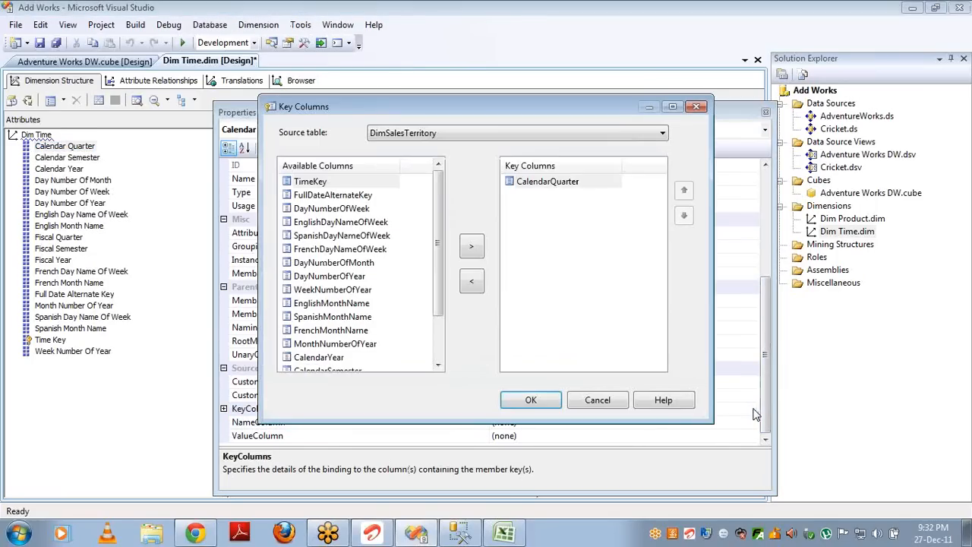
pyautogui.click(334, 358)
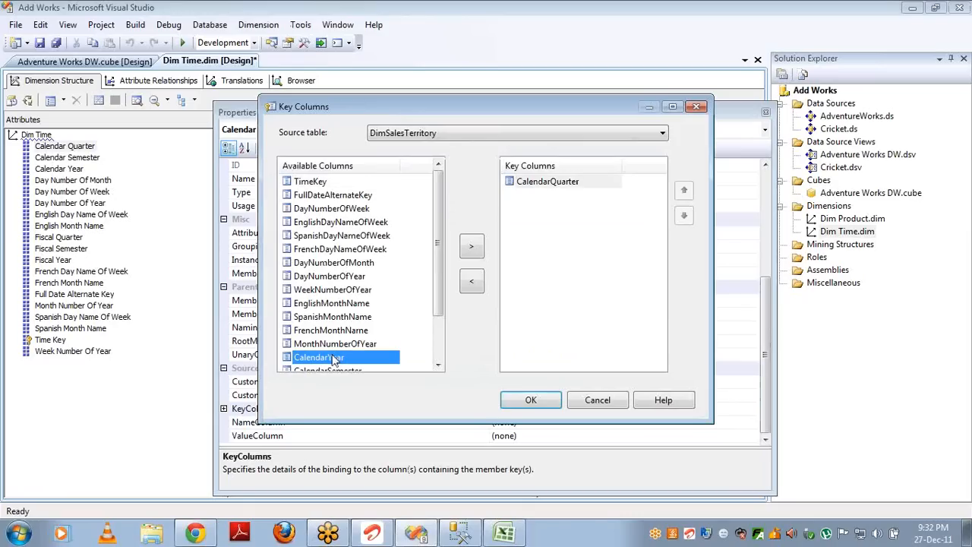
pyautogui.click(477, 244)
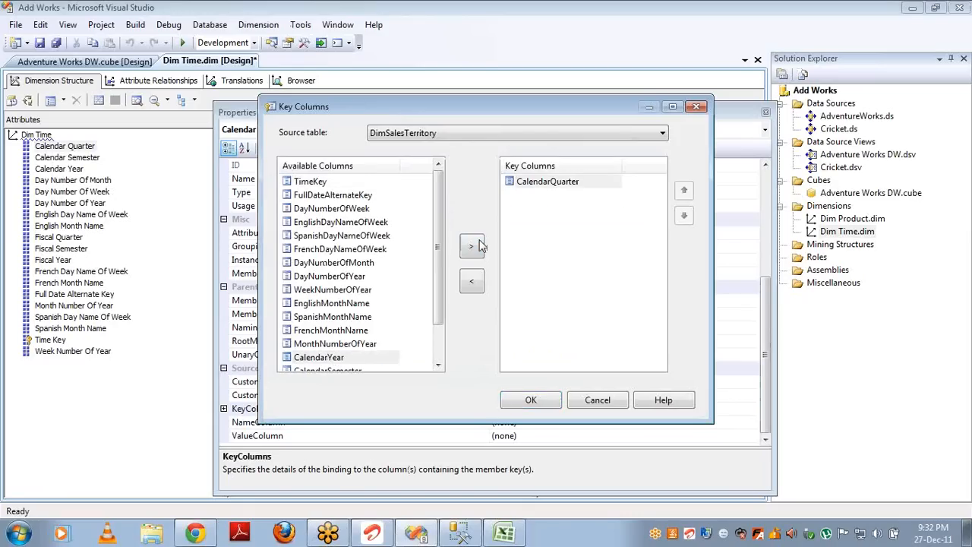
pyautogui.click(685, 191)
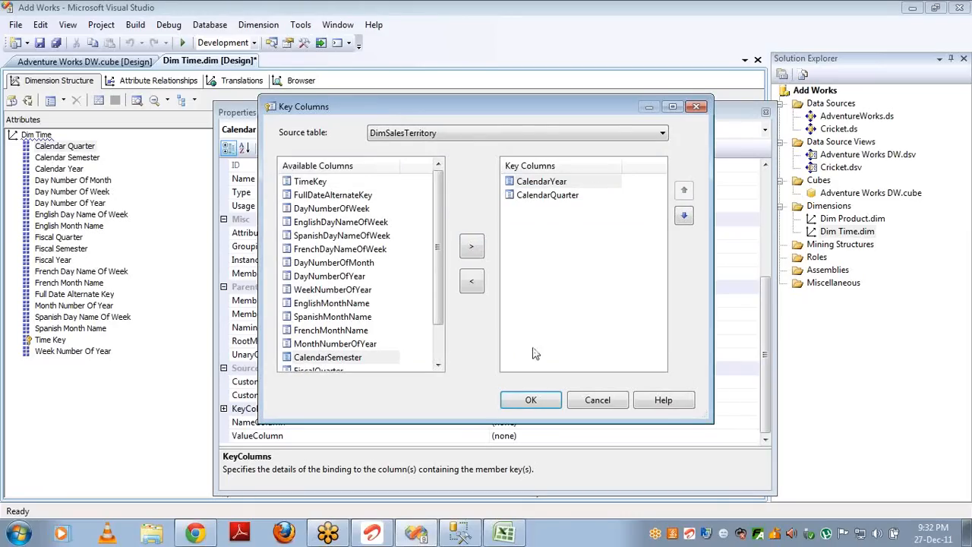
pyautogui.click(532, 400)
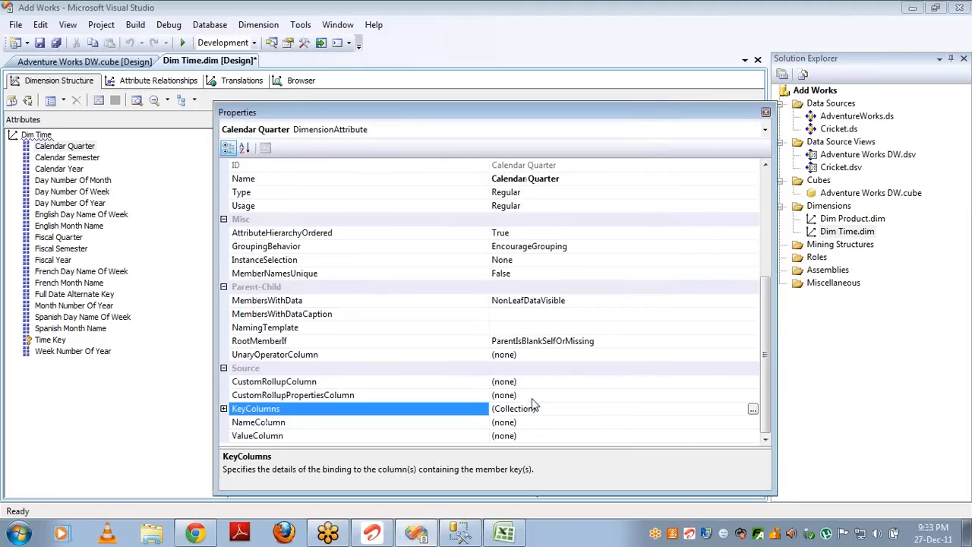
# Step: Bind Calendar Quarter's NameColumn to DimTime.CalendarQuarter
pyautogui.click(572, 422)
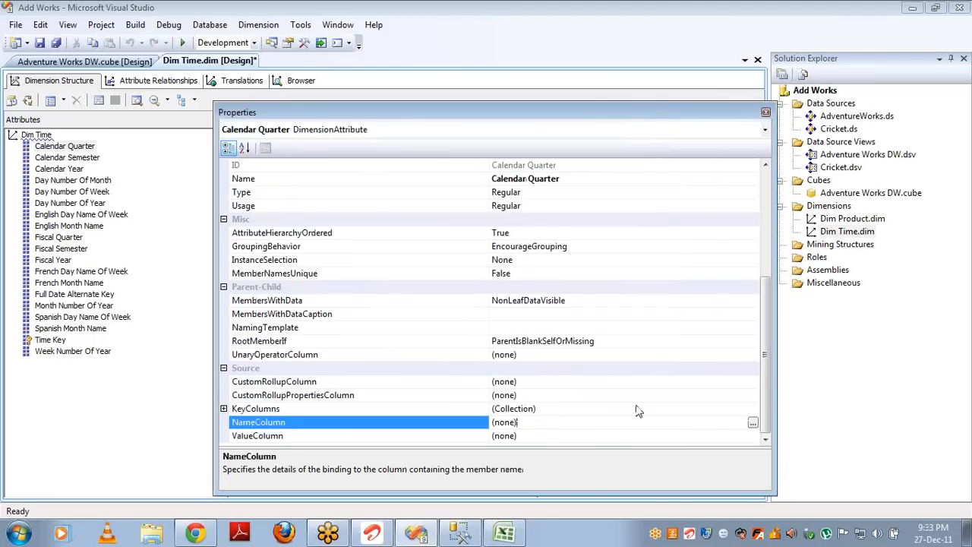
pyautogui.click(752, 423)
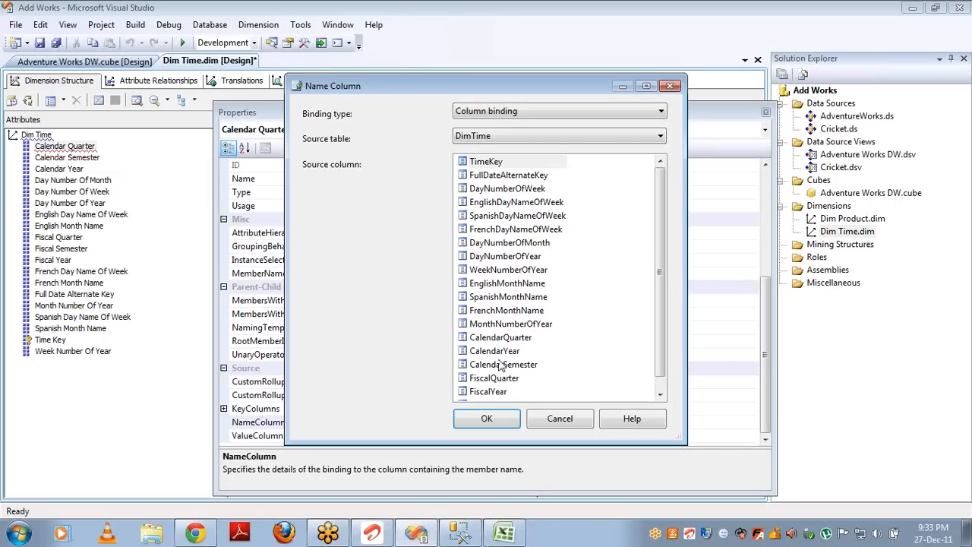
pyautogui.doubleClick(495, 340)
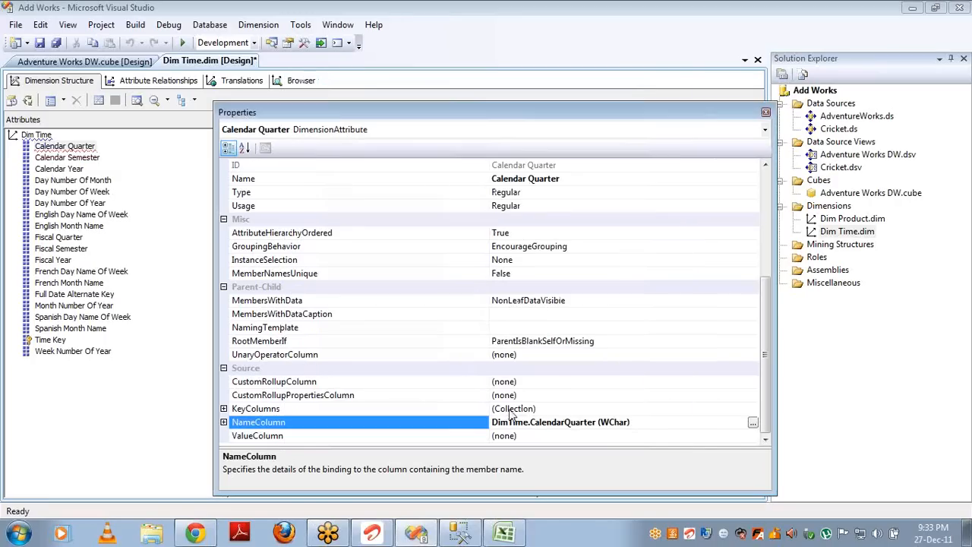
pyautogui.click(76, 225)
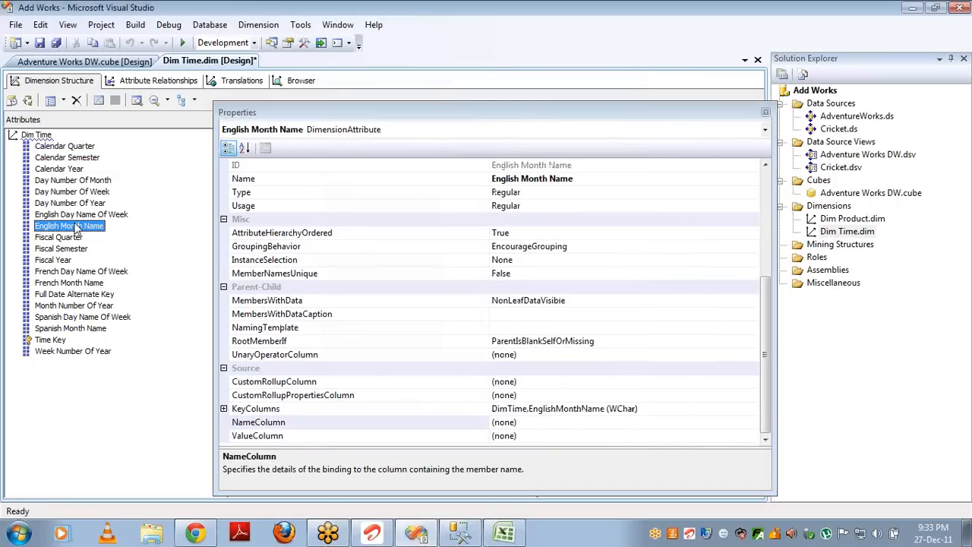
# Step: Set English Month Name's KeyColumns to CalendarYear followed by EnglishMonthName
pyautogui.click(683, 410)
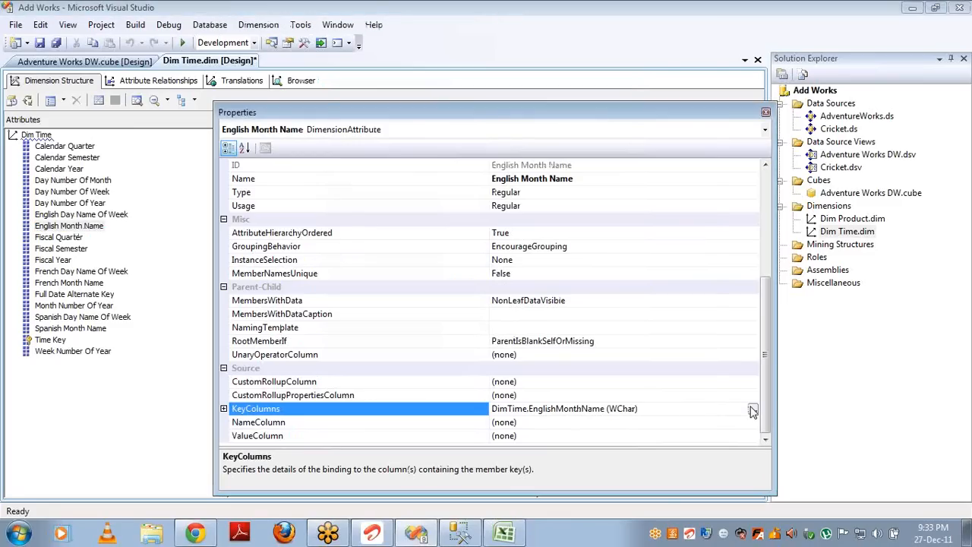
pyautogui.click(752, 409)
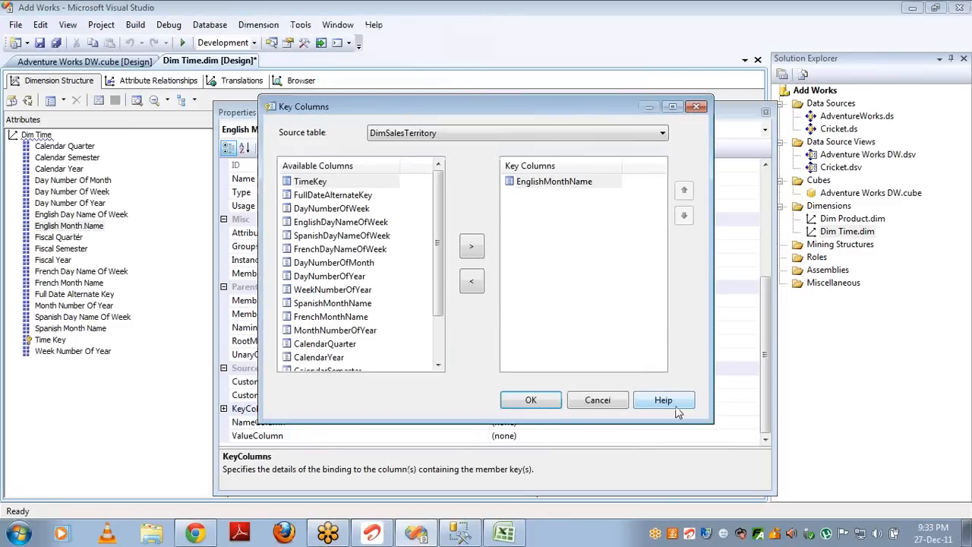
pyautogui.click(345, 360)
pyautogui.click(471, 246)
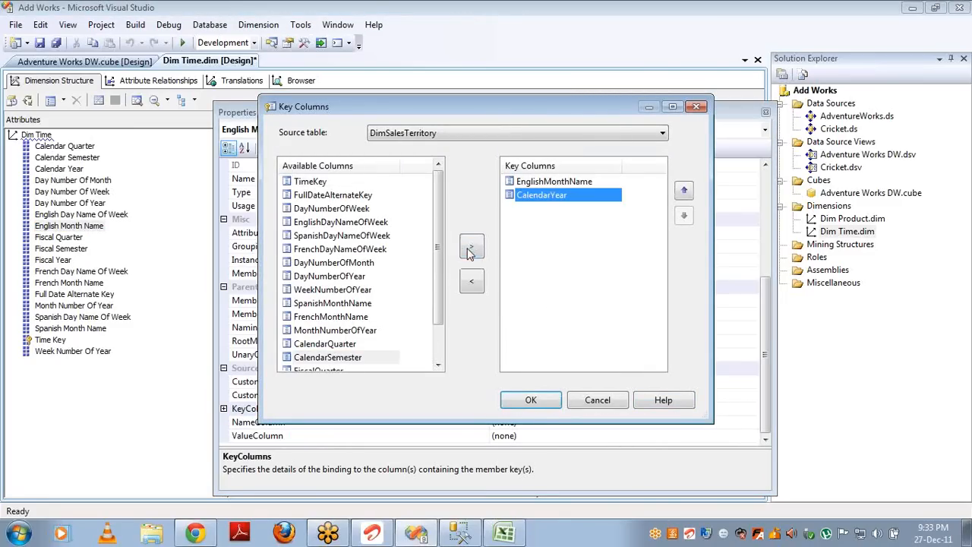
pyautogui.click(685, 192)
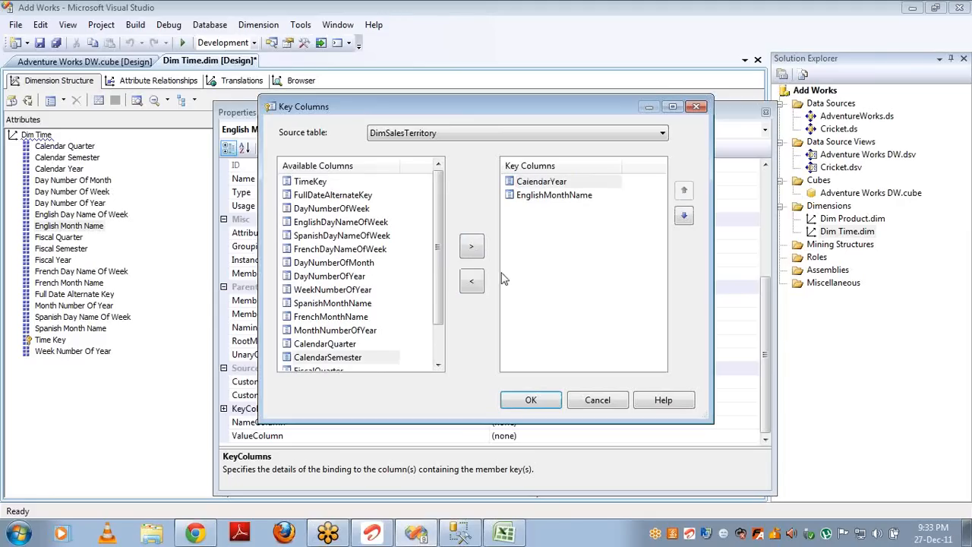
pyautogui.click(530, 399)
# Step: Bind English Month Name's NameColumn to DimTime.EnglishMonthName
pyautogui.click(600, 422)
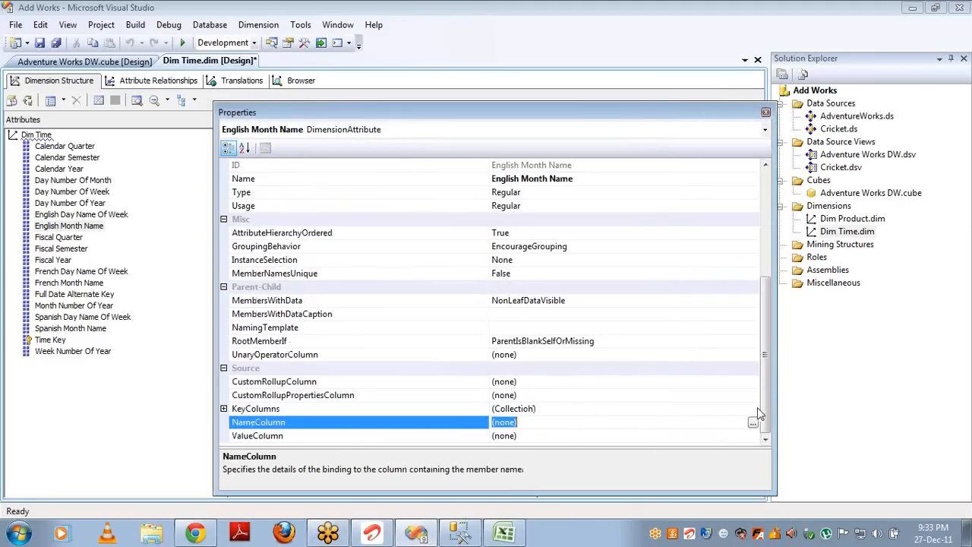
pyautogui.click(752, 423)
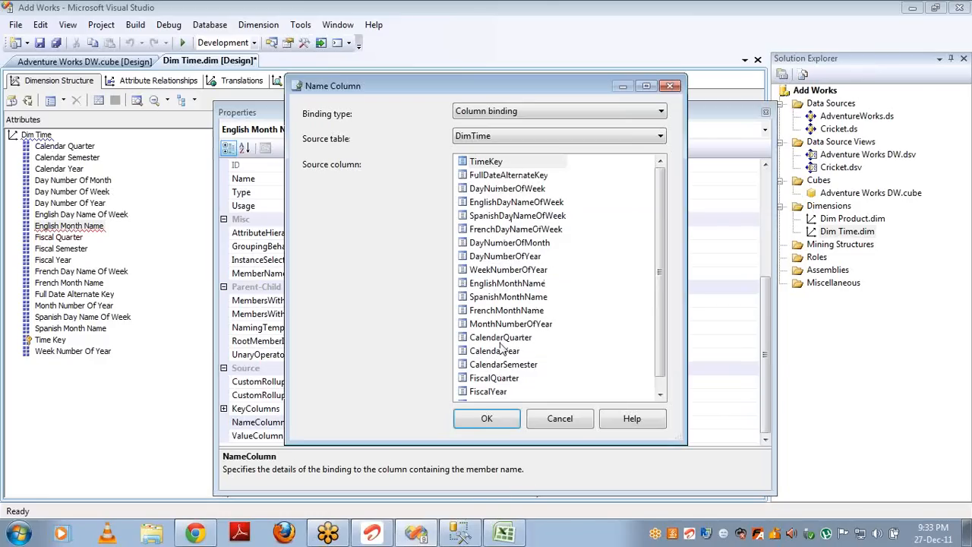
pyautogui.click(501, 283)
pyautogui.click(487, 418)
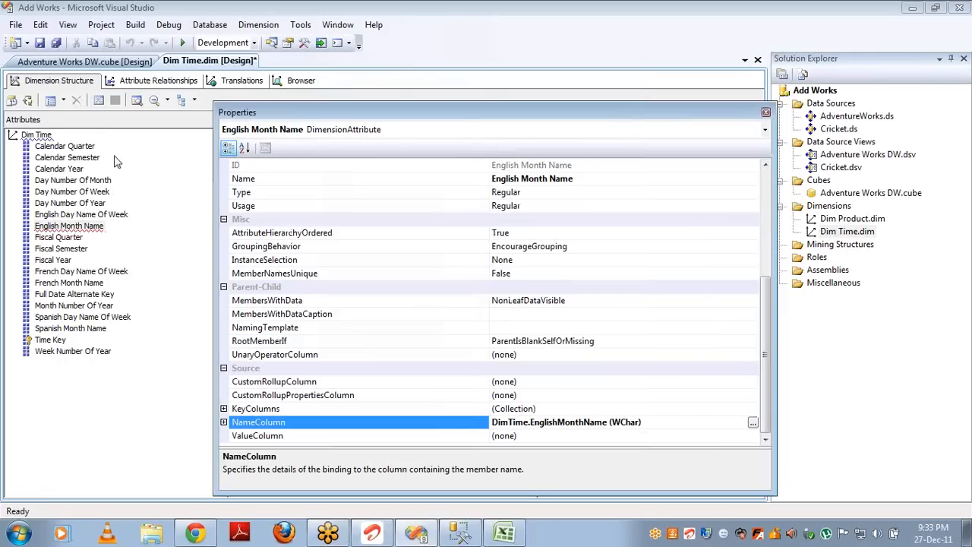
pyautogui.click(29, 102)
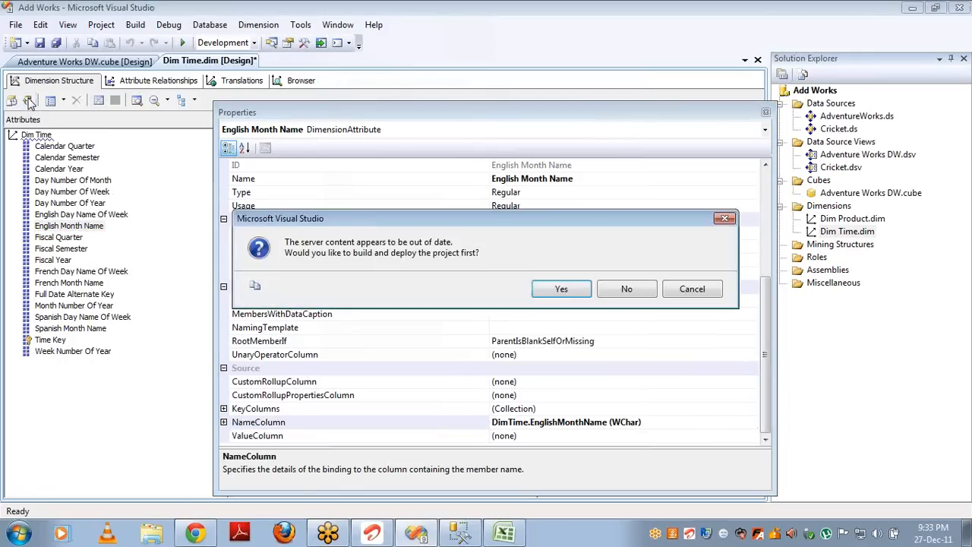
# Step: Build, deploy and Process Full the Dim Time dimension, then close the processing windows and Properties
pyautogui.press('Return')
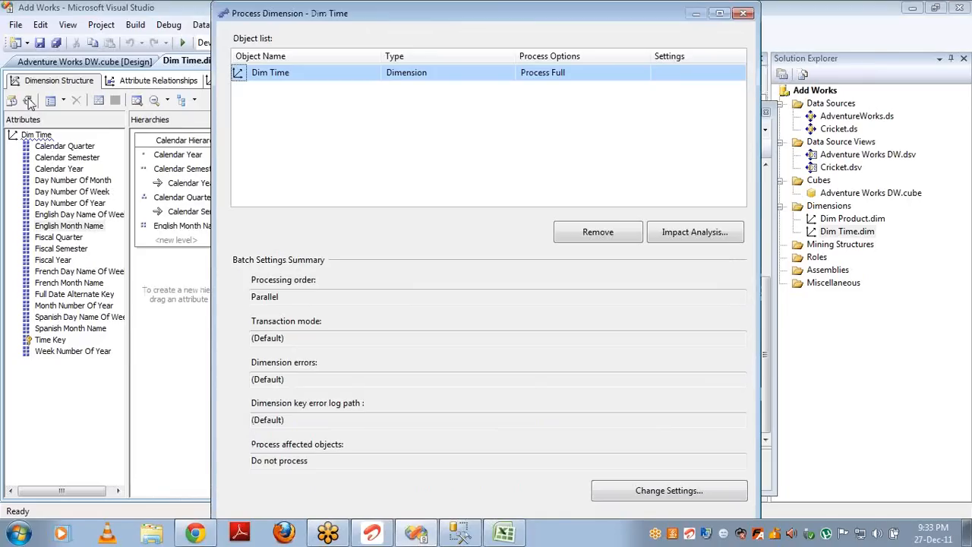
pyautogui.press('Return')
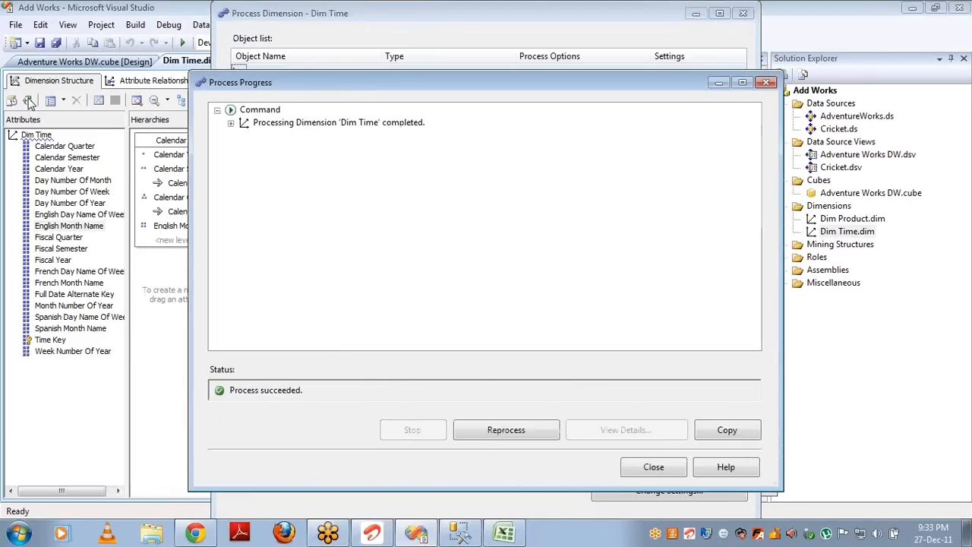
pyautogui.click(652, 475)
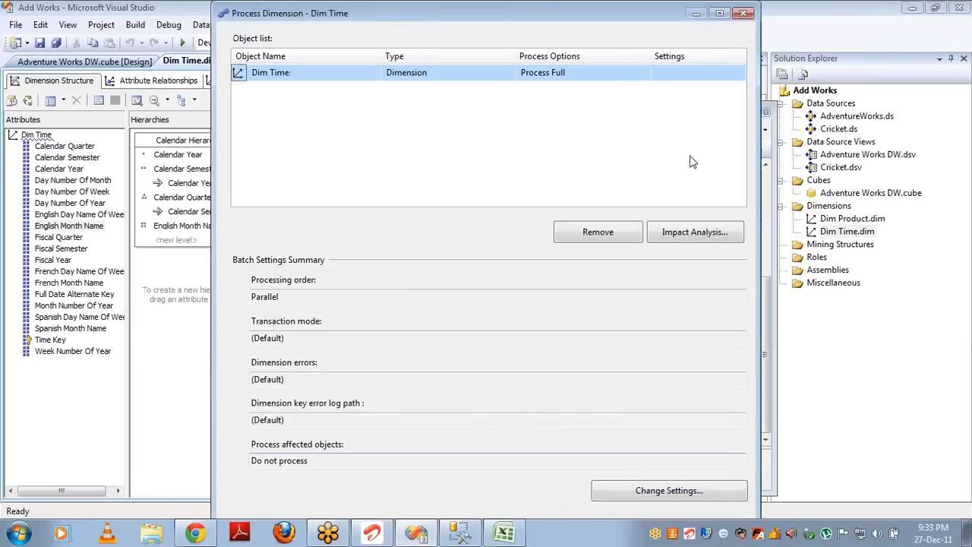
pyautogui.click(743, 14)
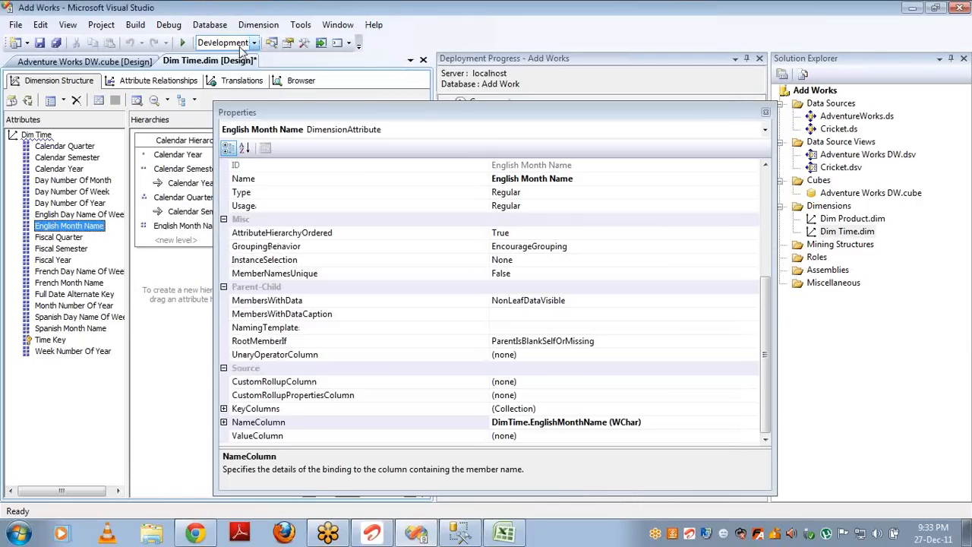
pyautogui.click(766, 112)
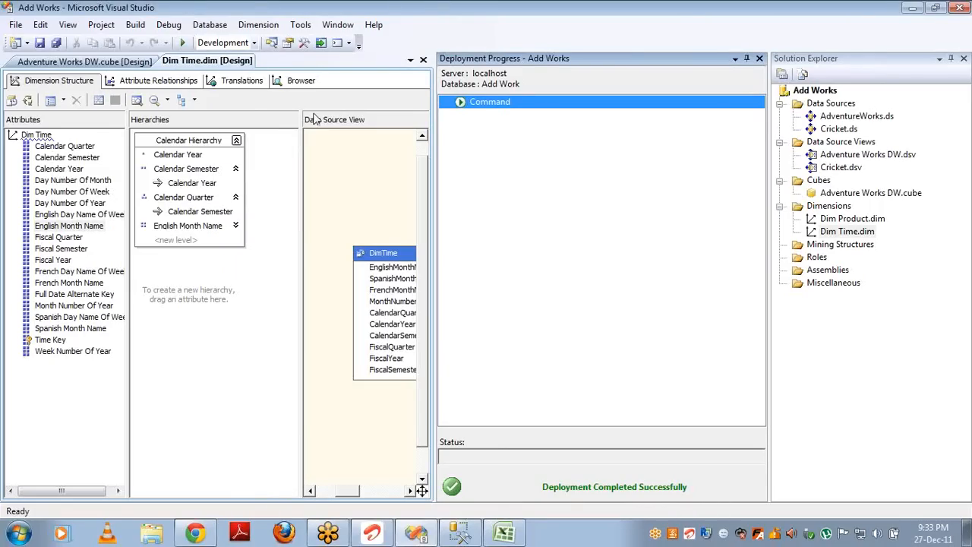
# Step: Show Dim Time's Attribute Relationships and close the Deployment Progress panel
pyautogui.click(180, 80)
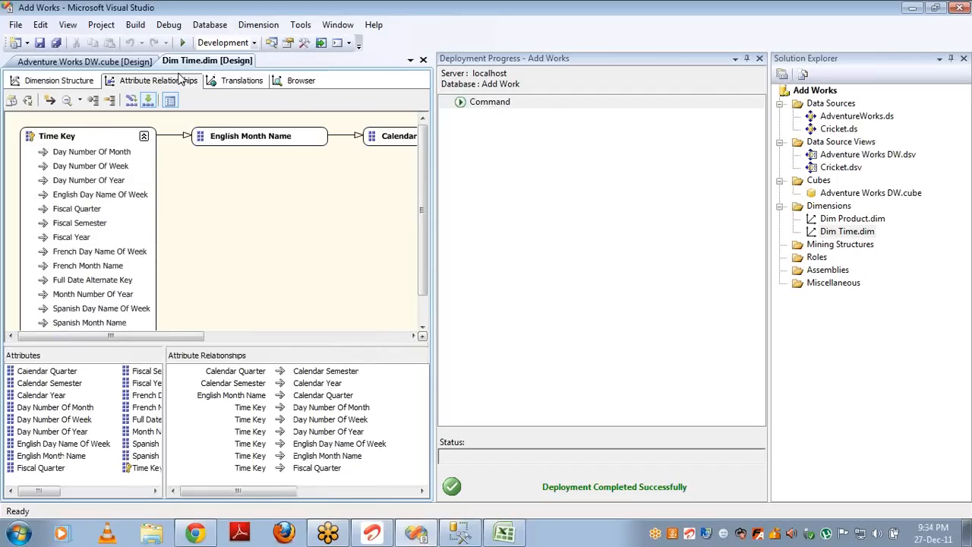
pyautogui.click(759, 60)
pyautogui.click(759, 60)
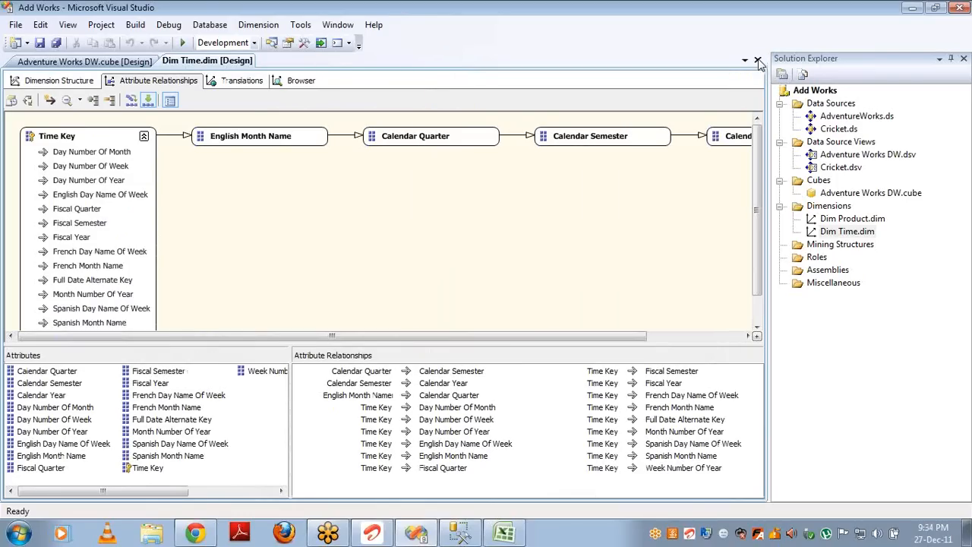
# Step: Inspect the Calendar Hierarchy levels in Dimension Structure, then open Adventure Works DW.cube
pyautogui.click(57, 81)
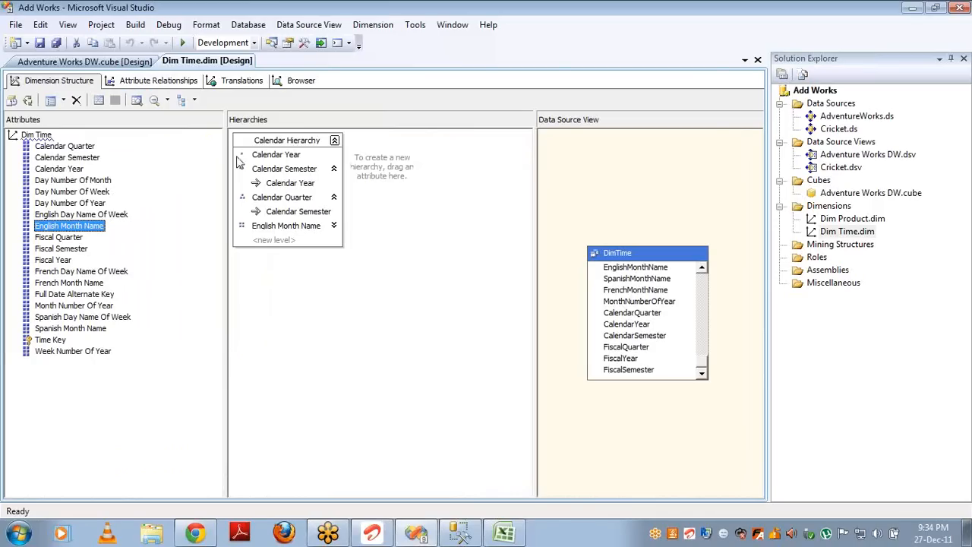
pyautogui.click(265, 158)
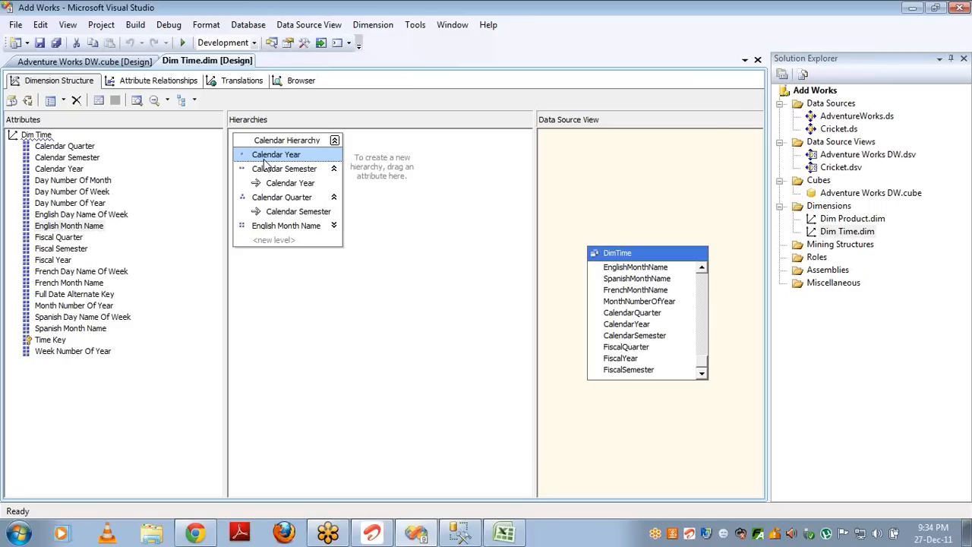
pyautogui.click(48, 205)
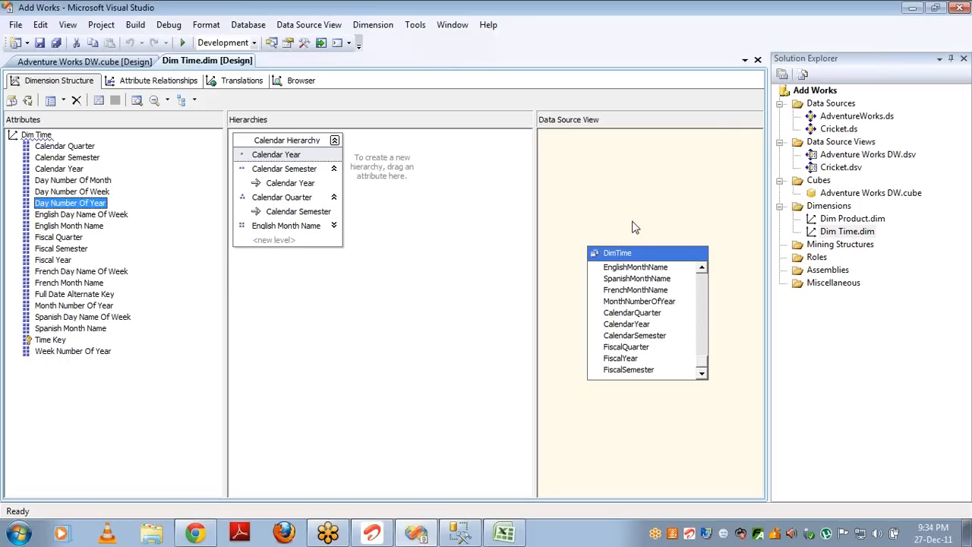
pyautogui.click(890, 196)
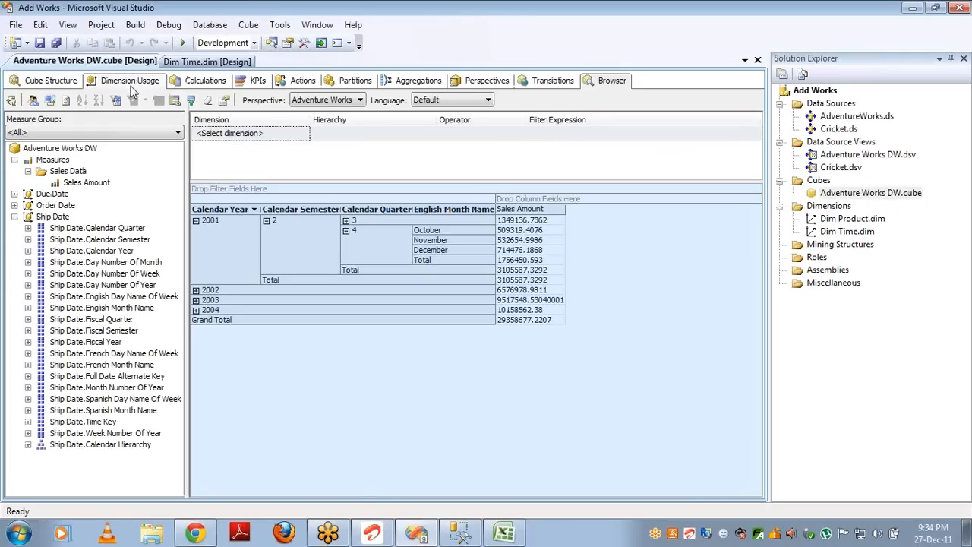
# Step: Check Dimension Usage, refresh the cube Browser, and dismiss the resulting error
pyautogui.click(130, 81)
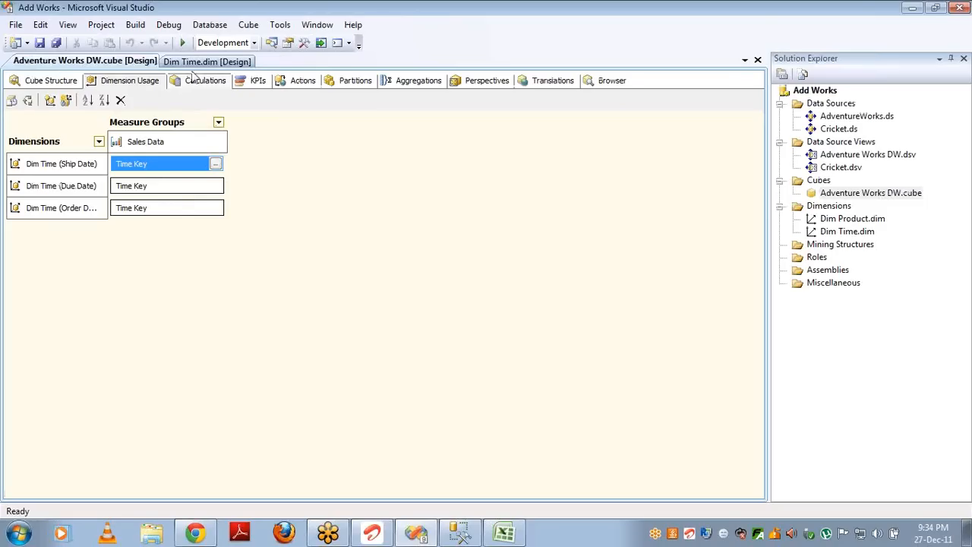
pyautogui.click(604, 82)
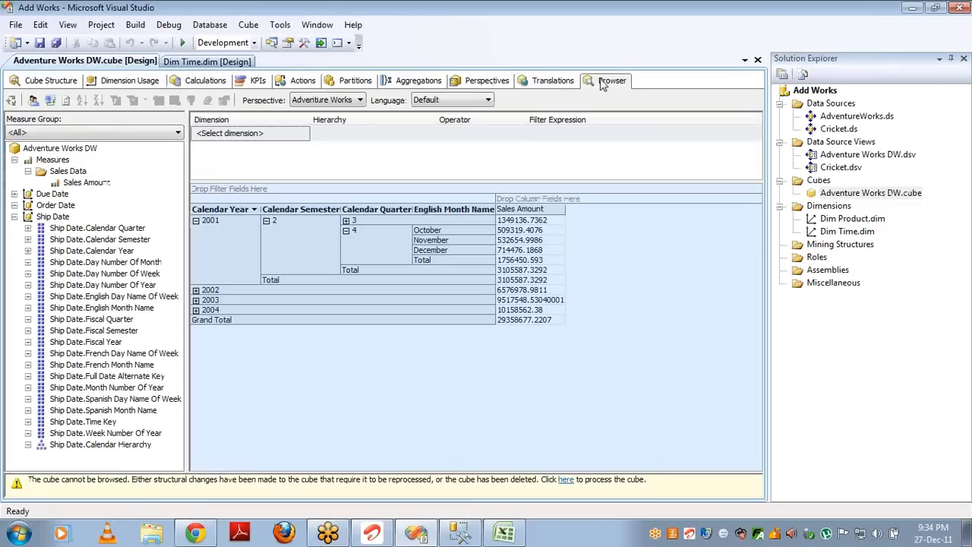
pyautogui.click(50, 102)
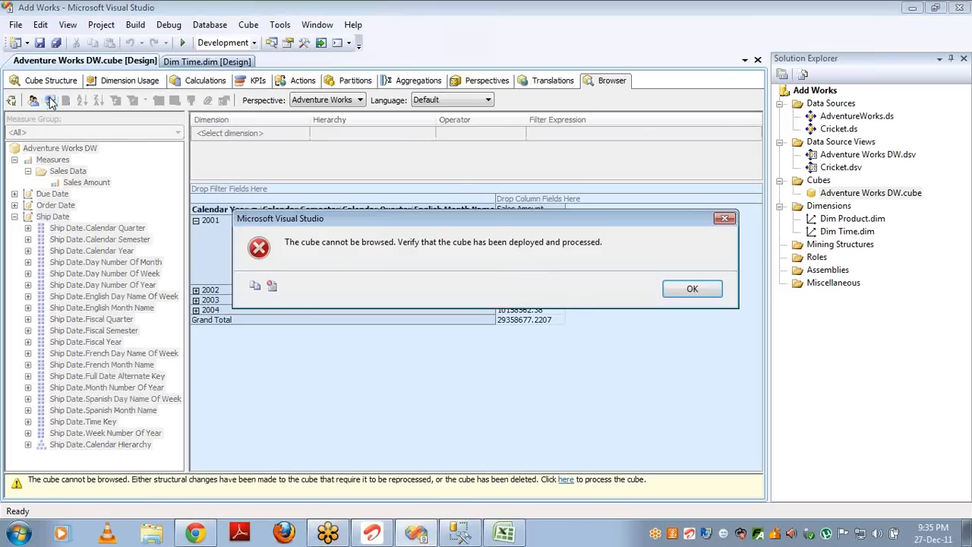
pyautogui.click(691, 290)
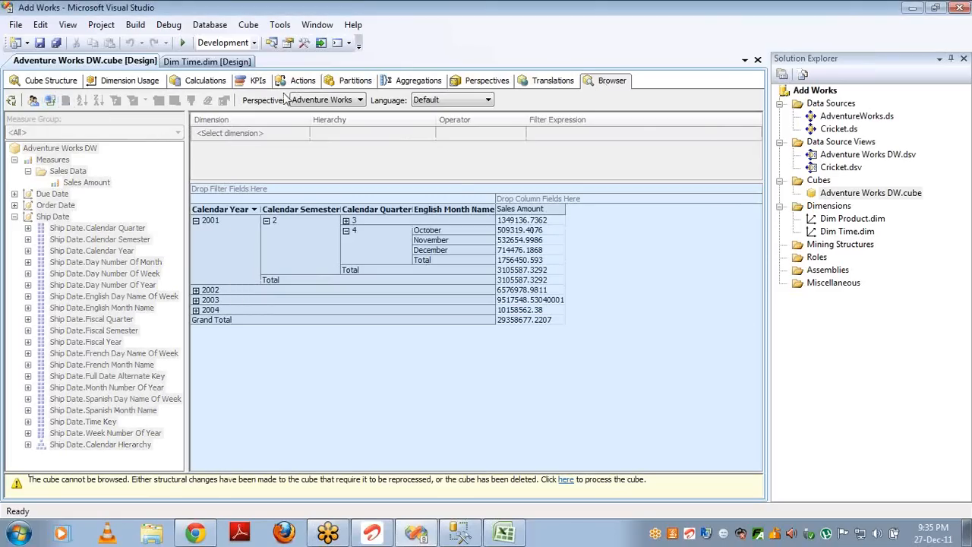
# Step: Run Process Full on the Adventure Works DW cube and close the processing dialogs
pyautogui.click(10, 100)
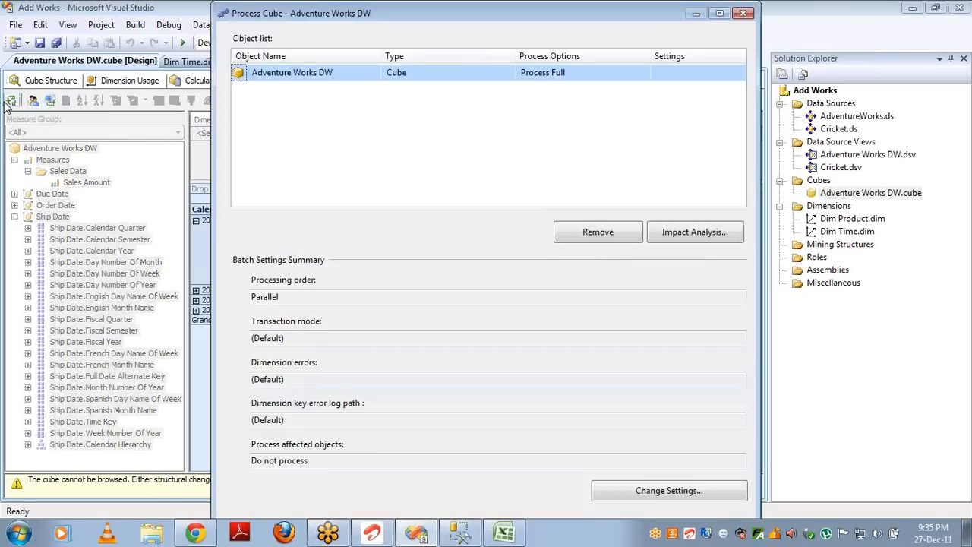
pyautogui.press('Return')
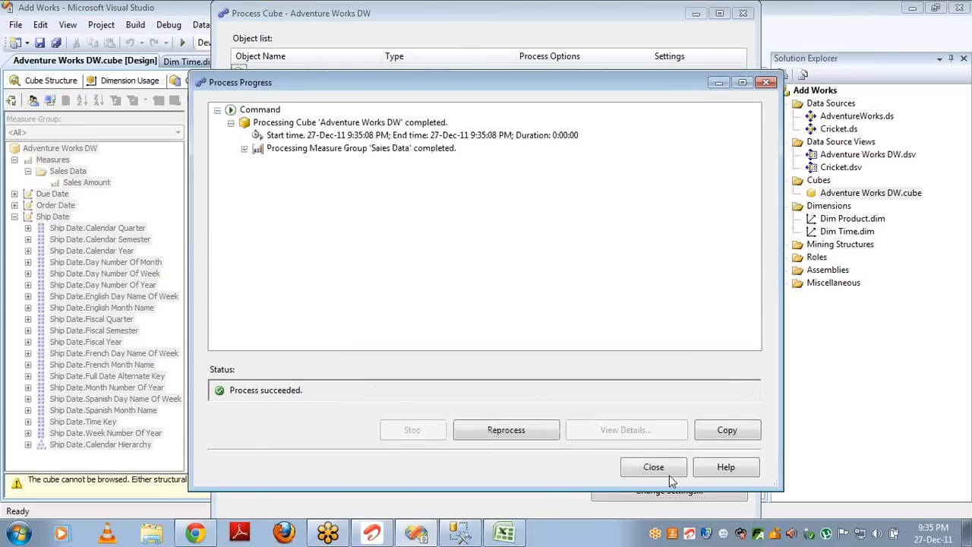
pyautogui.click(670, 473)
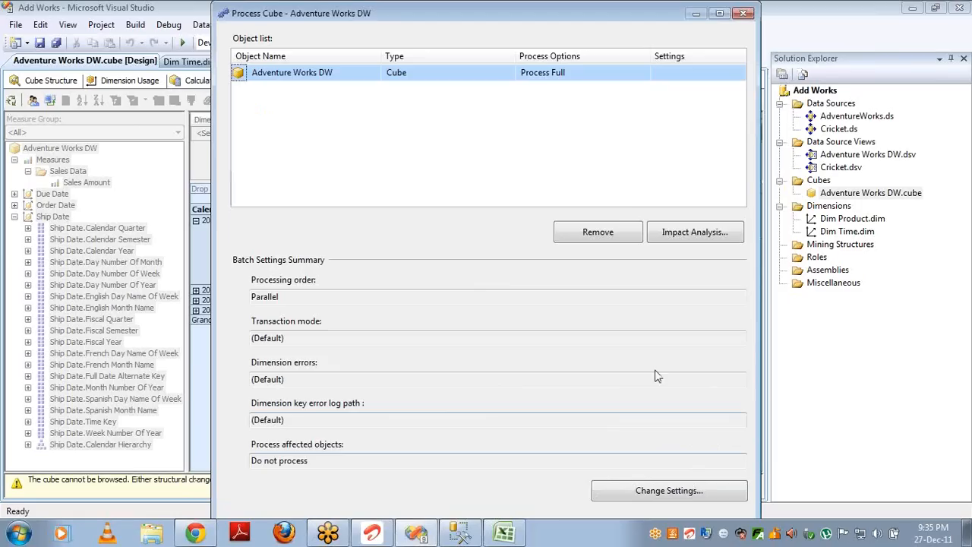
pyautogui.click(741, 14)
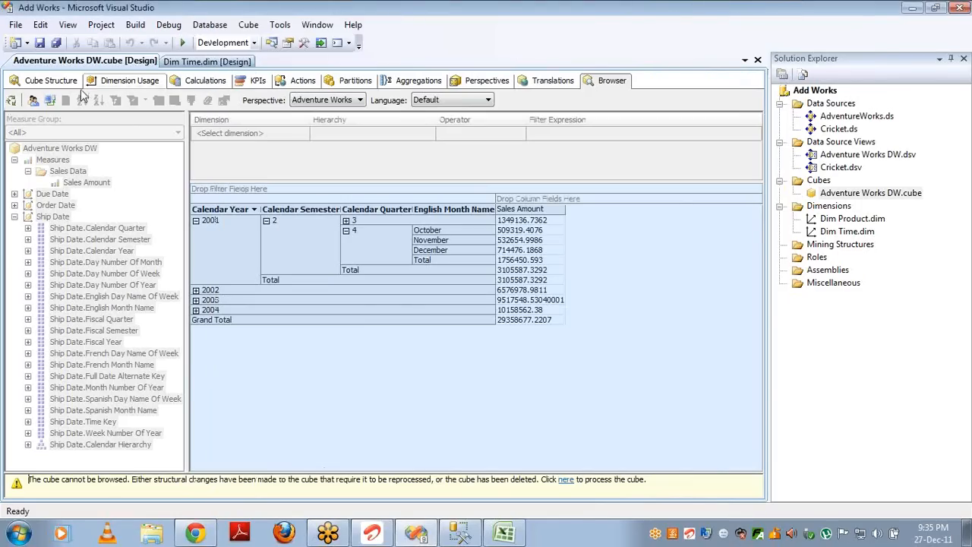
# Step: Reconnect the browser to show July–September Sales Amount totalling 1349136.7362, then minimize and restore Visual Studio
pyautogui.click(49, 99)
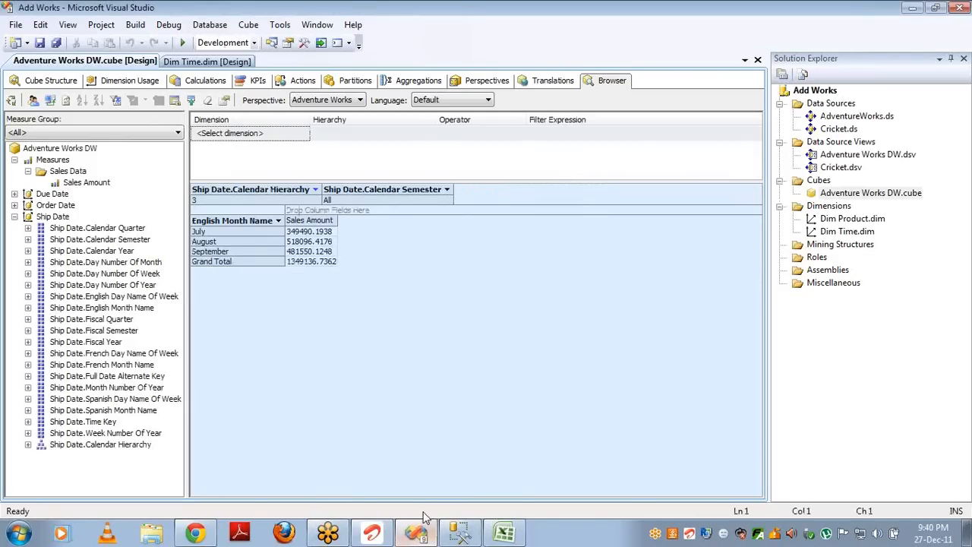
pyautogui.moveTo(423, 538)
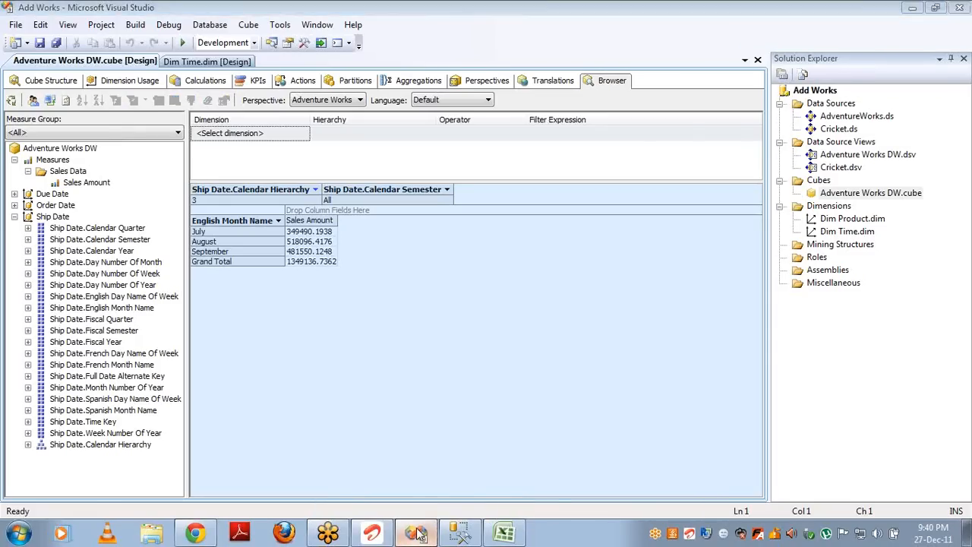
pyautogui.click(419, 534)
pyautogui.click(419, 534)
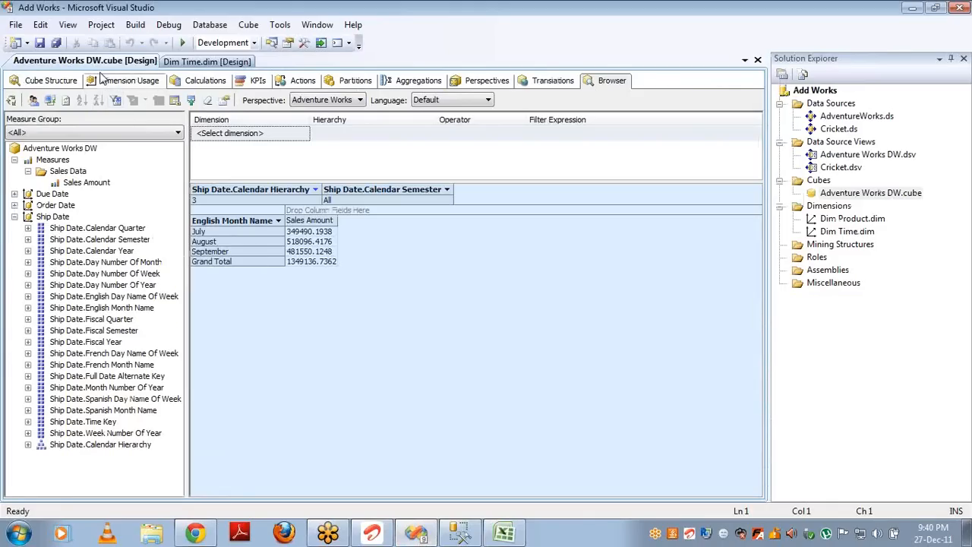
# Step: From the Cube Structure view, open the Dim Time dimension design, then select Dim Product.dim
pyautogui.click(51, 80)
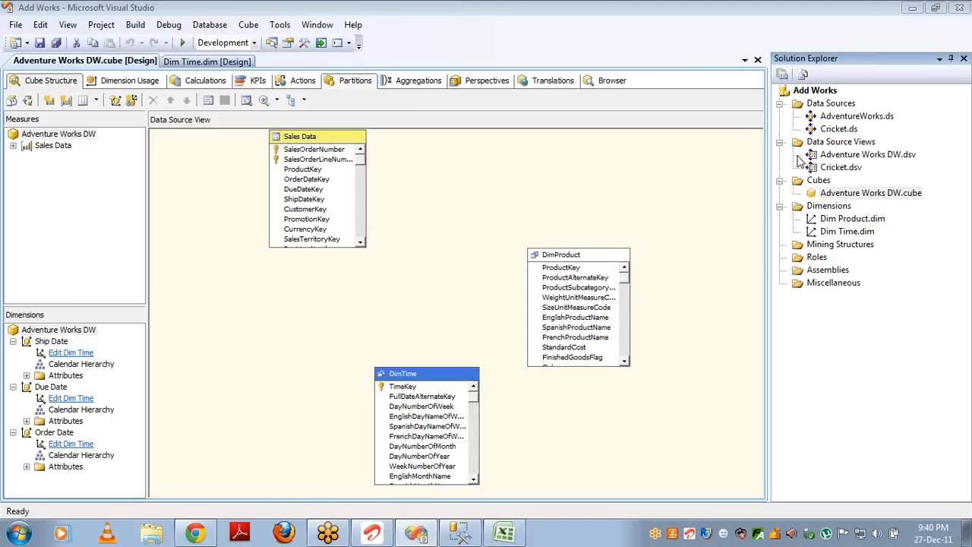
pyautogui.doubleClick(843, 232)
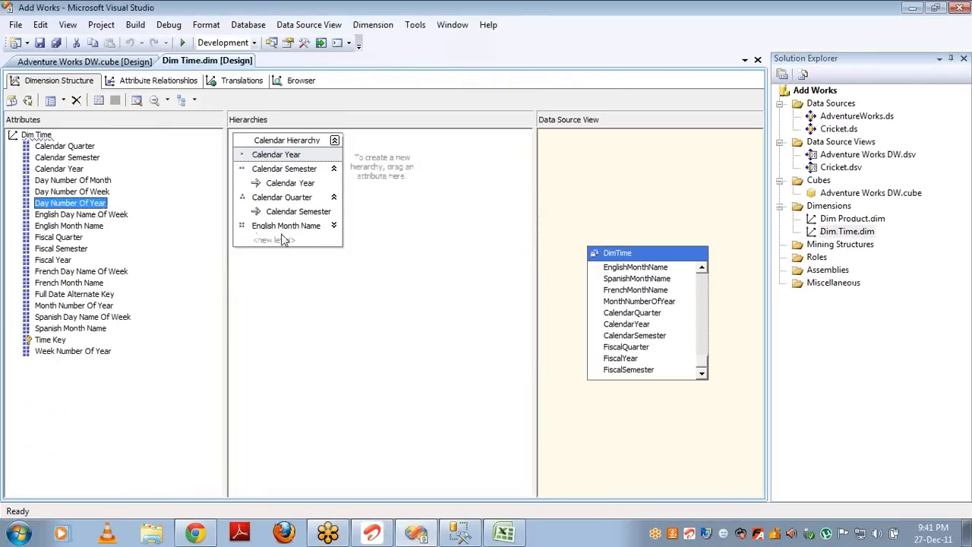
pyautogui.click(202, 166)
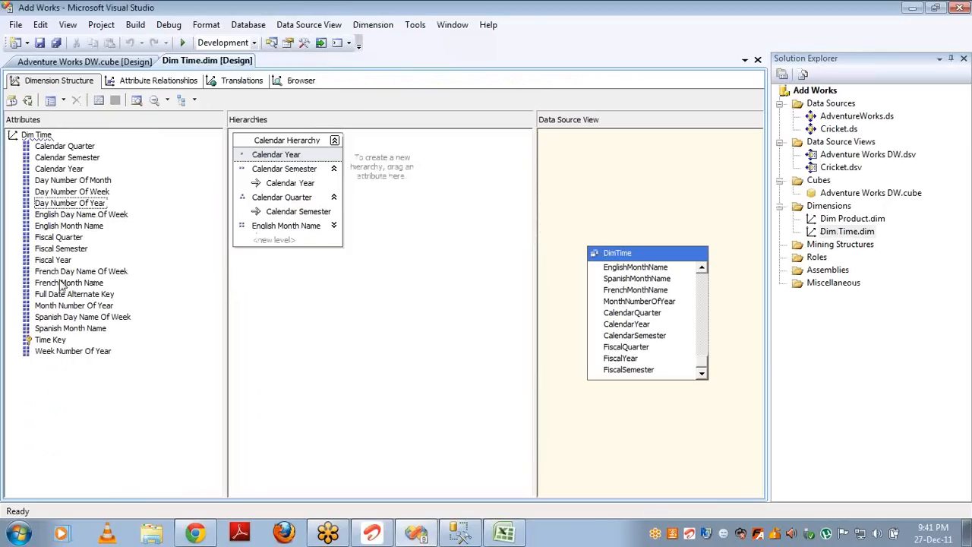
pyautogui.click(843, 219)
# Step: Open Dim Product and add all DimProduct table columns as dimension attributes
pyautogui.doubleClick(843, 218)
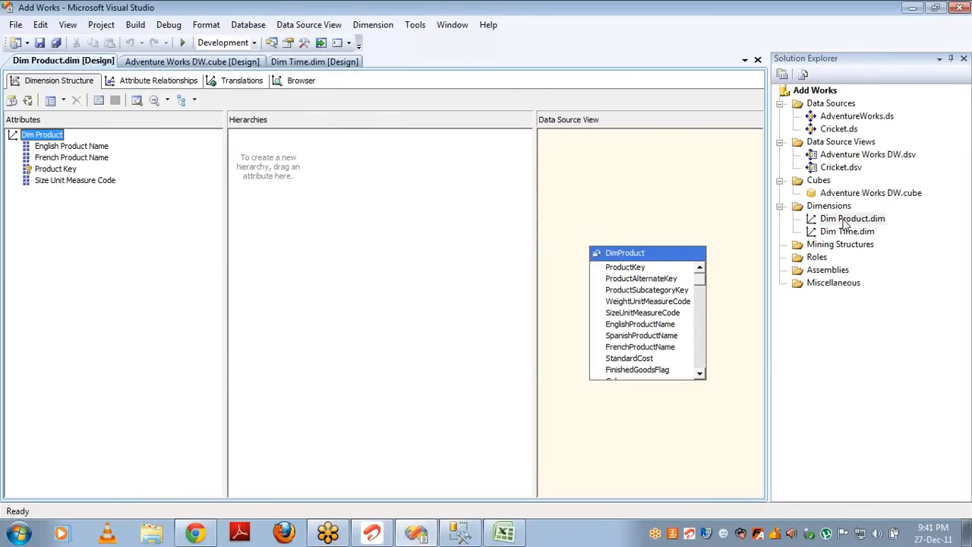
pyautogui.click(650, 281)
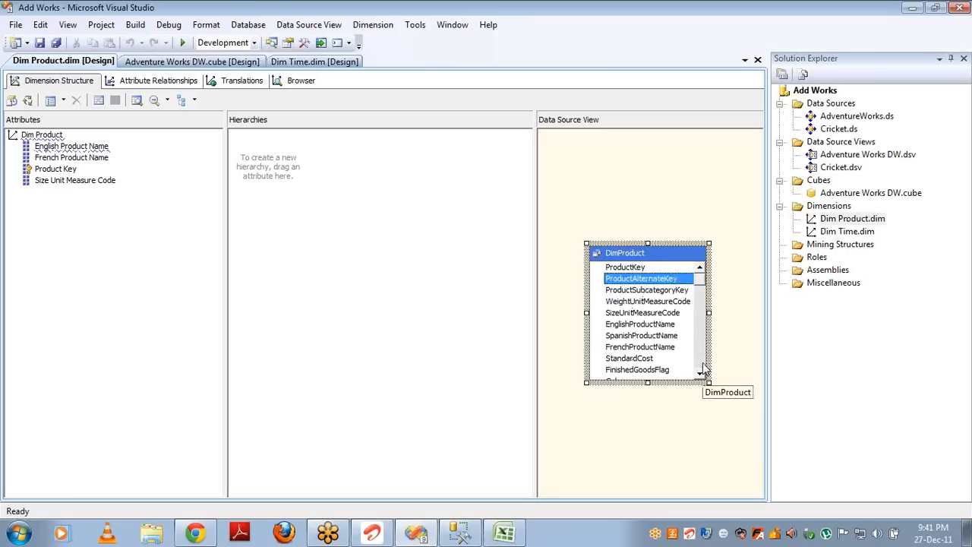
pyautogui.scroll(-8, 699, 372)
pyautogui.keyDown('shift'); pyautogui.click(622, 372); pyautogui.keyUp('shift')
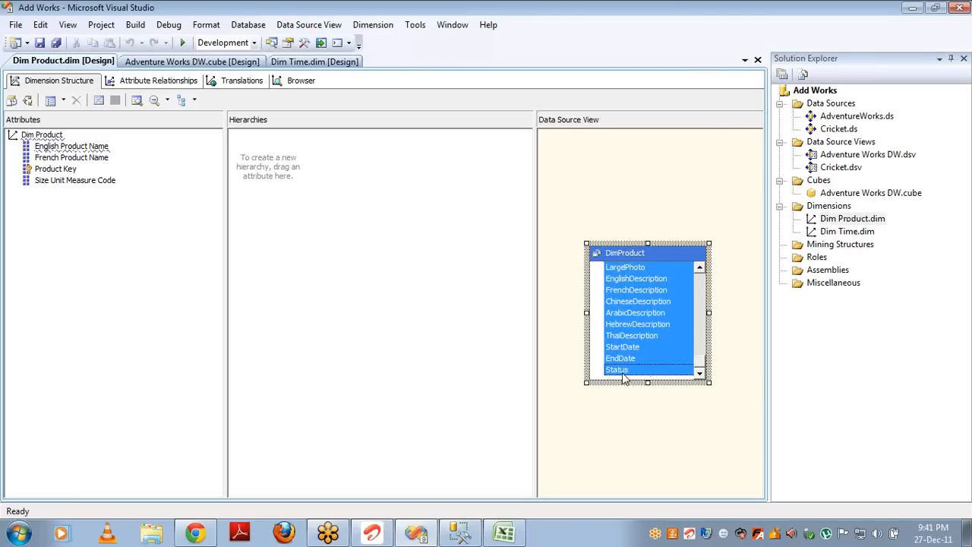
pyautogui.moveTo(624, 338); pyautogui.dragTo(114, 247)
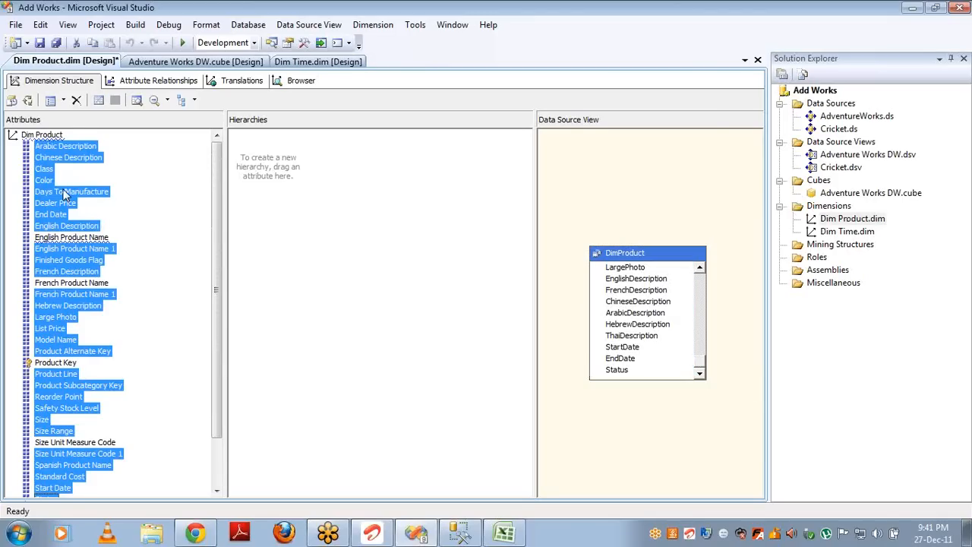
pyautogui.click(202, 174)
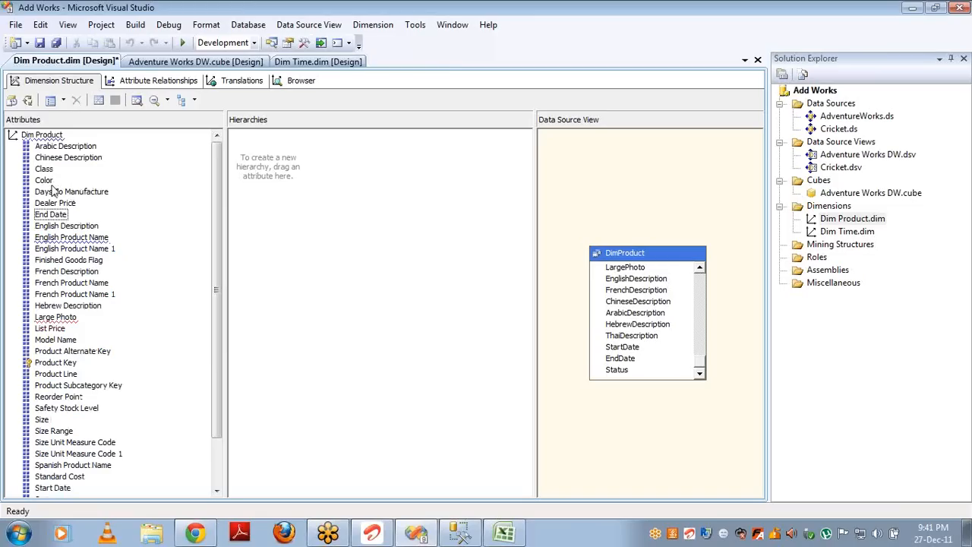
# Step: Delete Large Photo; build a hierarchy: Days To Manufacture, Finished Goods Flag, English Product Name, French Description
pyautogui.moveTo(56, 193); pyautogui.dragTo(363, 232)
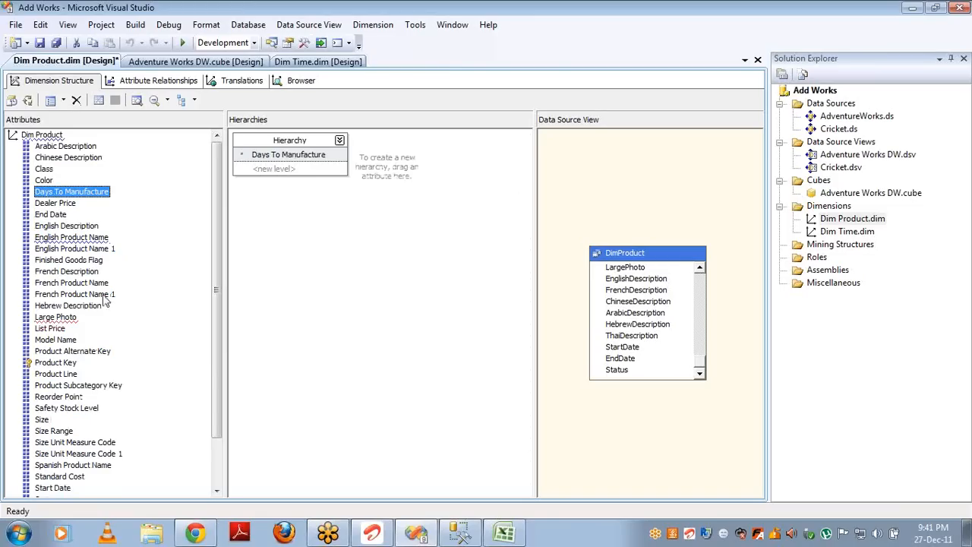
pyautogui.click(69, 319)
pyautogui.press('Delete')
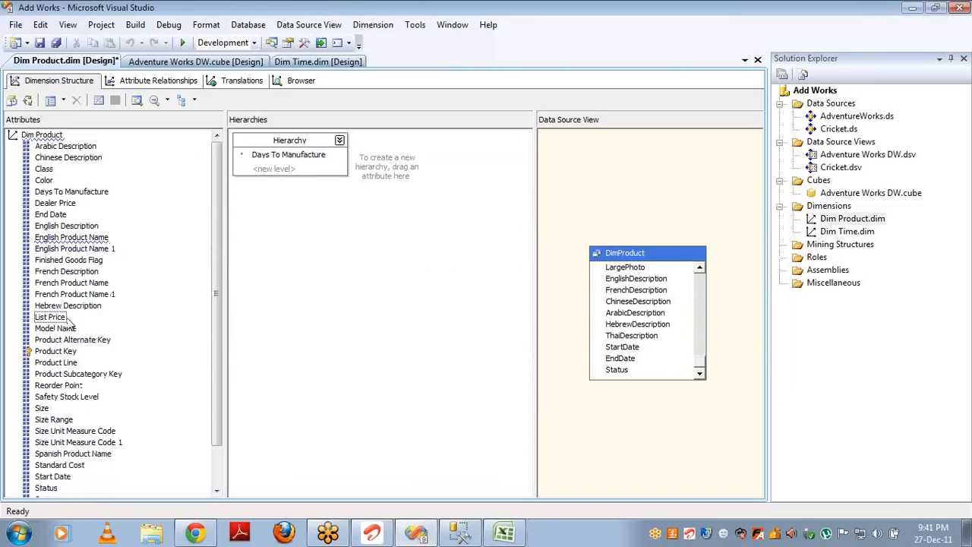
pyautogui.moveTo(87, 263); pyautogui.dragTo(296, 171)
pyautogui.moveTo(76, 240); pyautogui.dragTo(262, 182)
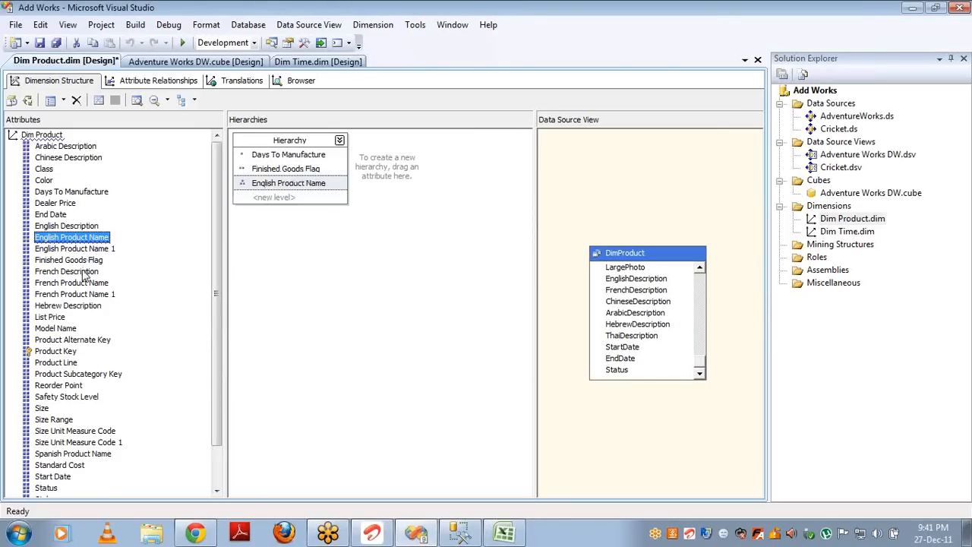
pyautogui.moveTo(82, 272); pyautogui.dragTo(280, 199)
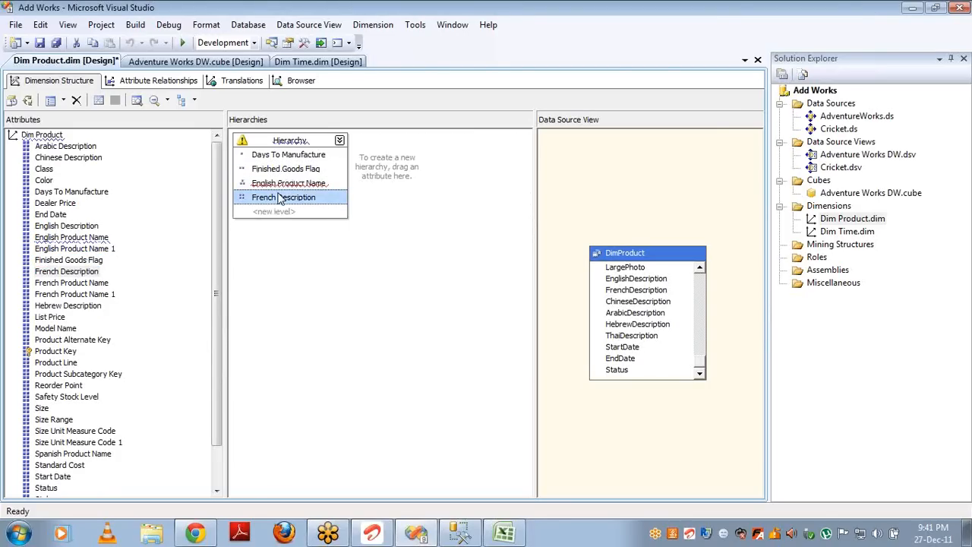
# Step: Remove the English Product Name level from the new hierarchy
pyautogui.click(288, 286)
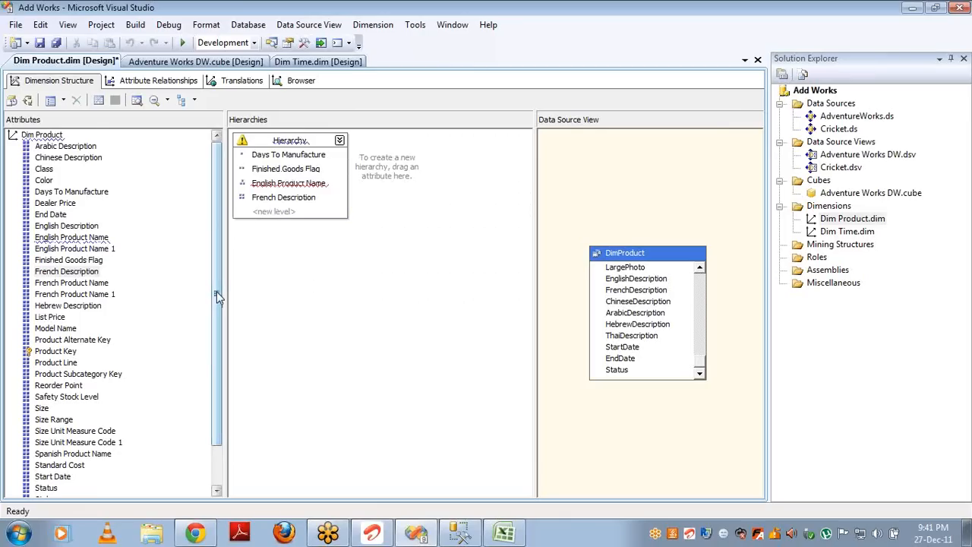
pyautogui.moveTo(216, 296); pyautogui.dragTo(200, 418)
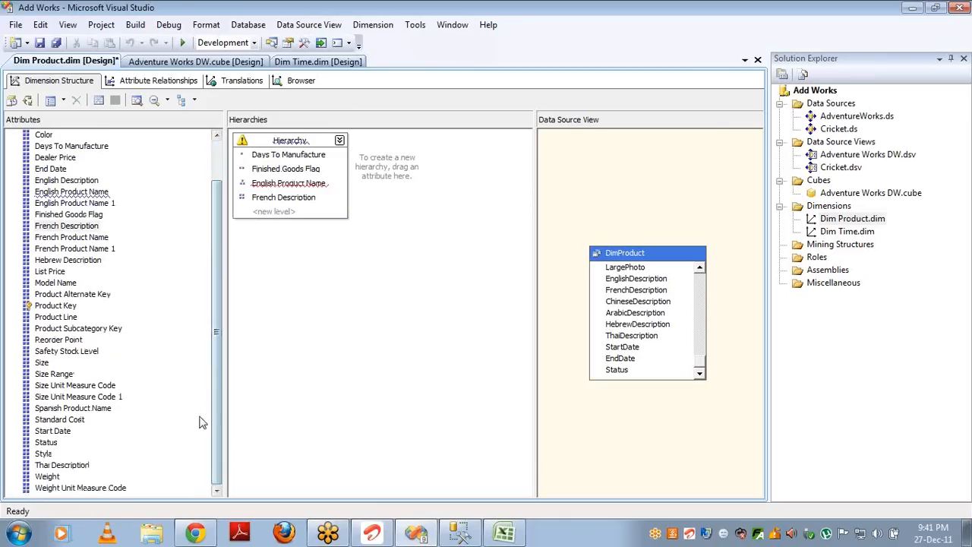
pyautogui.click(272, 185)
pyautogui.press('Delete')
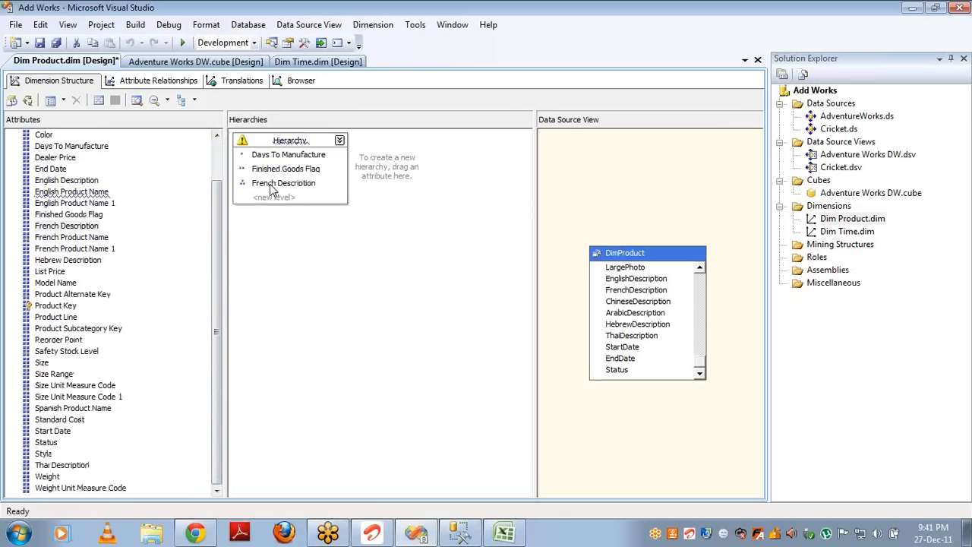